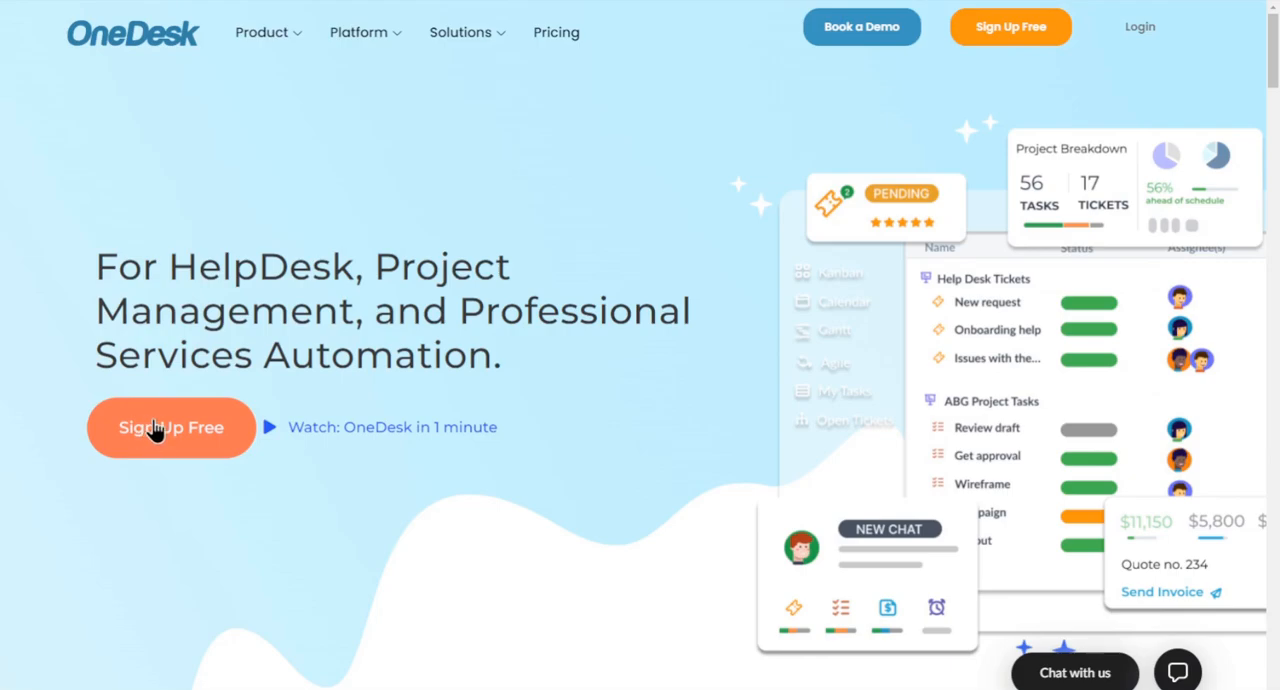
- Start the free OneDesk sign-up from the website's home page
click(158, 432)
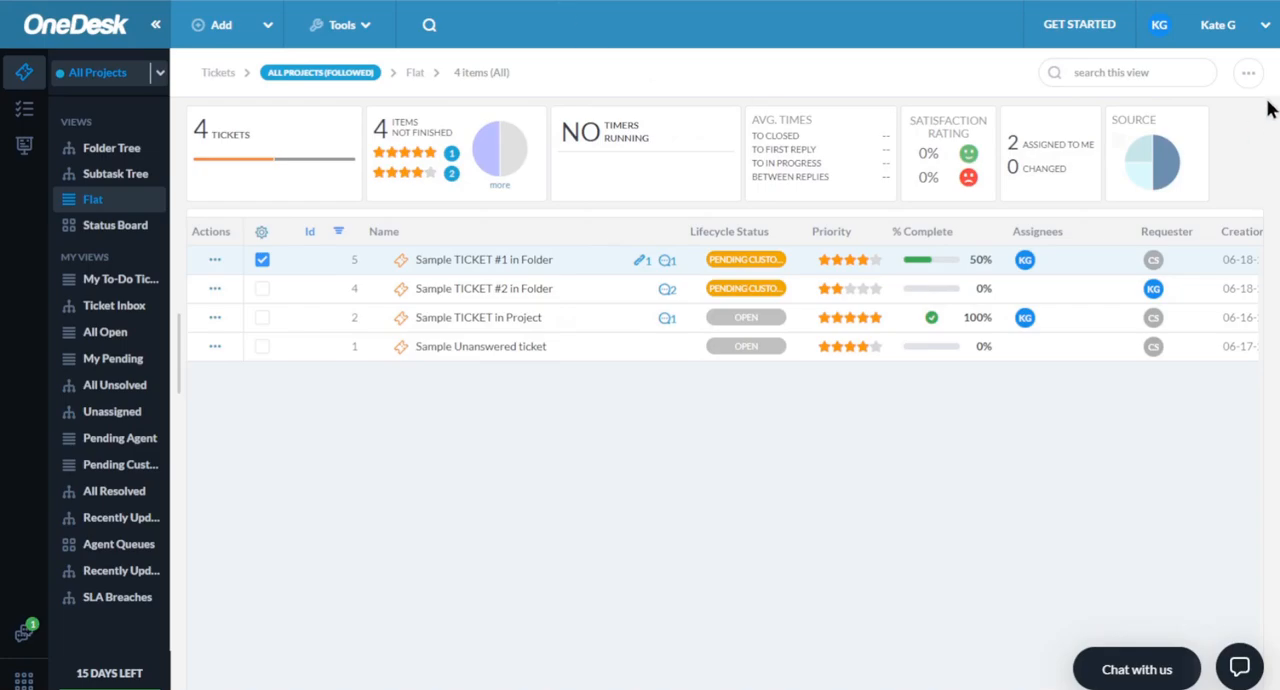
- Review the profile, colleague invitation and support inbox stages of the Get Started quick setup guide, and close the guide
click(1079, 28)
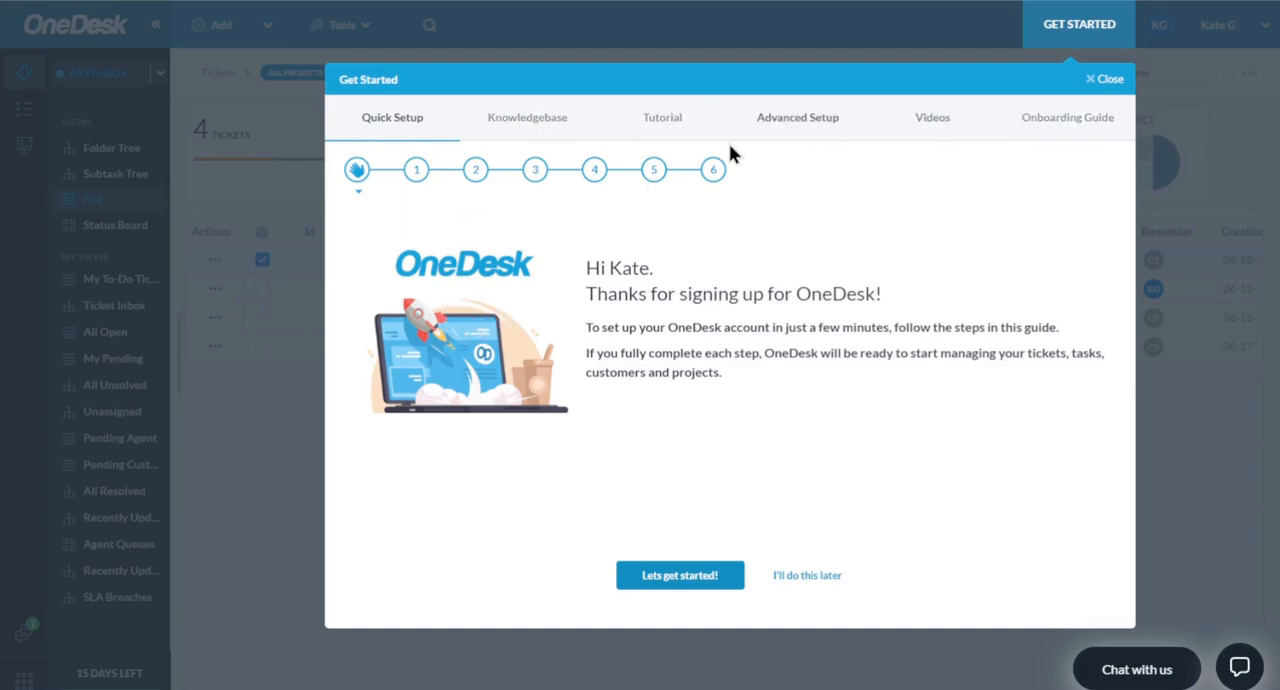
click(414, 170)
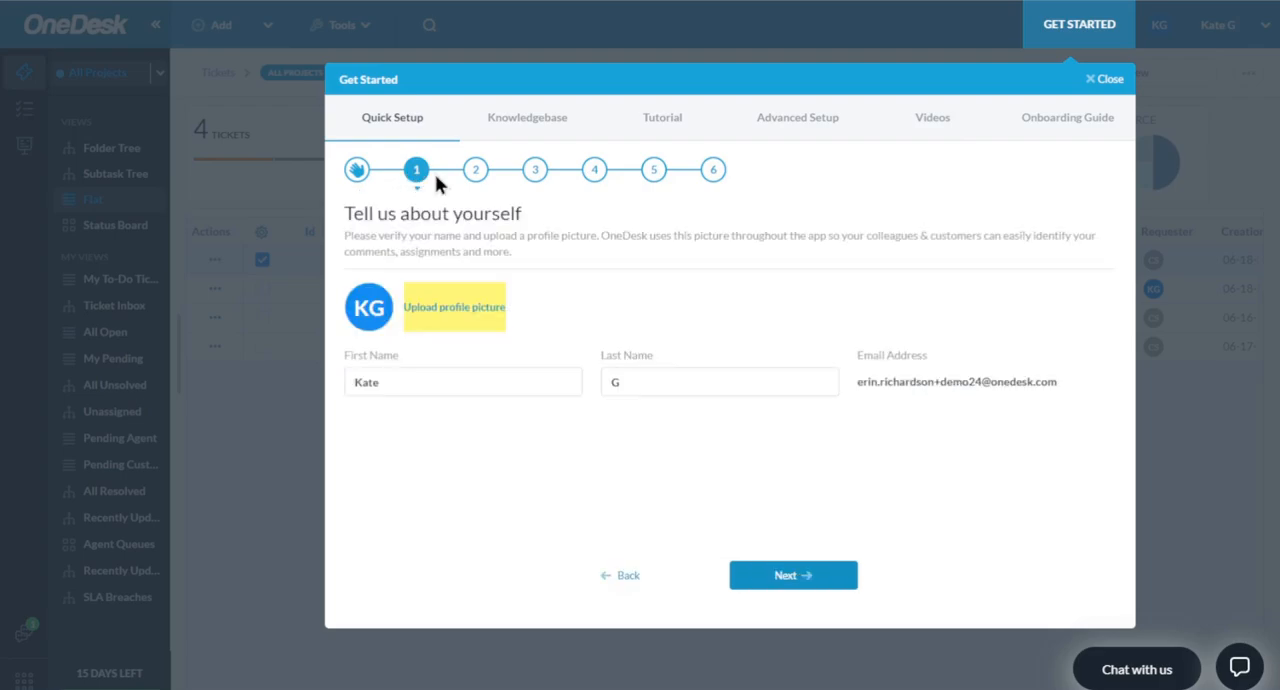
click(596, 172)
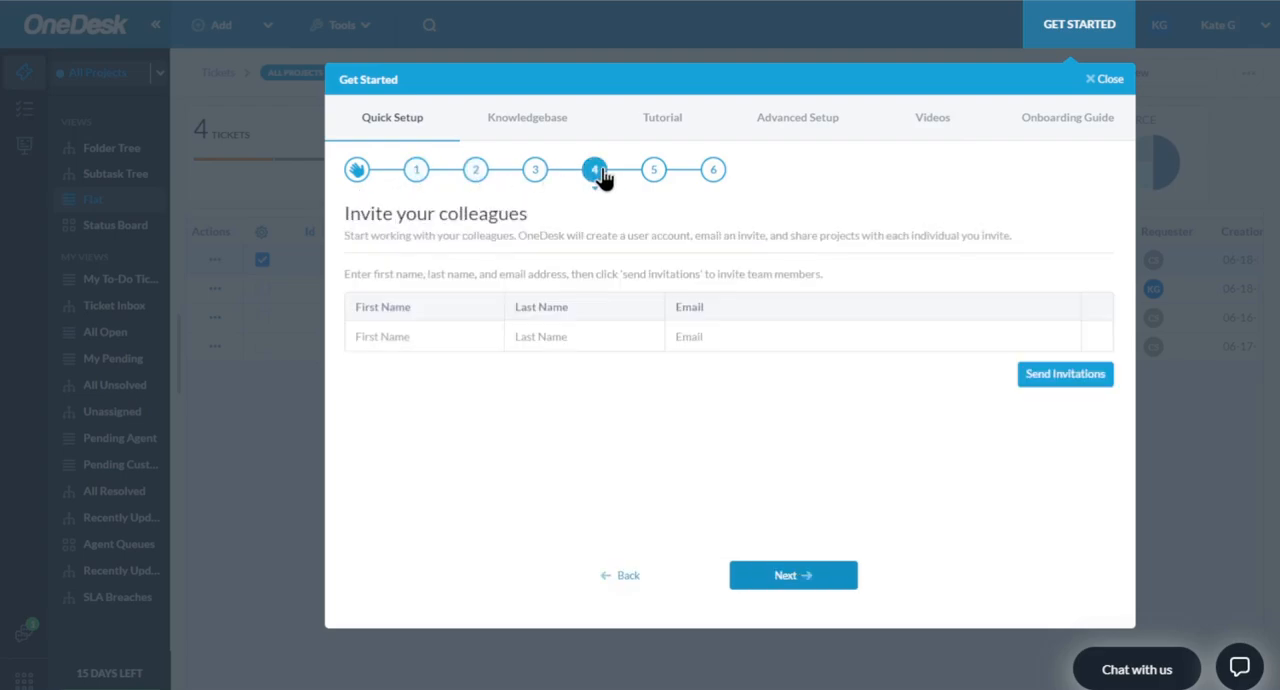
click(532, 180)
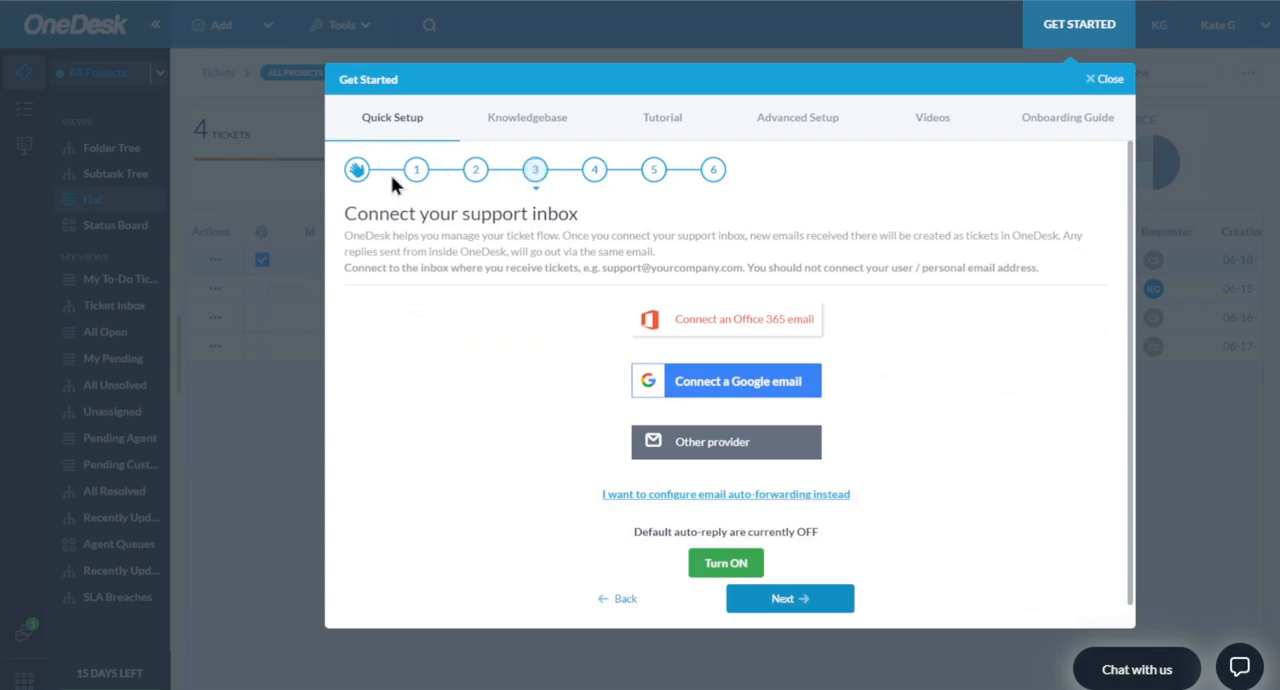
click(420, 172)
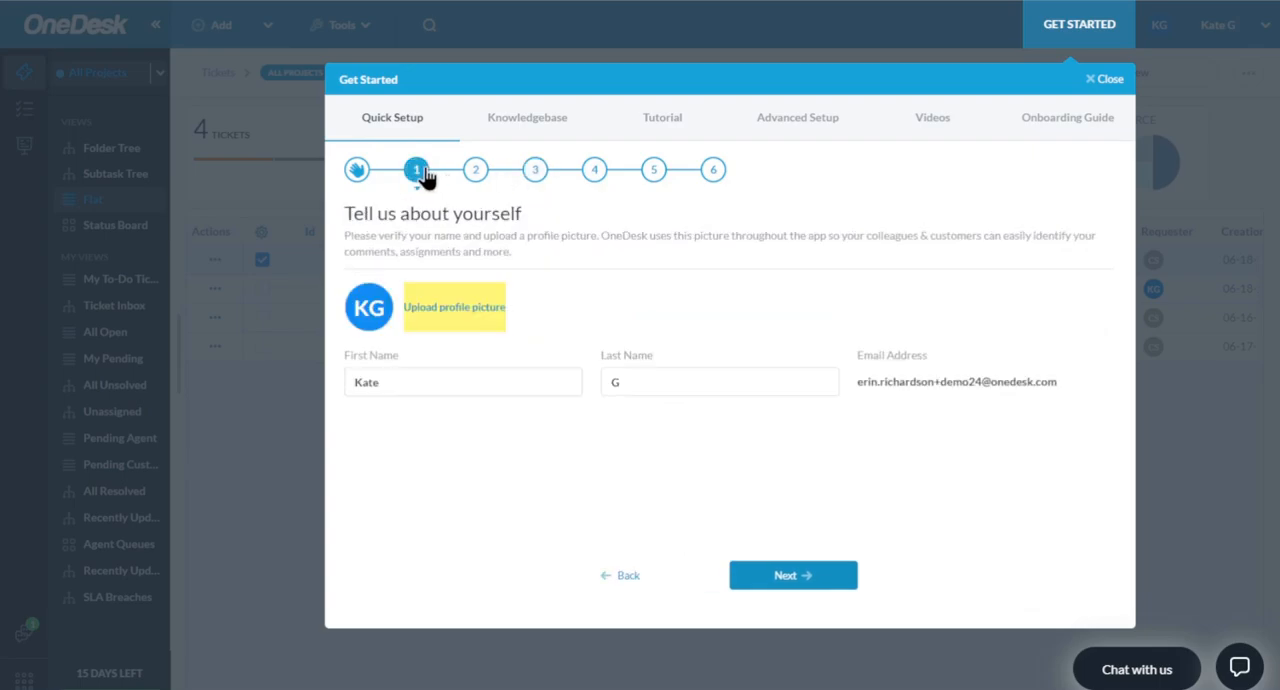
click(1104, 78)
click(672, 395)
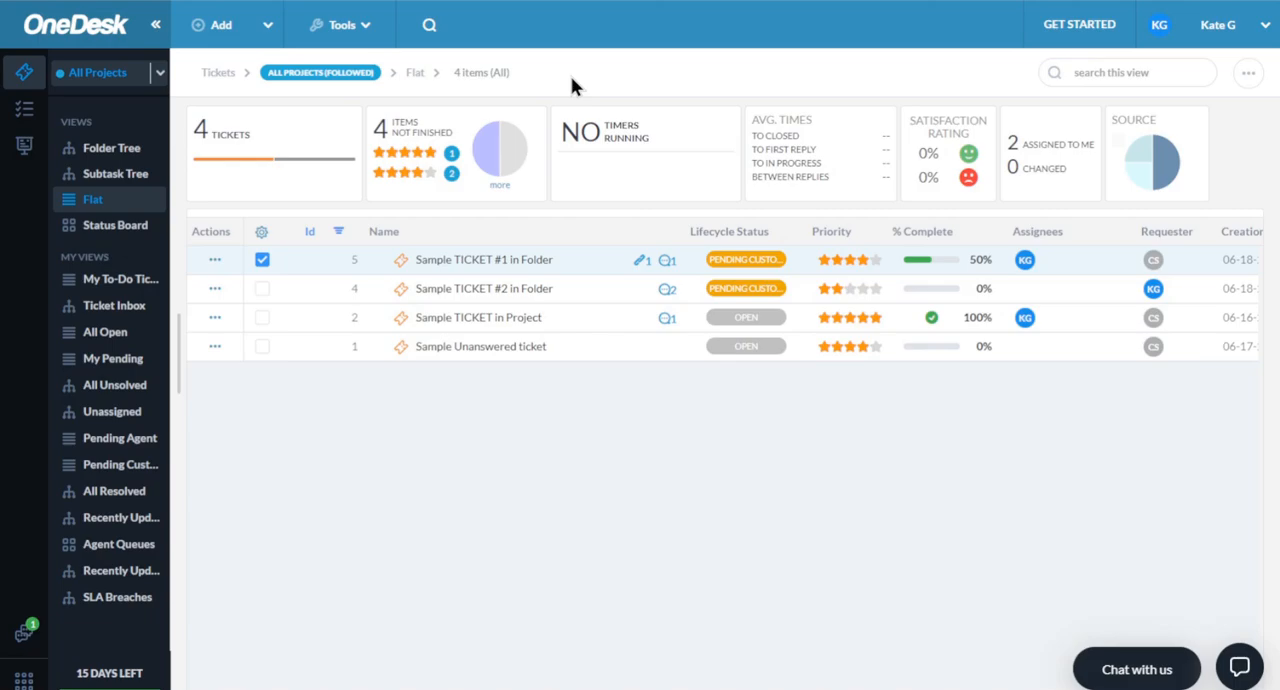
- Open the Web Widget preview from the customer apps
click(1192, 50)
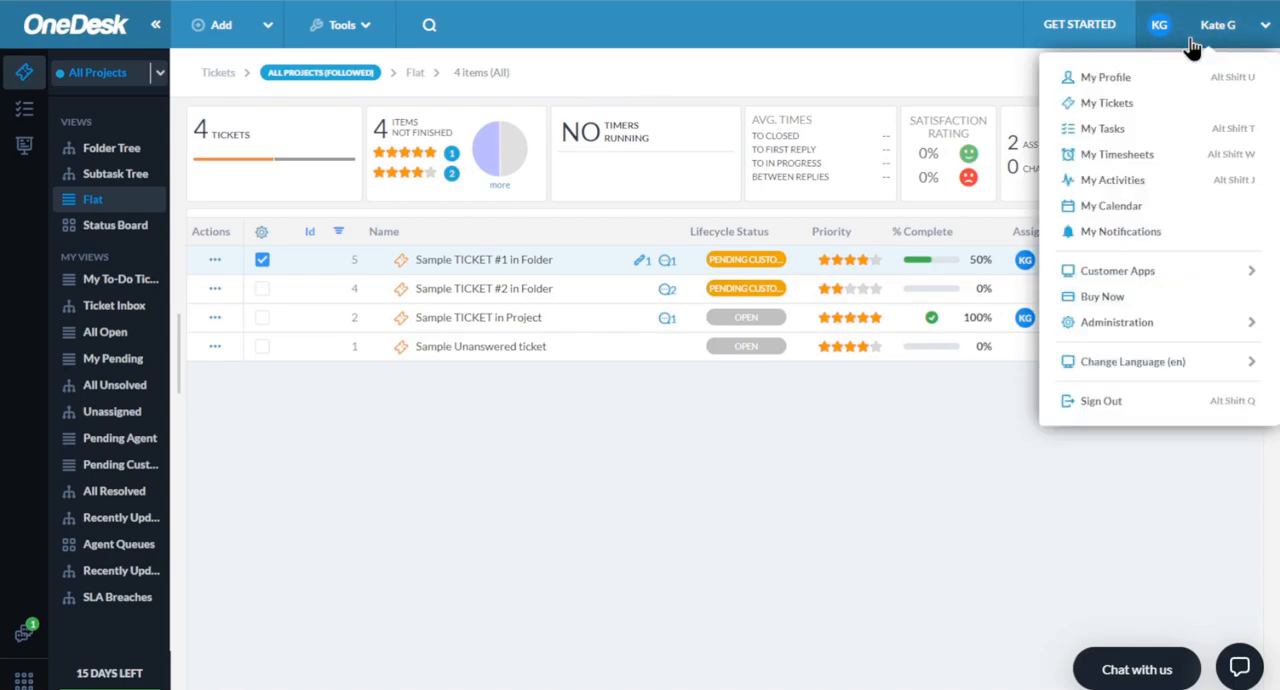
mouse_move(1125, 279)
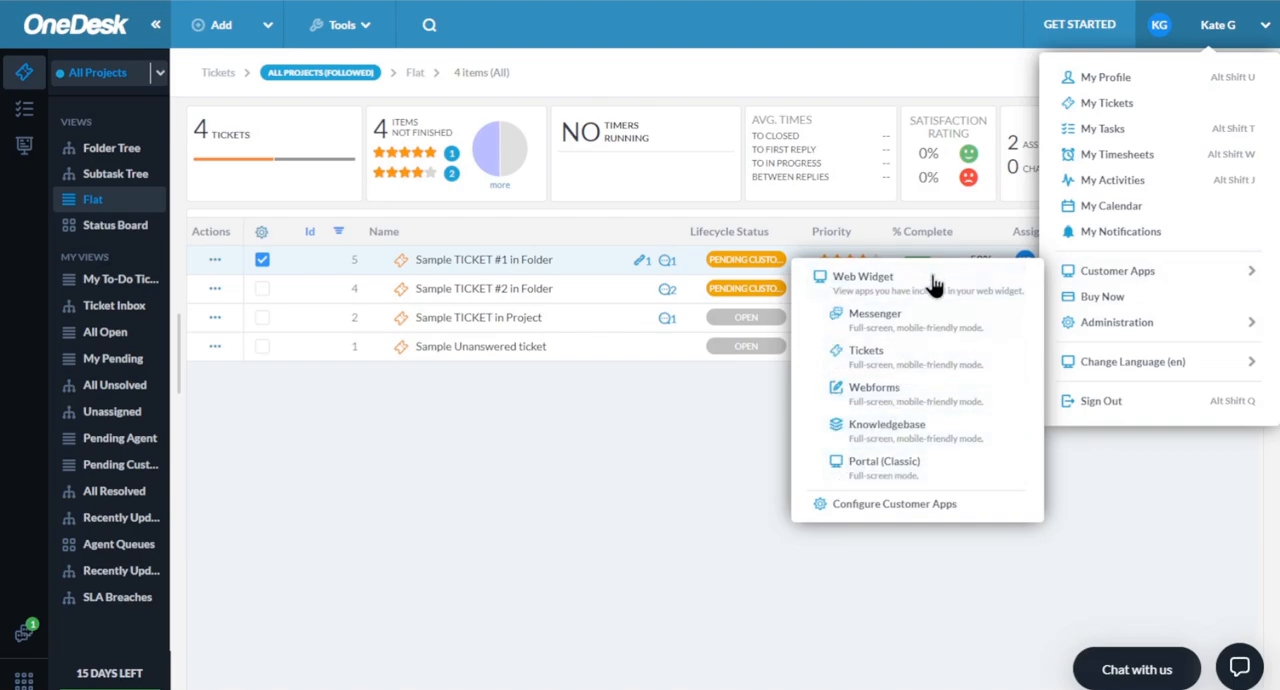
click(848, 285)
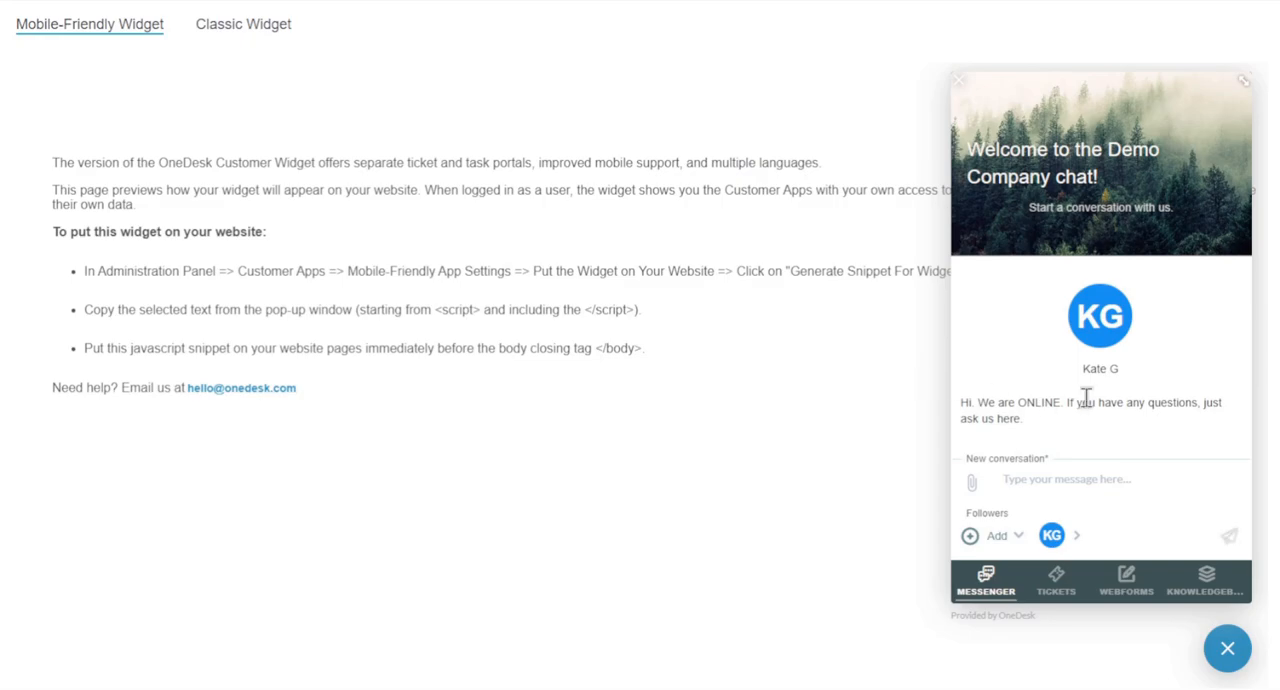
- Collapse and reopen the customer chat widget to examine its launcher and the messenger welcome view
click(1229, 668)
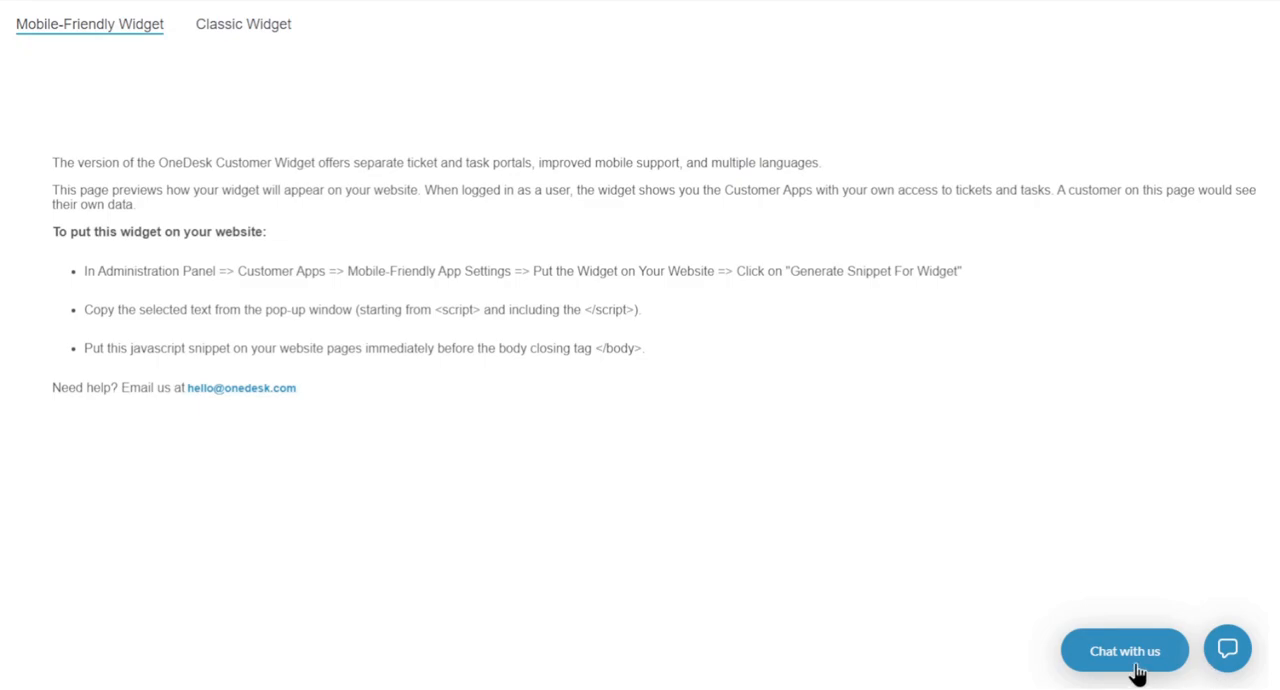
click(1073, 655)
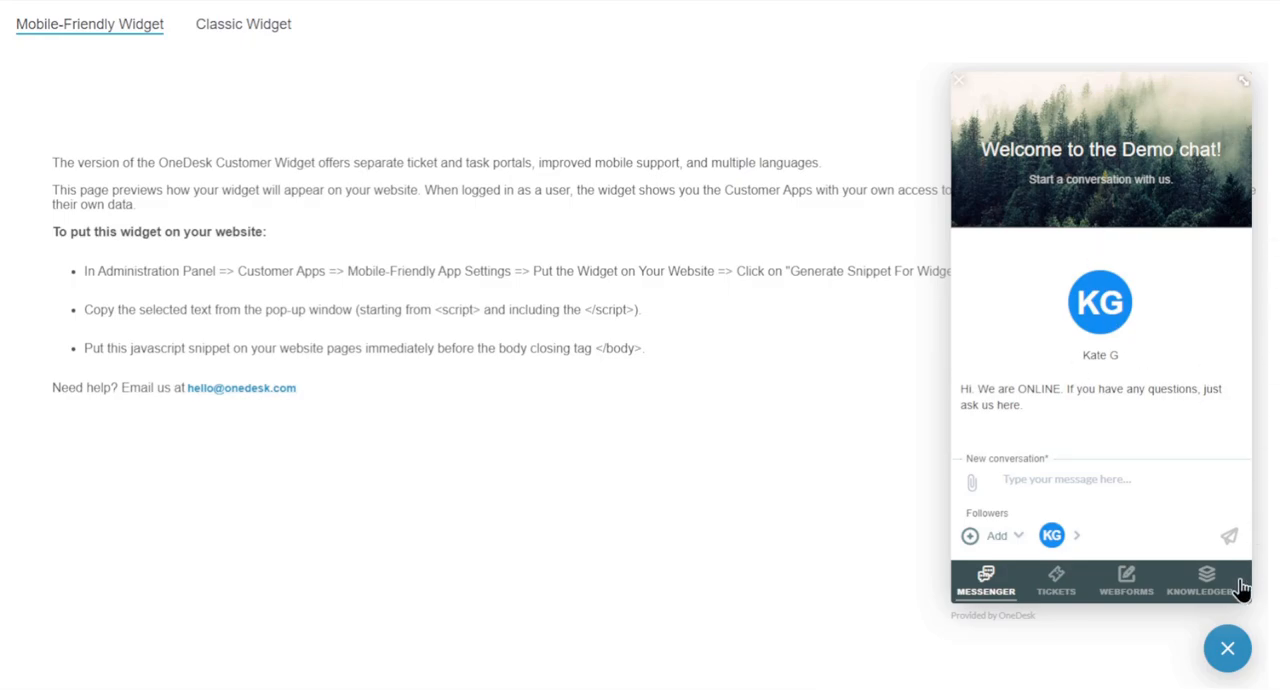
click(1222, 658)
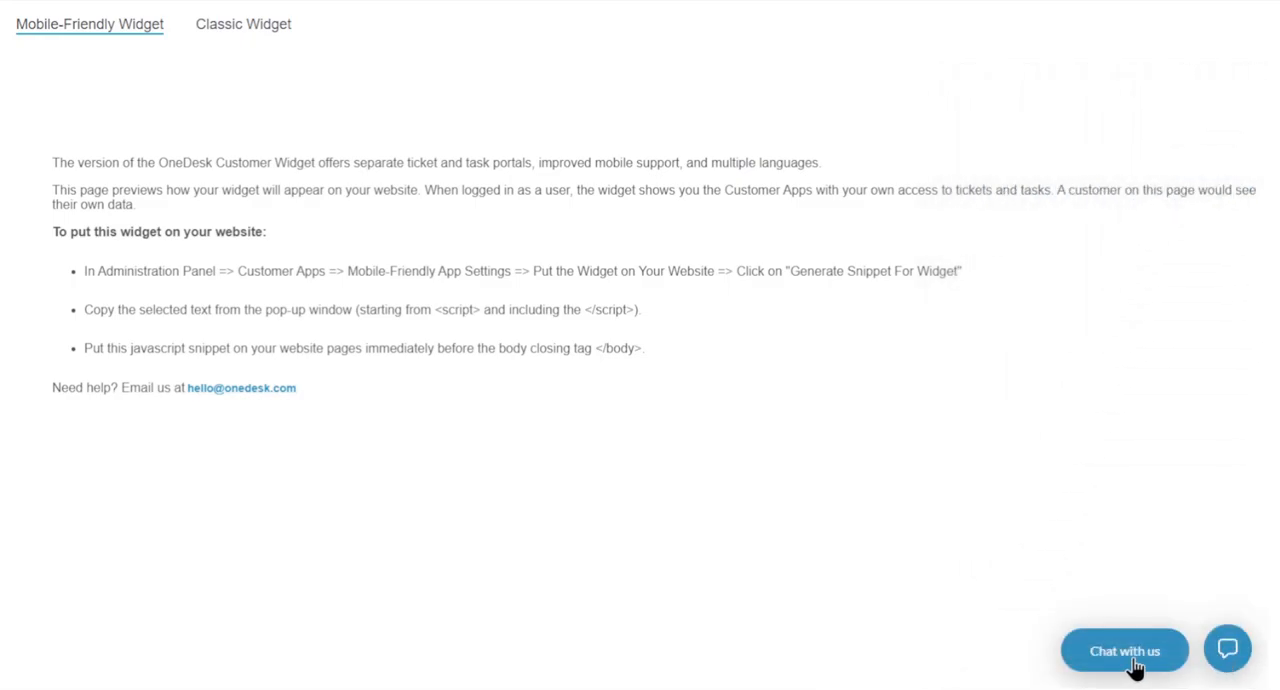
click(1134, 662)
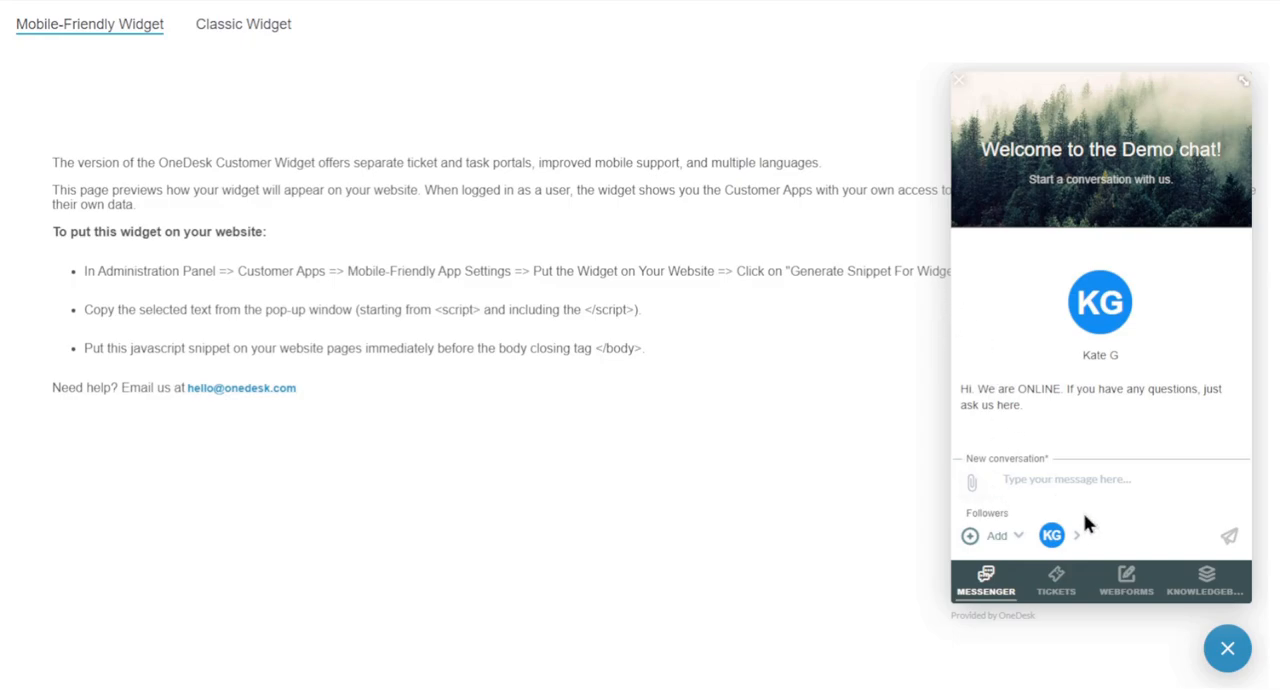
click(1225, 655)
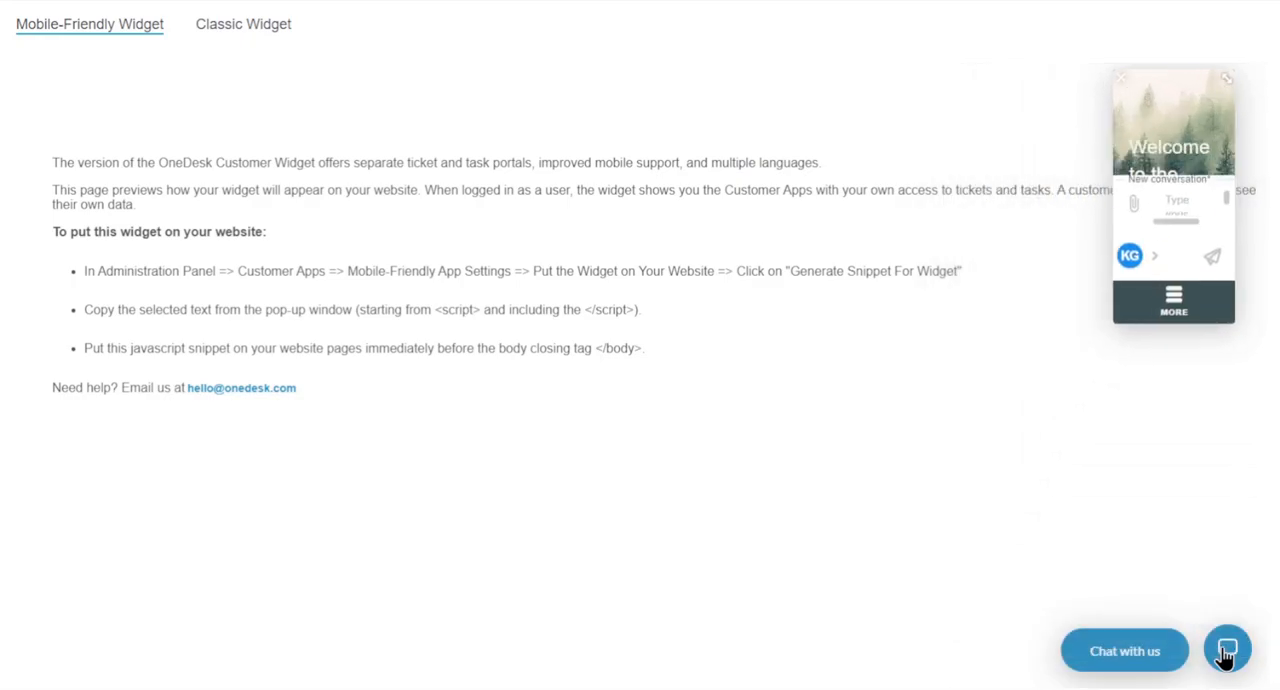
click(1147, 655)
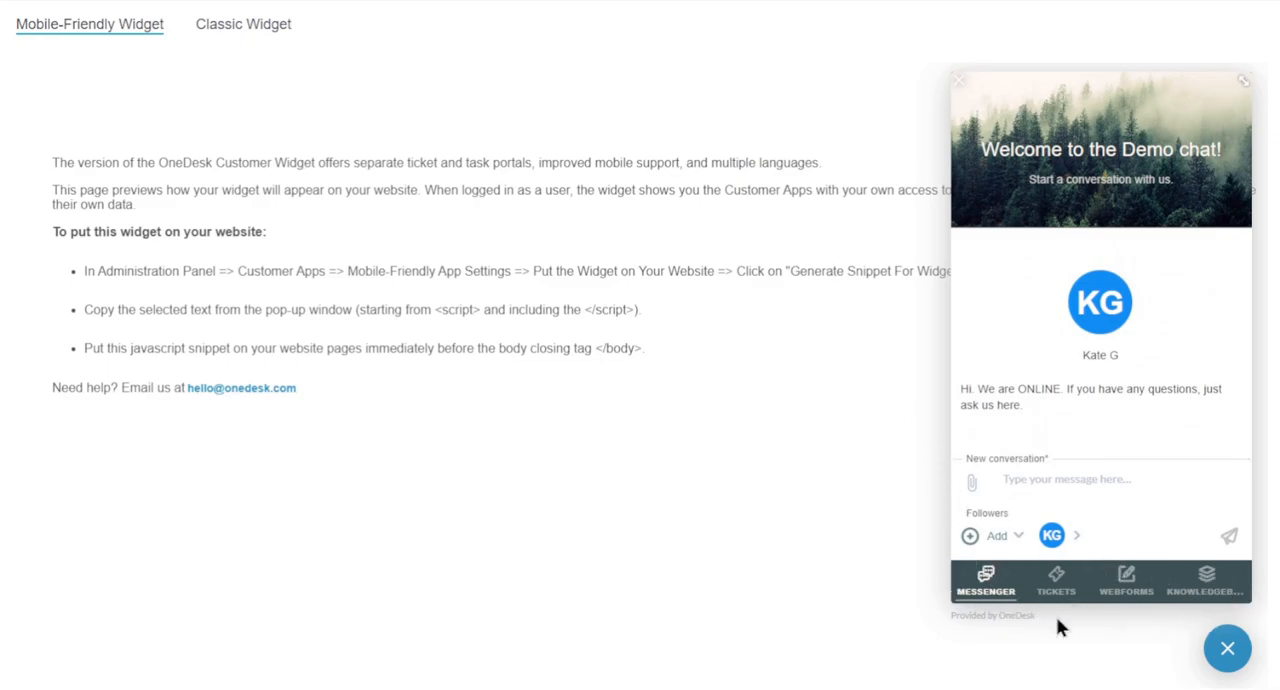
- Send the message "hi" as a new conversation in the widget's messenger
click(1046, 481)
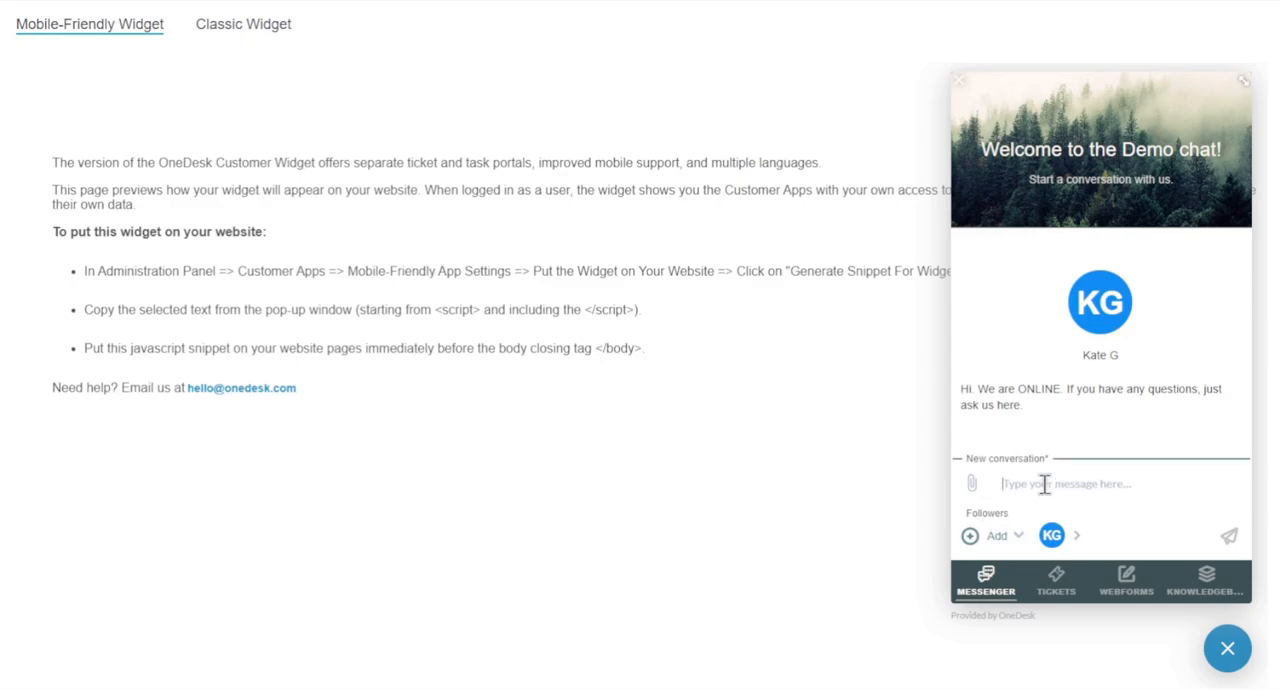
text(hi)
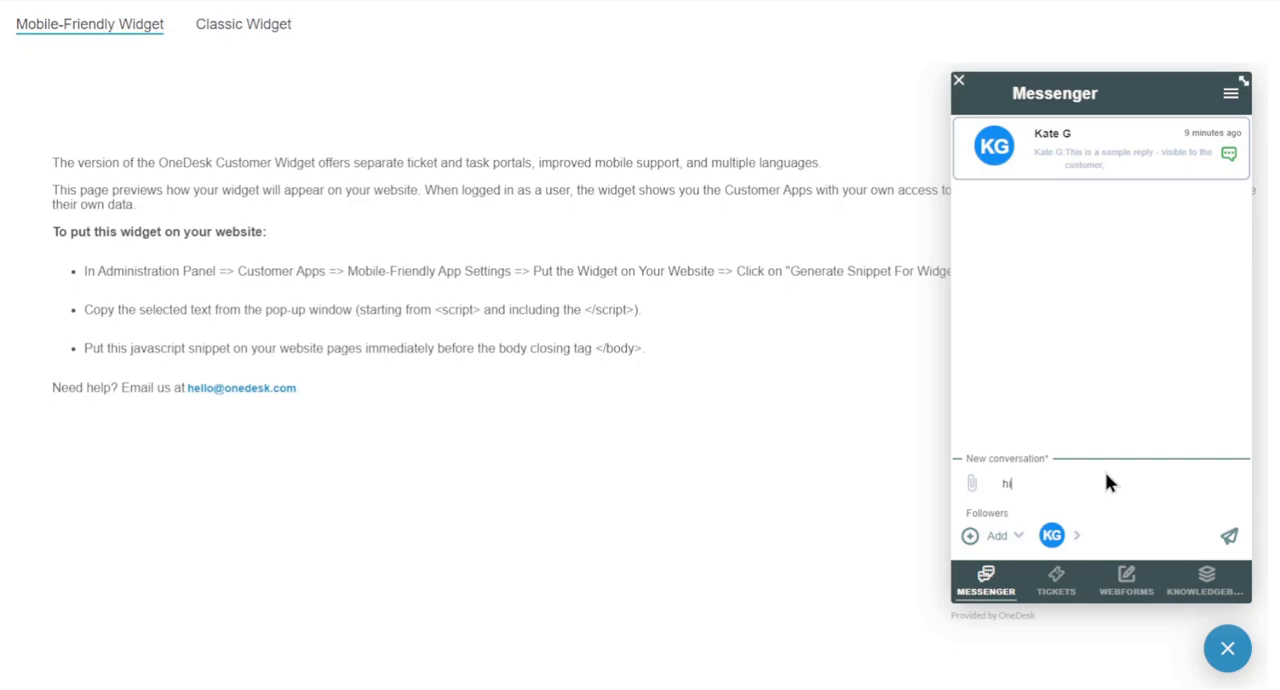
click(1229, 541)
- Examine the details of Sample TICKET #2 in Folder in the widget's Tickets app and return to the ticket list
click(1056, 594)
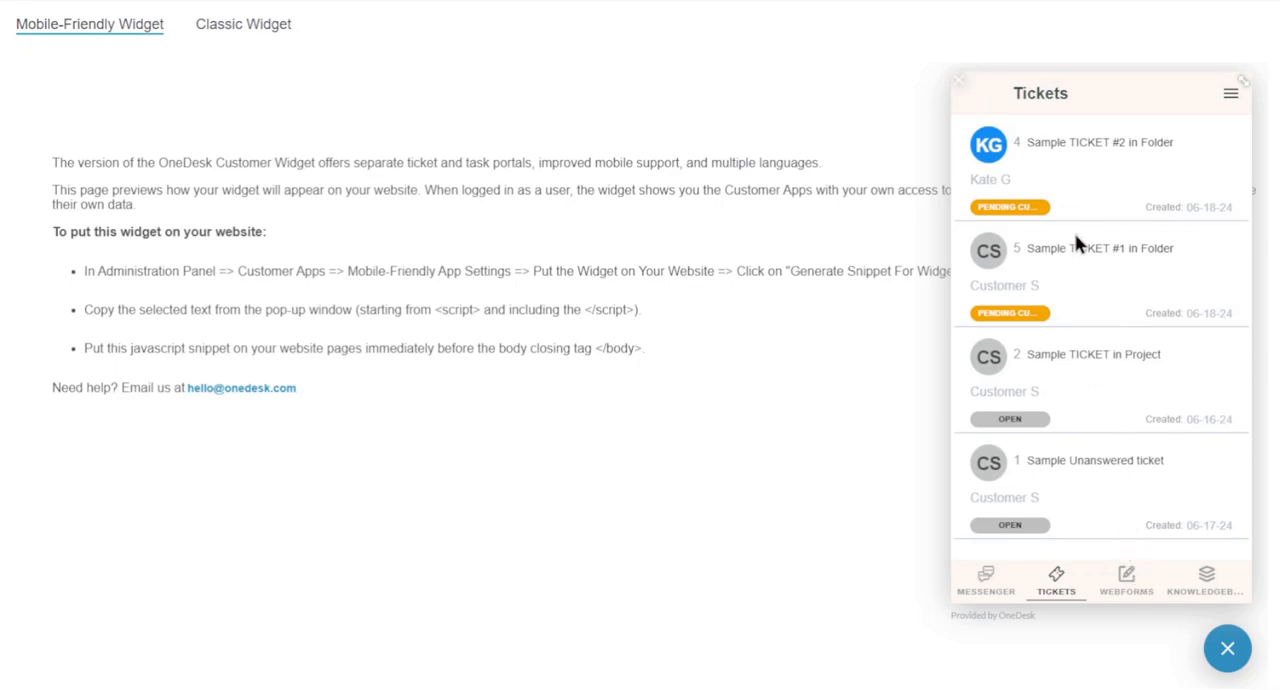
click(1074, 142)
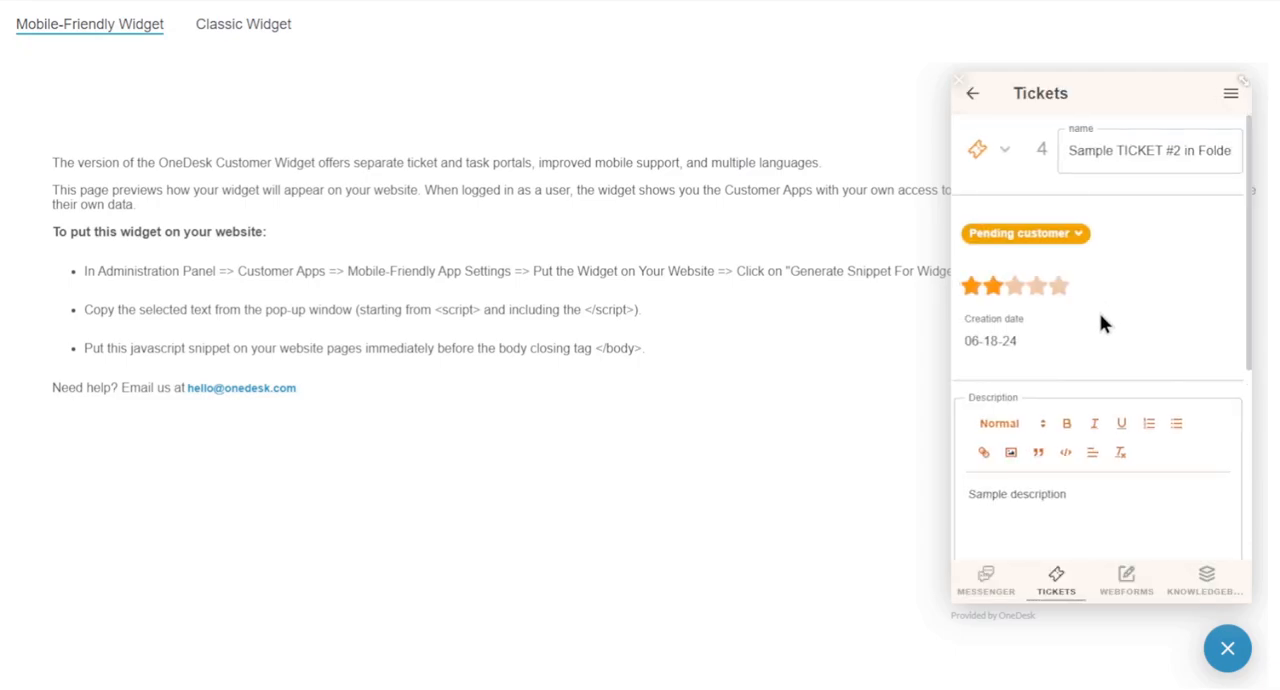
scroll(1100, 322, down, 4)
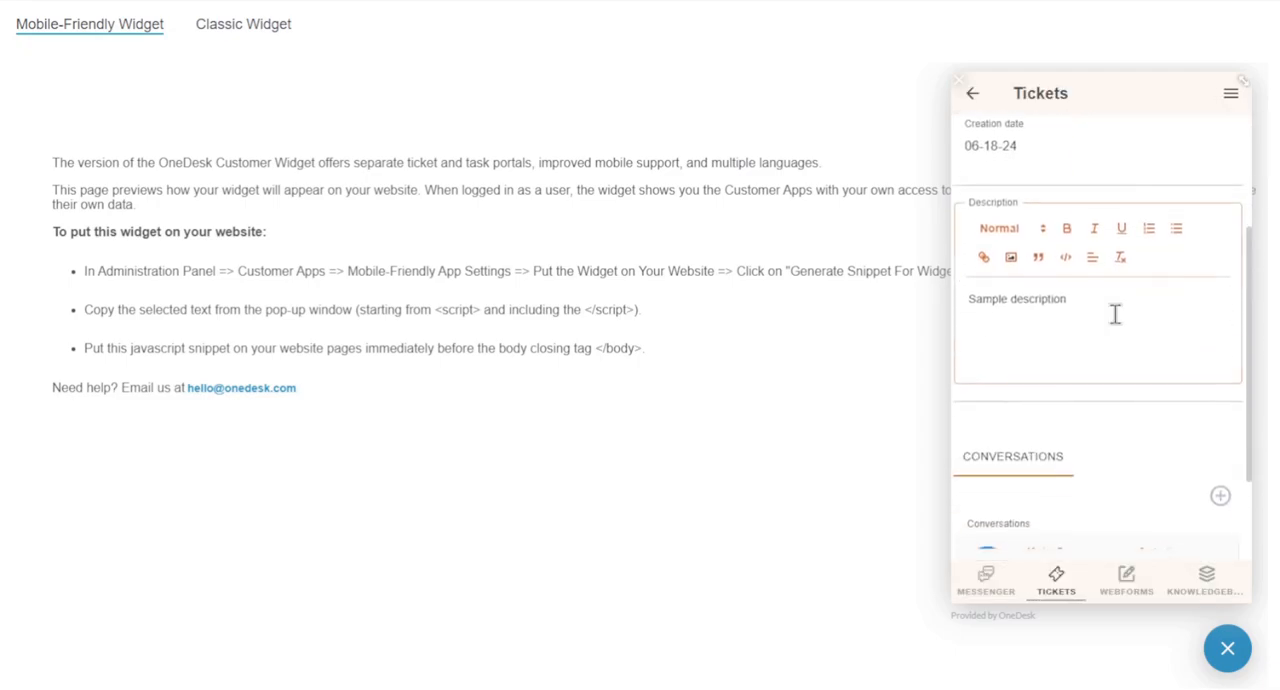
scroll(1118, 320, up, 4)
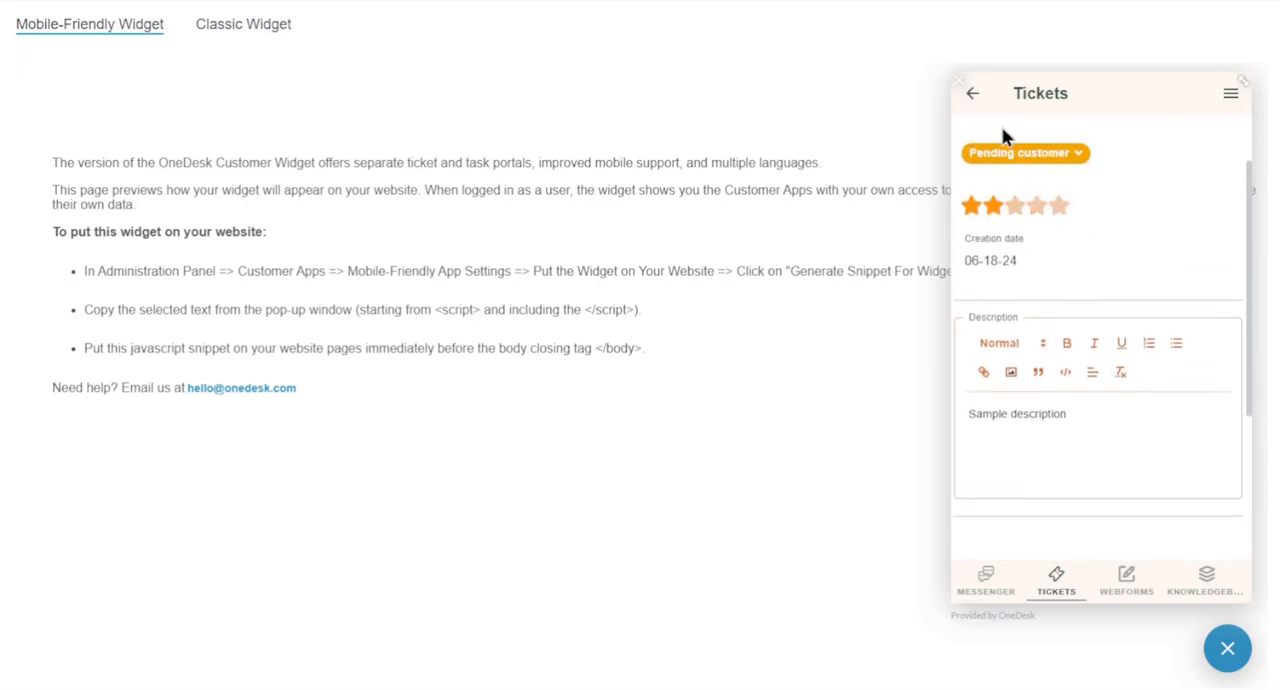
click(972, 95)
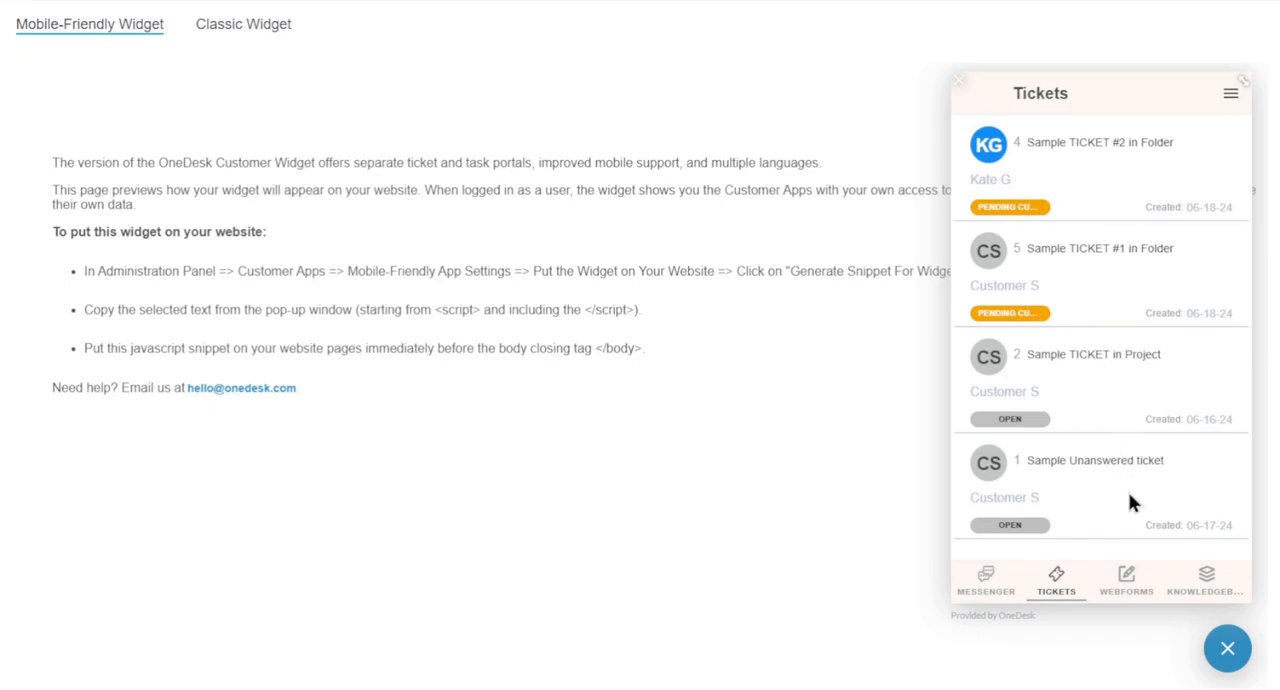
- Look through the Create a new Ticket webform, from the subject and description to the priority and attachments
click(1127, 578)
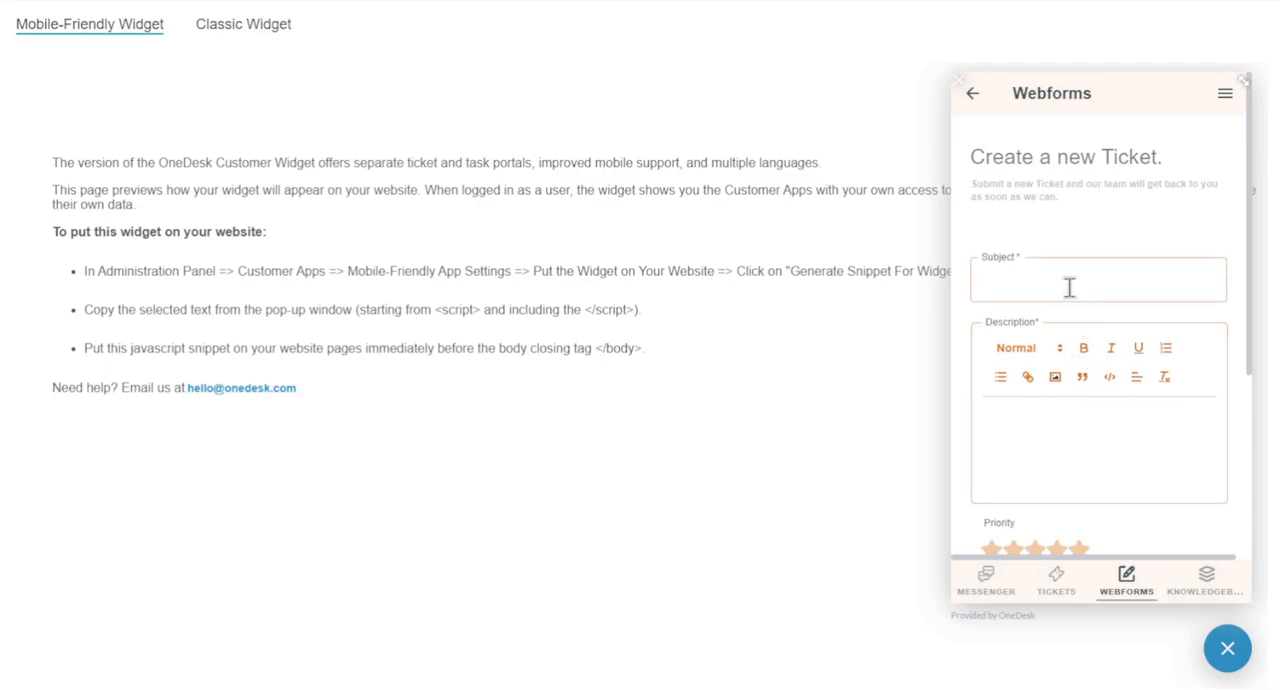
scroll(1069, 288, down, 1)
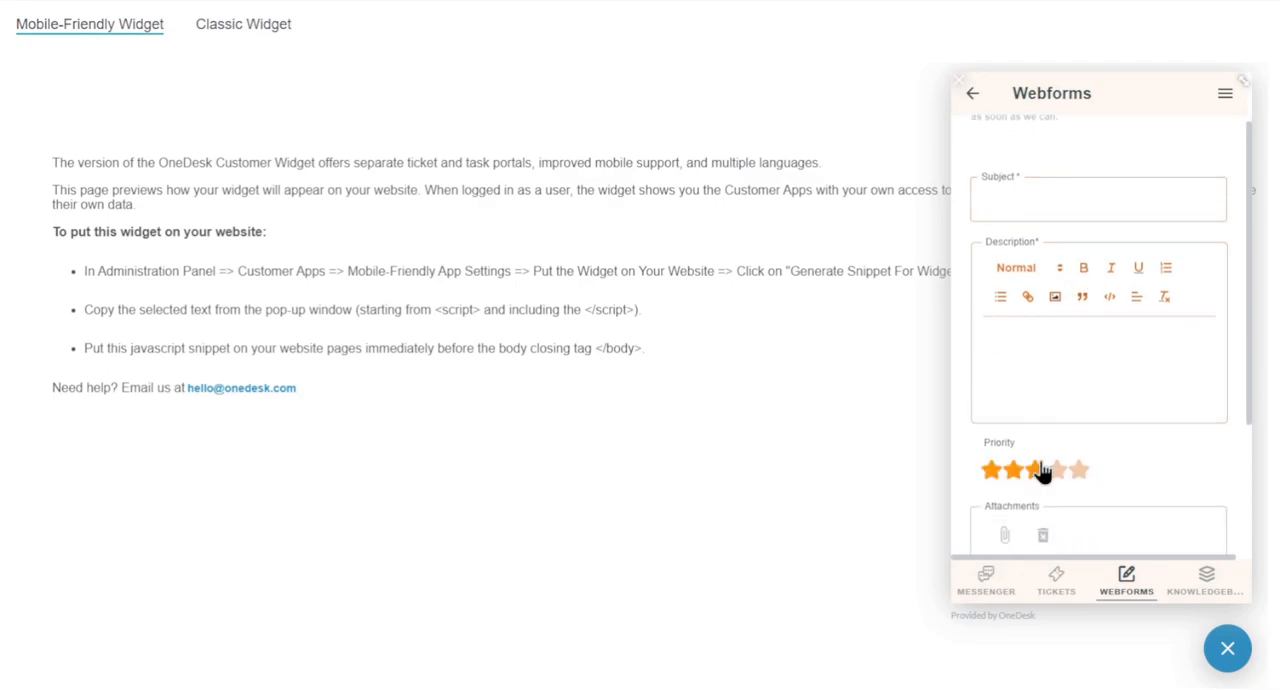
scroll(1043, 470, down, 3)
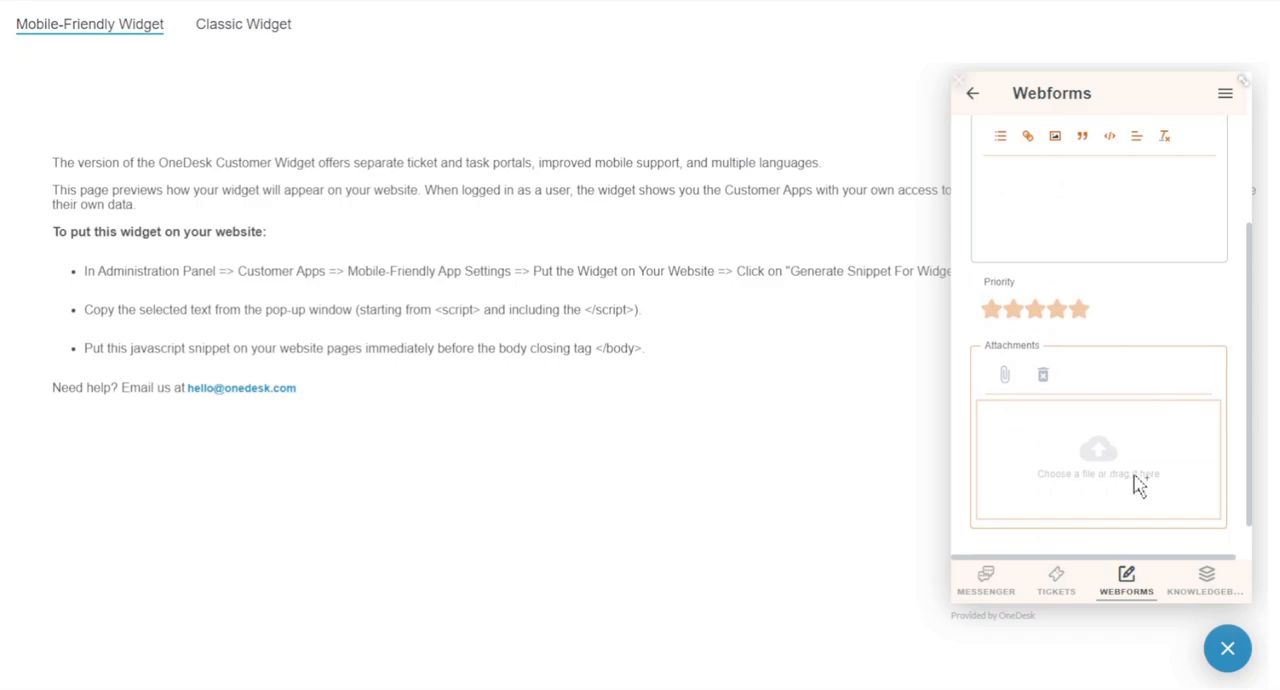
scroll(1170, 343, up, 5)
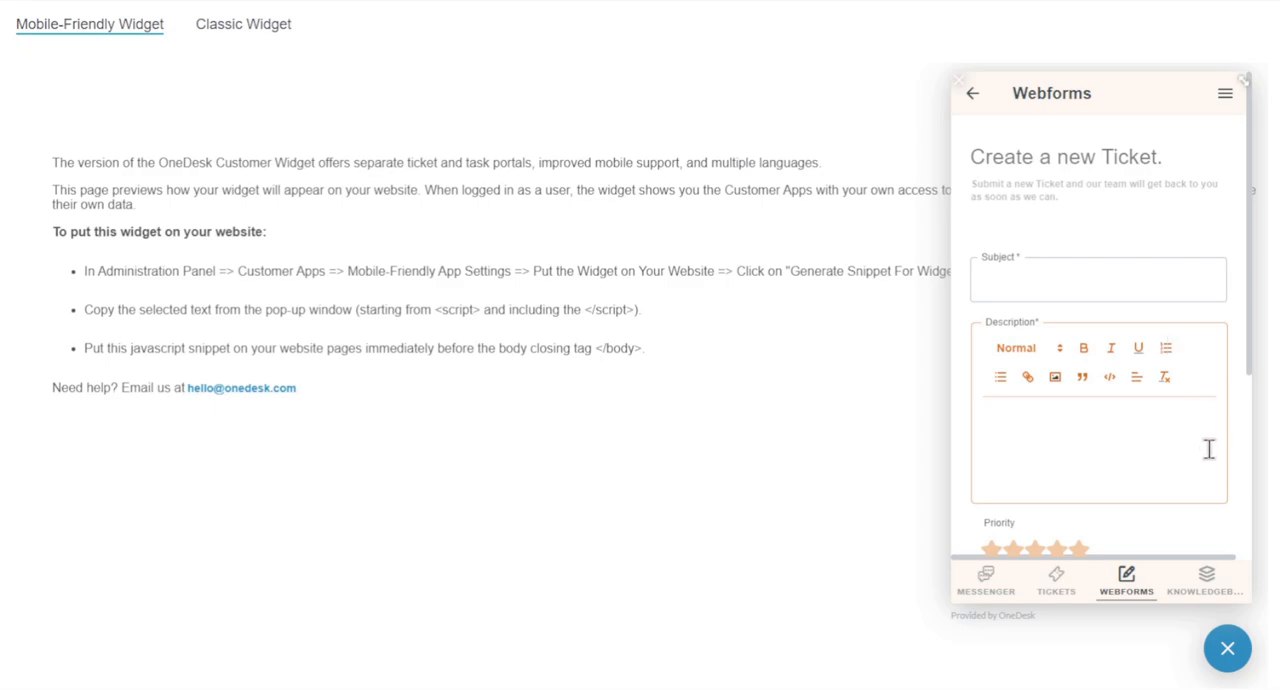
- Show the widget's Knowledgebase, enlarge the widget window, and look over the article categories and featured articles
click(1207, 594)
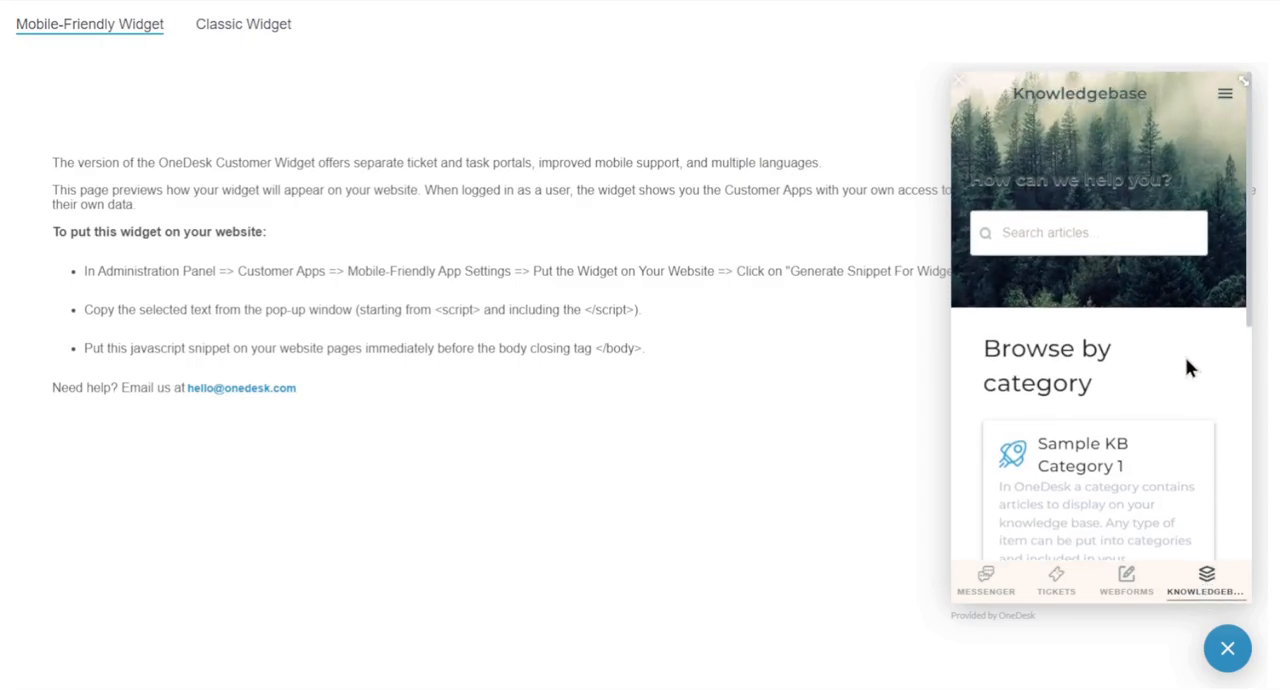
scroll(1185, 367, down, 3)
click(1244, 86)
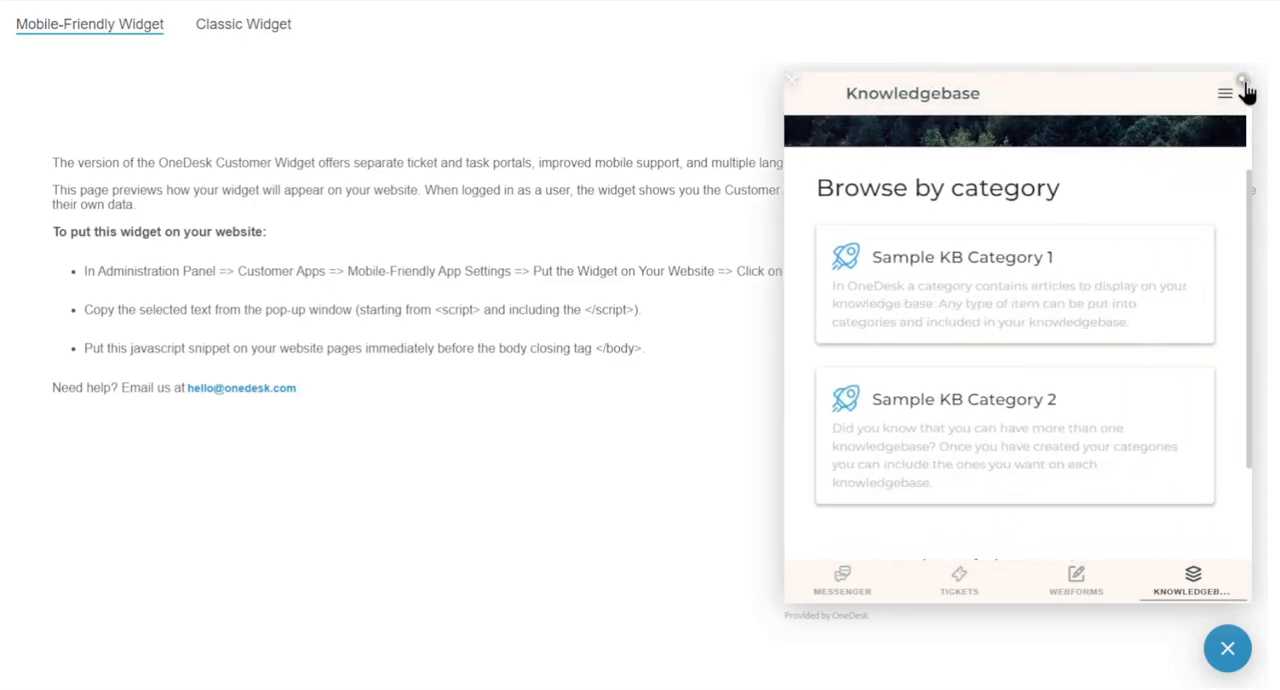
scroll(620, 314, up, 3)
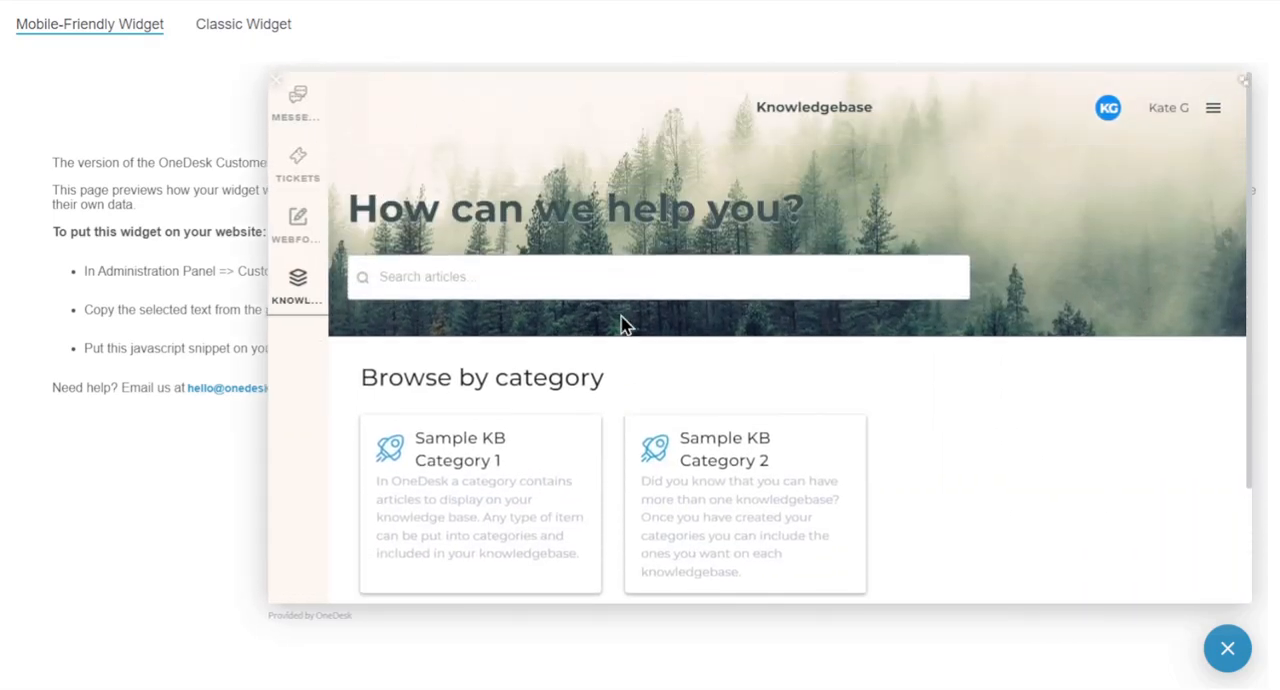
scroll(621, 318, down, 3)
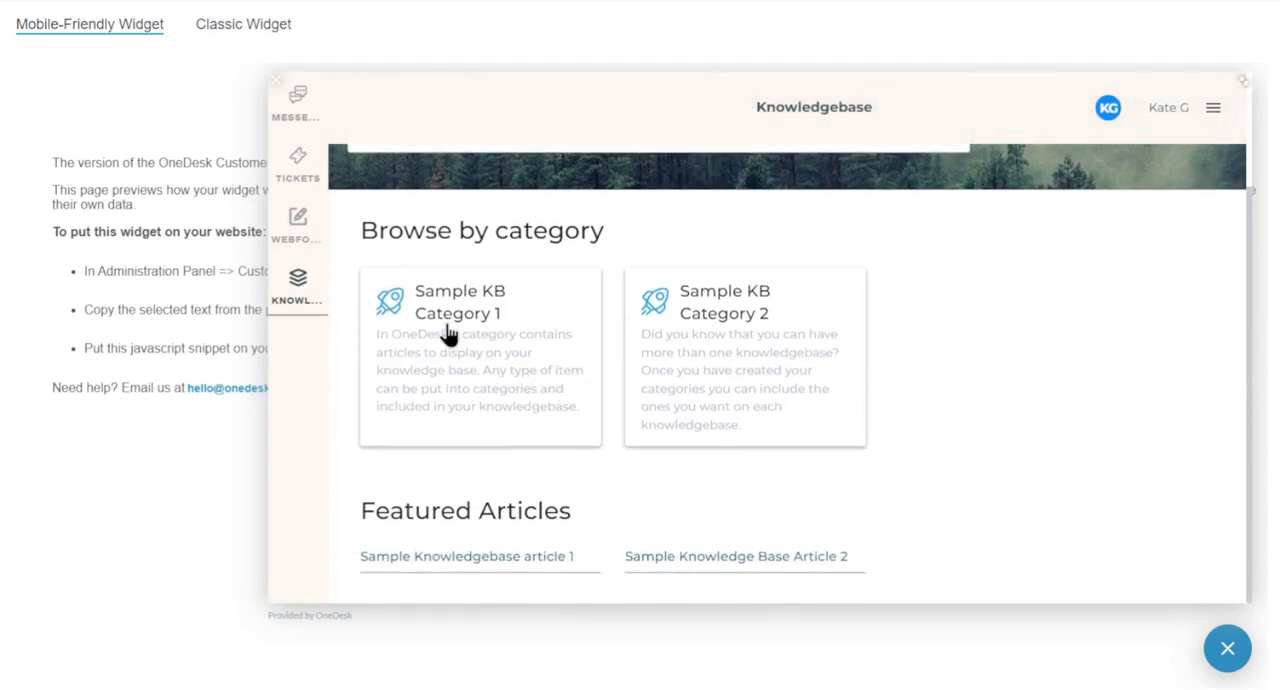
- Open Sample Knowledgebase article 1 from Sample KB Category 1 and read through its content
click(450, 338)
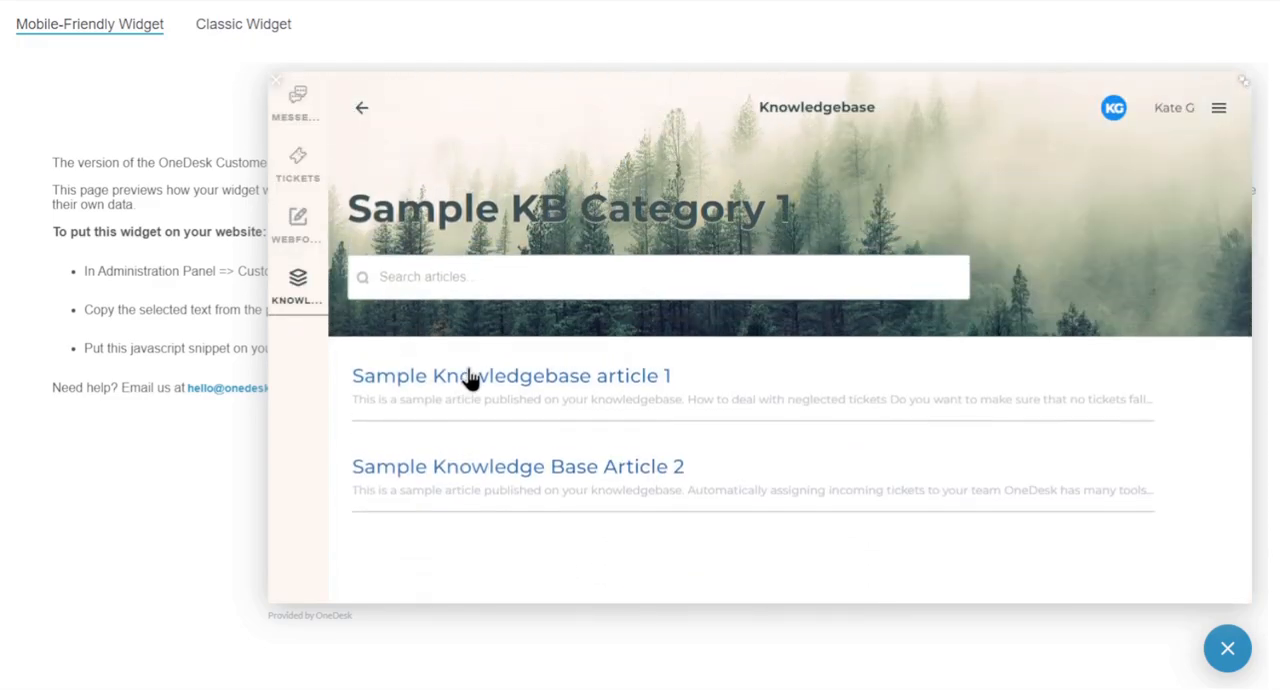
click(634, 390)
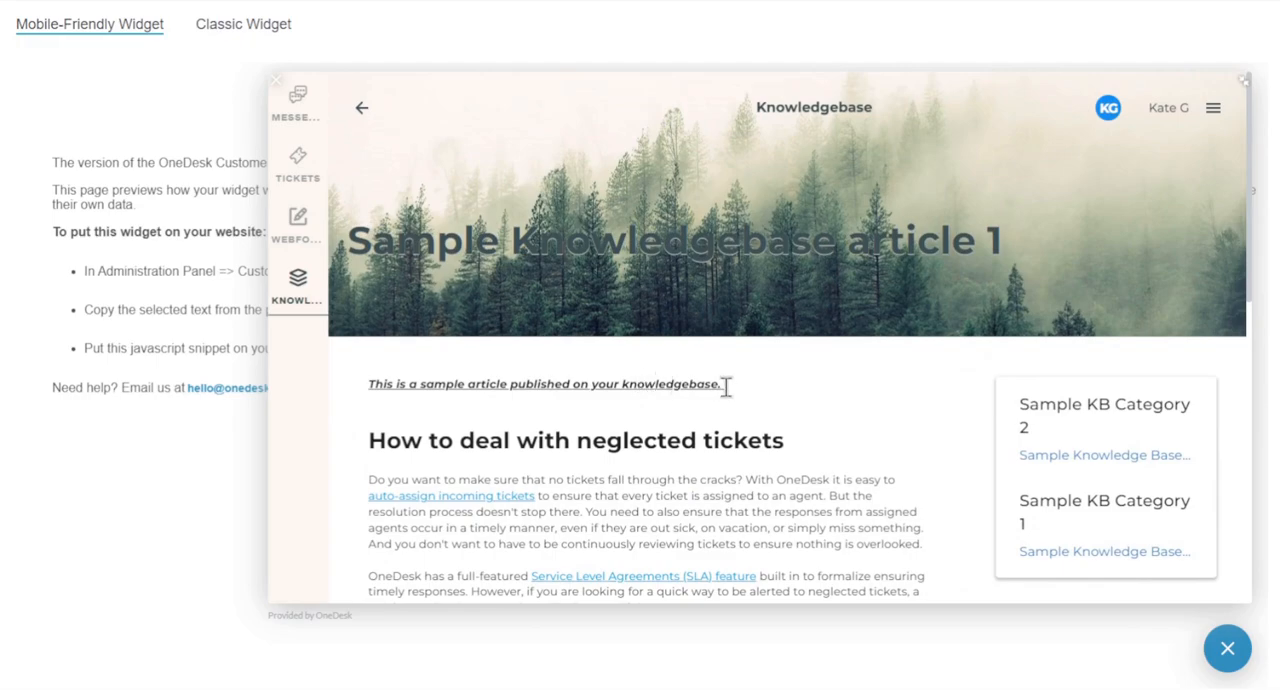
scroll(728, 386, down, 1)
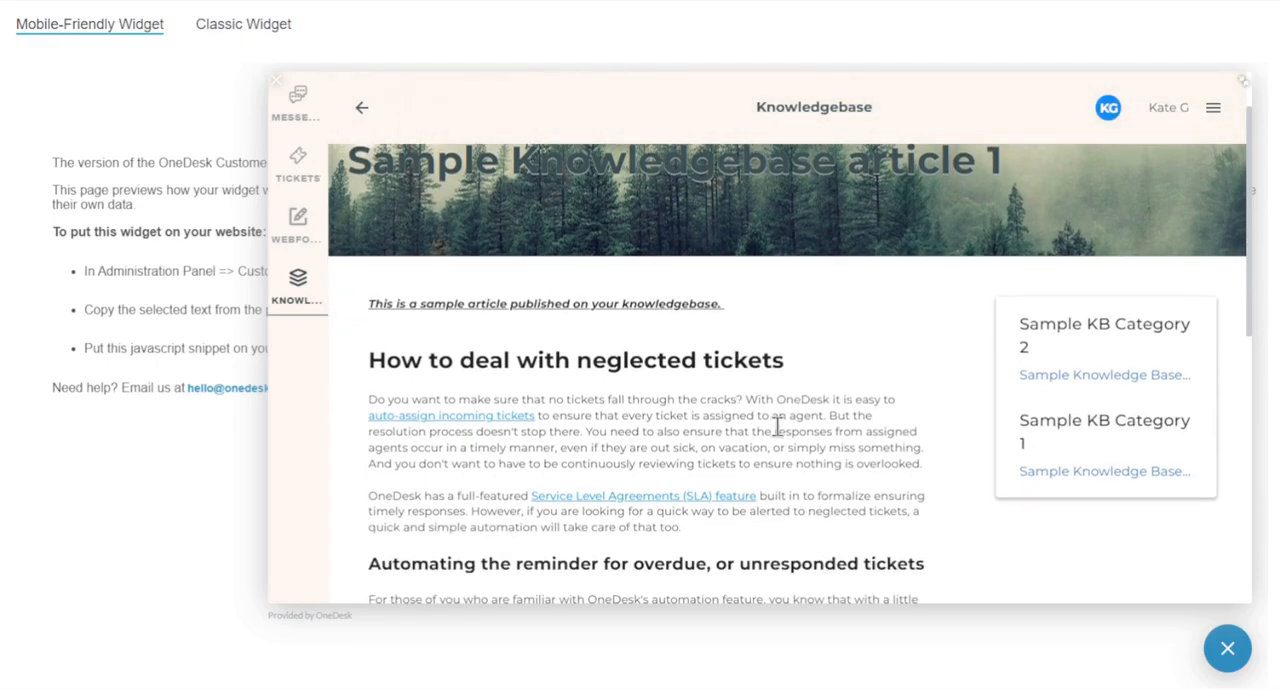
scroll(776, 426, down, 2)
scroll(778, 428, down, 4)
scroll(778, 428, up, 4)
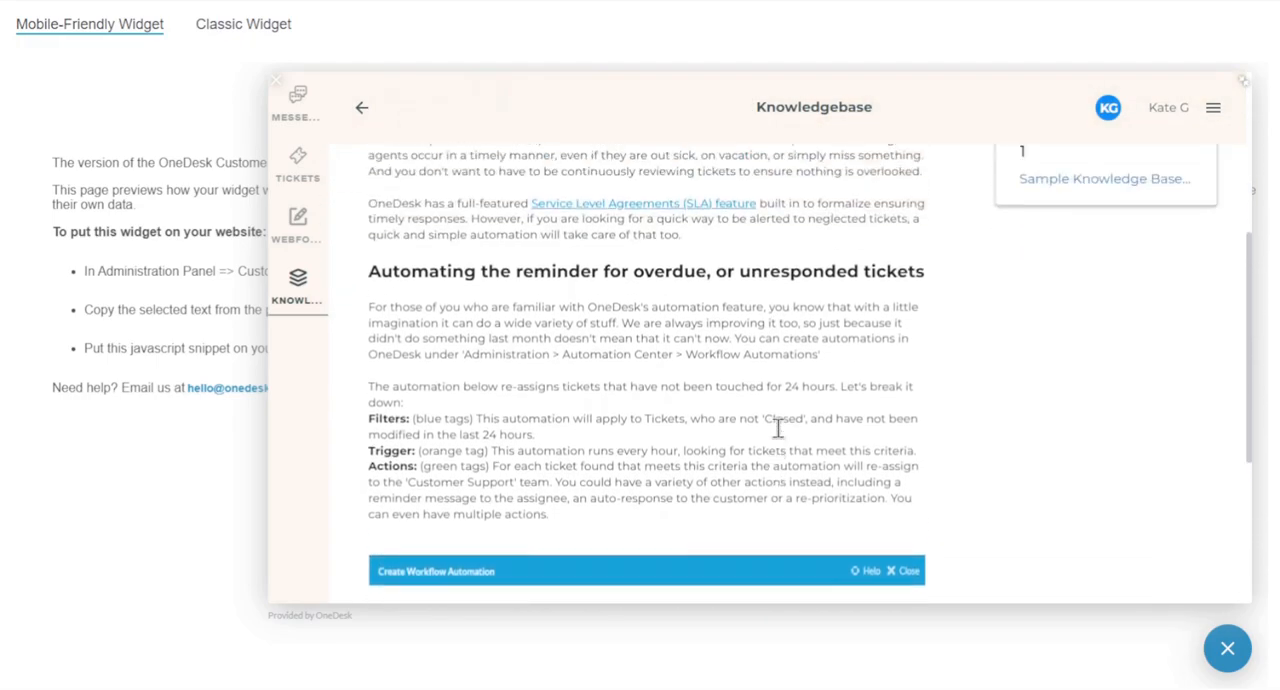
- Return from the widget's knowledgebase article to the main OneDesk workspace and show the Tasks and Projects applications
scroll(778, 428, up, 3)
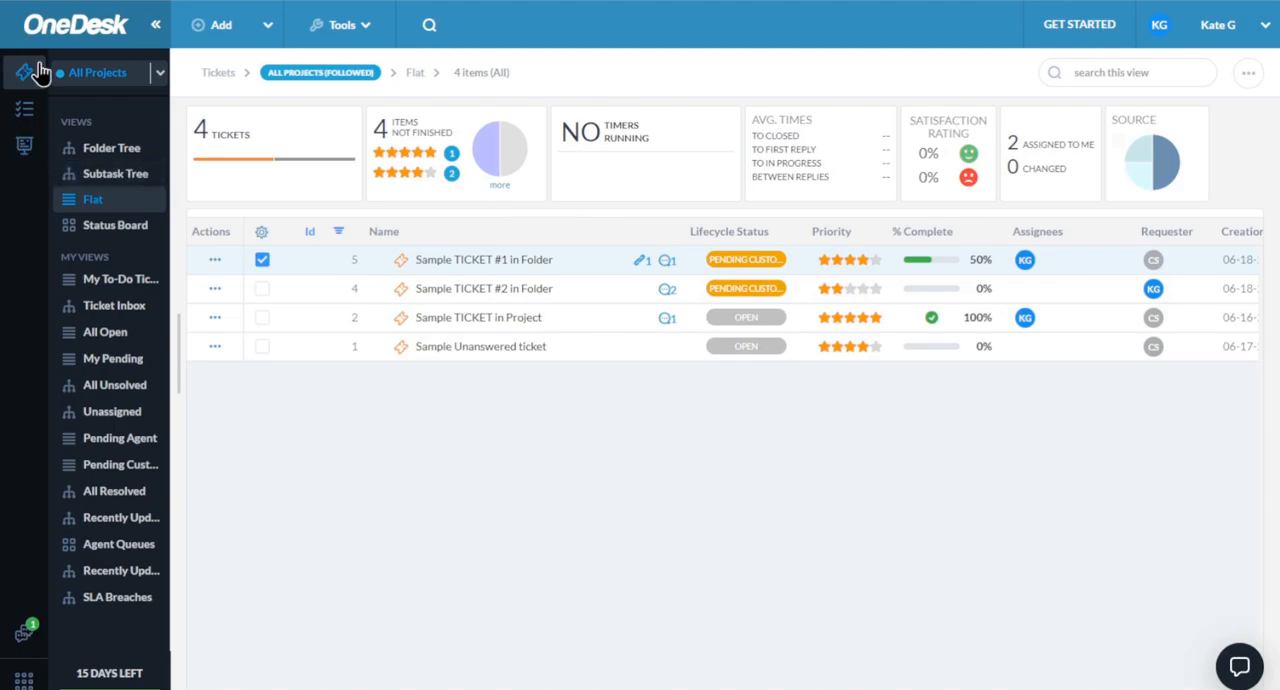
click(37, 116)
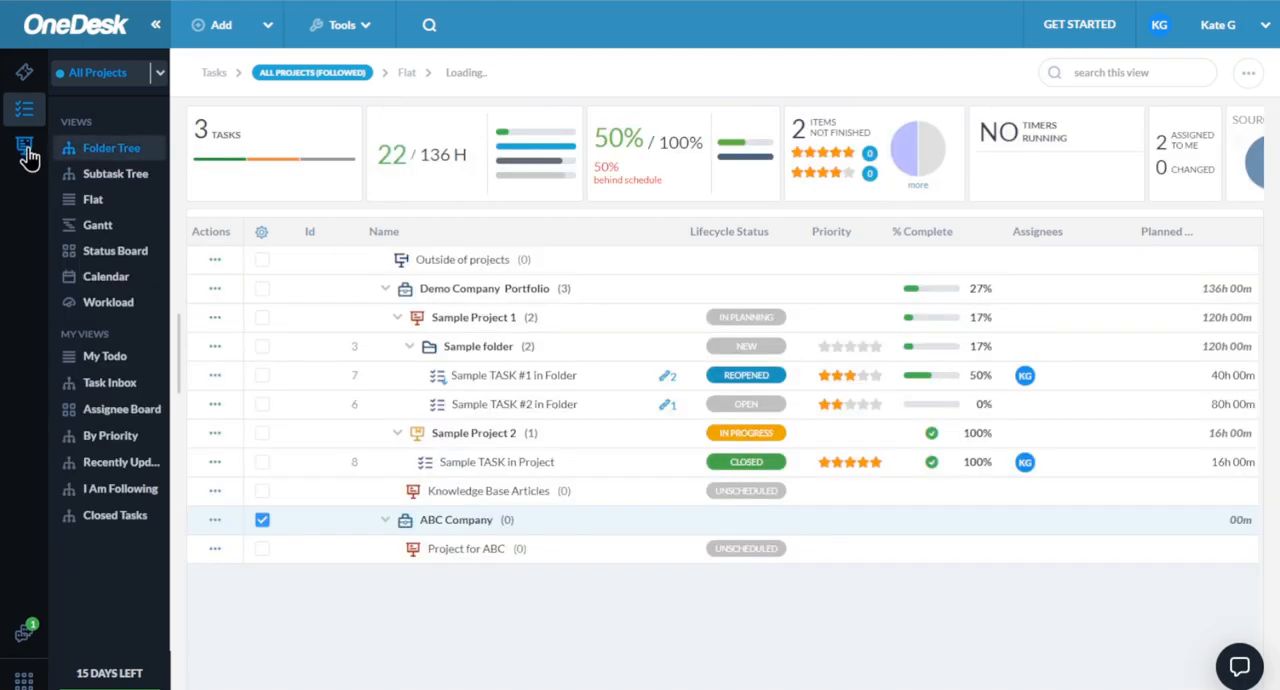
click(25, 148)
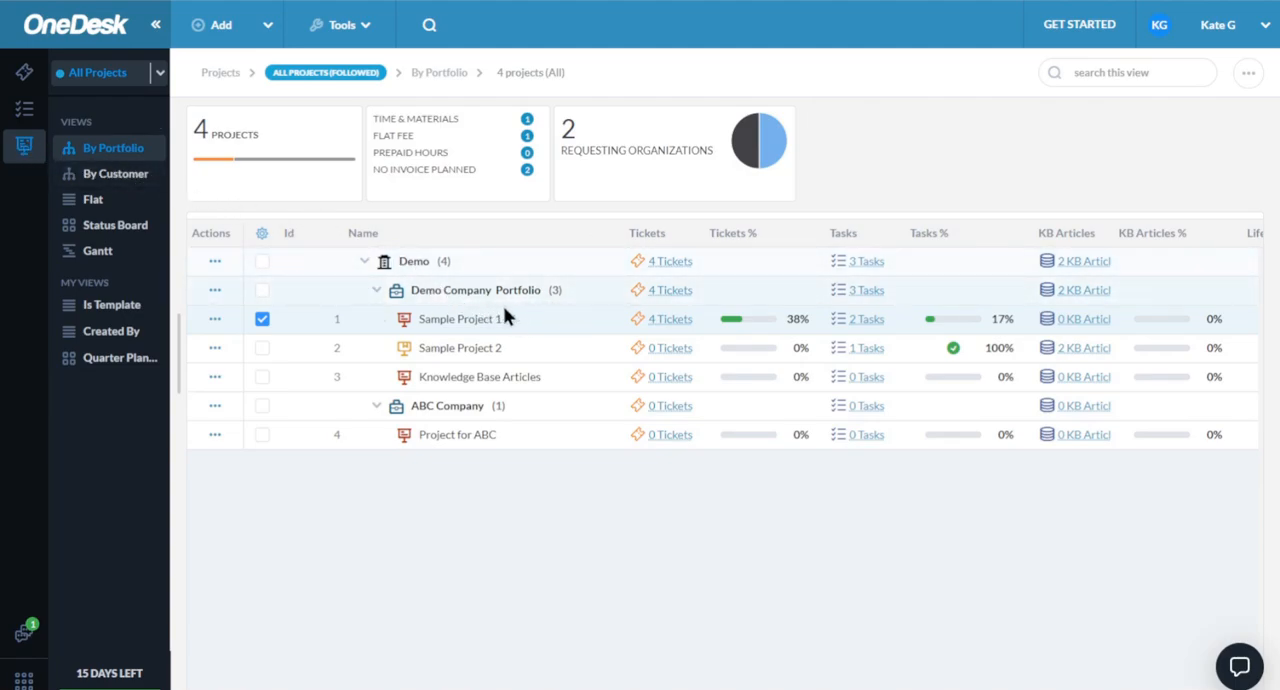
- Collapse and re-expand Demo Company Portfolio and ABC Company in the project list, and look over the details of Sample Project 1
click(376, 292)
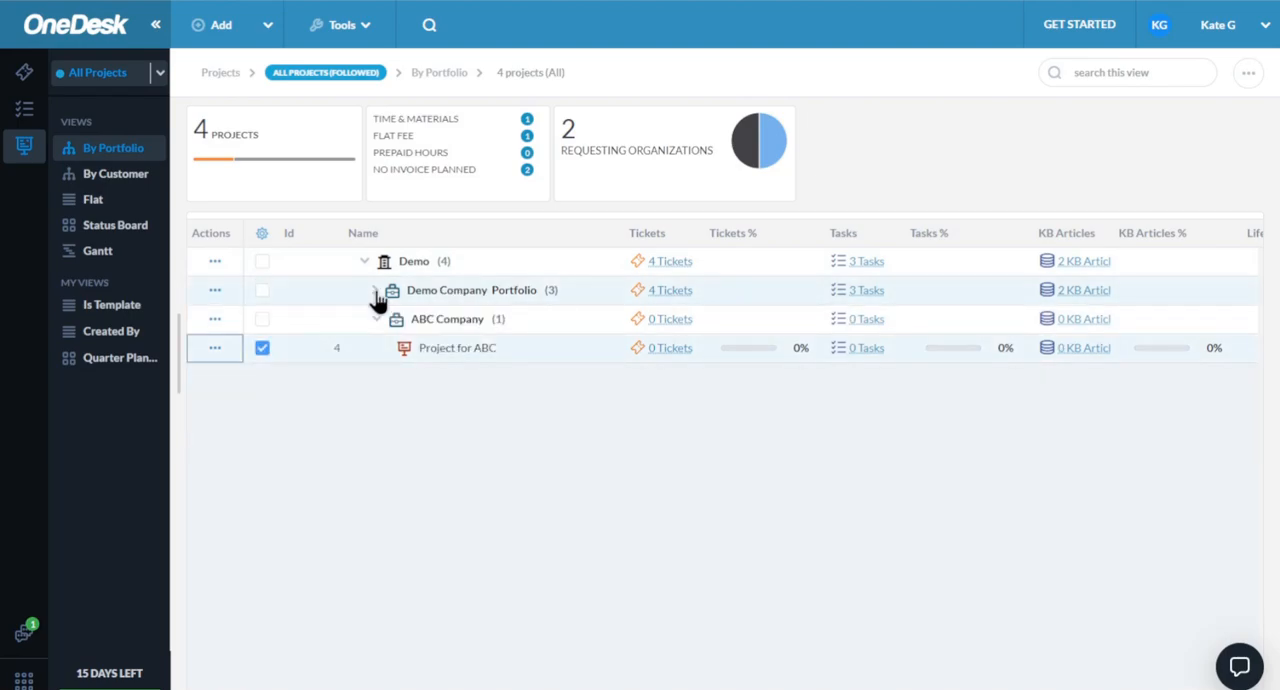
click(376, 292)
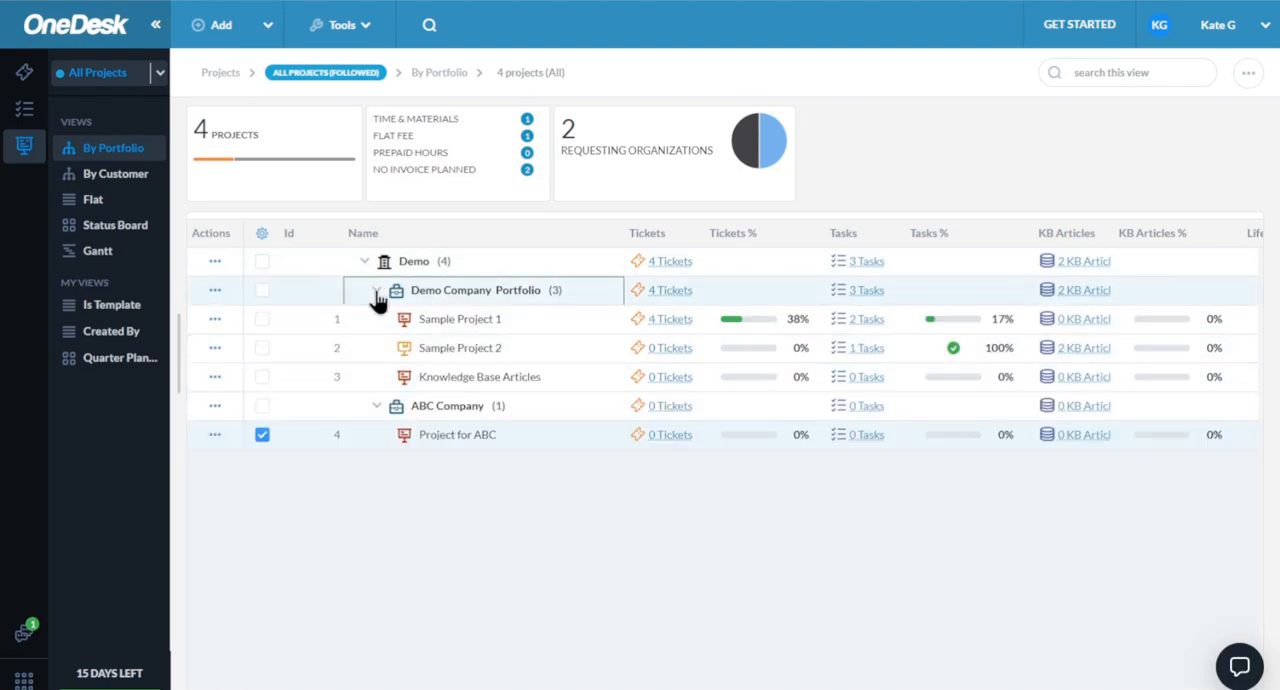
click(376, 410)
click(376, 410)
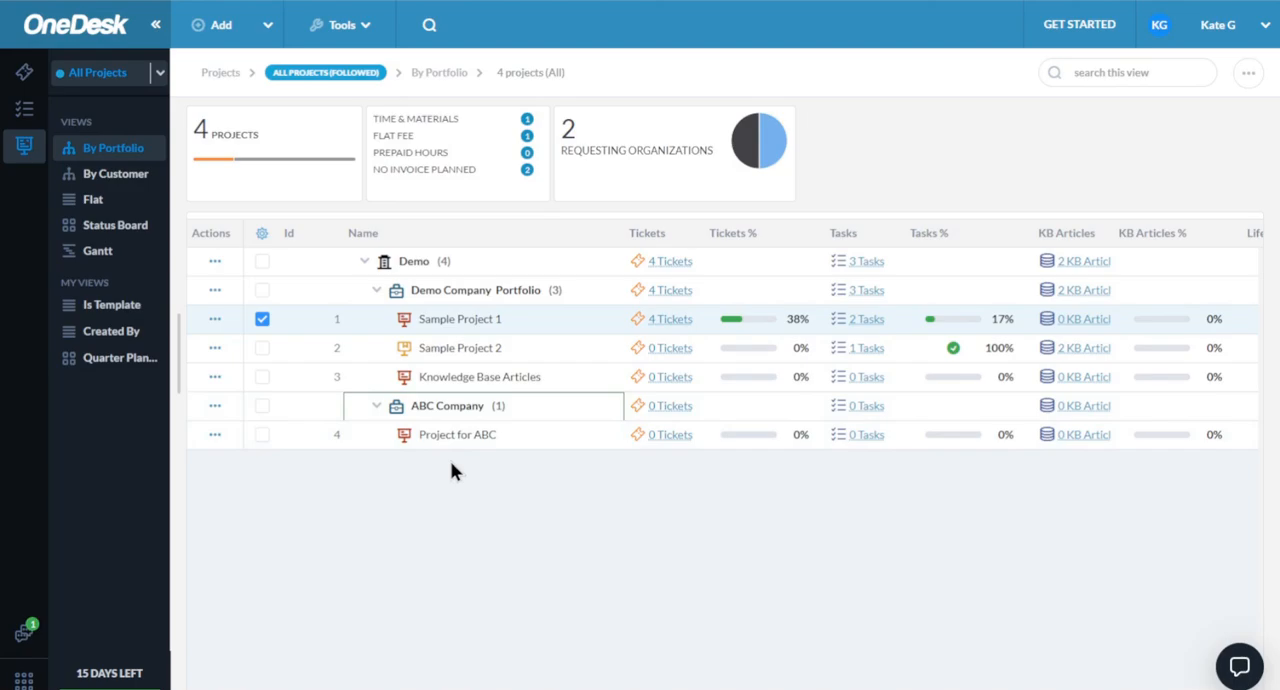
double_click(378, 319)
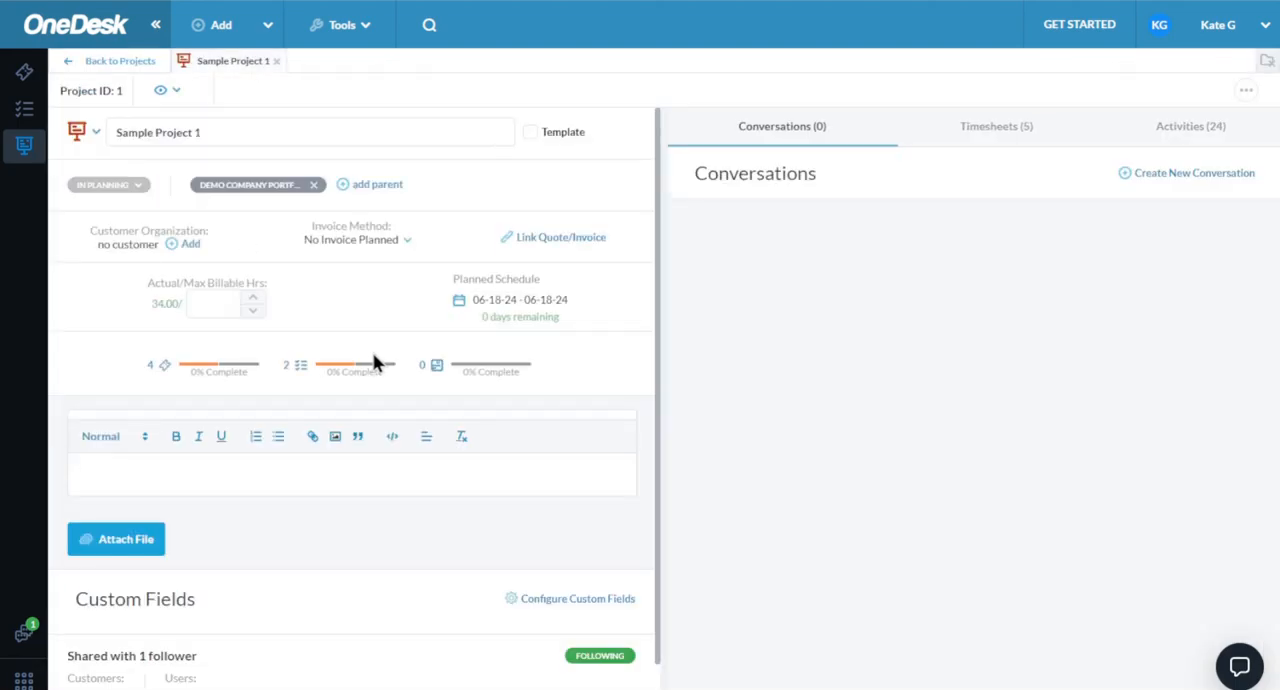
click(276, 61)
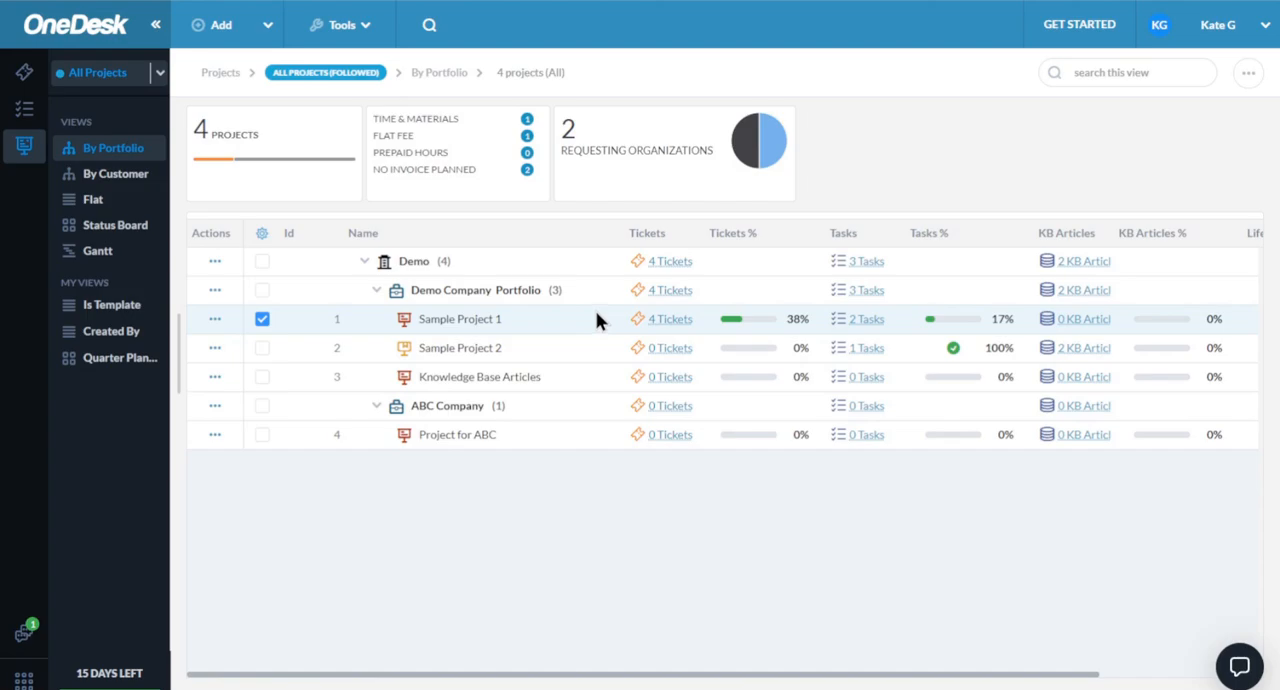
- Show only the tickets of Sample Project 1 and look over the details of Sample Unanswered ticket
click(667, 321)
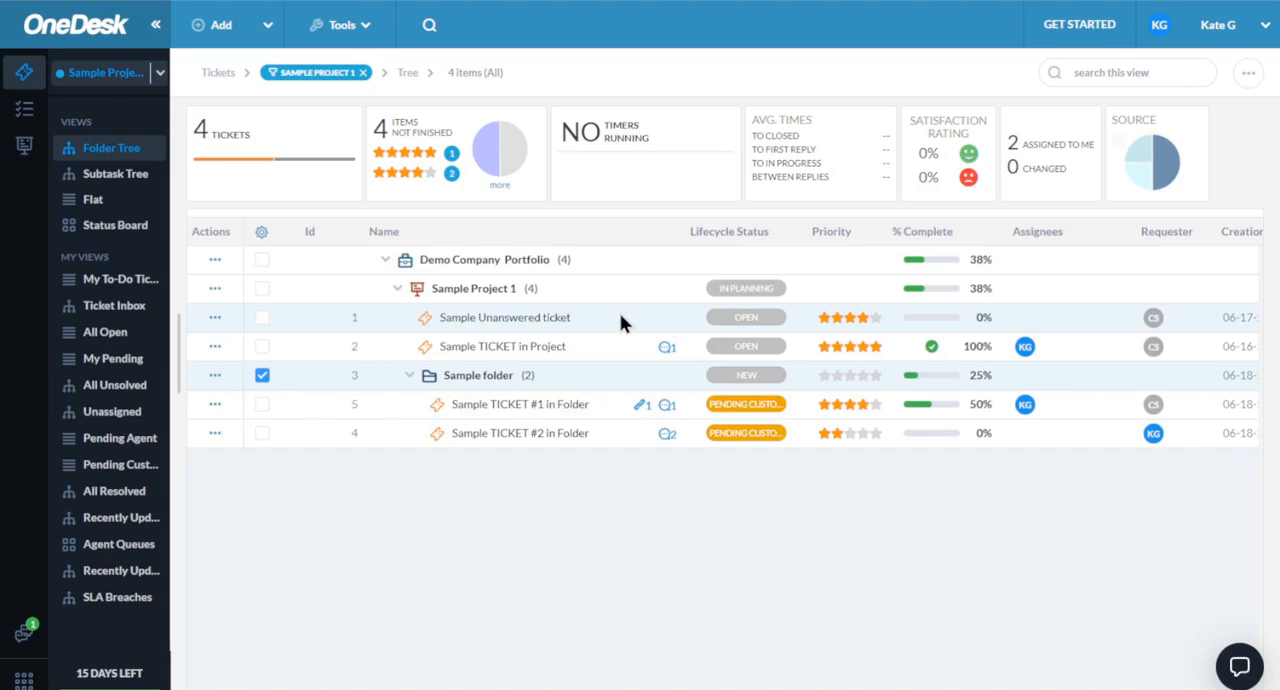
double_click(403, 317)
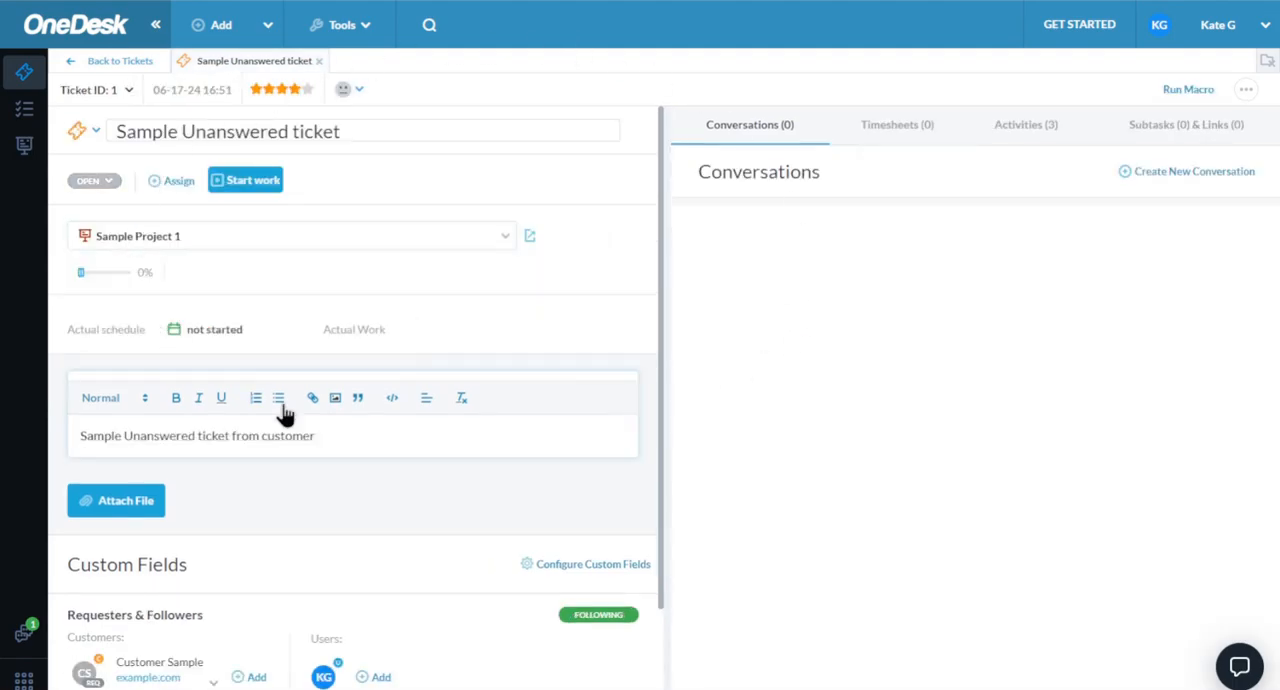
click(319, 62)
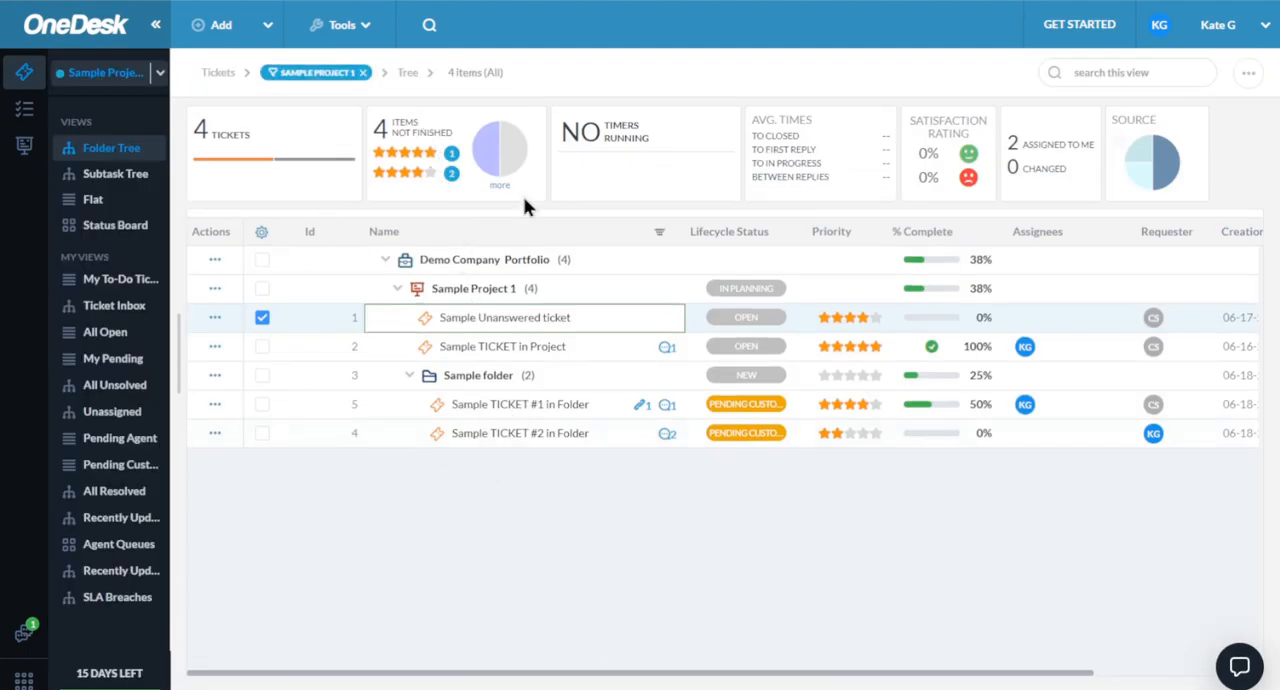
- Turn on the option to dock detail panels on the right of the ticket list
click(345, 28)
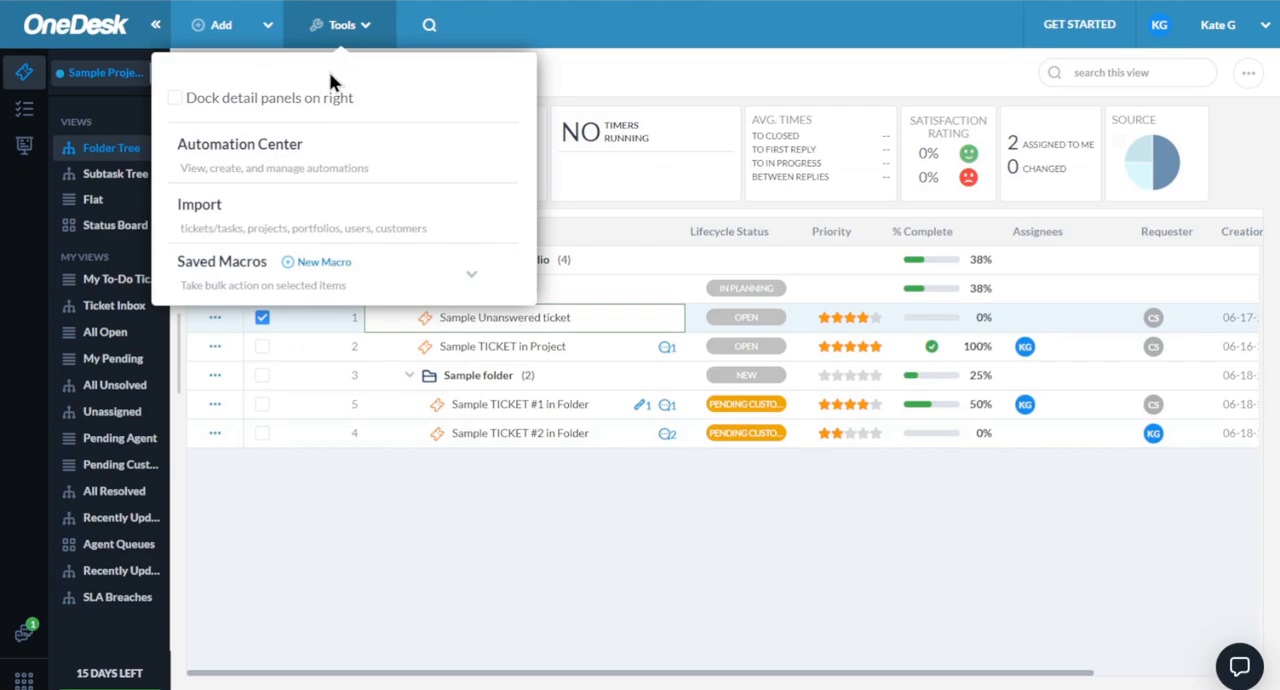
click(310, 100)
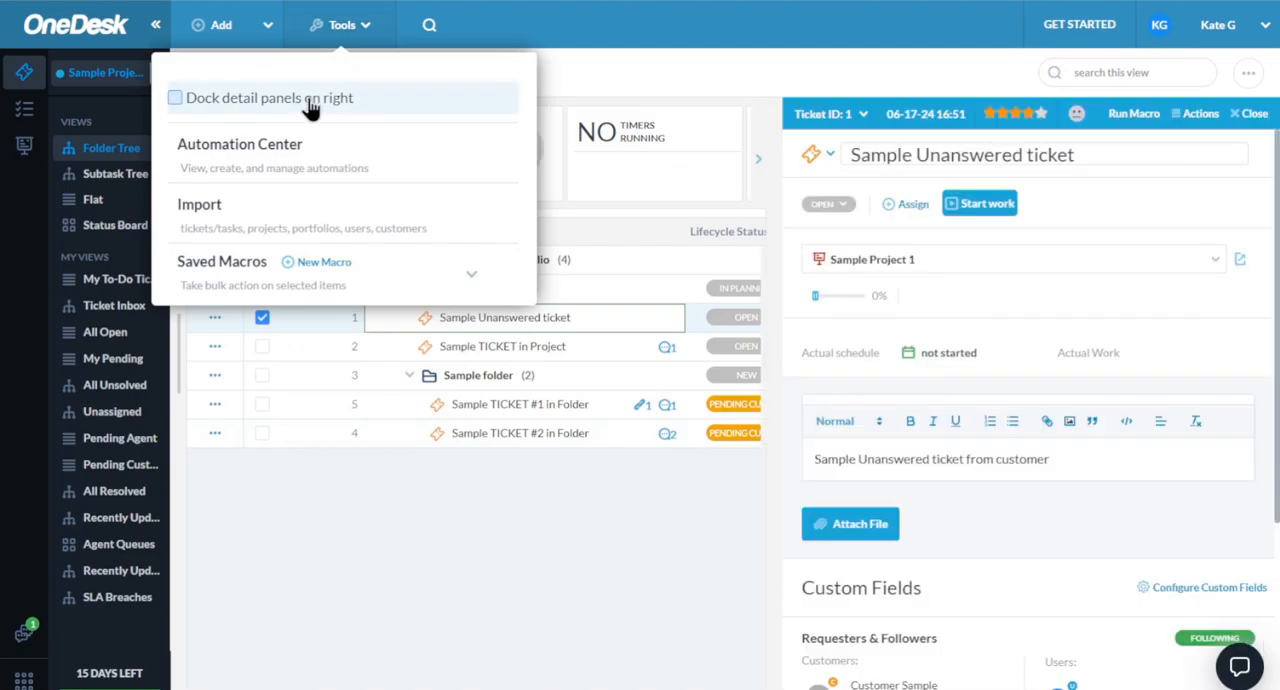
click(626, 94)
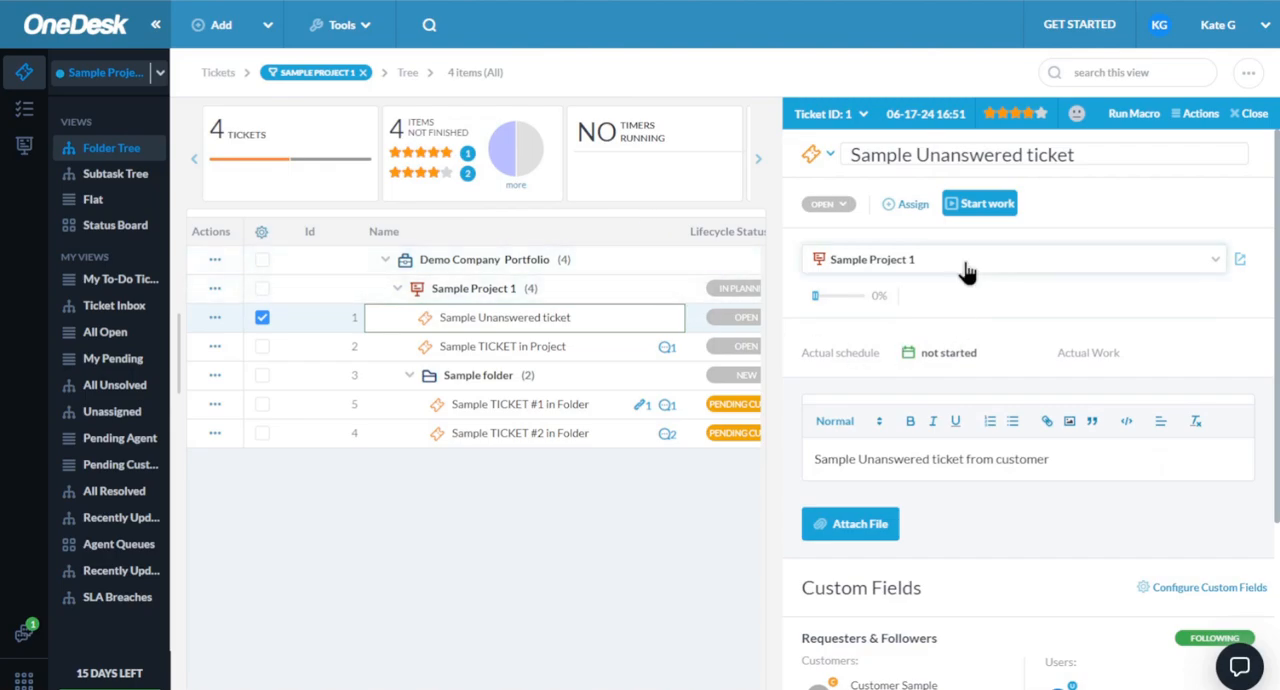
- Review Sample TICKET in Project and Sample TICKET #1 in Folder in the docked detail panel, including their conversations, and close the panel
click(407, 350)
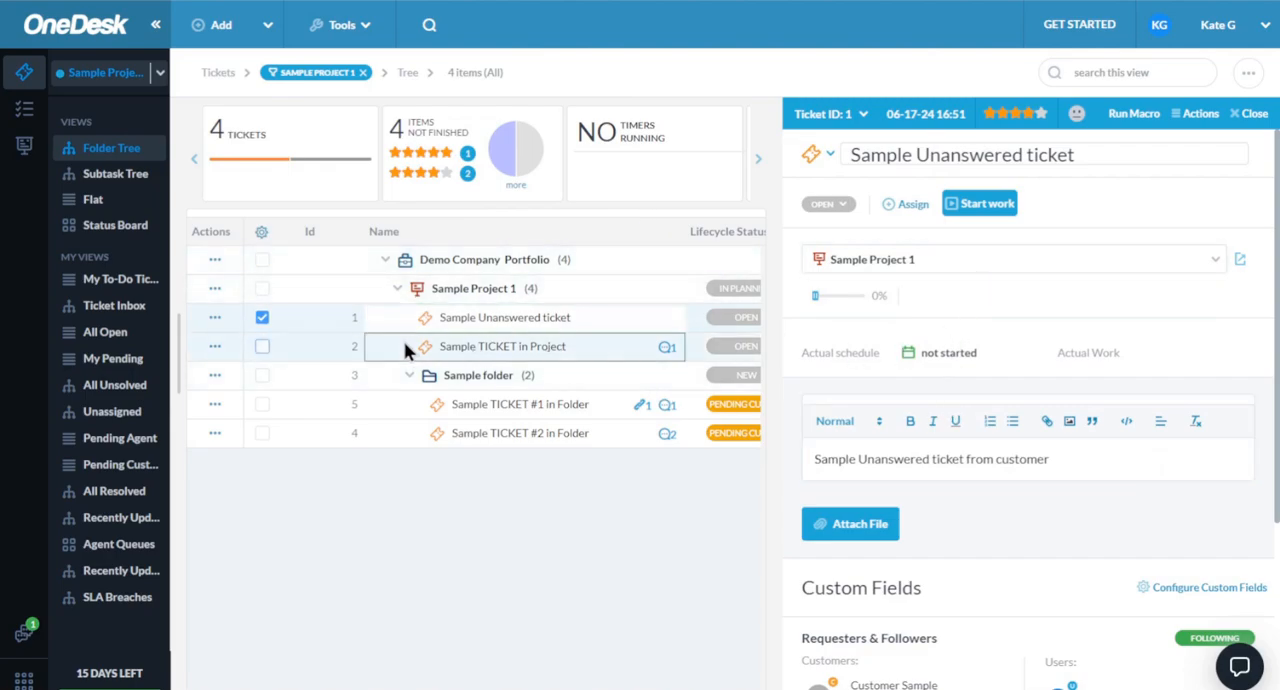
scroll(976, 220, down, 6)
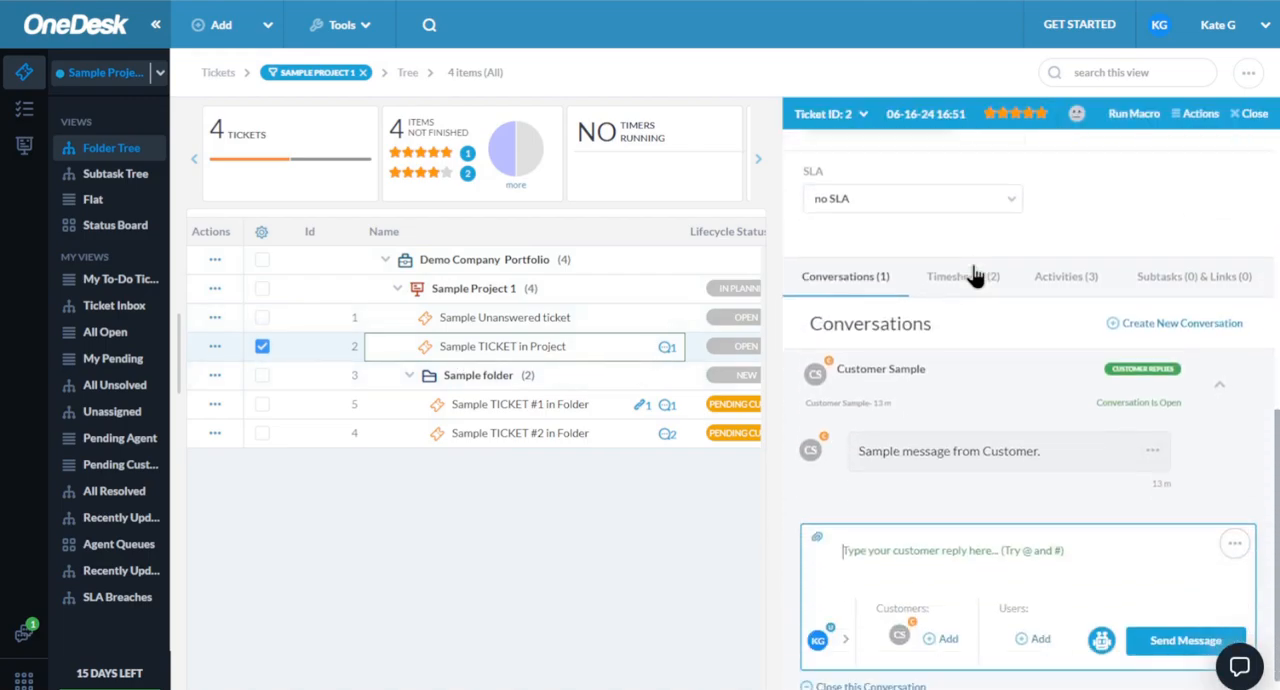
click(897, 297)
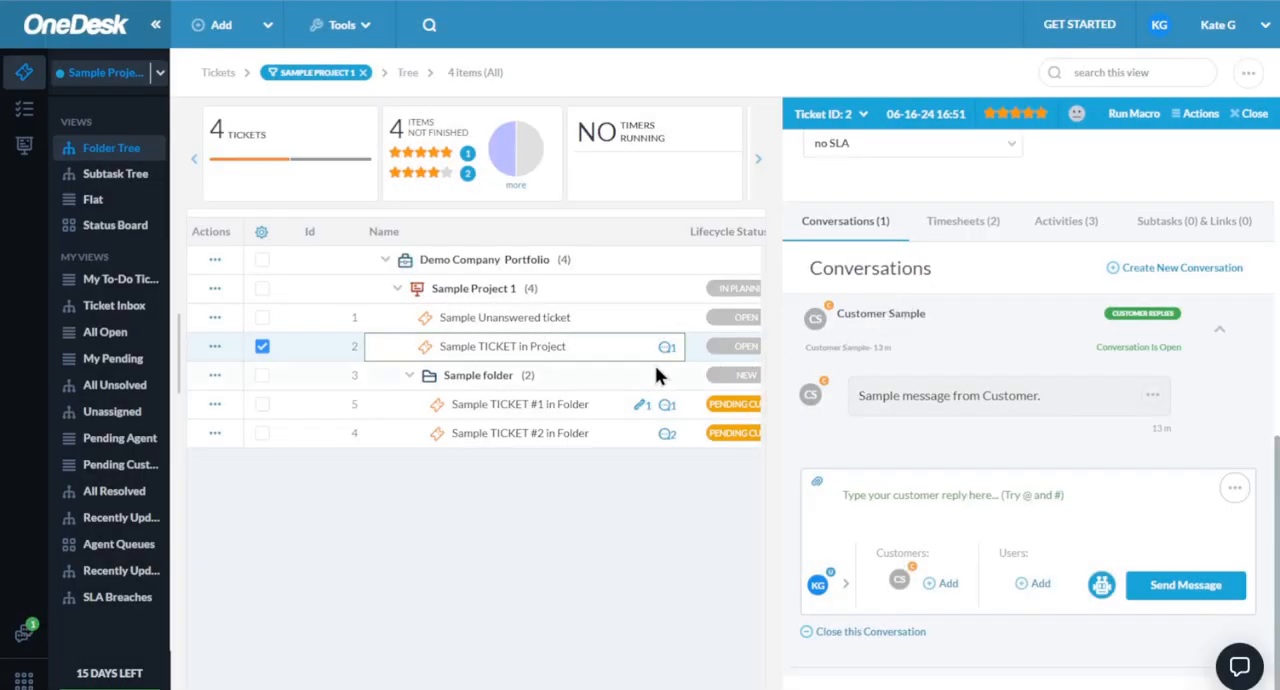
click(423, 408)
scroll(845, 400, down, 8)
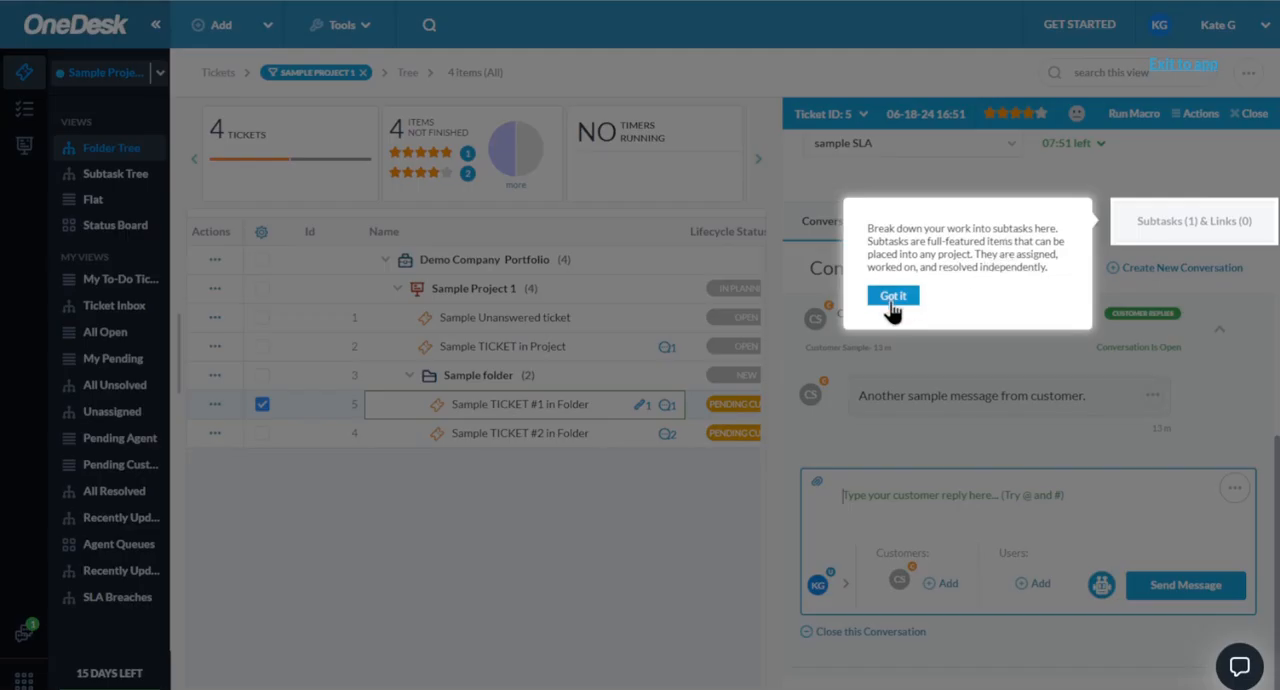
click(893, 300)
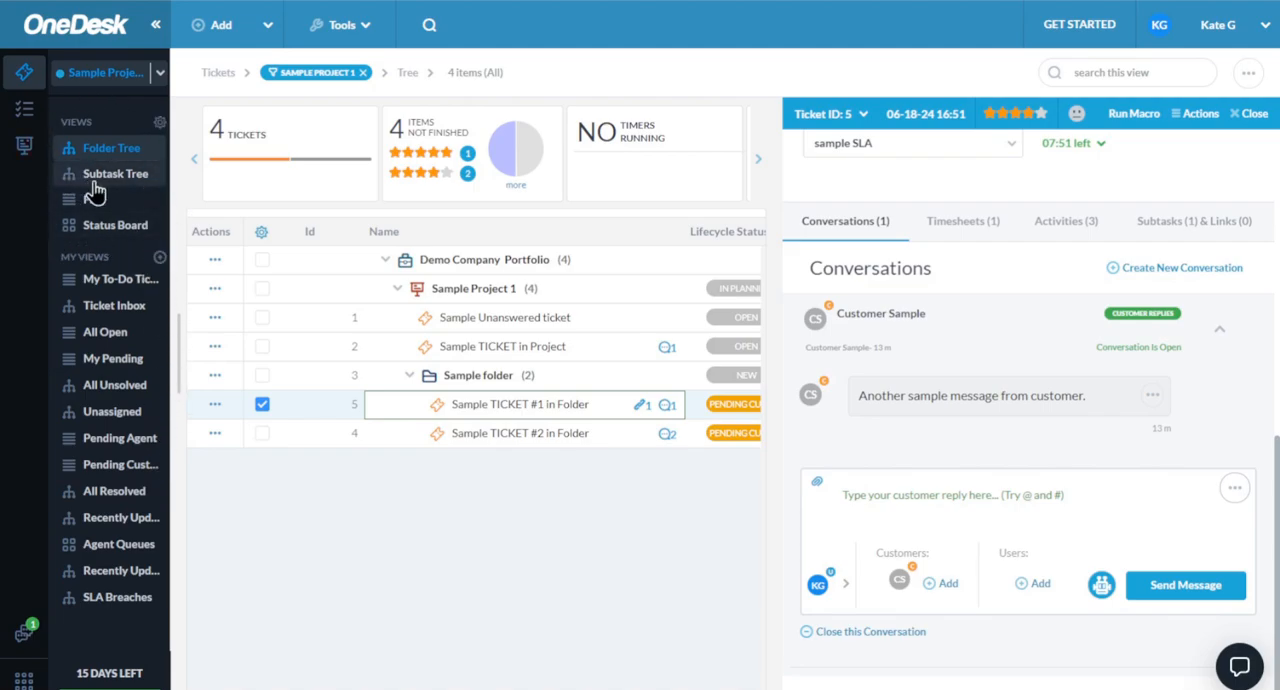
click(1254, 113)
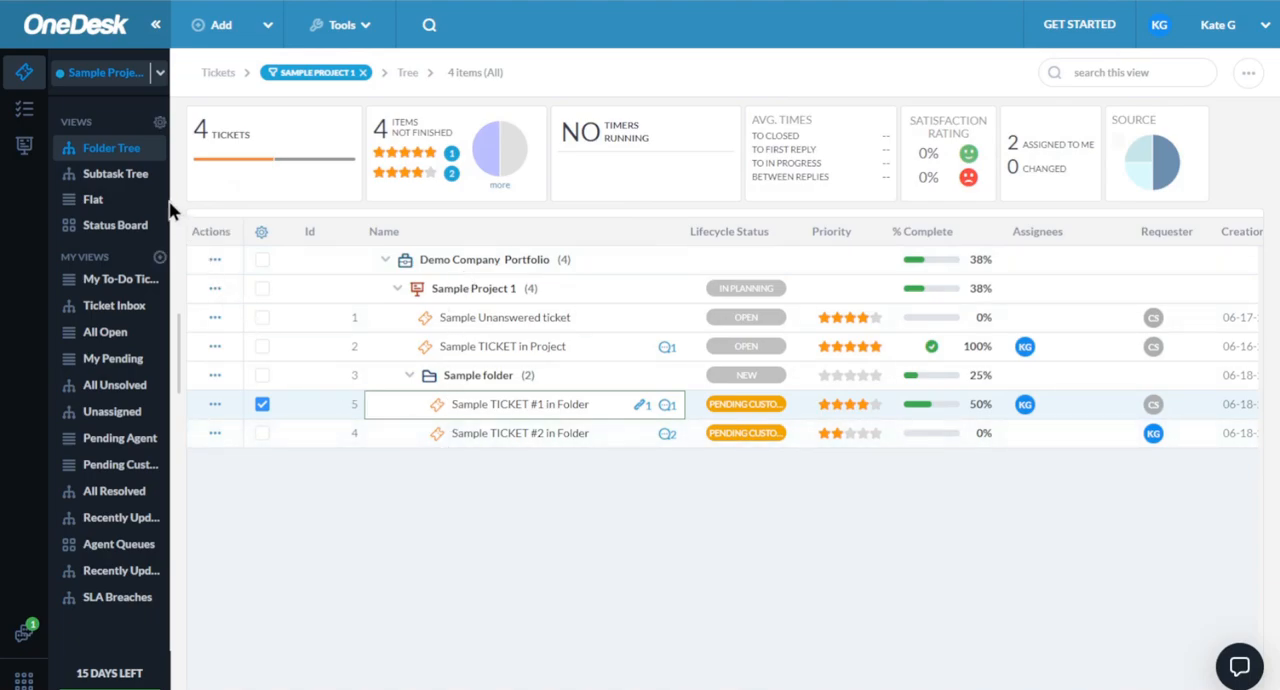
- View the tickets of Sample Project 1 as a Subtask Tree and as a Flat list
click(97, 176)
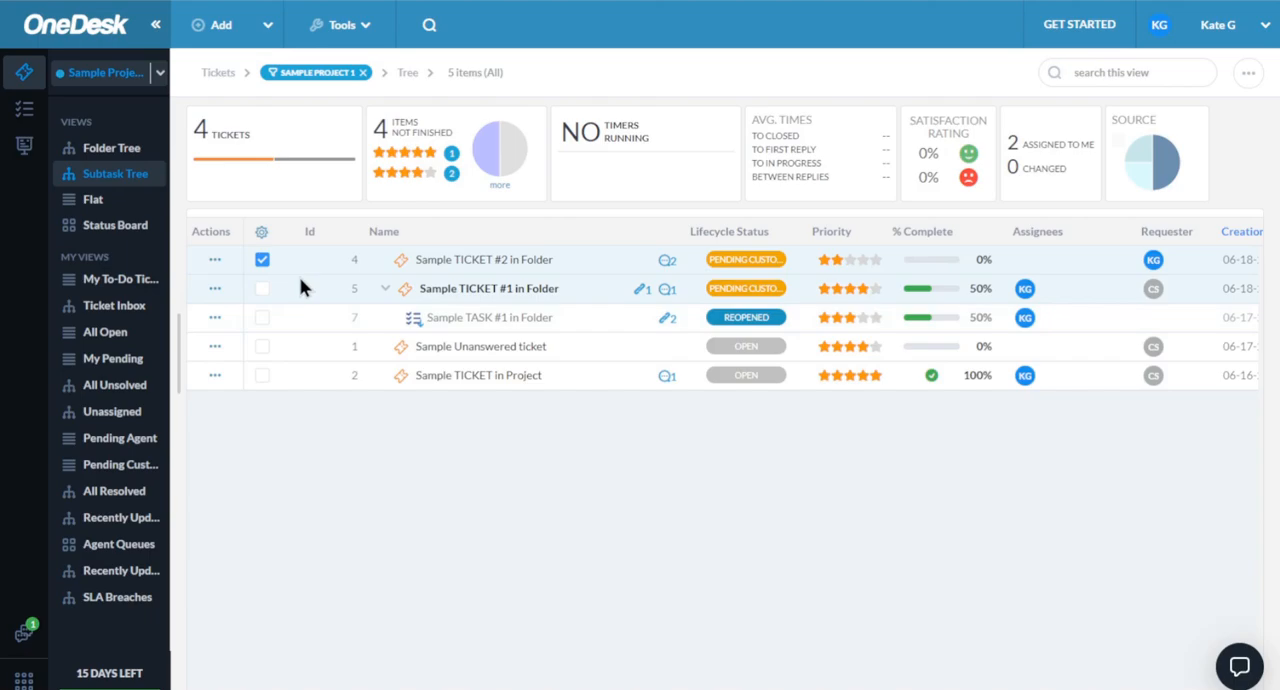
click(93, 203)
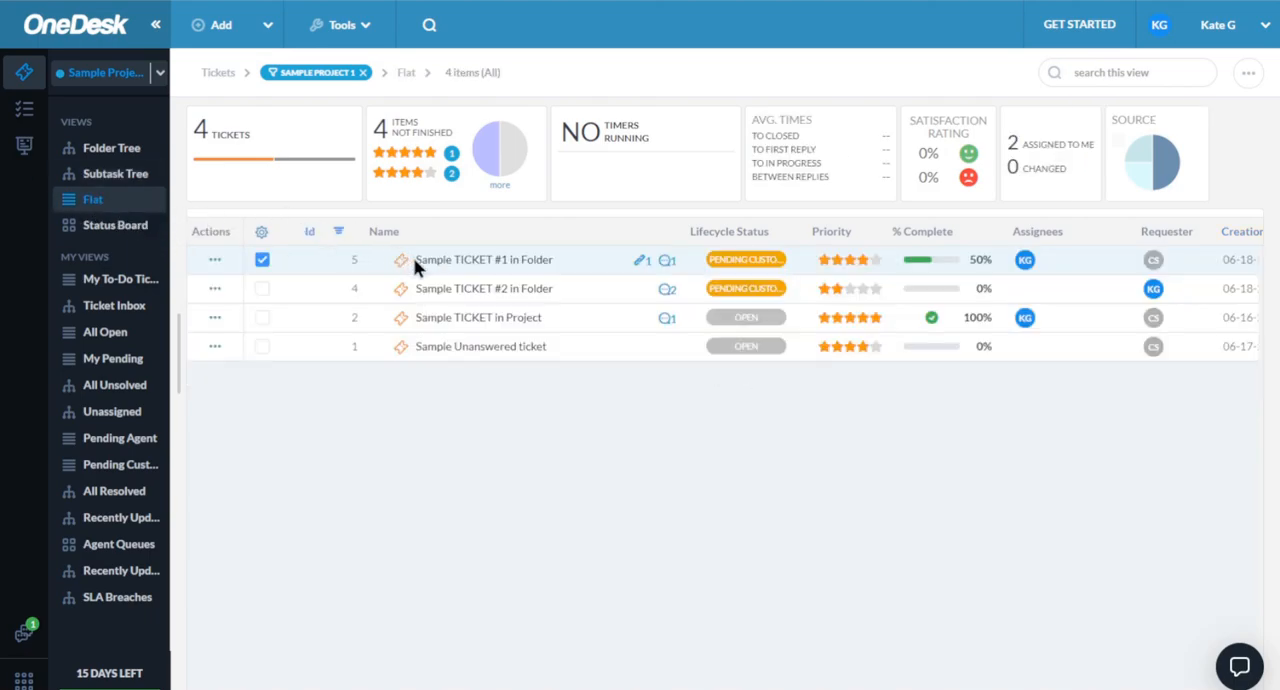
- Move Sample TICKET #1 in Folder from Pending customer to Resolved on the tickets' Status Board
click(92, 230)
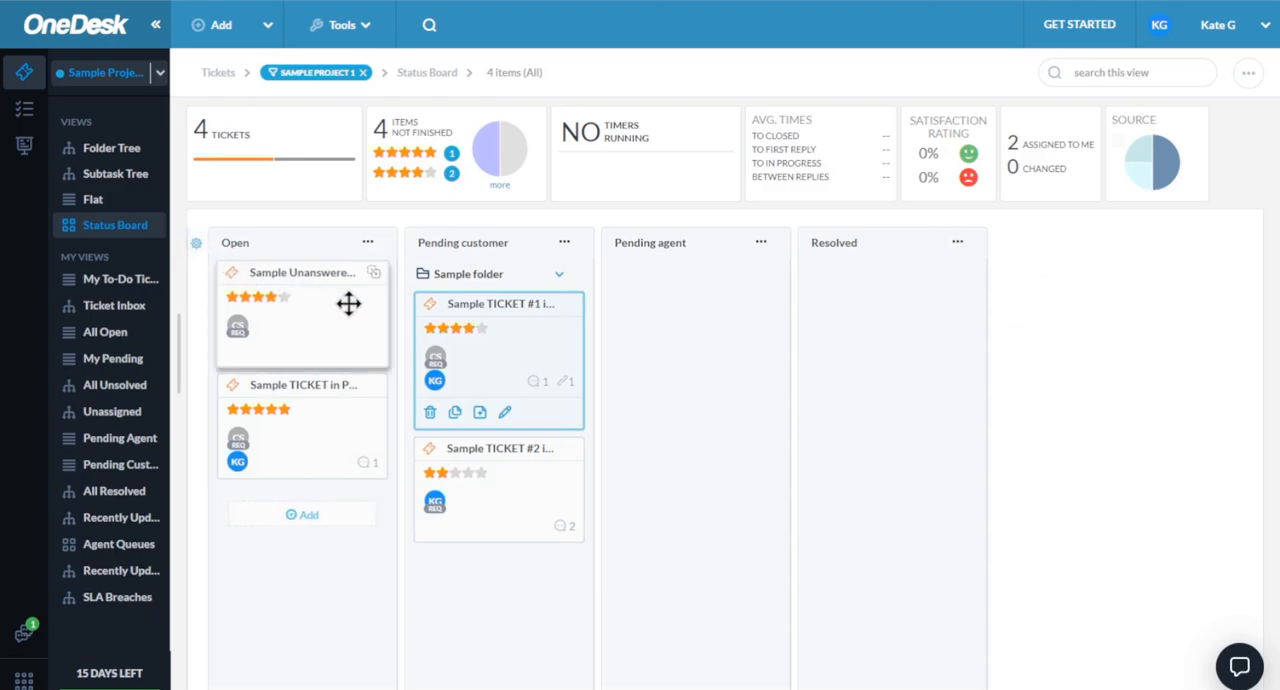
drag(349, 304, 366, 355)
drag(517, 341, 840, 339)
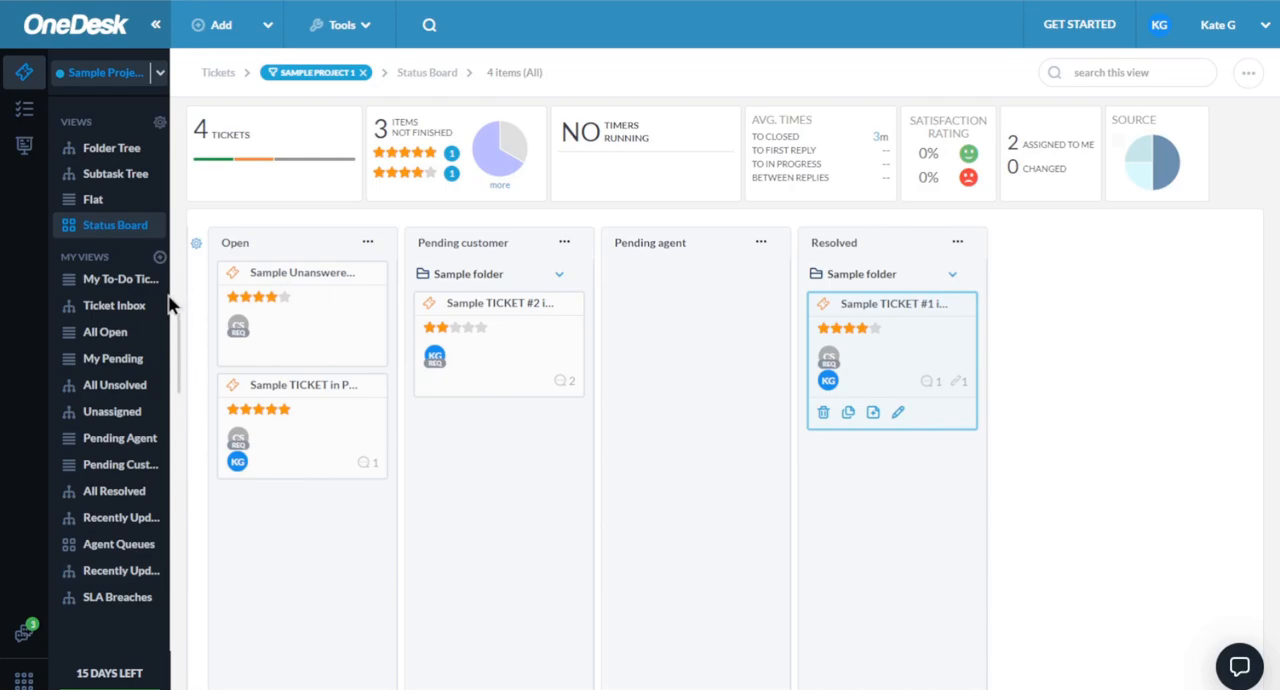
- Look at the My To-Do Tickets and Ticket Inbox custom views for Sample Project 1
click(112, 284)
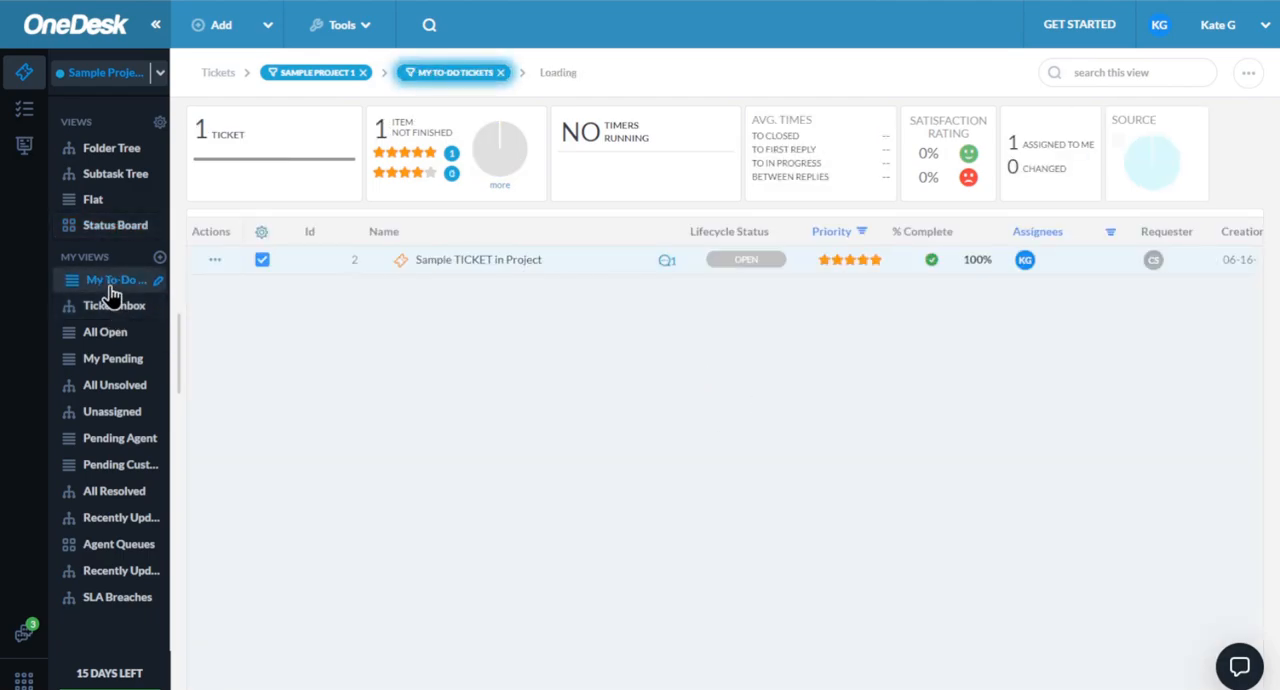
click(112, 318)
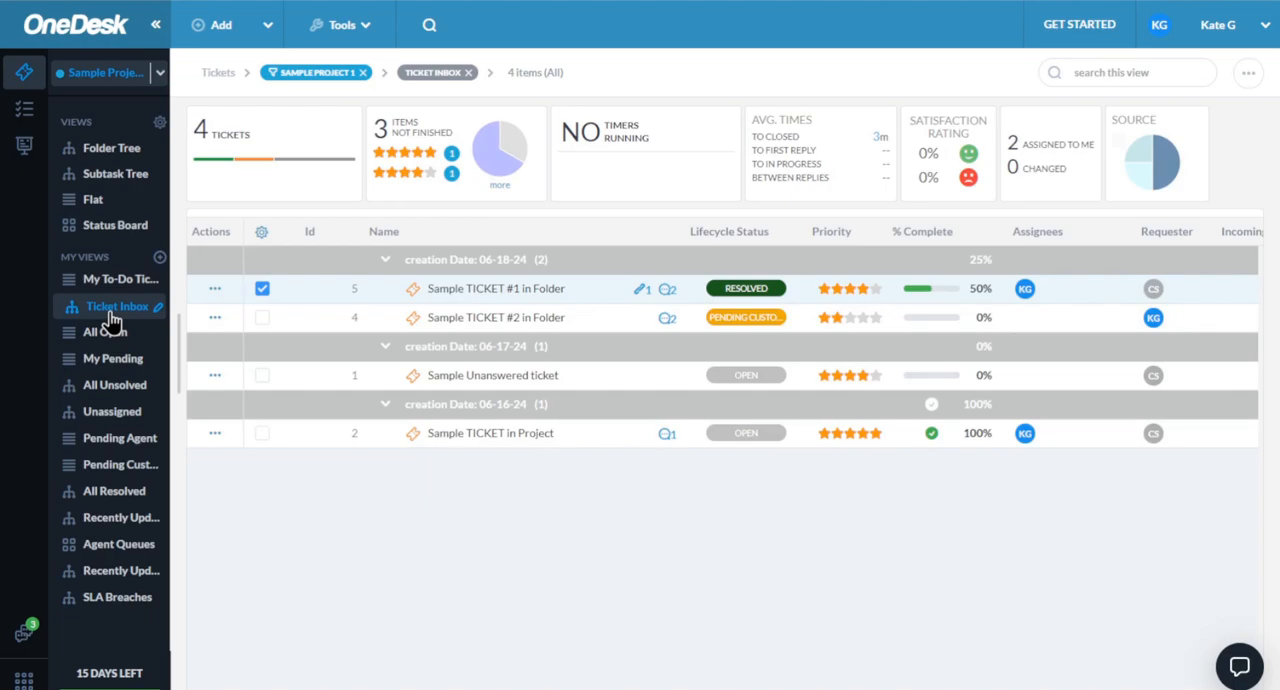
- Start creating a new ticket view, try the Flat layout, and choose Folder Tree as its layout
click(160, 258)
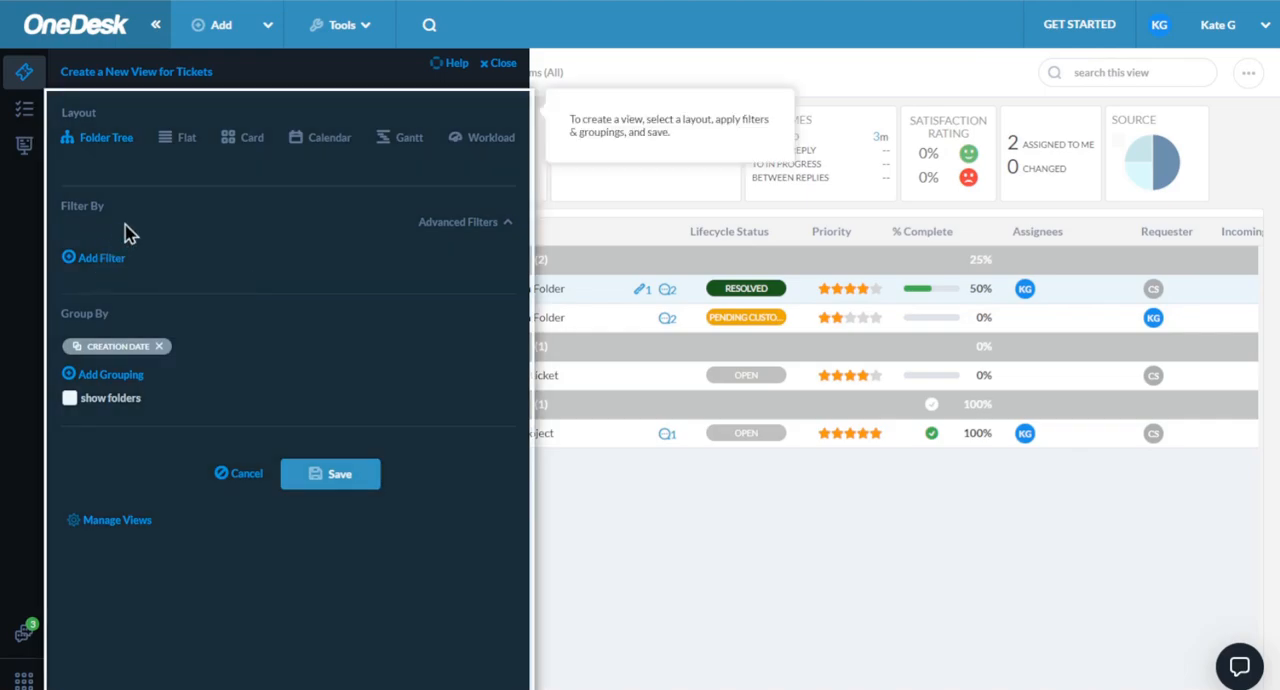
click(180, 146)
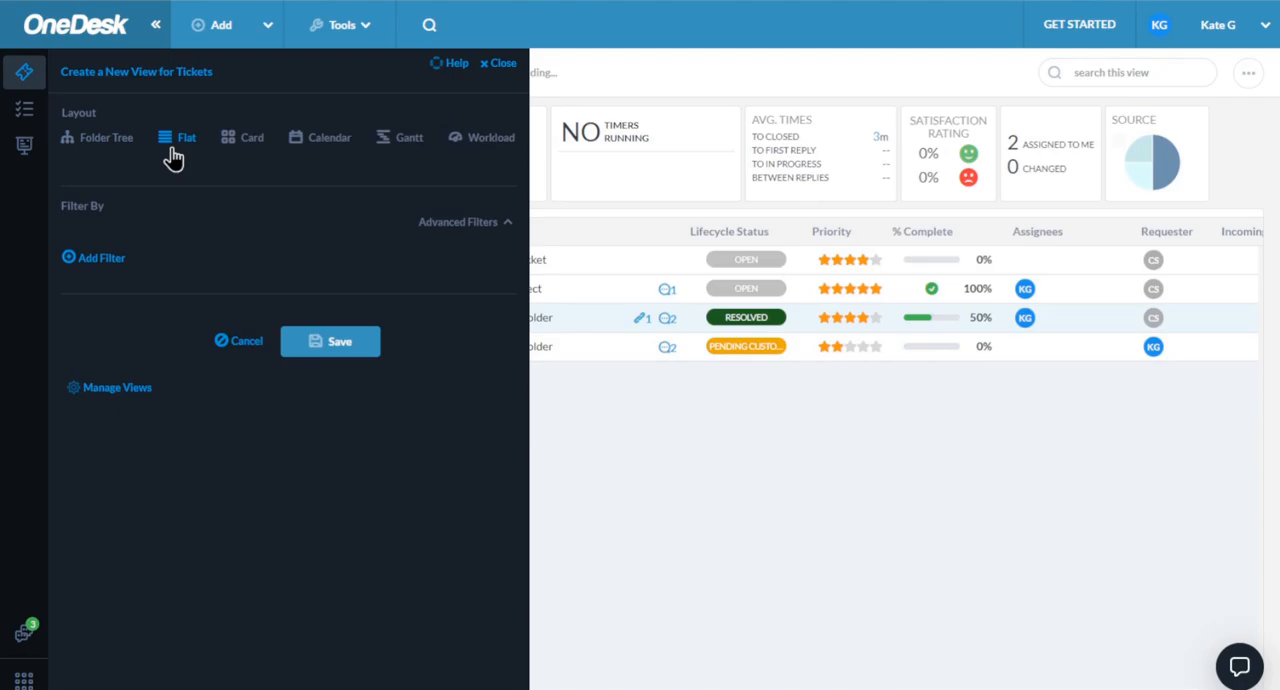
click(120, 146)
- Add a filter to the new ticket view for assigned user contains [me]
click(92, 258)
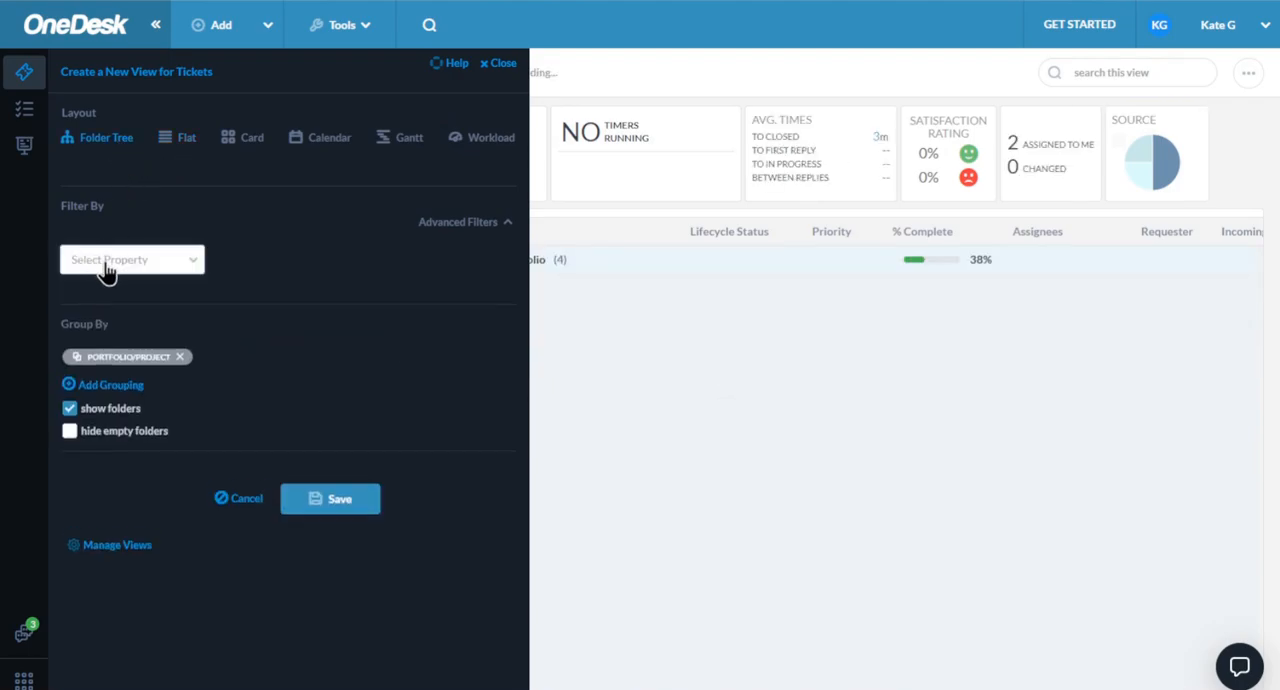
click(104, 262)
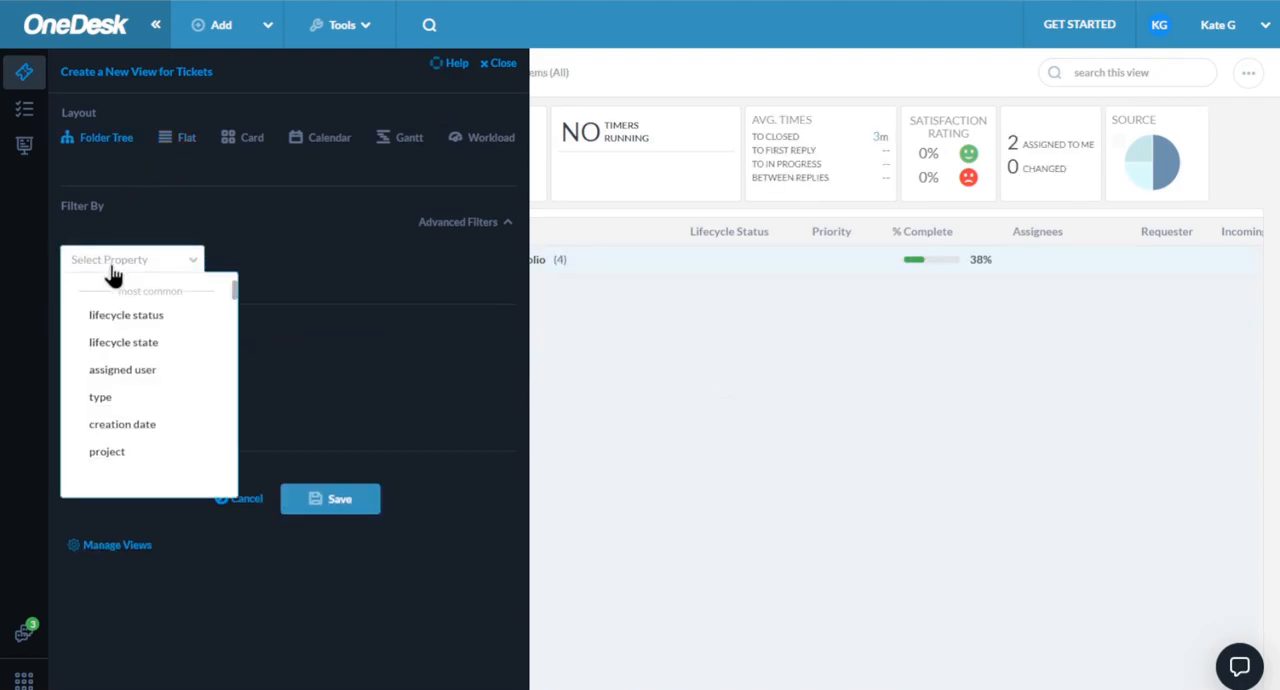
click(140, 380)
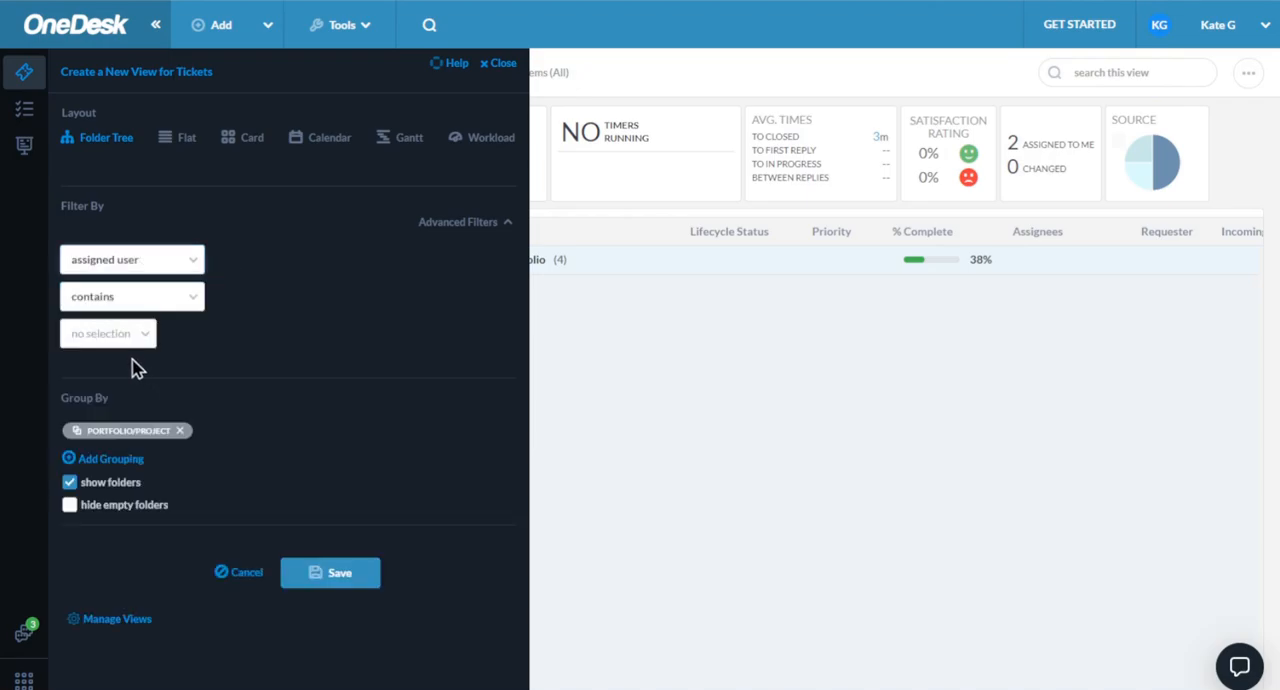
click(128, 338)
click(117, 431)
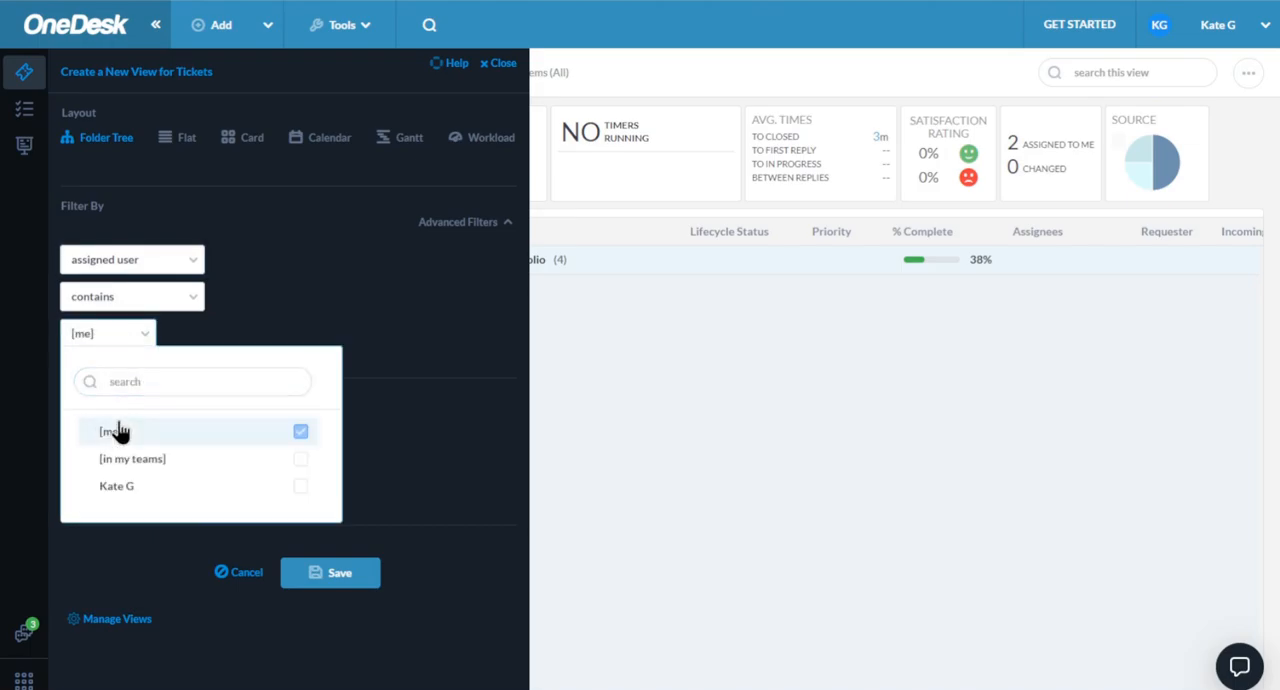
click(240, 332)
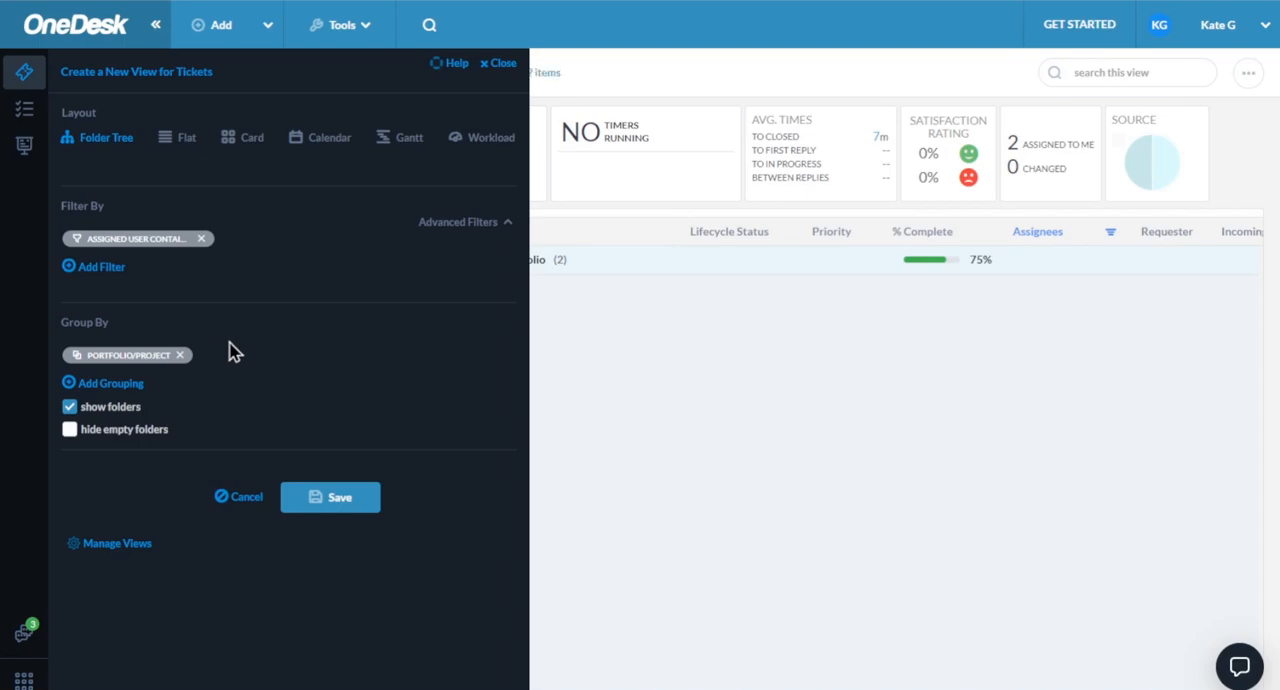
- Group the new ticket view by priority instead of portfolio/project
click(176, 362)
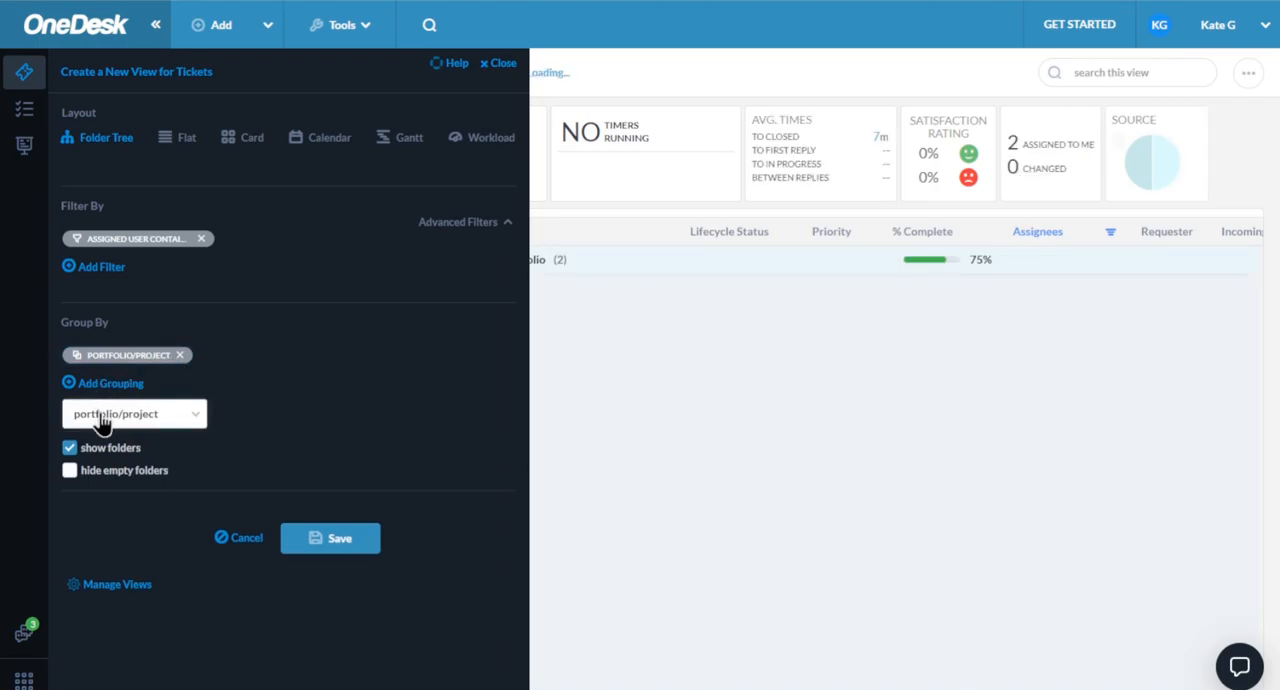
click(100, 414)
scroll(178, 356, down, 3)
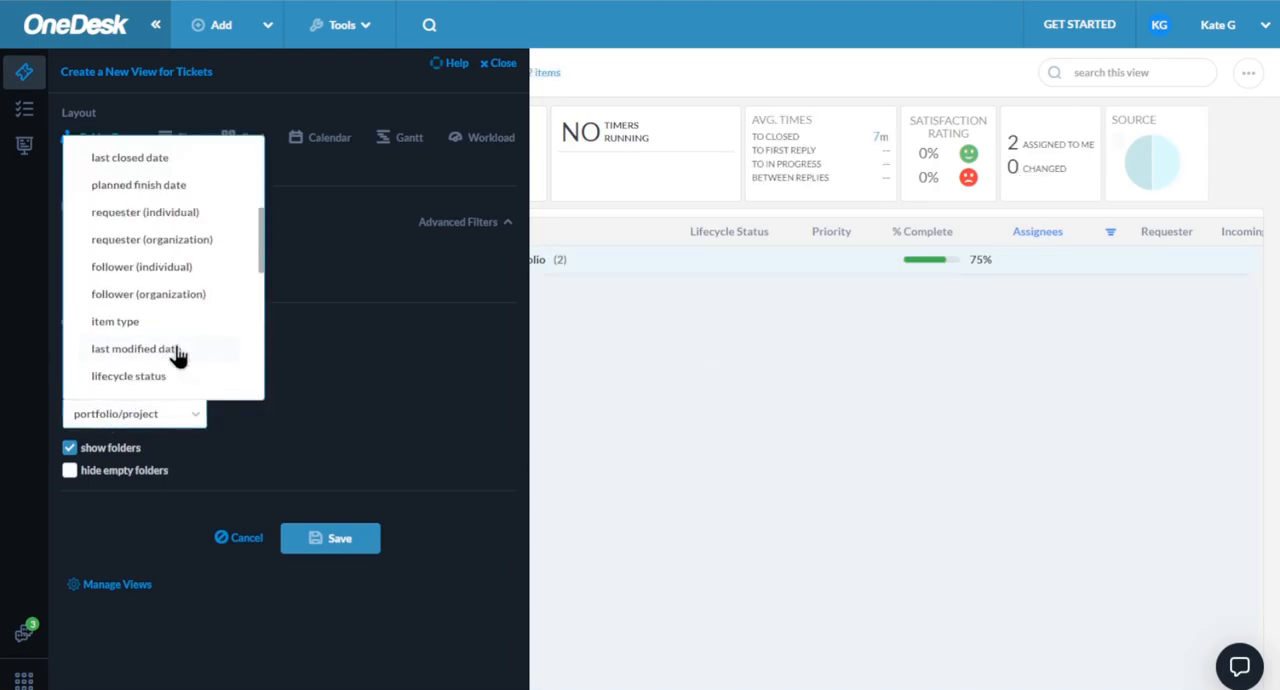
scroll(194, 346, down, 5)
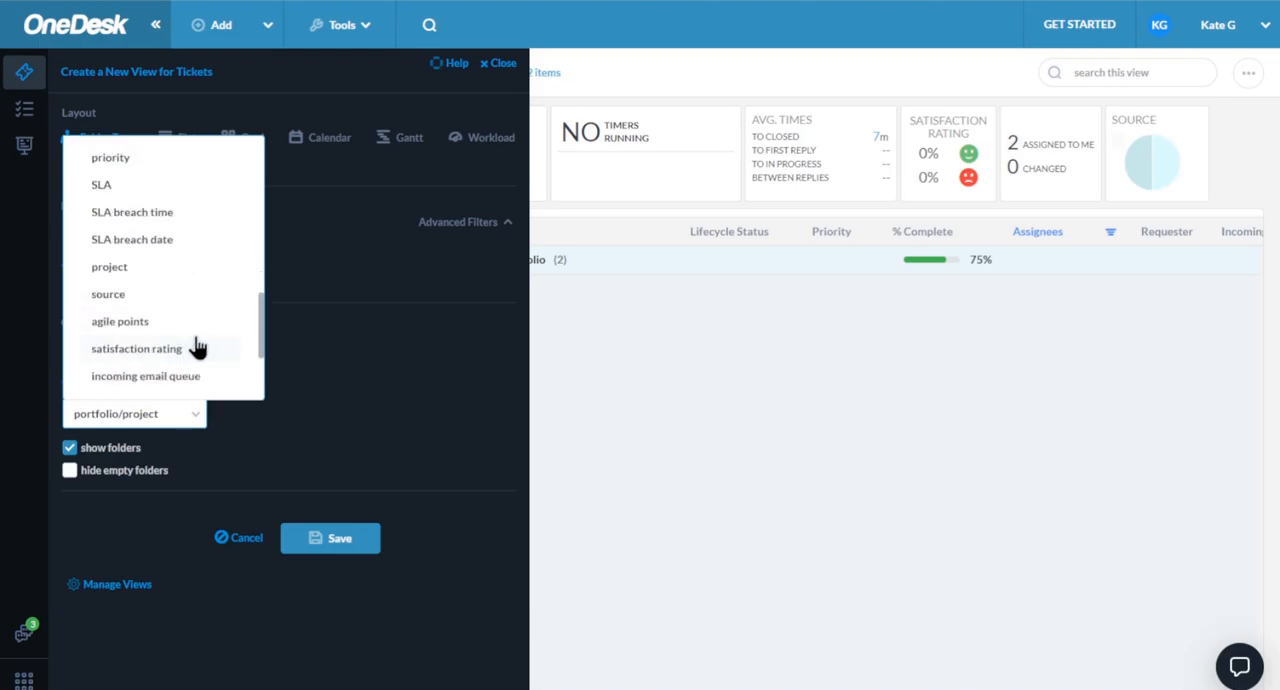
scroll(196, 346, down, 2)
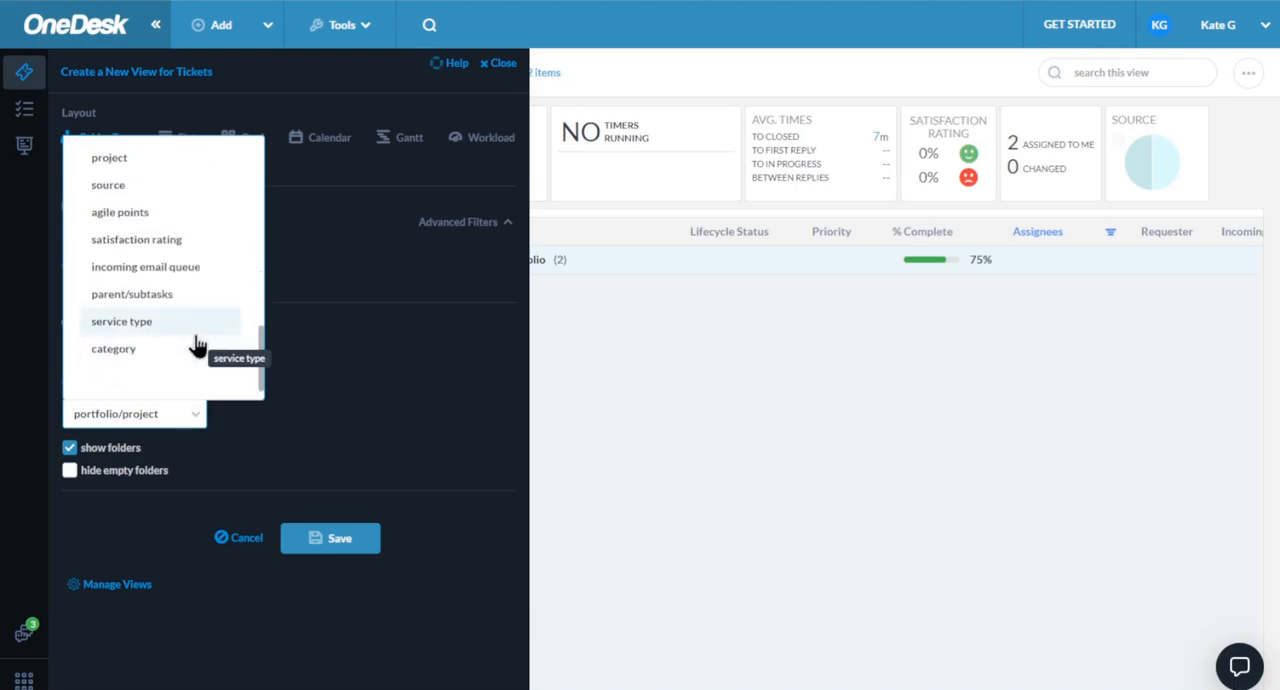
scroll(194, 343, up, 2)
click(141, 188)
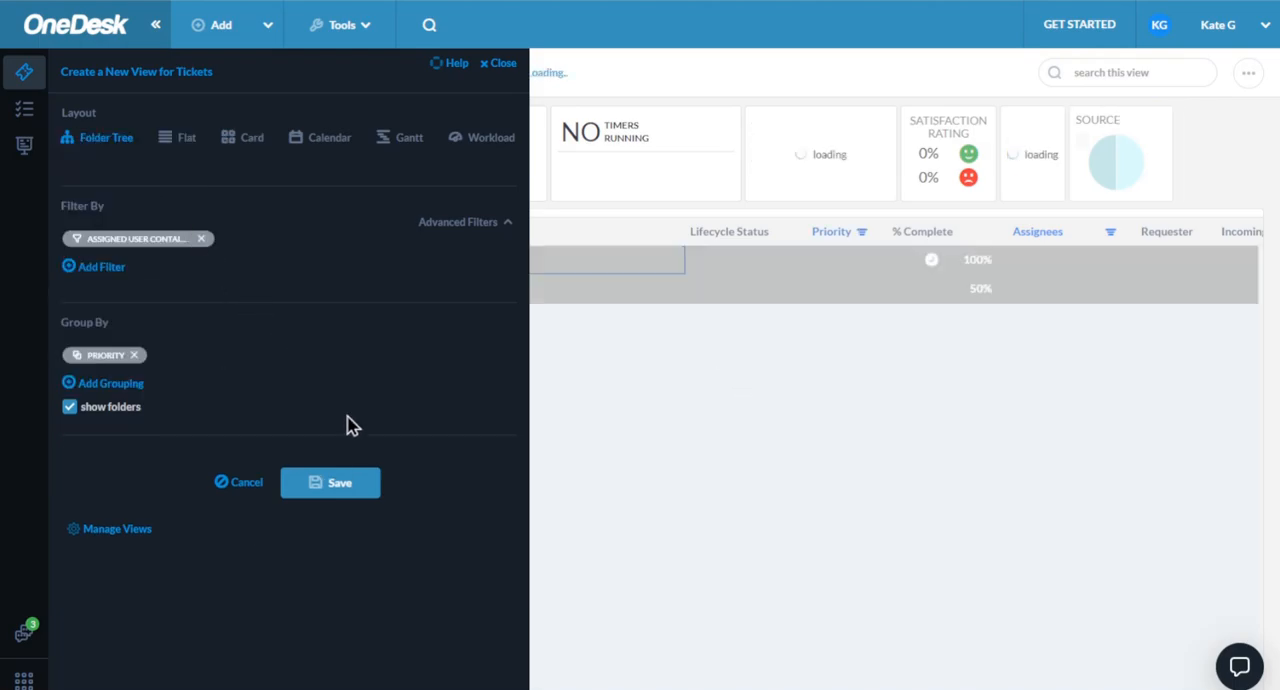
- Save the ticket view as a new view named "my view" without sharing it
click(348, 486)
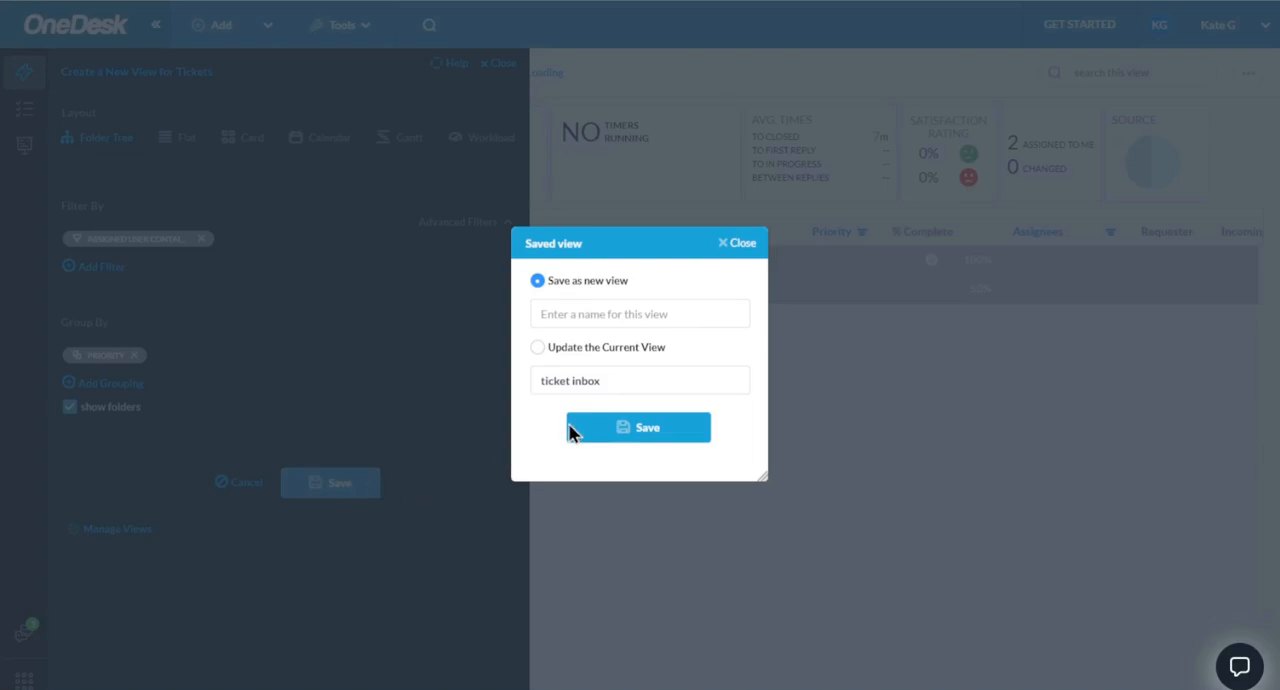
click(640, 312)
text(my view)
click(638, 433)
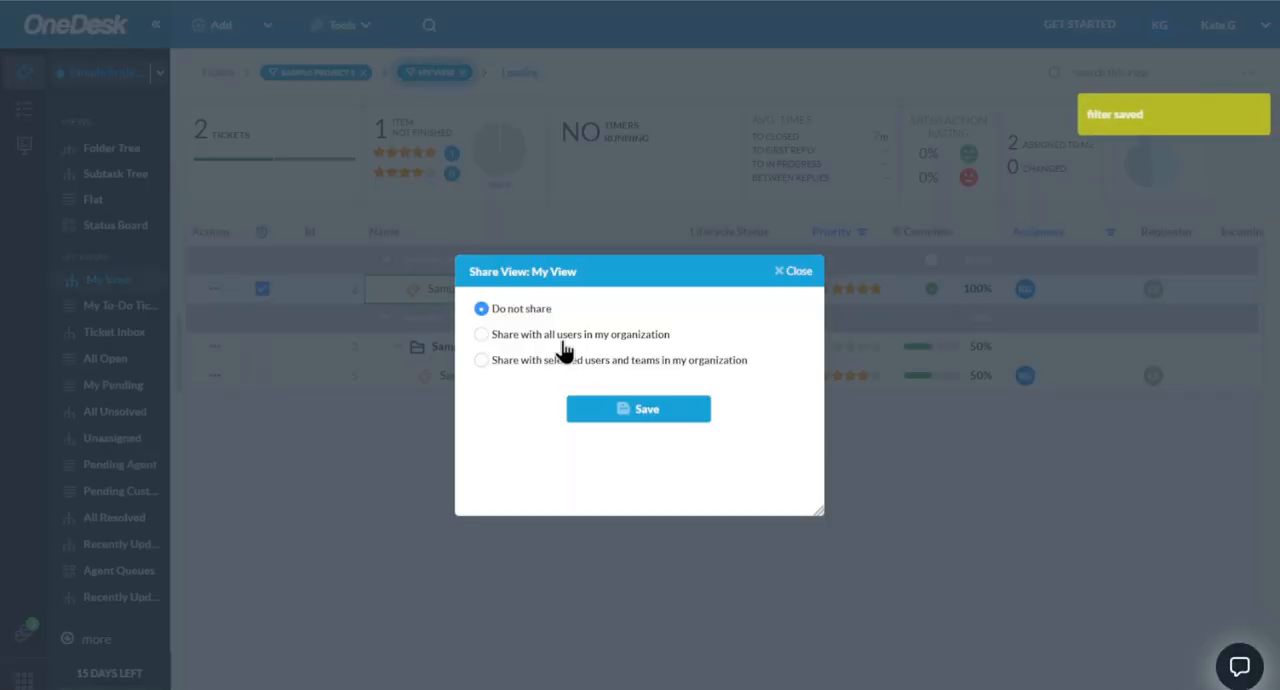
click(623, 412)
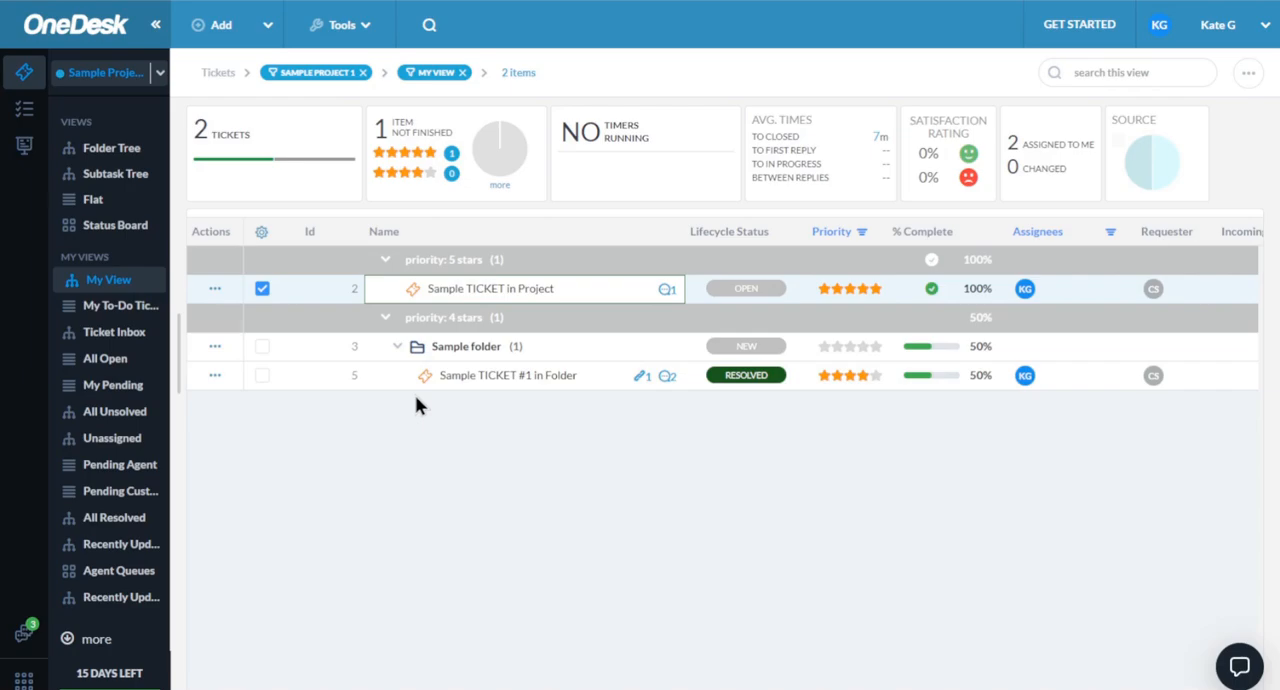
- Hide the Id column in the ticket list
click(262, 236)
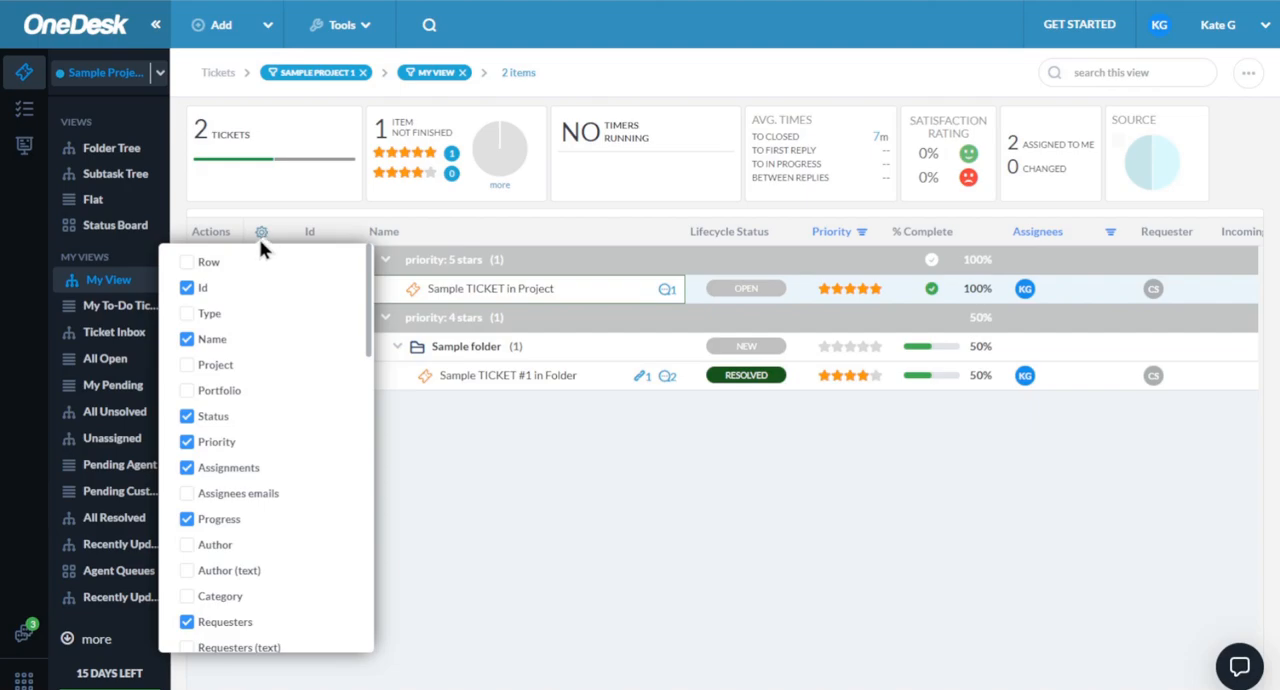
click(189, 289)
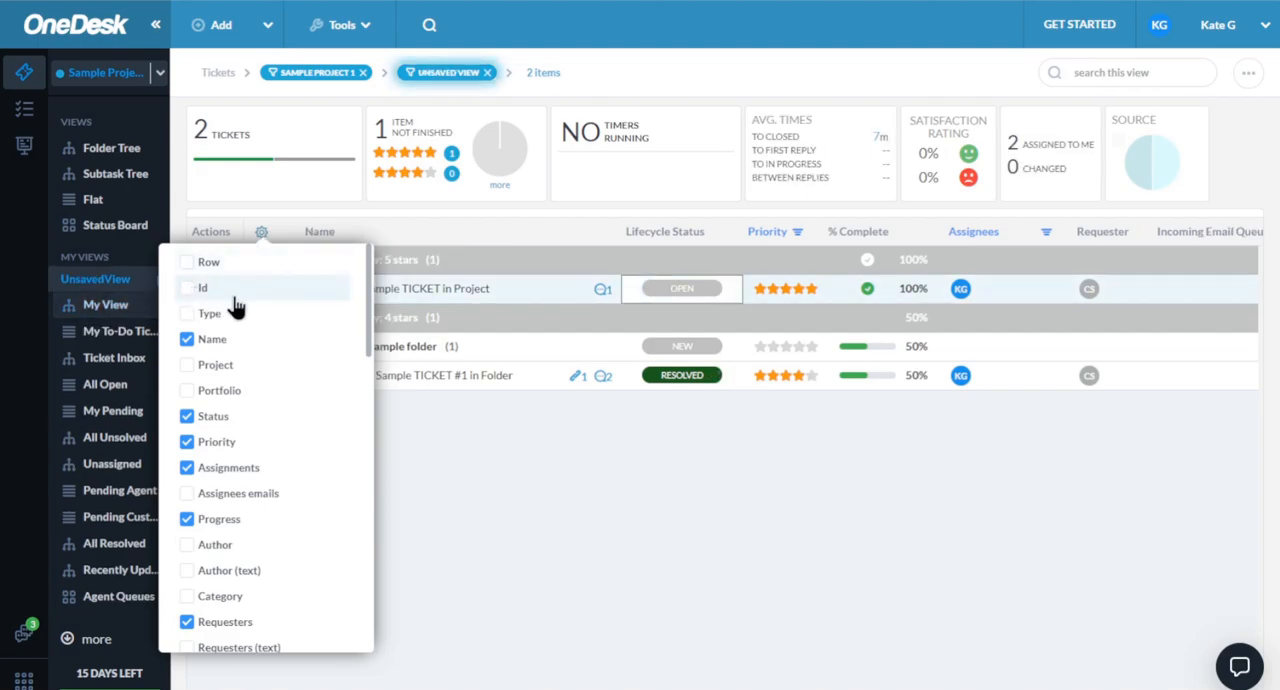
click(555, 461)
- Widen the Name column in the ticket list and save the layout changes to the existing "my view"
drag(620, 232, 724, 238)
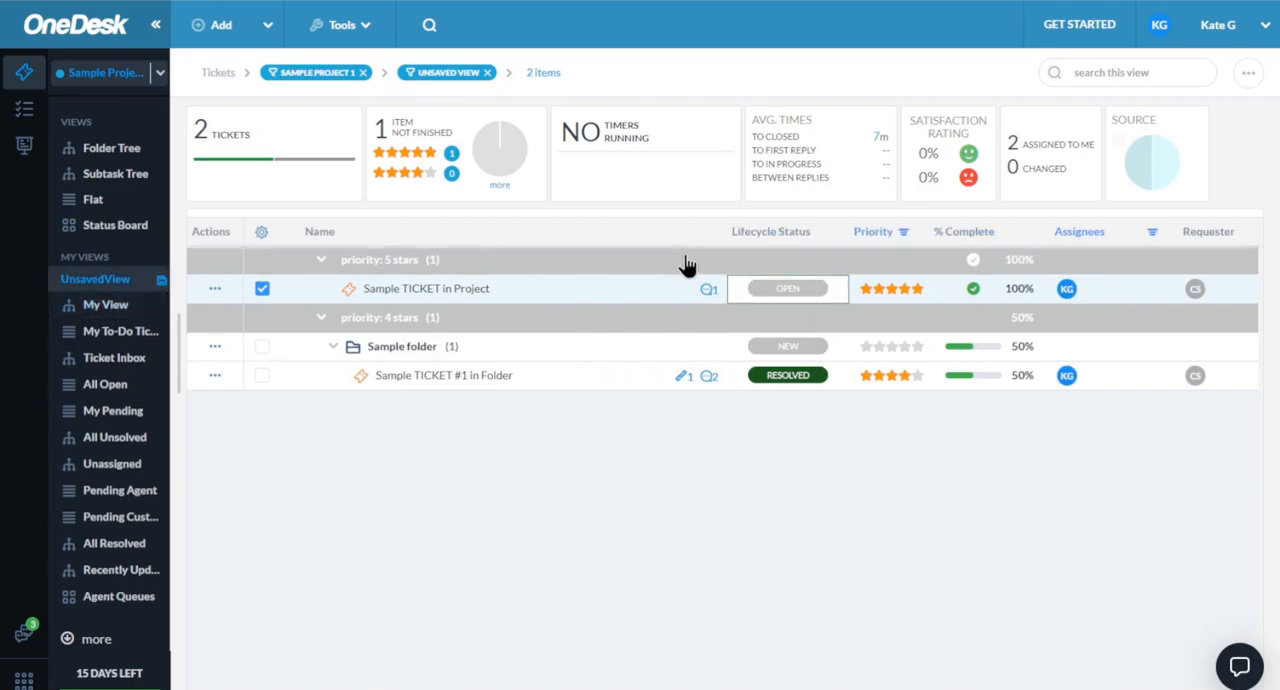
click(161, 283)
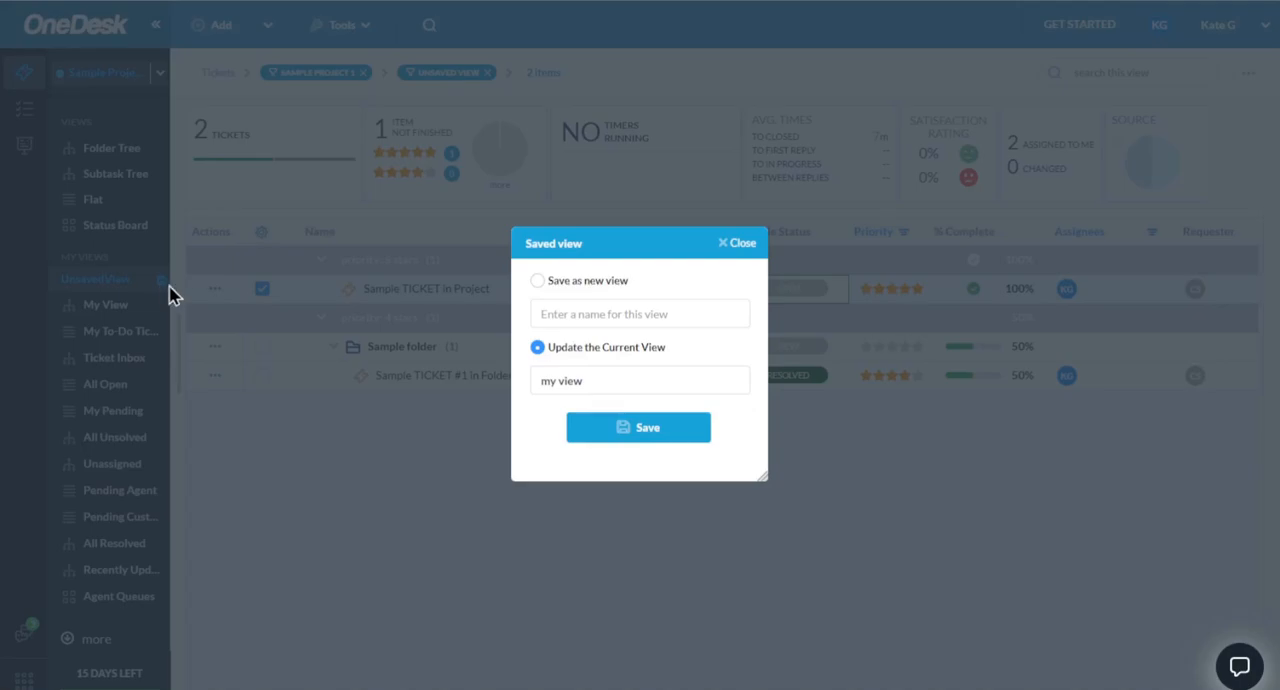
click(618, 430)
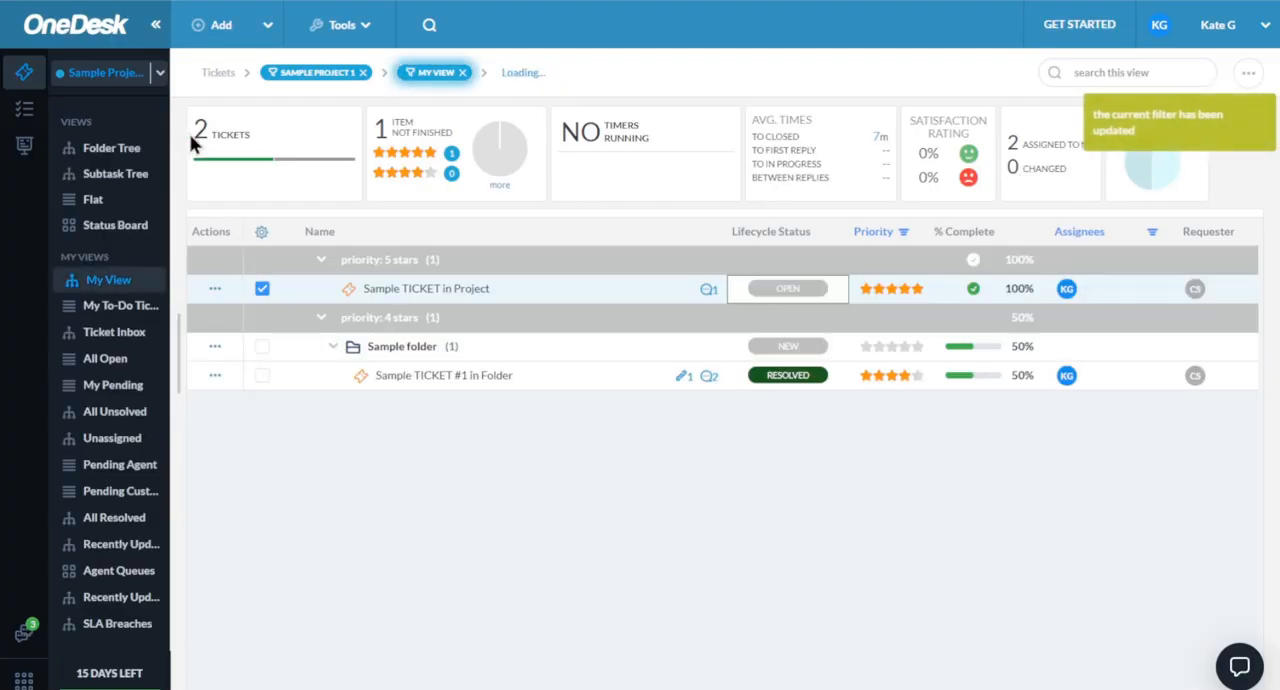
- Look at the tickets in "my view" for all projects and at the tasks of Sample Project 1
click(130, 82)
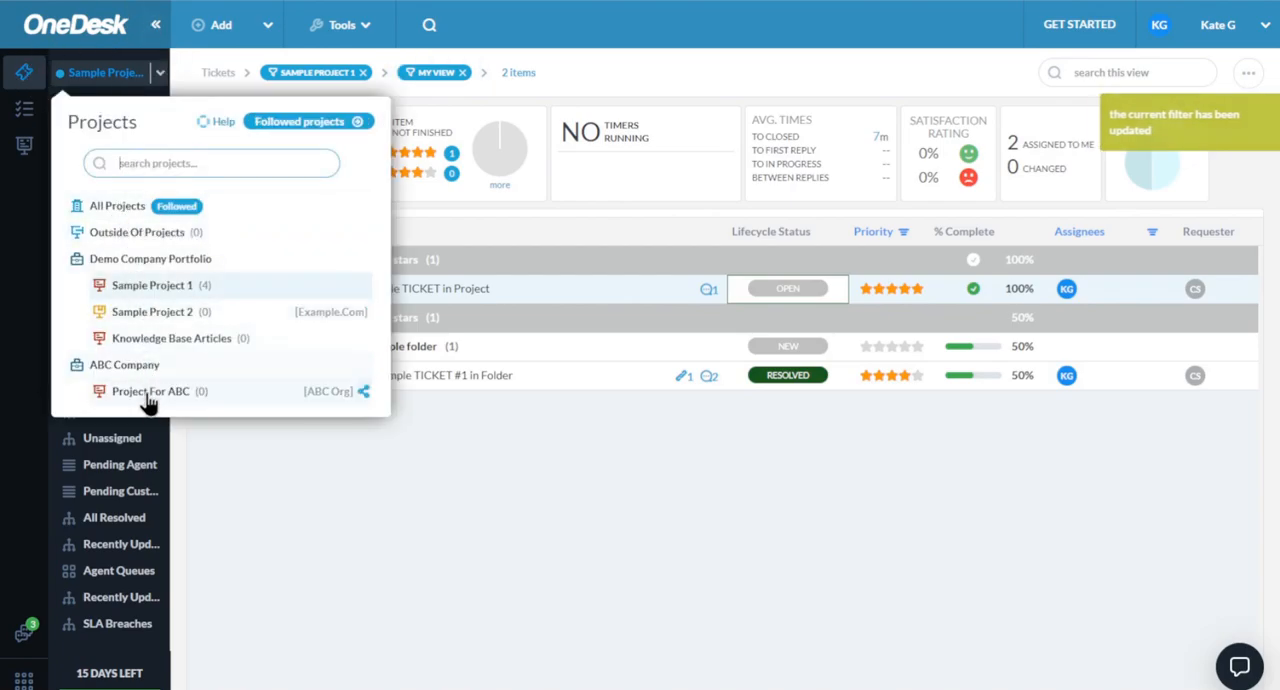
click(122, 210)
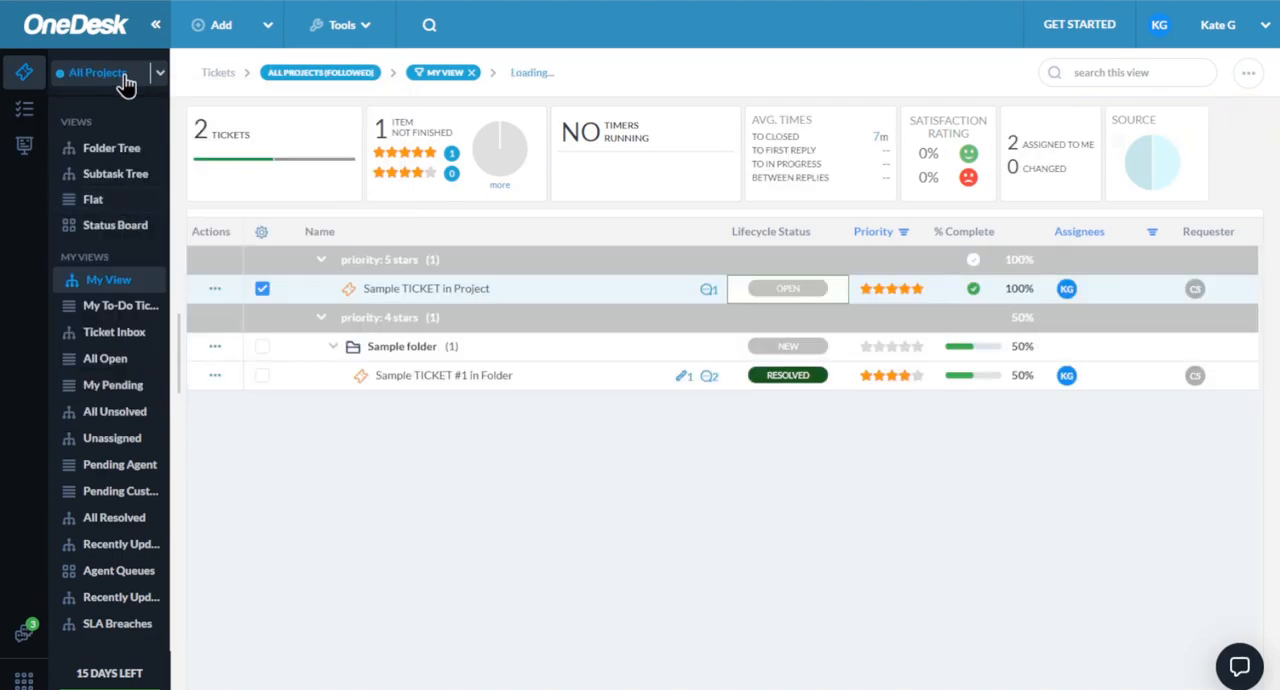
click(12, 118)
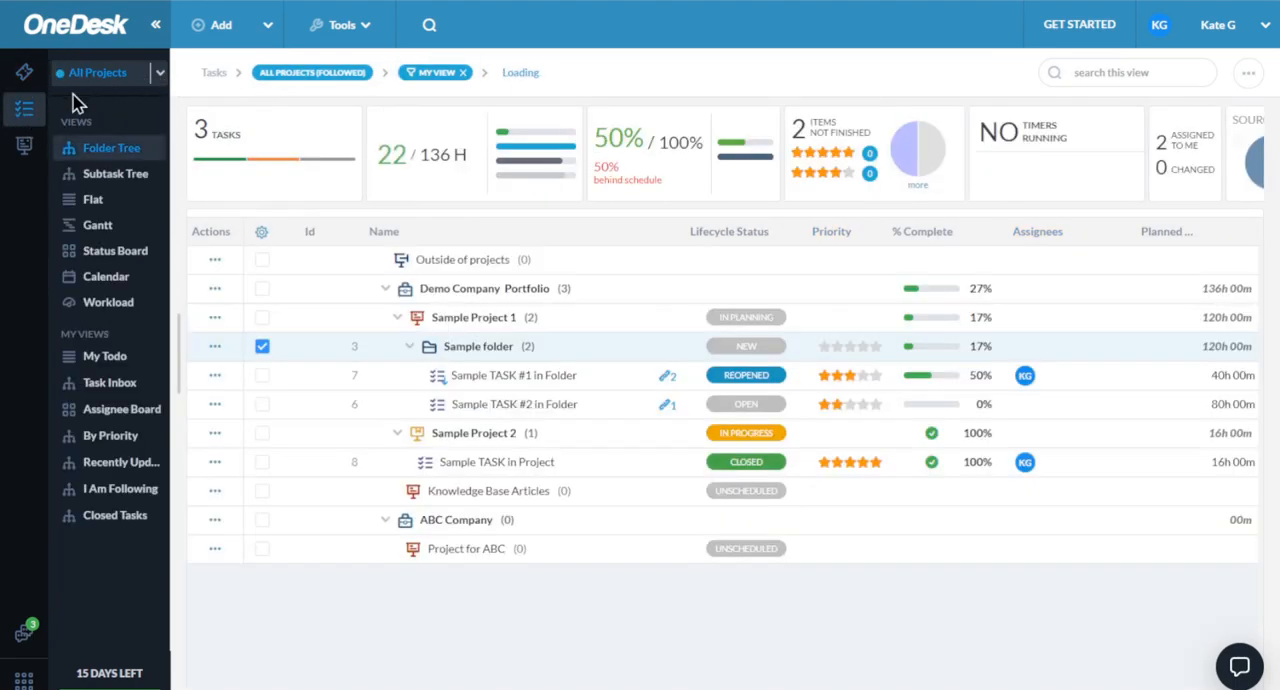
click(160, 73)
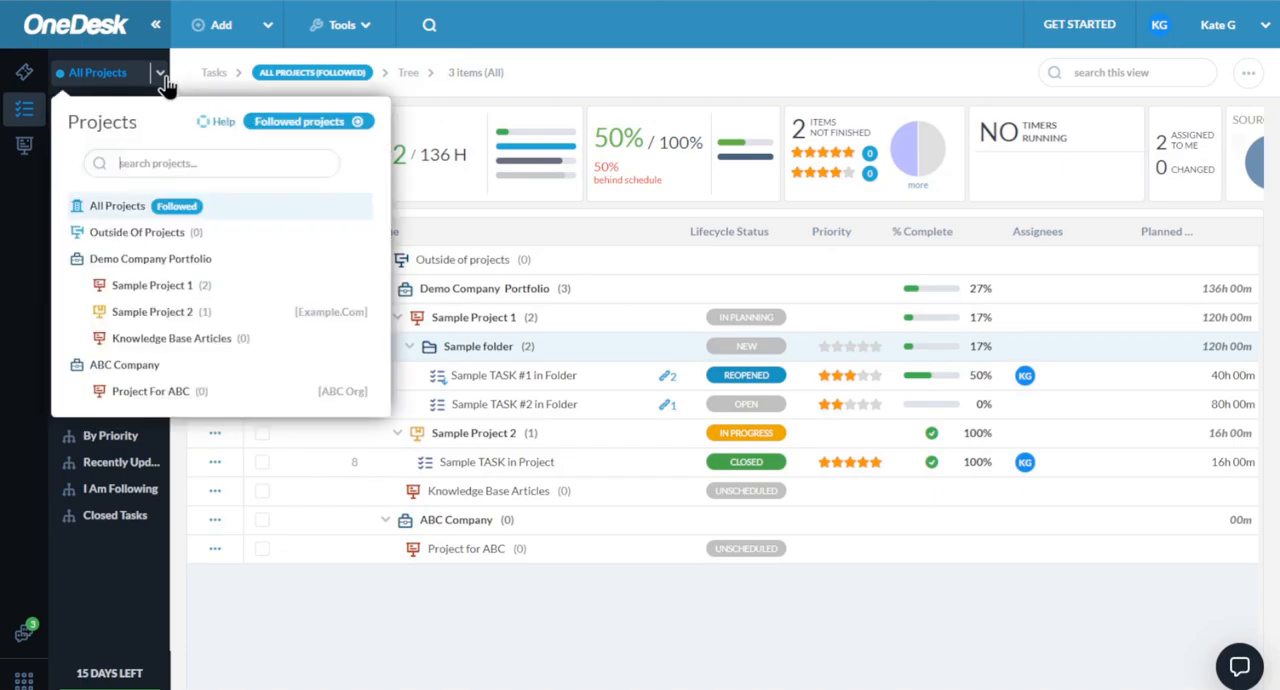
click(140, 287)
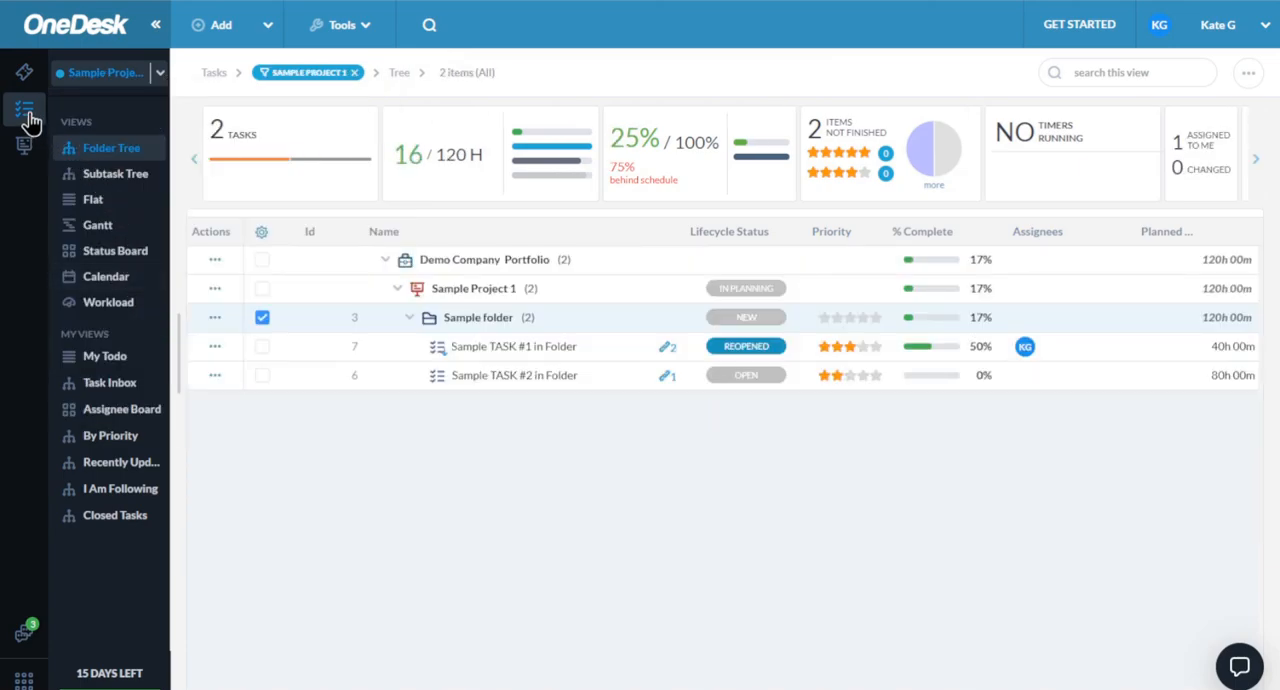
- Return to the tickets and remove the "my view" and Sample Project 1 filters
click(24, 78)
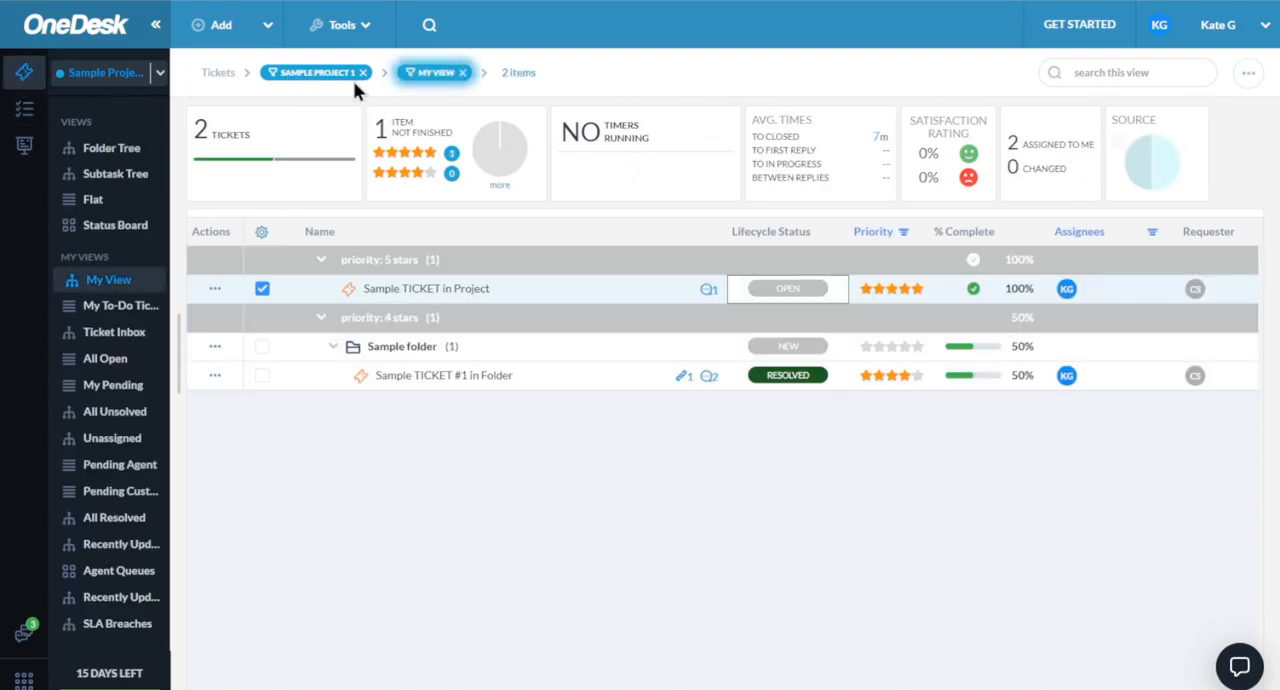
click(463, 73)
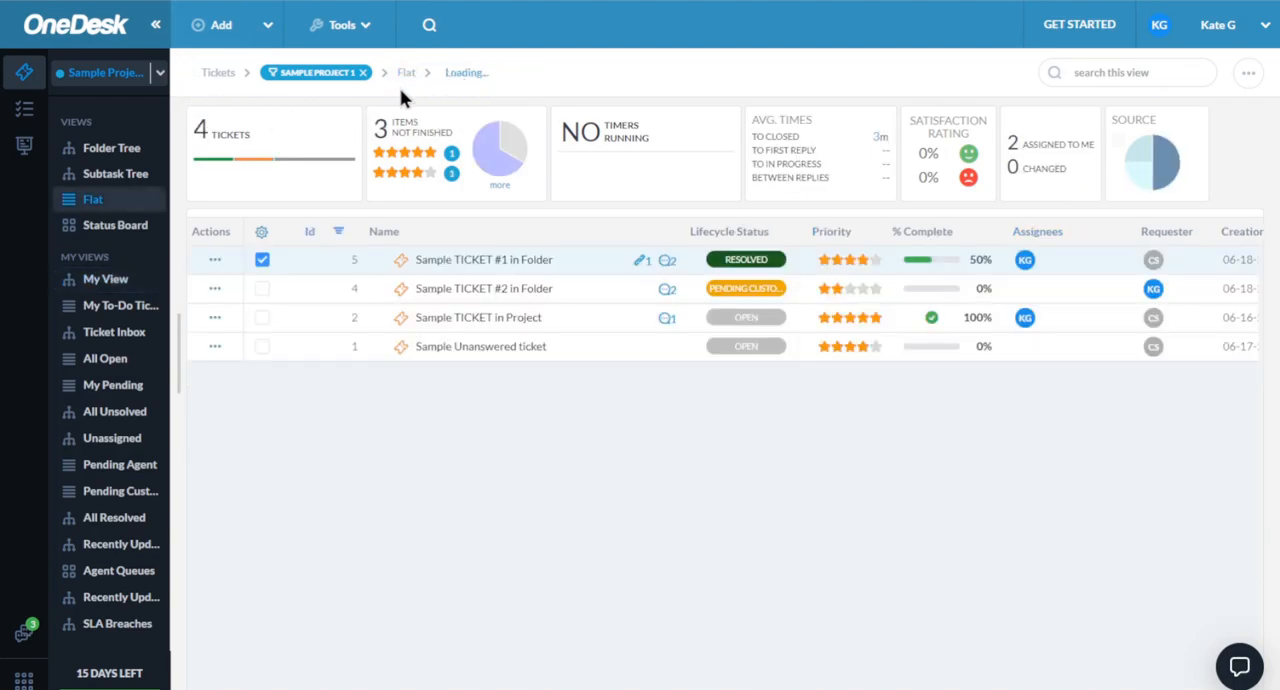
click(364, 74)
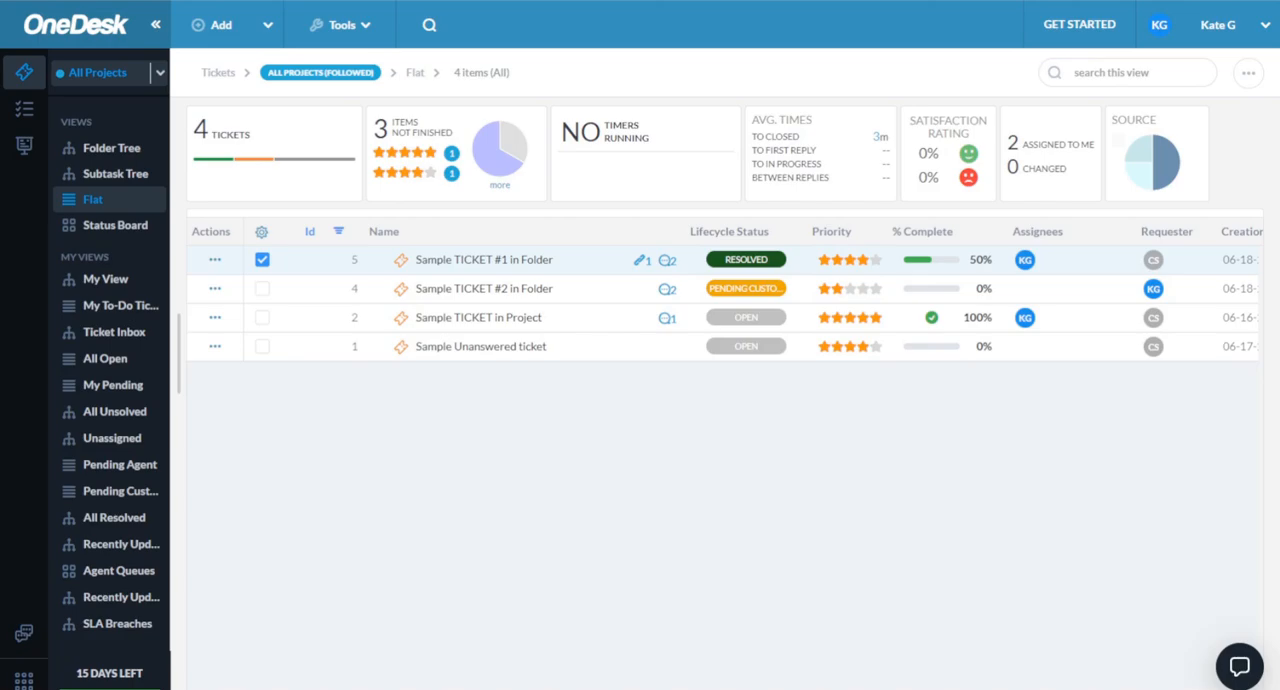
- Start a new ticket named "sample" and add the sample customer from example.com as requester
click(255, 31)
click(86, 113)
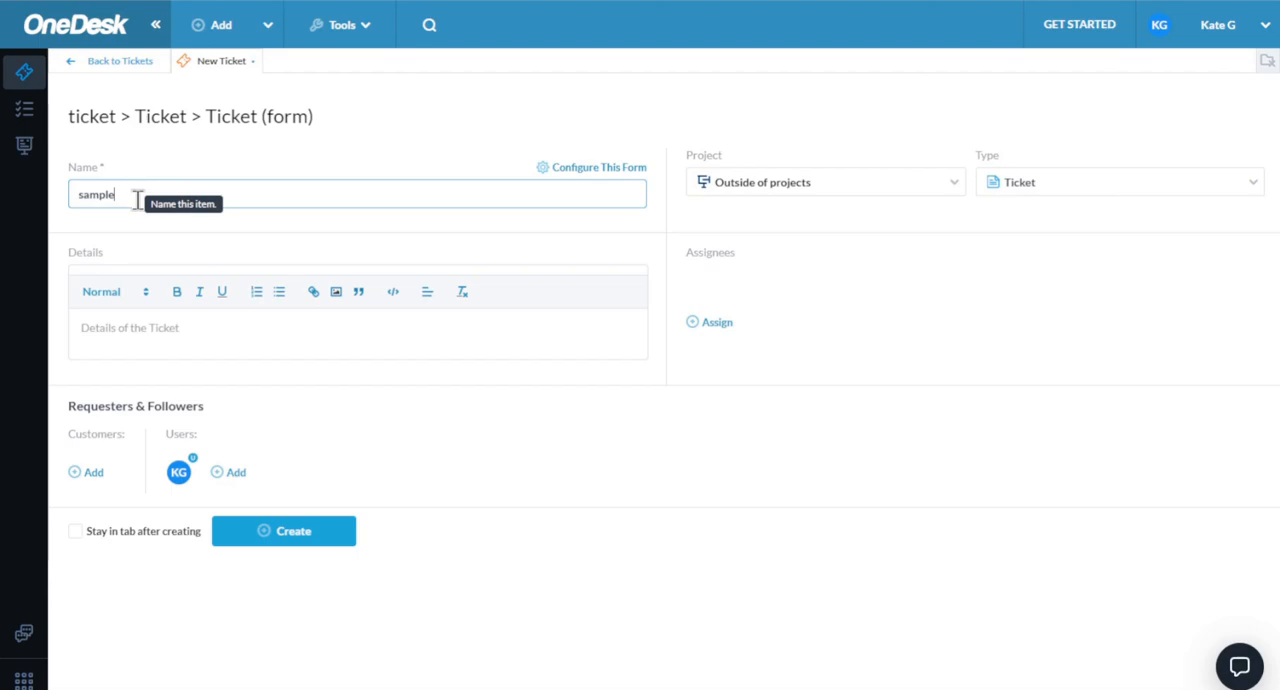
click(88, 474)
click(198, 412)
click(548, 437)
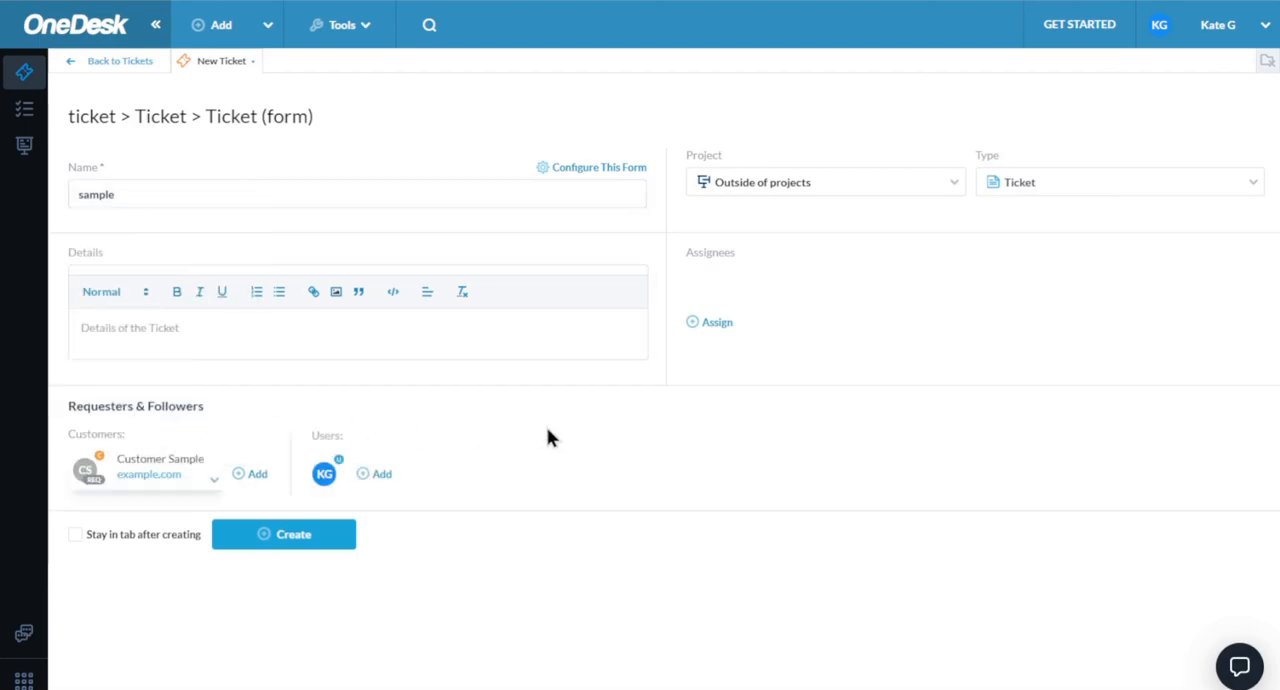
- Set the new ticket's project to Sample Project 1 and create the ticket
click(891, 186)
click(828, 345)
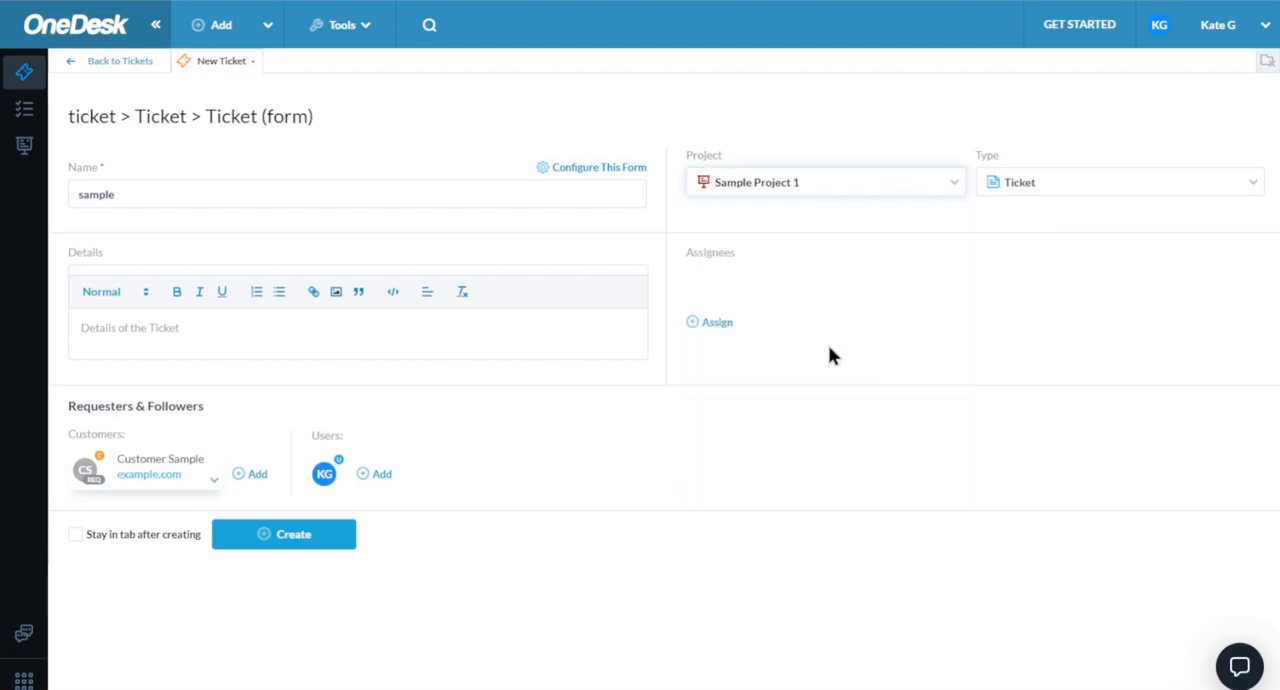
click(303, 538)
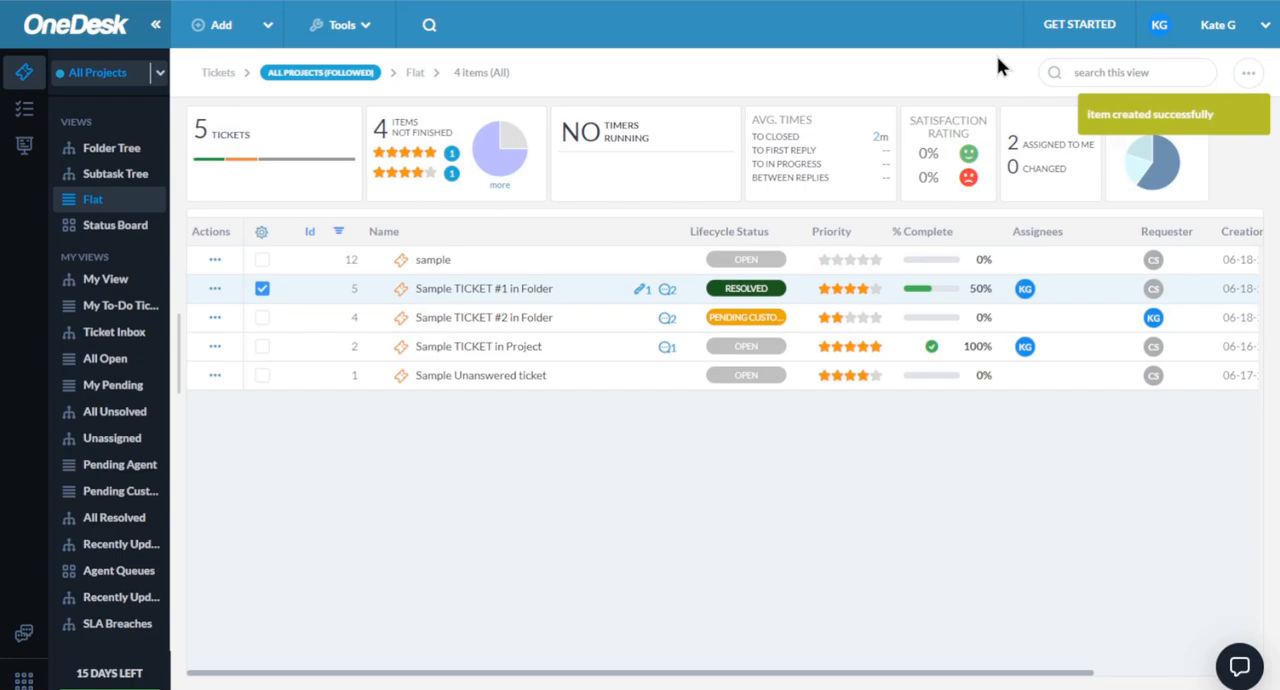
- Look at the support inbox connection step in the Get Started quick setup guide and close the guide
click(1088, 38)
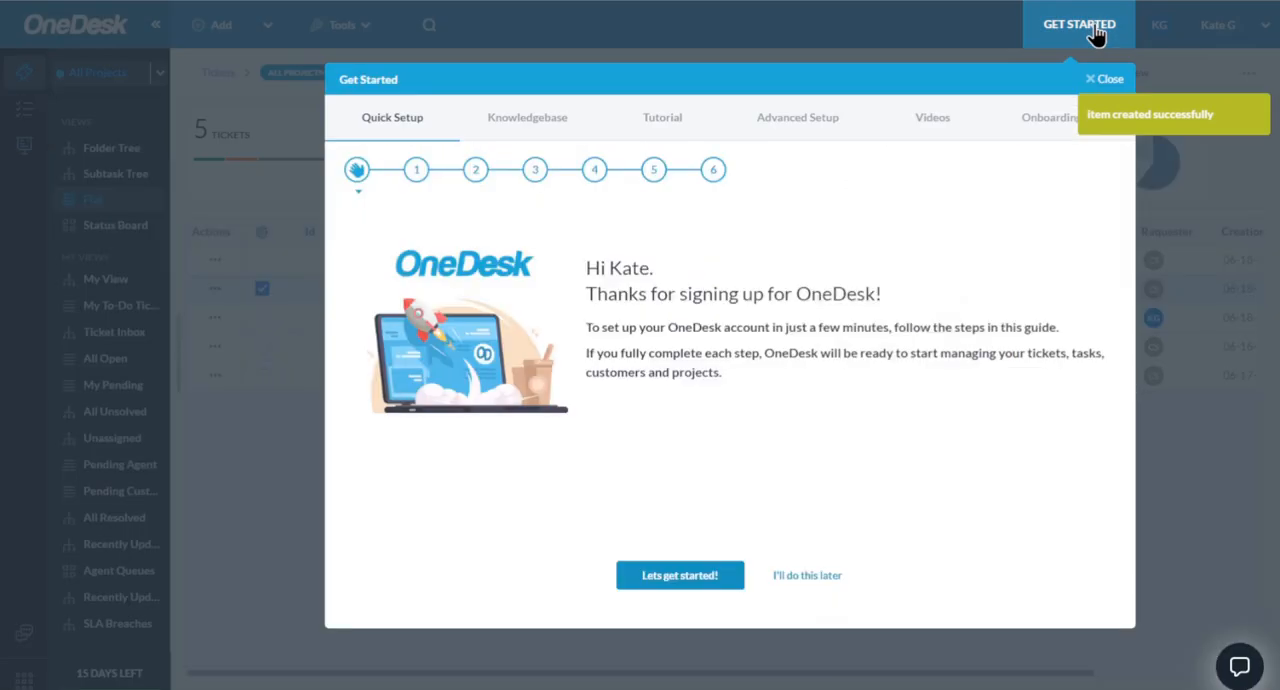
click(533, 172)
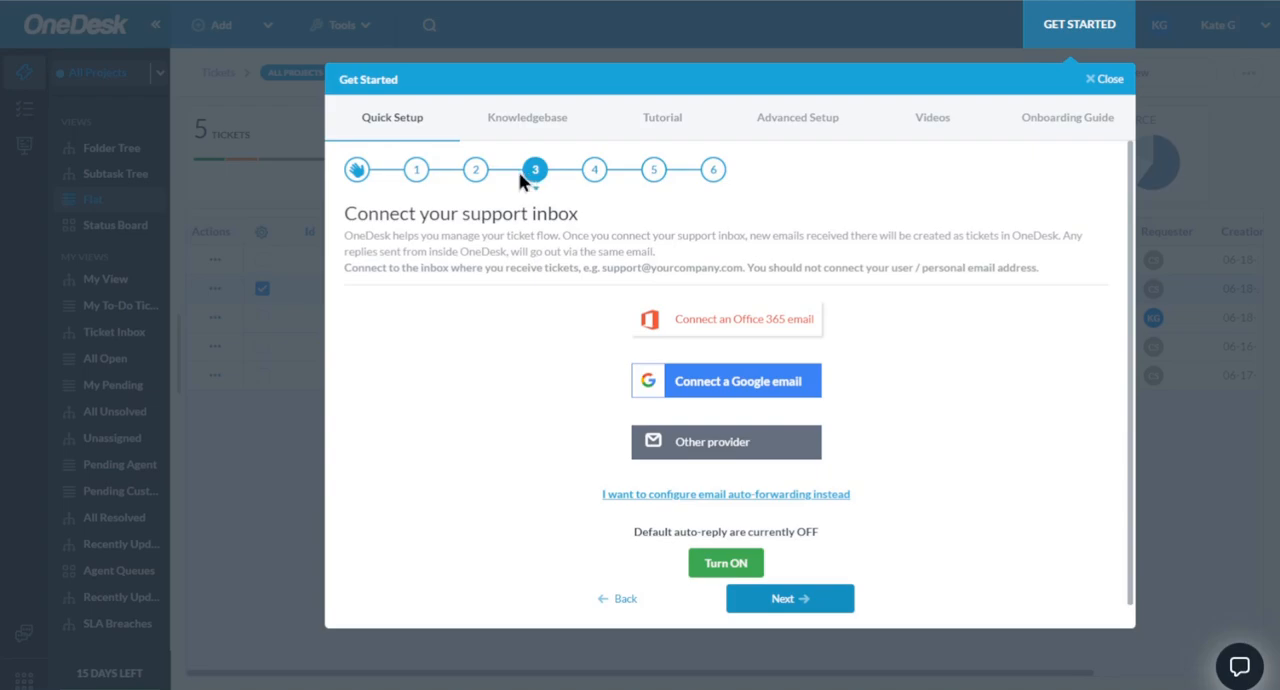
click(1110, 78)
click(655, 400)
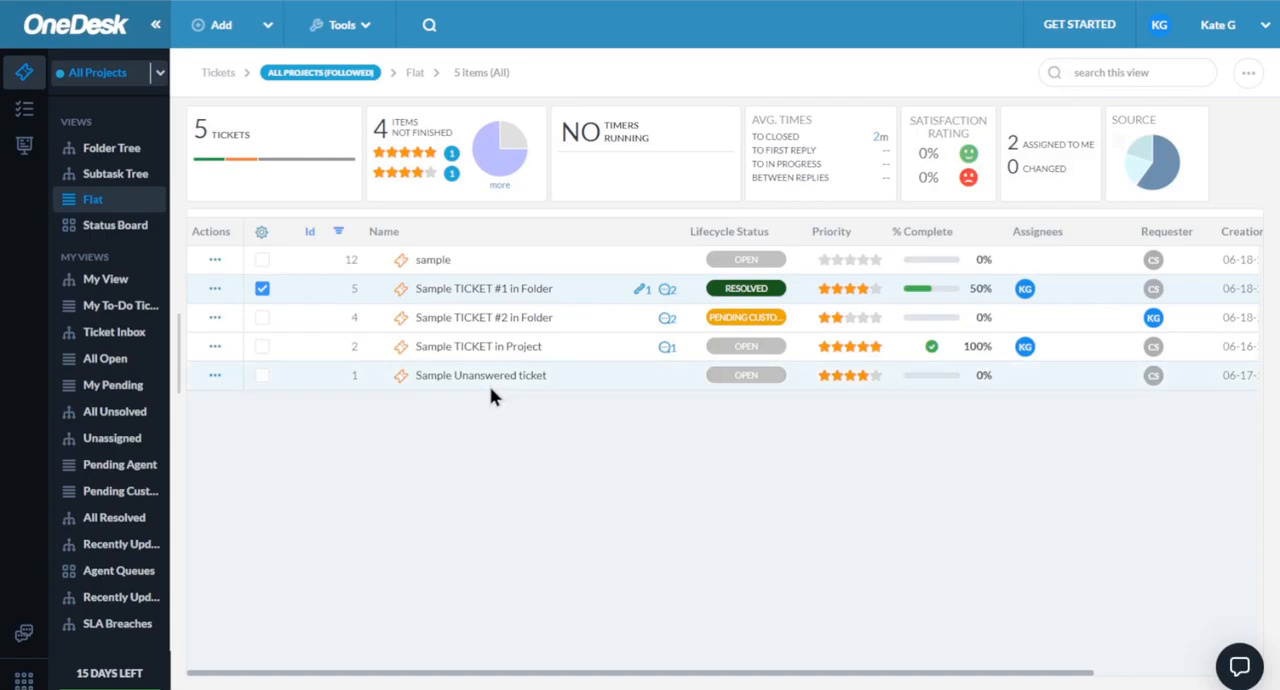
- Open Sample TICKET #1 in Folder and look through its description, custom fields, requesters and SLA
double_click(337, 291)
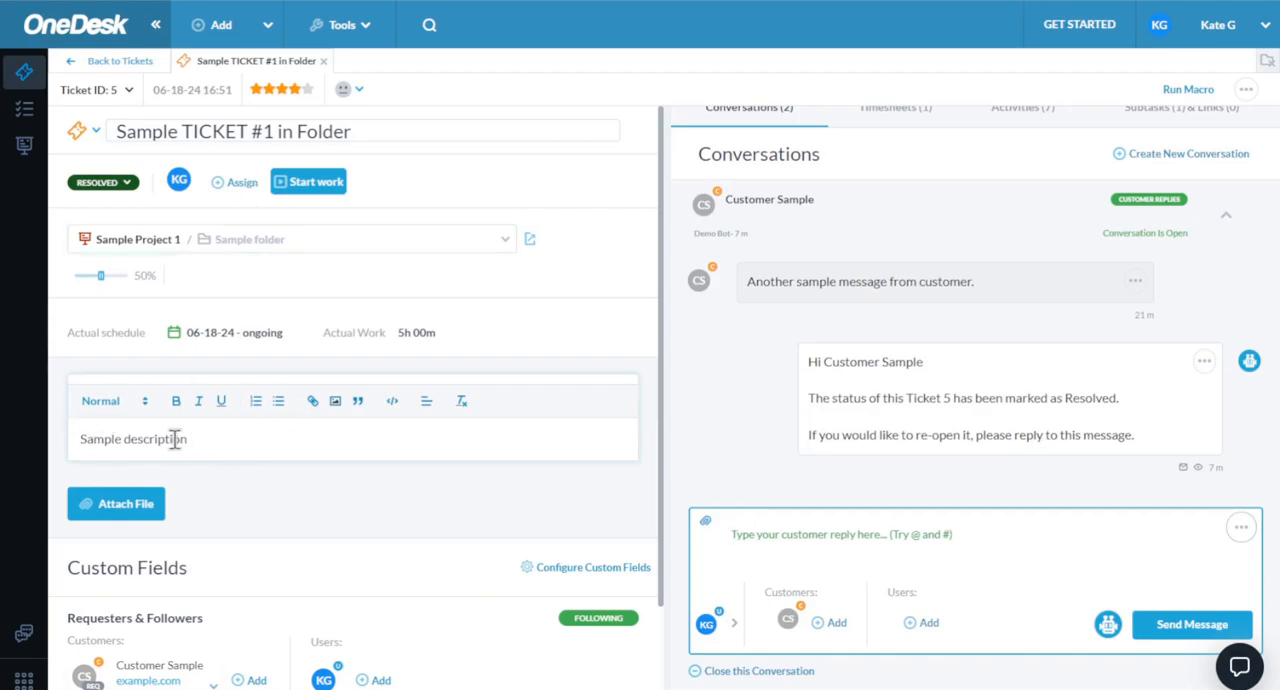
scroll(210, 520, down, 3)
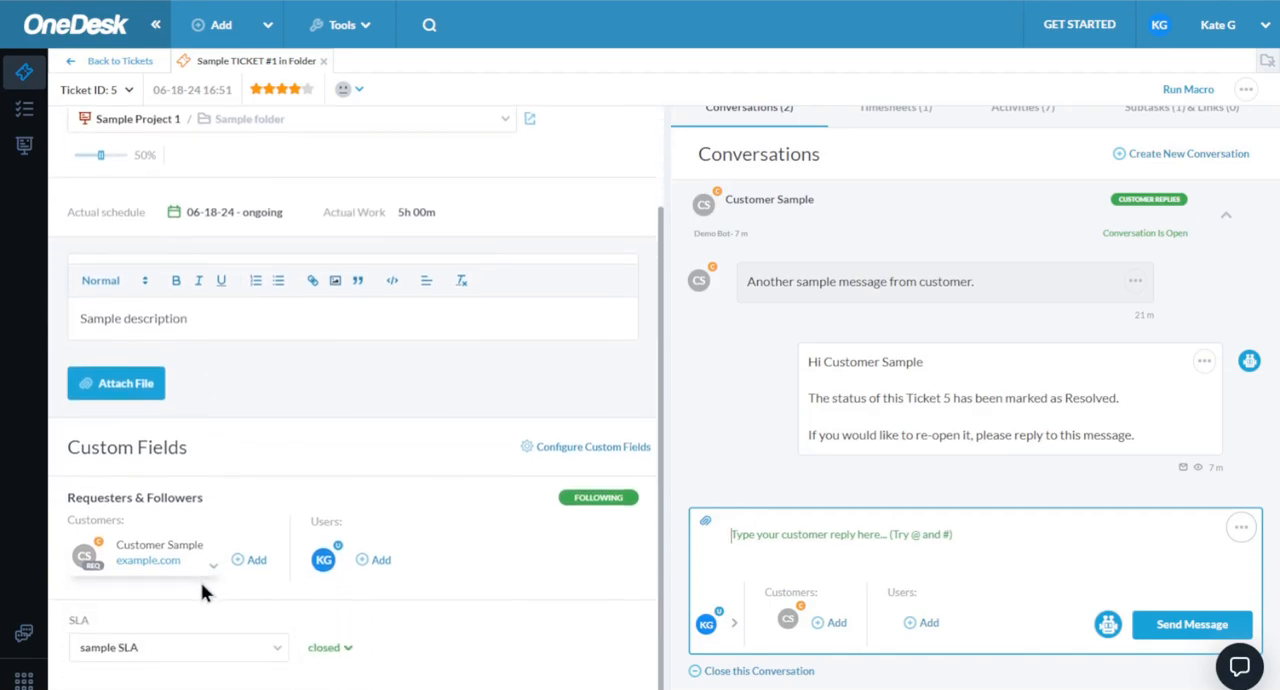
mouse_move(90, 566)
- Send the customer the reply "hi" in the ticket's conversation and close the ticket's detail page
click(812, 531)
text(hi)
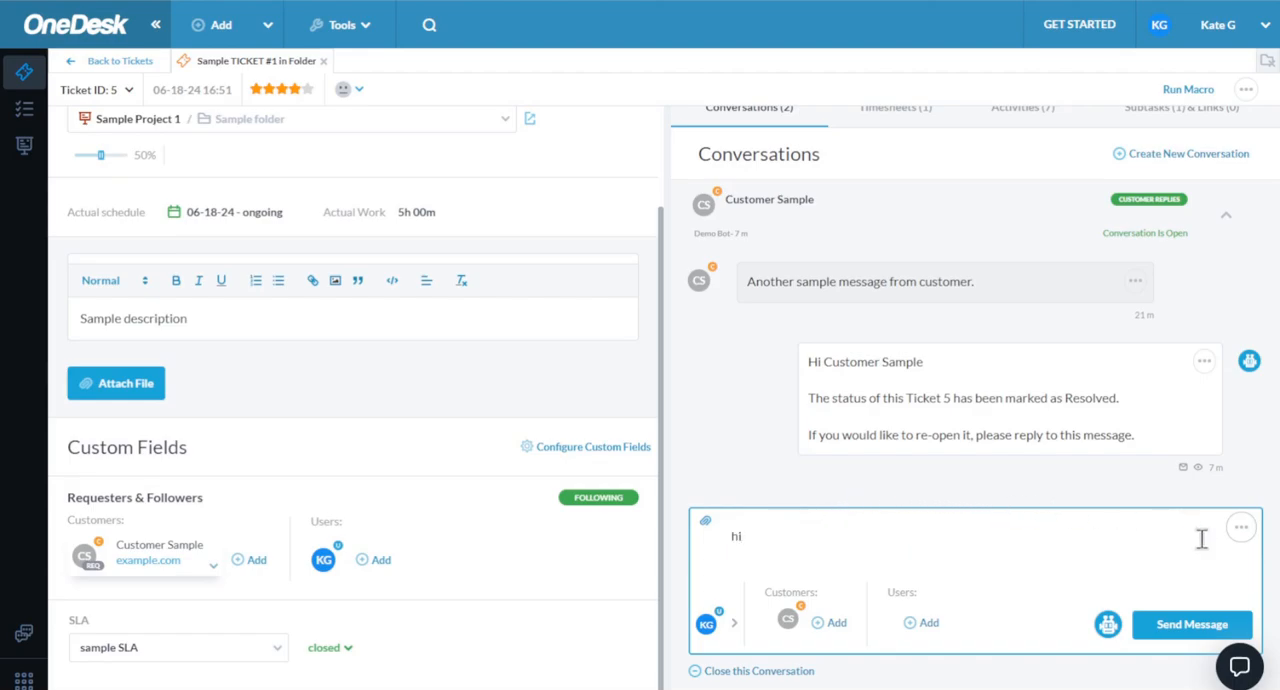
click(1165, 624)
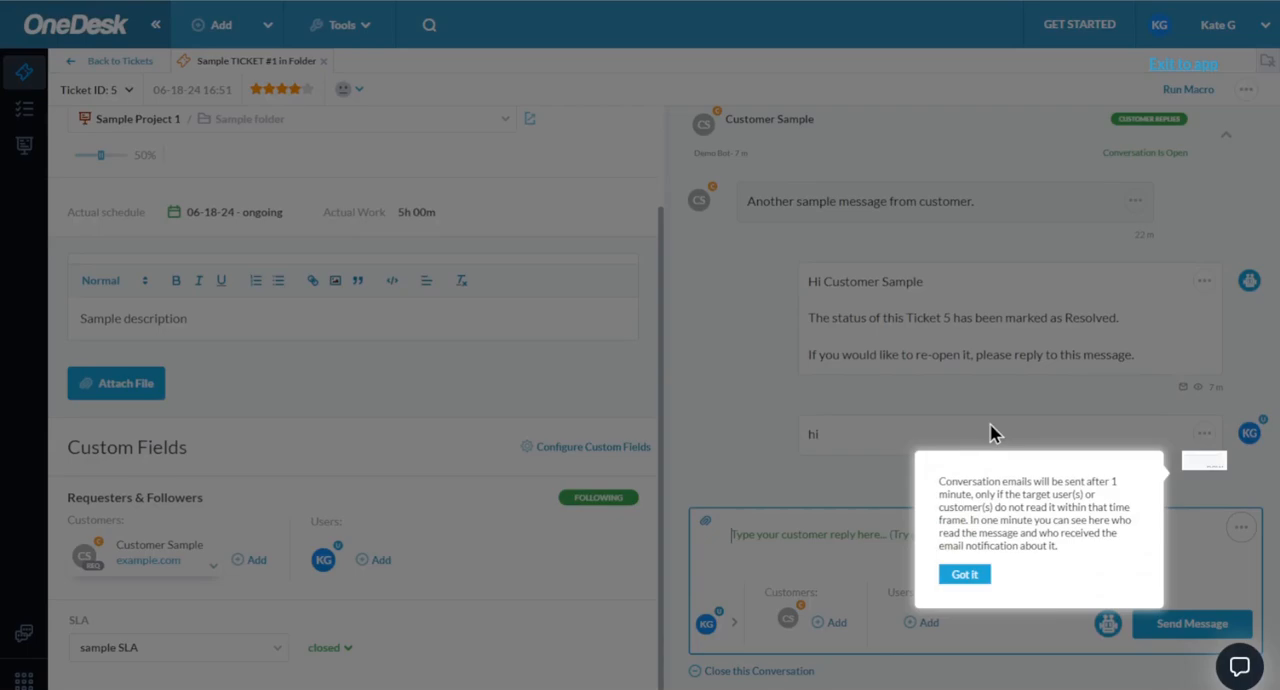
click(964, 576)
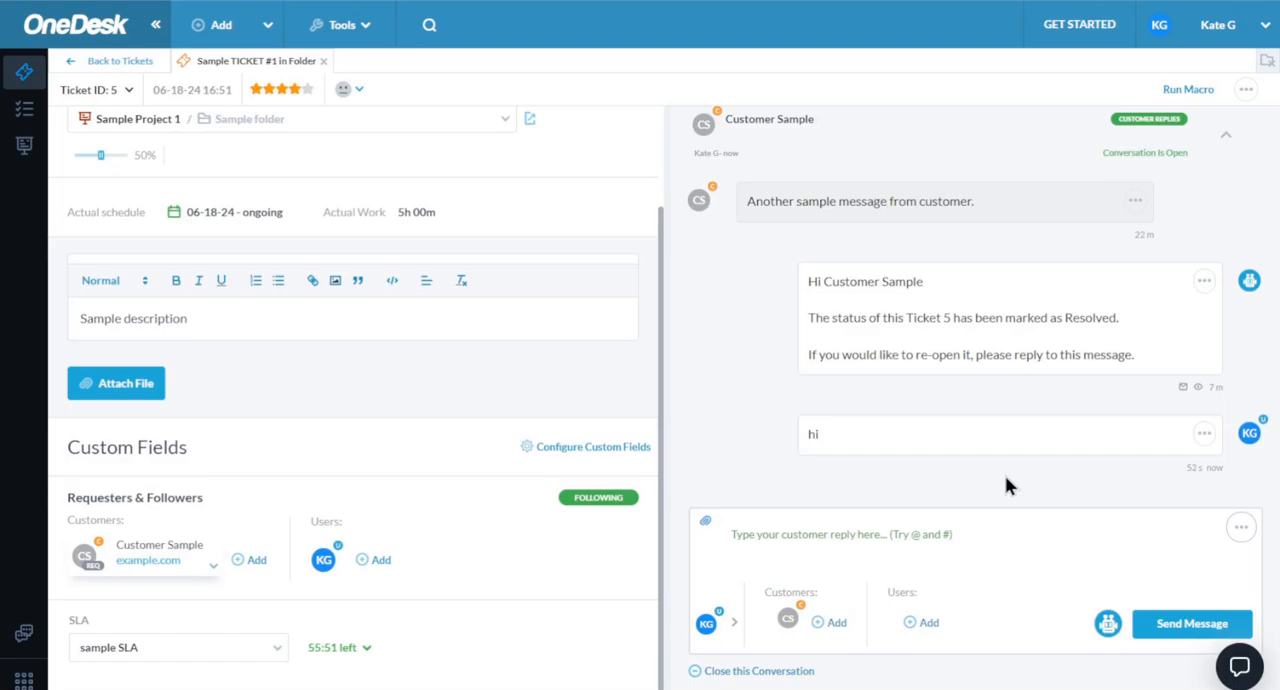
click(323, 61)
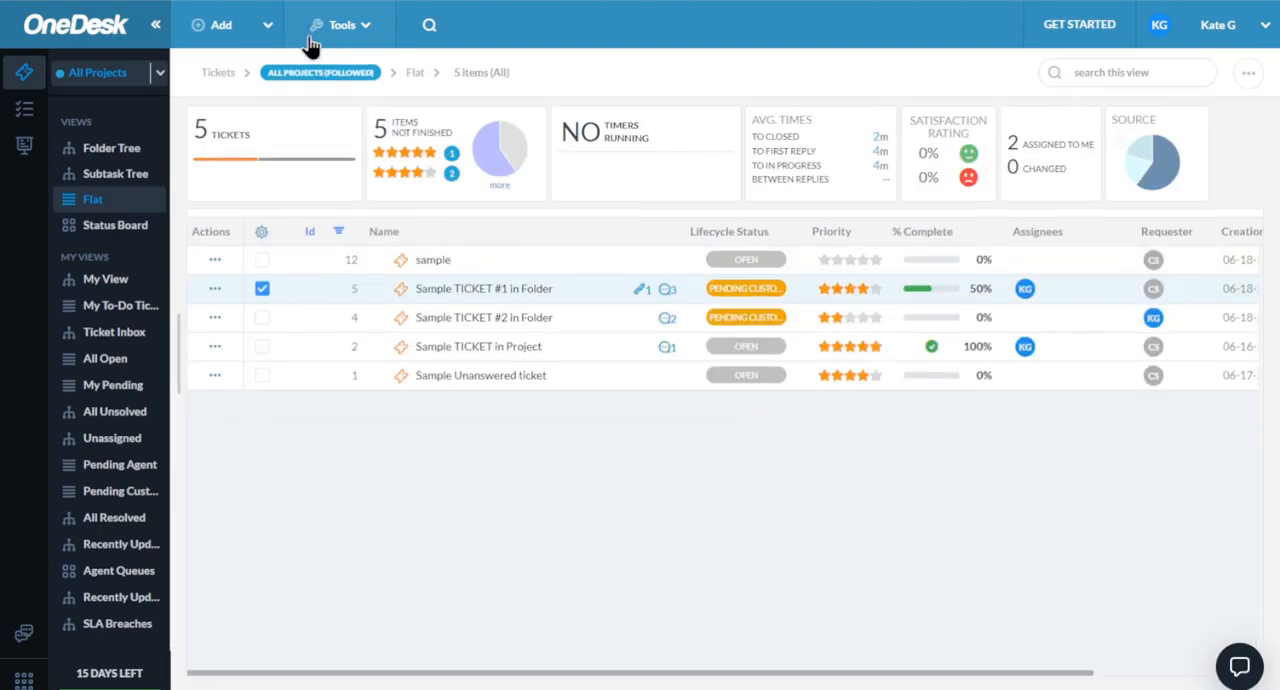
- Look at the types of data that can be imported and close the Import dialog
click(351, 33)
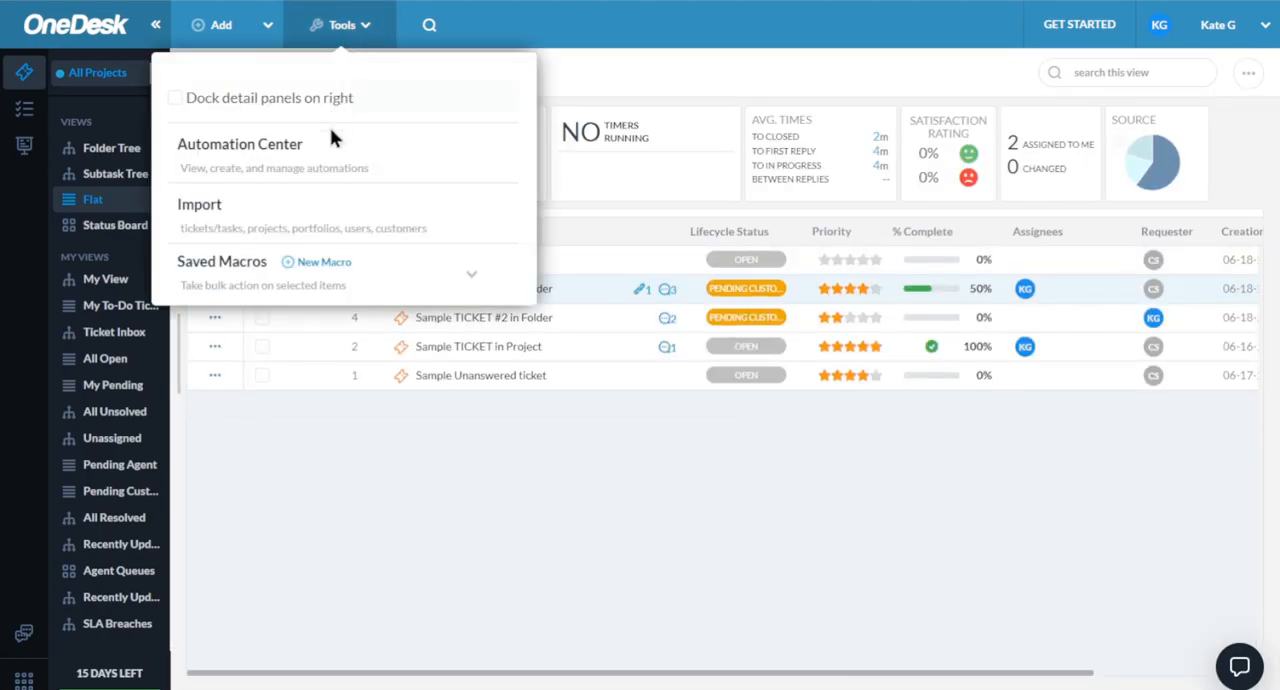
click(220, 222)
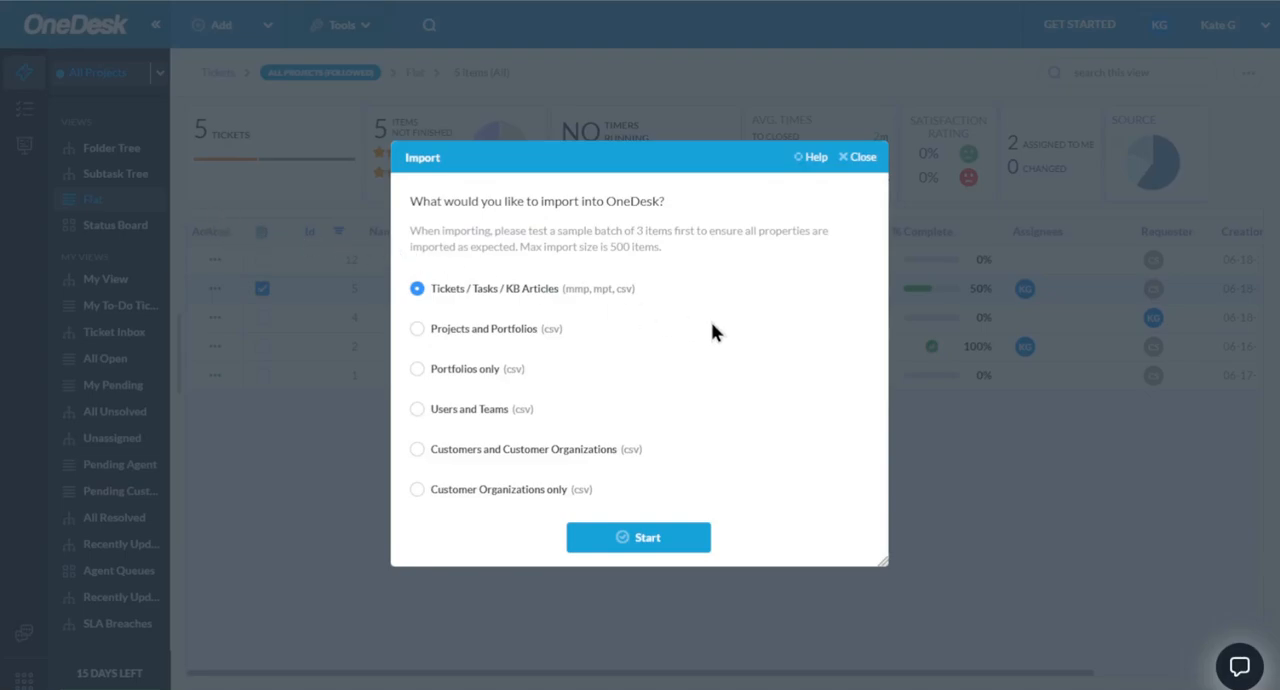
click(866, 159)
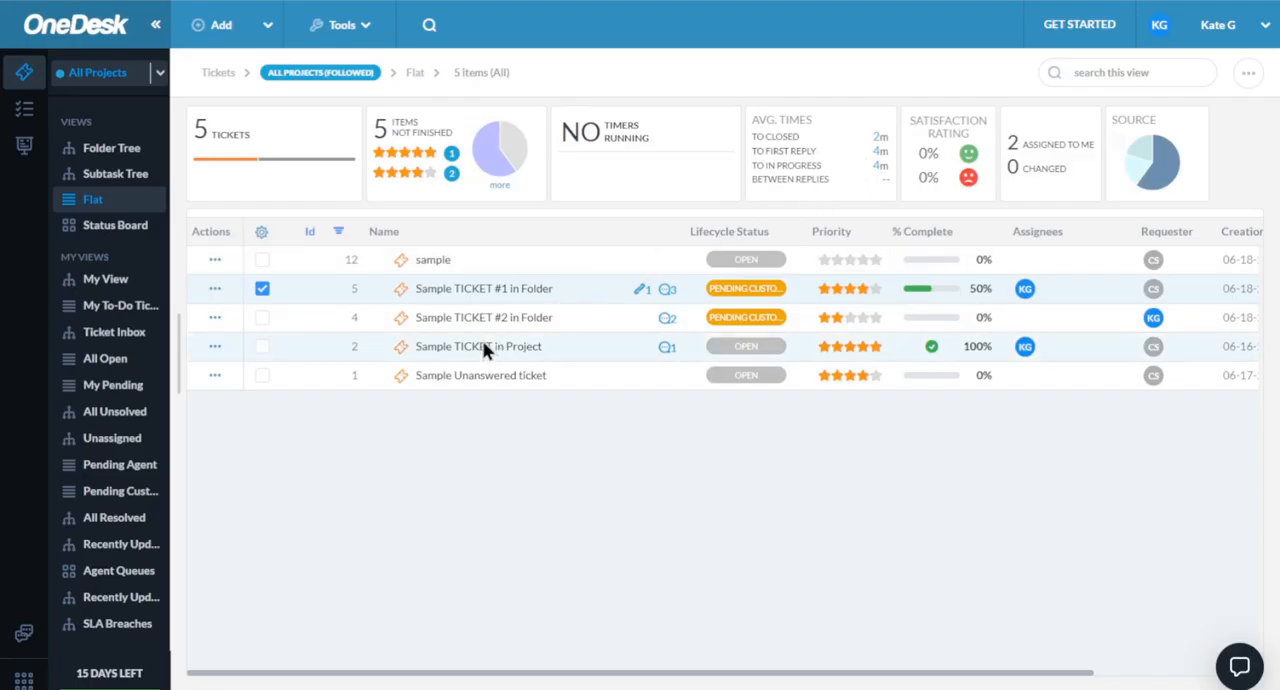
- Look through the account options and the list of available customer apps
click(1210, 40)
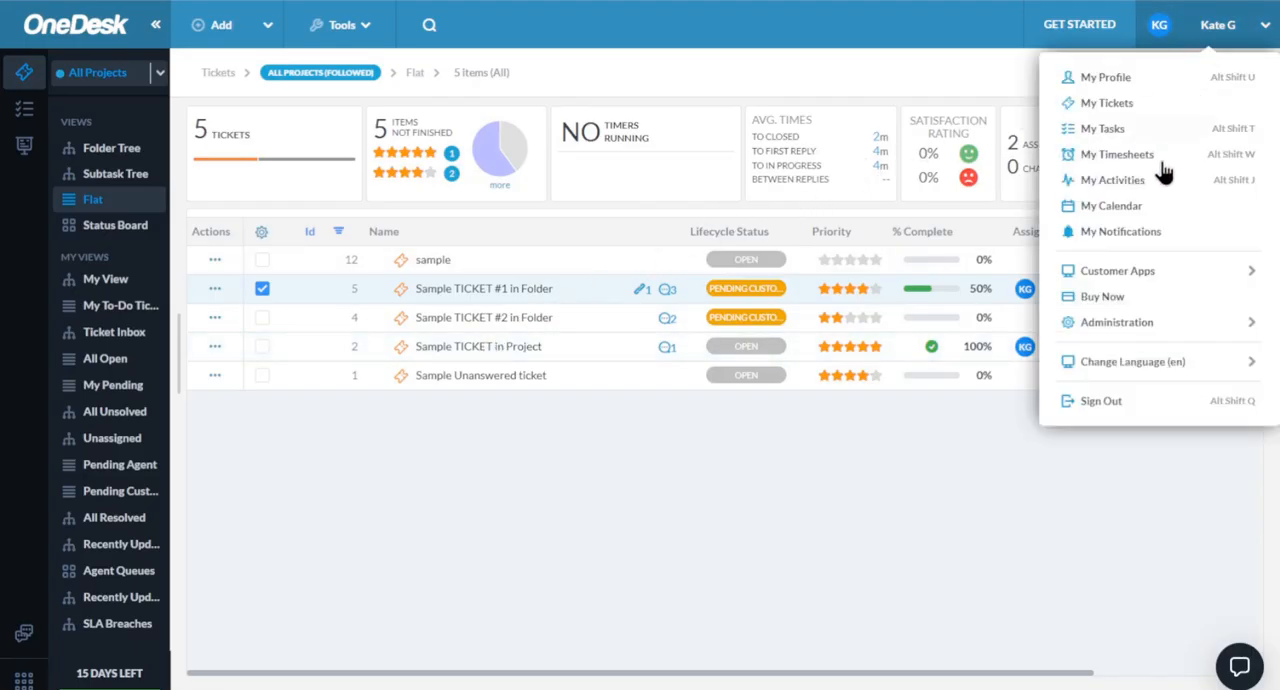
mouse_move(1130, 276)
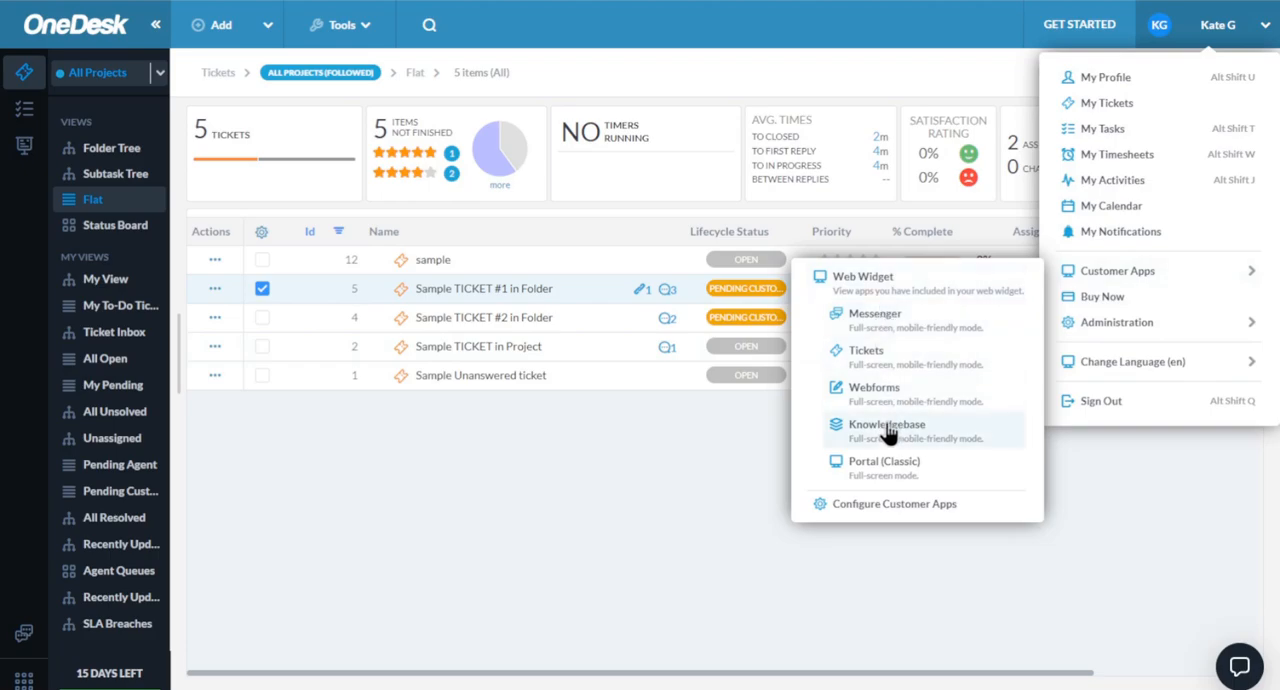
click(753, 434)
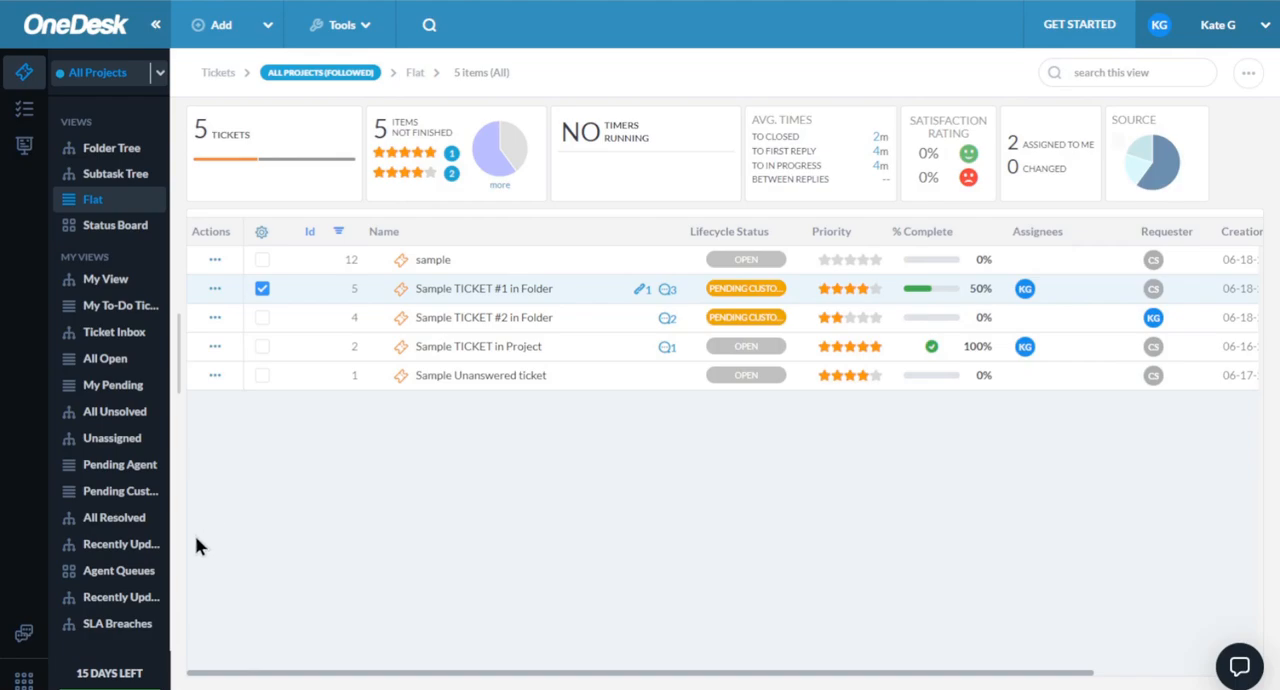
- Switch to the messenger and look through the open customer conversations, ending on the one for Sample TICKET #1 in Folder
click(24, 632)
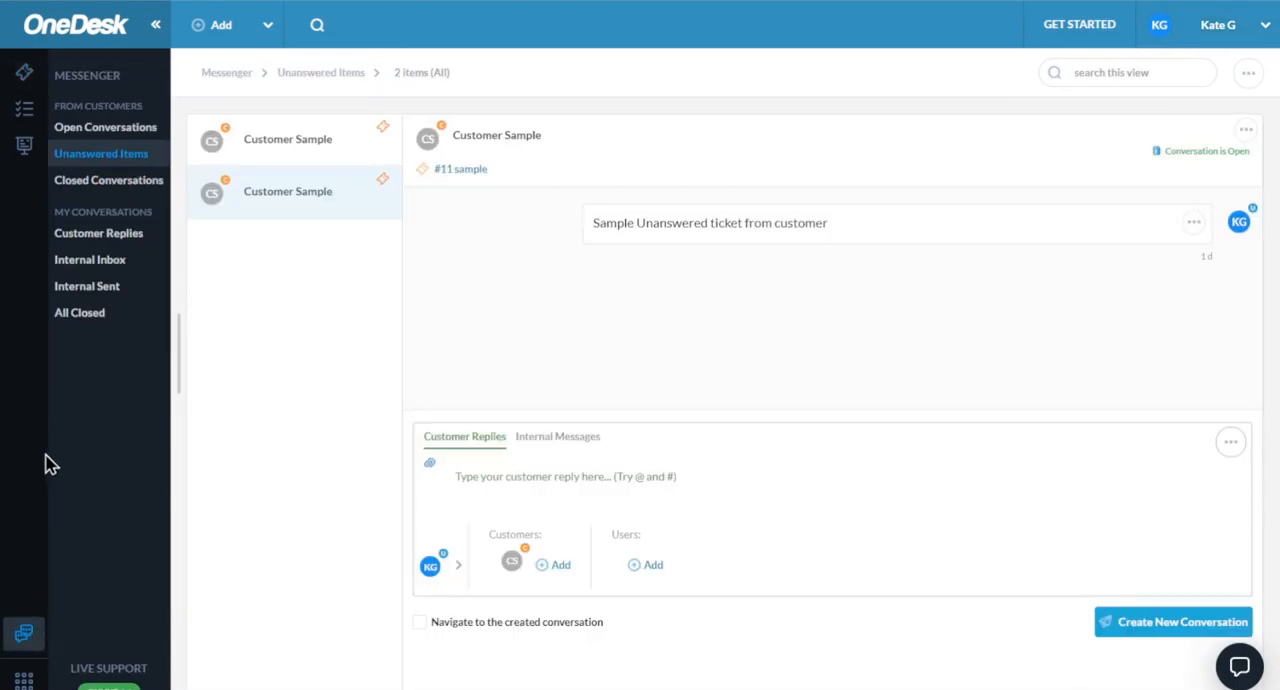
click(117, 130)
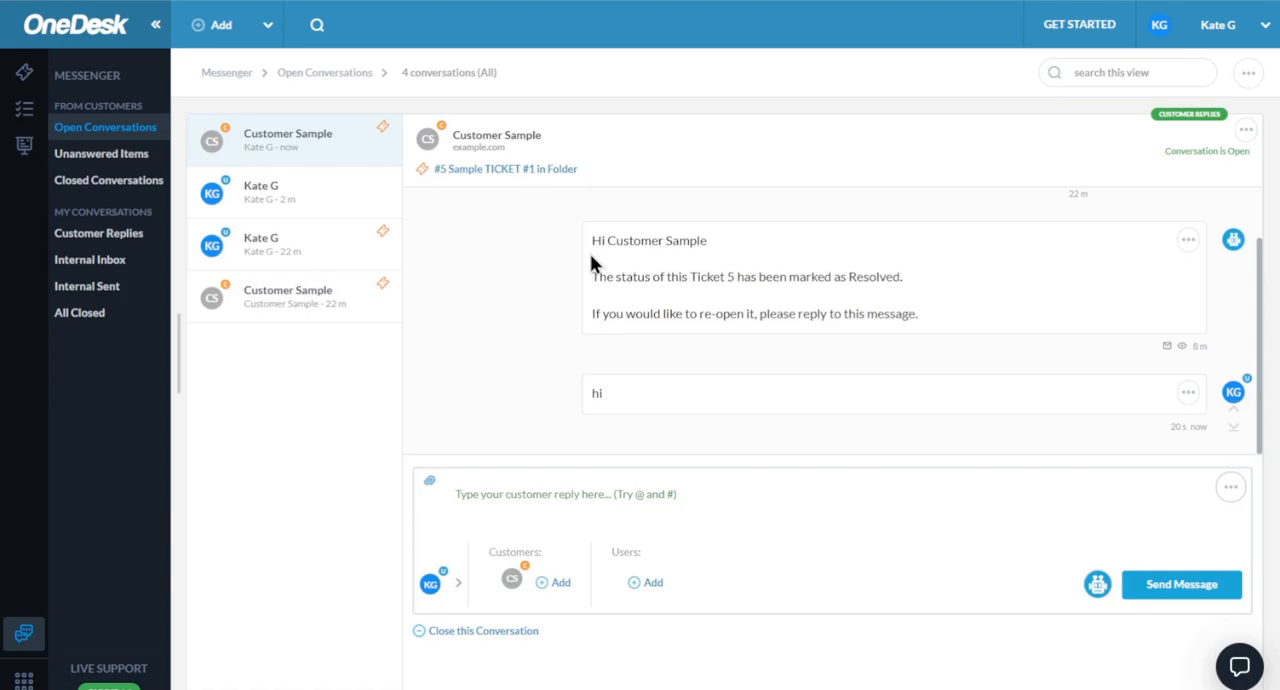
click(338, 246)
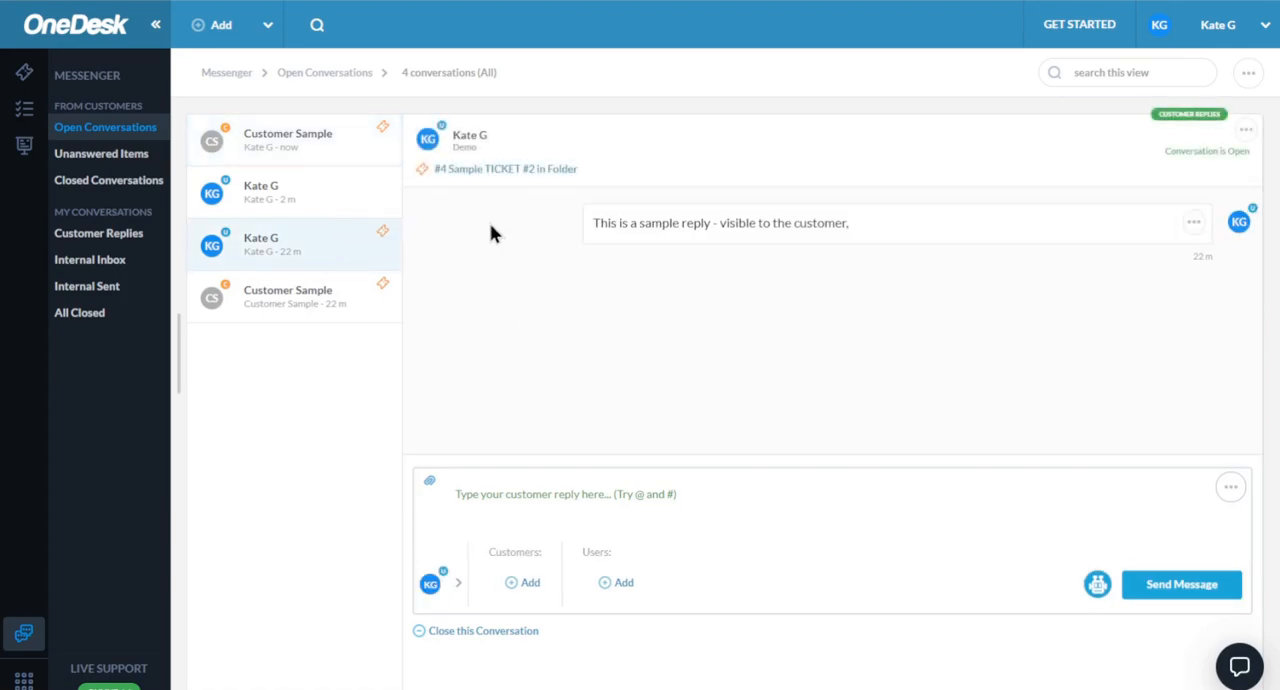
click(346, 199)
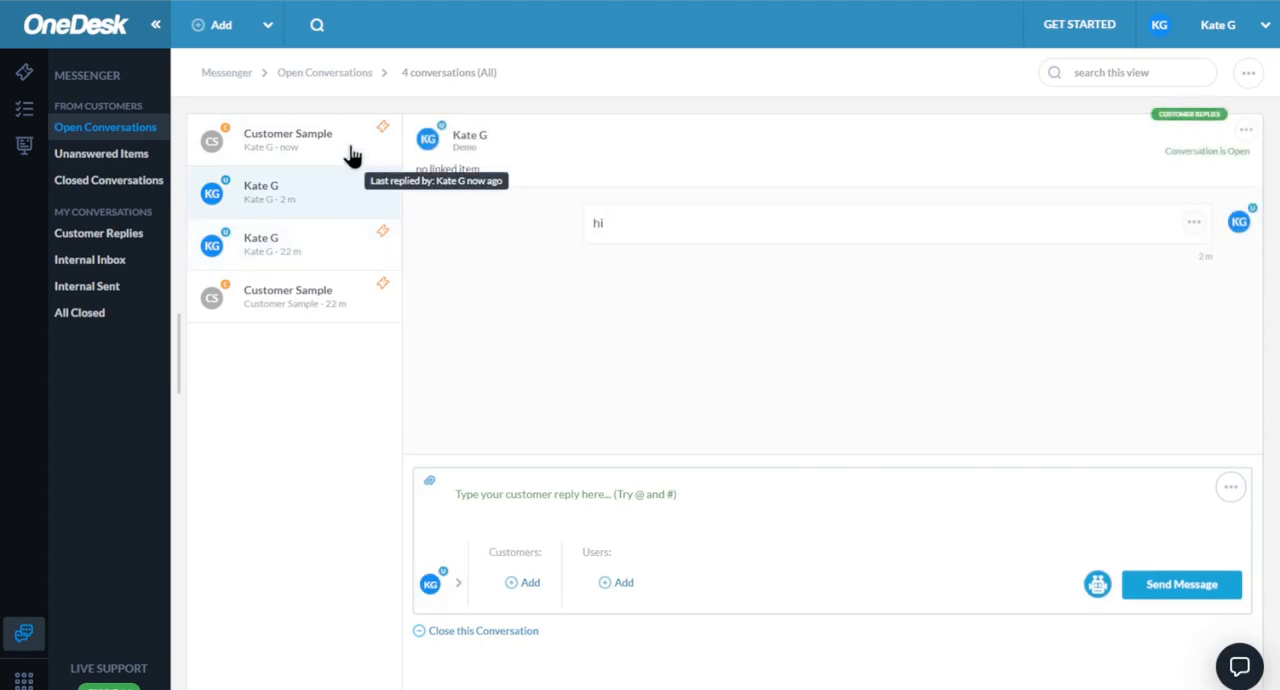
click(352, 155)
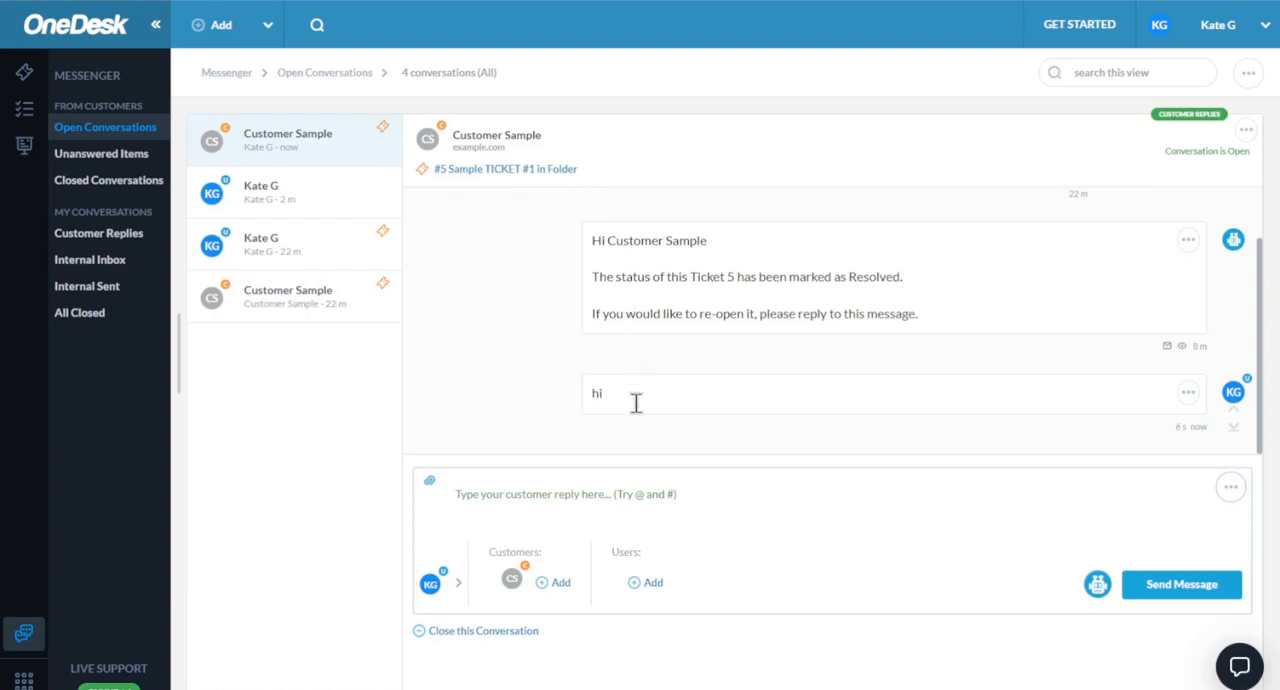
- View the details of the ticket linked to this conversation and return to the messenger's reply field
click(522, 172)
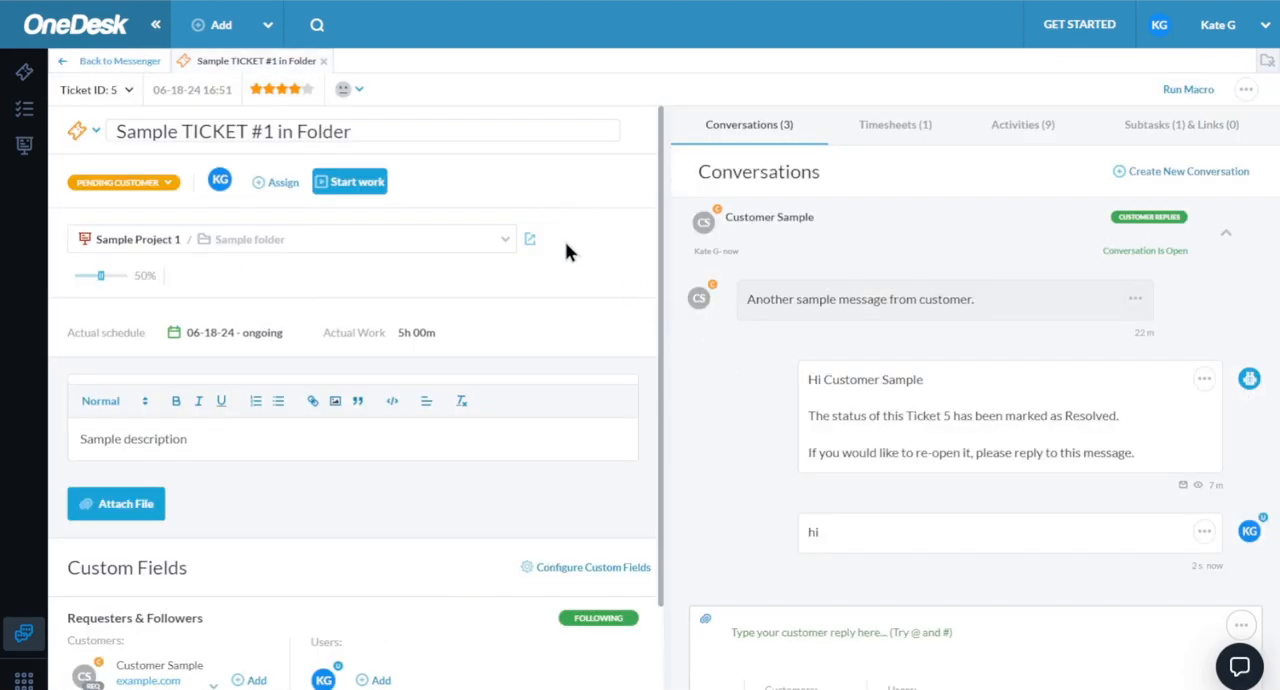
click(120, 63)
click(541, 494)
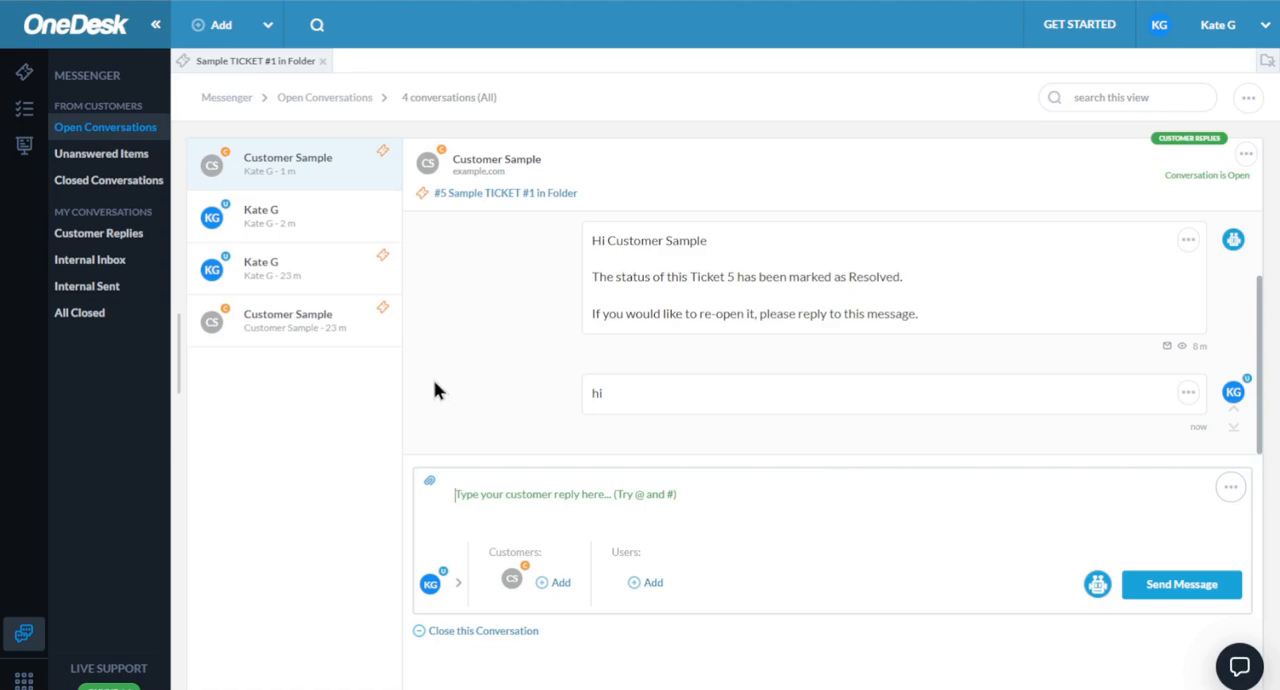
- Create a ticket from the conversation that has no linked item, placing it in Sample Project 1
click(309, 216)
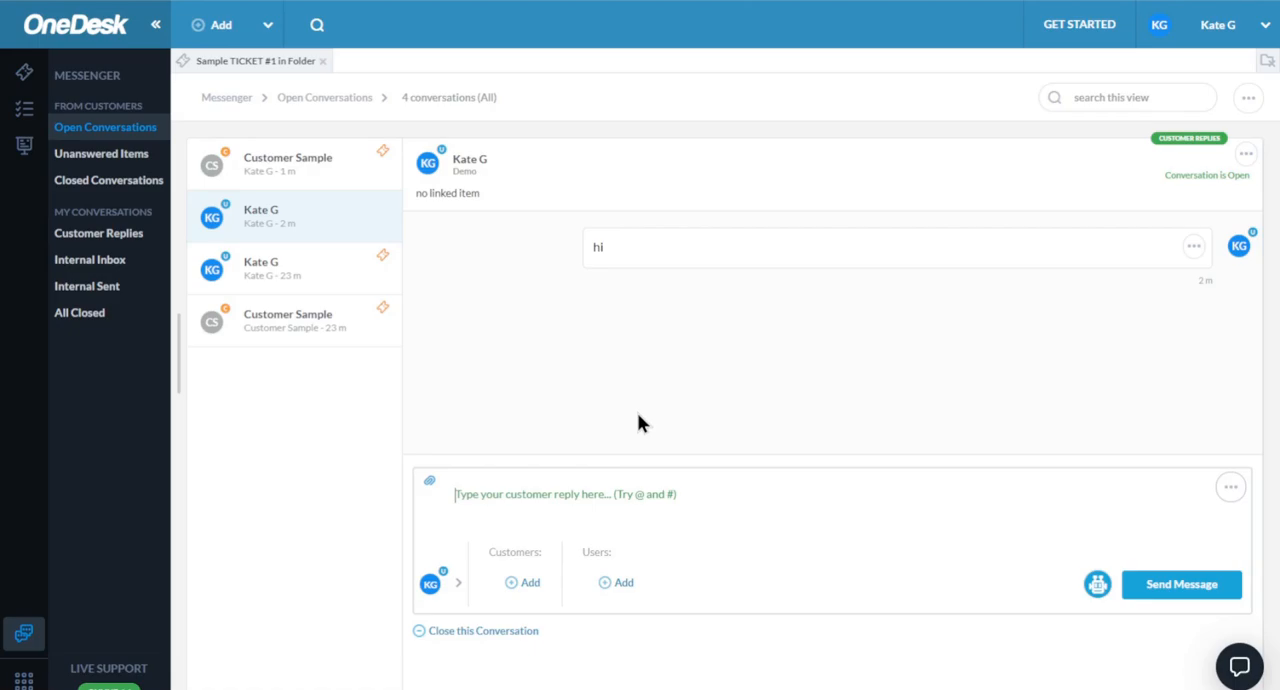
click(1246, 156)
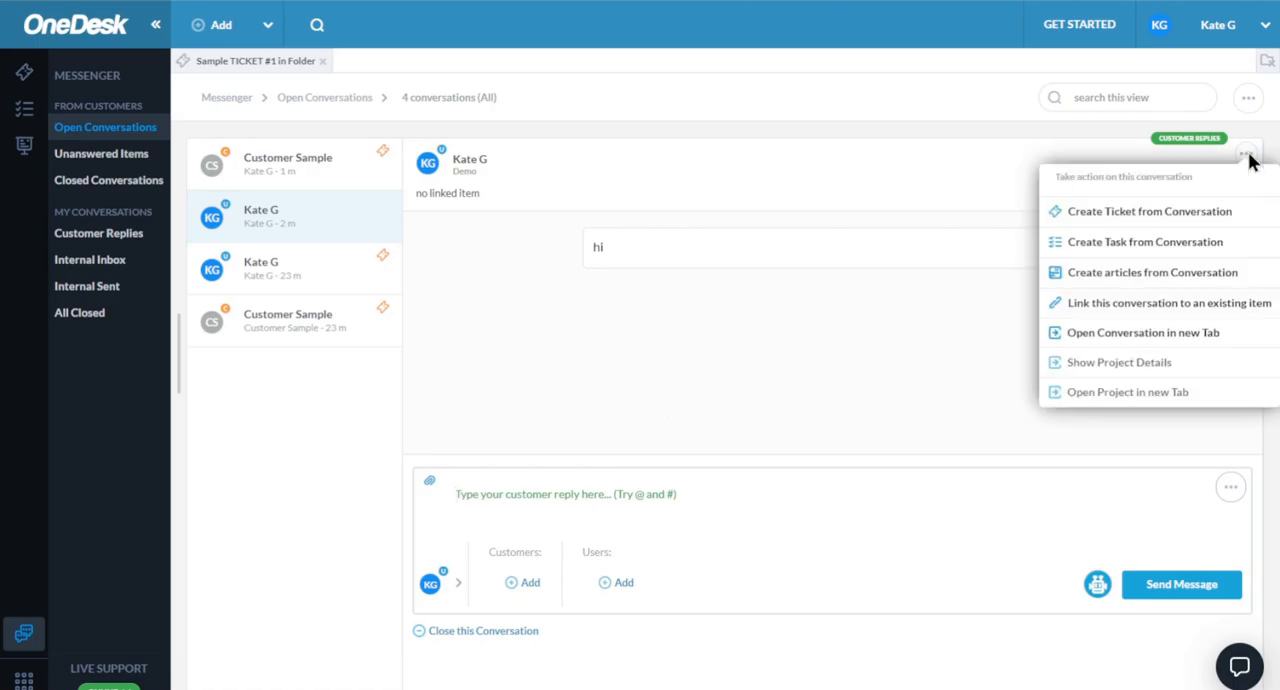
click(1122, 218)
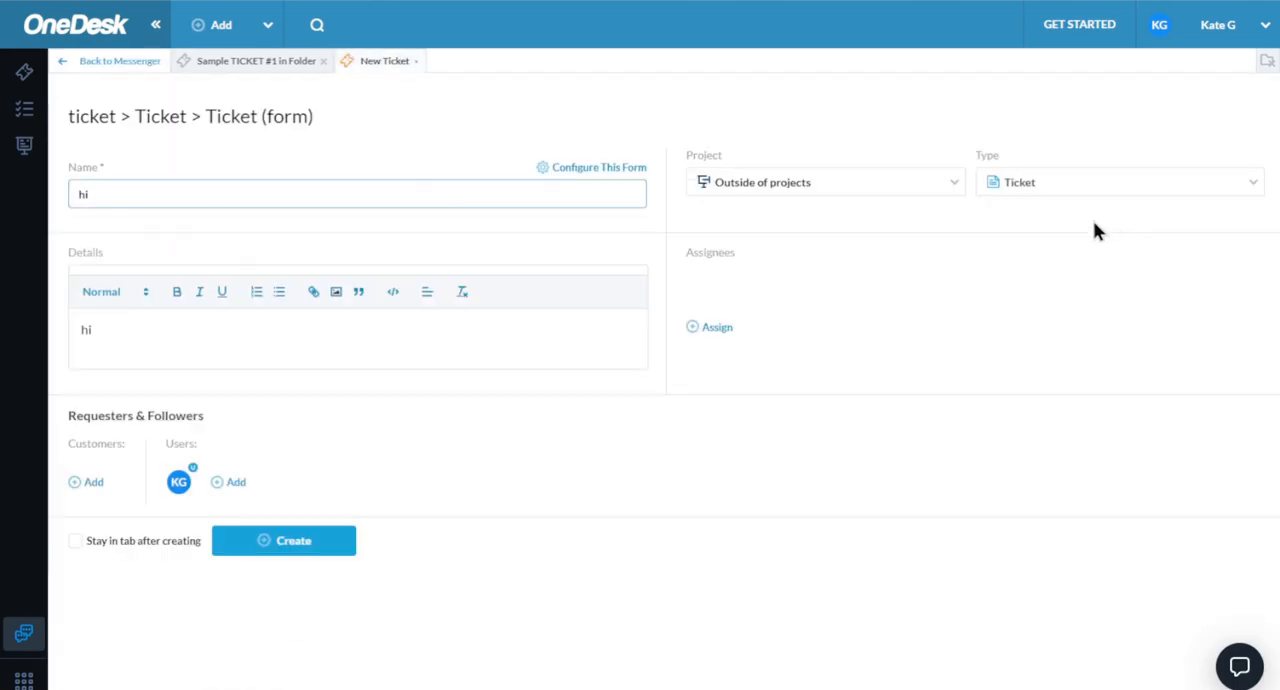
click(934, 194)
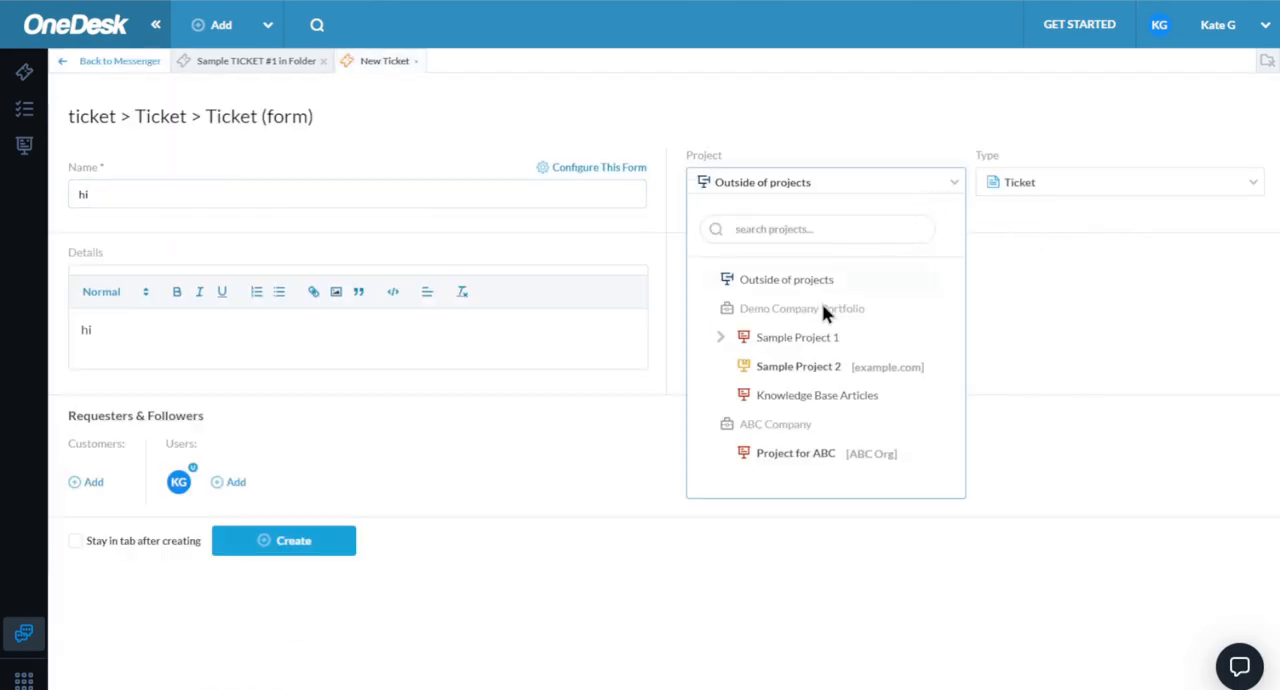
click(791, 345)
click(277, 550)
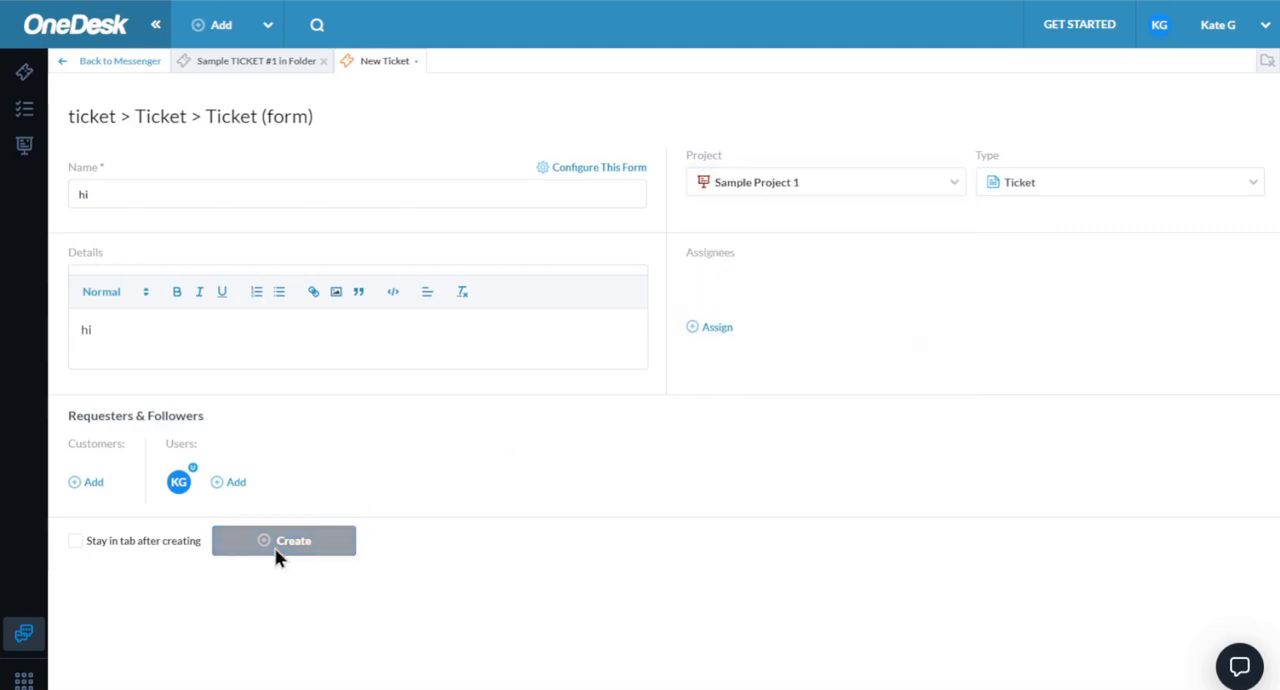
click(88, 61)
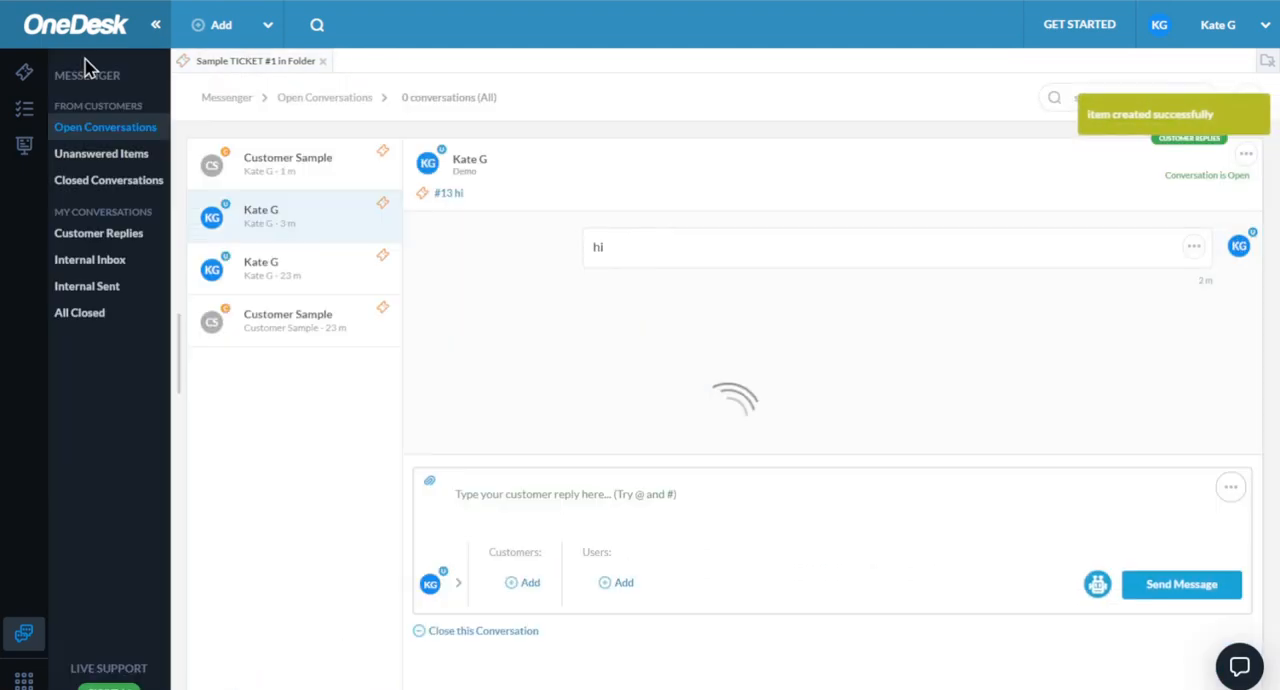
- Open the new ticket "hi" from its conversation and set its status to Pending agent and its completion to 55%
click(455, 199)
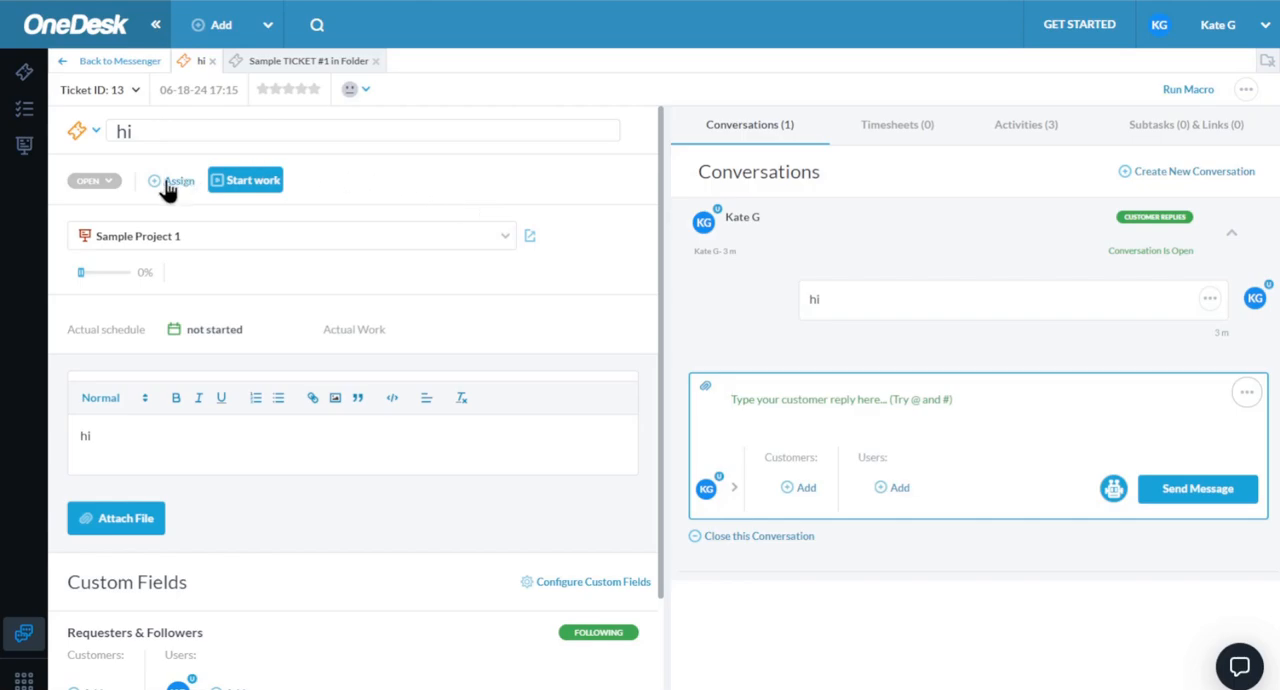
click(112, 184)
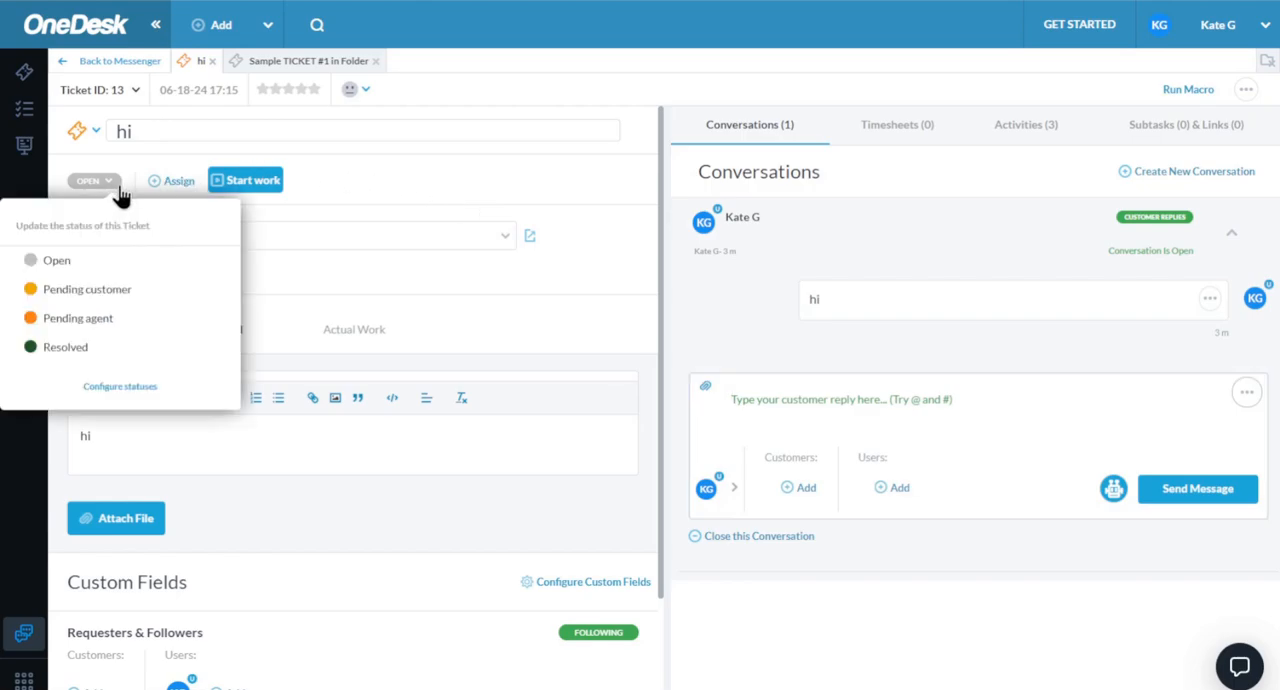
click(97, 318)
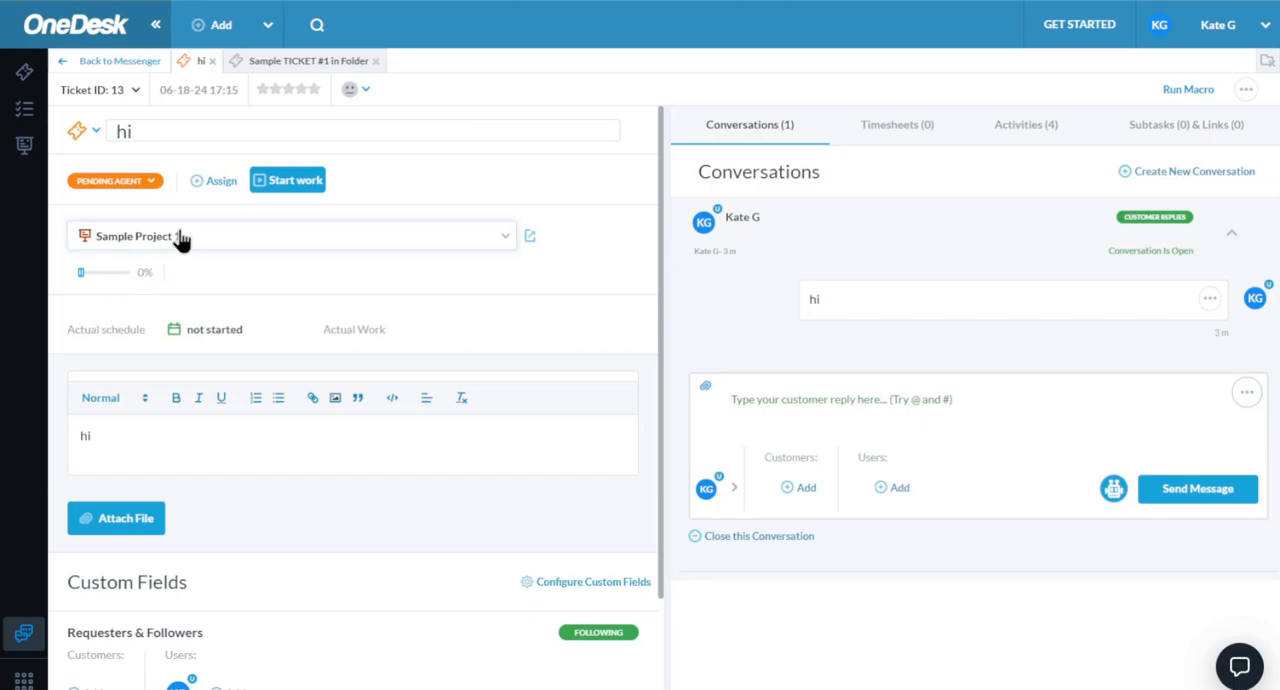
click(96, 272)
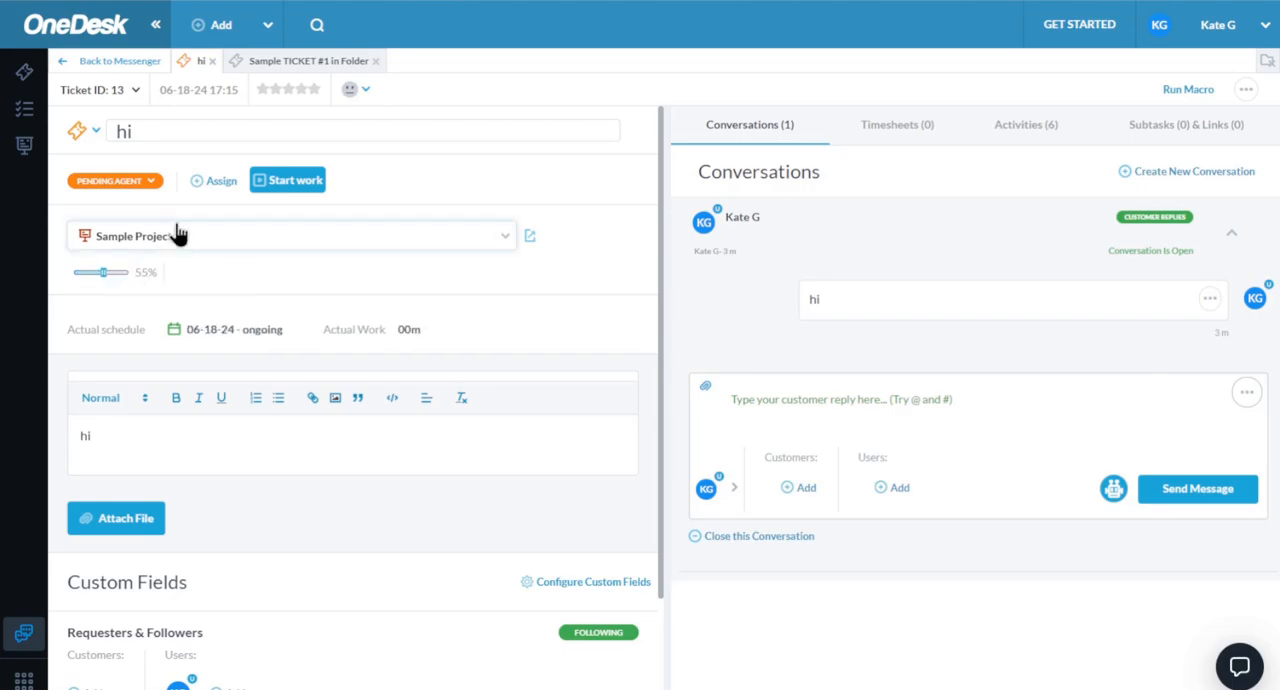
- Assign the ticket to the individual user listed under sample team
click(216, 184)
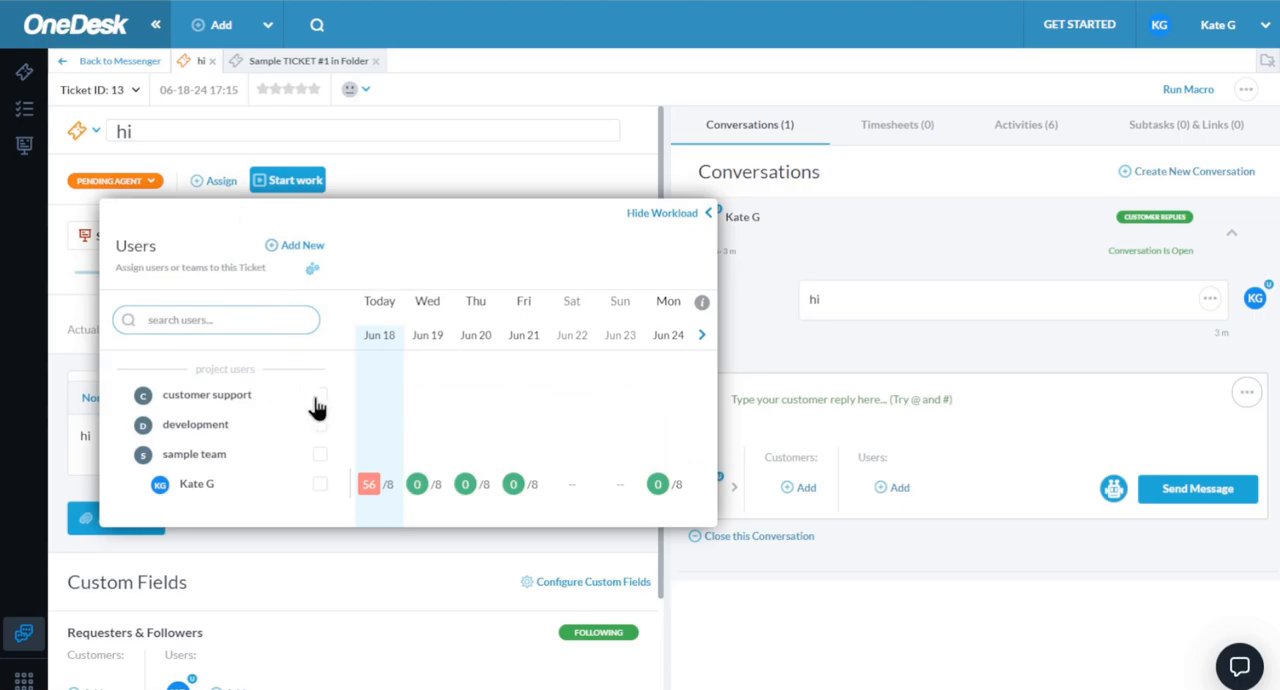
click(320, 486)
click(540, 181)
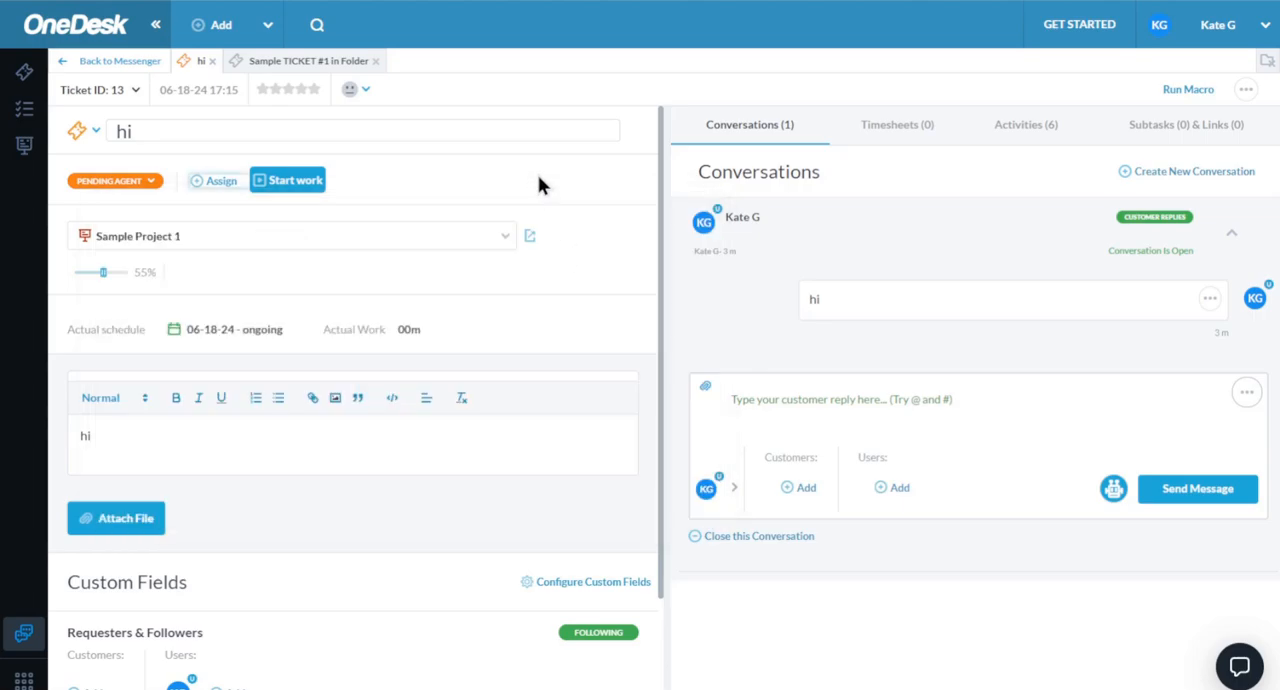
- Look through the projects the ticket can be moved to and keep Sample Project 1 selected
click(507, 241)
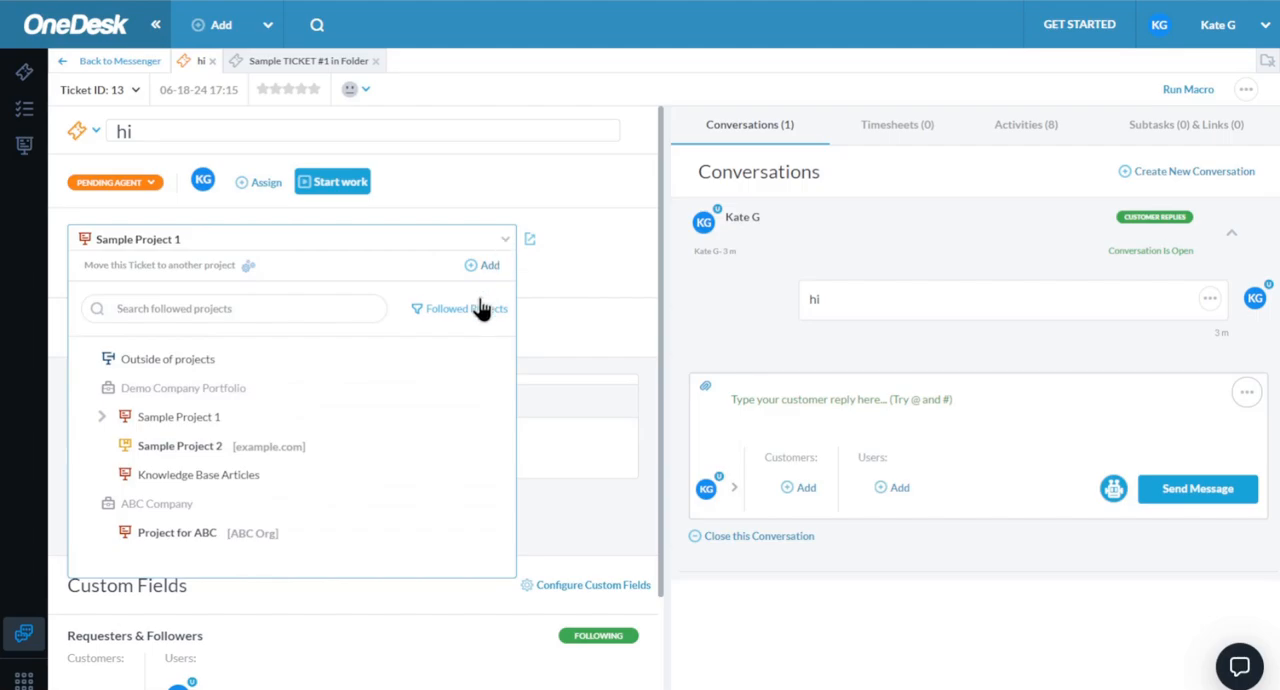
click(227, 420)
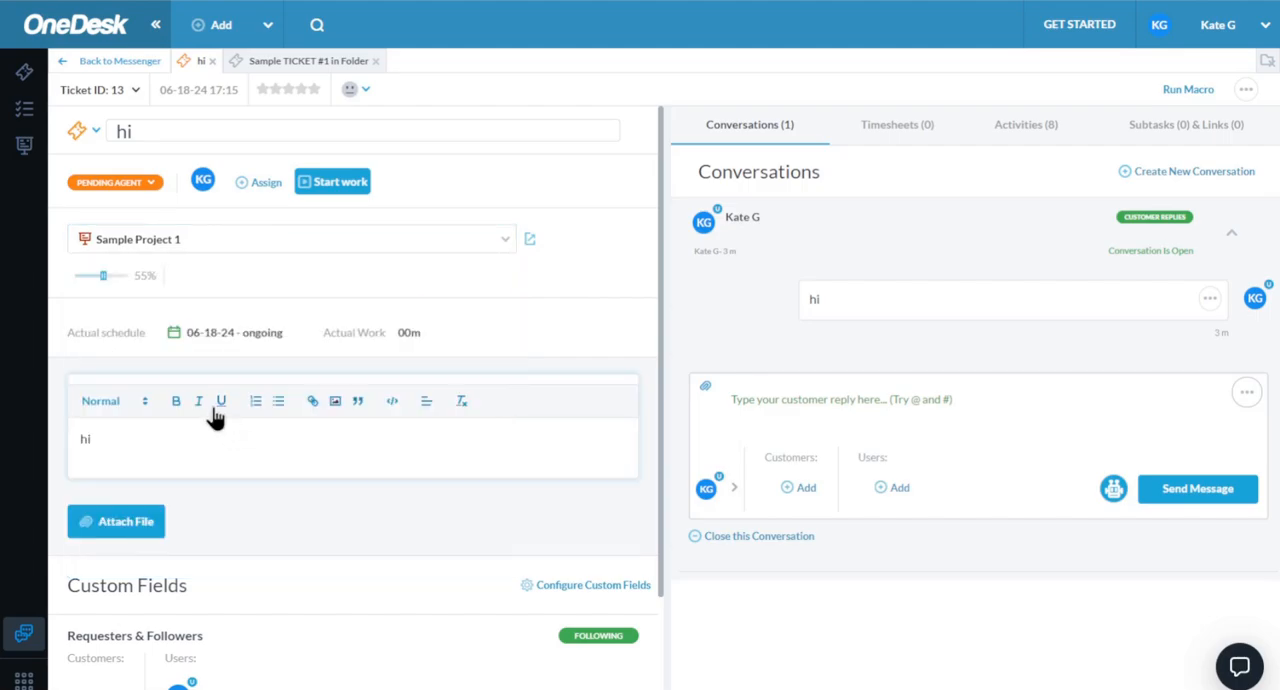
click(180, 248)
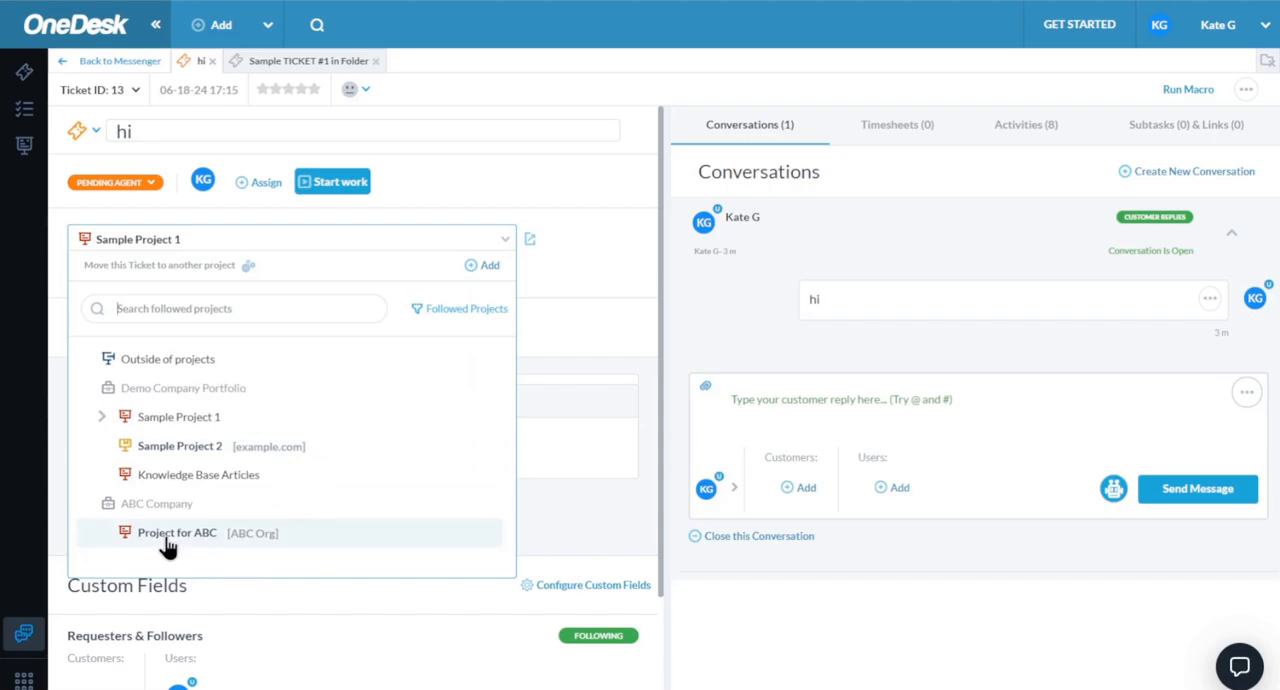
click(192, 422)
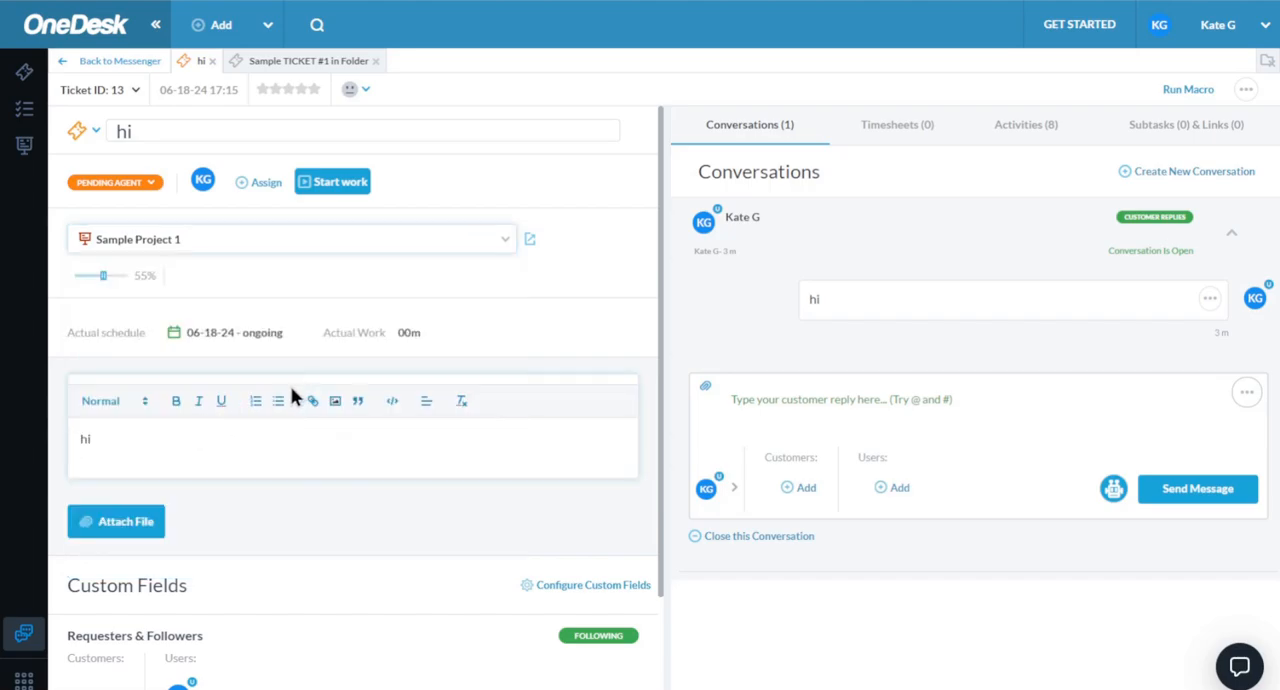
- Send the customer reply "example" in the ticket's conversation and dismiss the notice about conversation emails
scroll(300, 396, down, 2)
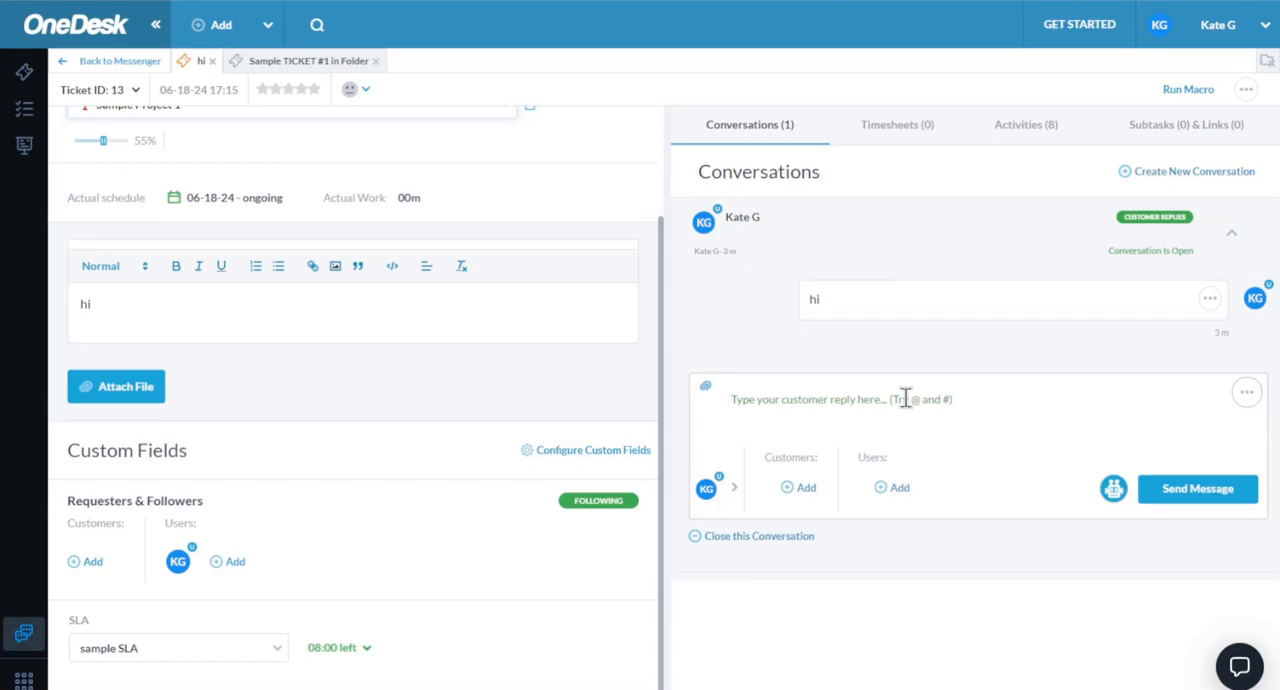
click(783, 397)
text(example)
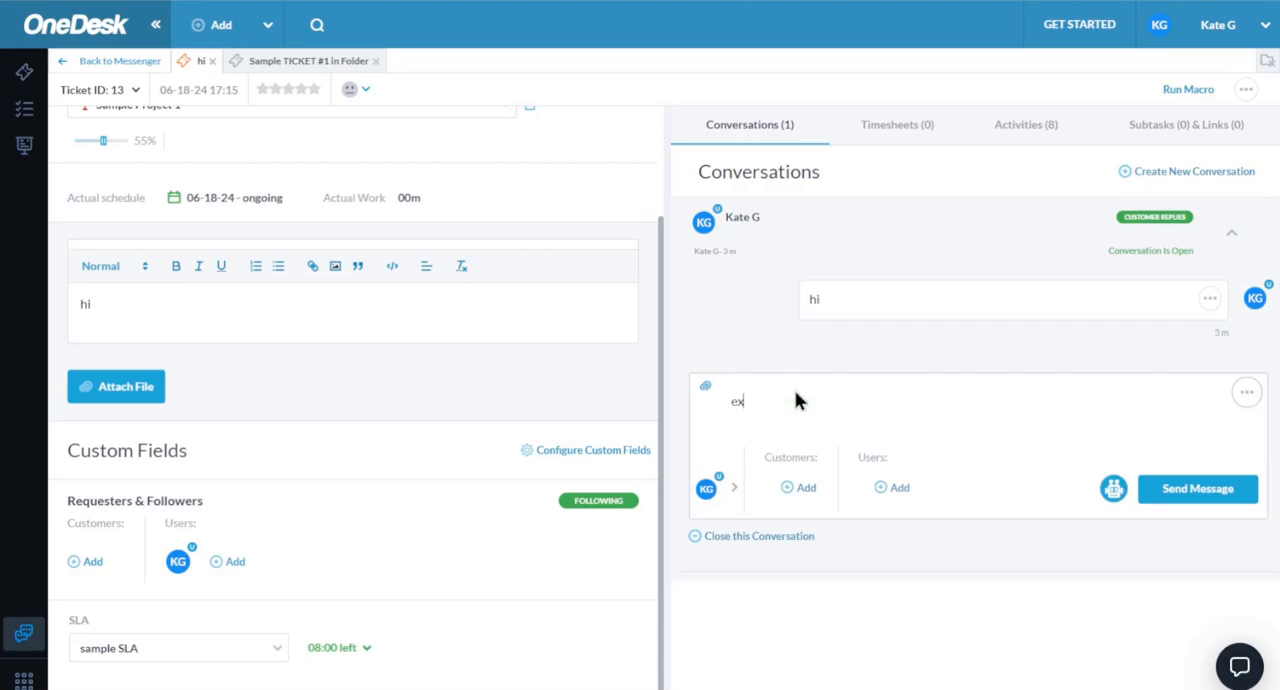
click(1195, 488)
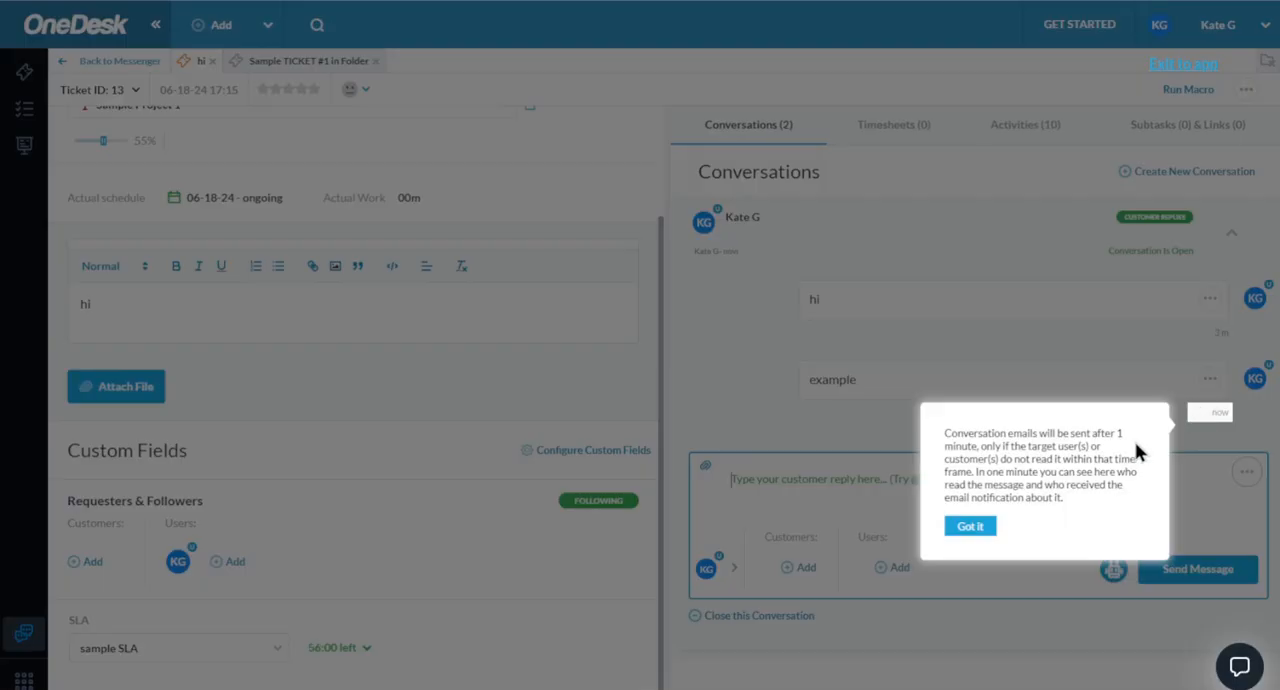
click(970, 527)
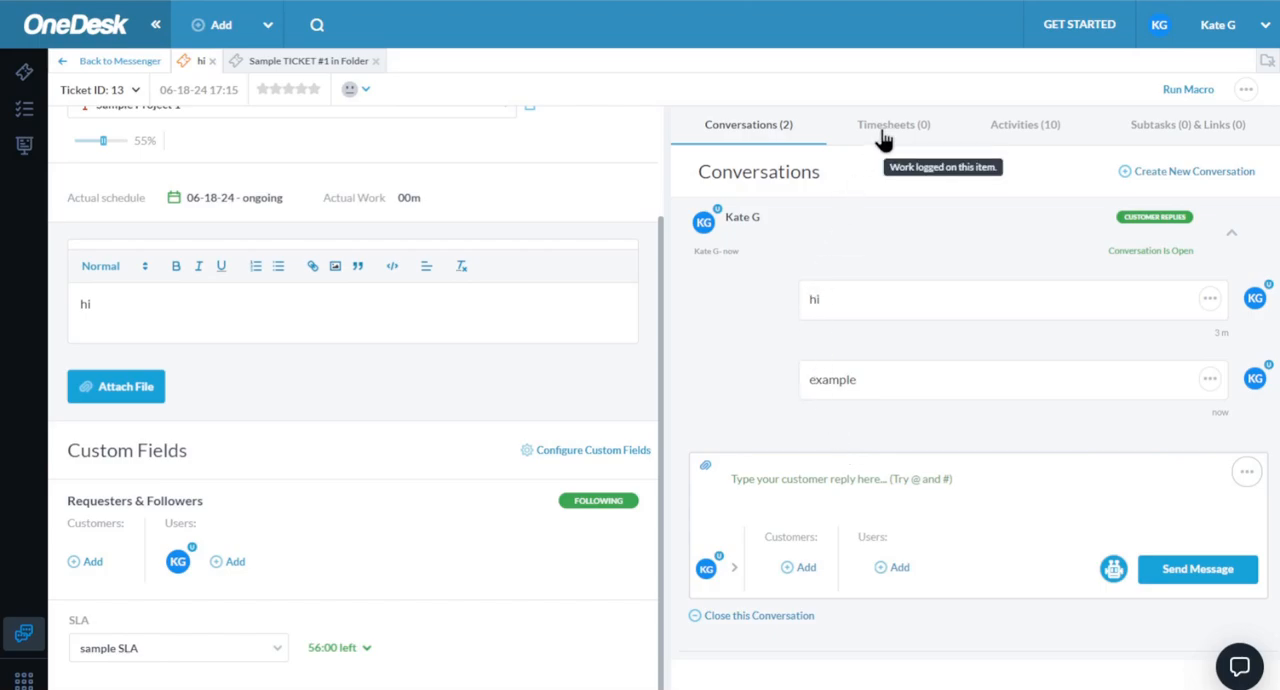
- Create an internal conversation on the ticket mentioning customer support with the message "hi team", and share Sample Project 1 with that team
click(1180, 173)
click(823, 230)
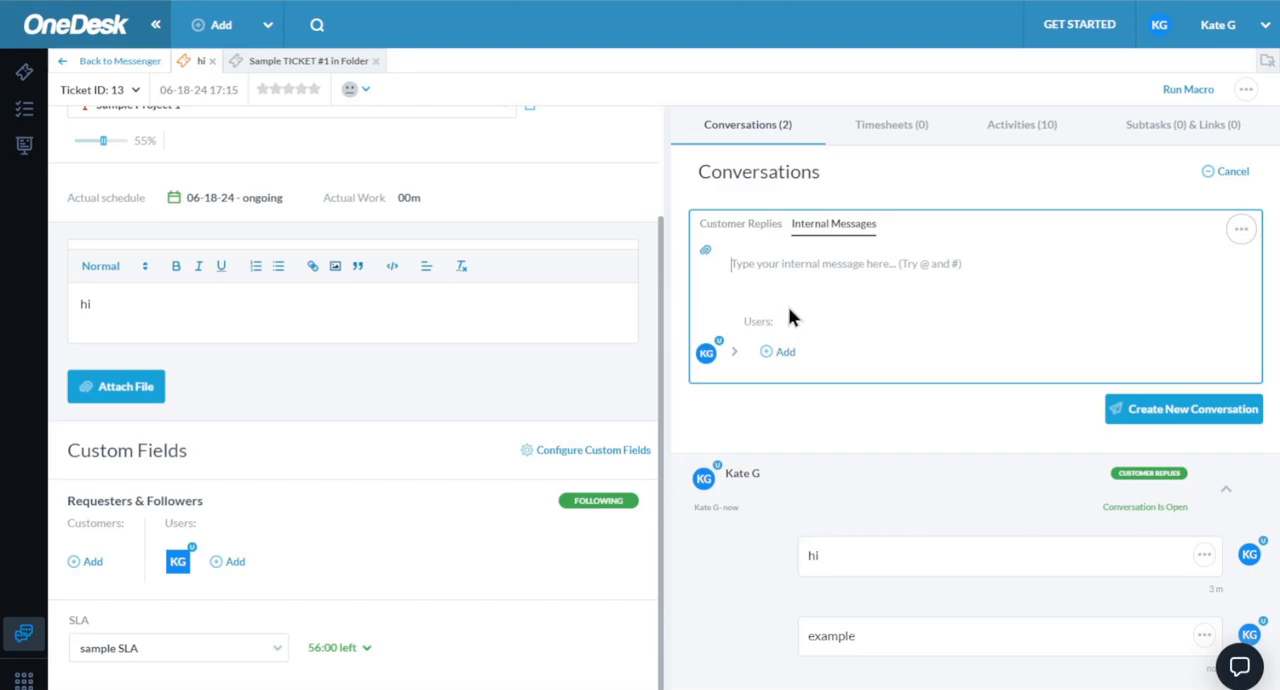
text(@)
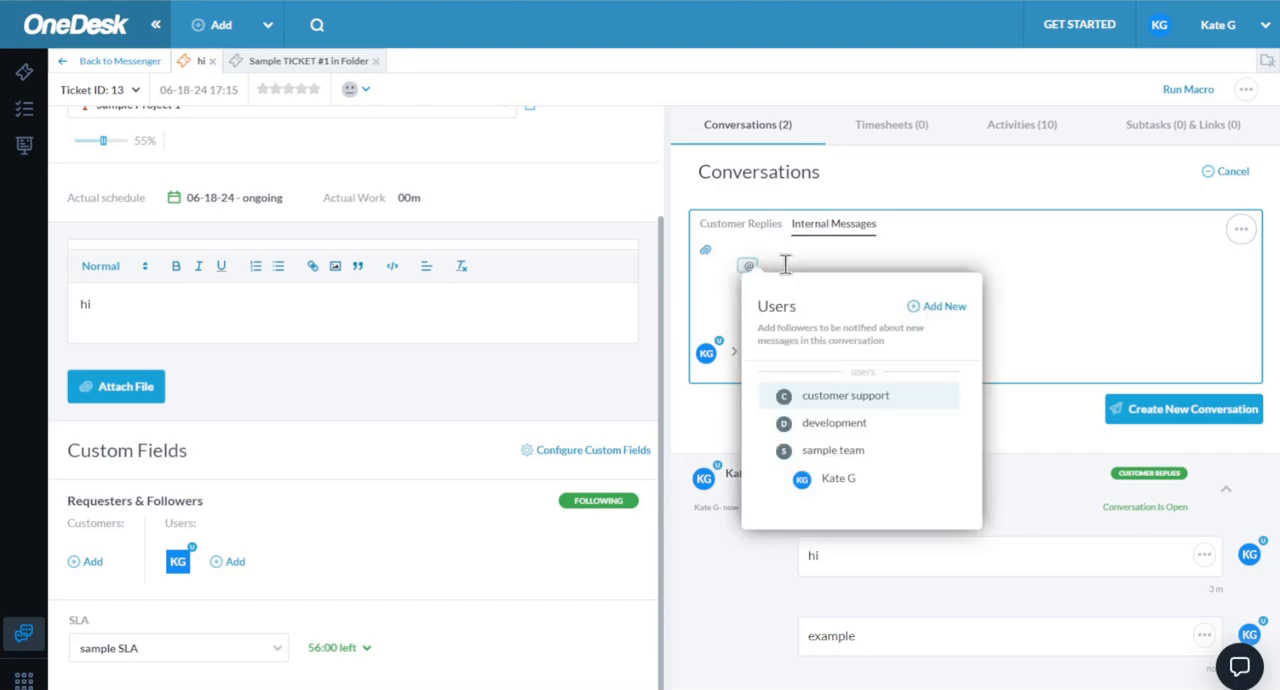
click(825, 395)
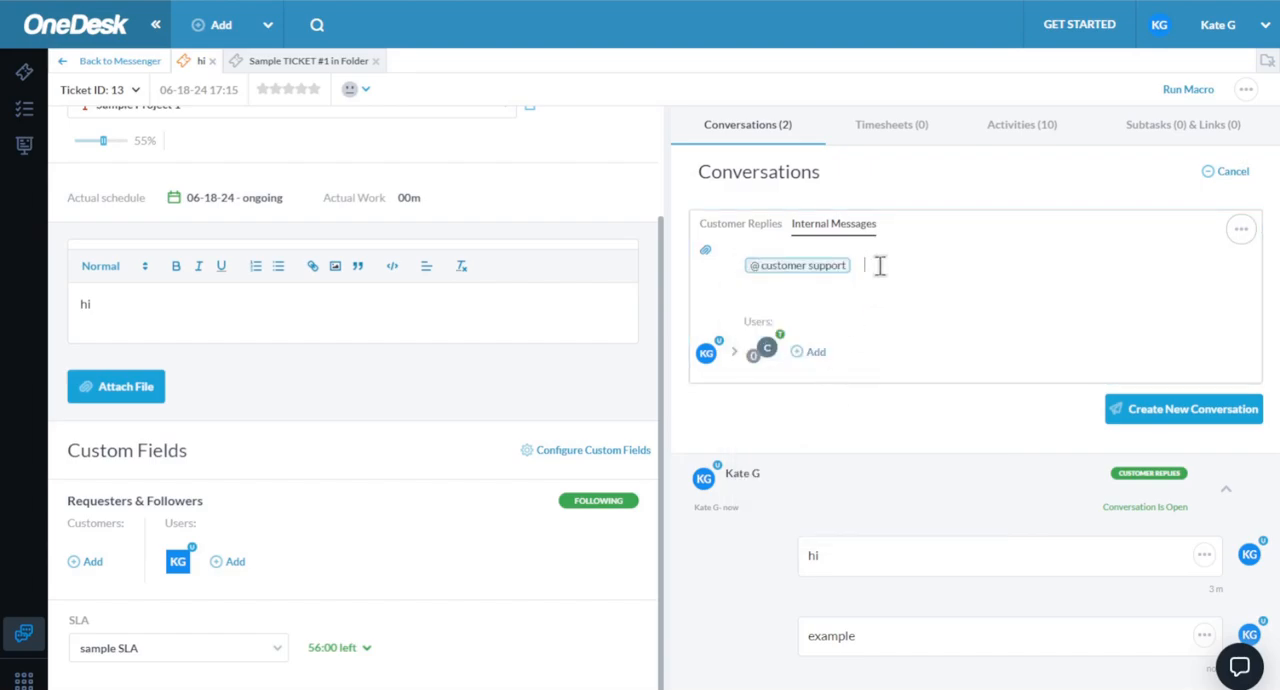
text(hi team)
click(1208, 410)
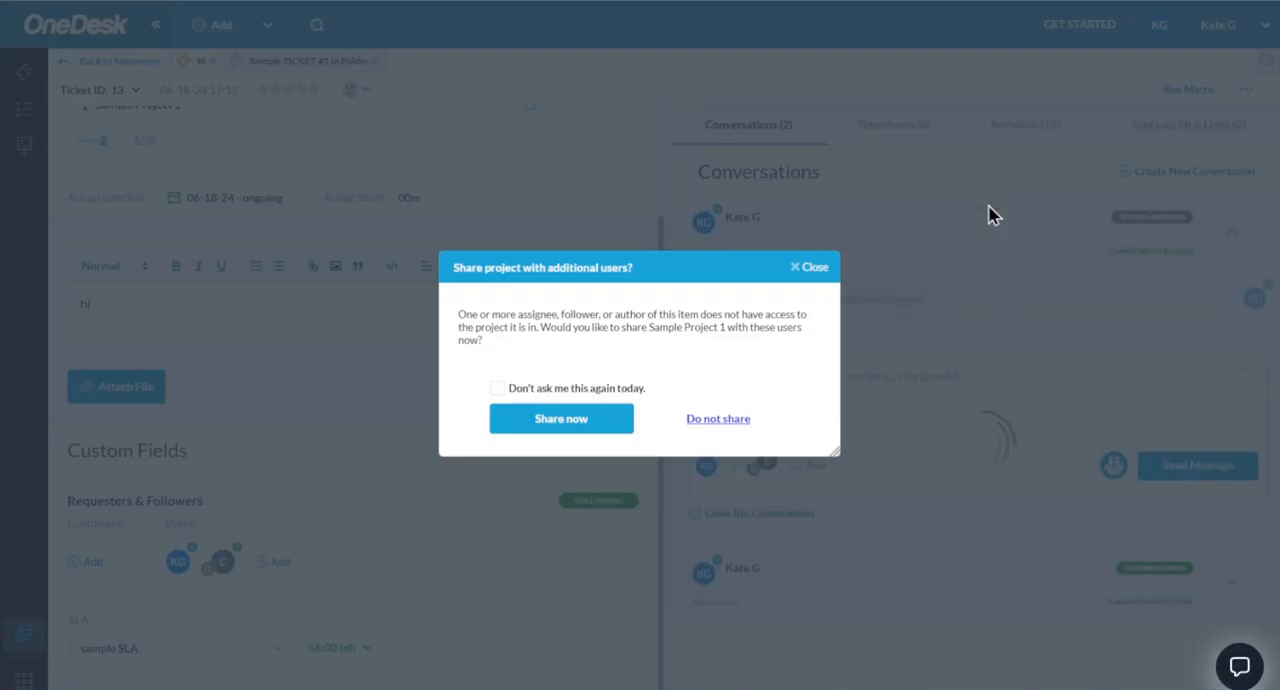
click(600, 421)
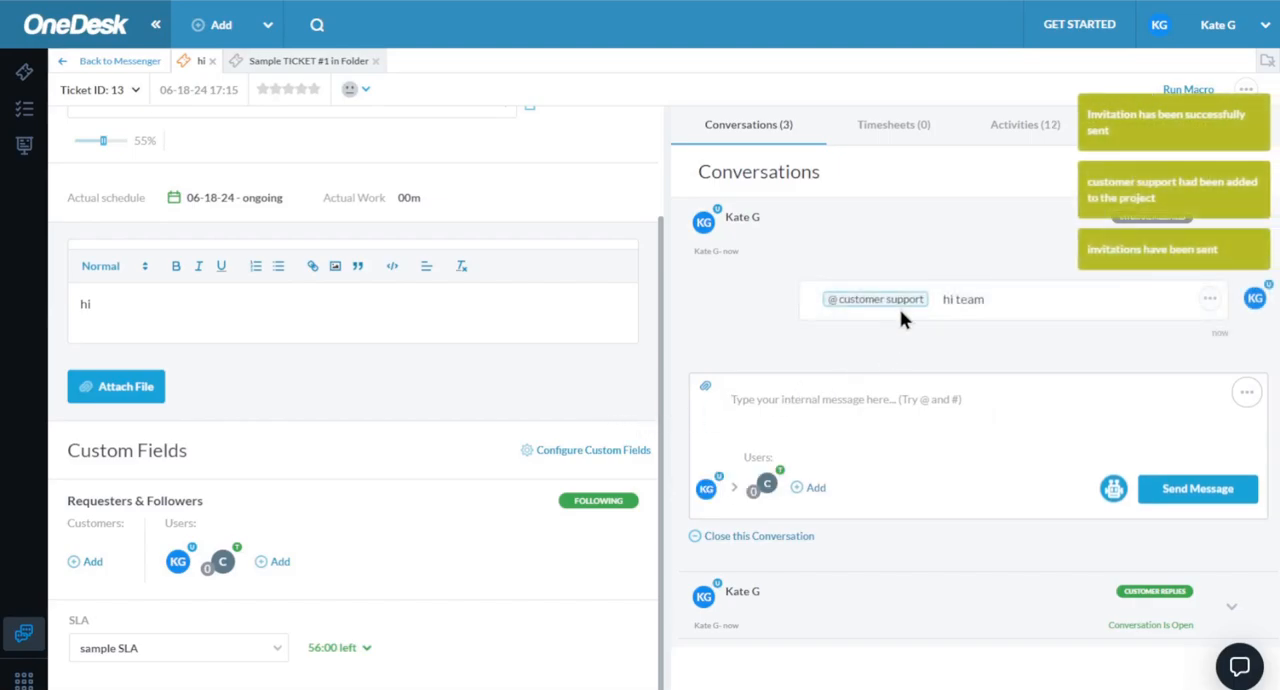
- Submit a billable timesheet for 1 hour of work on the ticket "hi"
click(906, 140)
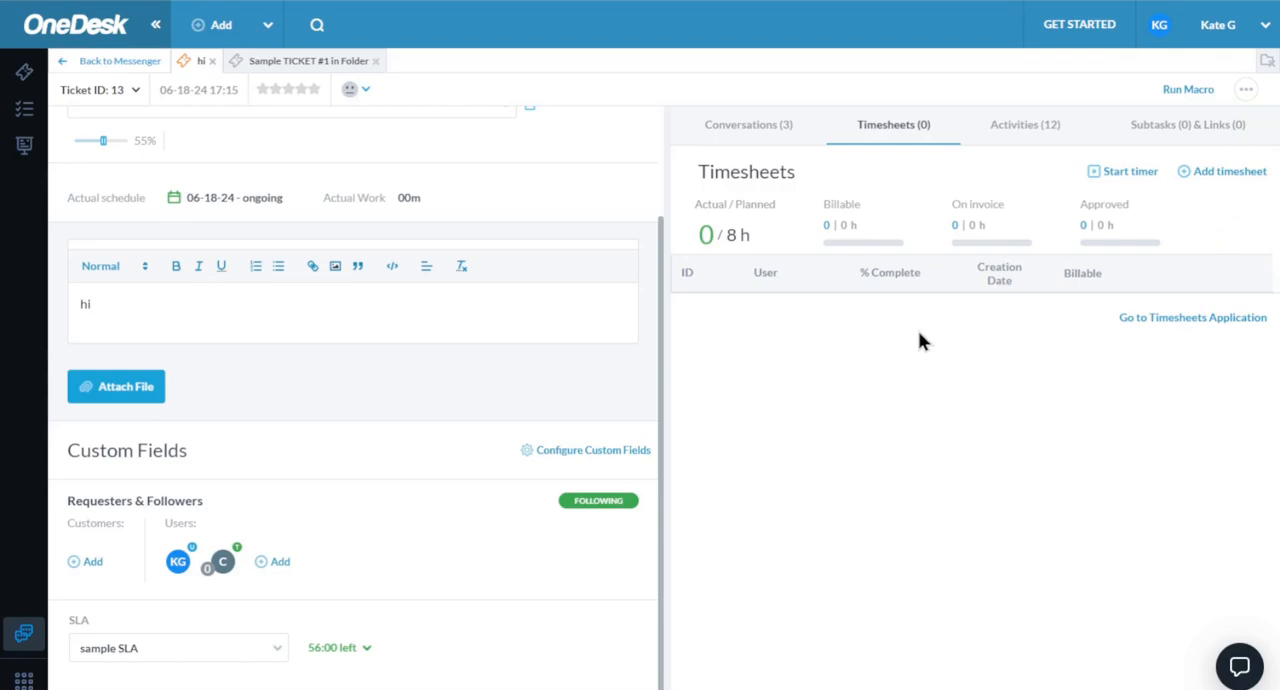
scroll(423, 366, up, 2)
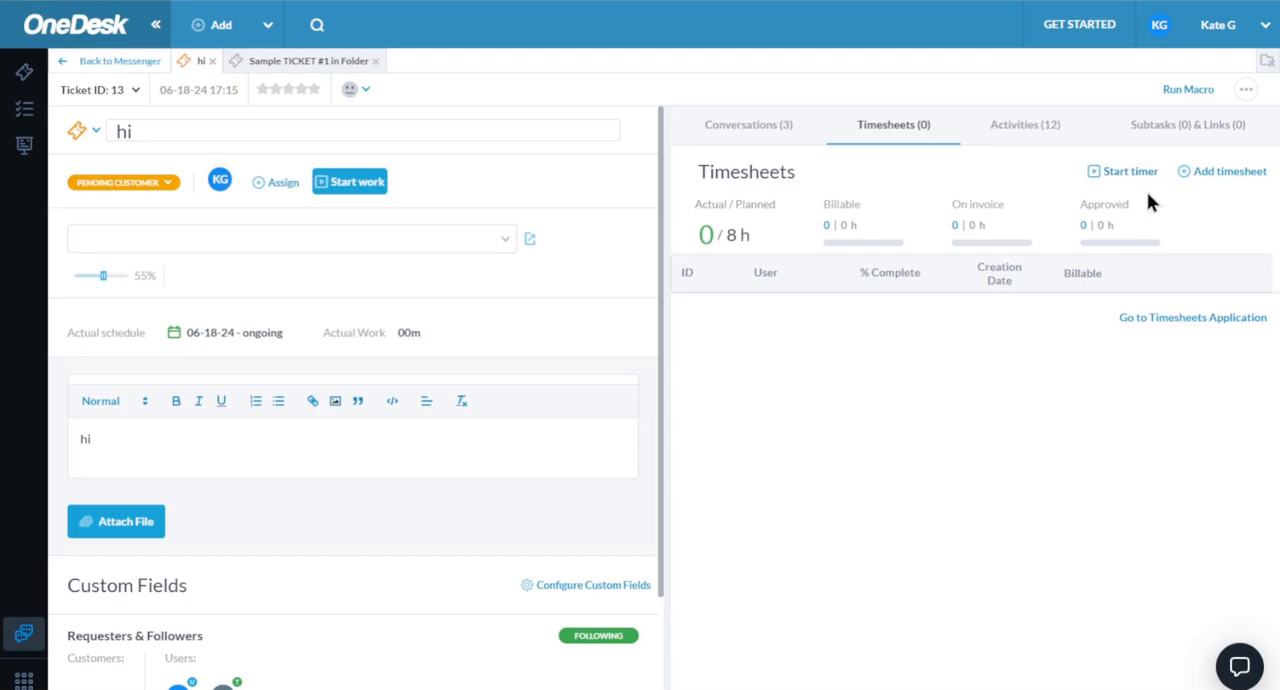
click(1230, 172)
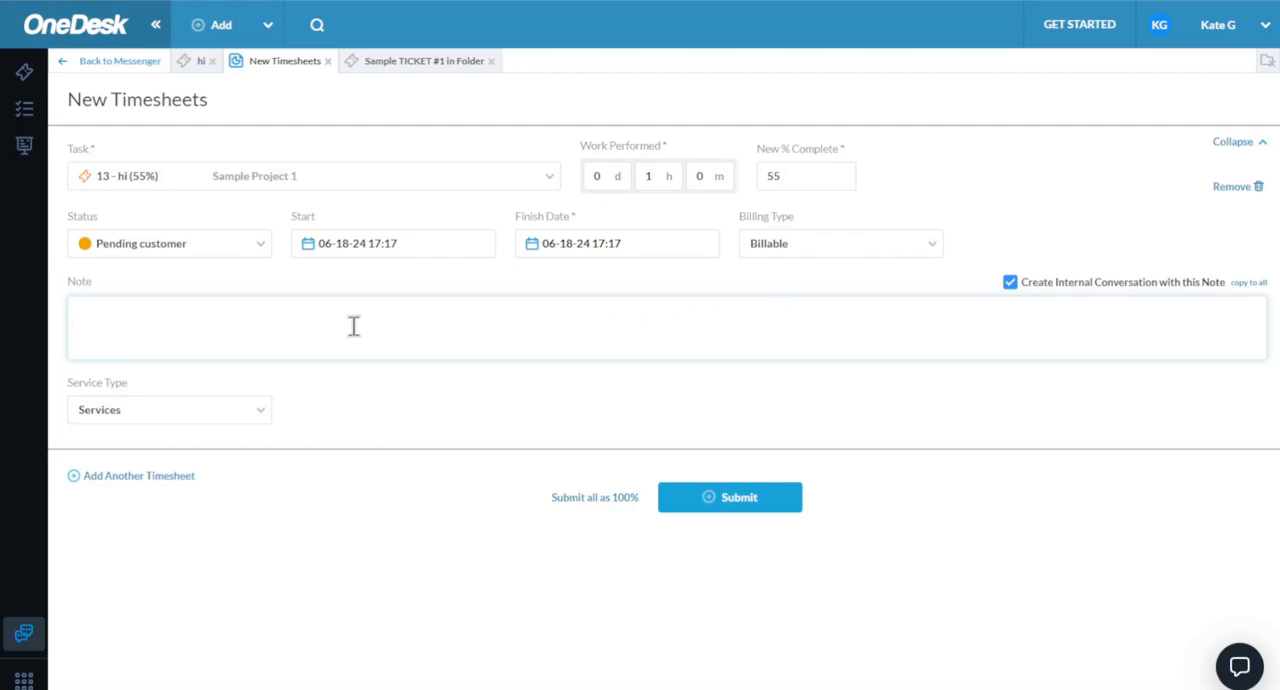
click(712, 499)
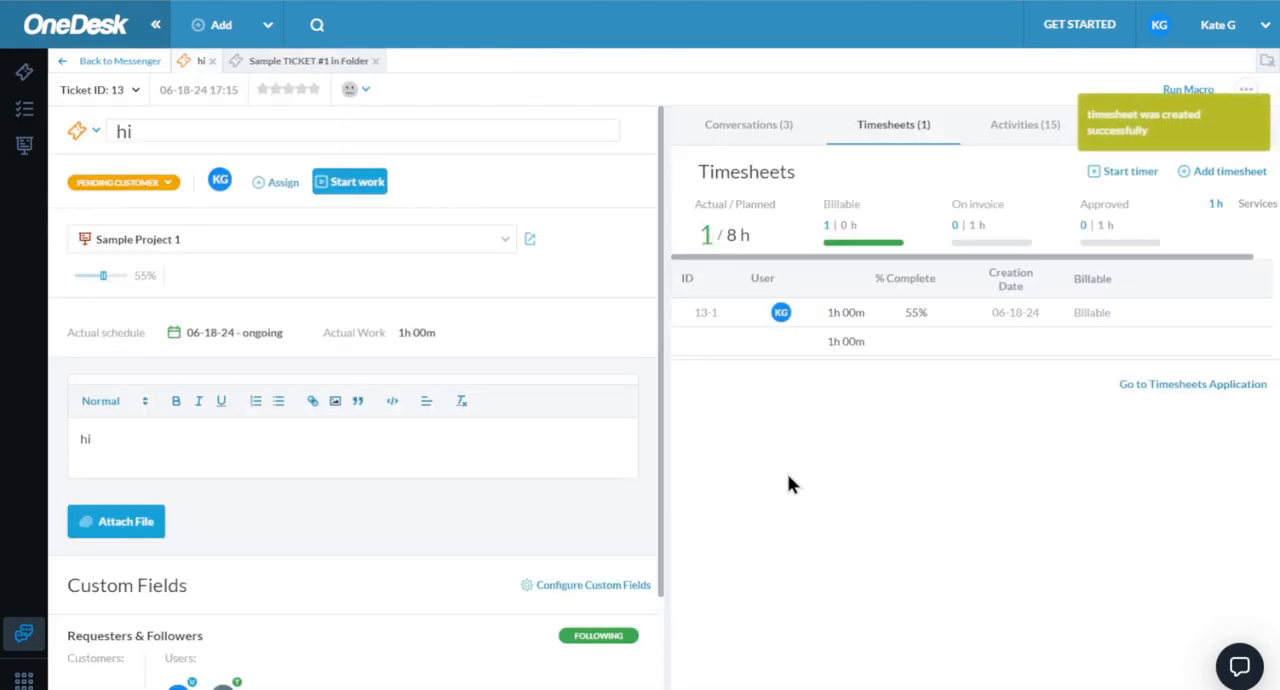
- Review the ticket's activities and create a subtask named "subtask" in Sample Project 1 with a two-star priority
click(1030, 135)
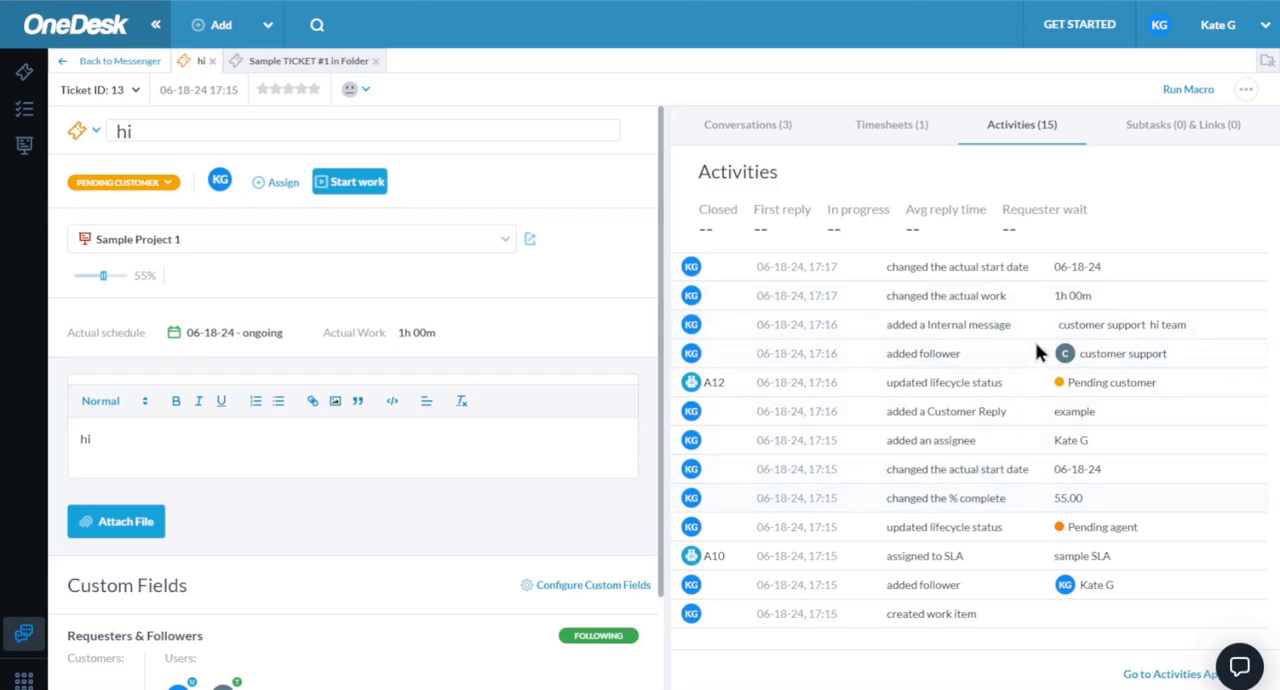
click(1175, 137)
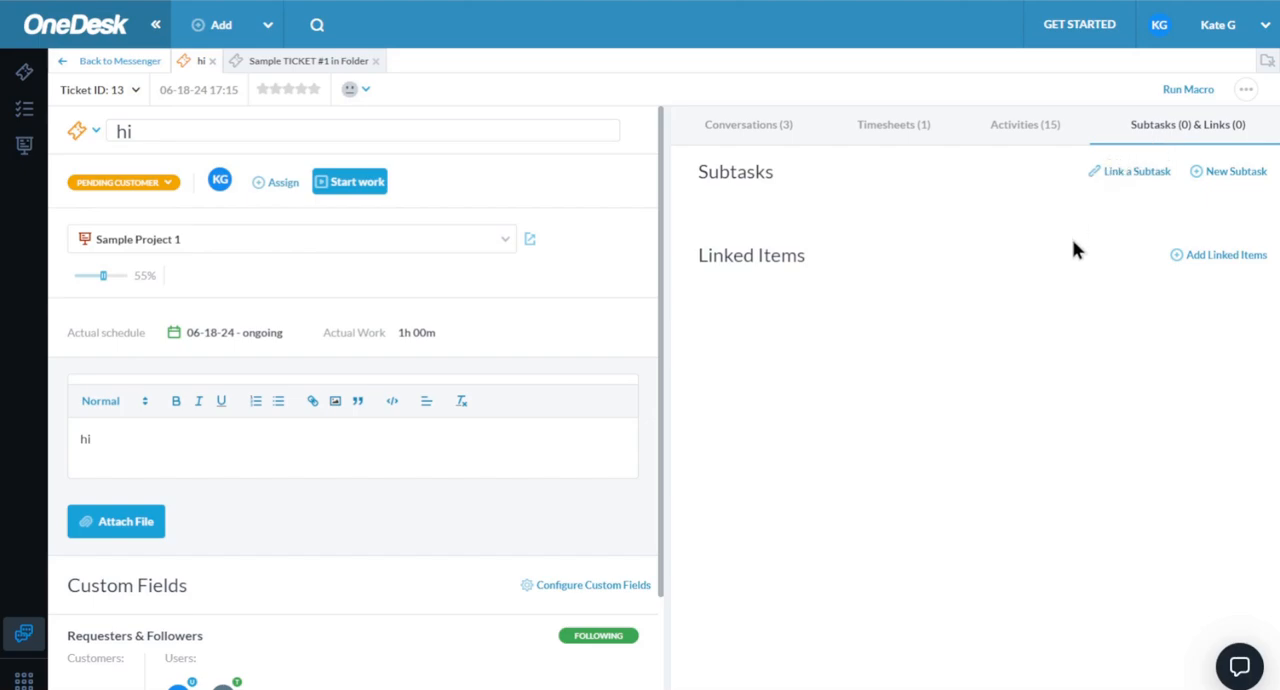
click(1228, 172)
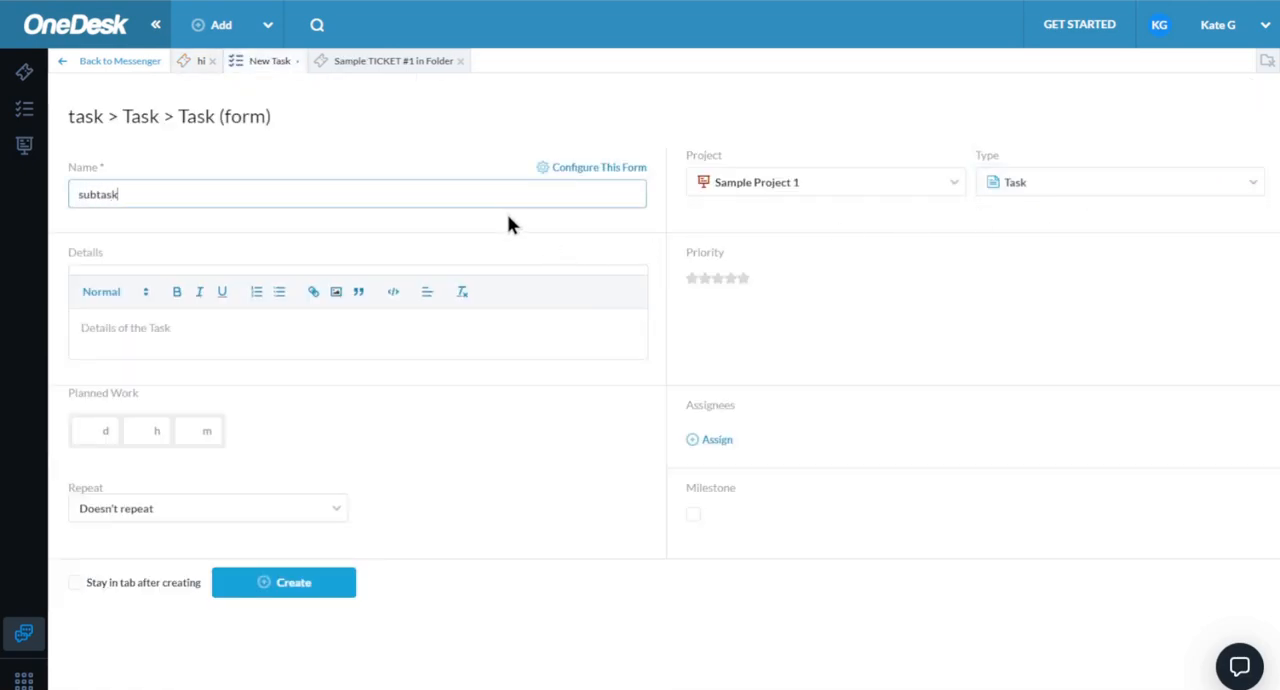
click(704, 281)
click(335, 585)
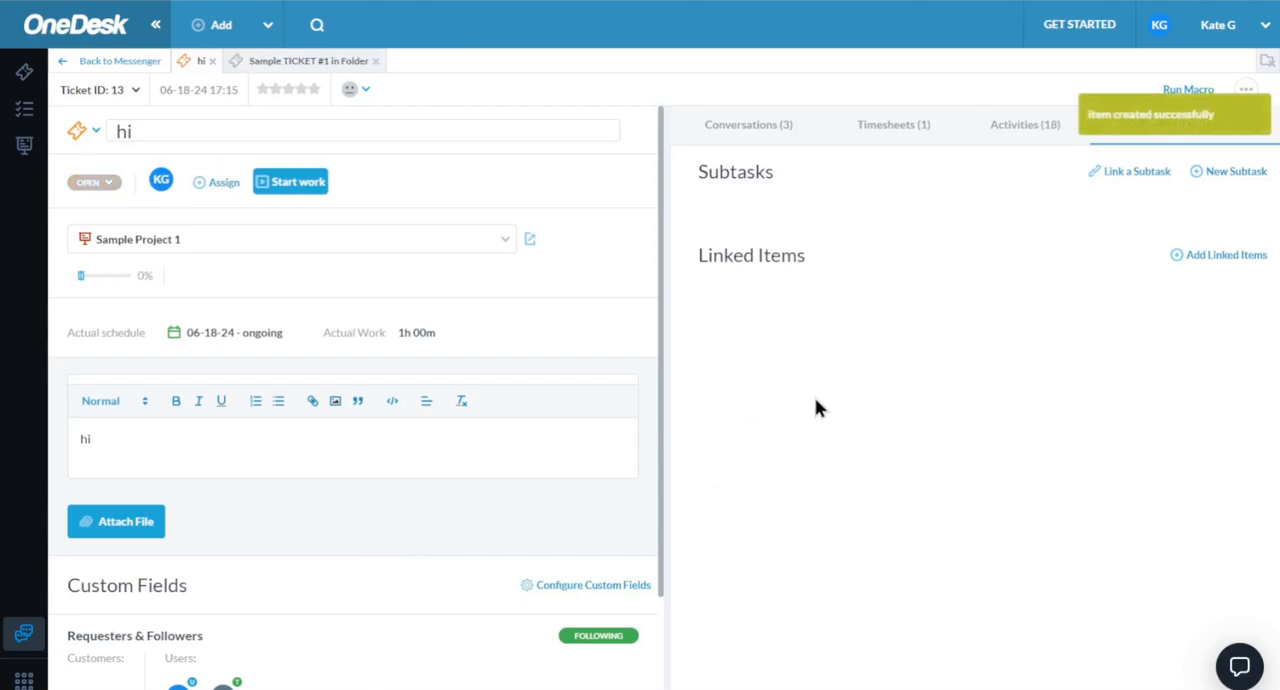
- Link the ticket to Sample TICKET #2 in Folder with the relation "is related to"
click(1219, 340)
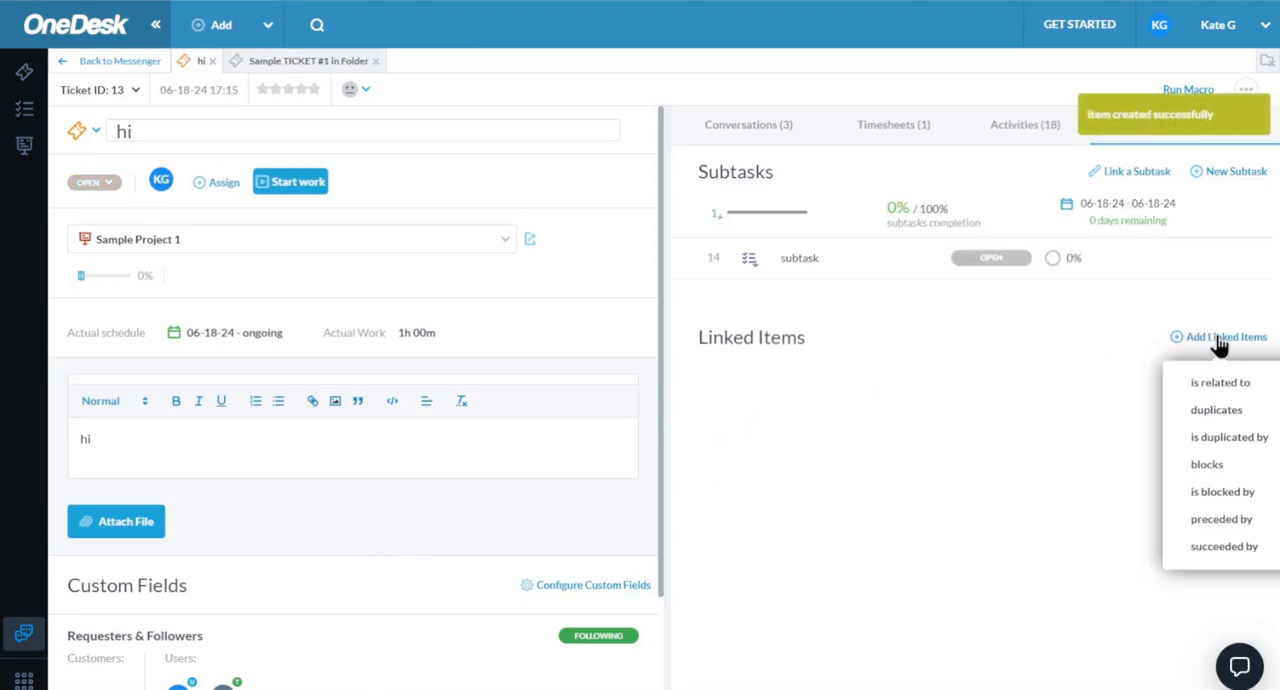
click(1220, 384)
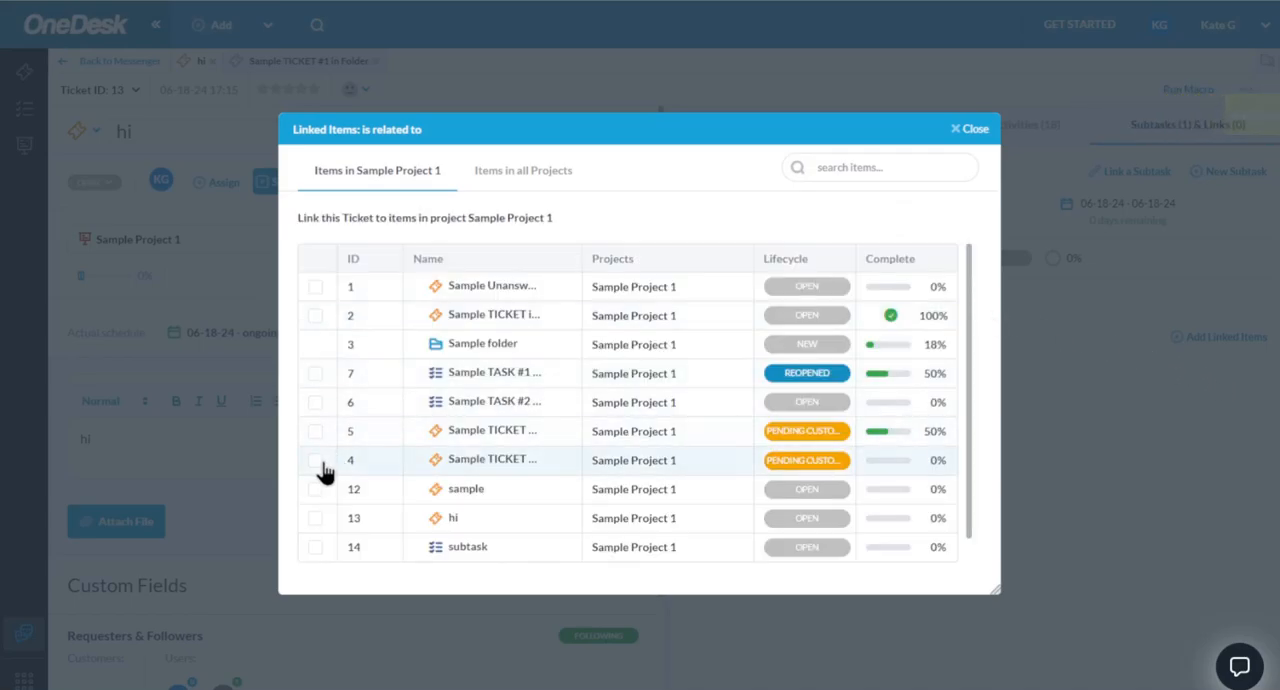
click(315, 460)
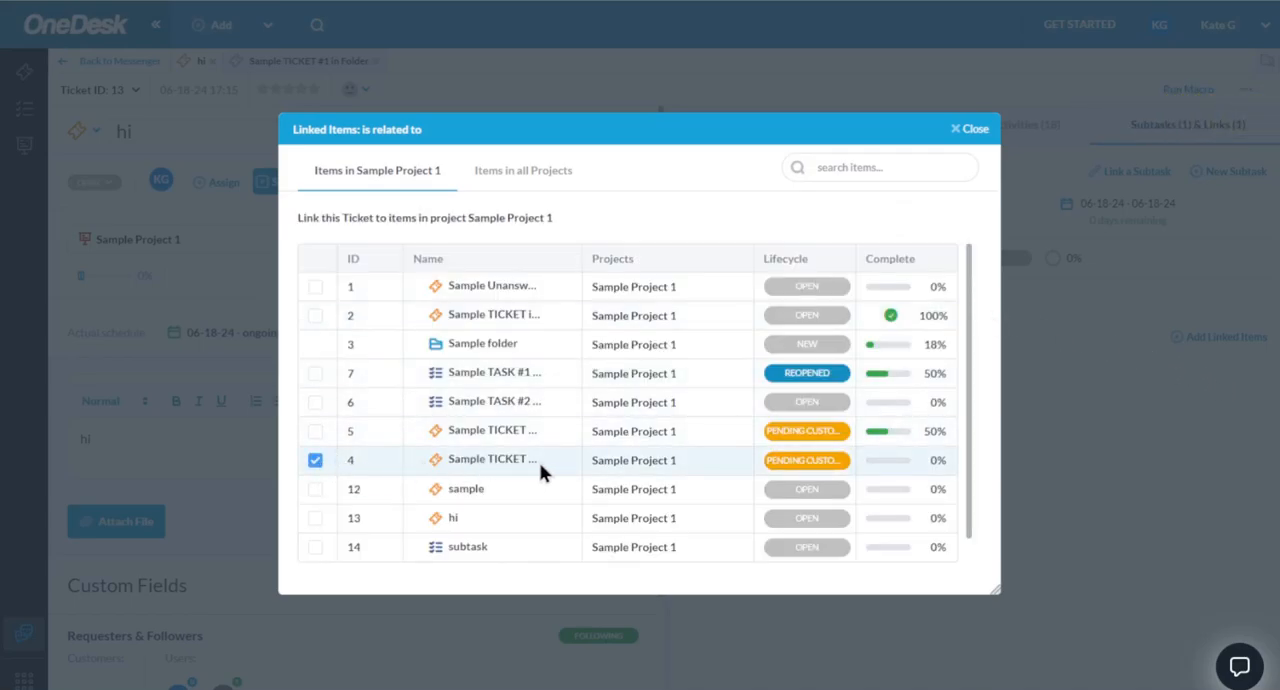
click(970, 130)
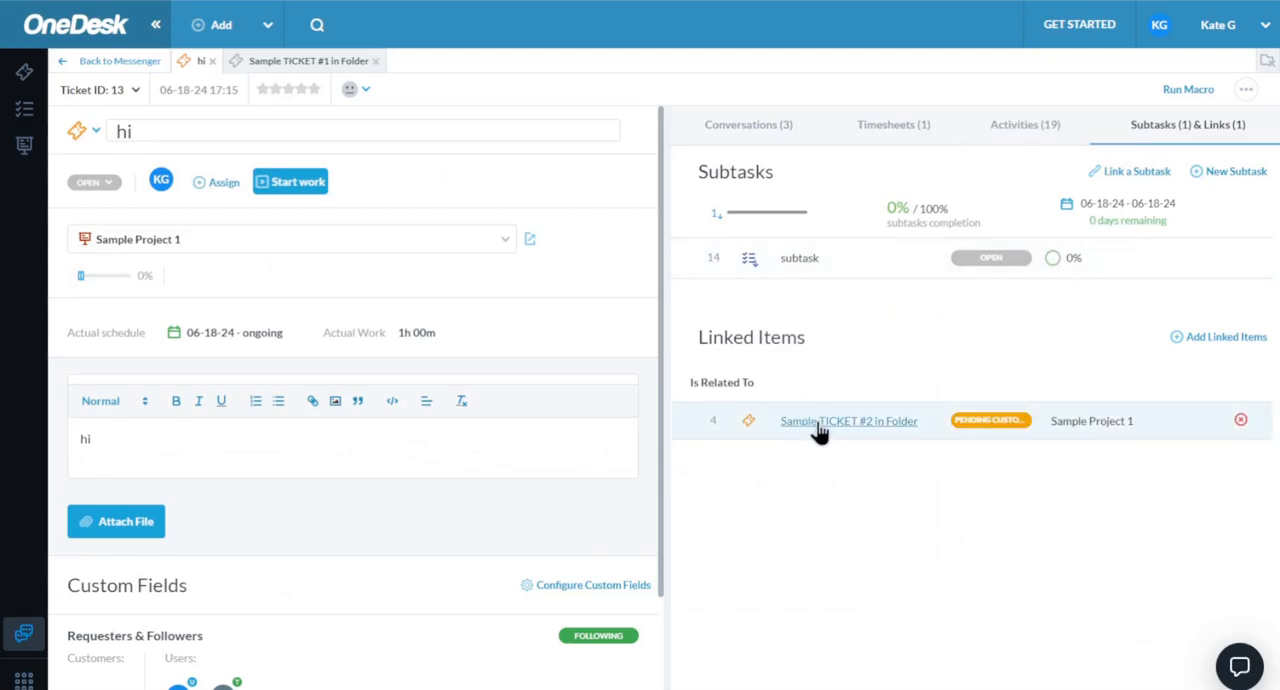
- Open the linked Sample TICKET #2 in Folder, check its linked items and return to the ticket "hi" from there
click(815, 424)
click(1152, 138)
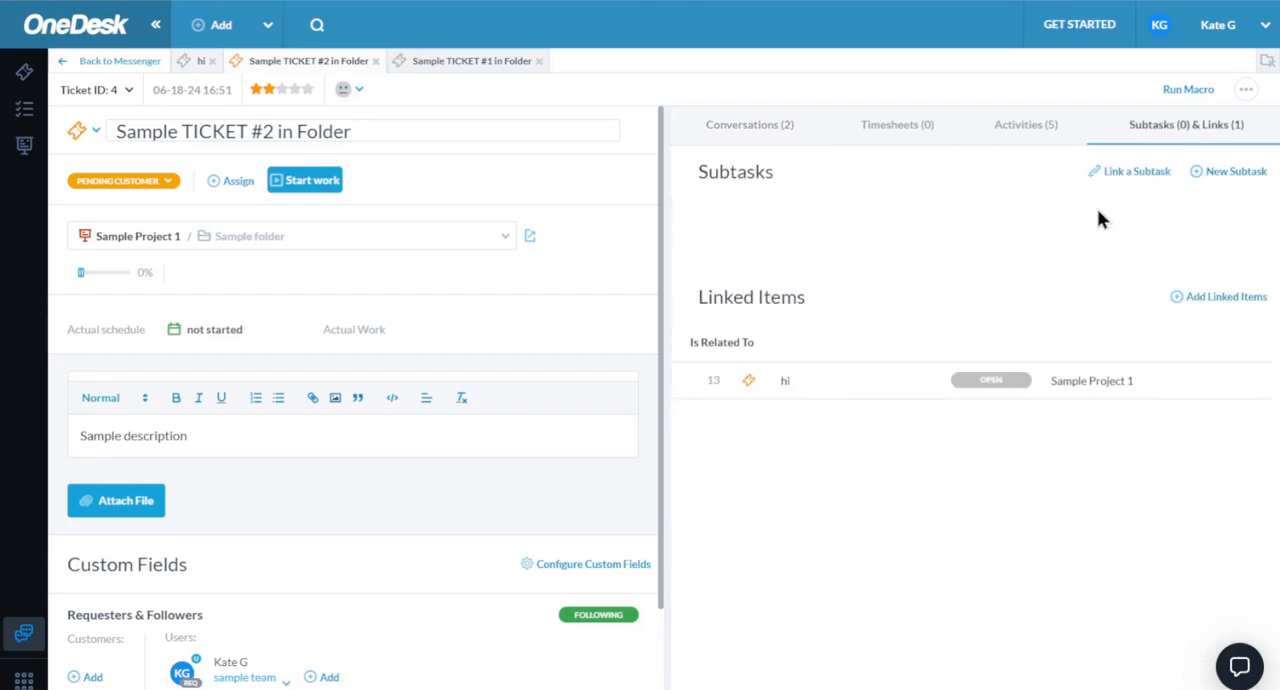
click(785, 383)
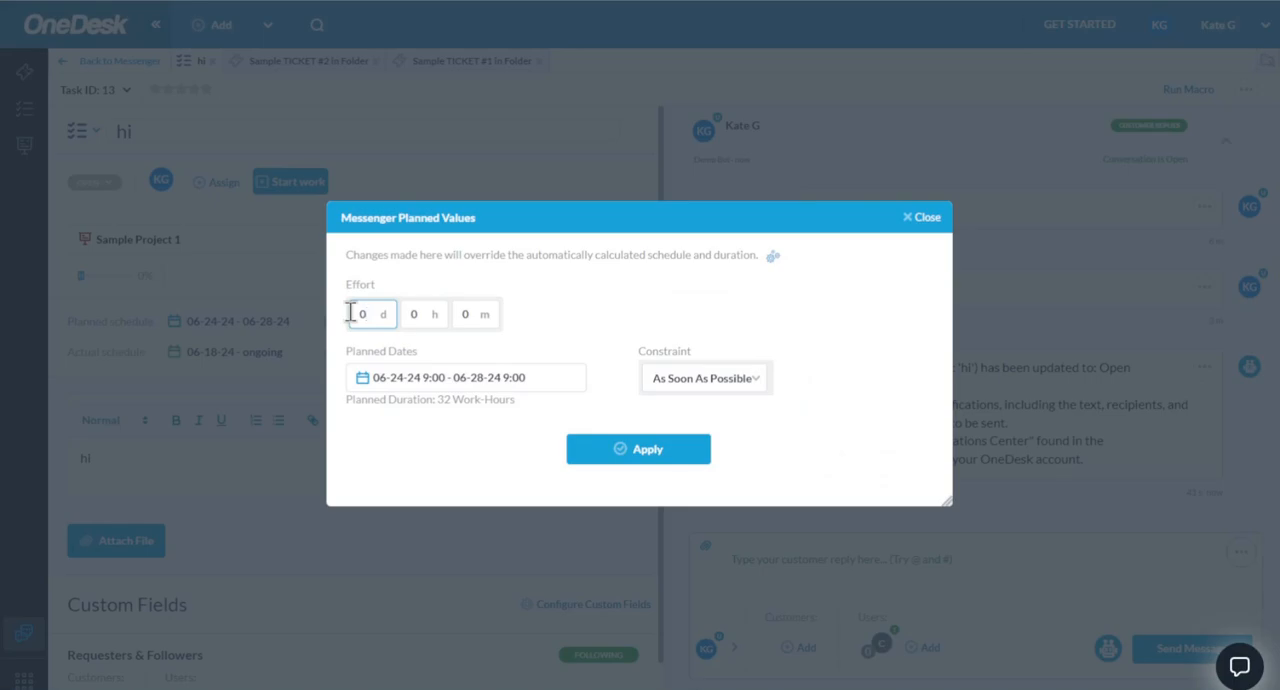
- Convert the ticket "hi" to a task and enter a planned effort of 5 hours
key(Tab)
key(Tab)
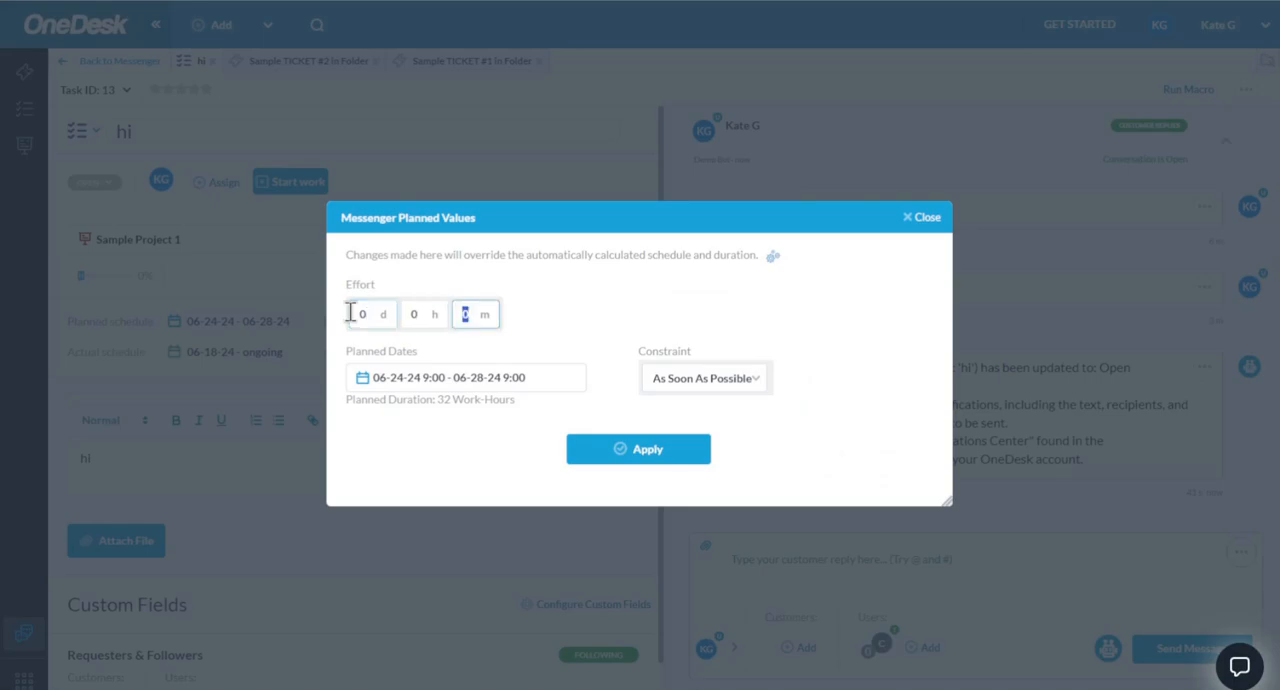
click(413, 314)
text(5)
key(Tab)
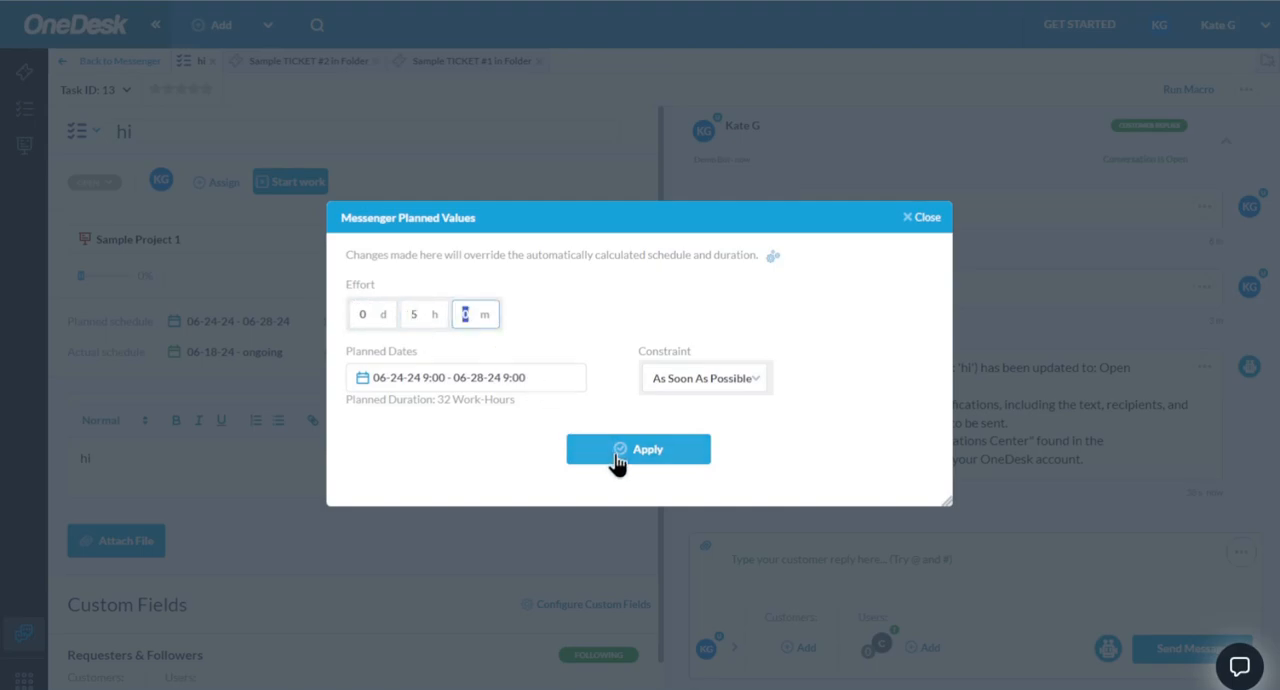
- Check the planned dates, set the task's scheduling constraint to Must Start On and apply the planned values
click(433, 385)
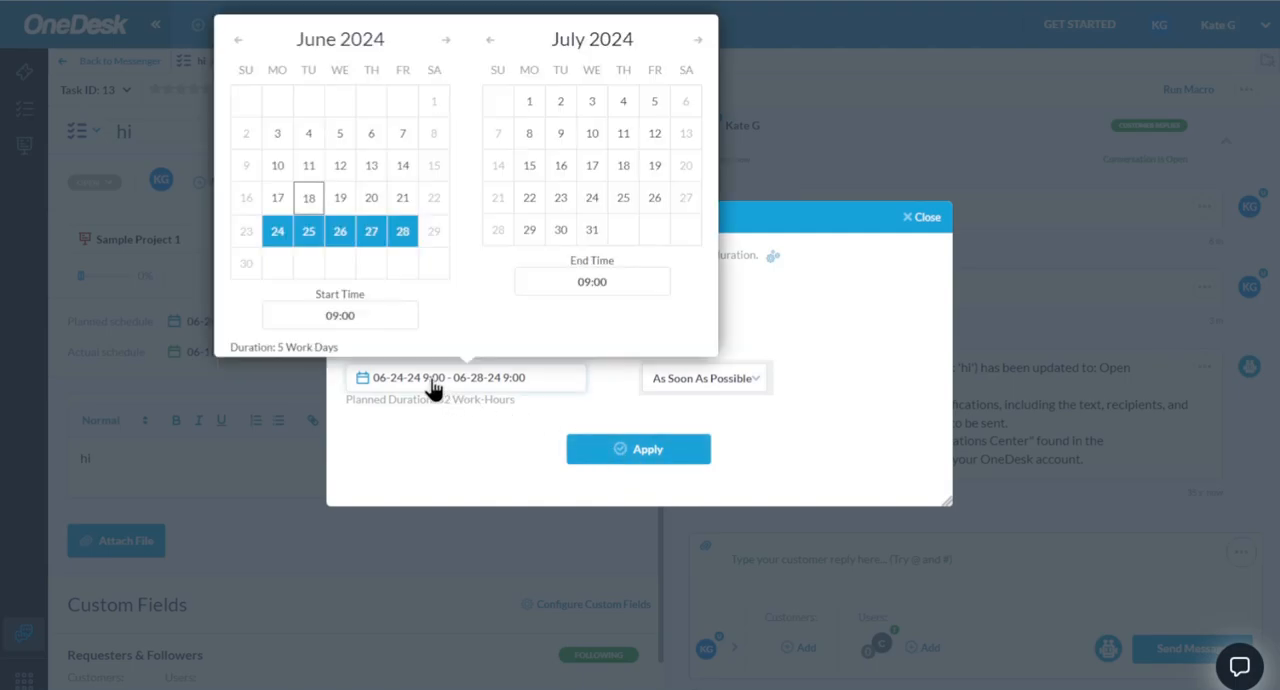
click(495, 435)
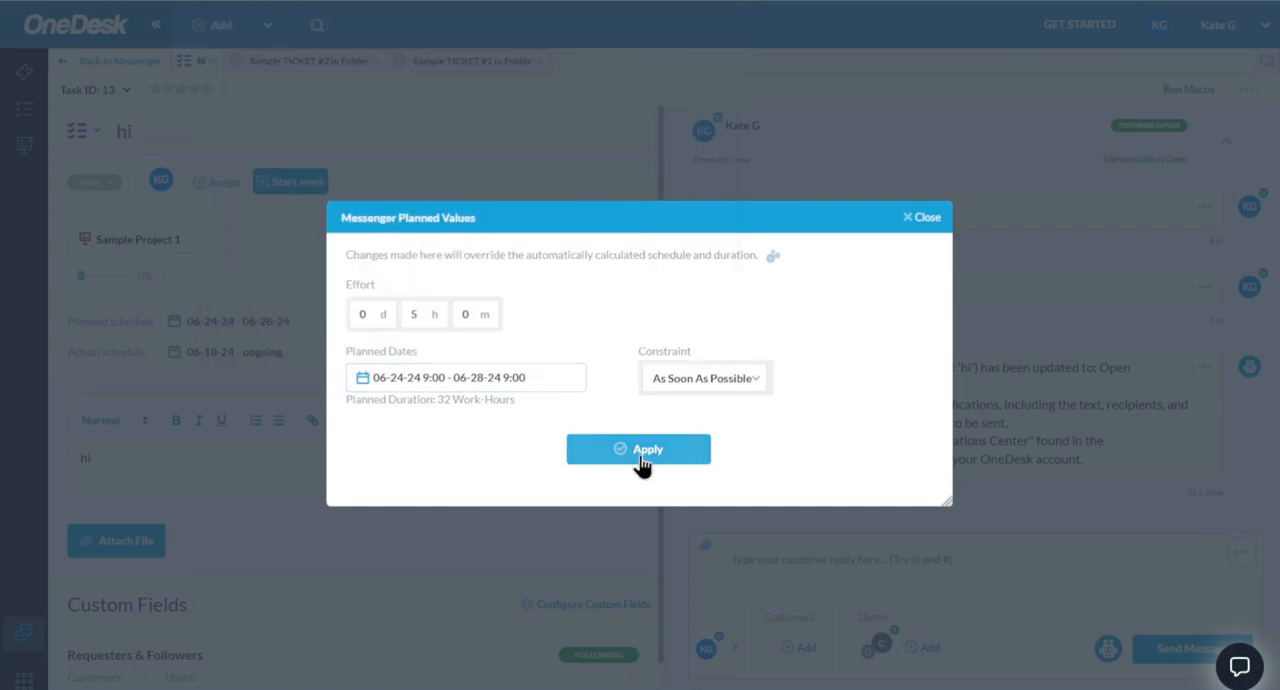
click(681, 395)
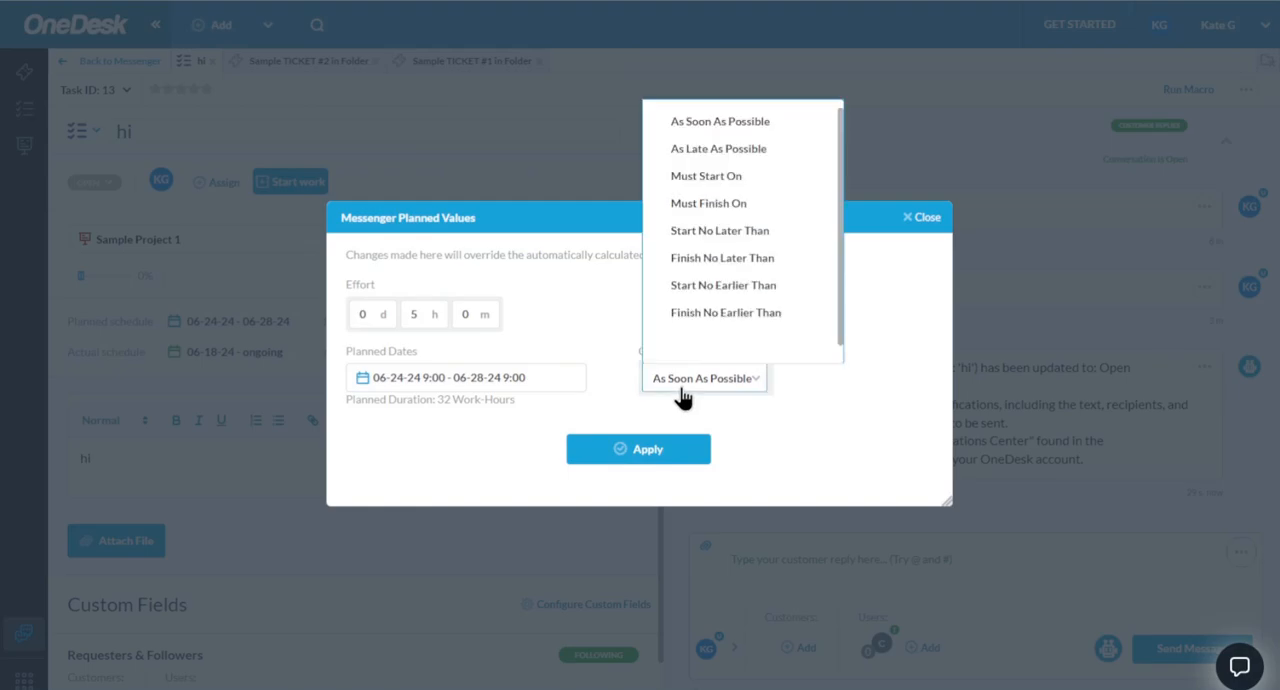
click(712, 177)
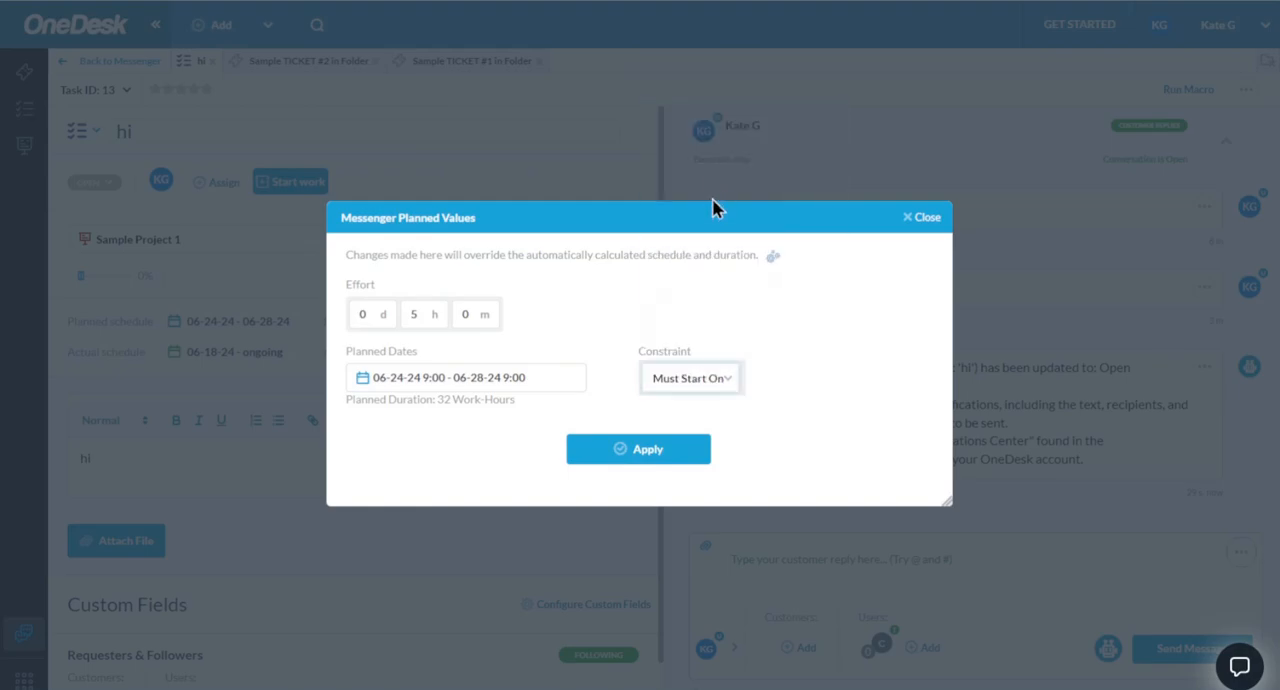
click(621, 455)
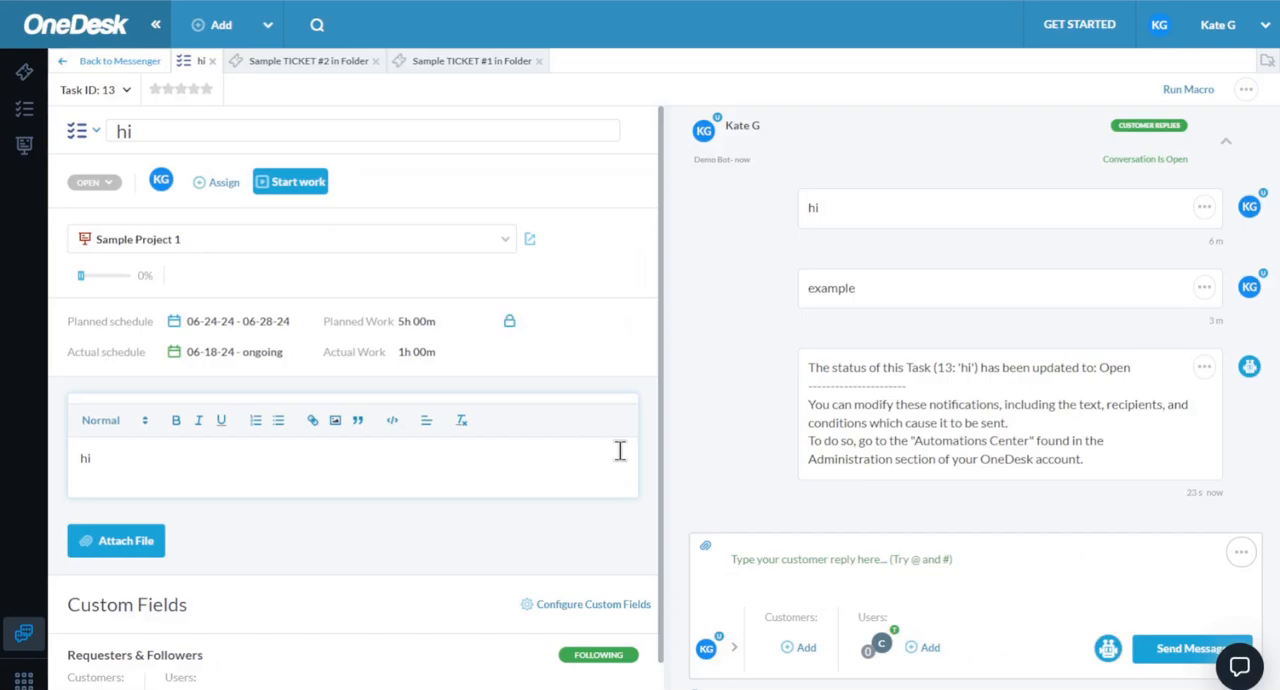
- Go to the tasks view and create a task named "sample" in Project for ABC
mouse_move(509, 328)
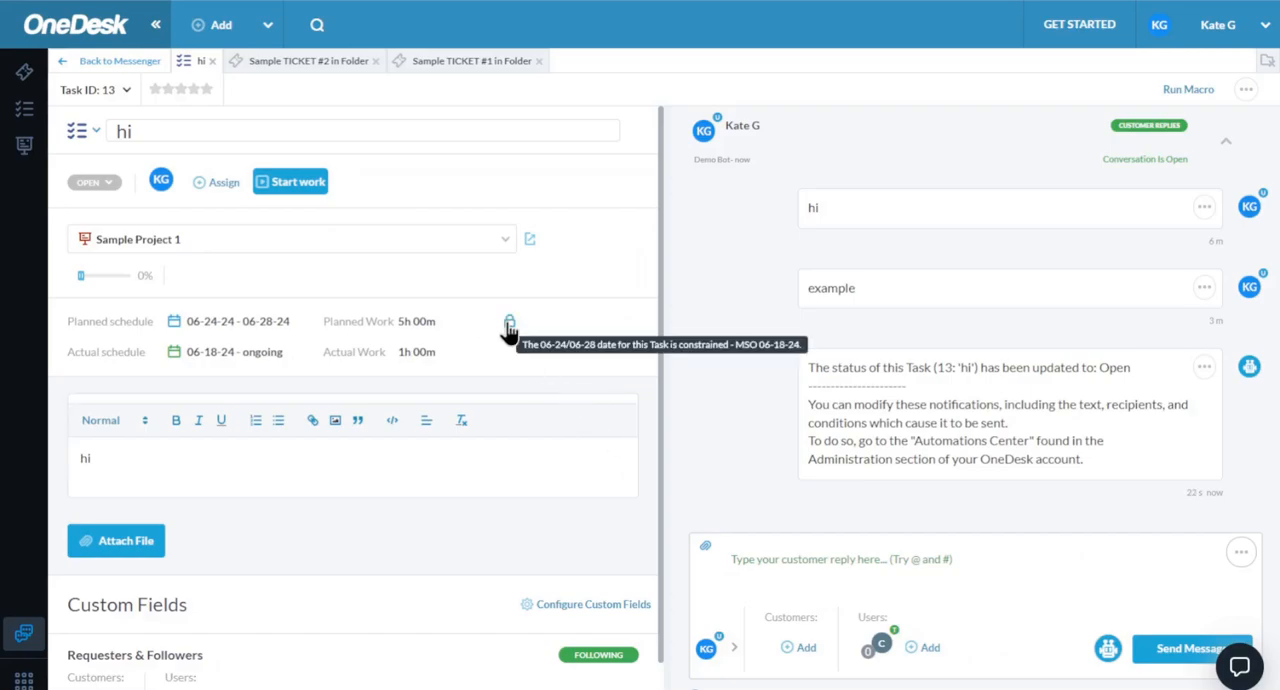
click(24, 108)
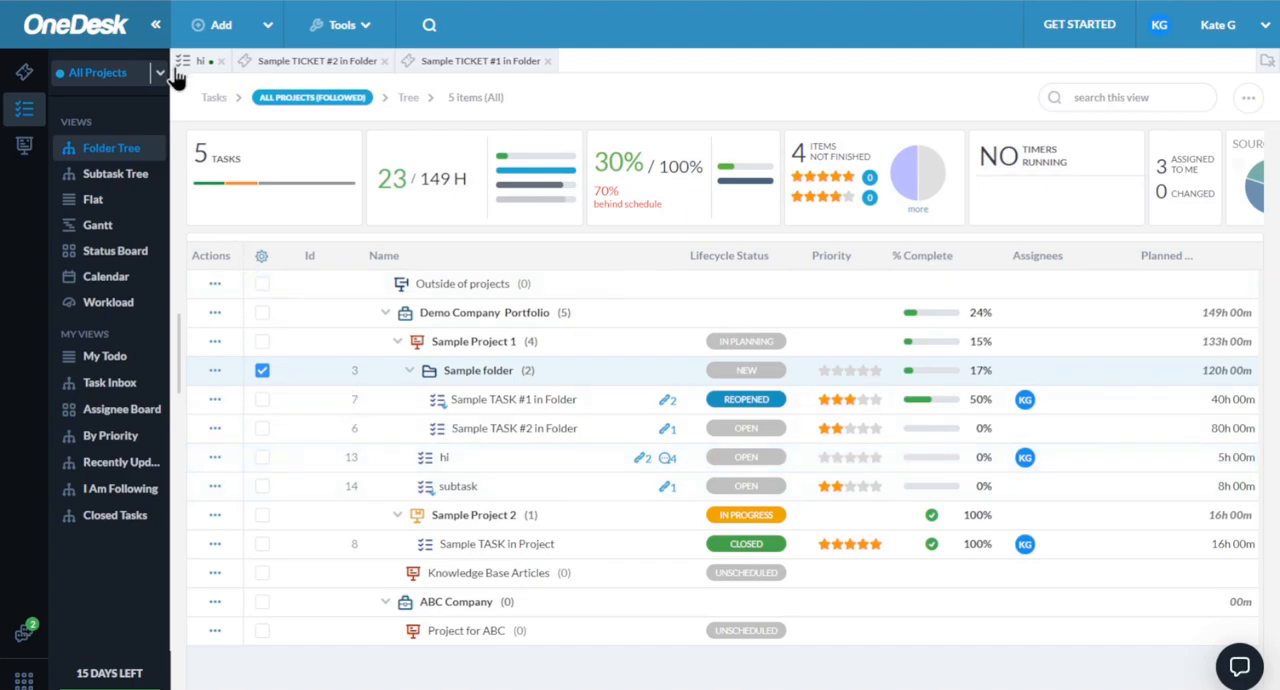
click(221, 28)
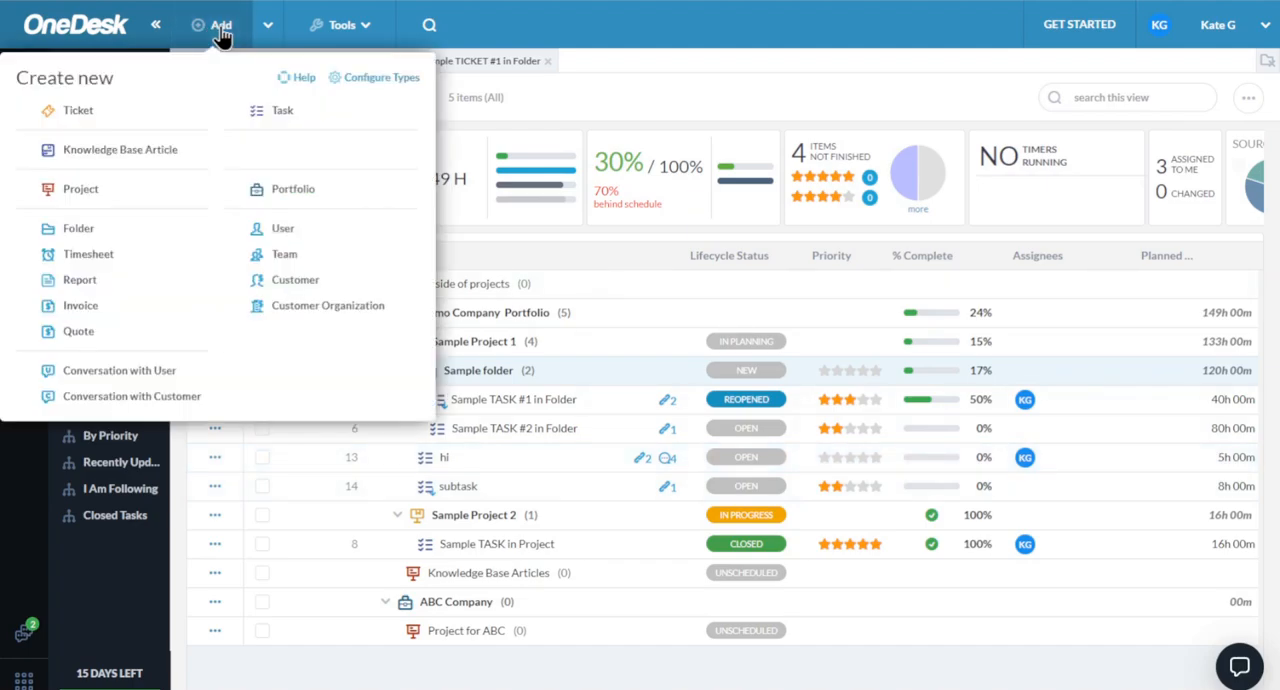
click(283, 112)
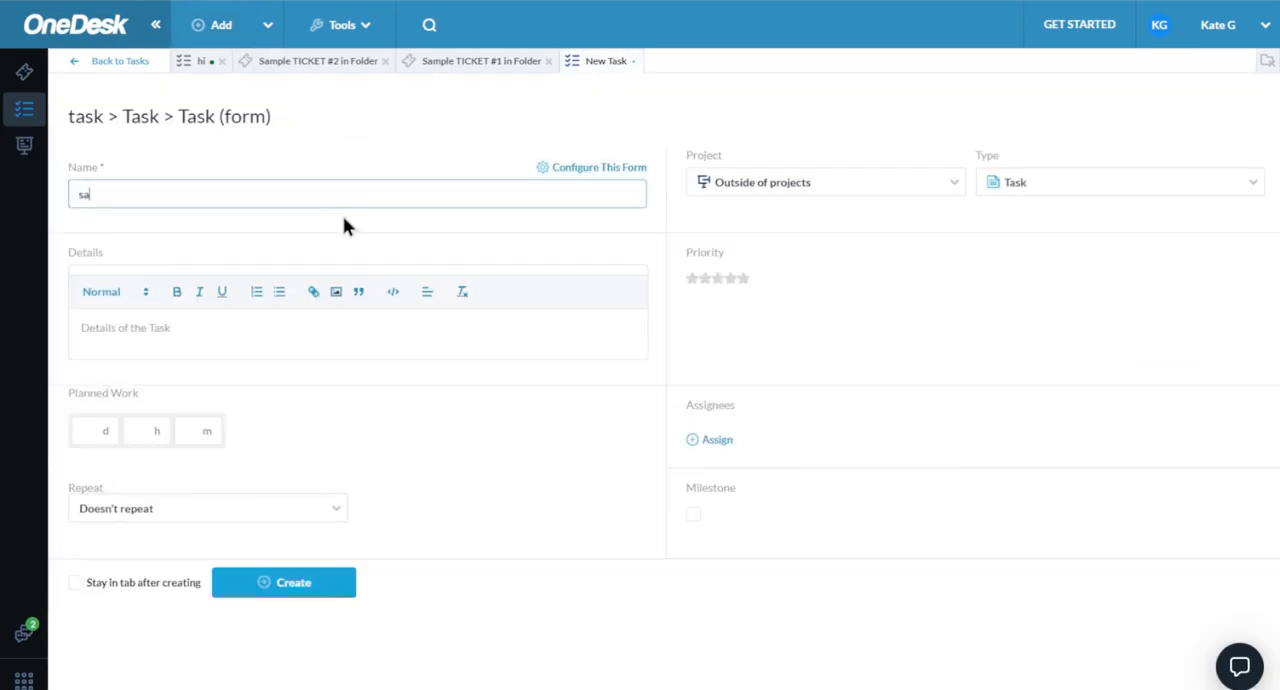
click(850, 185)
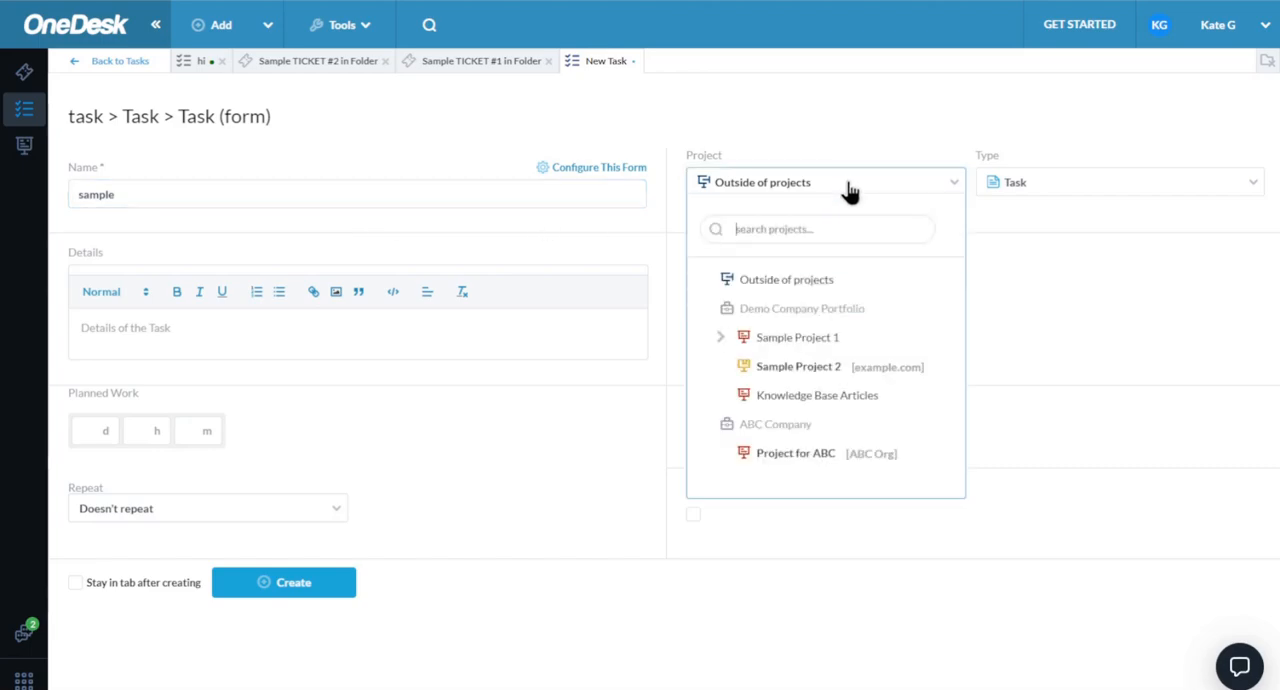
click(806, 458)
click(312, 592)
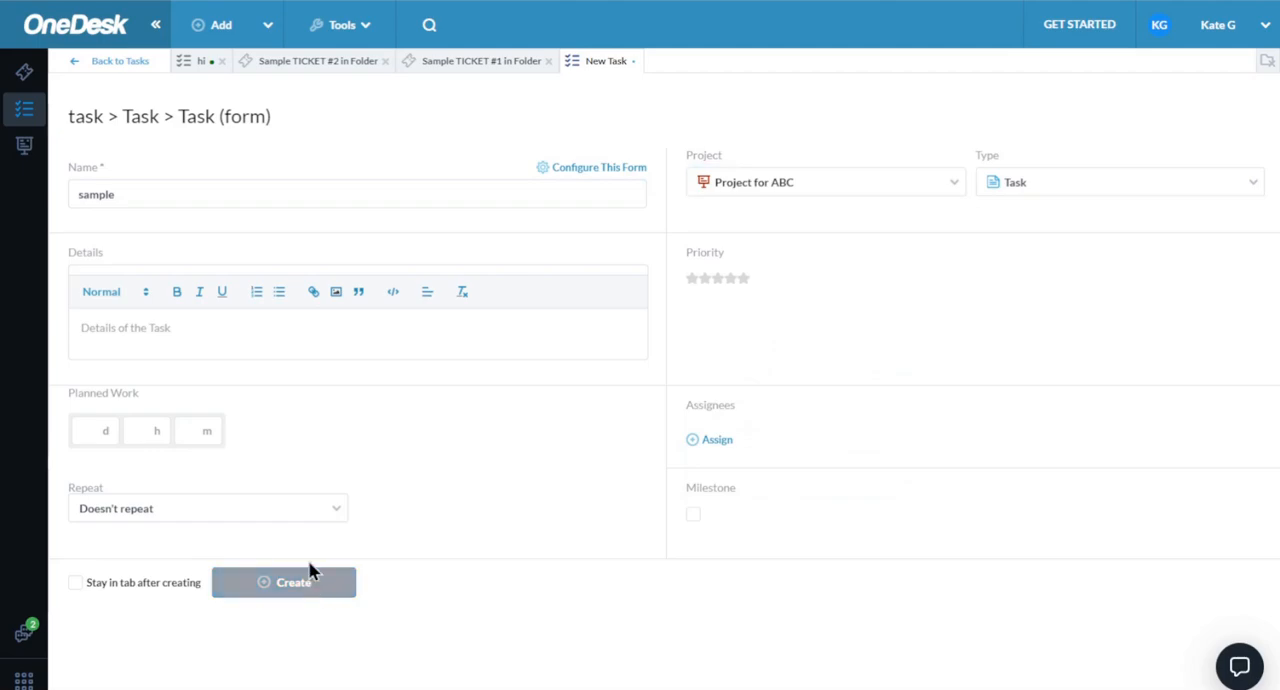
- Start a new project for the customer organization ABC Org and set its invoicing method to Flat Fee
click(205, 28)
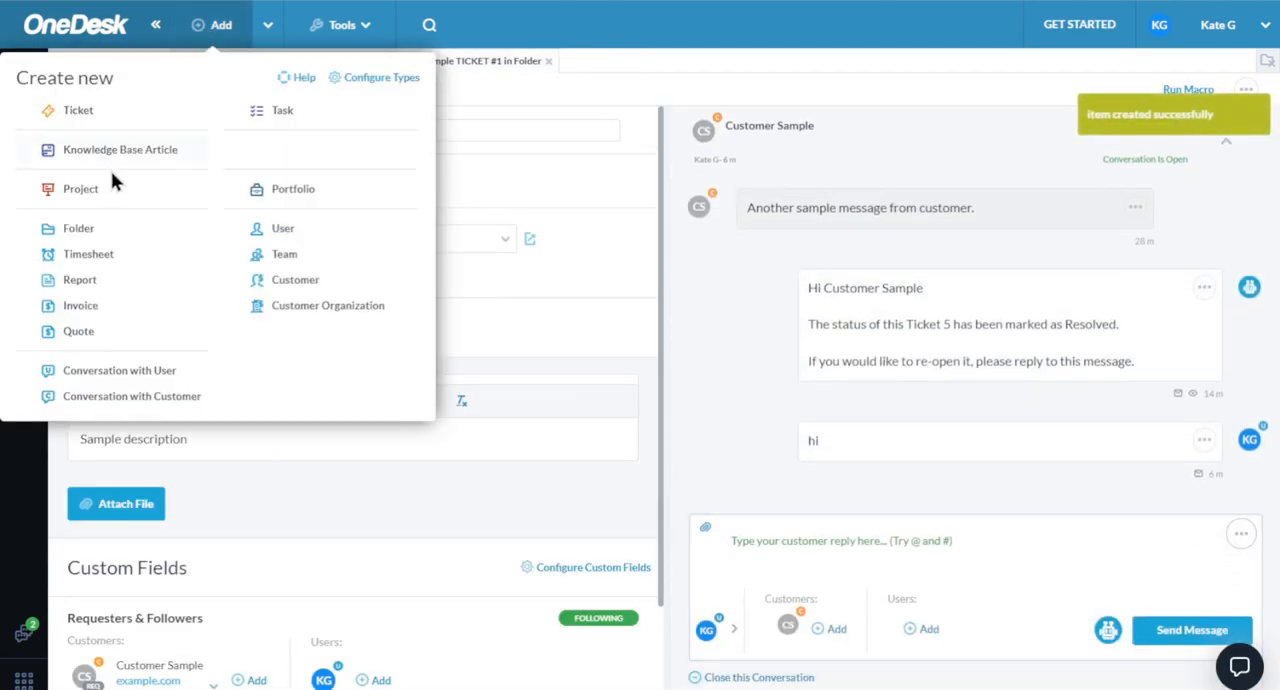
click(82, 192)
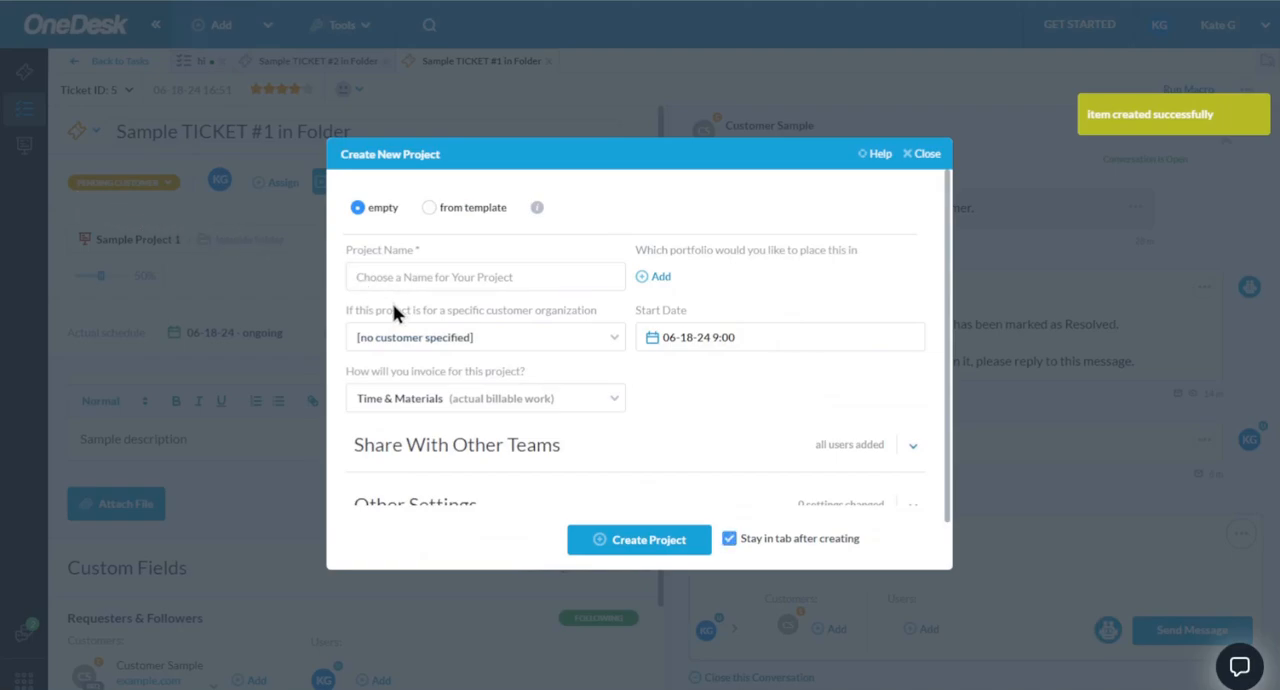
click(408, 343)
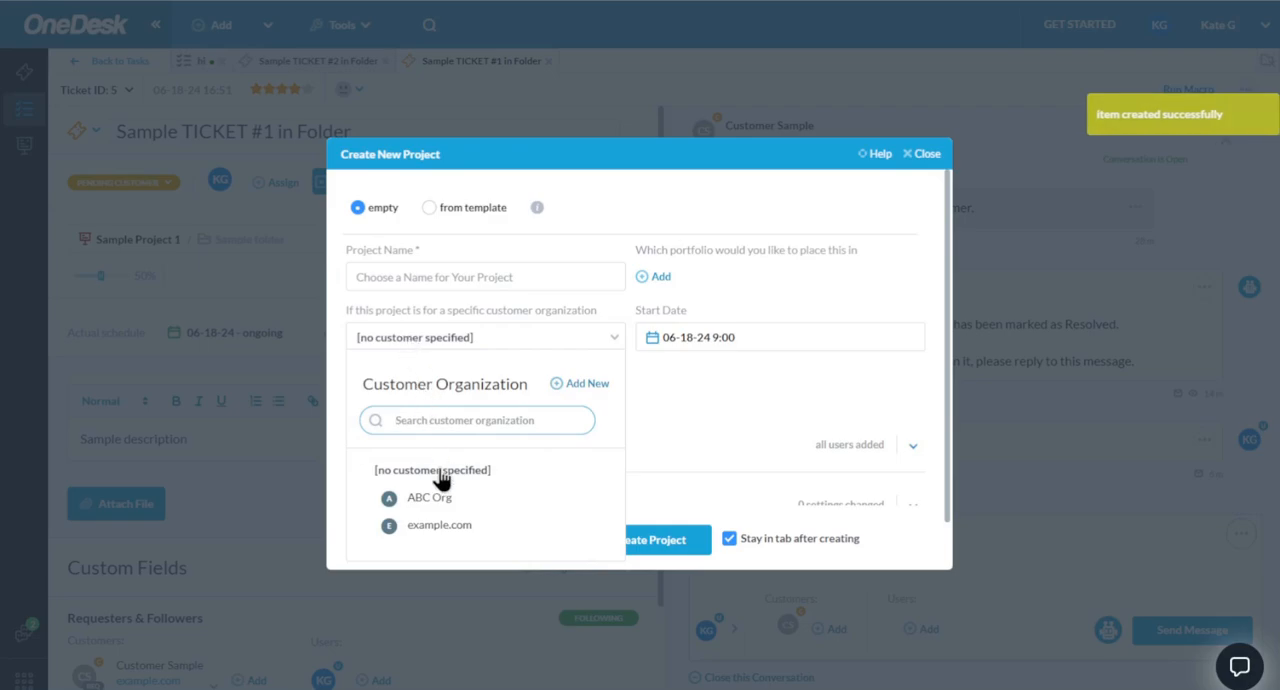
click(414, 497)
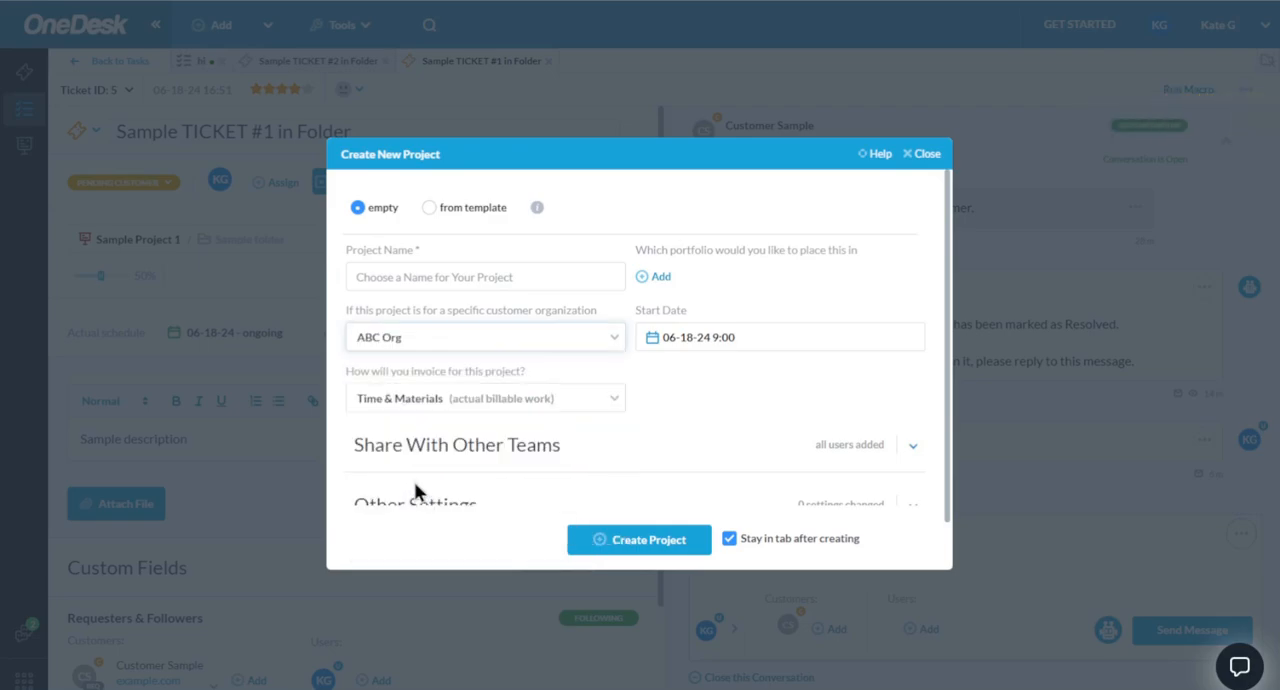
click(437, 400)
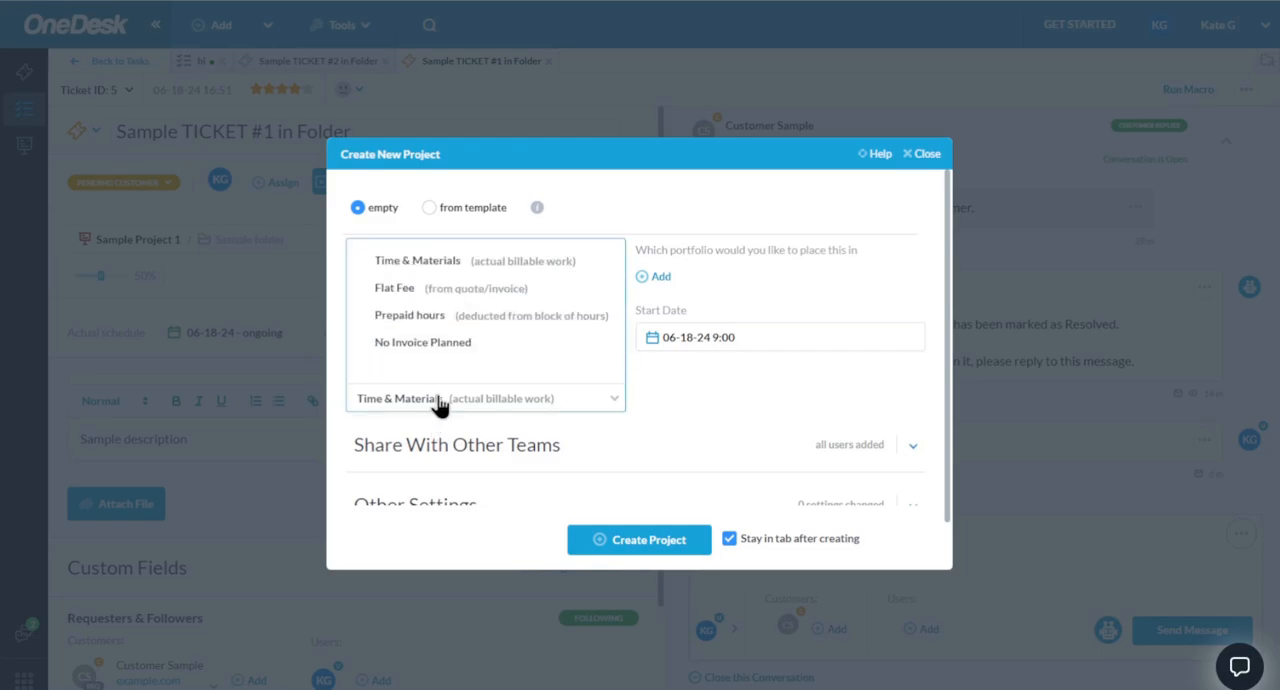
click(430, 290)
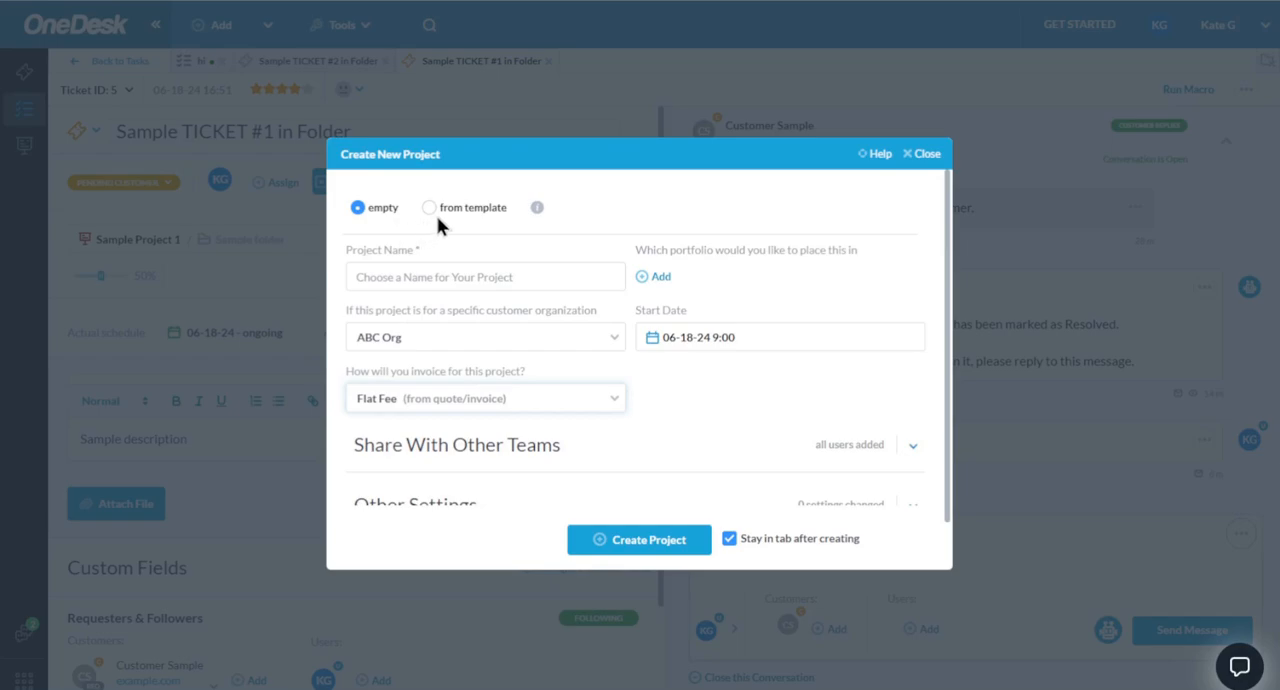
- Base the new project on the template Sample Project 2 and check which items and properties the template options copy
click(494, 216)
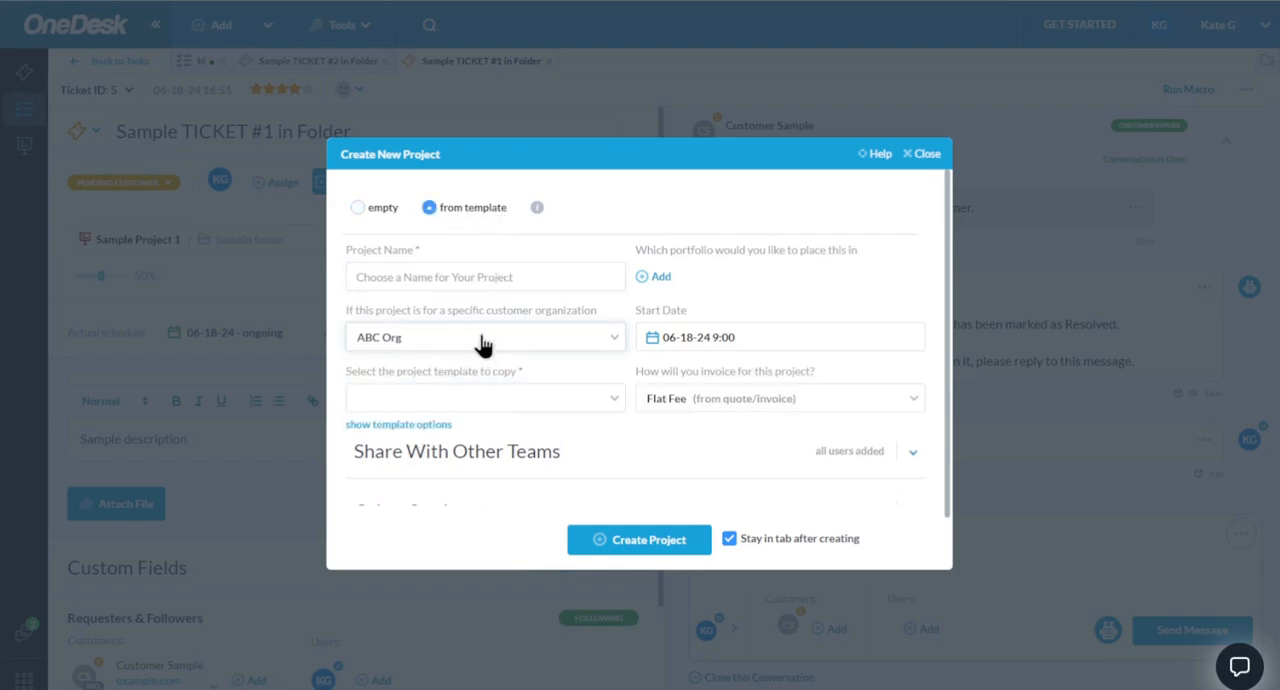
click(391, 400)
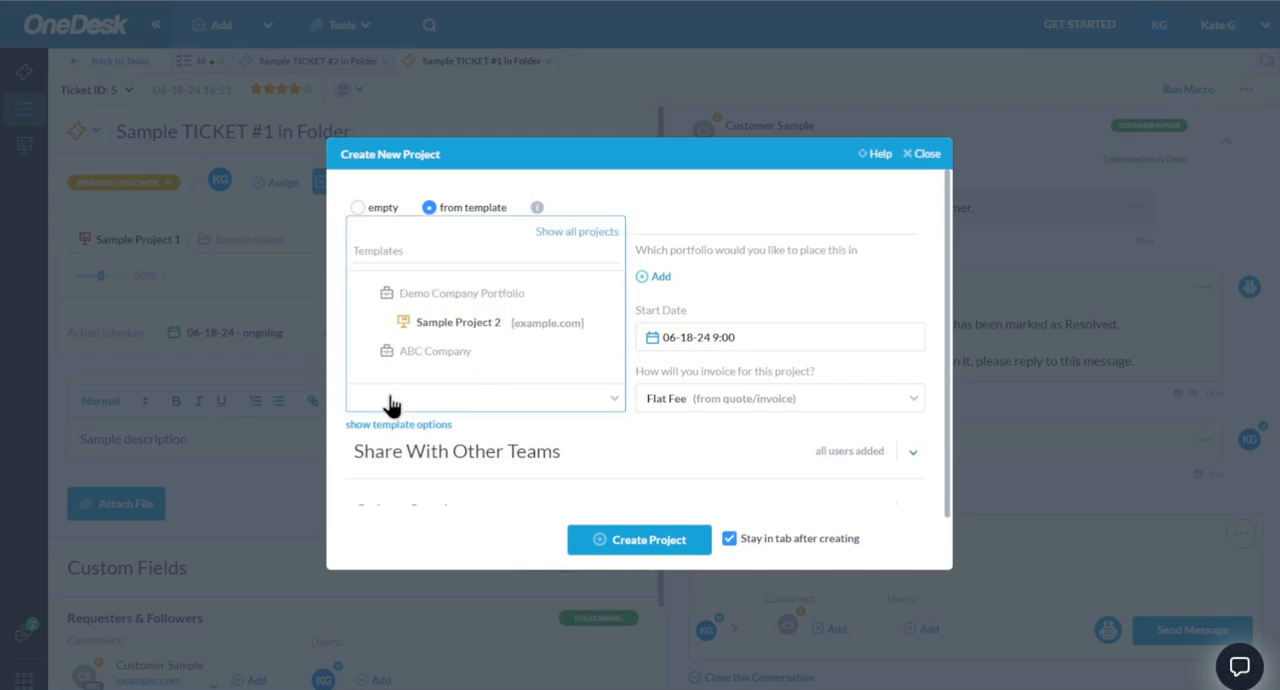
click(459, 322)
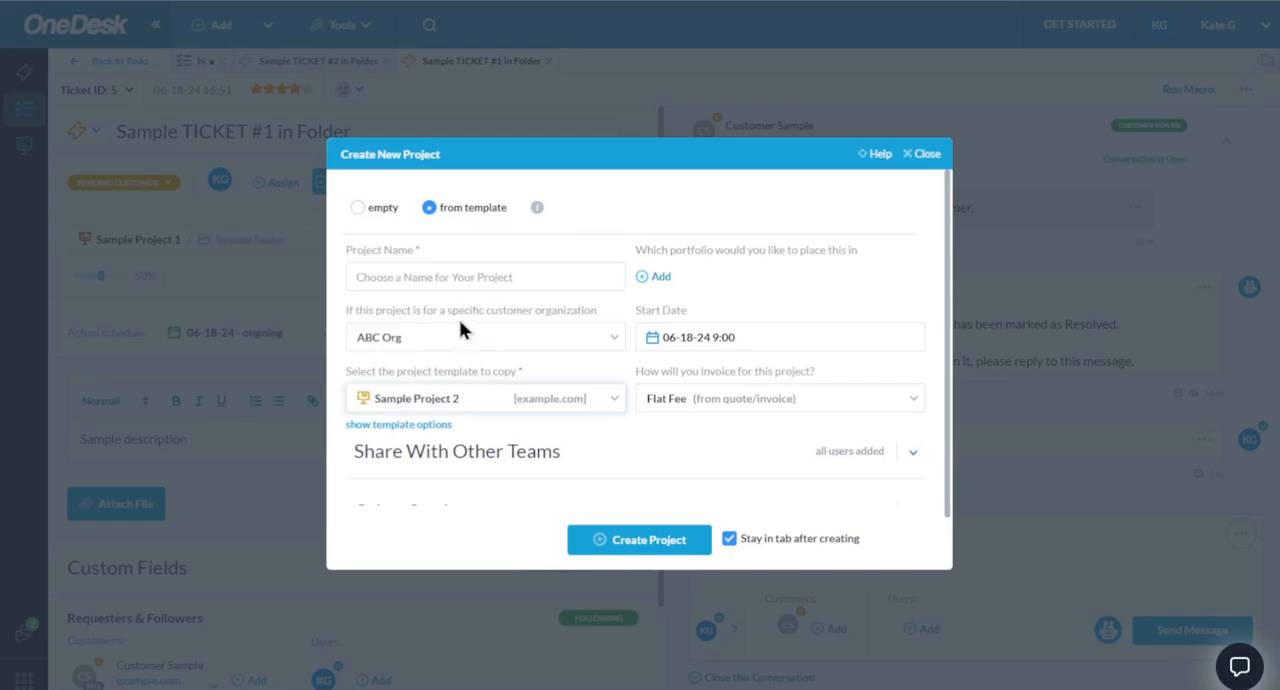
click(428, 426)
scroll(592, 476, down, 1)
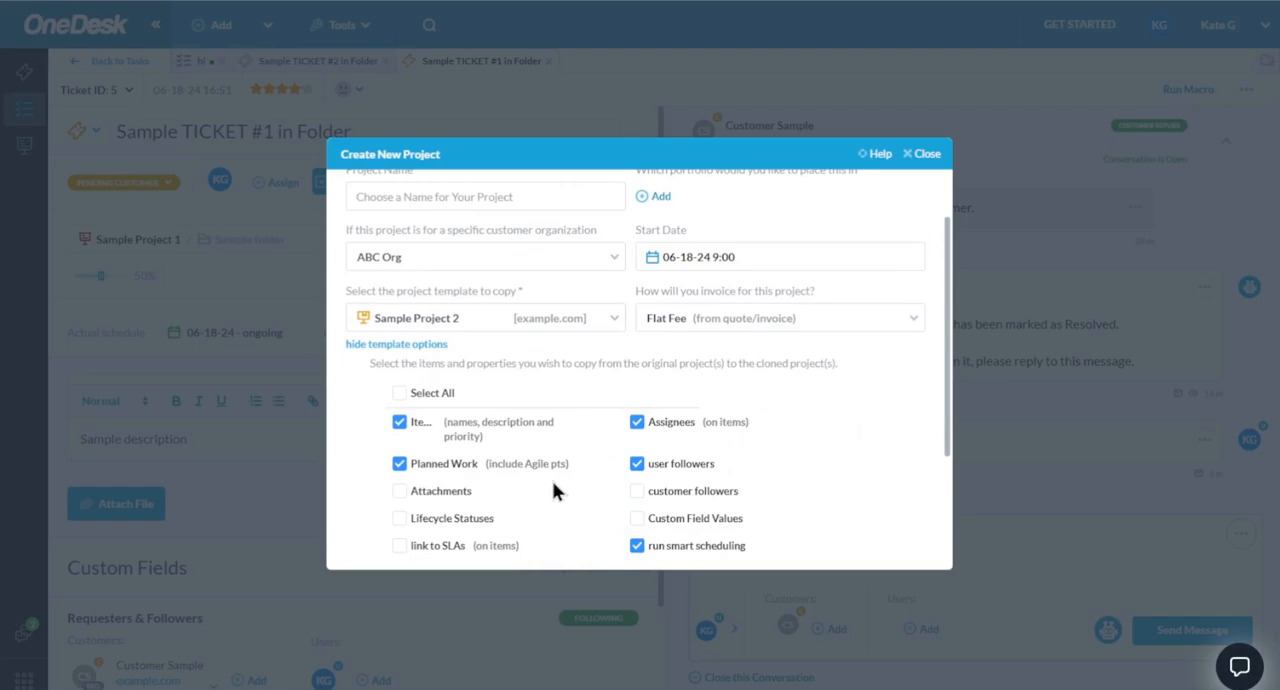
scroll(553, 481, up, 1)
click(436, 426)
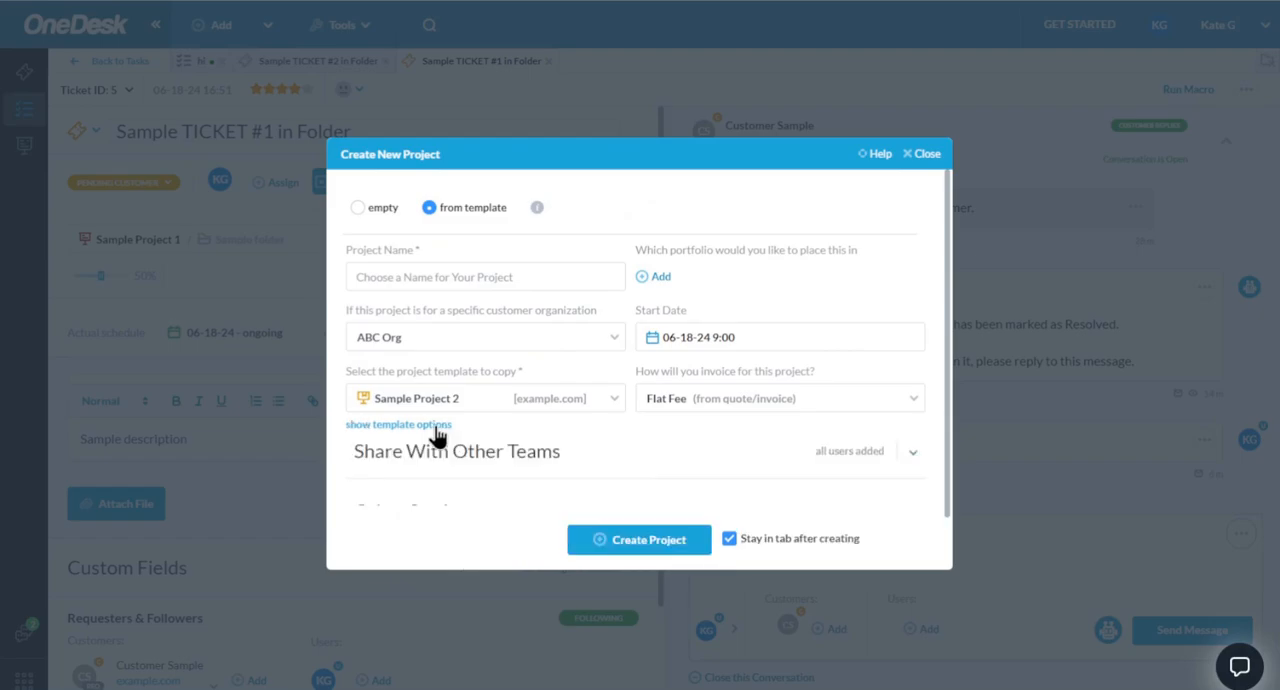
- Name the project "example" and create it
click(502, 277)
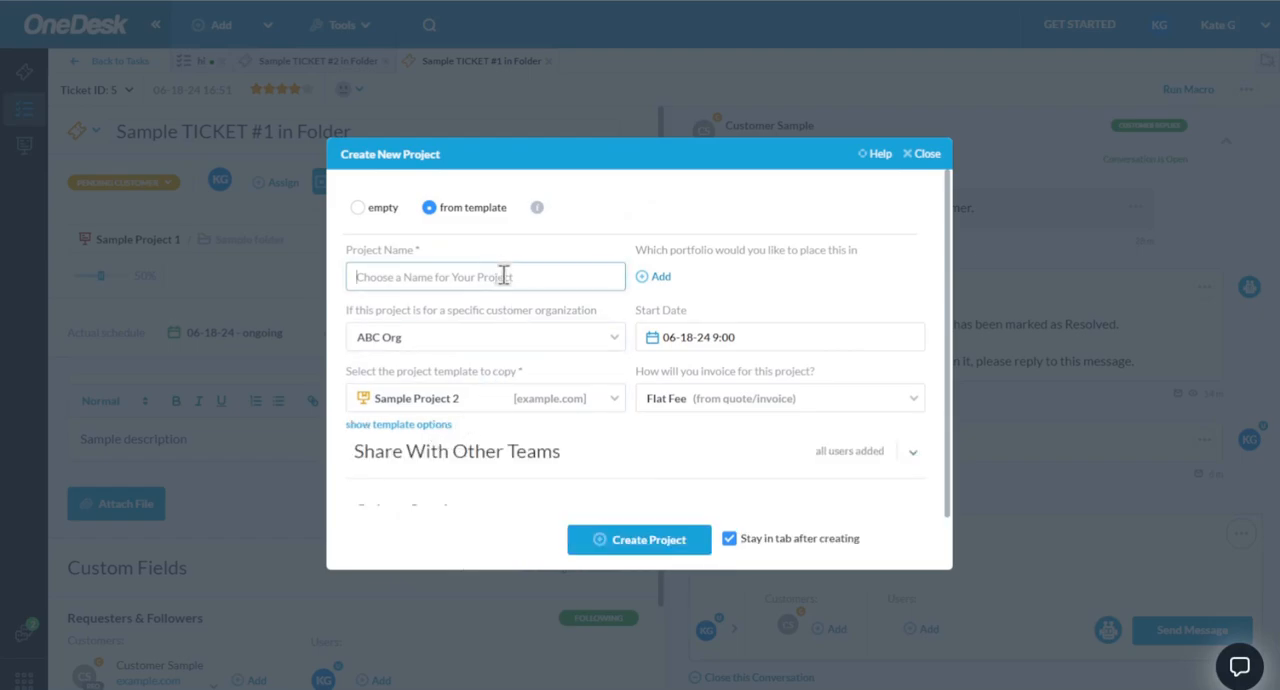
text(example)
click(624, 546)
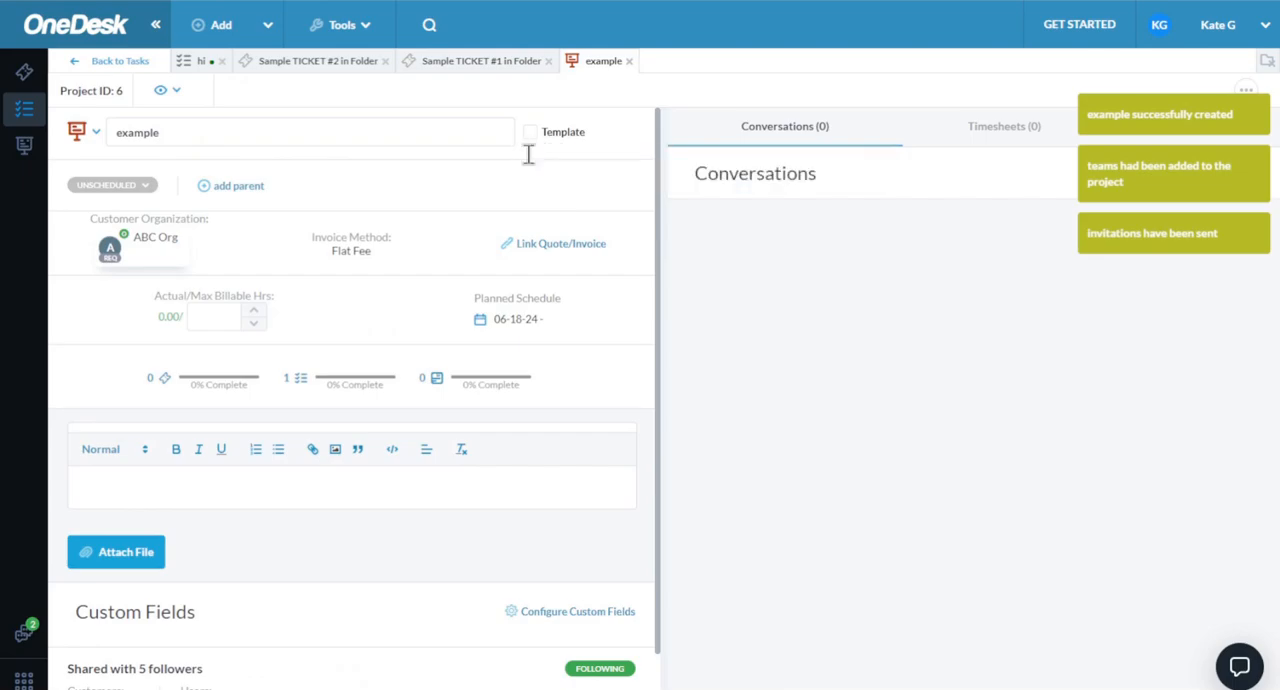
- Go to the tasks view, open the details of Sample Project 1 and return to the task list
click(24, 112)
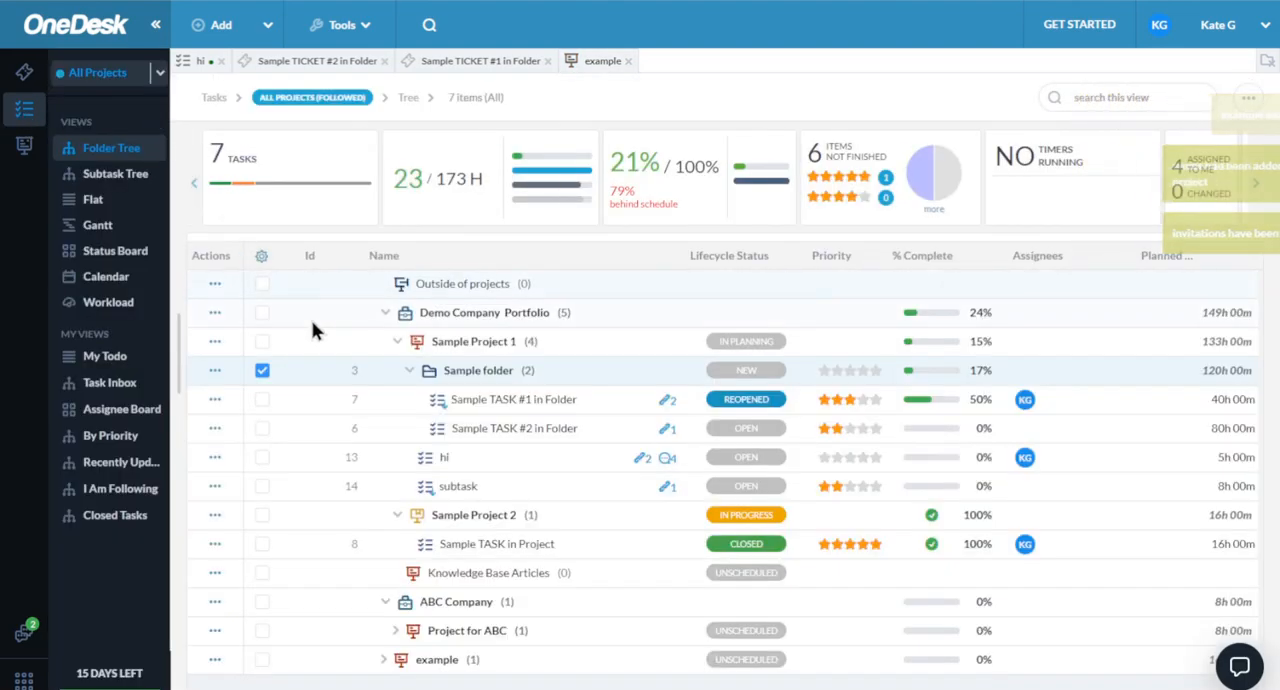
click(361, 341)
double_click(361, 341)
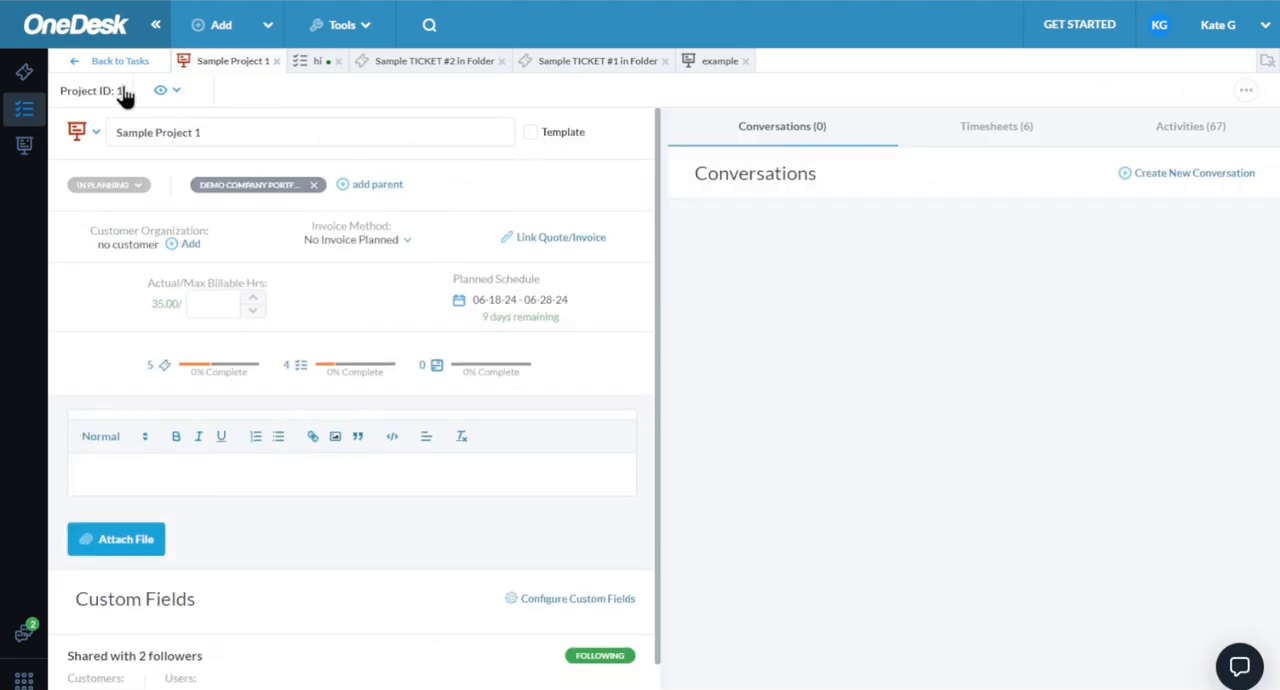
click(96, 66)
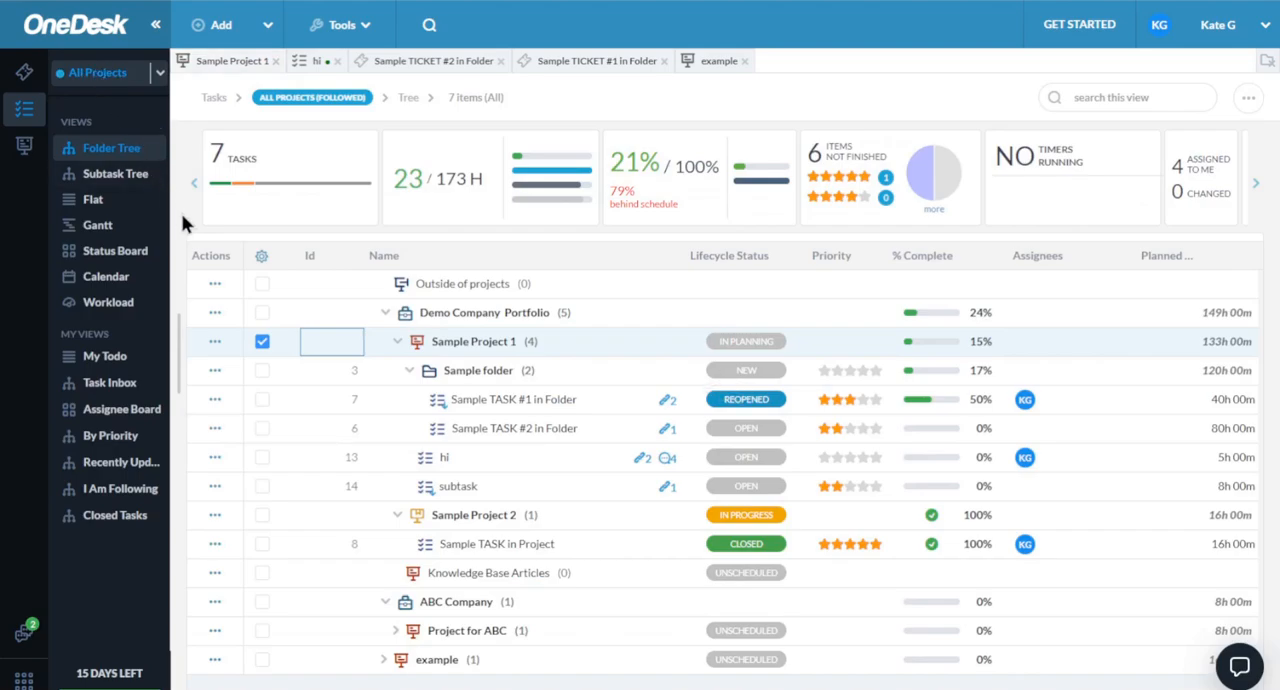
- In the Gantt view, extend Sample TASK #2 in Folder to June 21 and delete its link from Sample TASK #1 in Folder
click(97, 228)
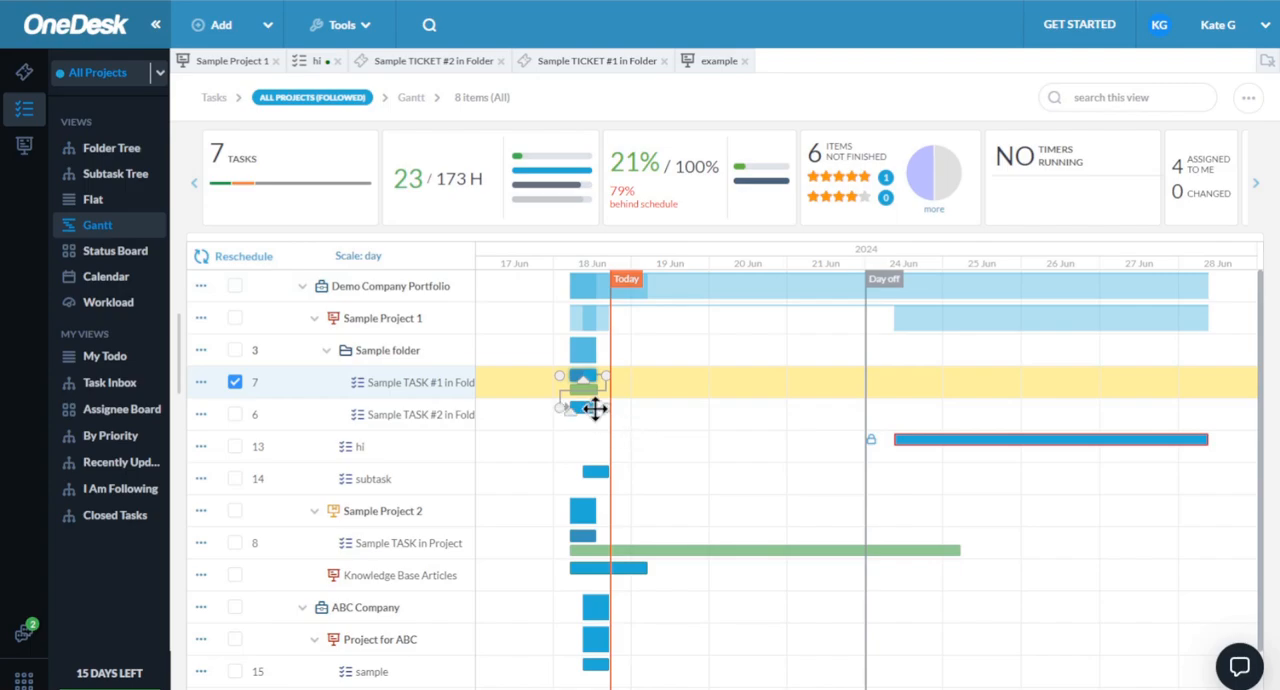
drag(595, 408, 799, 408)
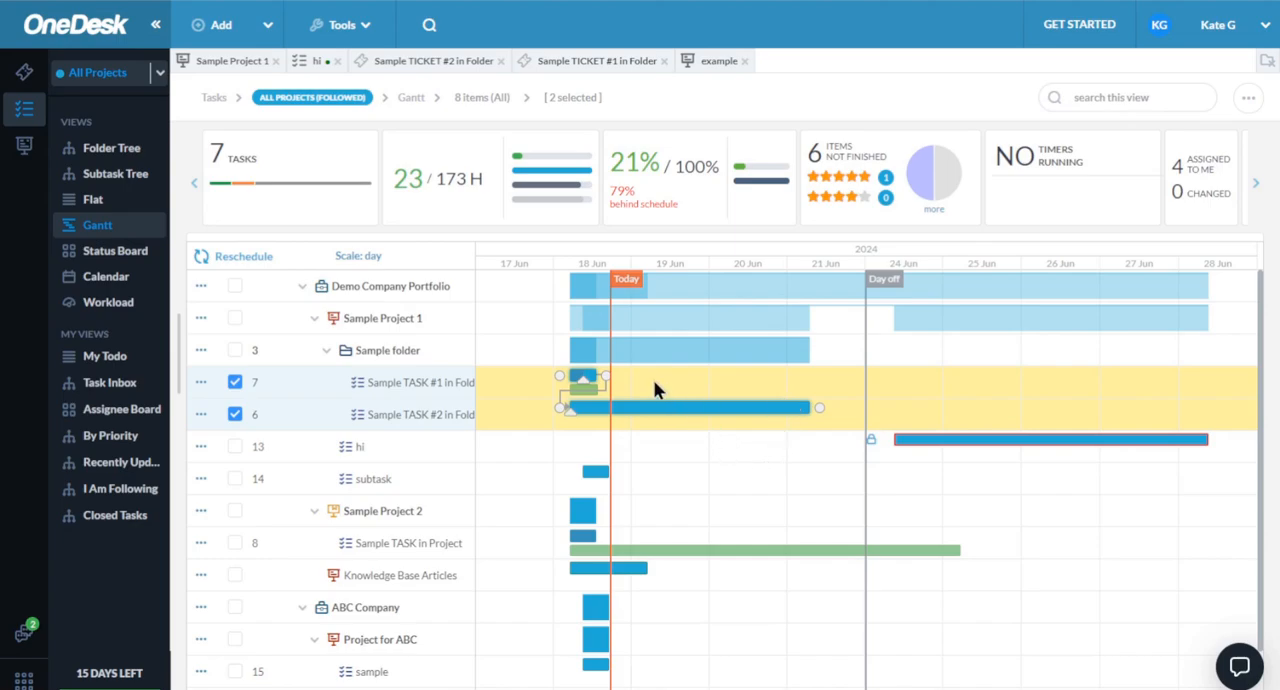
click(605, 395)
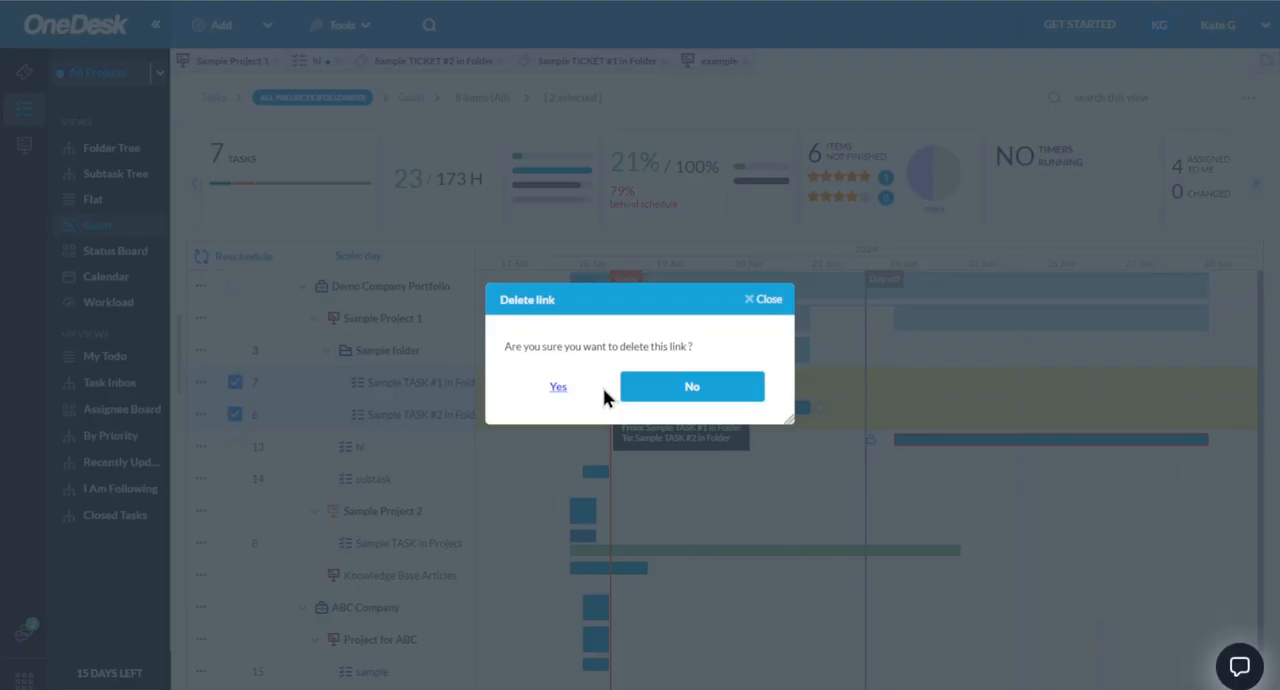
click(558, 388)
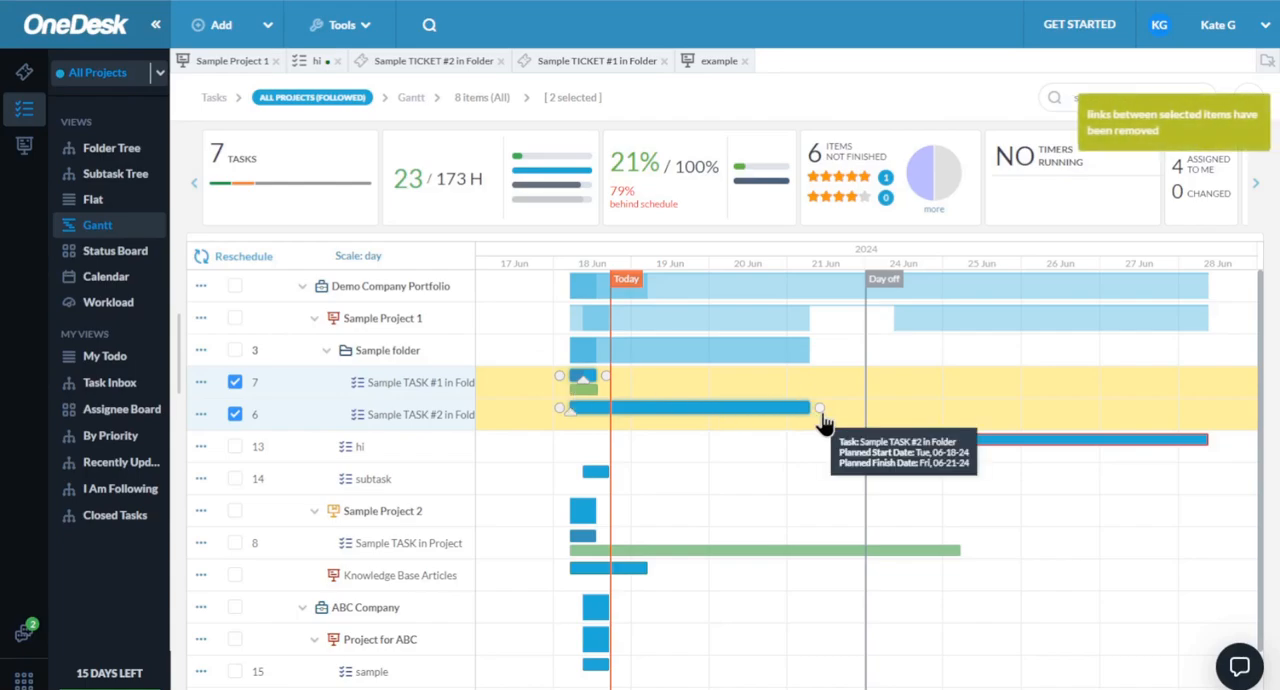
- Link the finish of Sample TASK #2 in Folder to the task "hi" and extend Sample TASK #1 in Folder to June 20
drag(821, 413, 870, 460)
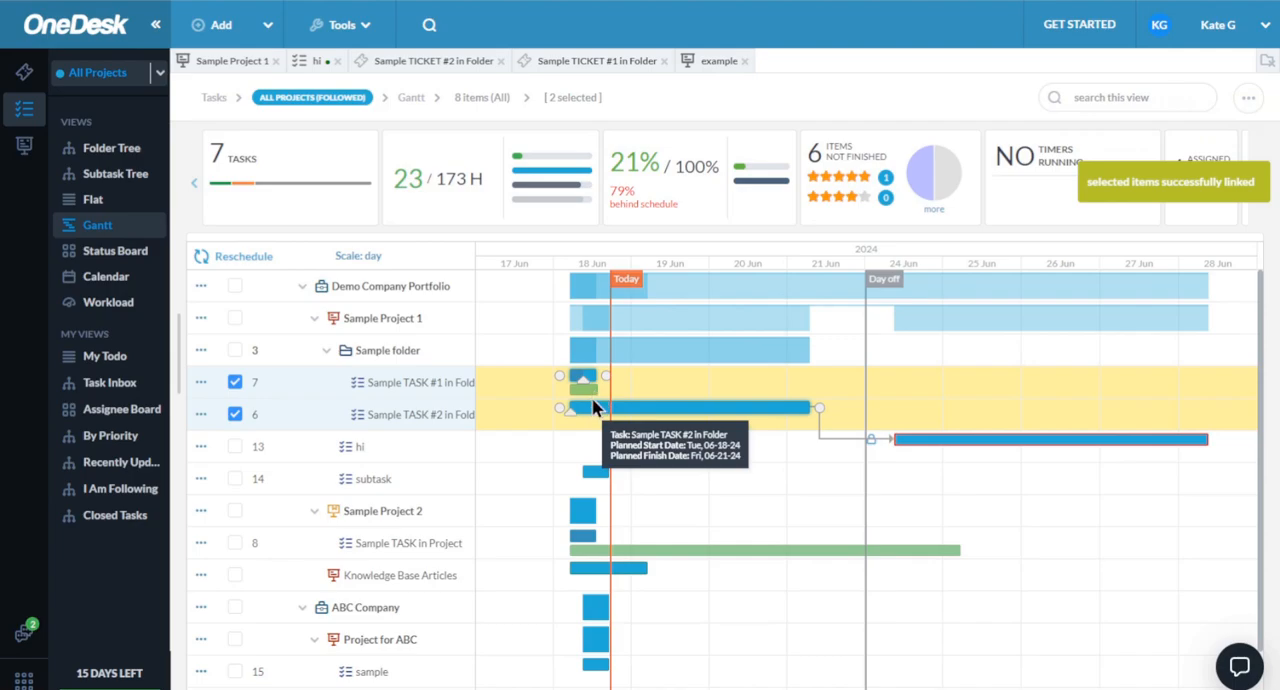
drag(588, 374, 744, 378)
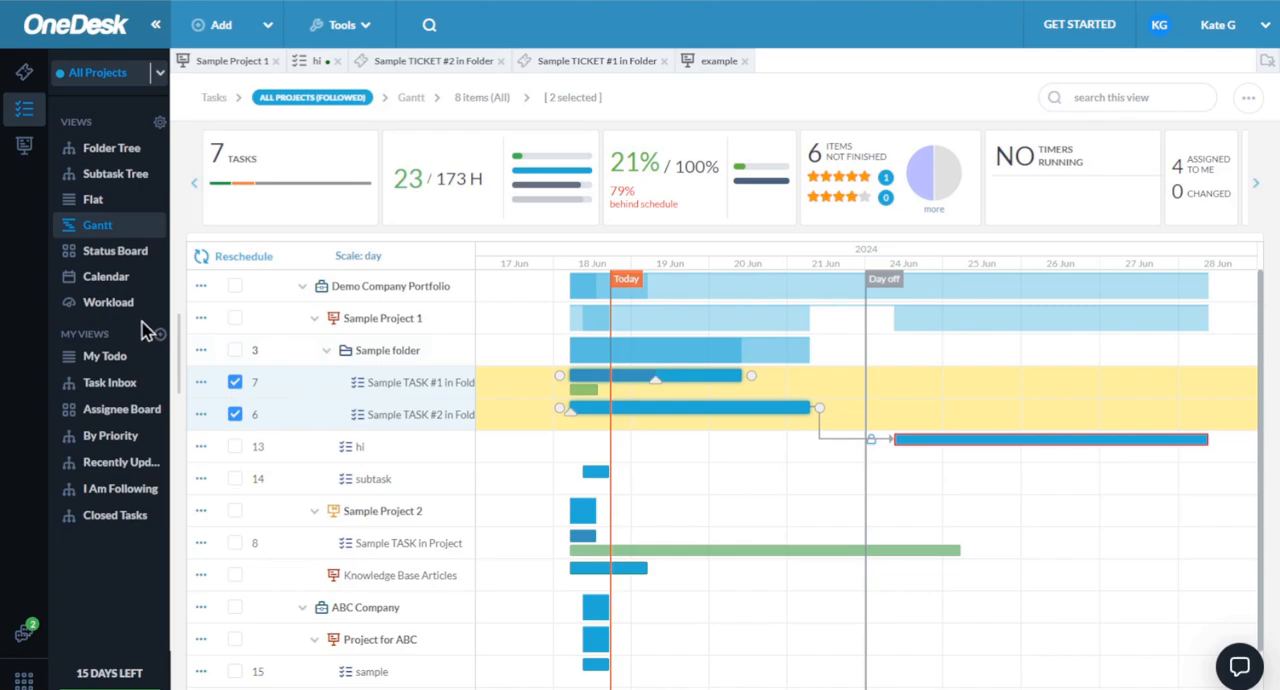
- In the calendar view, shorten the task "sample" to four hours and reschedule it to Thursday, June 20, 09:15 to 13:15
click(104, 280)
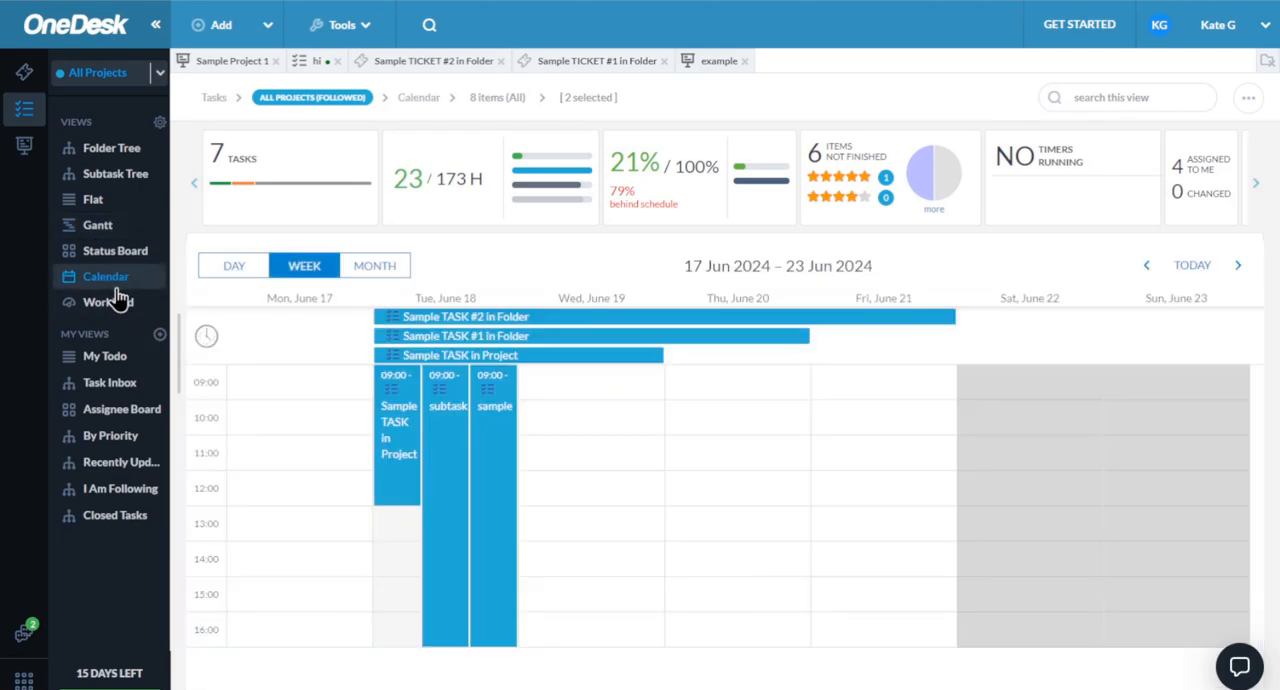
drag(494, 445, 551, 452)
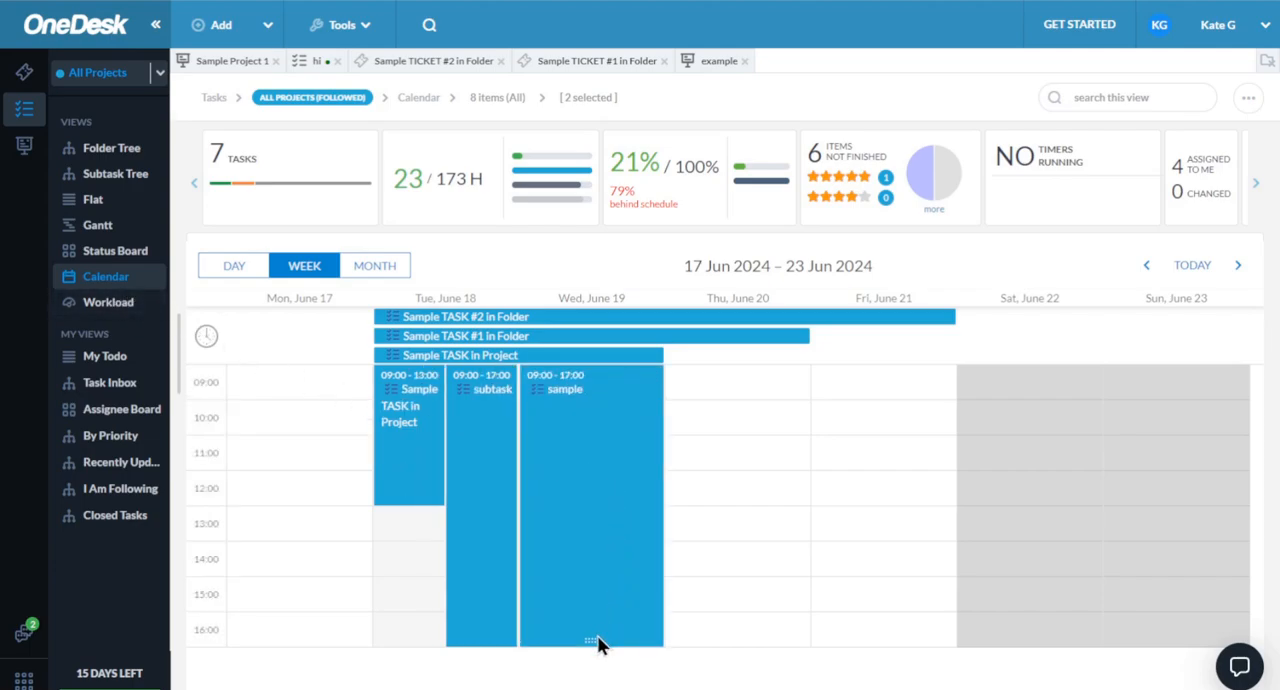
drag(595, 640, 595, 506)
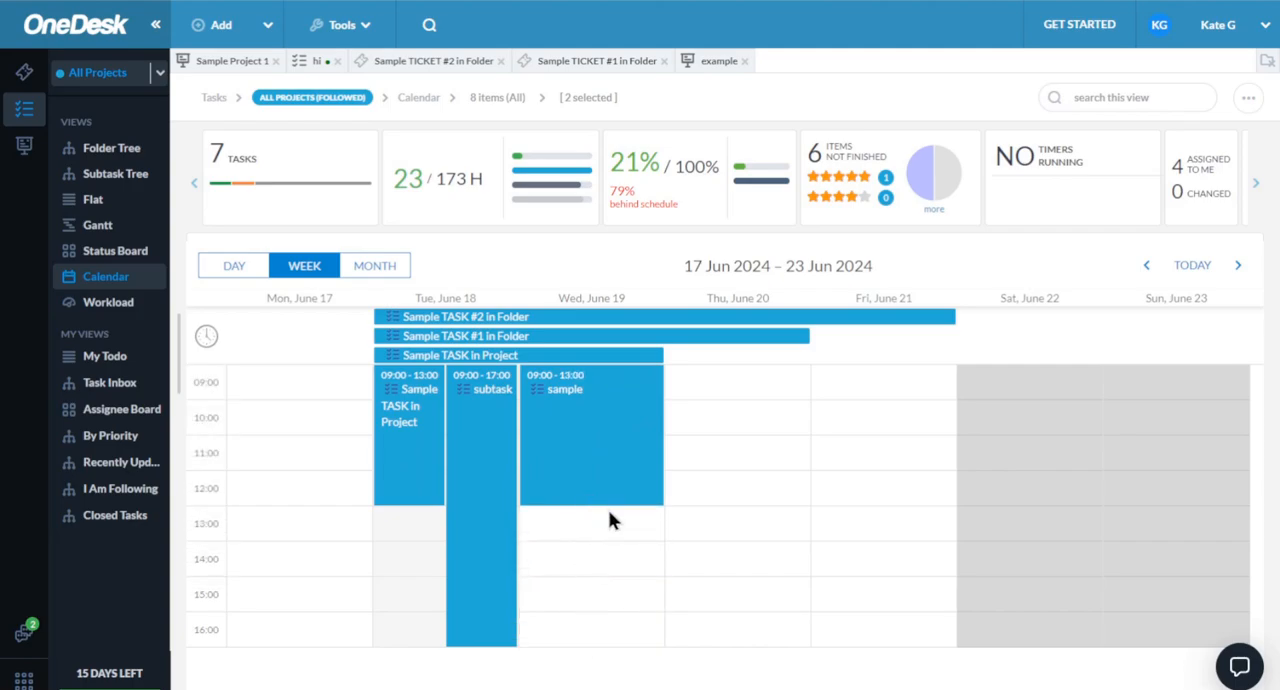
drag(617, 458, 735, 470)
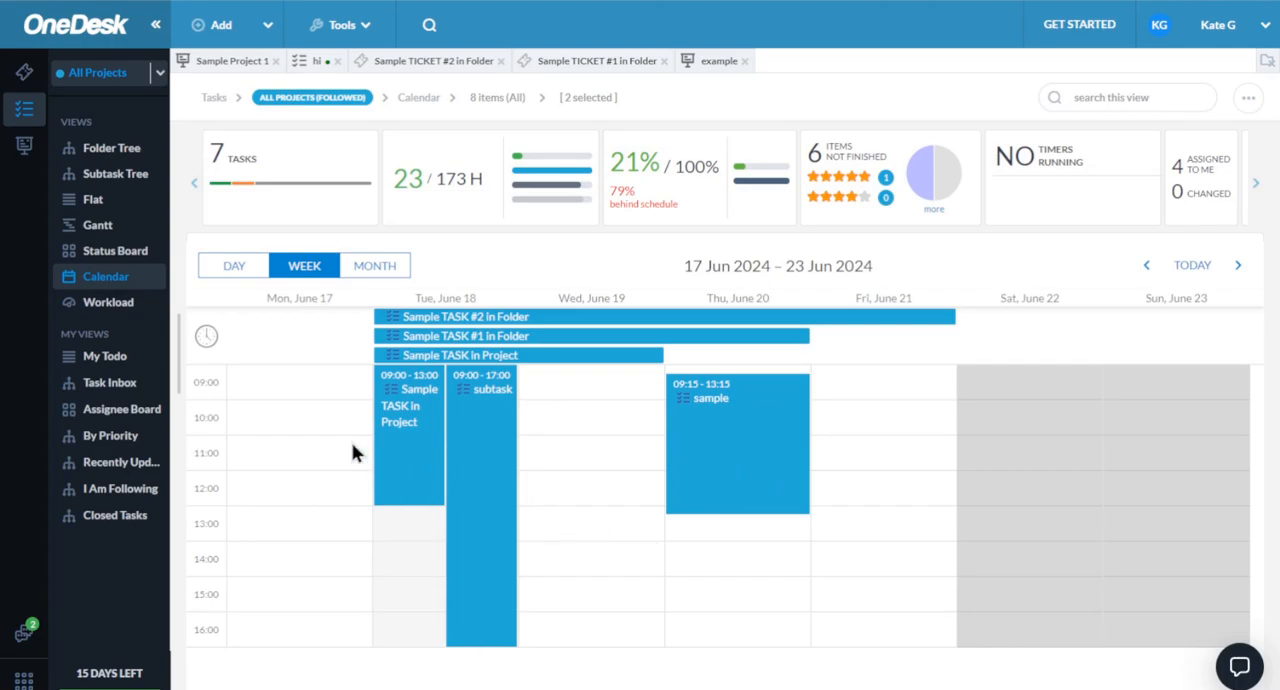
- Review the daily workload of the sample team's users
click(88, 308)
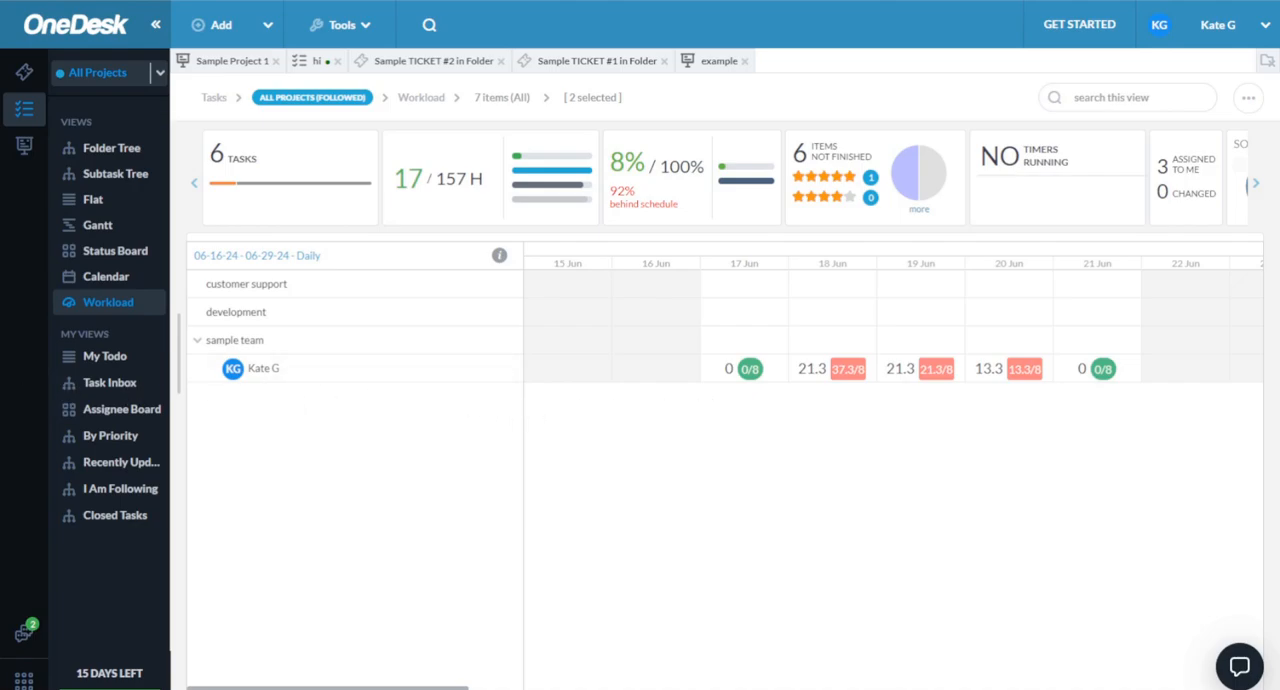
mouse_move(233, 369)
- Open the messenger and view the open conversations and customer replies
click(26, 680)
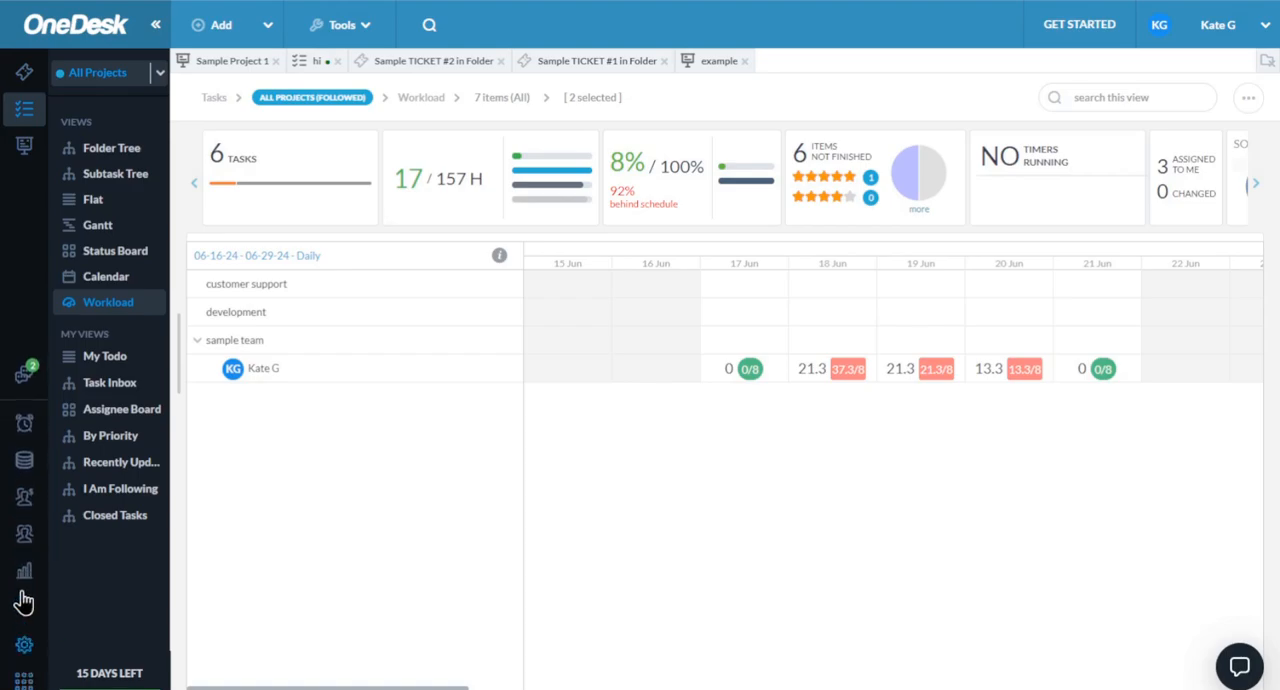
click(20, 390)
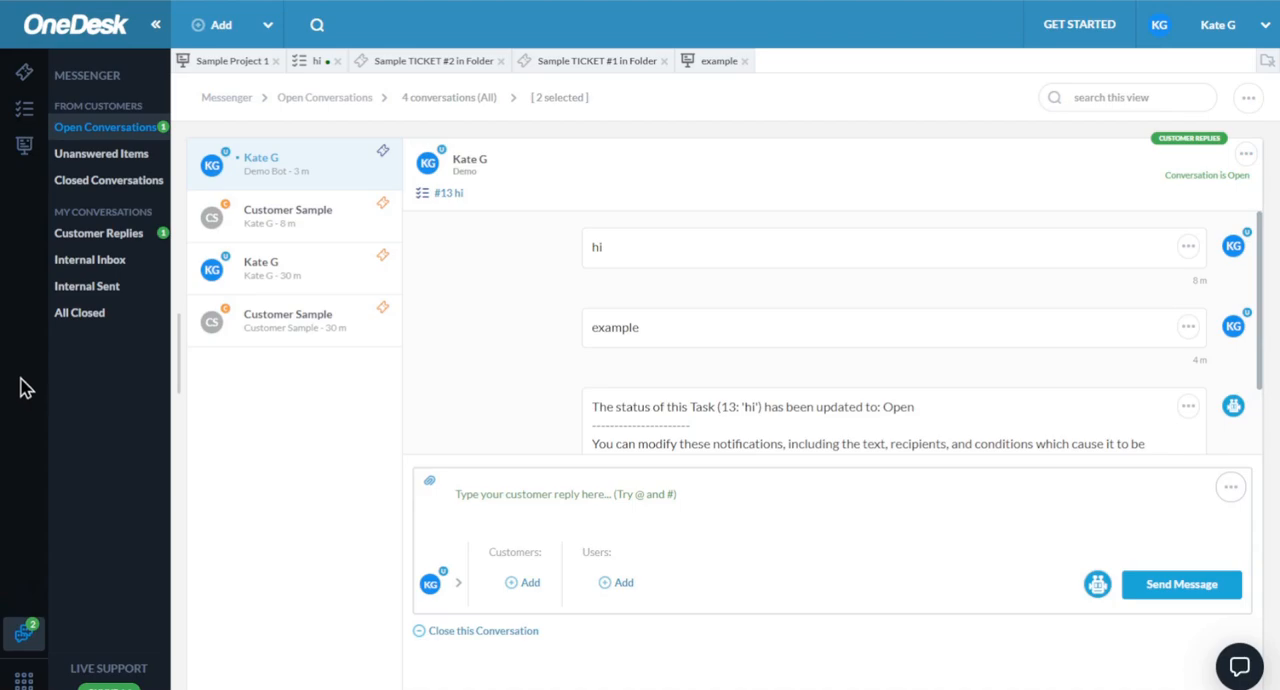
click(113, 240)
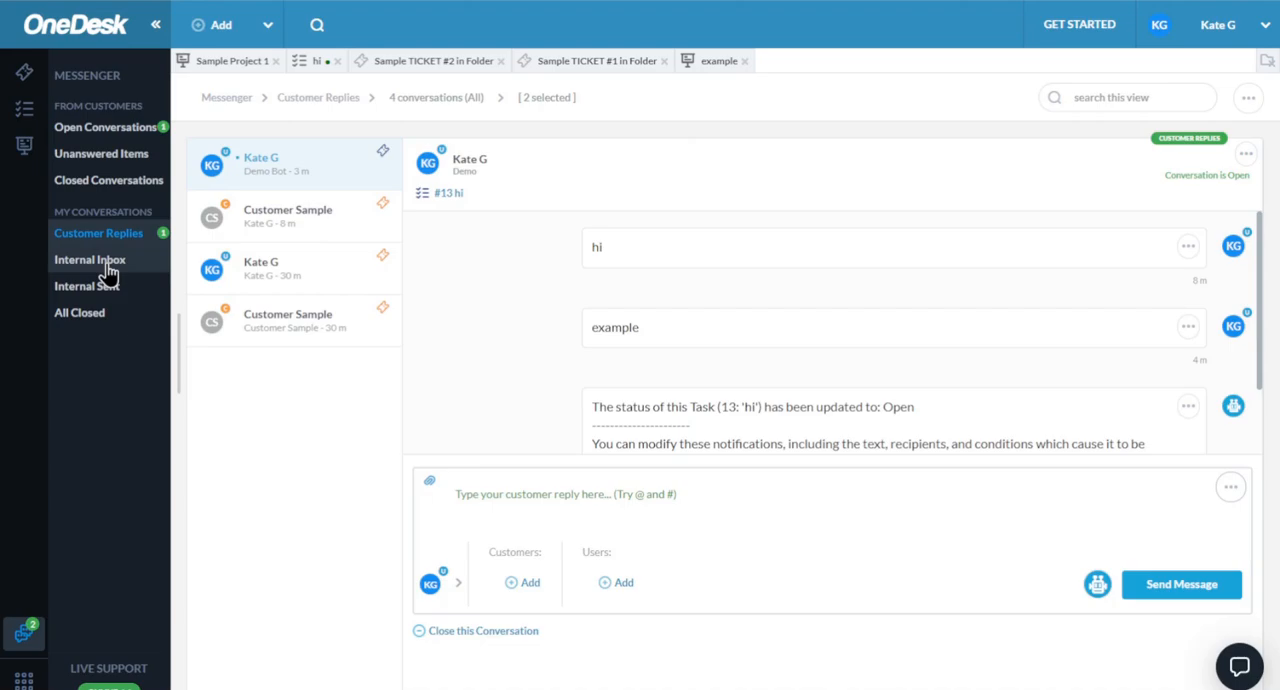
- Review the timesheets of all projects, open the first entry under Sample TICKET in Project and return to the list
click(24, 679)
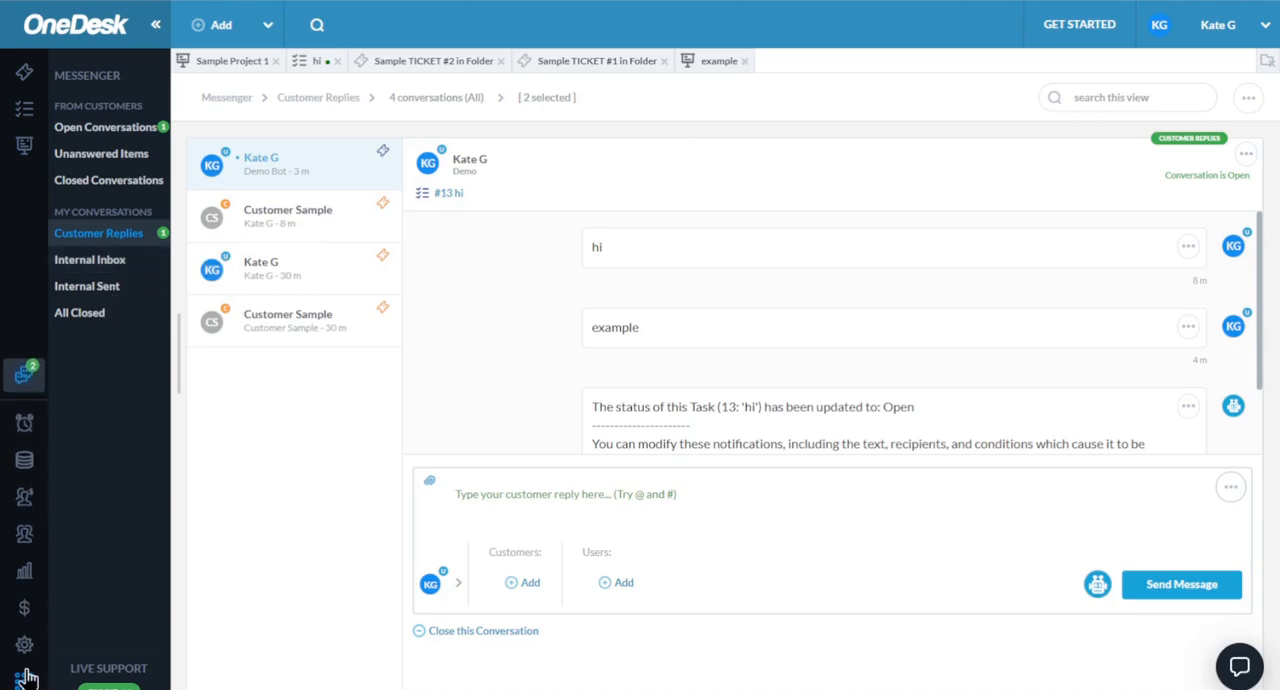
click(23, 428)
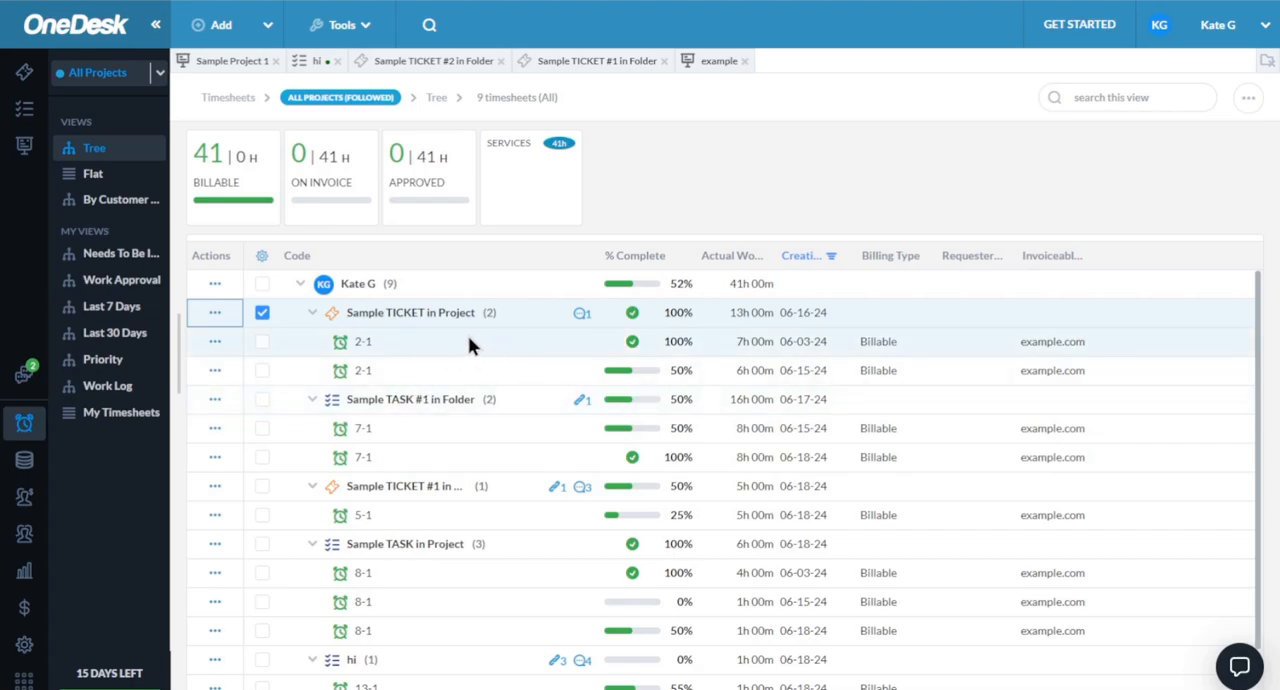
scroll(609, 403, down, 1)
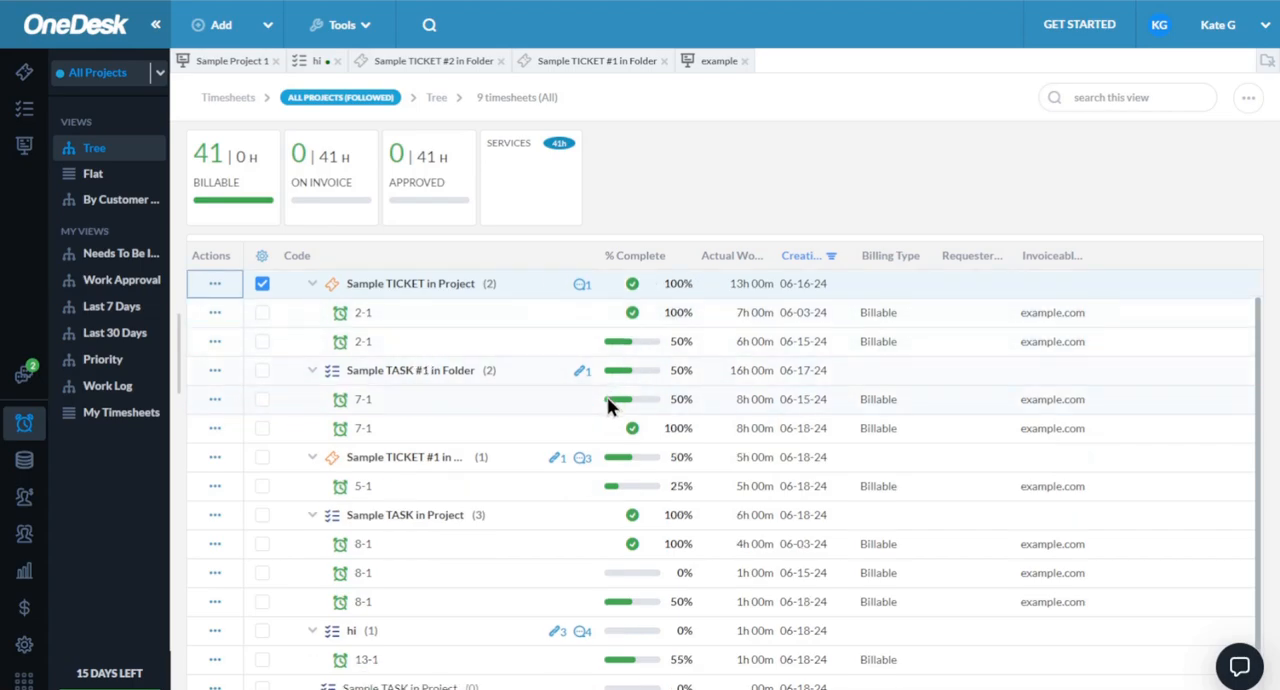
scroll(606, 420, up, 1)
double_click(402, 343)
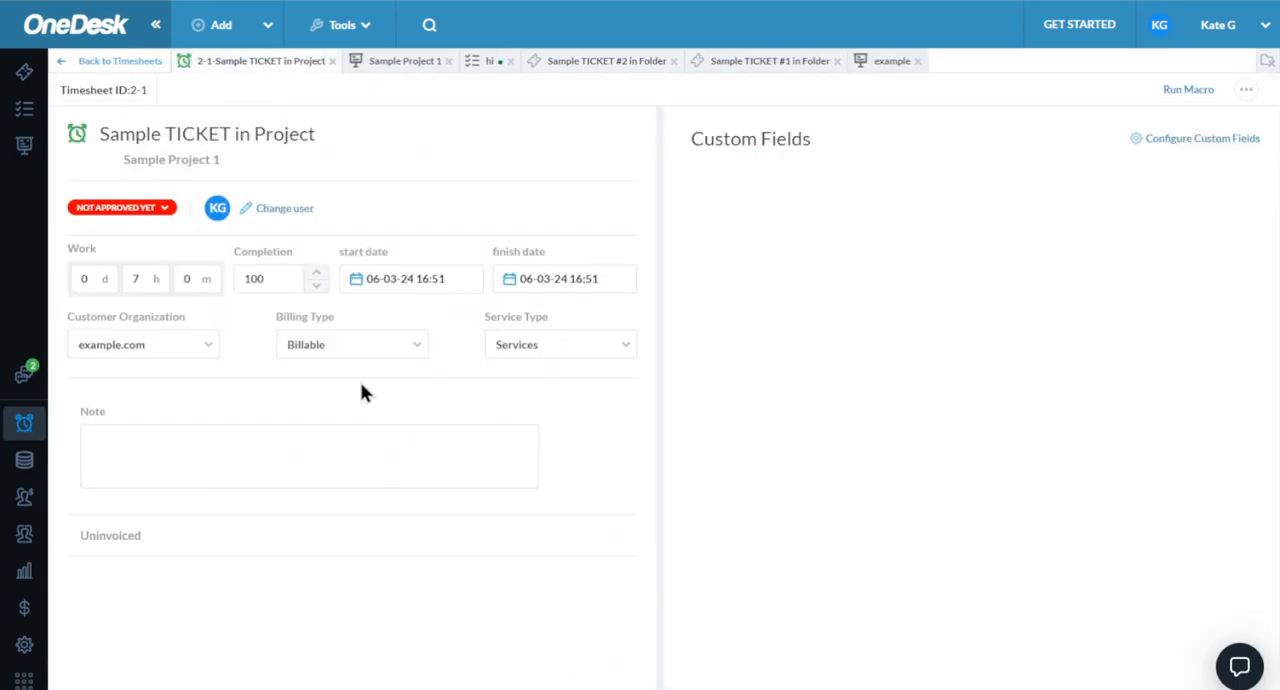
click(120, 64)
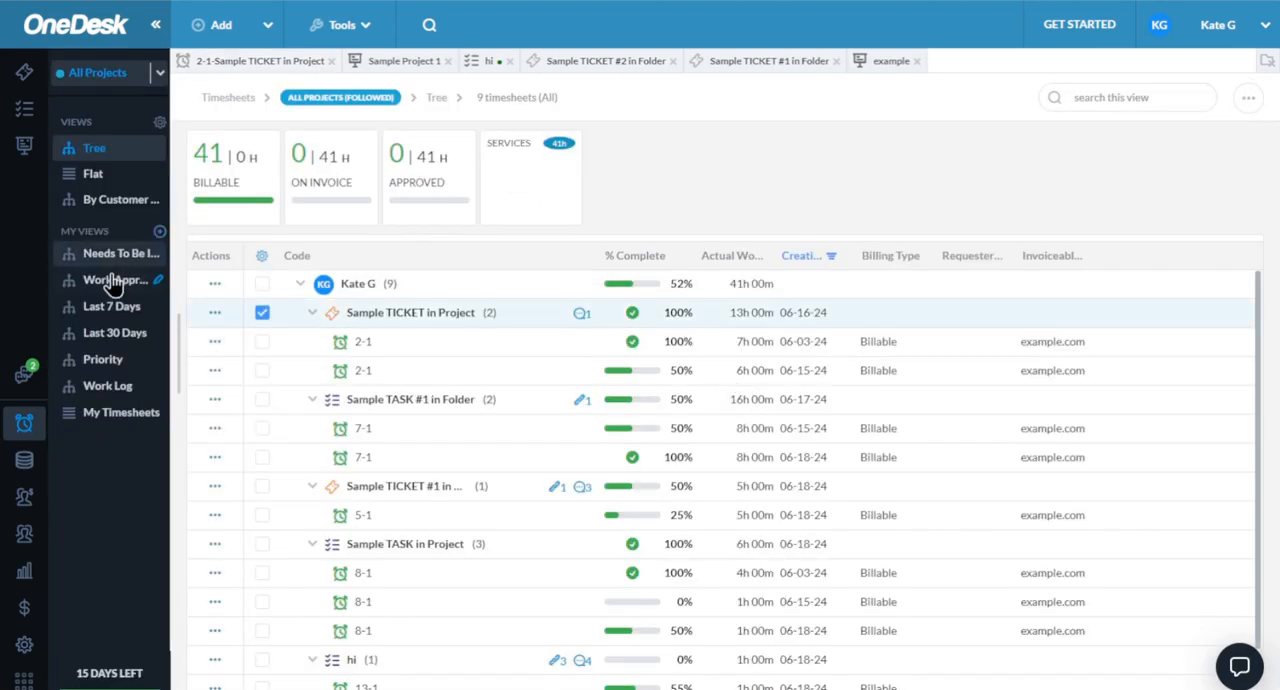
- Show the last 7 days of timesheets, view the billing type options of the first Sample Project 1 entry and return to the list
click(150, 309)
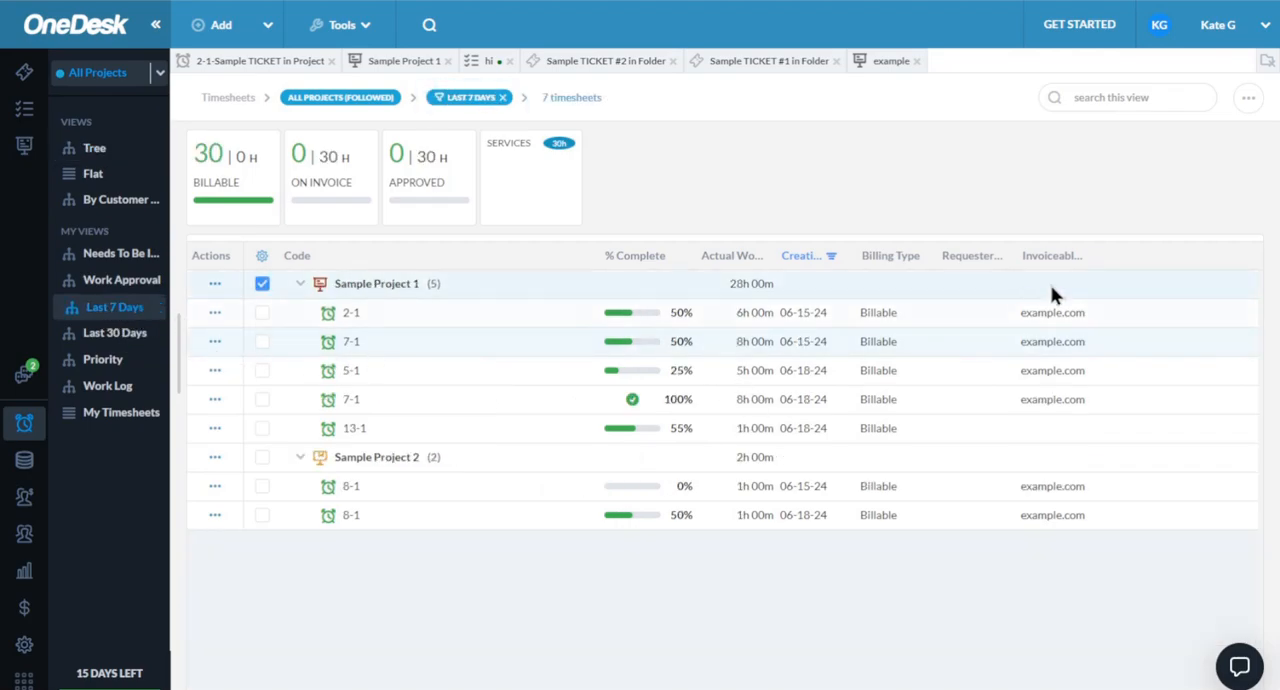
click(1248, 97)
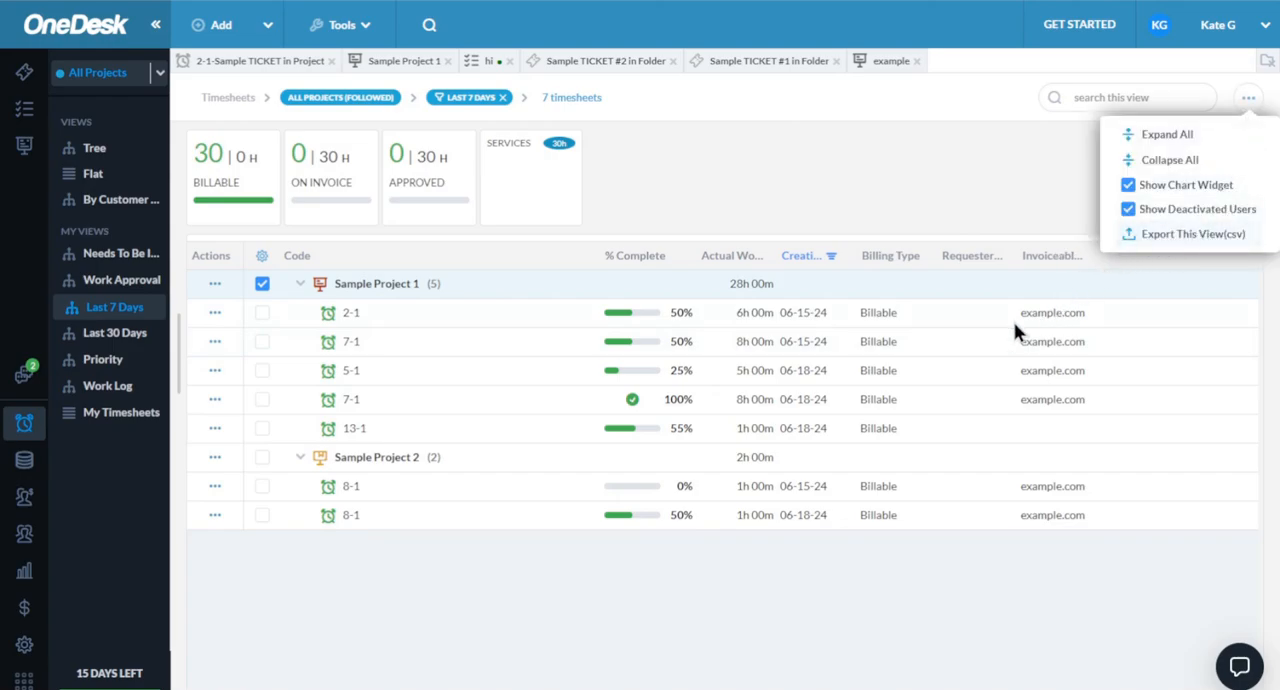
double_click(373, 321)
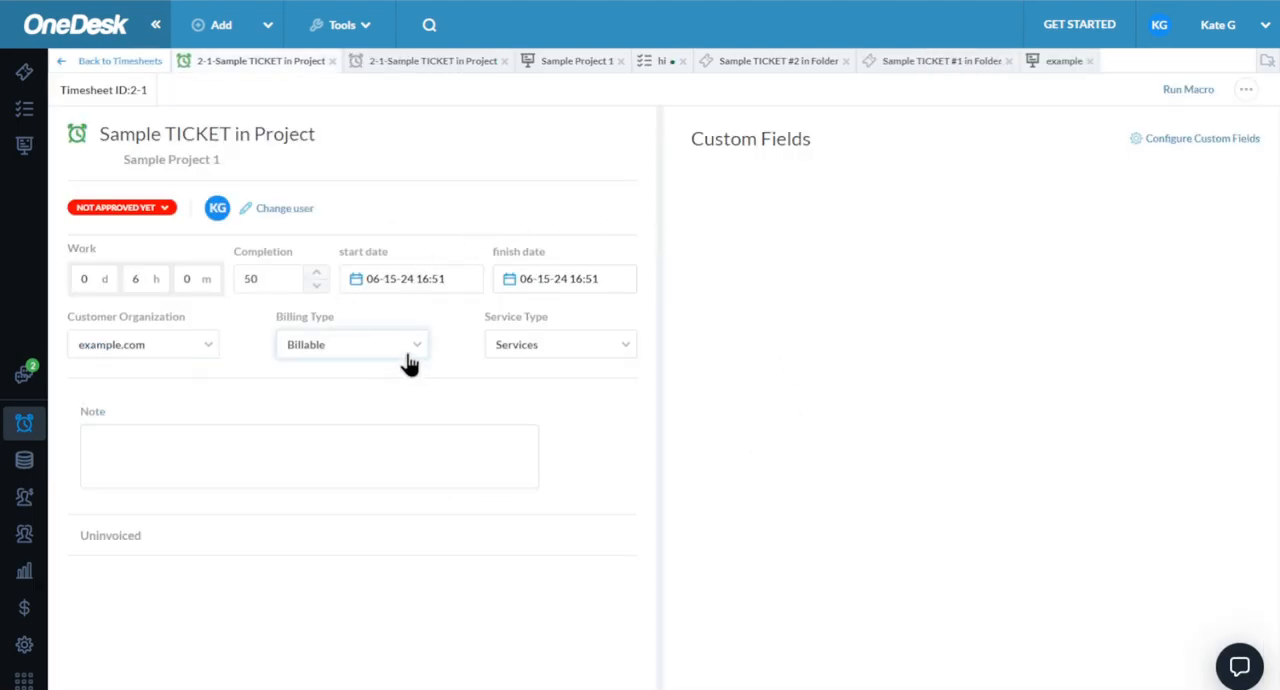
click(410, 359)
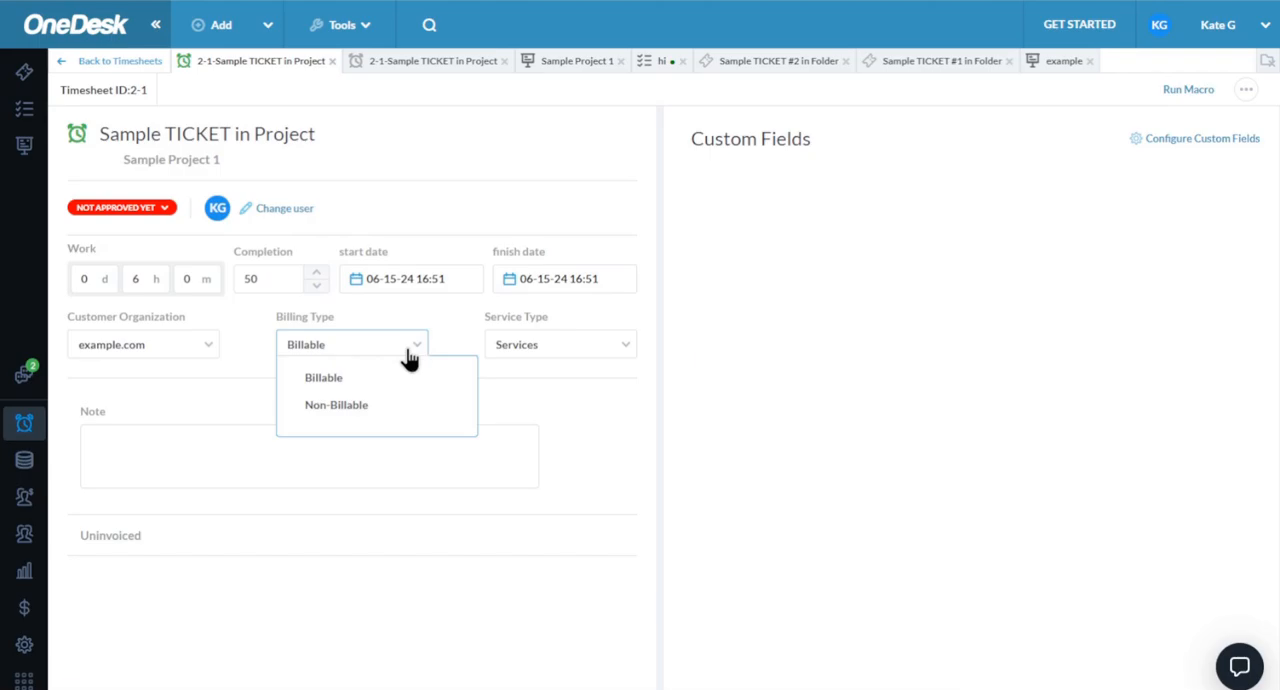
click(434, 233)
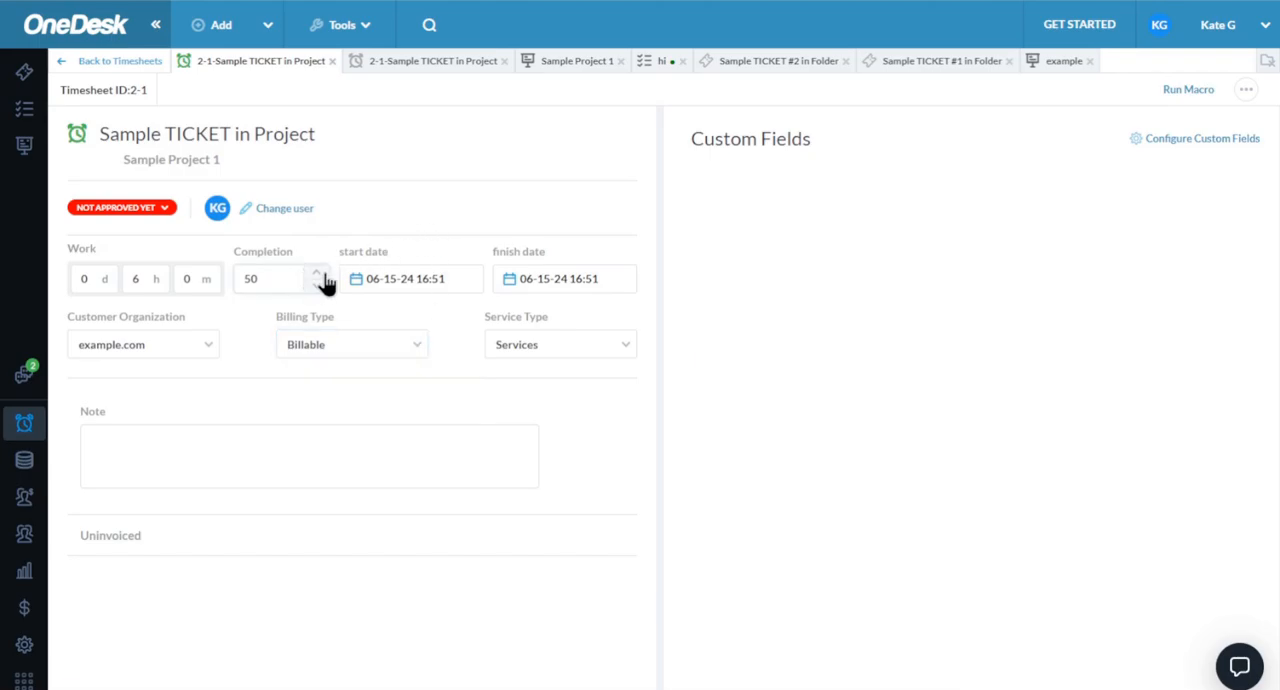
click(100, 62)
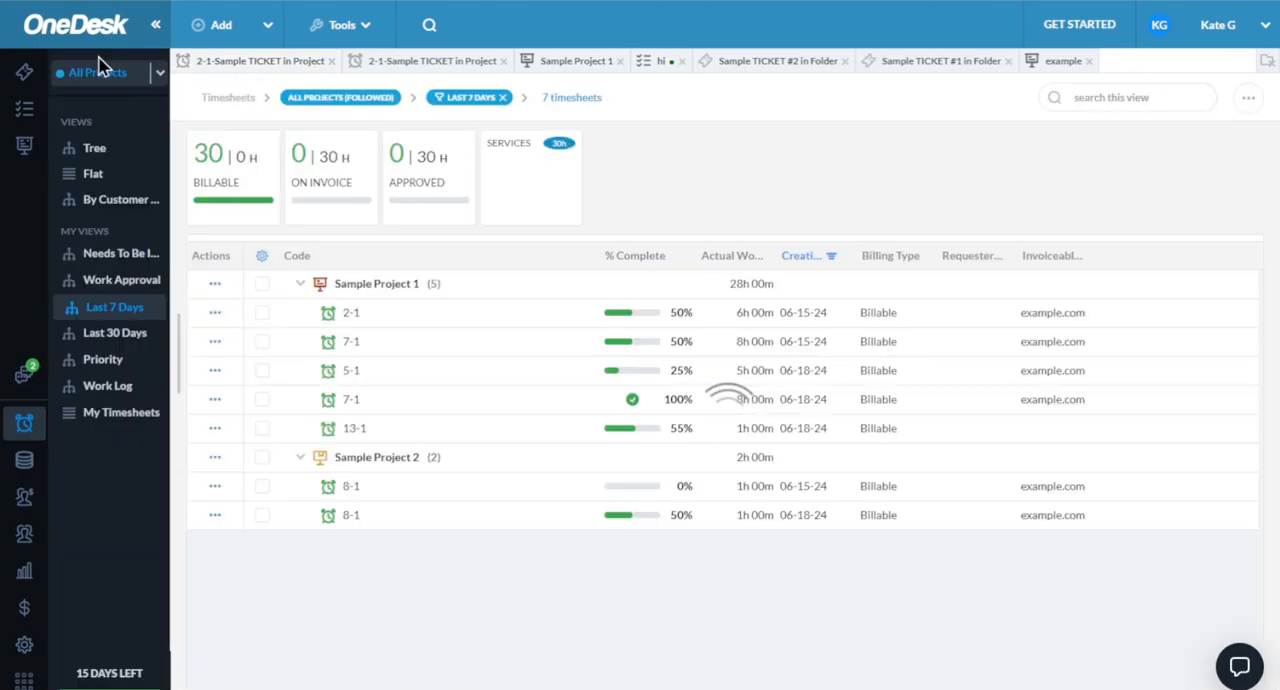
- In the knowledge base, start a new article named "name" with "content" as its details
click(31, 470)
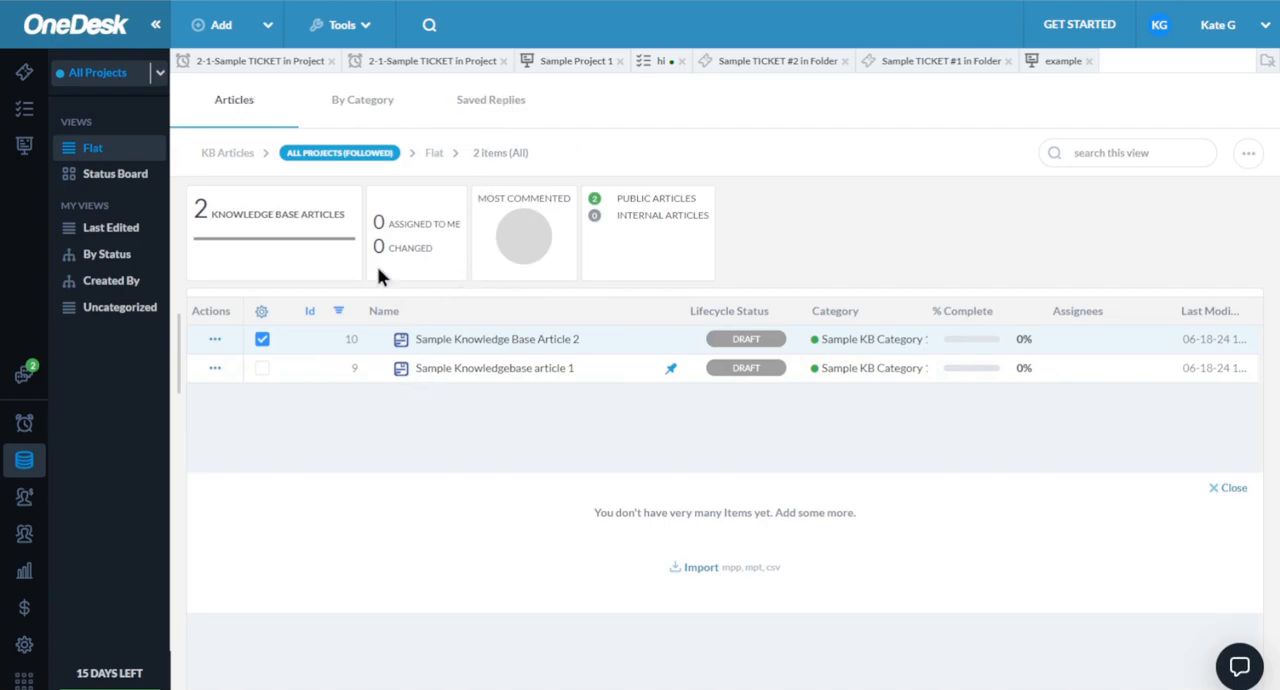
click(219, 27)
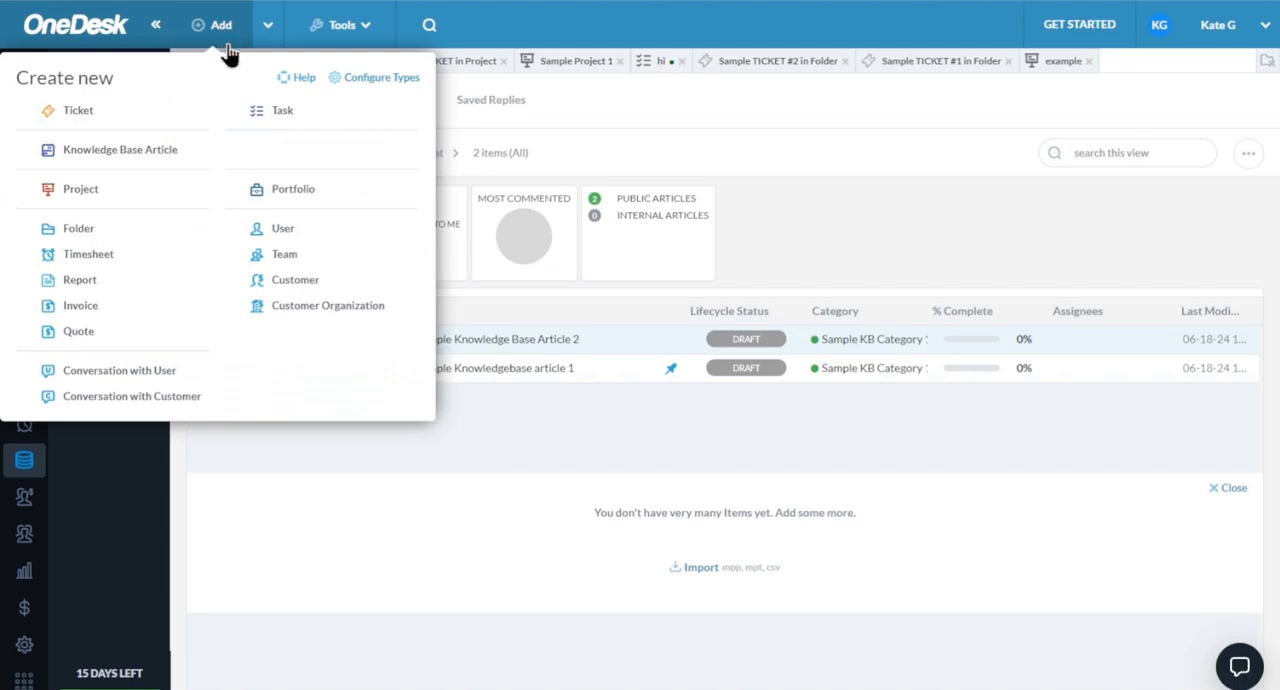
click(152, 160)
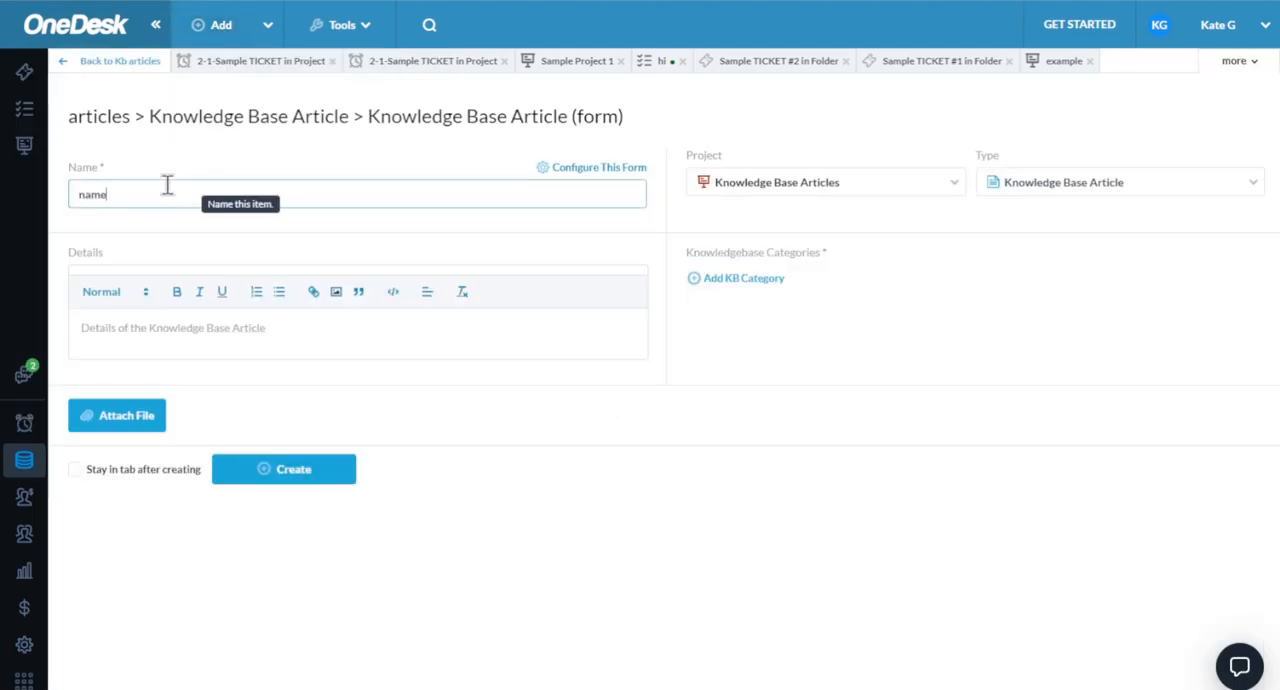
click(177, 329)
text(d)
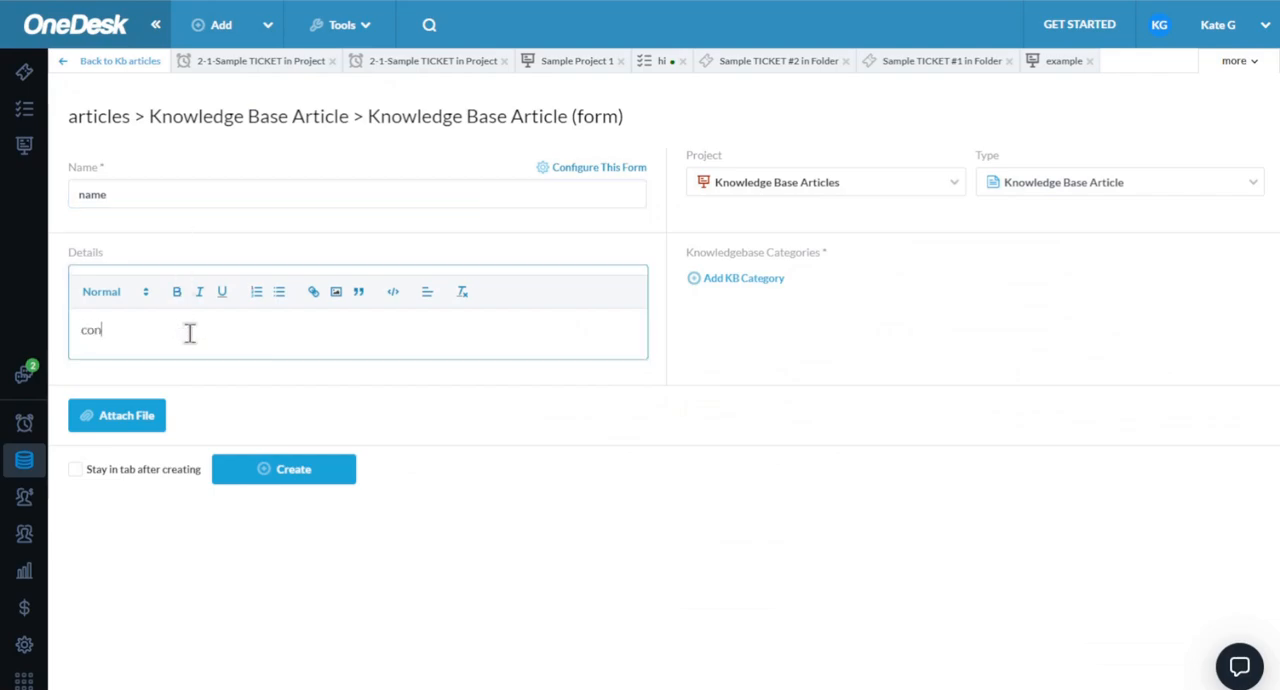
- Assign the article to Sample KB Category 1 of Knowledgebase, create it and return to the article list
click(745, 282)
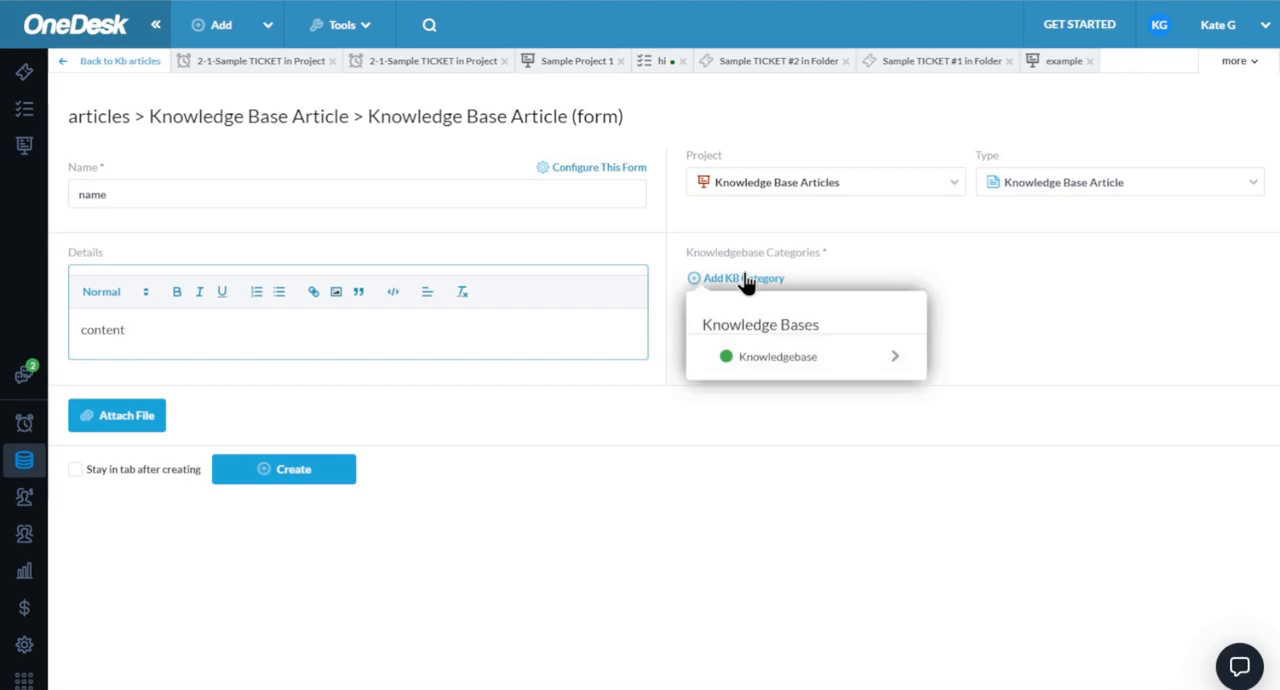
click(775, 369)
click(1126, 411)
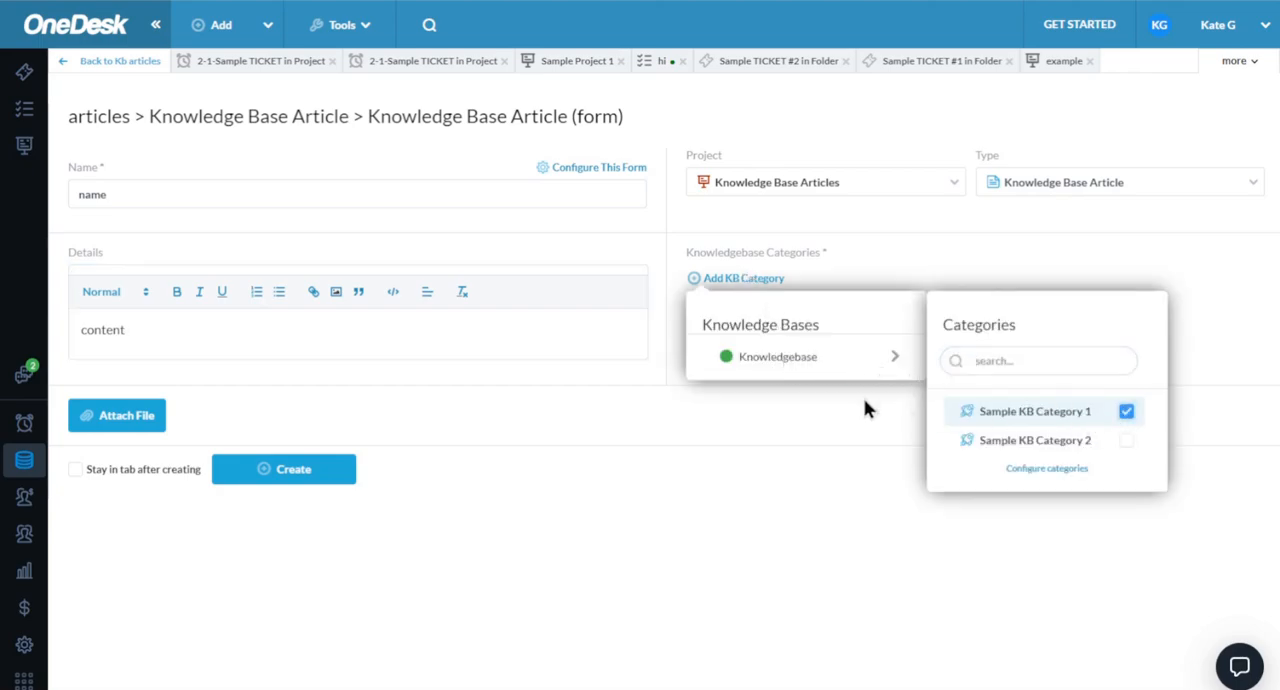
click(718, 482)
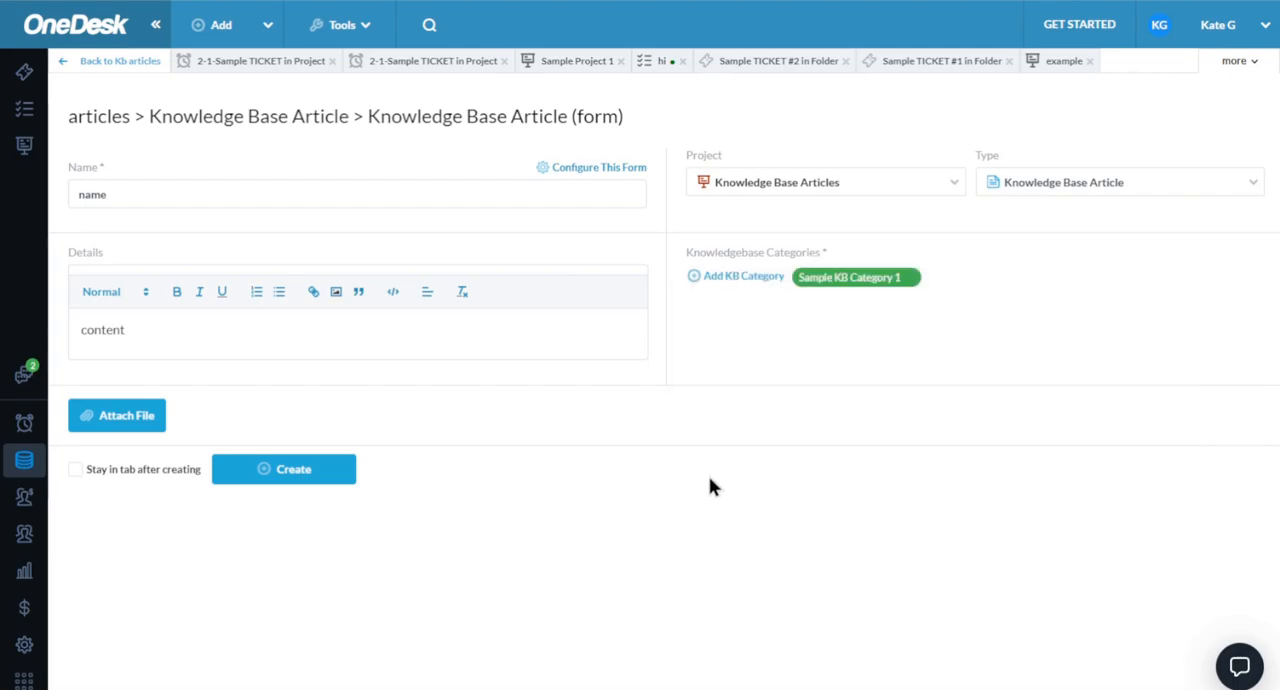
click(287, 481)
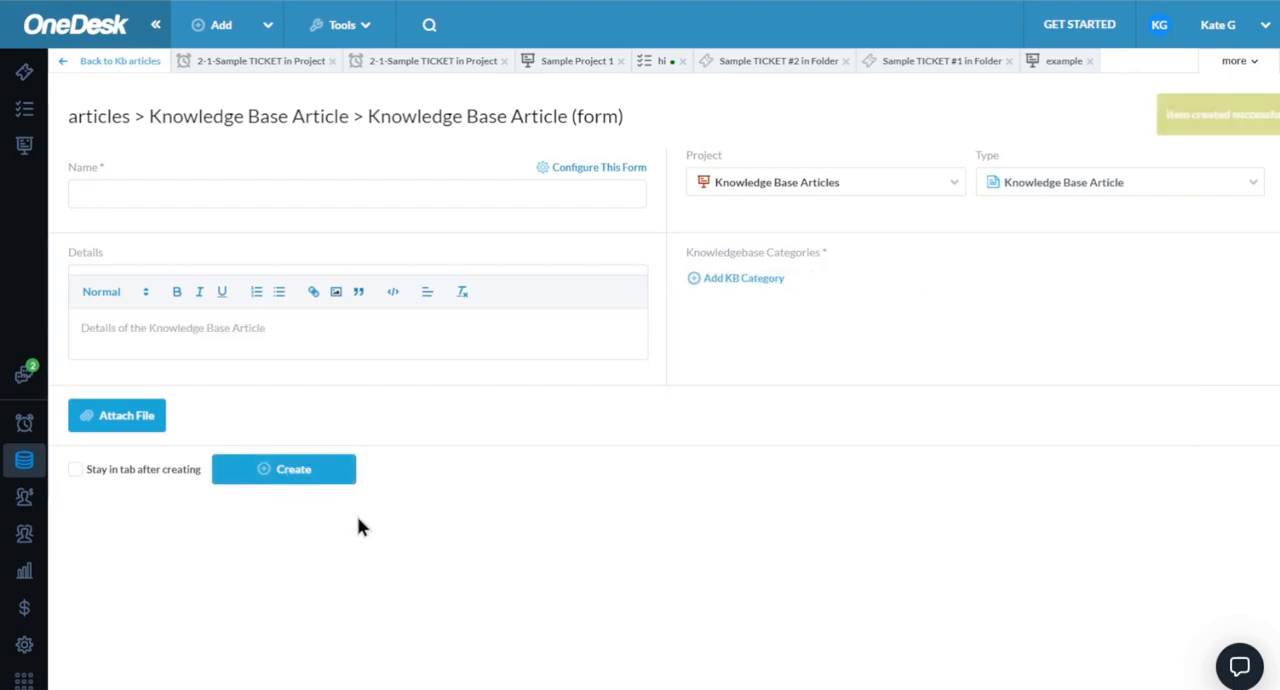
click(98, 64)
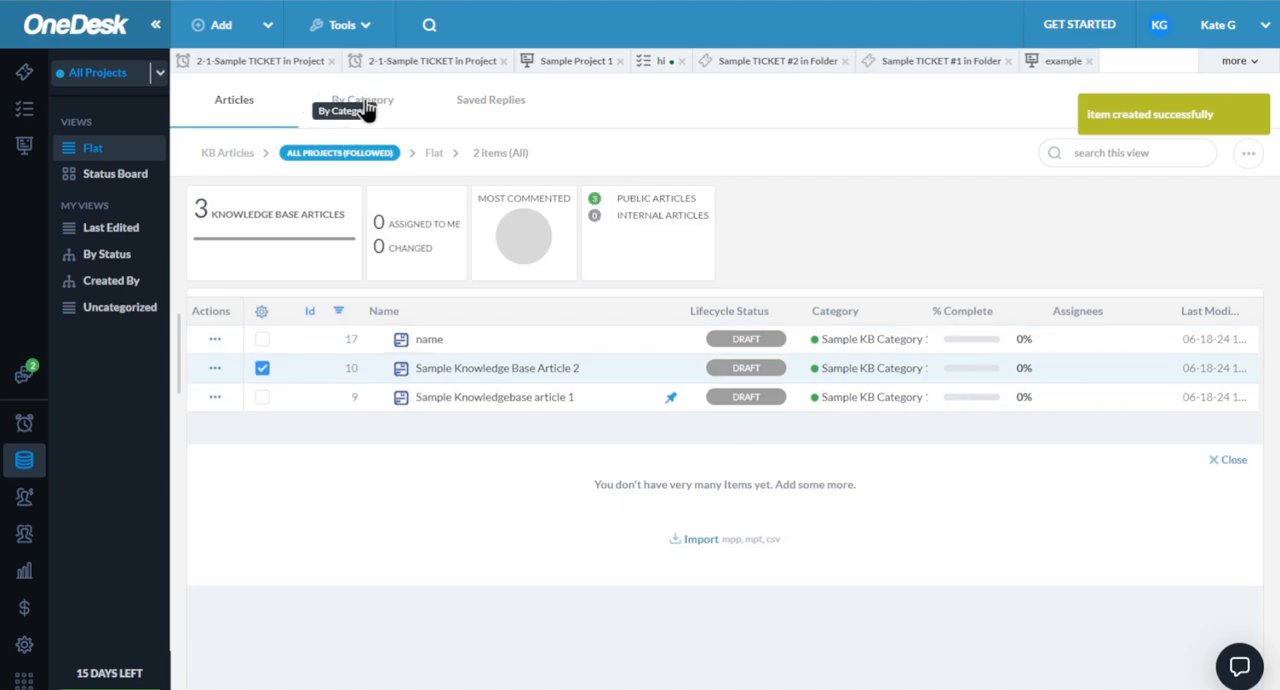
- Review the knowledge base categories and saved replies, including the category types, the new reply form and the sample reply's available actions
click(364, 104)
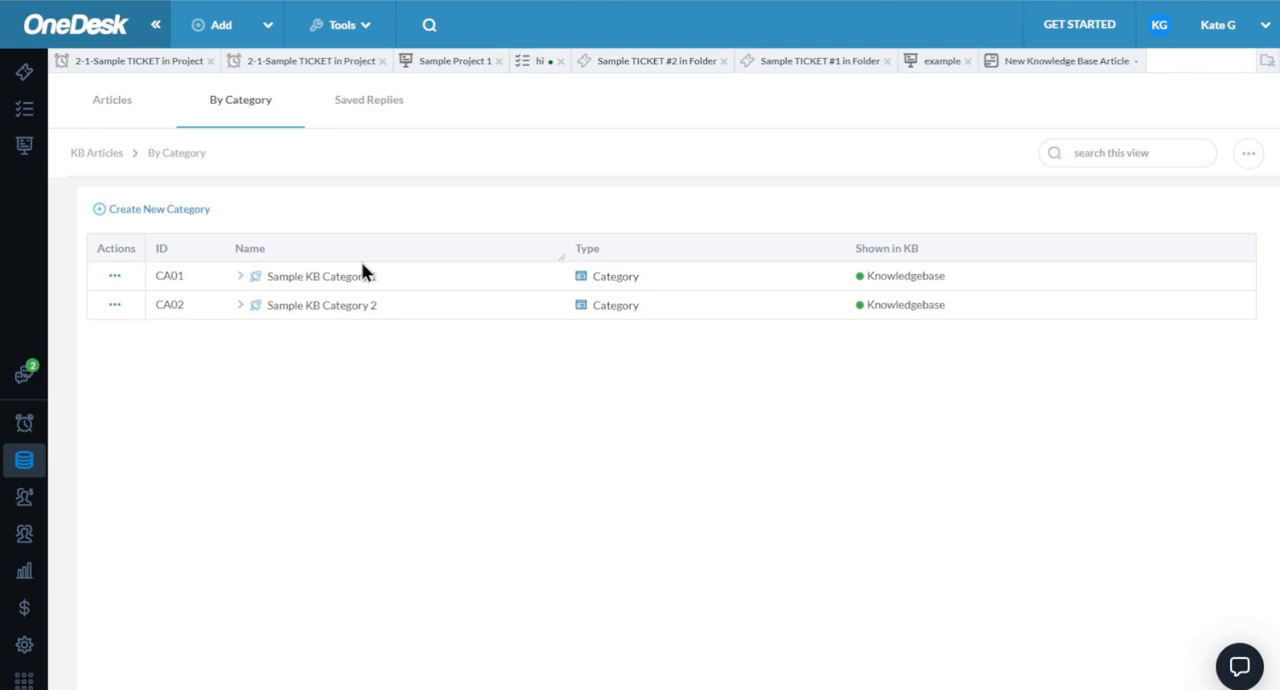
click(188, 214)
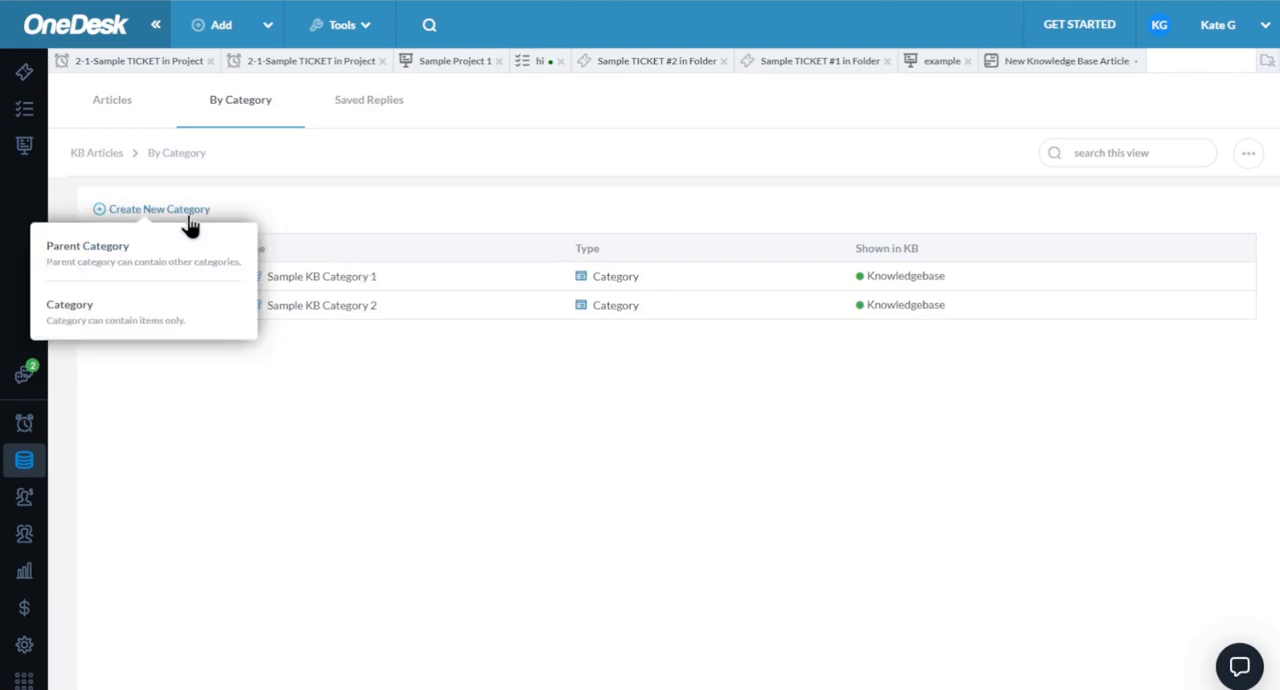
click(360, 110)
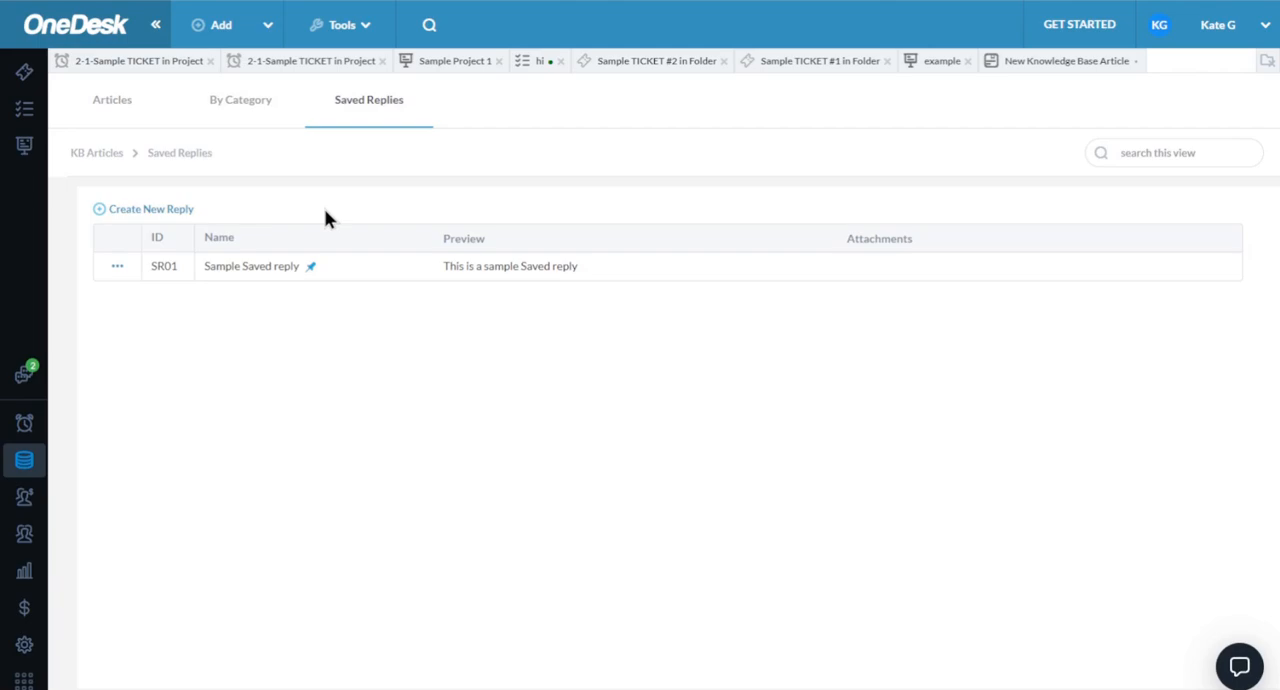
click(179, 212)
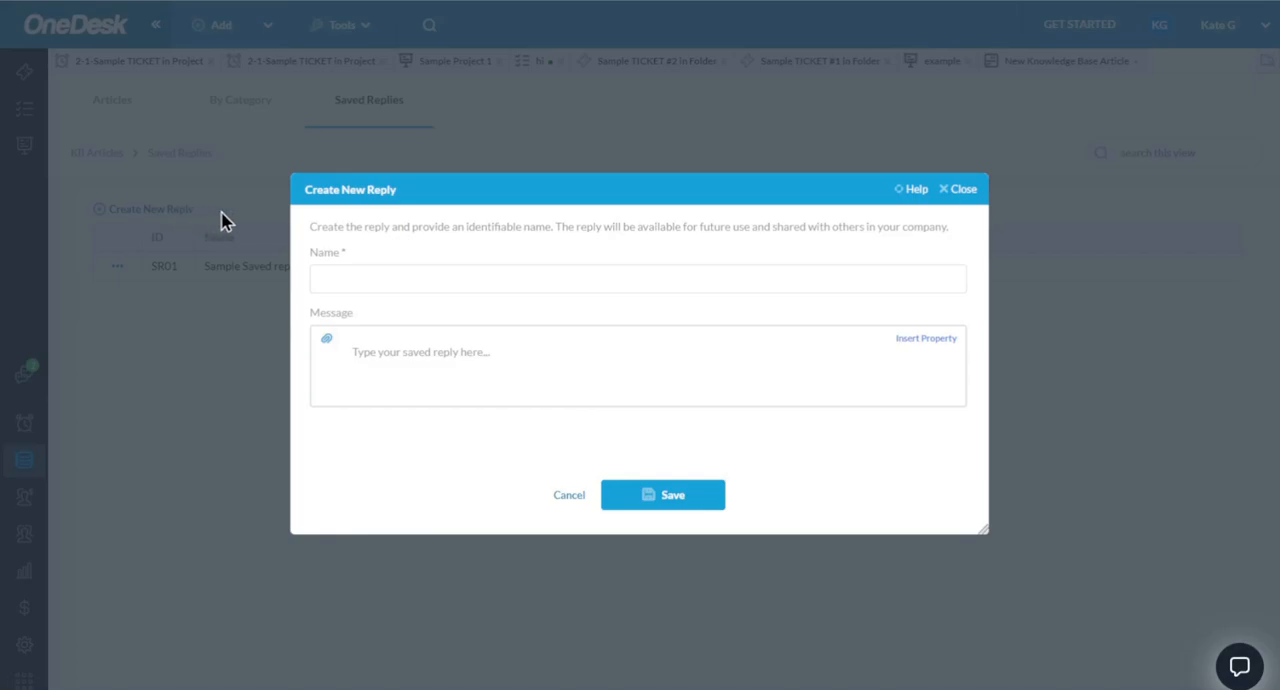
click(961, 190)
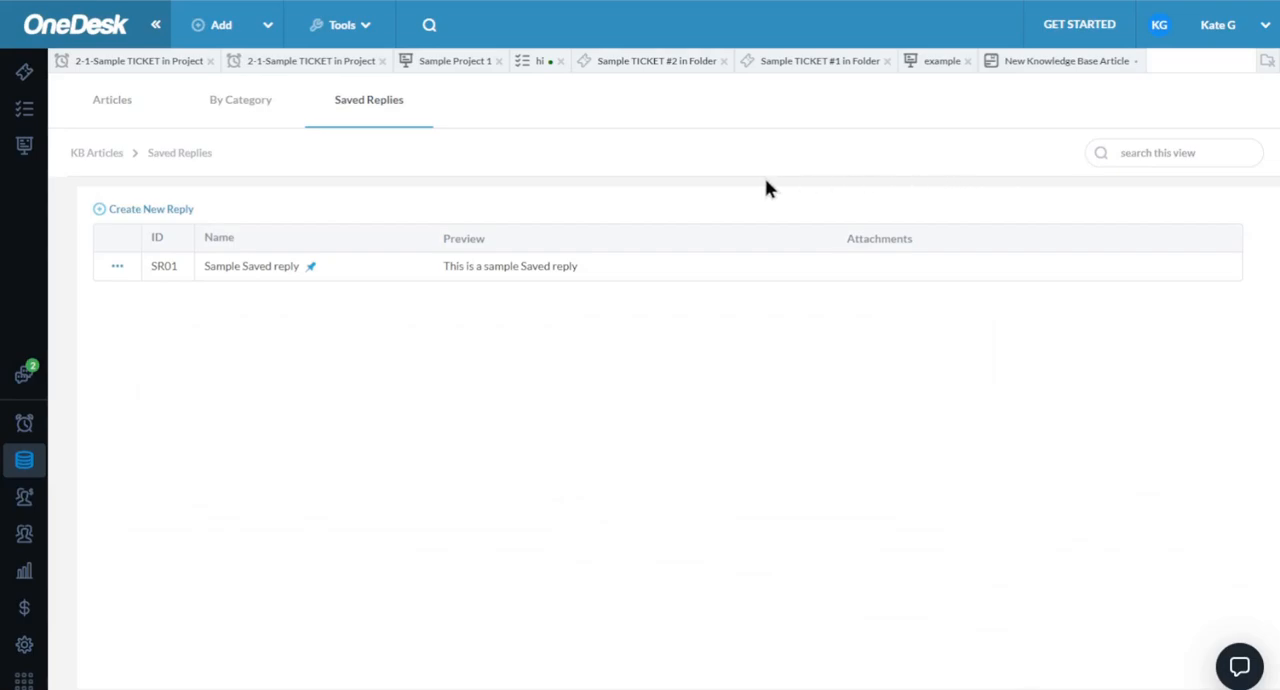
click(115, 268)
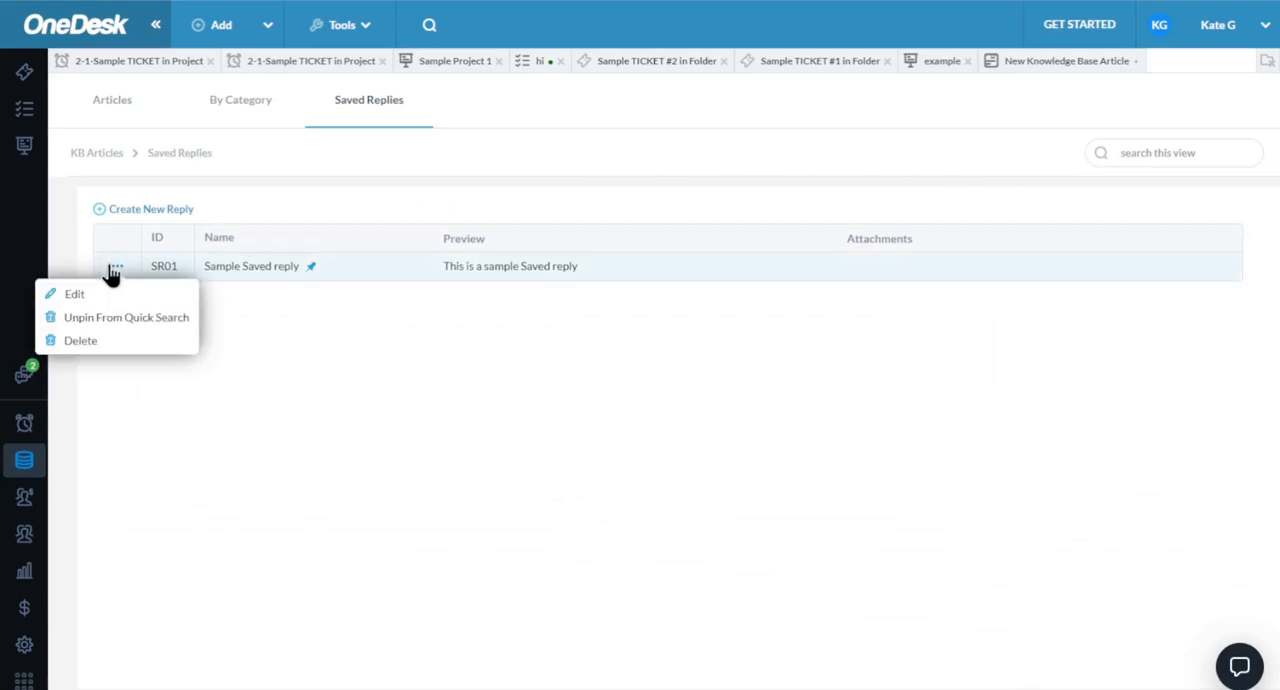
click(376, 180)
- Open the conversations of Sample TICKET #2 in Folder and insert the pinned Sample Saved reply into the internal message
click(643, 64)
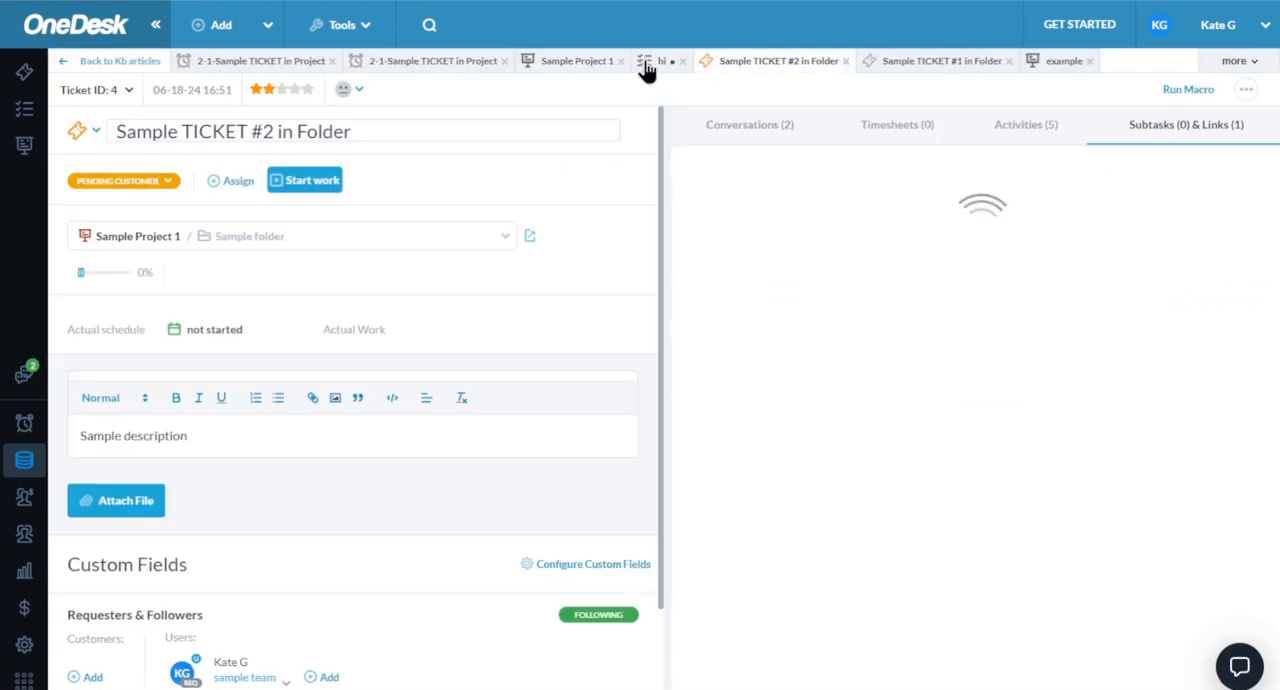
click(749, 130)
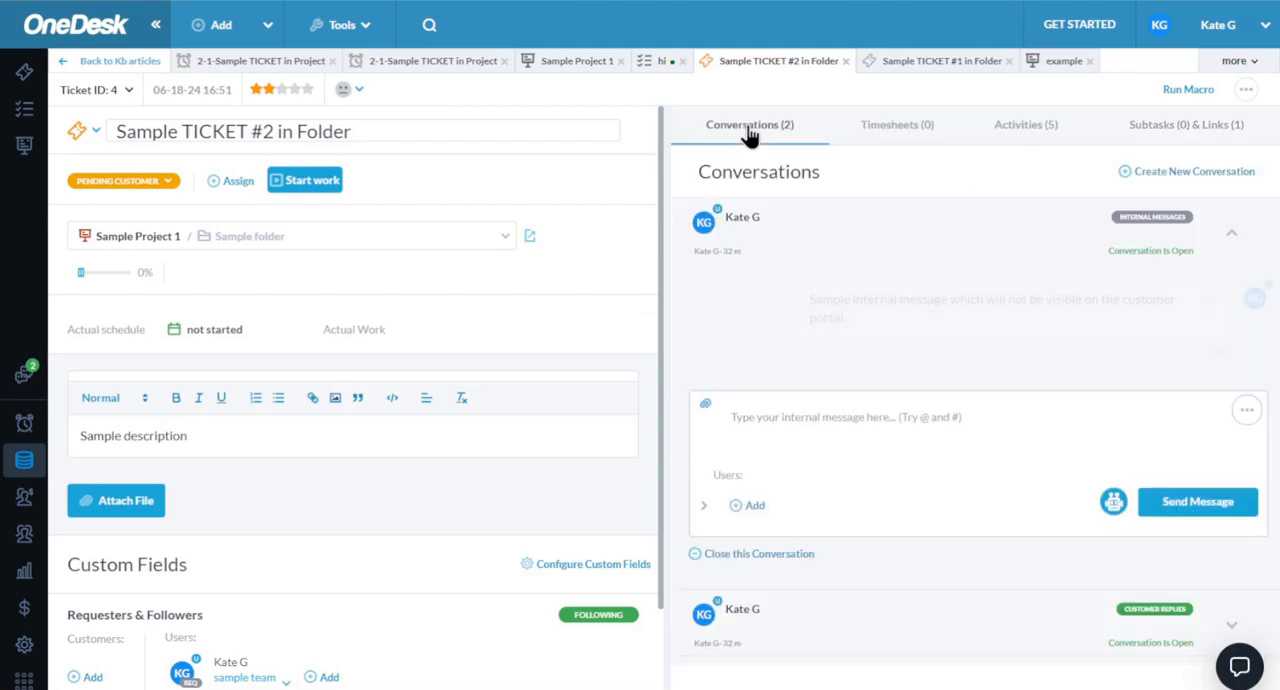
click(1248, 412)
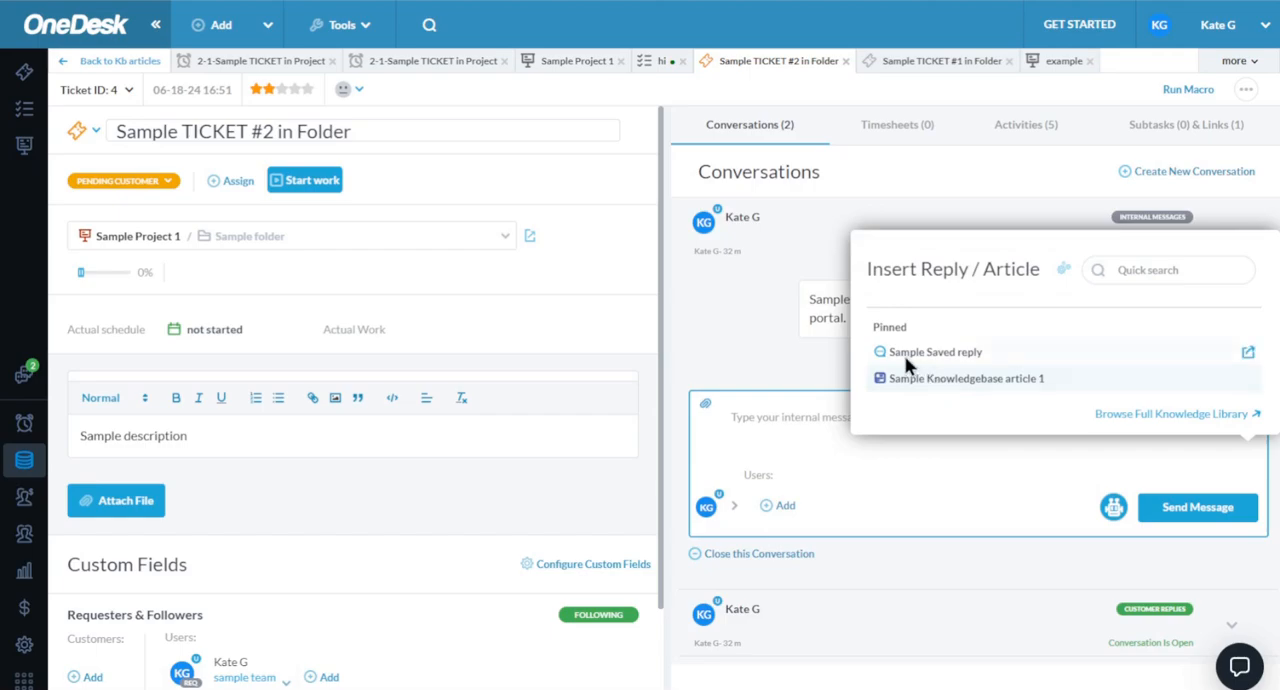
click(1240, 356)
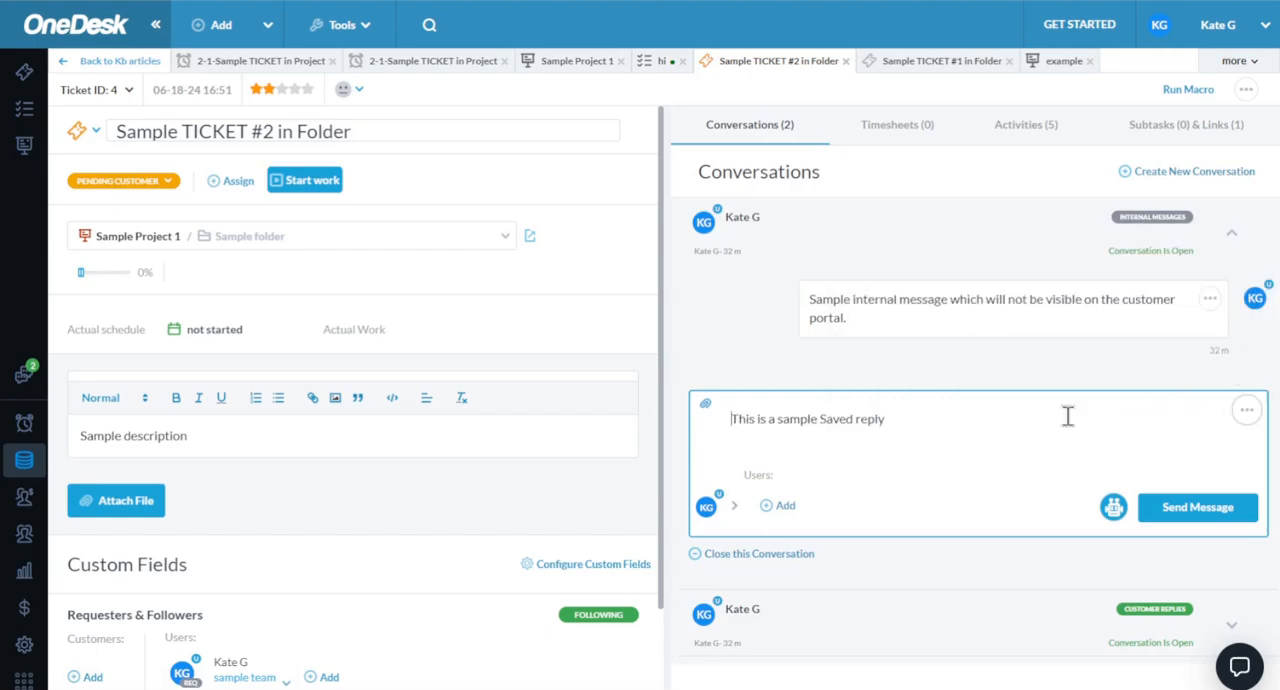
- Replace the saved reply text in the internal message with a link to the pinned Sample Knowledgebase article 1
drag(895, 421, 694, 421)
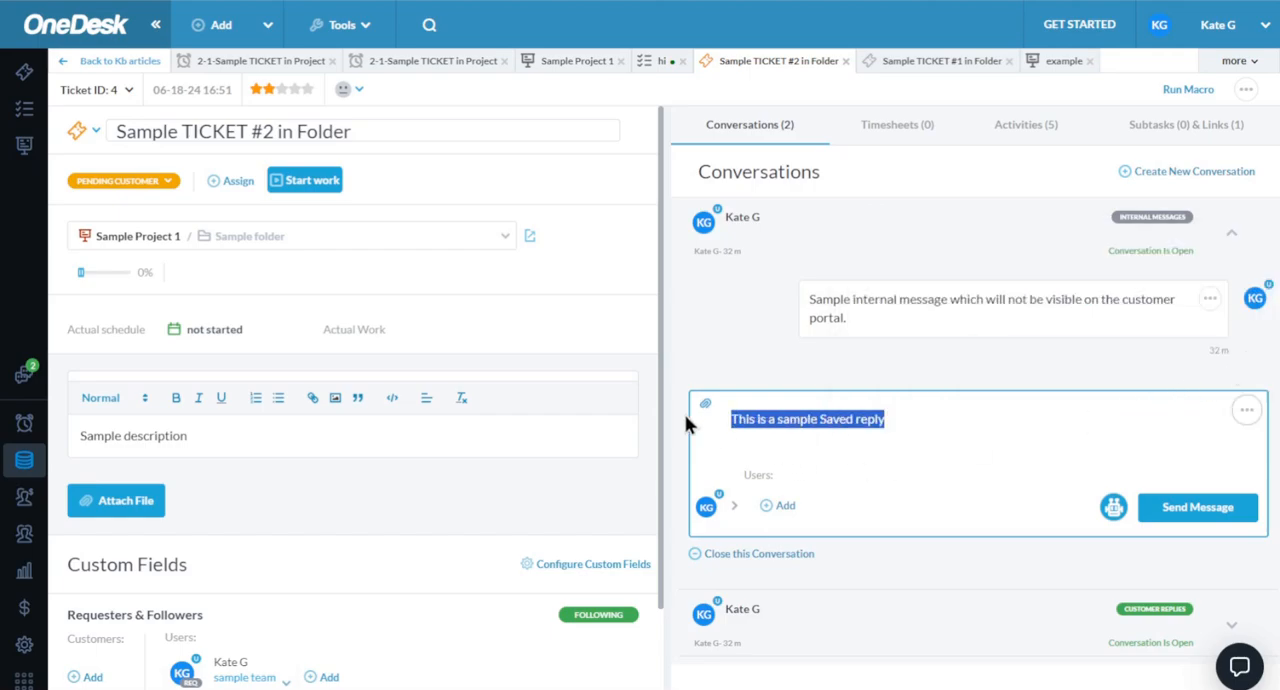
key(BackSpace)
click(1246, 410)
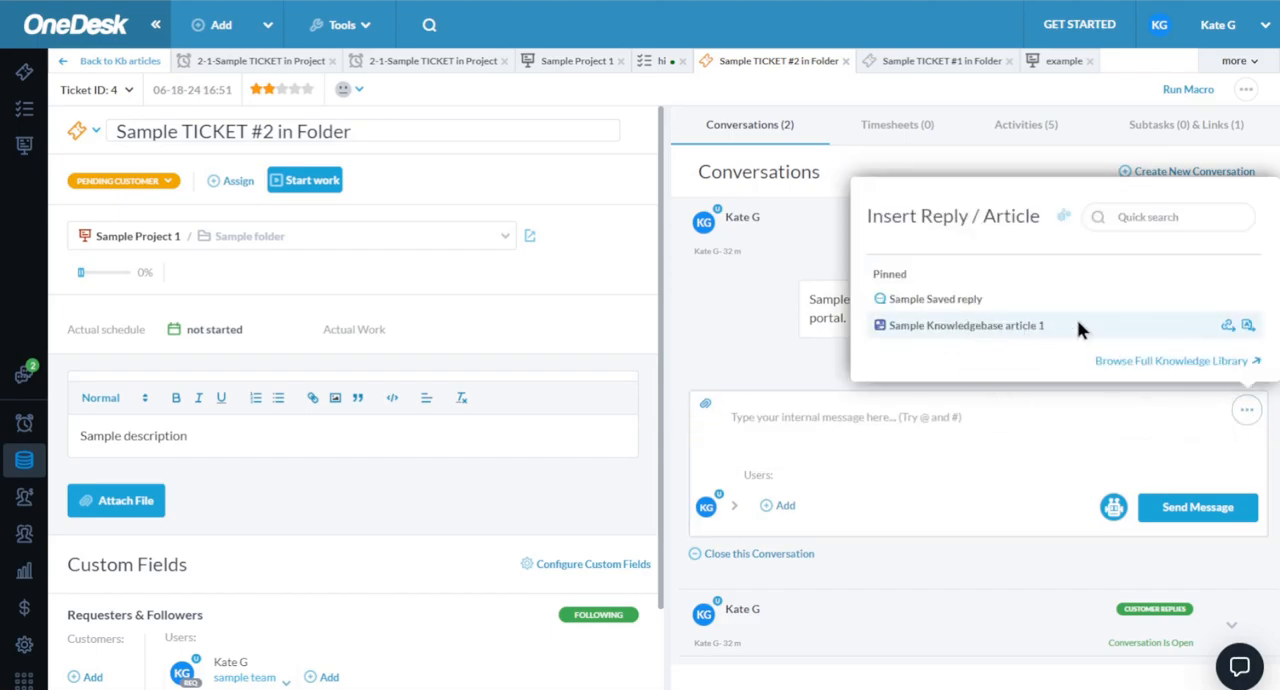
click(1228, 326)
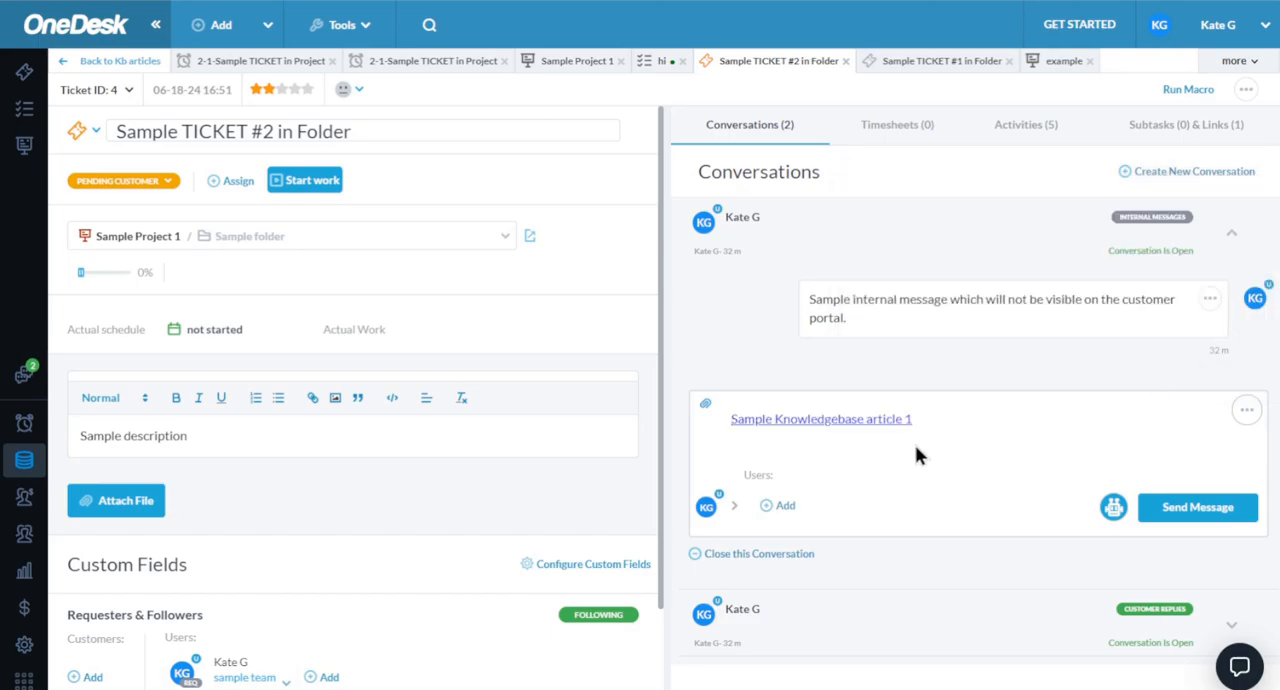
- Search the replies and articles for "sam", and insert another link to Sample Knowledgebase article 1 from the full knowledge library
click(1247, 412)
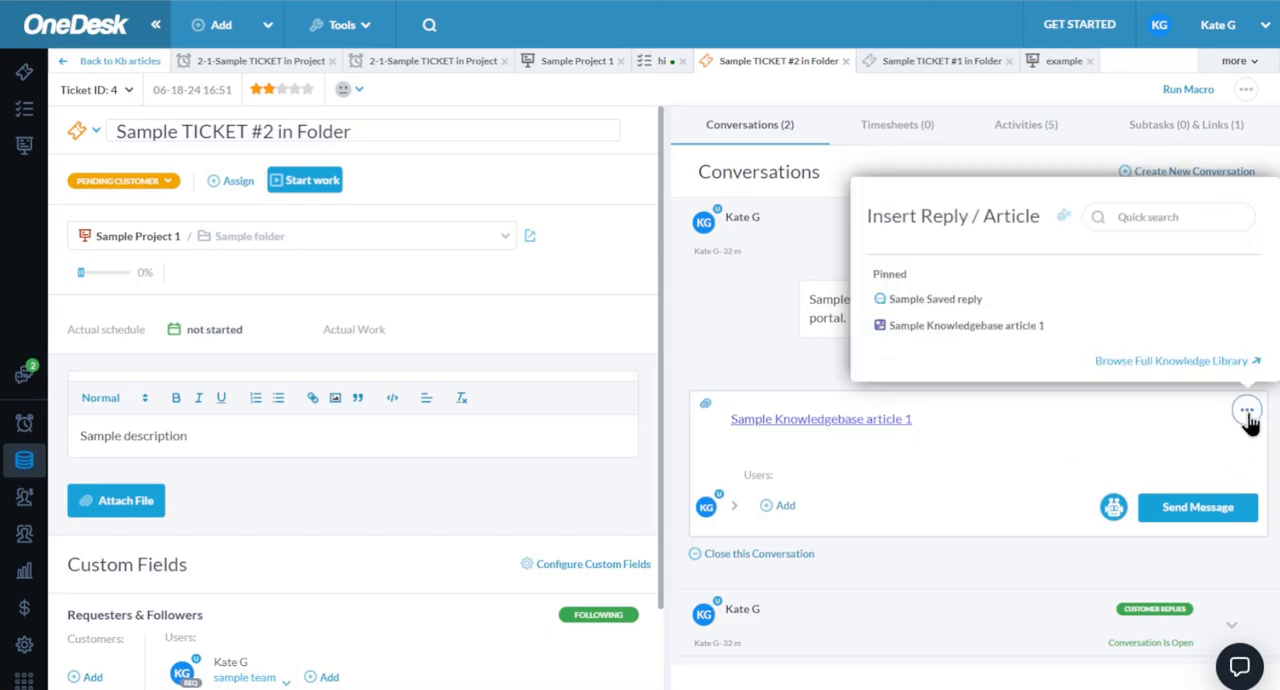
click(1151, 221)
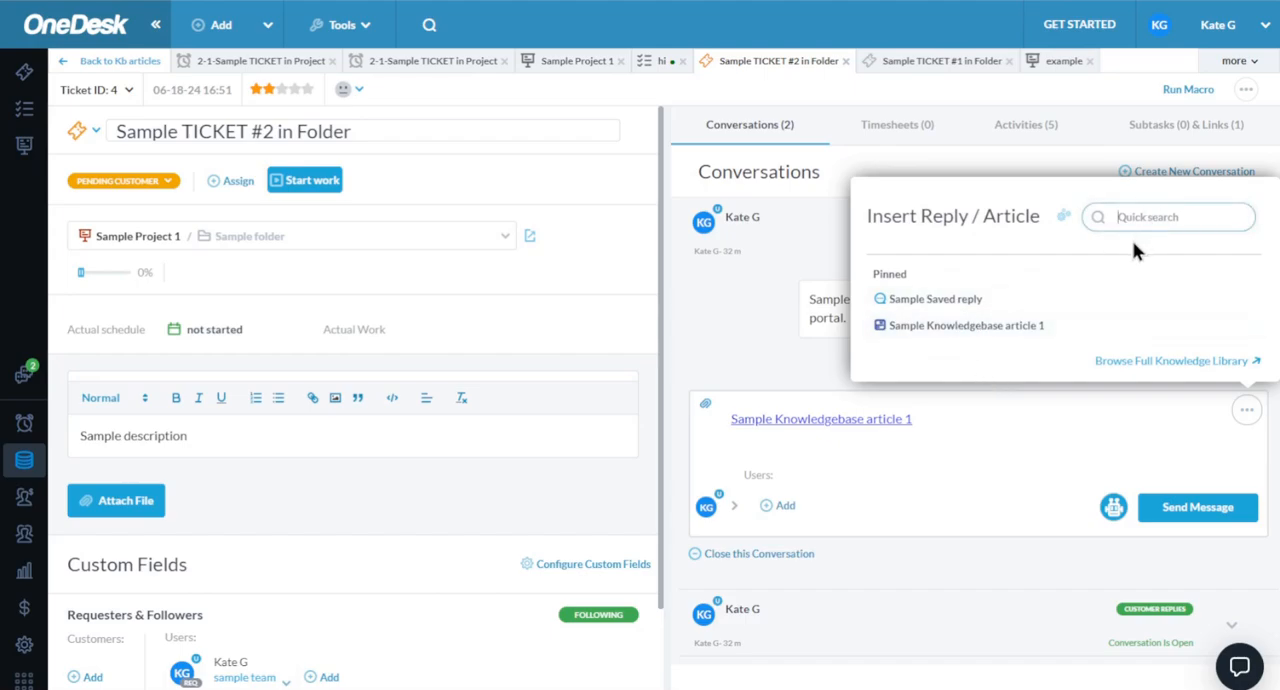
text(sam)
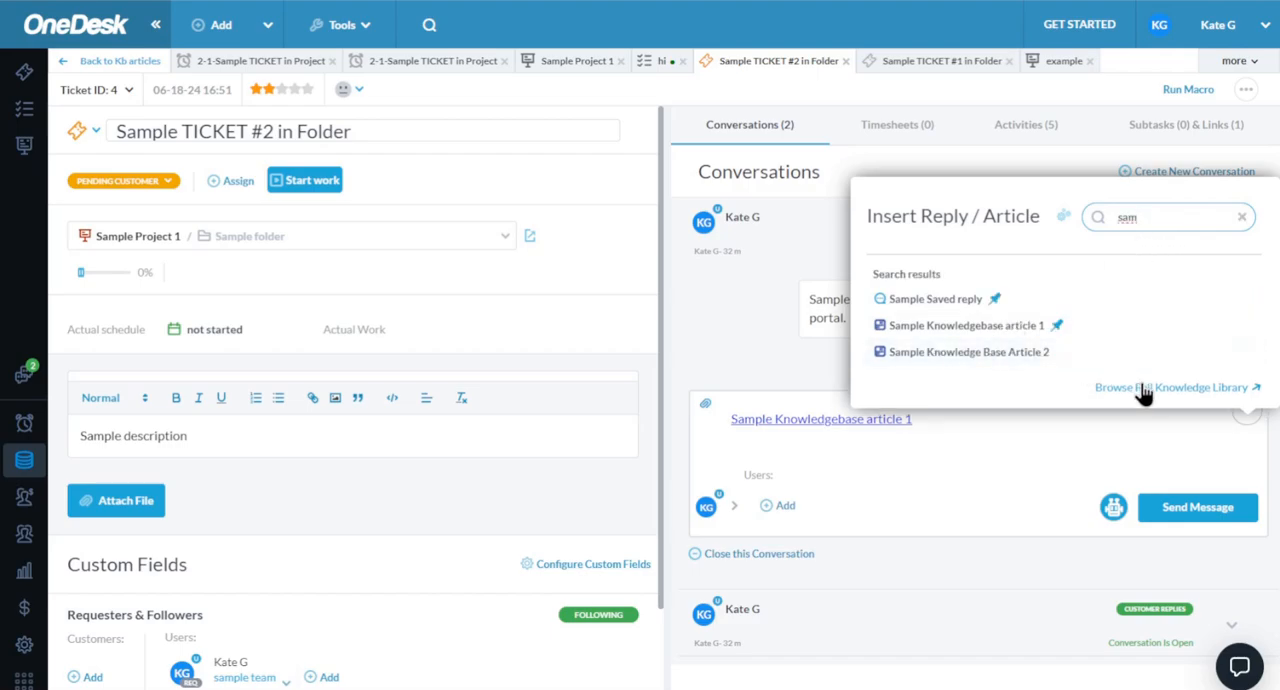
click(1141, 388)
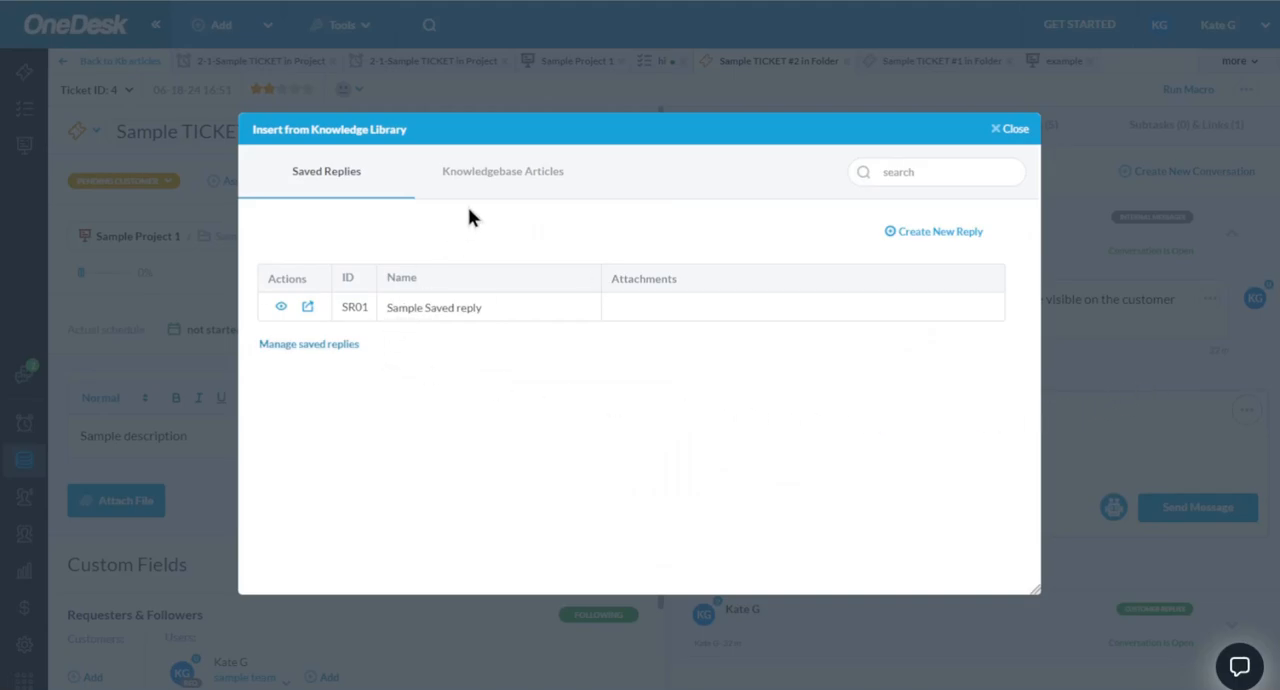
click(513, 172)
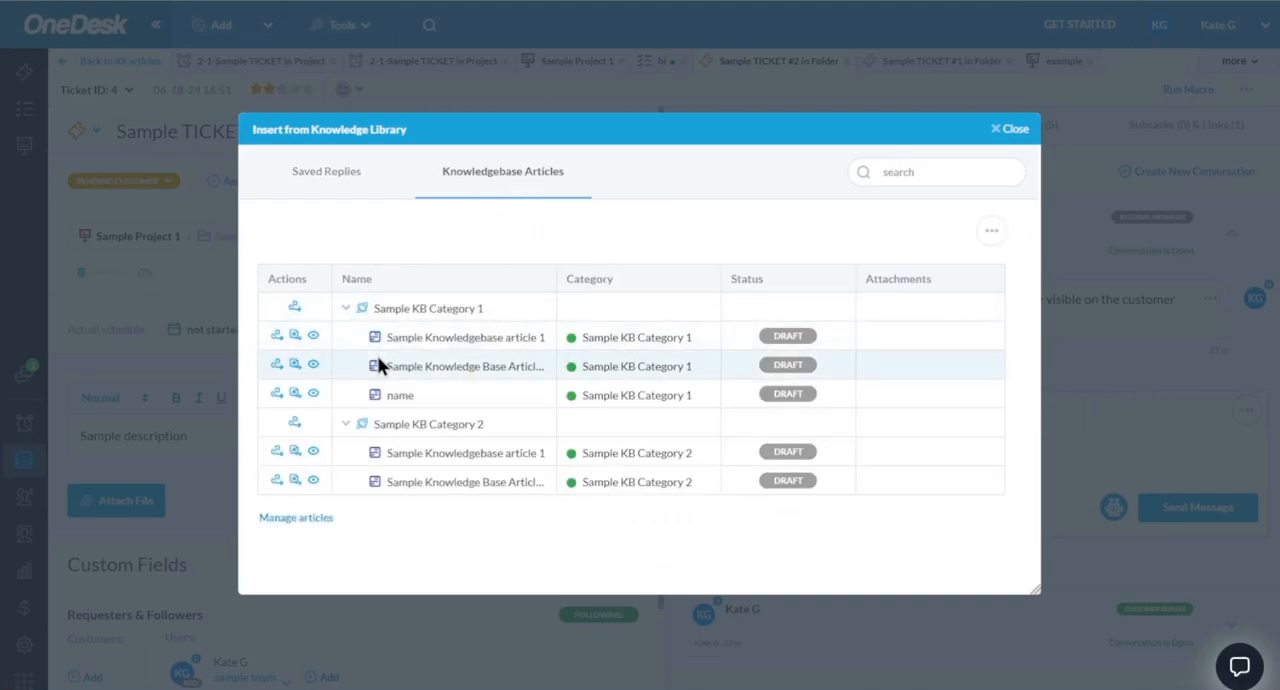
click(277, 338)
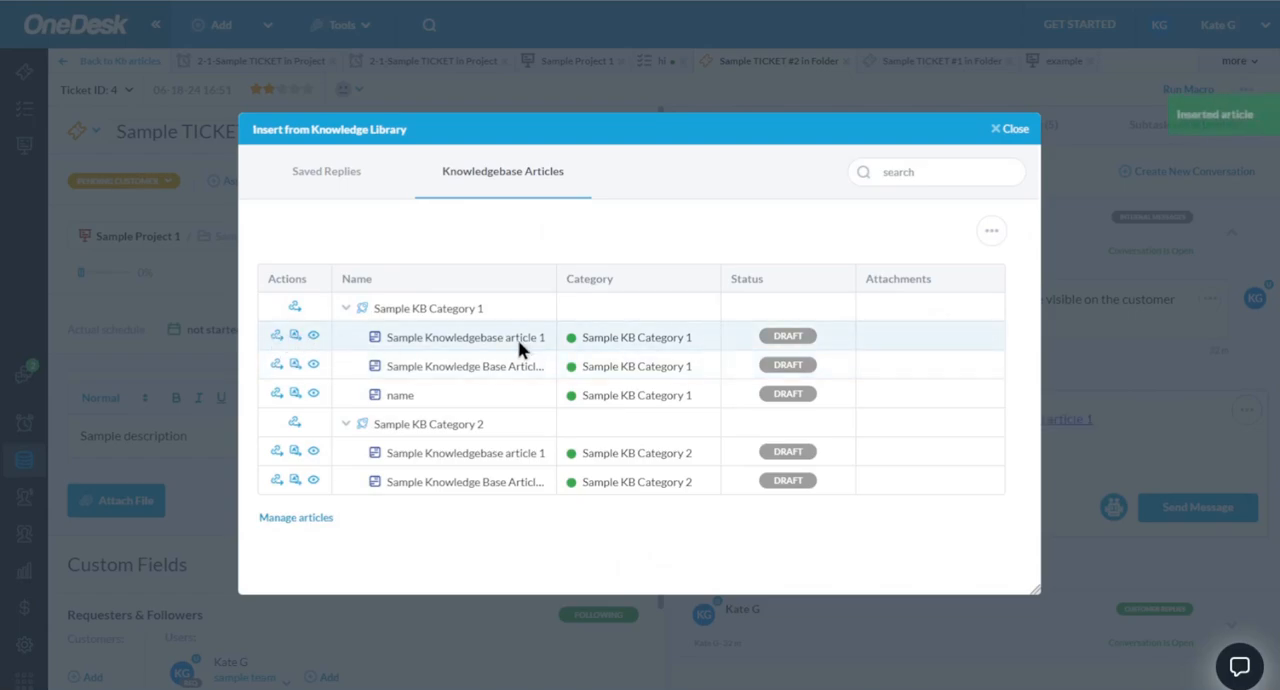
click(1011, 129)
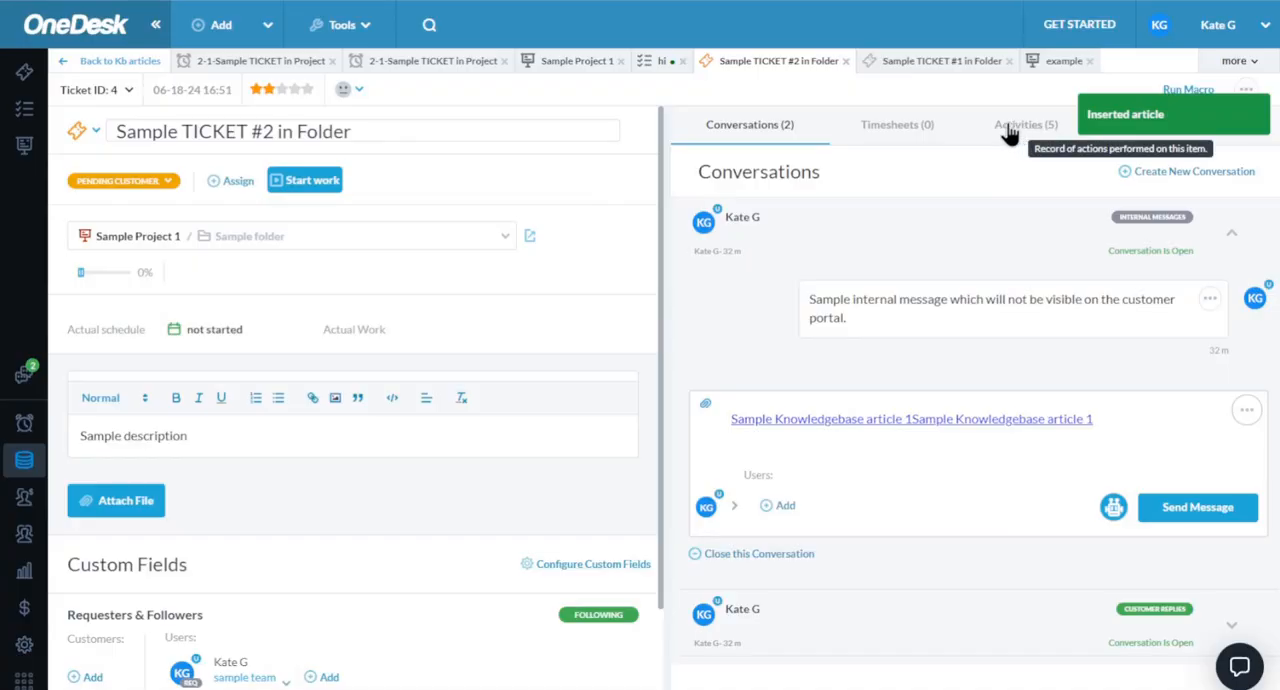
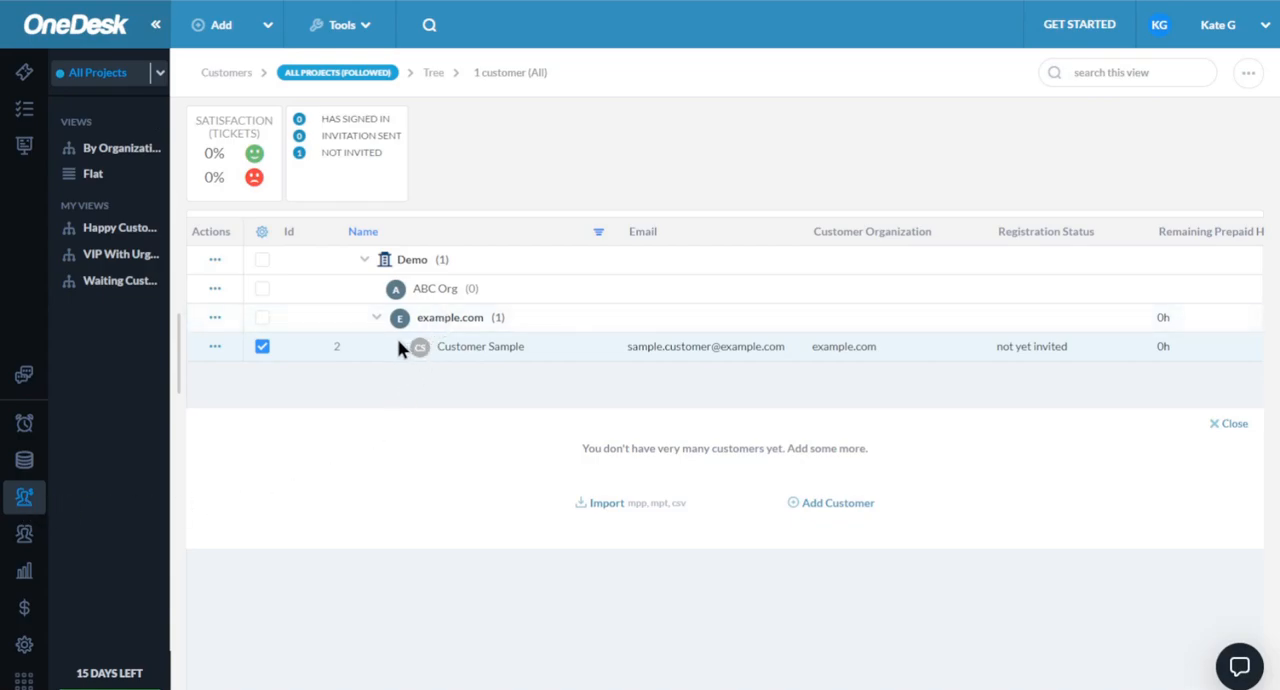
- Review the options for creating customers and customer organizations, and examine the sample customer's details
click(205, 37)
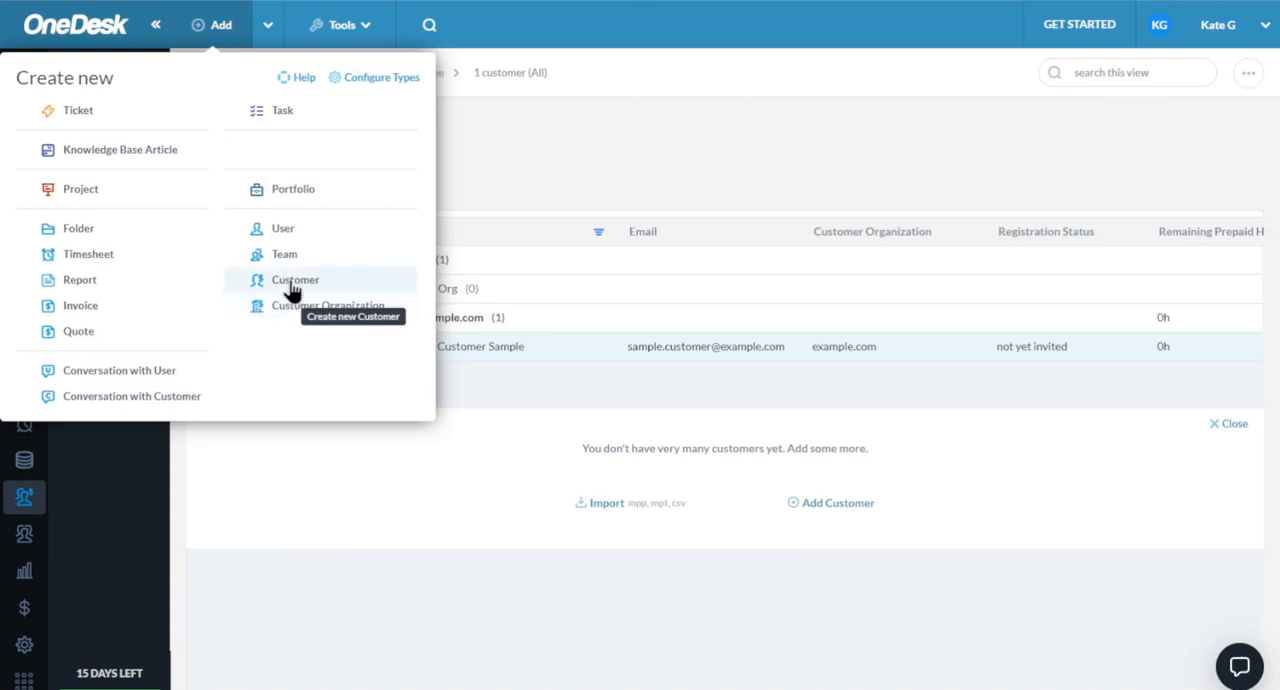
click(486, 212)
double_click(387, 361)
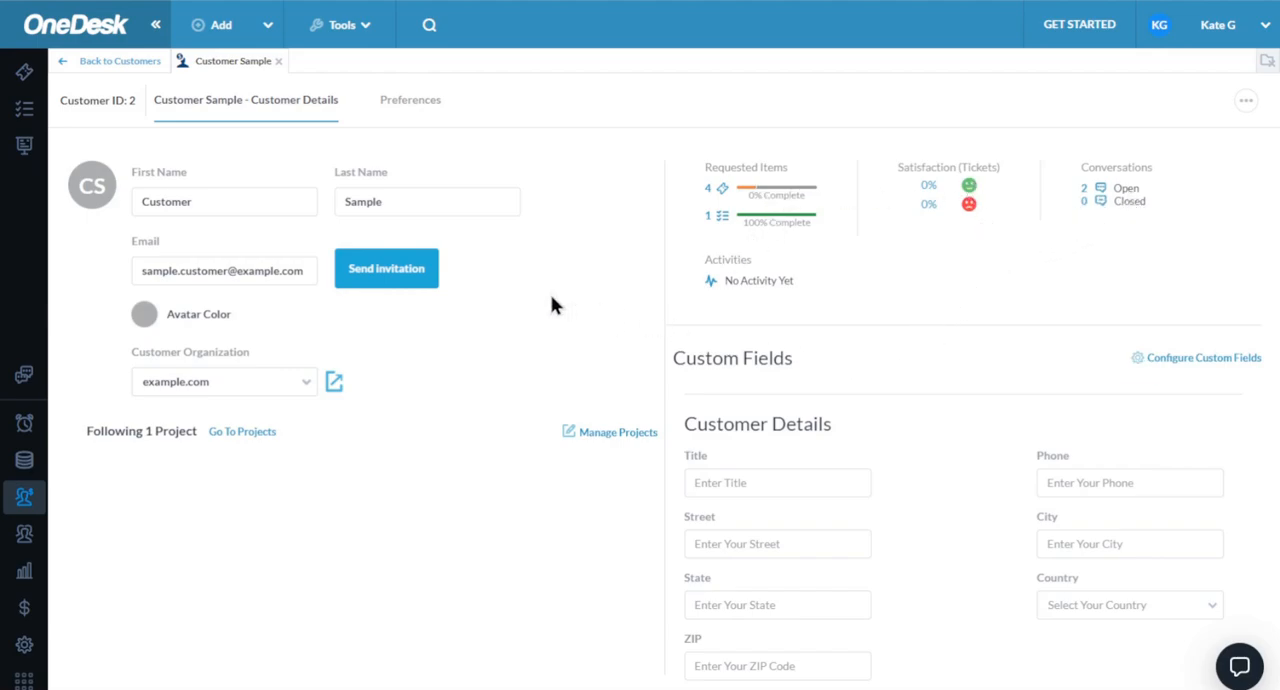
click(70, 63)
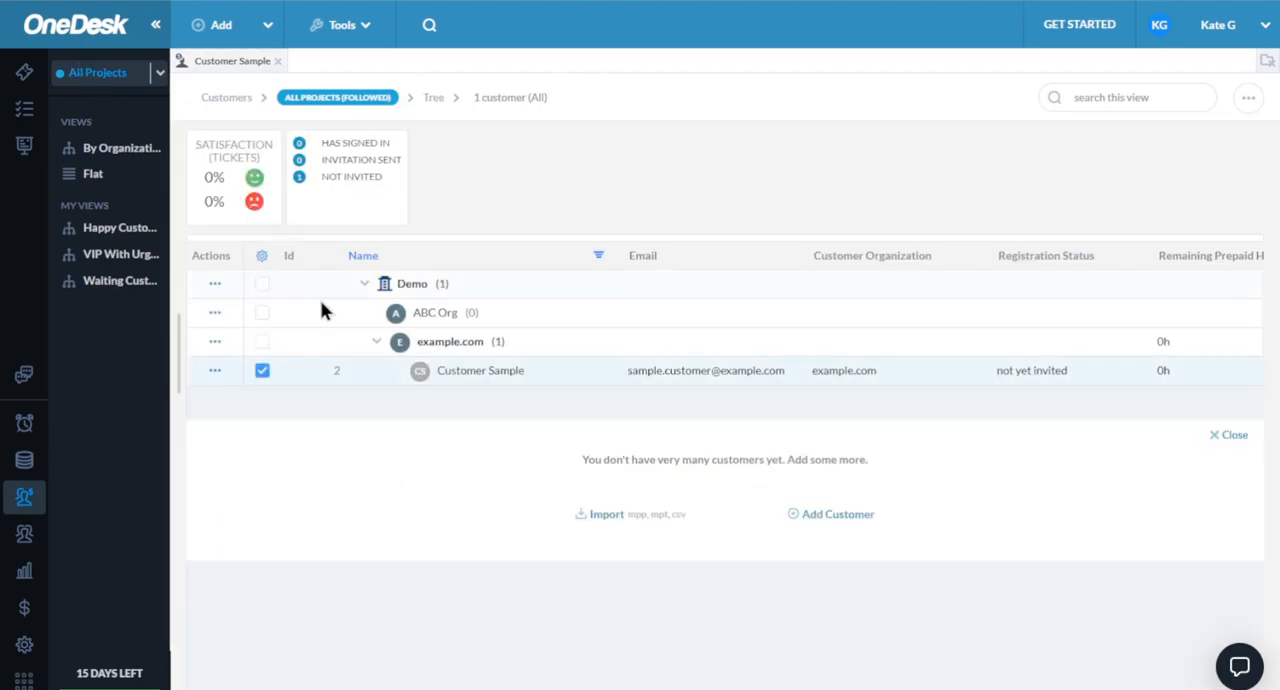
- Turn off the override of invoice default values for the example.com customer organization and check its organization details
double_click(354, 343)
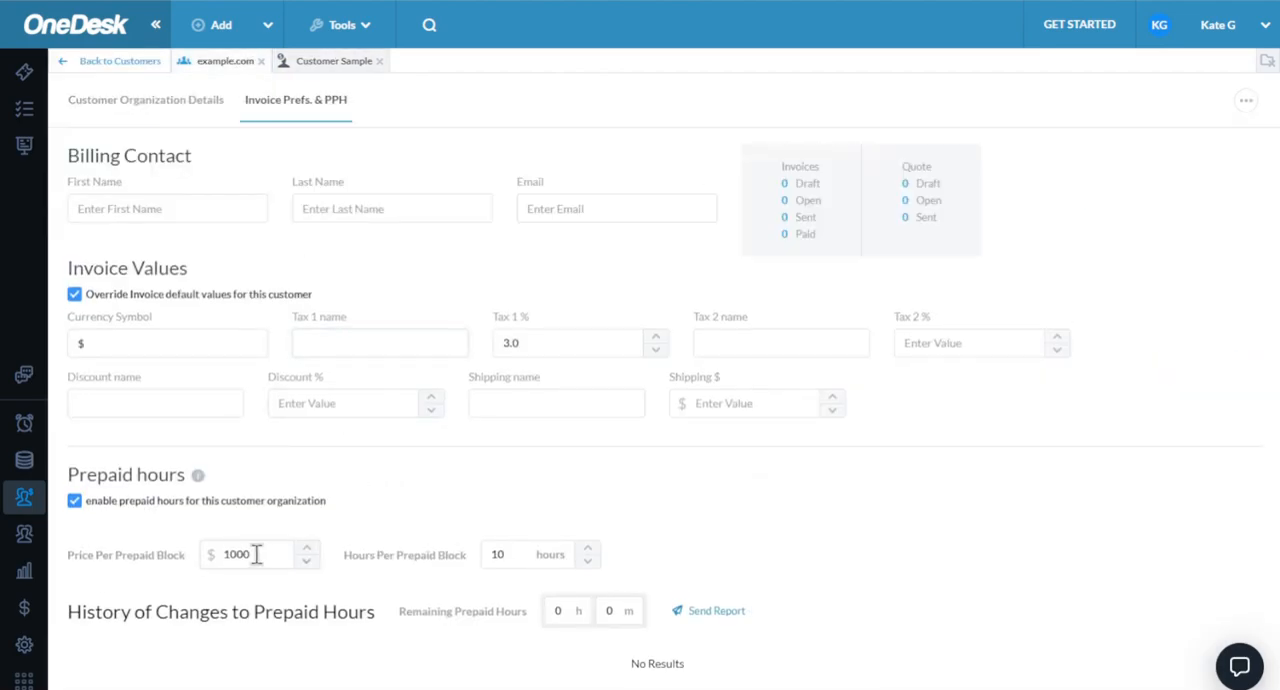
click(73, 296)
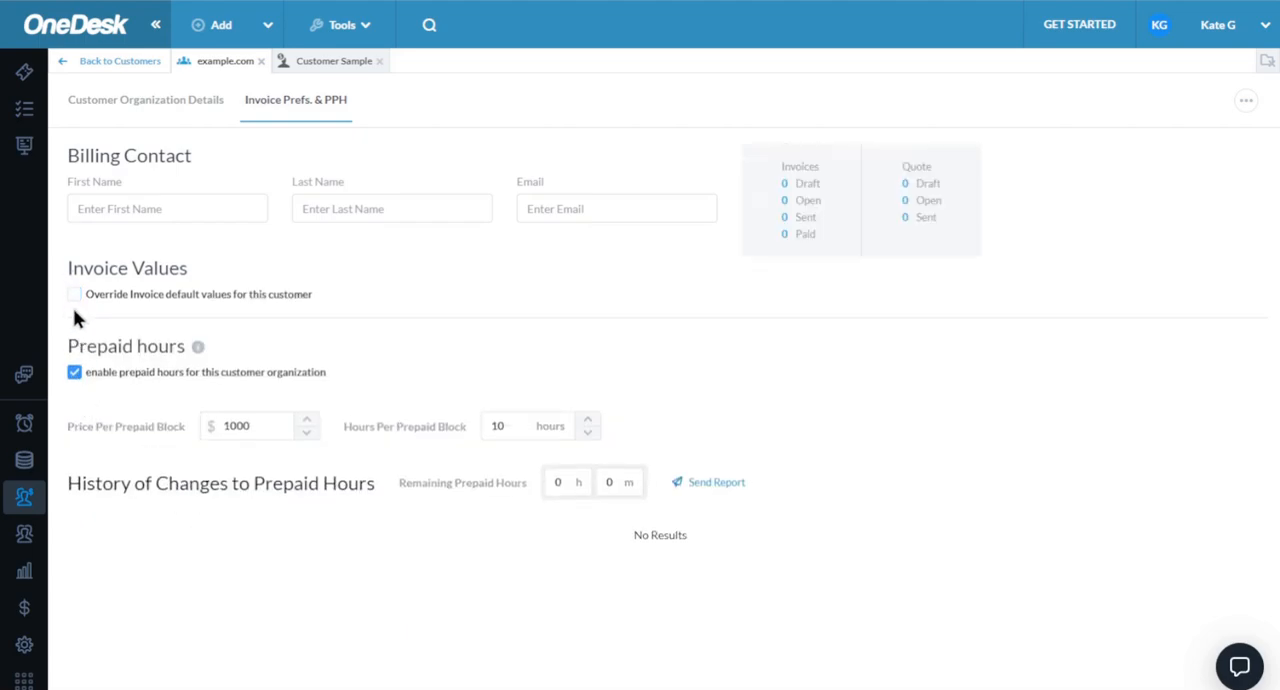
click(151, 110)
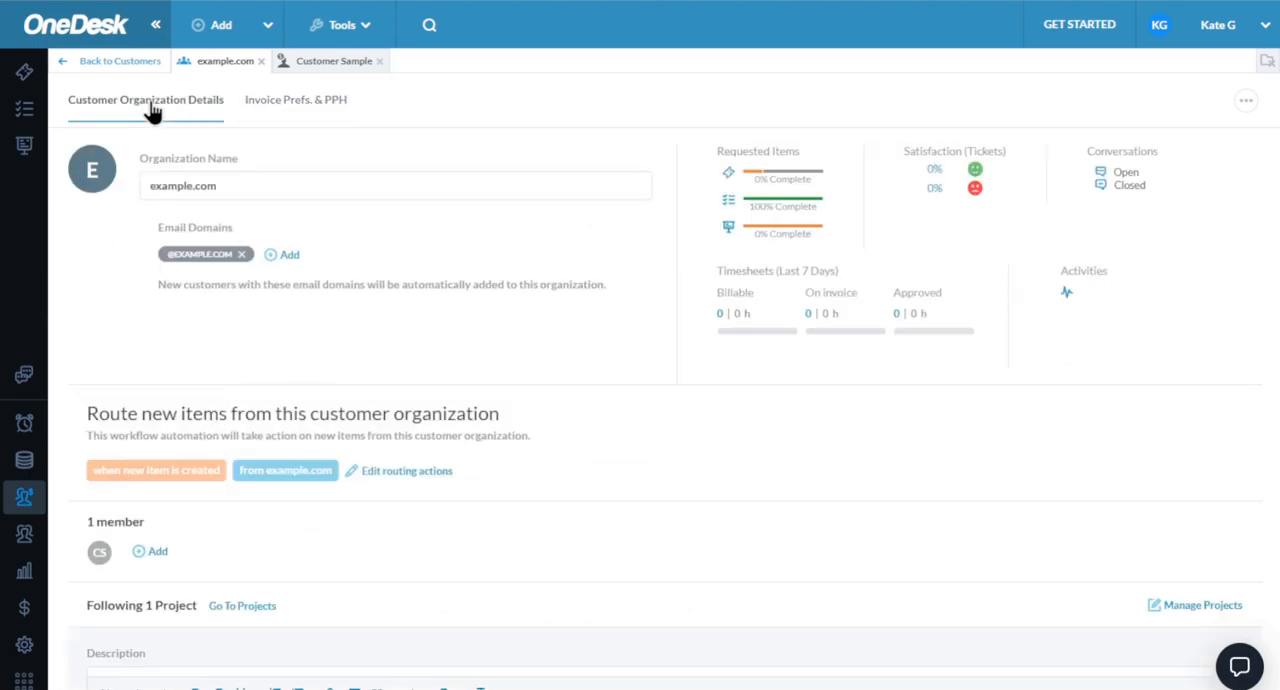
- Enter the billing contact's first name in the invoice preferences of the example.com organization
click(266, 112)
click(138, 212)
text(J)
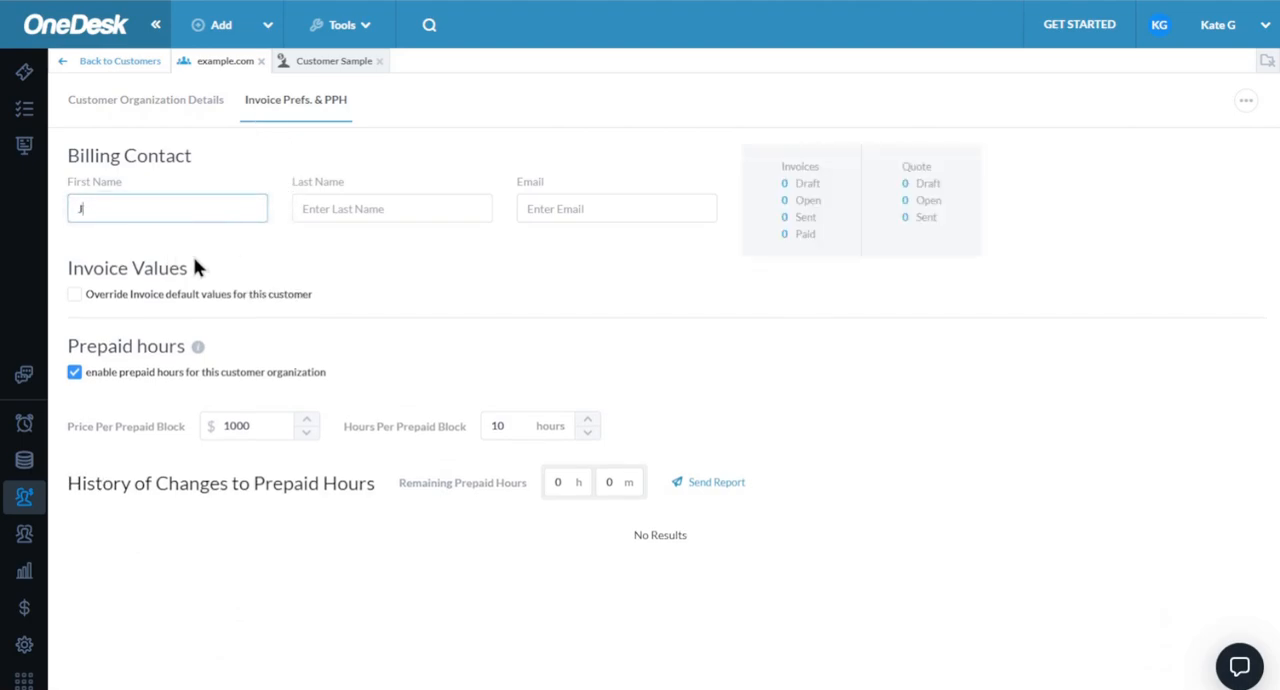
text(im)
key(Tab)
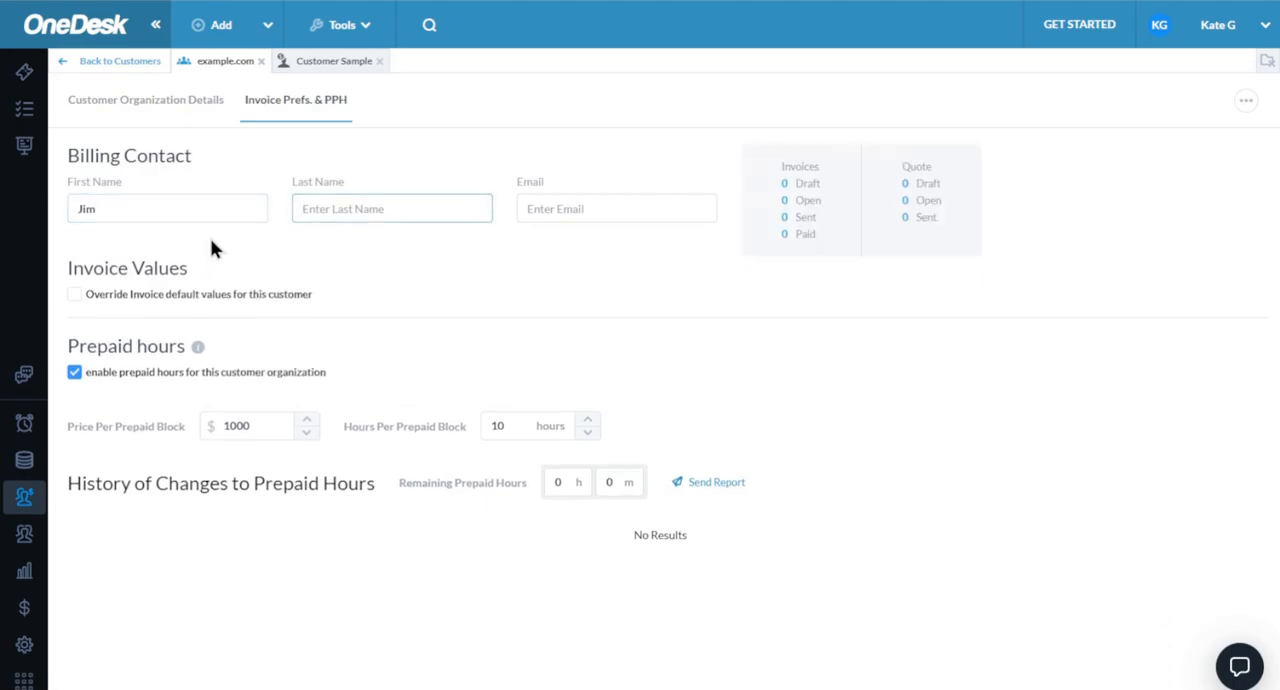
key(Tab)
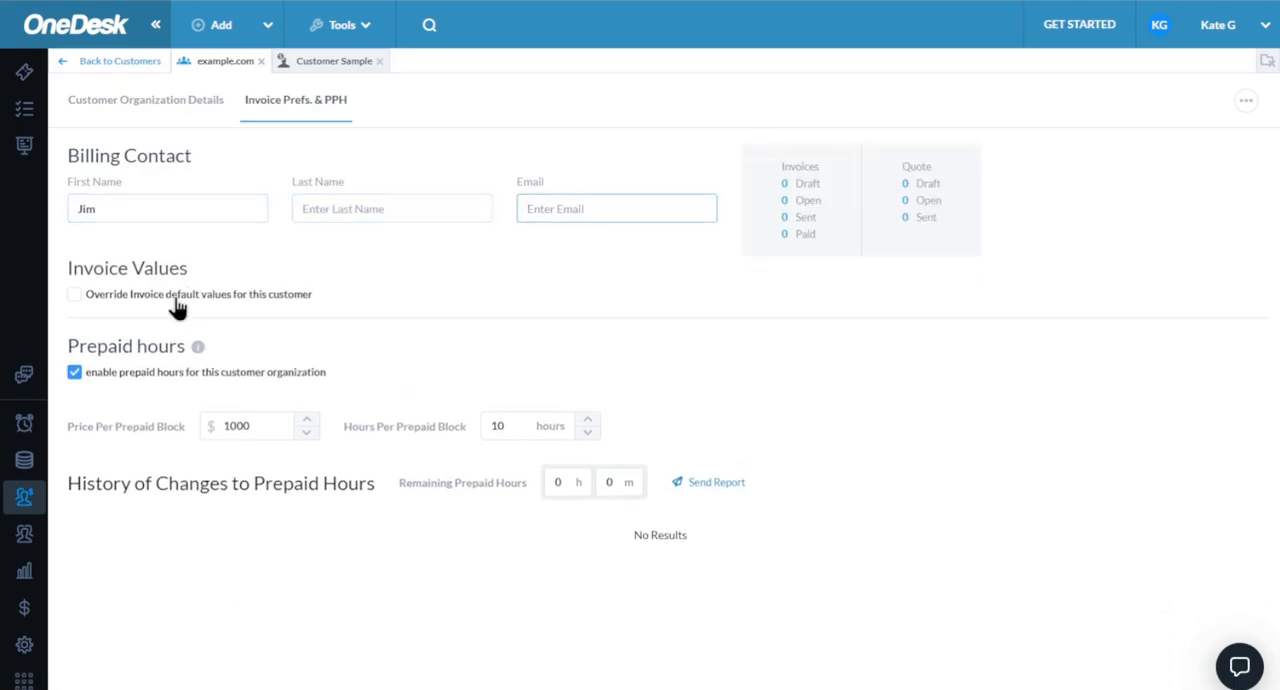
- Enable the override of invoice default values for example.com and try adjusting the Tax 1 percentage
click(75, 295)
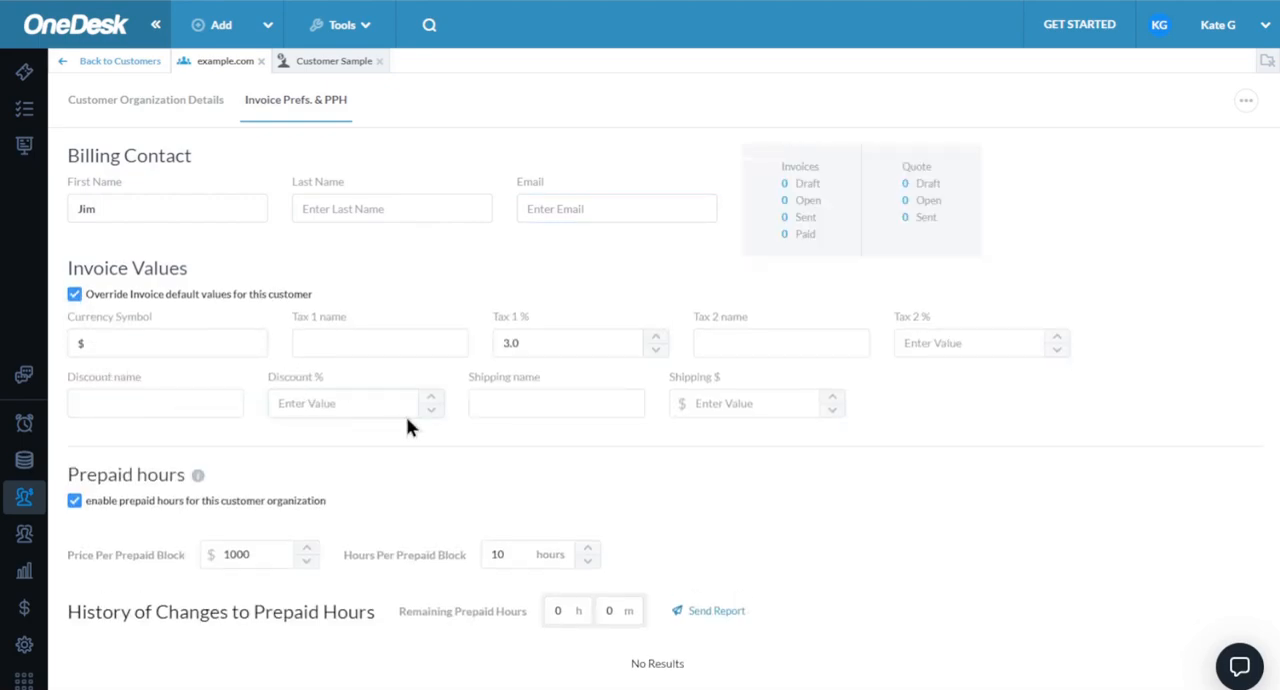
click(656, 337)
click(656, 337)
- Set the price per prepaid block for the example.com organization to $5000
scroll(605, 457, down, 2)
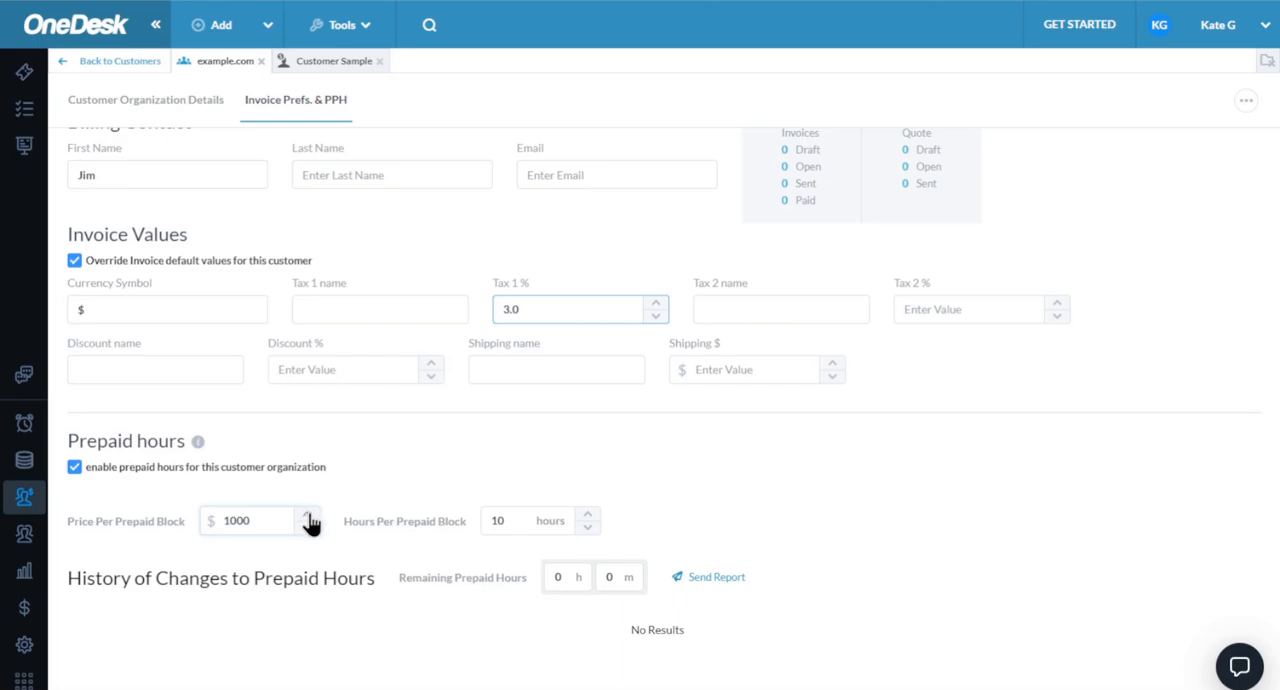
drag(263, 520, 218, 520)
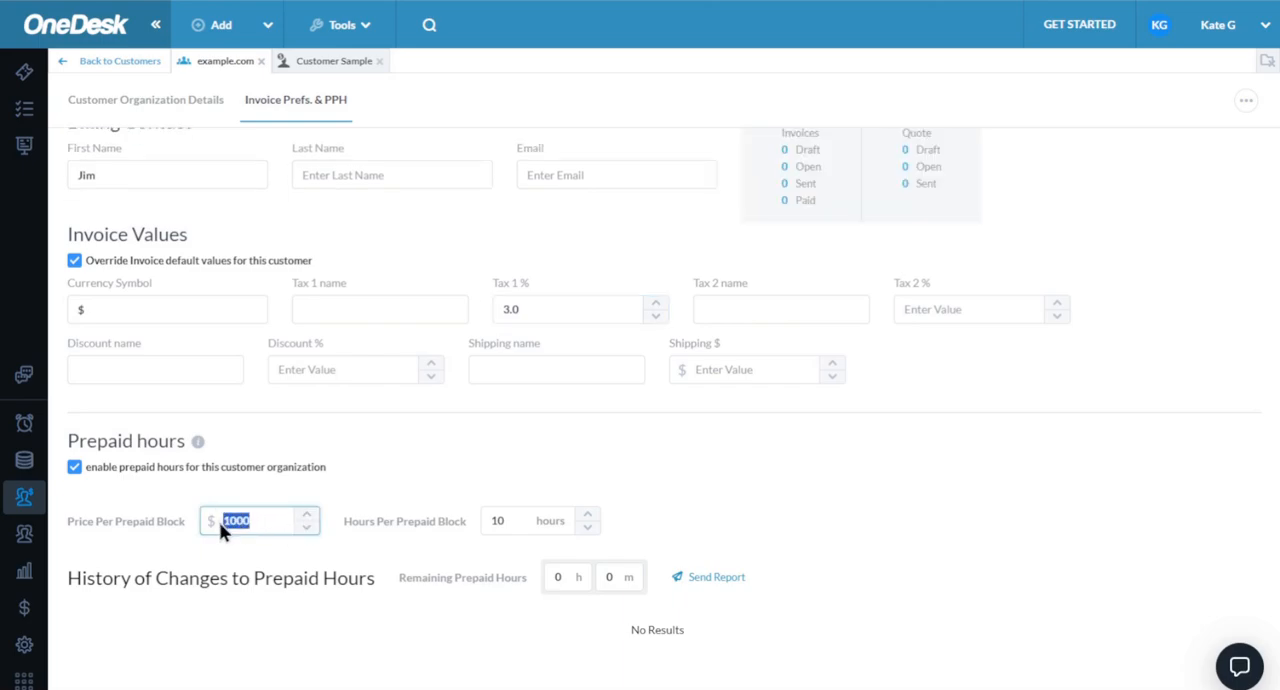
text(5000)
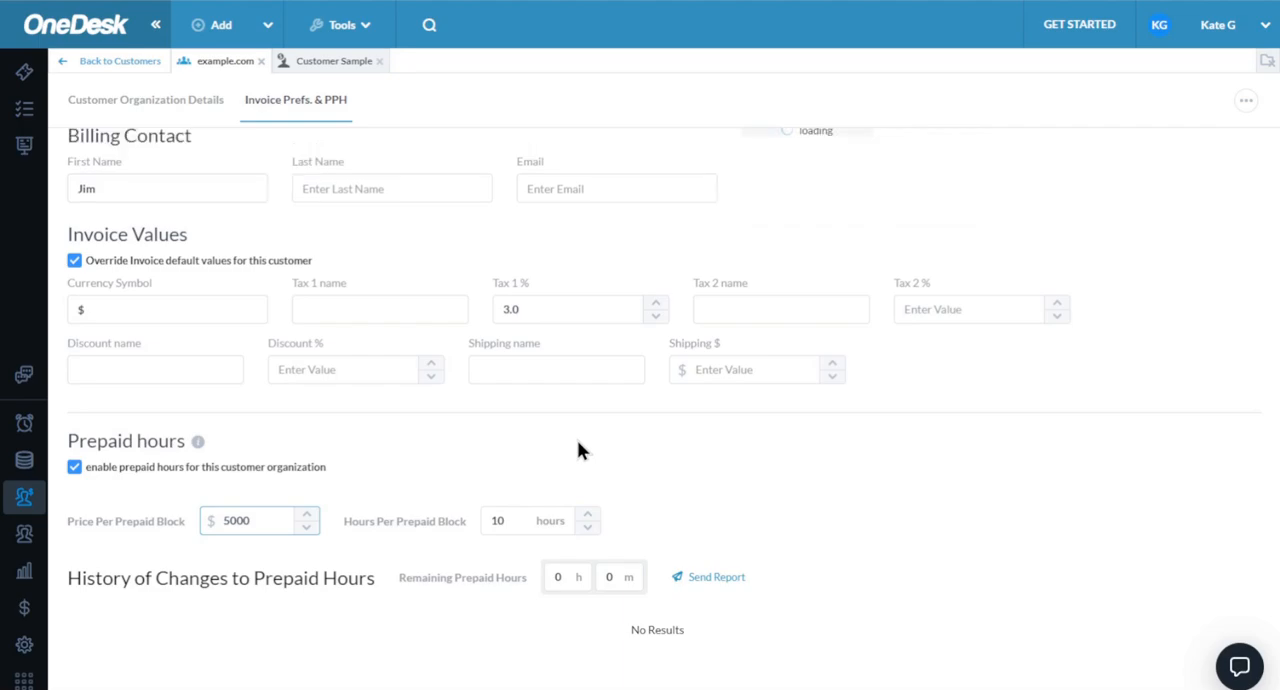
- Open the users list and review the options for creating users and teams
click(107, 61)
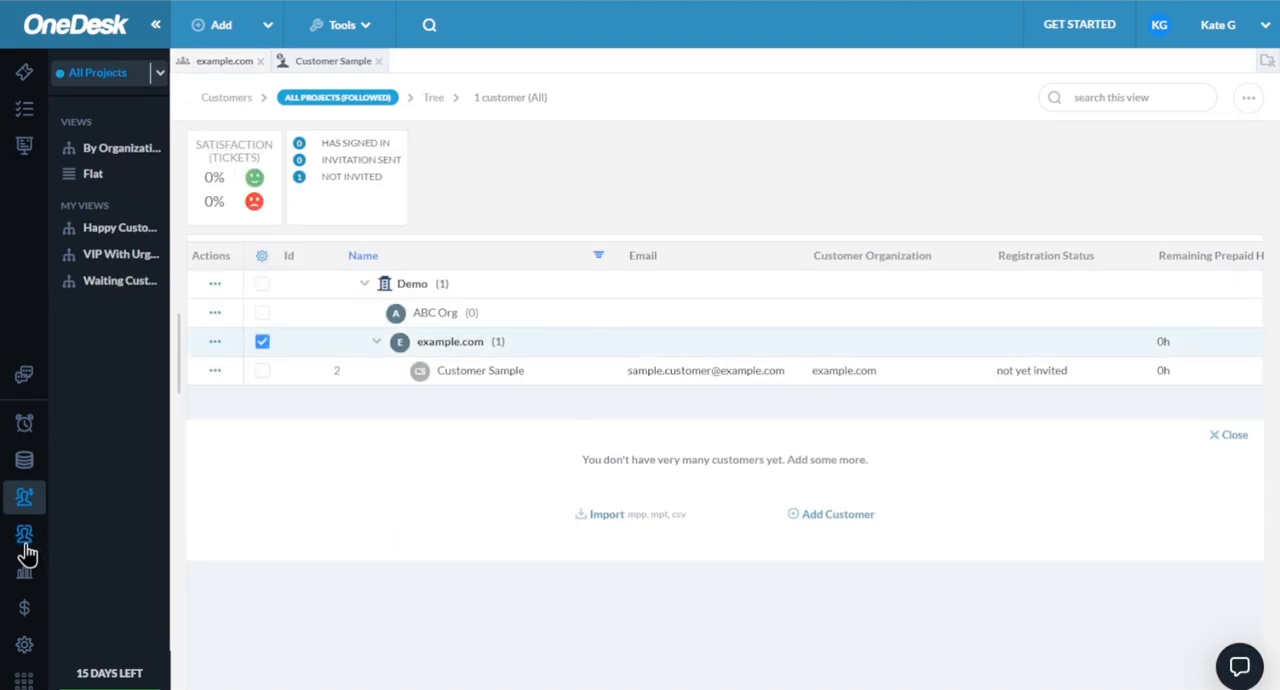
click(24, 535)
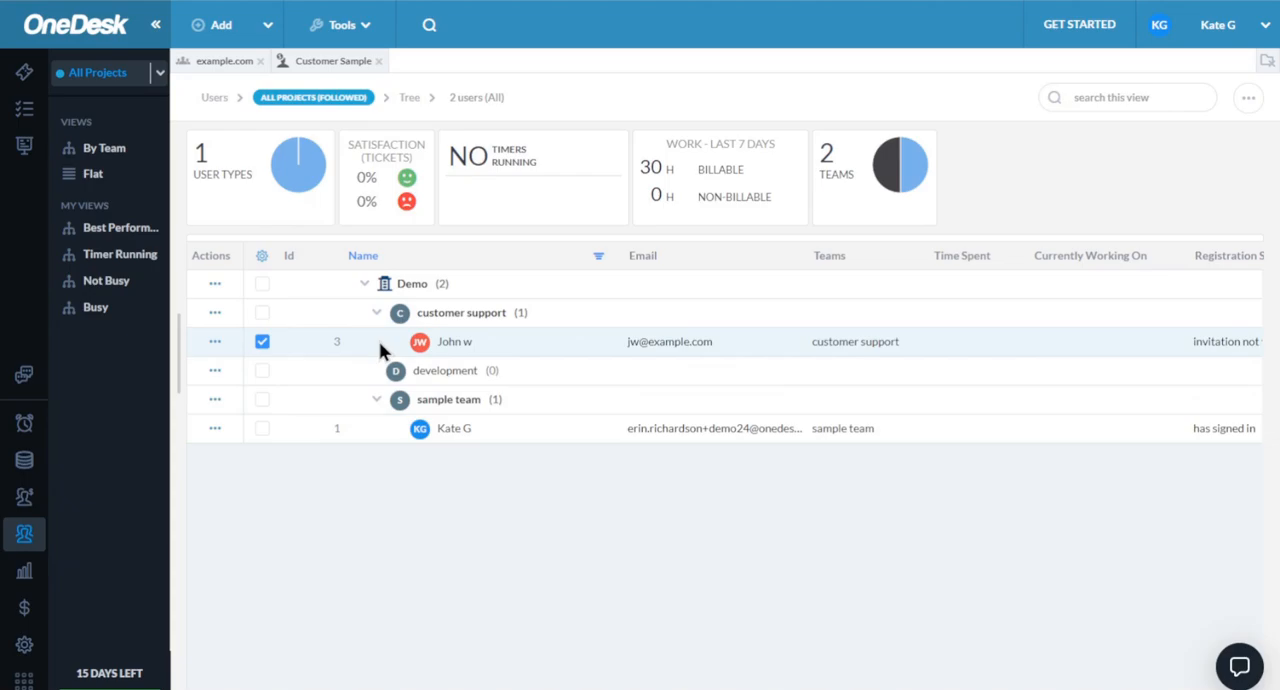
click(184, 32)
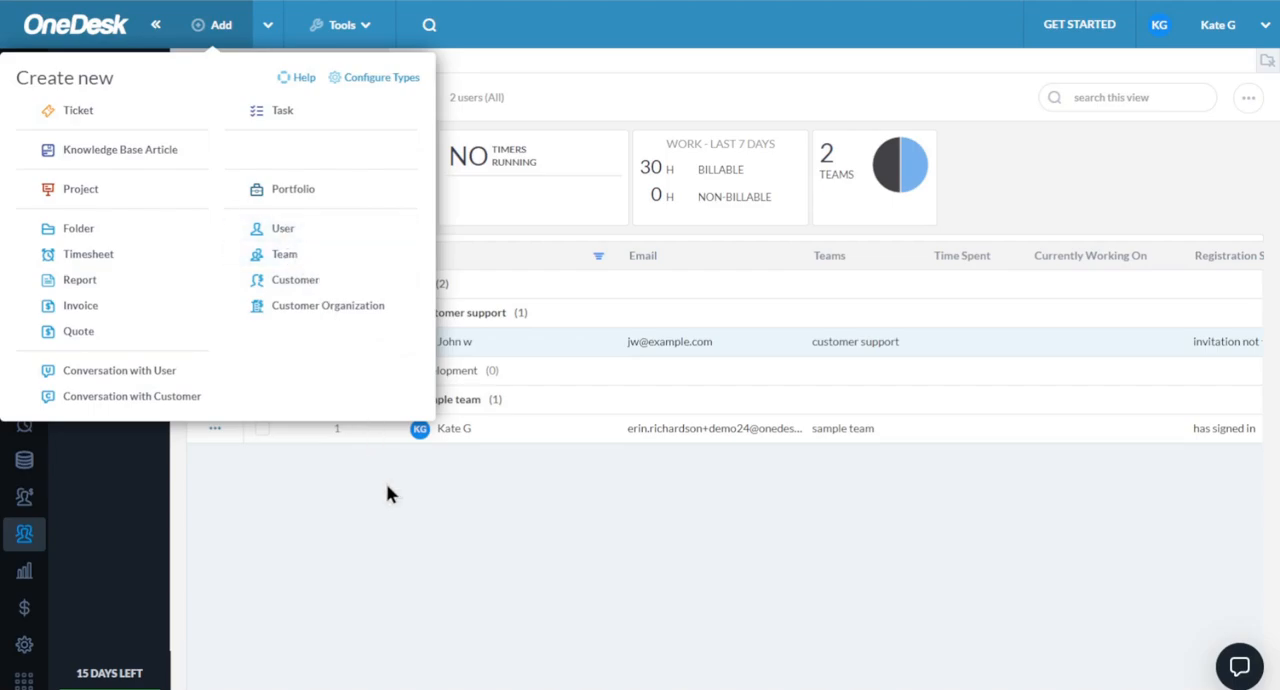
- Start a new project shared only with the customer support team instead of all teams and individual users, and discard the form
click(105, 188)
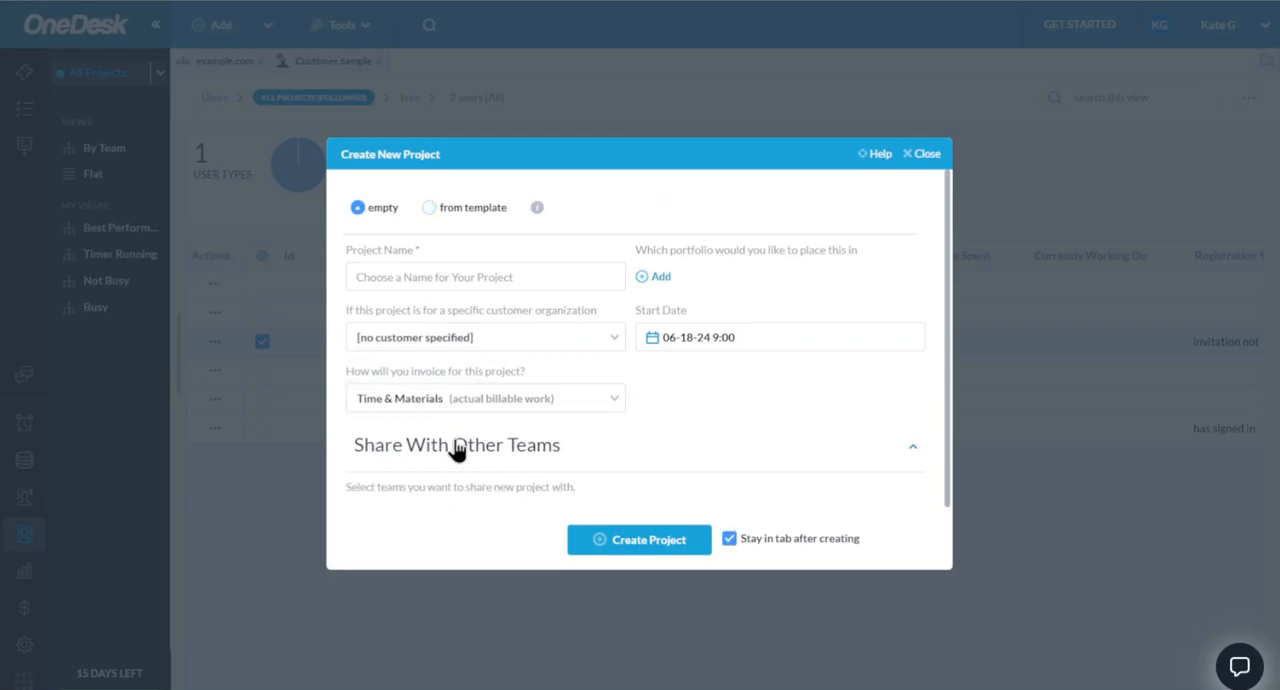
scroll(511, 389, down, 2)
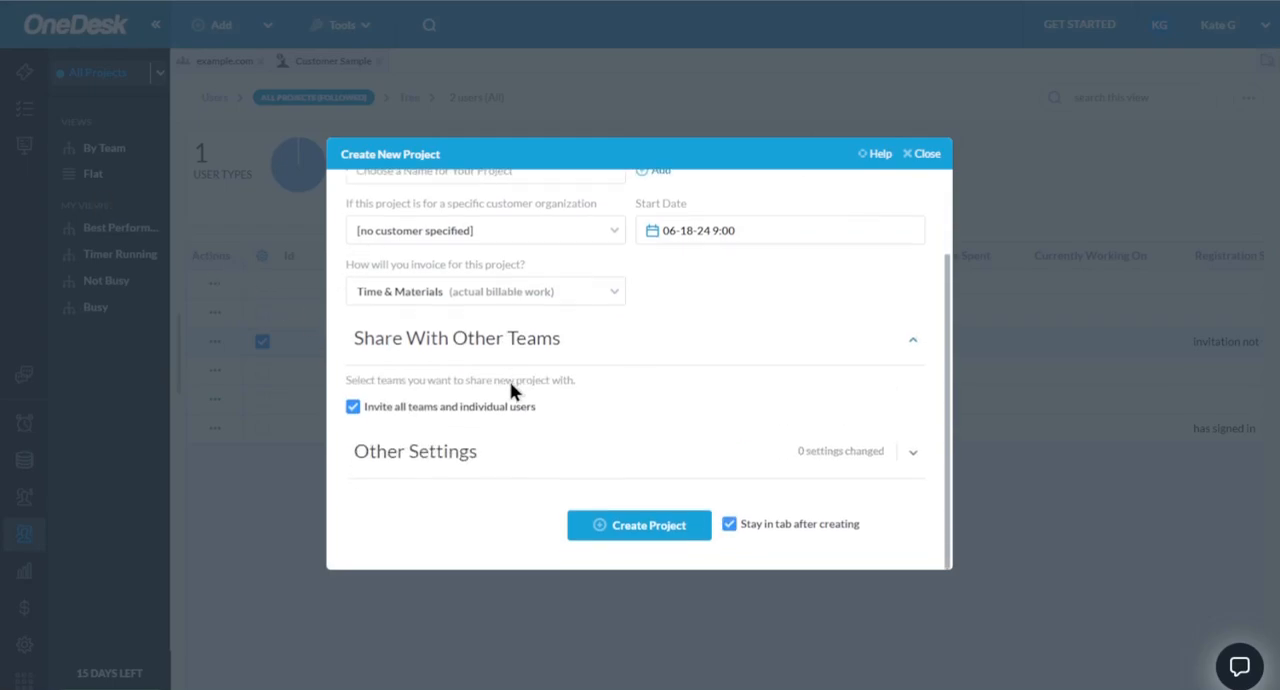
click(398, 412)
scroll(395, 412, down, 1)
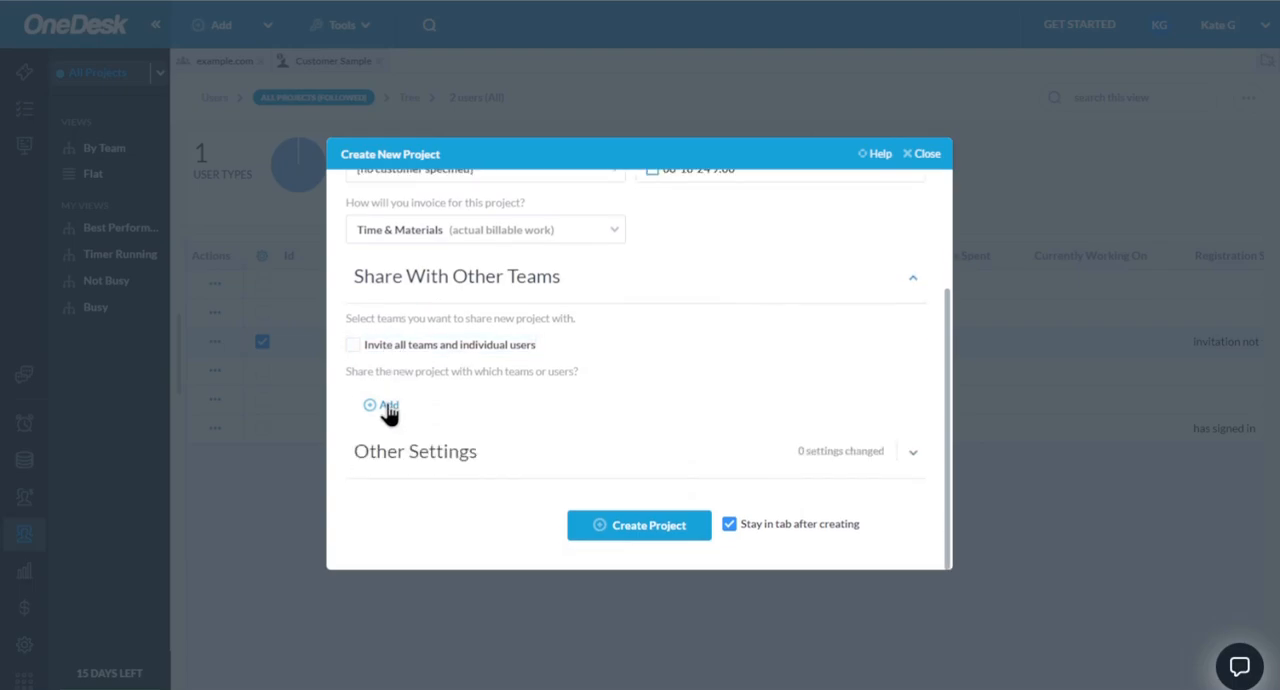
click(388, 408)
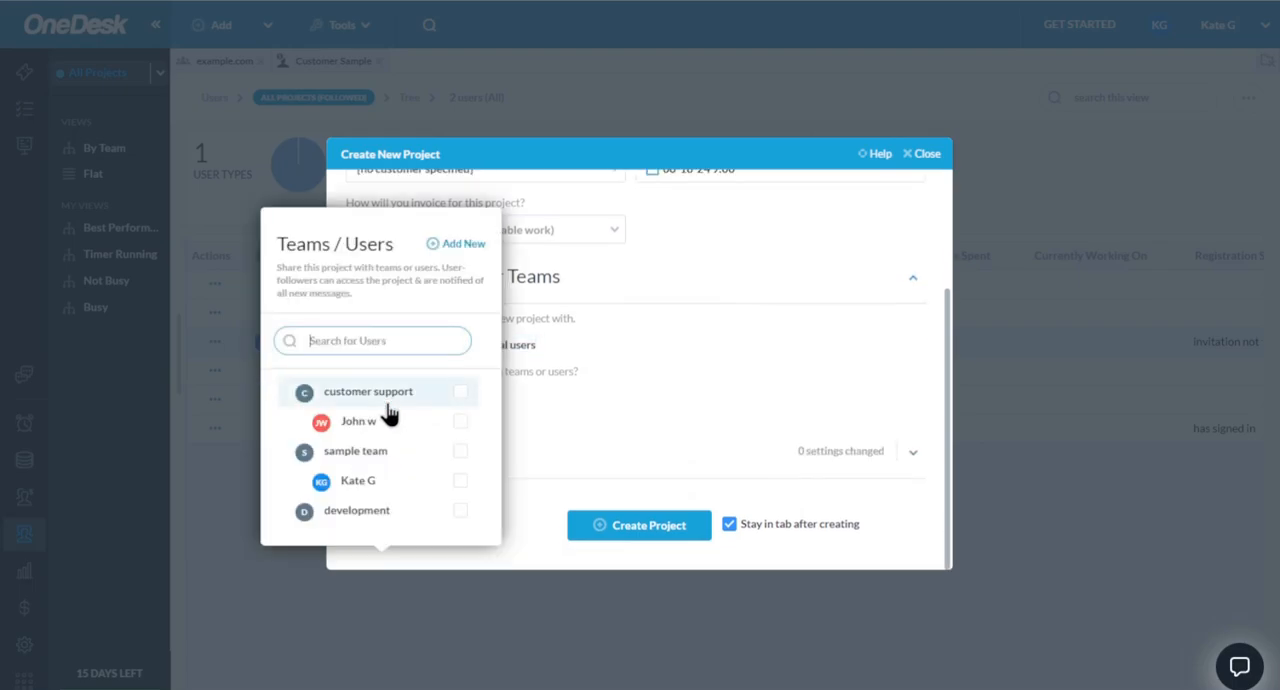
click(460, 393)
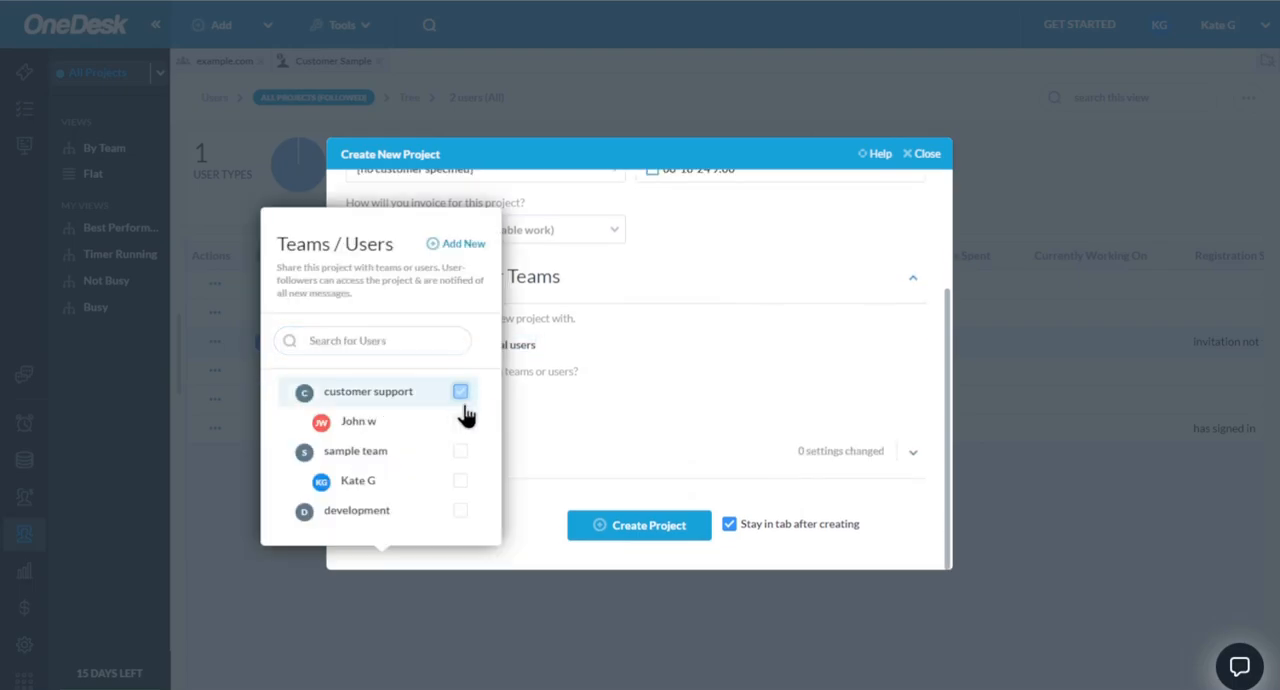
click(628, 409)
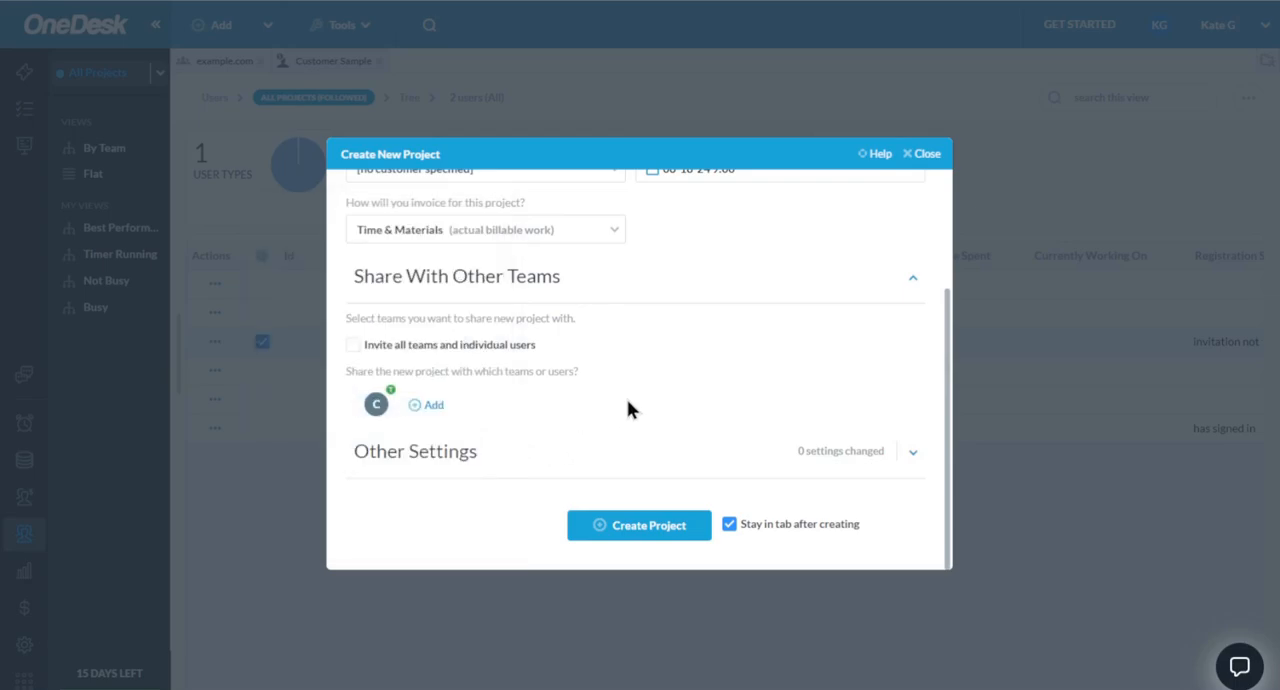
scroll(780, 323, up, 2)
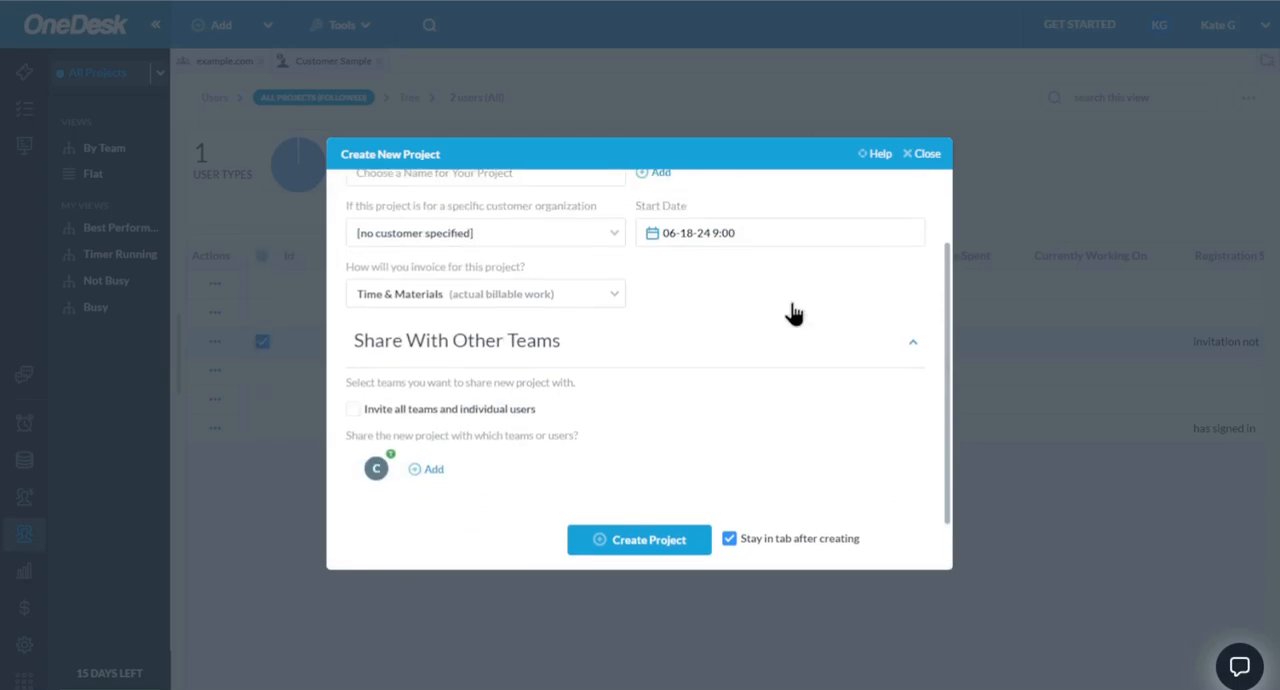
click(926, 156)
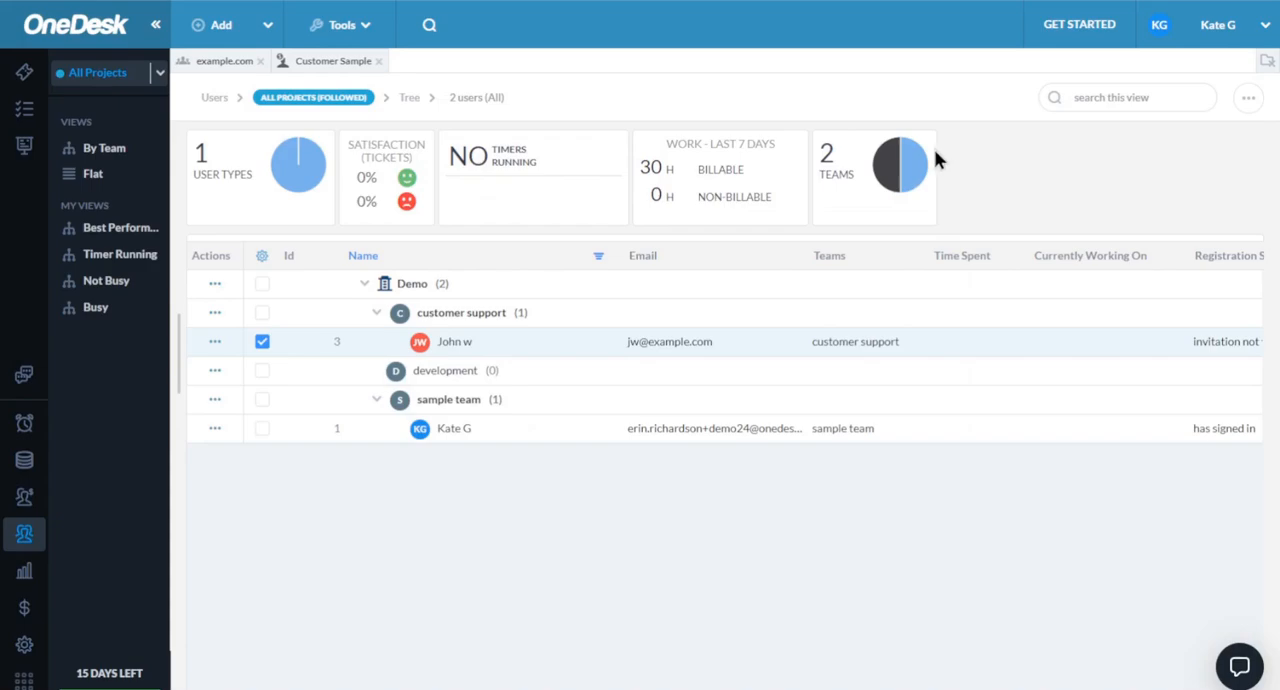
- Add the user in the customer support team to the development team and check the role options of the customer support membership
double_click(388, 354)
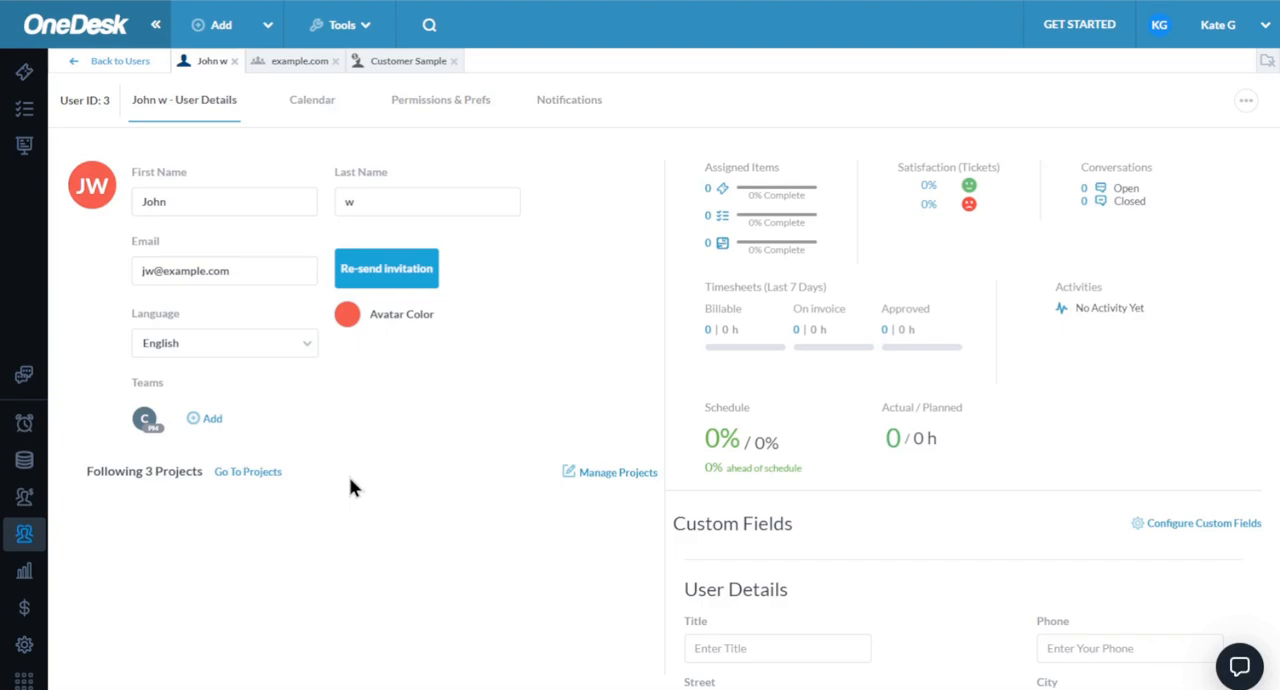
click(208, 419)
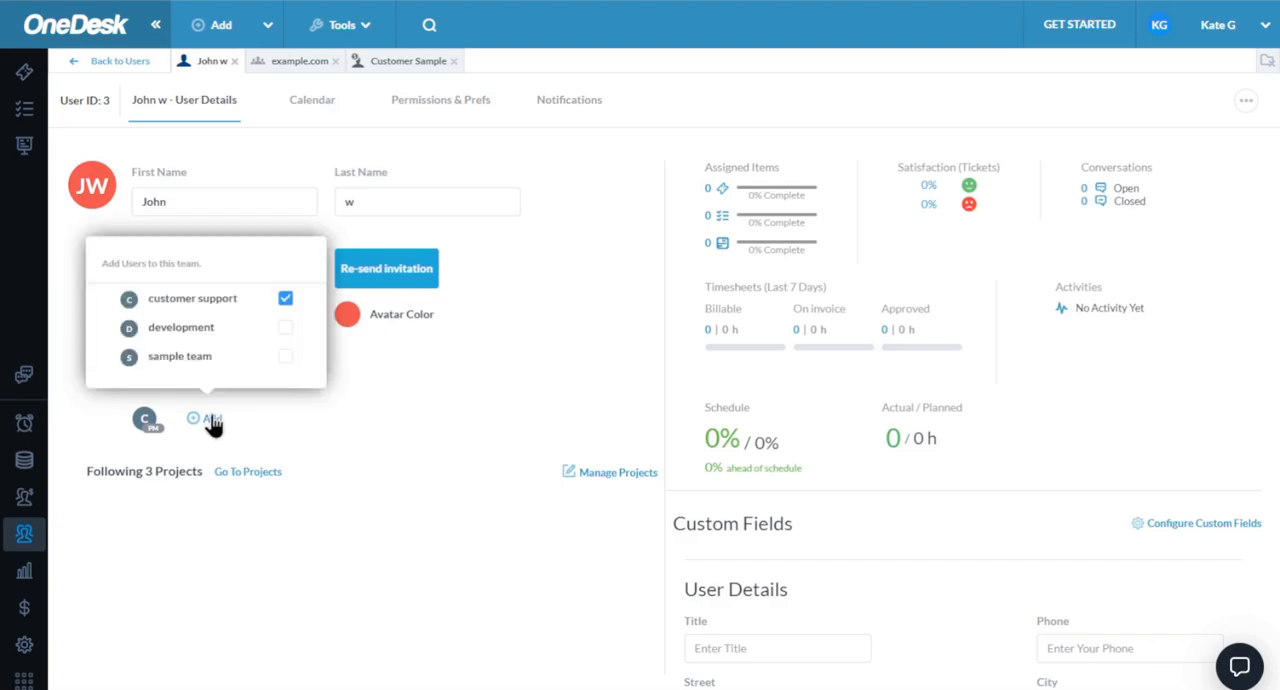
click(285, 327)
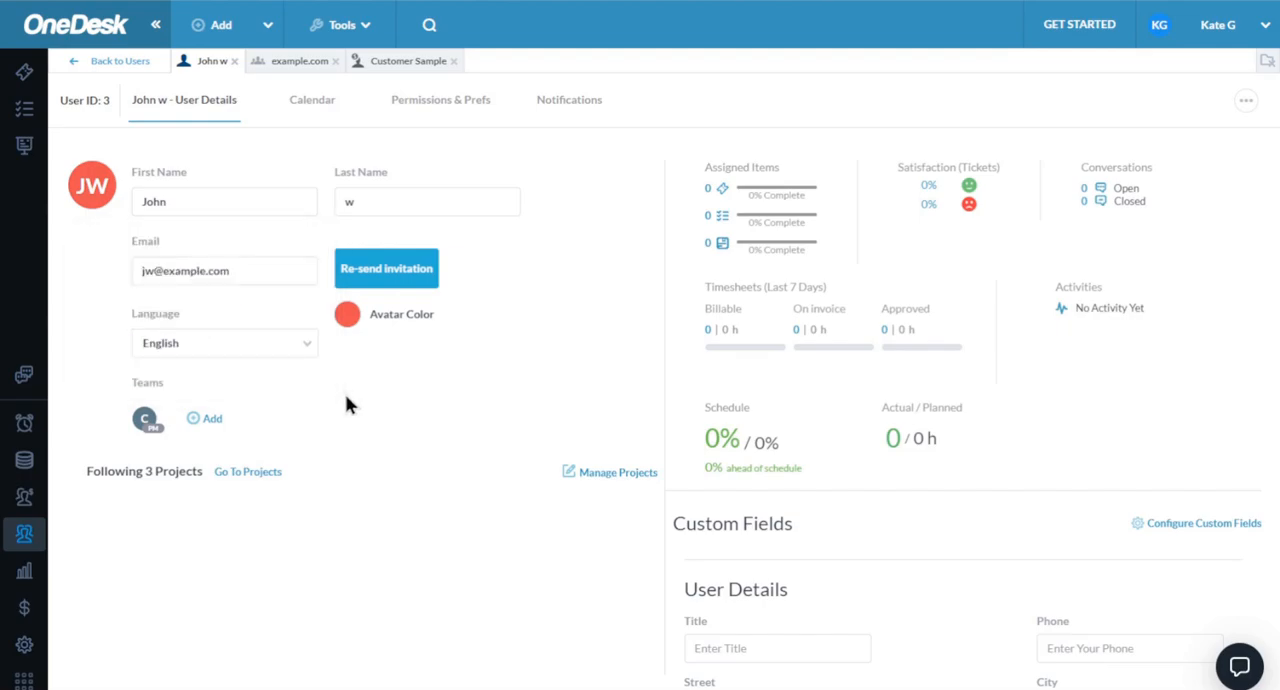
click(163, 425)
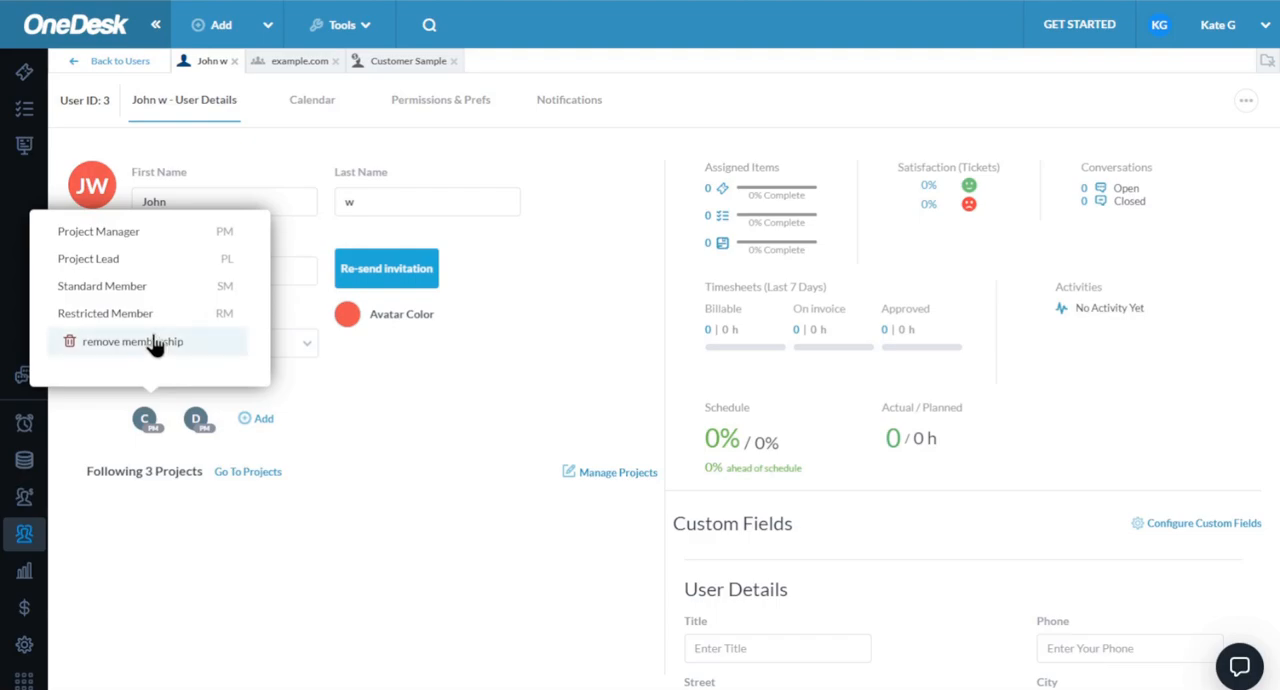
click(80, 314)
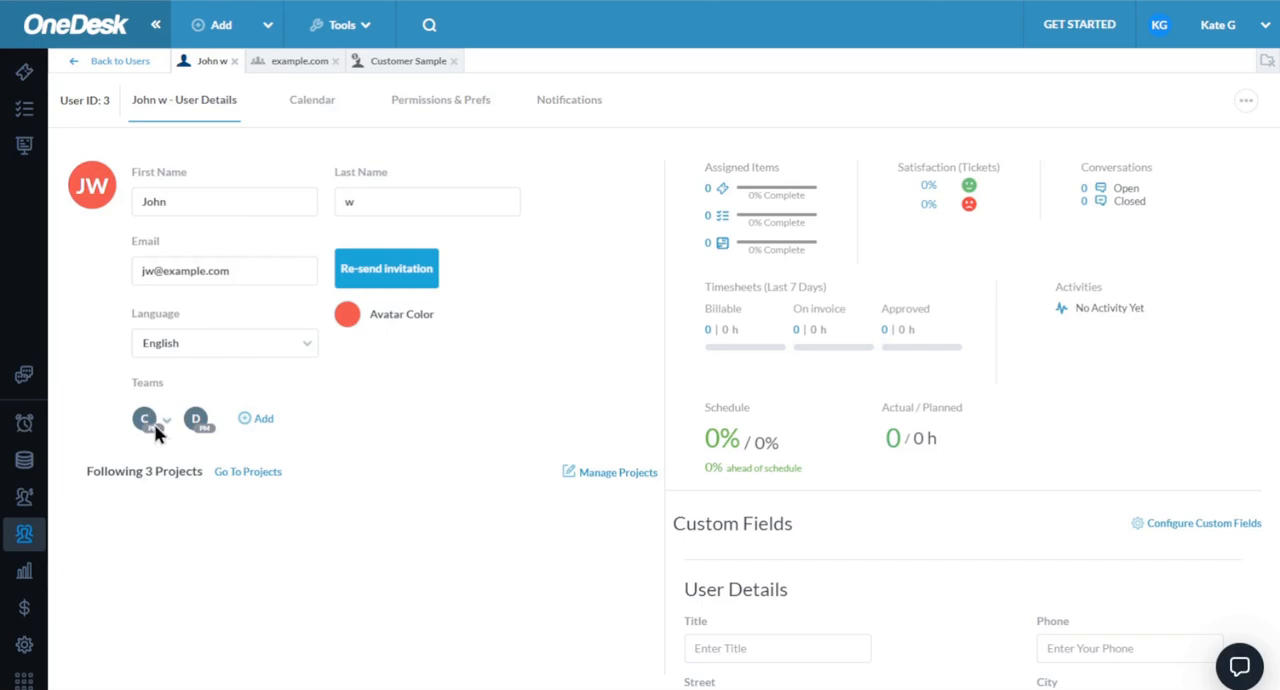
- Add a vacation/absence event named "dentist" on Monday, June 17 from 11:30 to 14:45 in the user's calendar
click(310, 106)
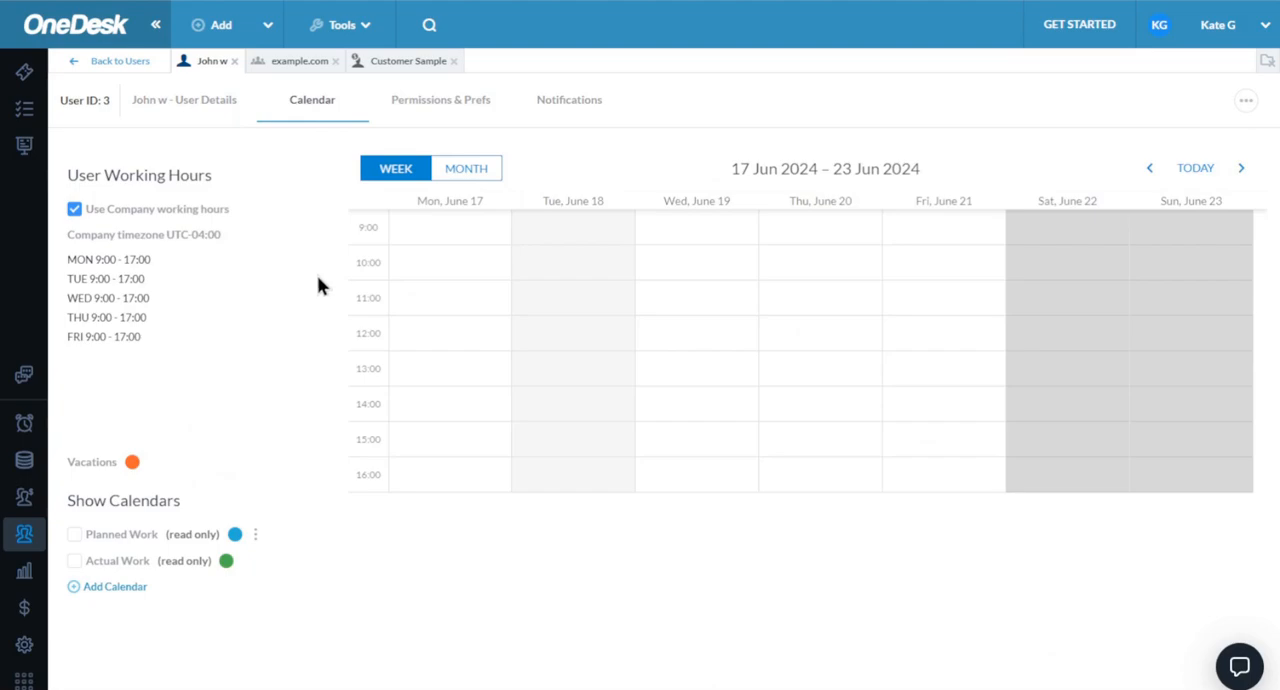
drag(450, 310, 453, 414)
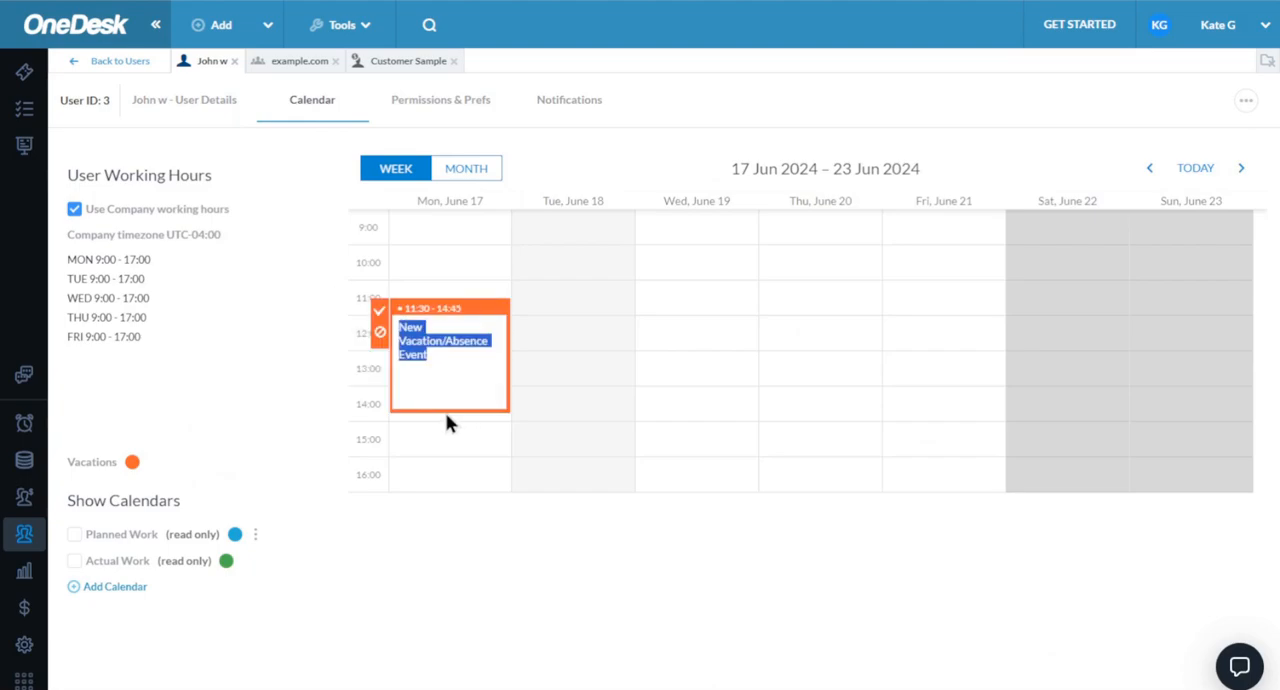
text(dentist)
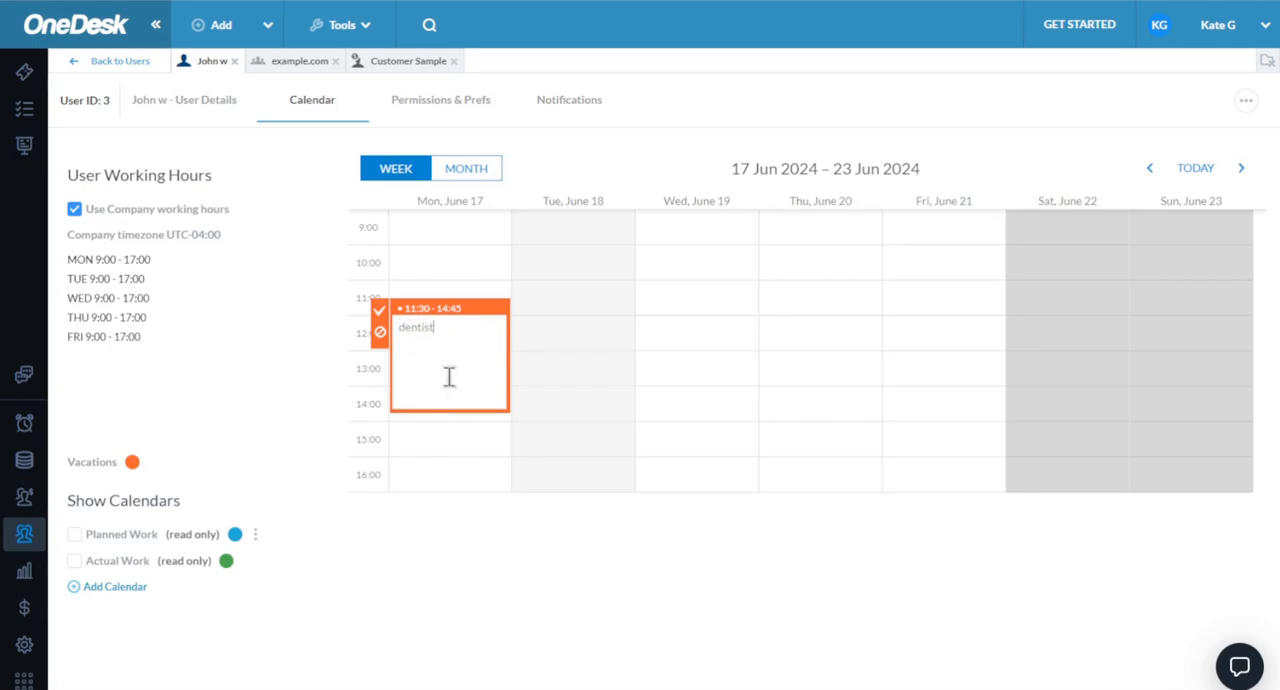
key(Return)
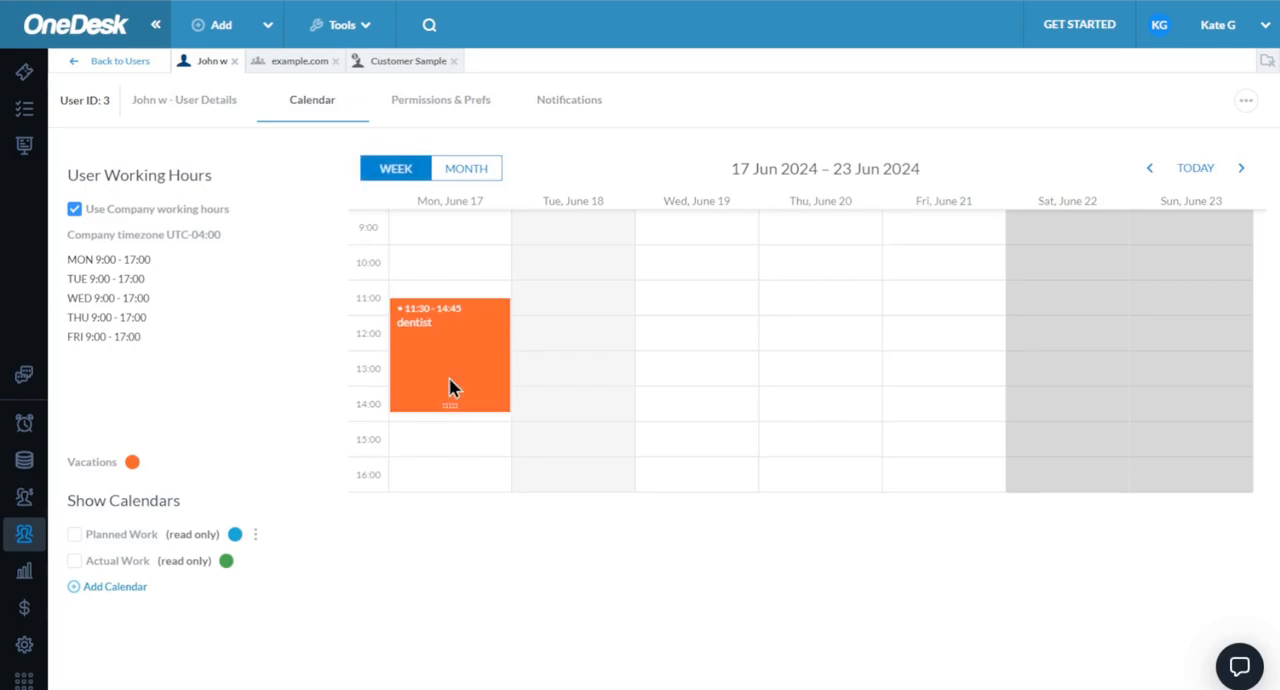
- Set the user's Customers & Orgs permission to Limited Access, after checking the access levels for other applications
click(466, 119)
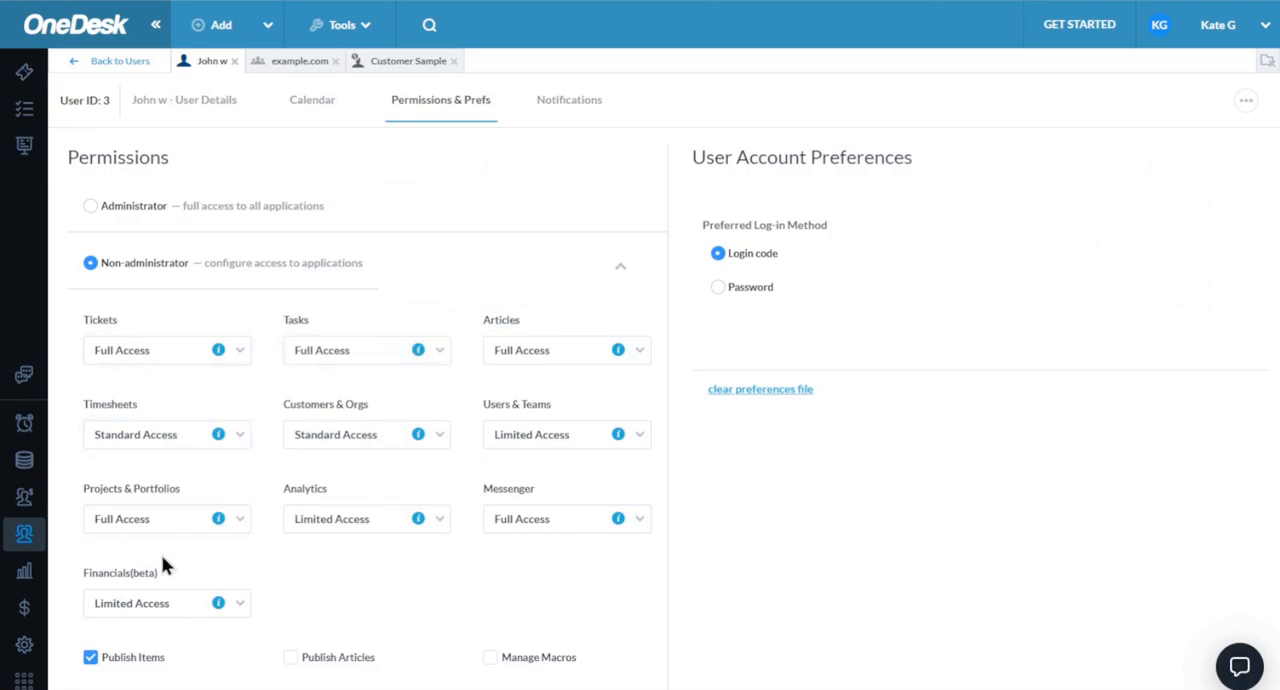
click(242, 604)
click(431, 587)
click(586, 530)
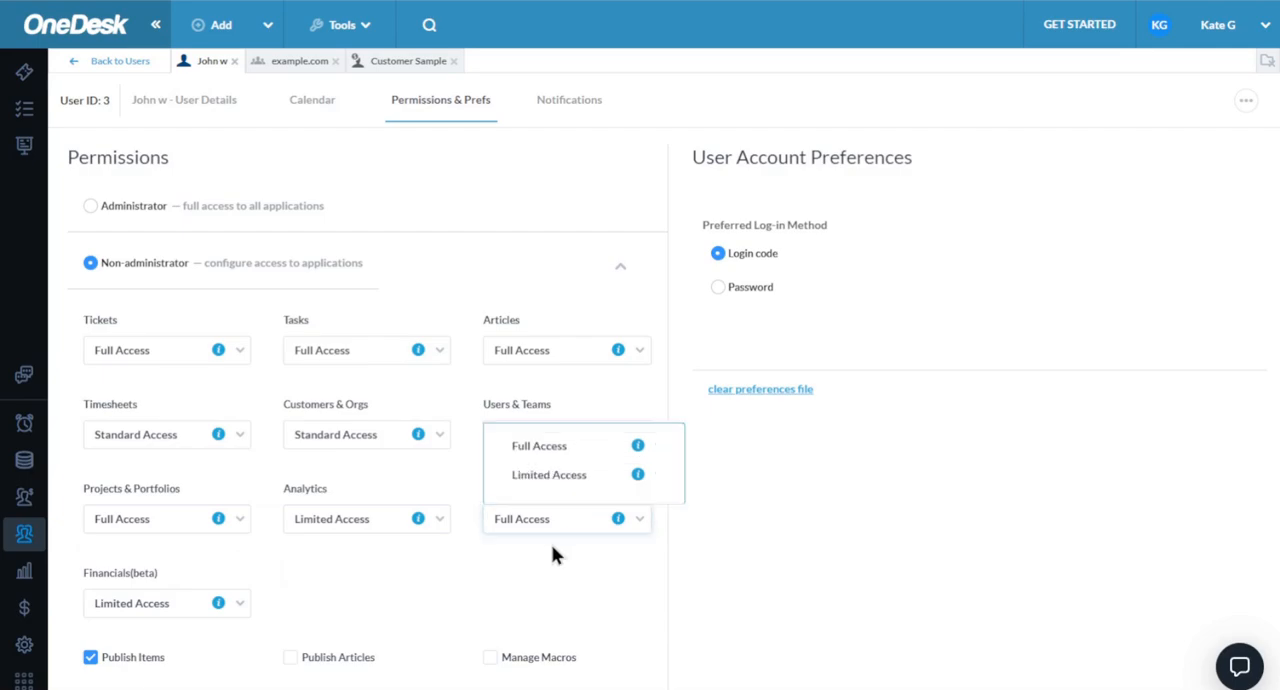
click(555, 542)
click(442, 444)
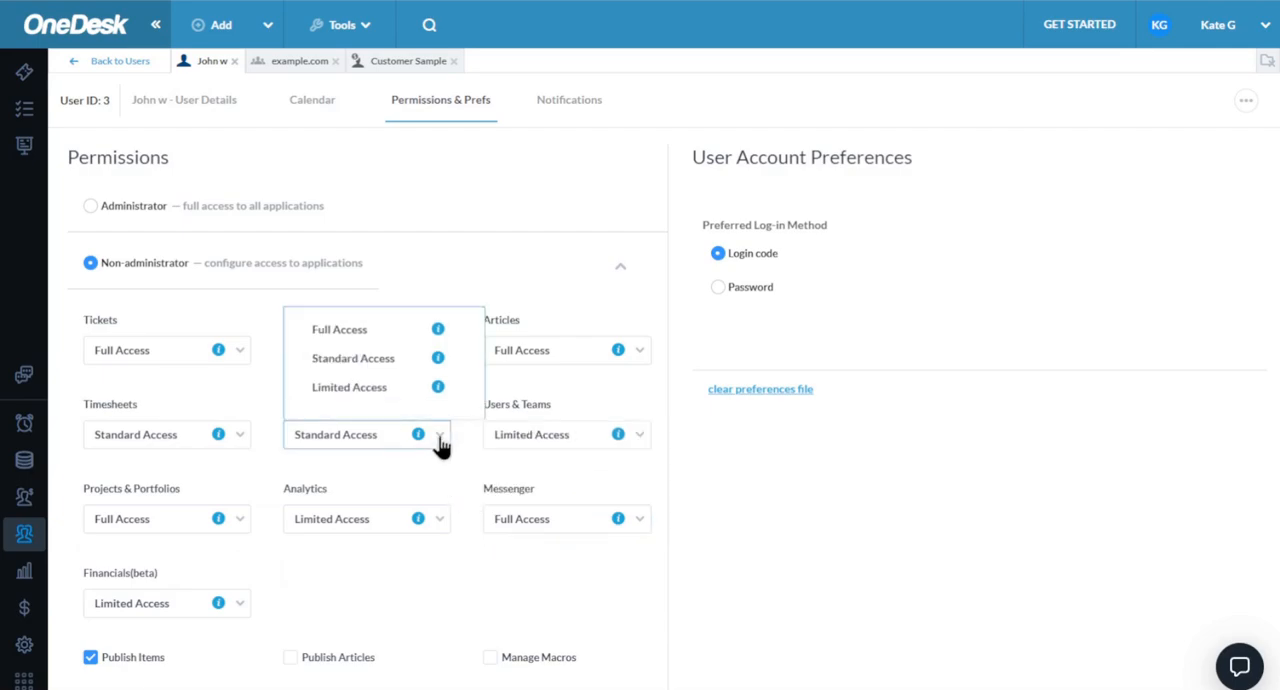
click(322, 390)
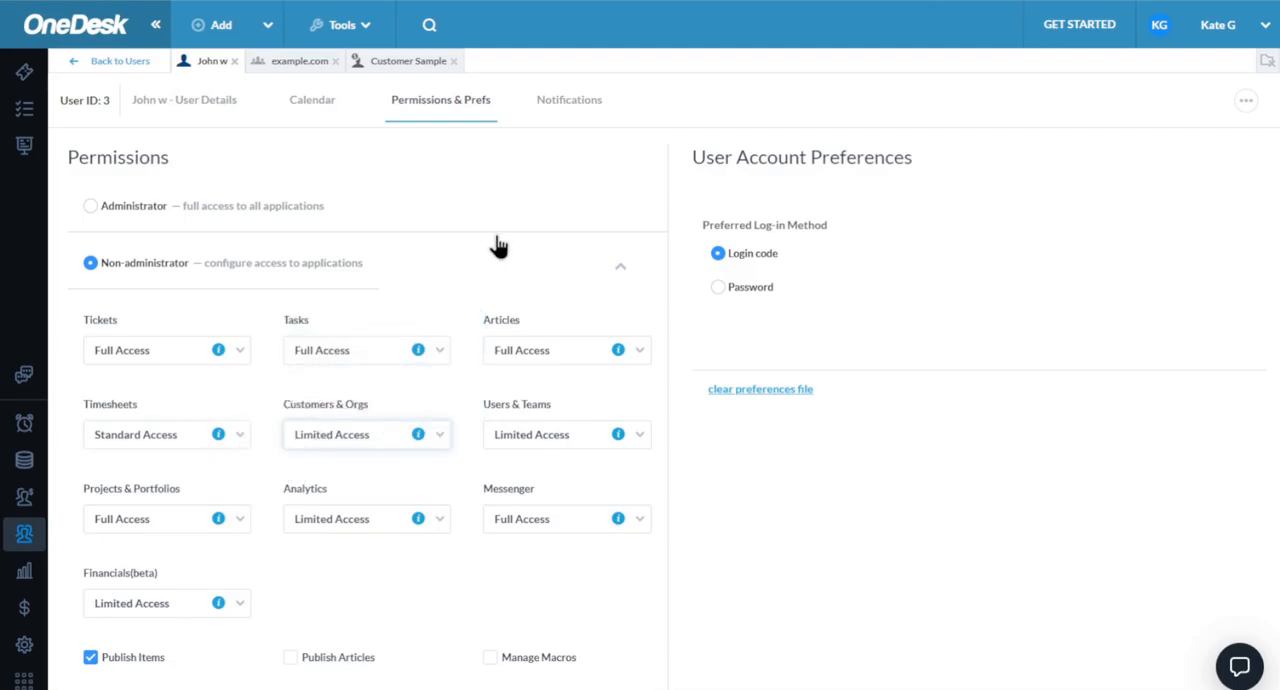
- In the user's notification preferences, turn off the sound for customer messages and limit the Messenger's customer view to "In followed projects"
click(595, 113)
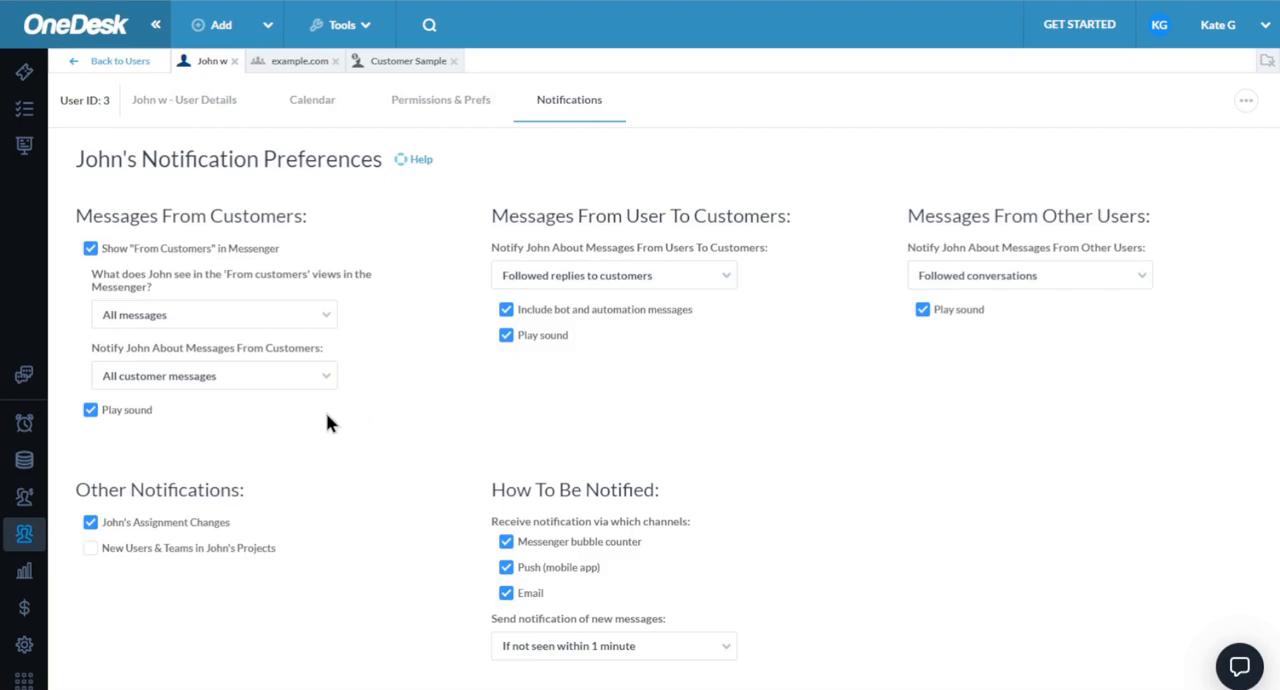
click(130, 420)
click(284, 324)
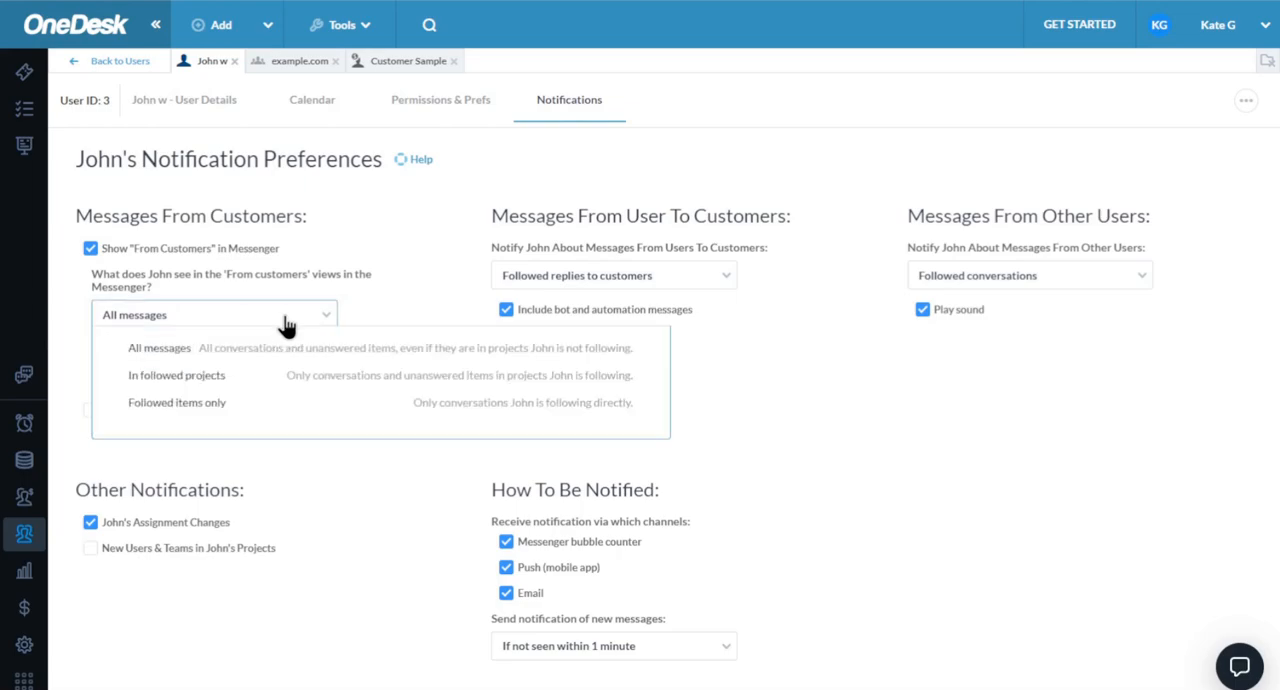
click(222, 377)
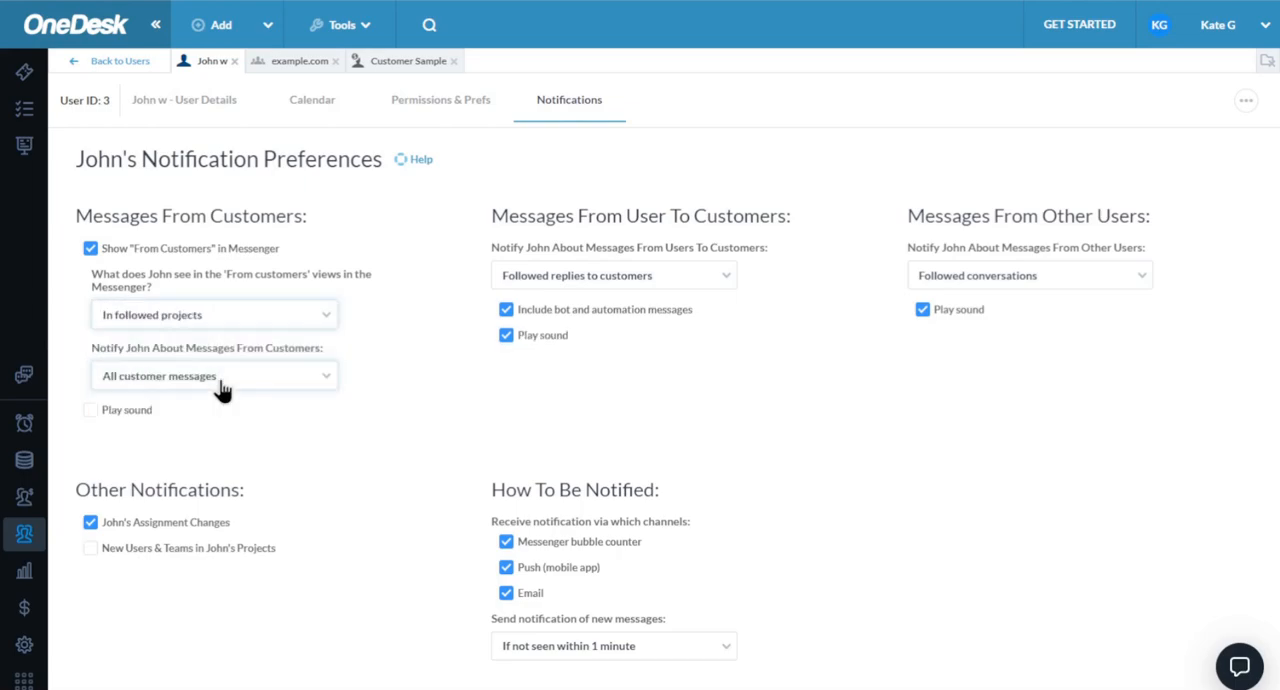
click(240, 388)
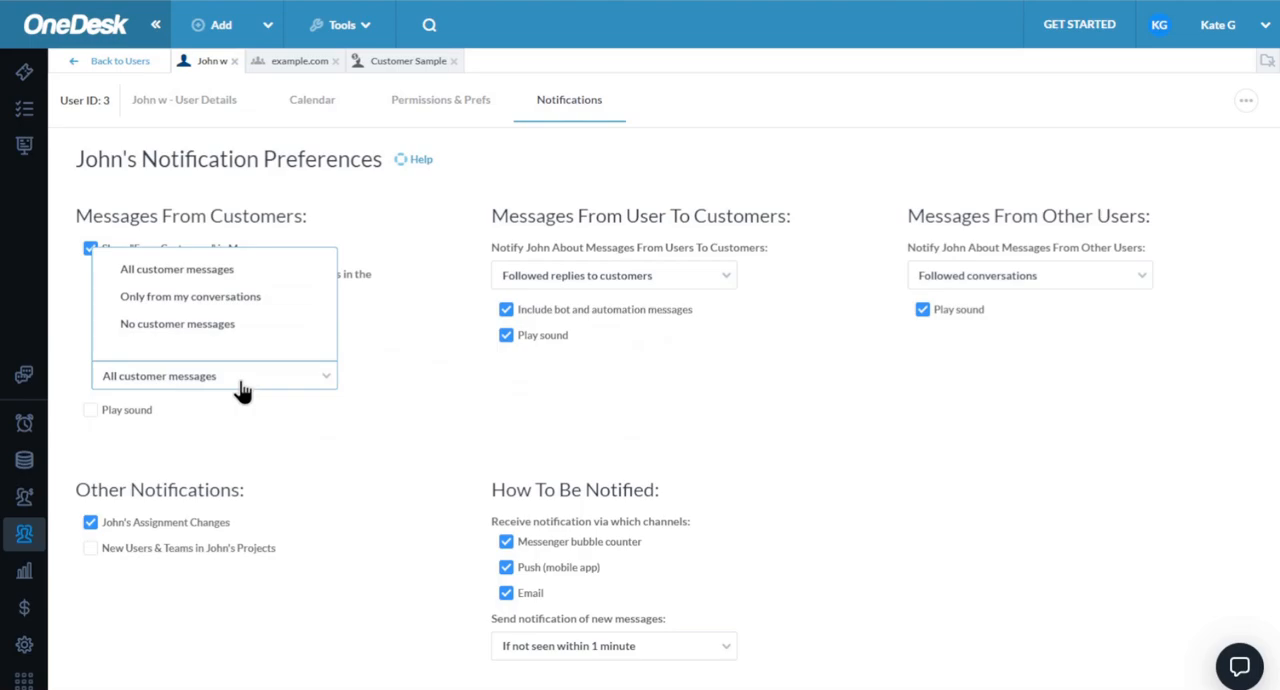
click(212, 426)
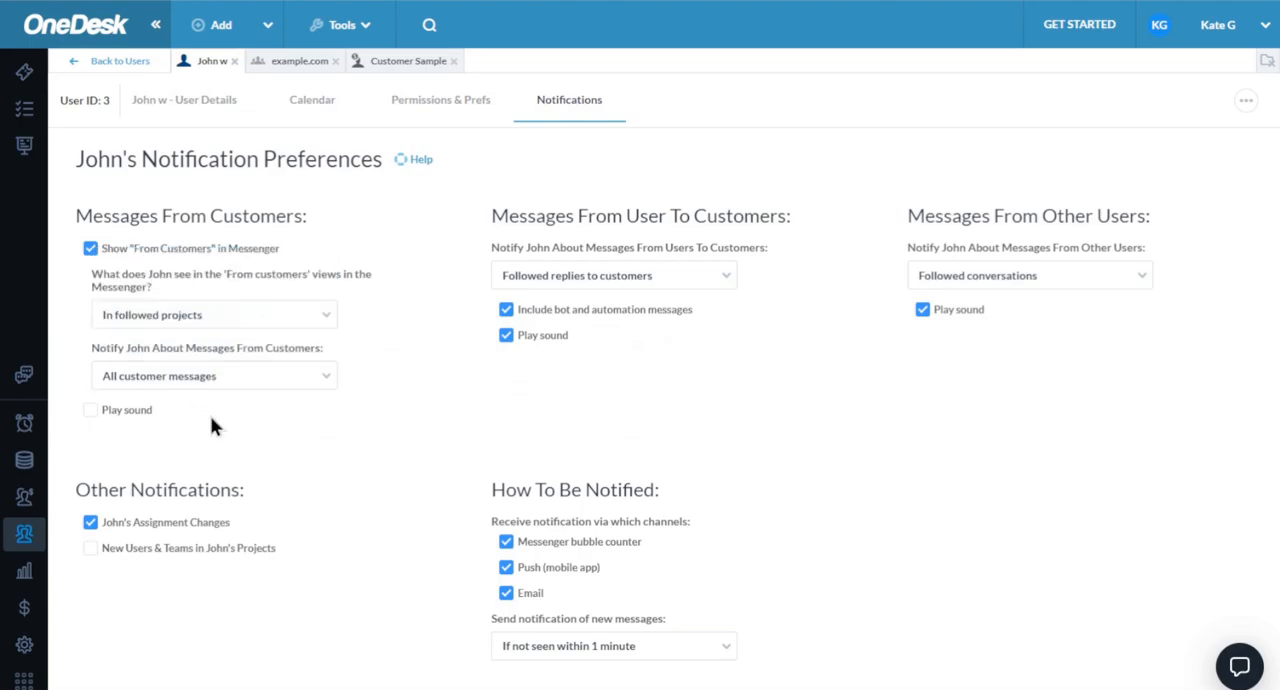
- Open the analytics charts and display the "SLAs and Response Times" chart series
click(25, 580)
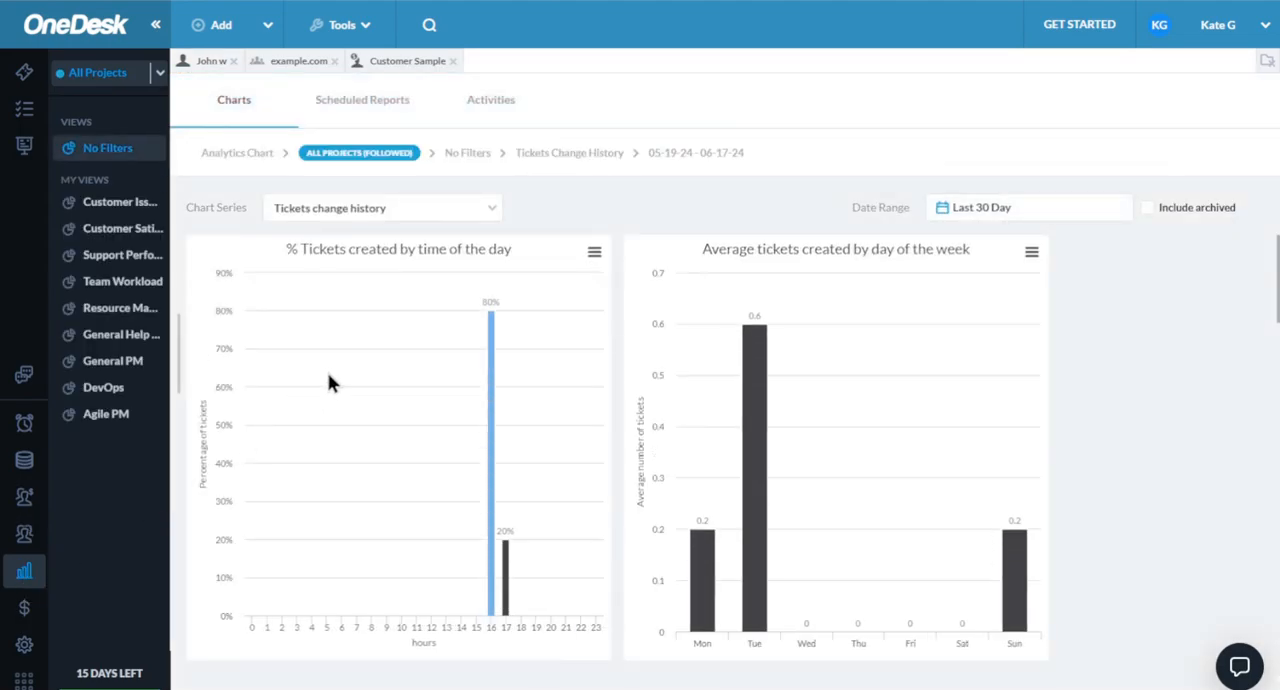
click(408, 211)
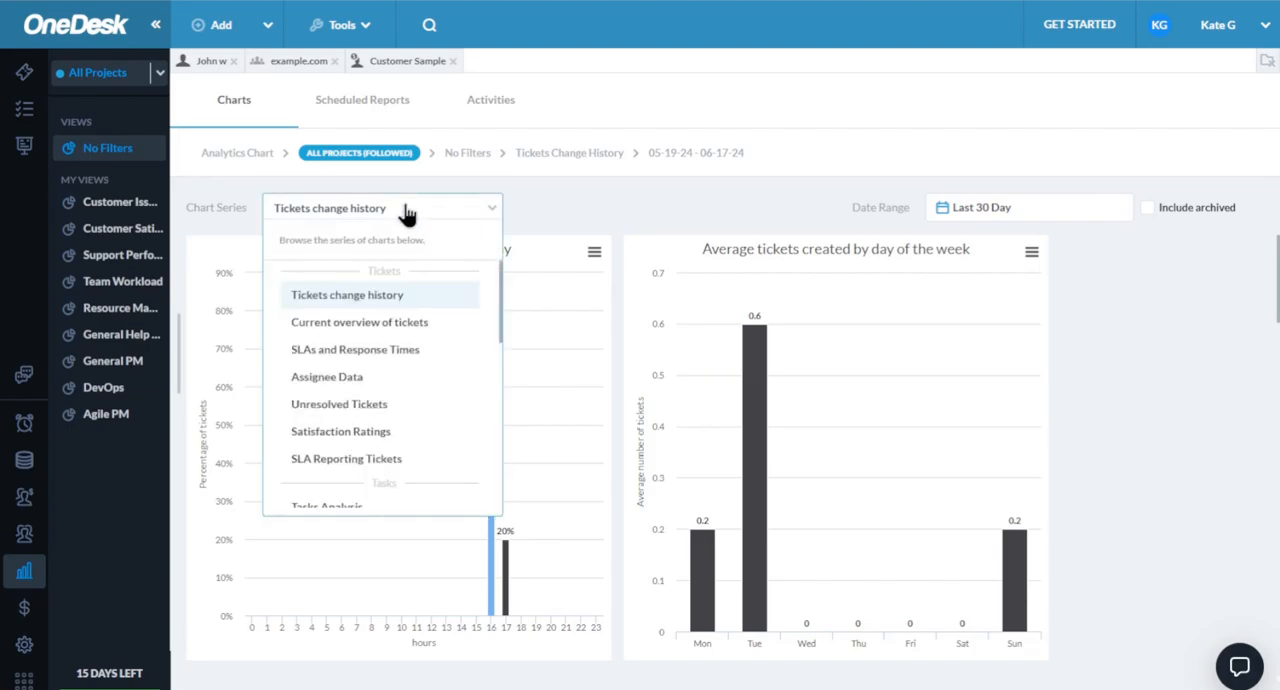
click(349, 347)
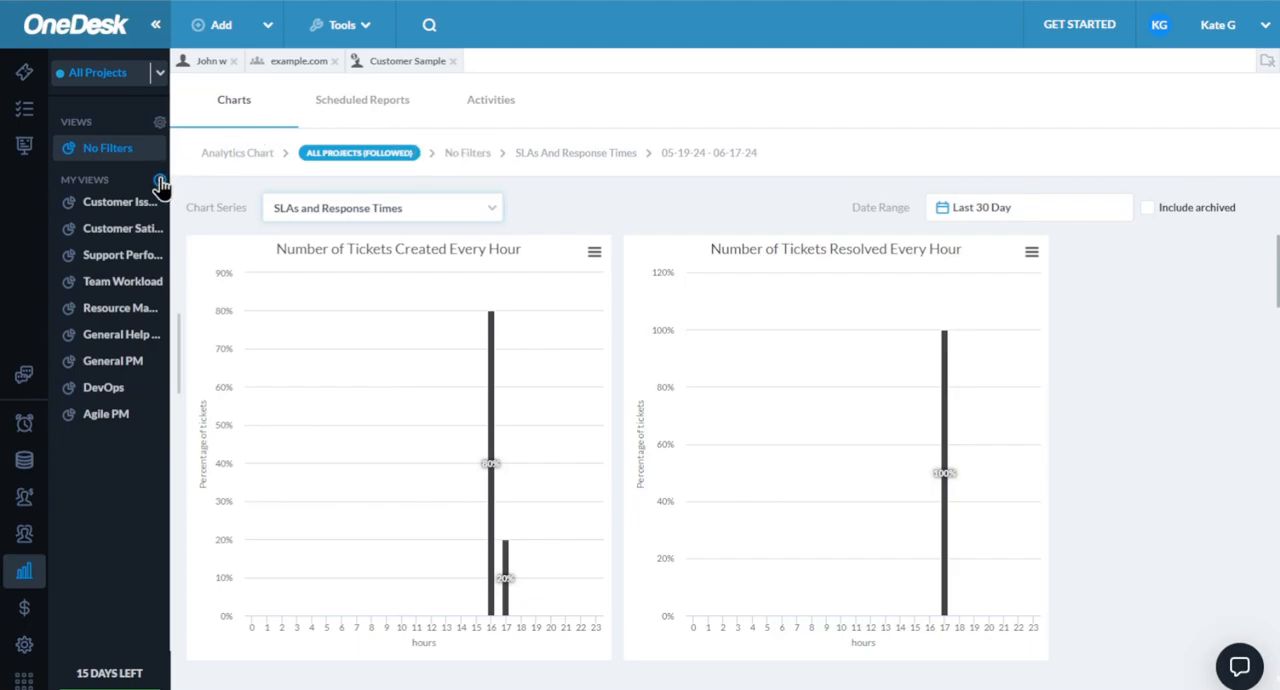
- Start a new analytics view containing the "% Tickets created by time of the day" chart
click(160, 183)
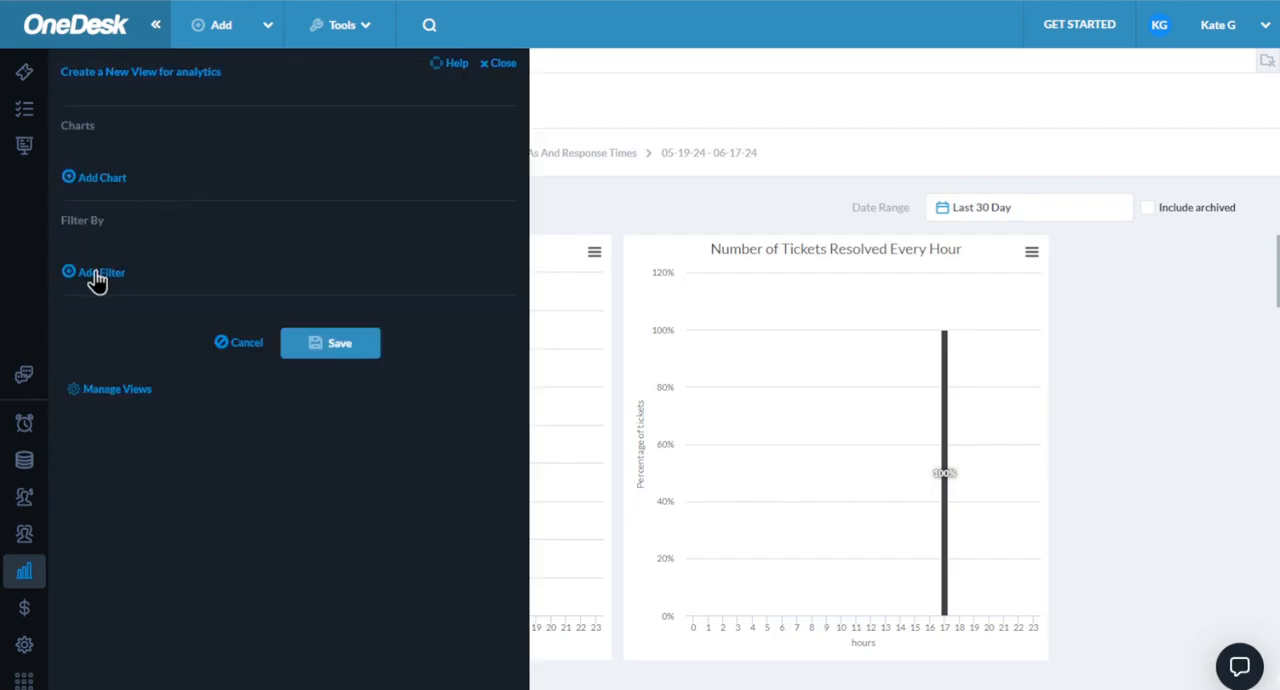
click(101, 180)
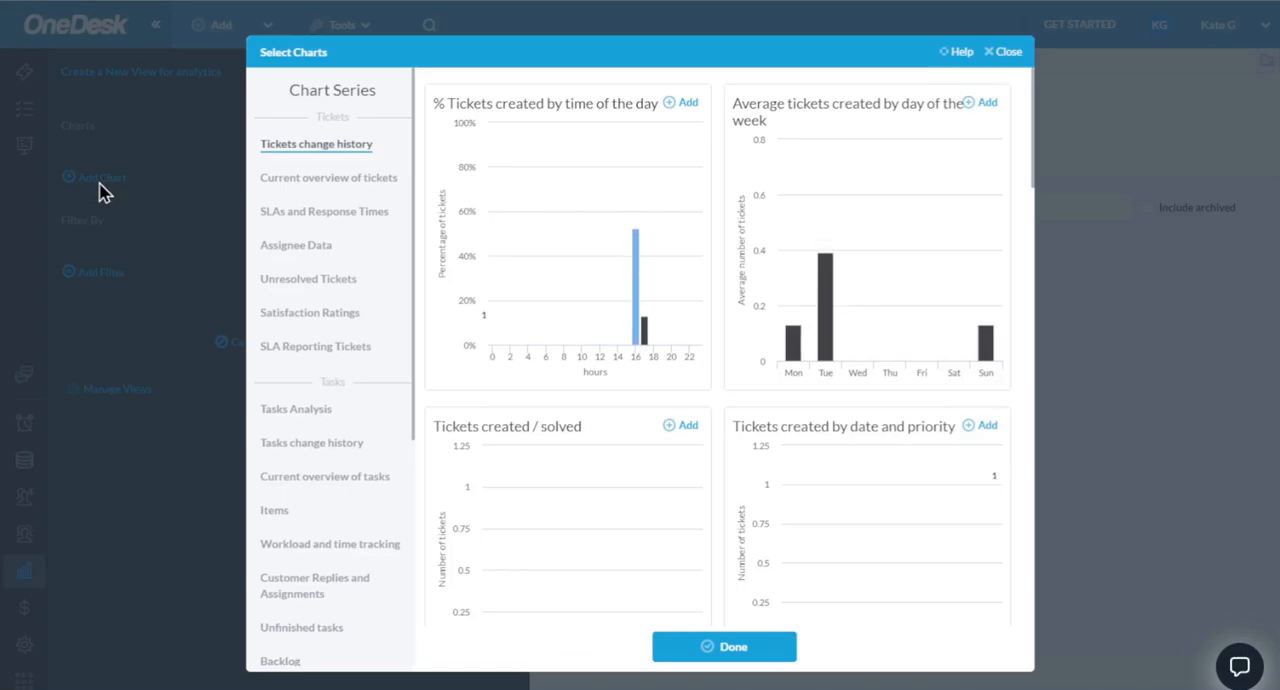
click(688, 110)
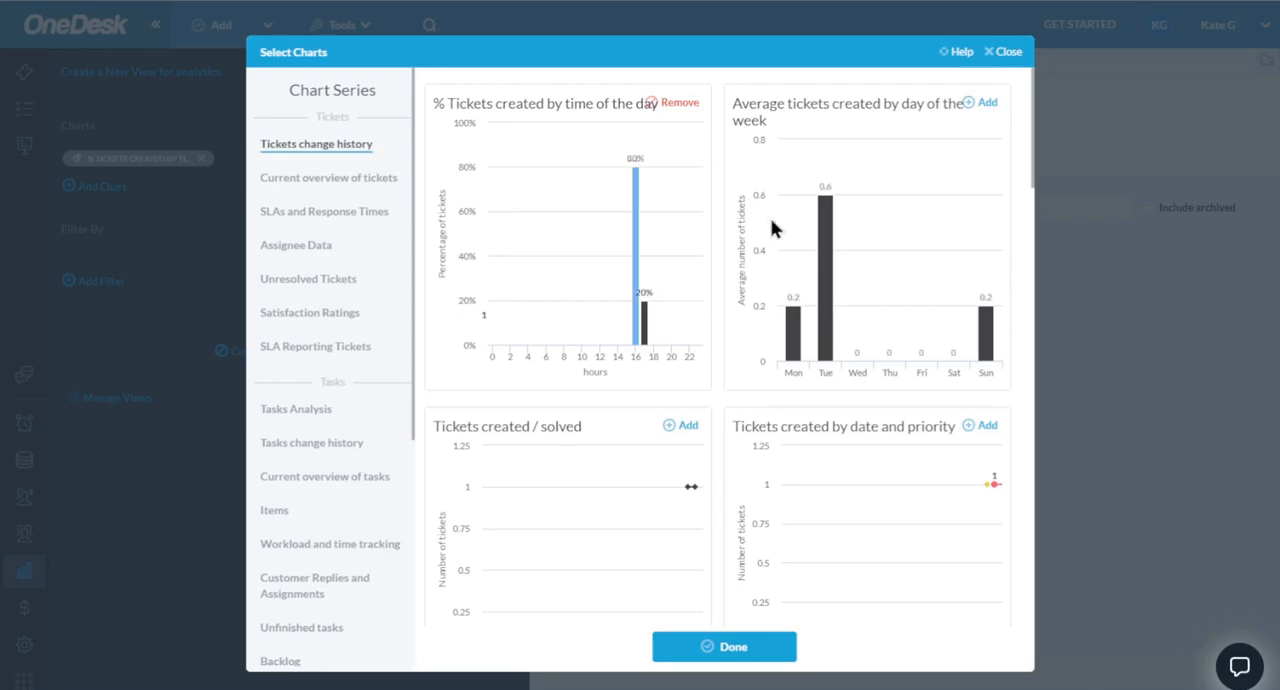
click(745, 650)
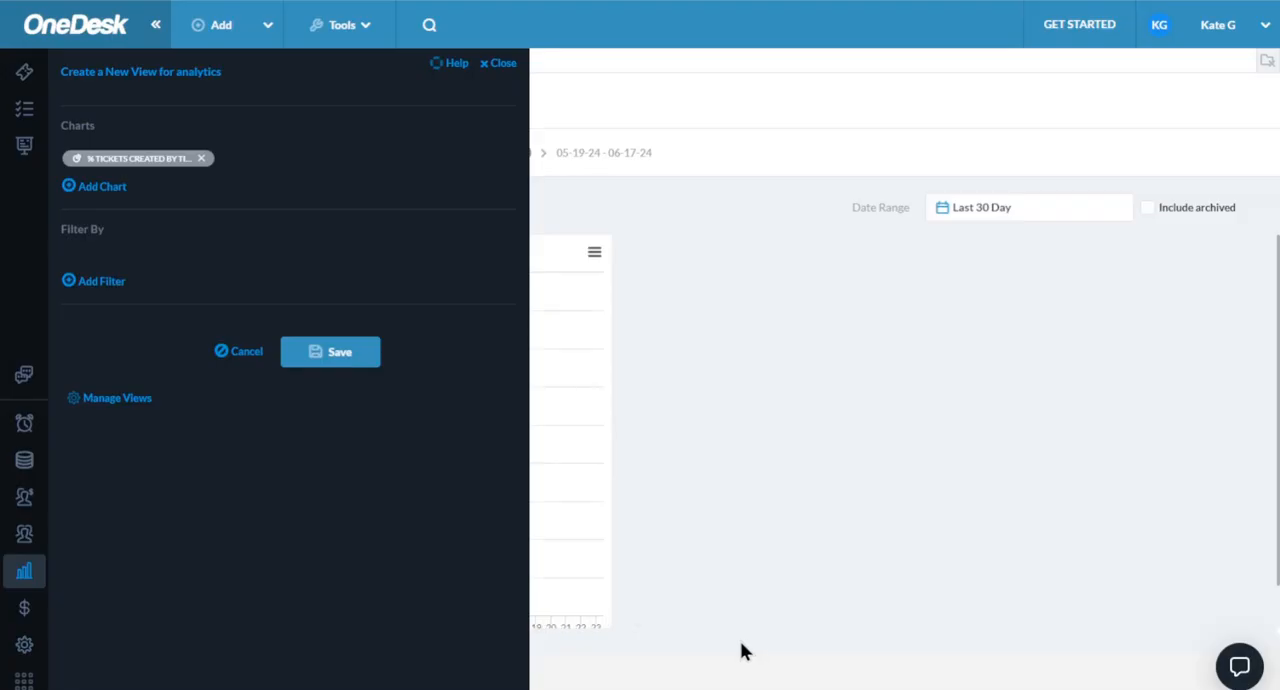
- Save the new analytics view as "dash" without sharing it, and check its date range setting
click(332, 354)
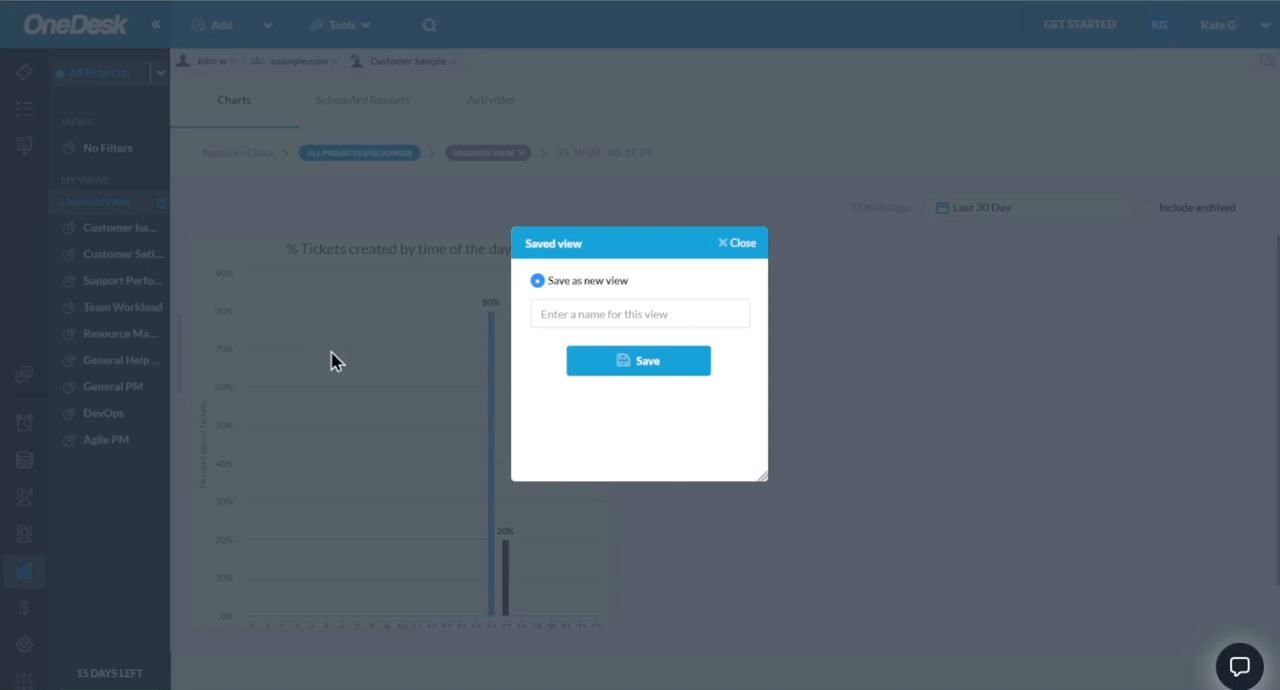
click(612, 312)
text(dash)
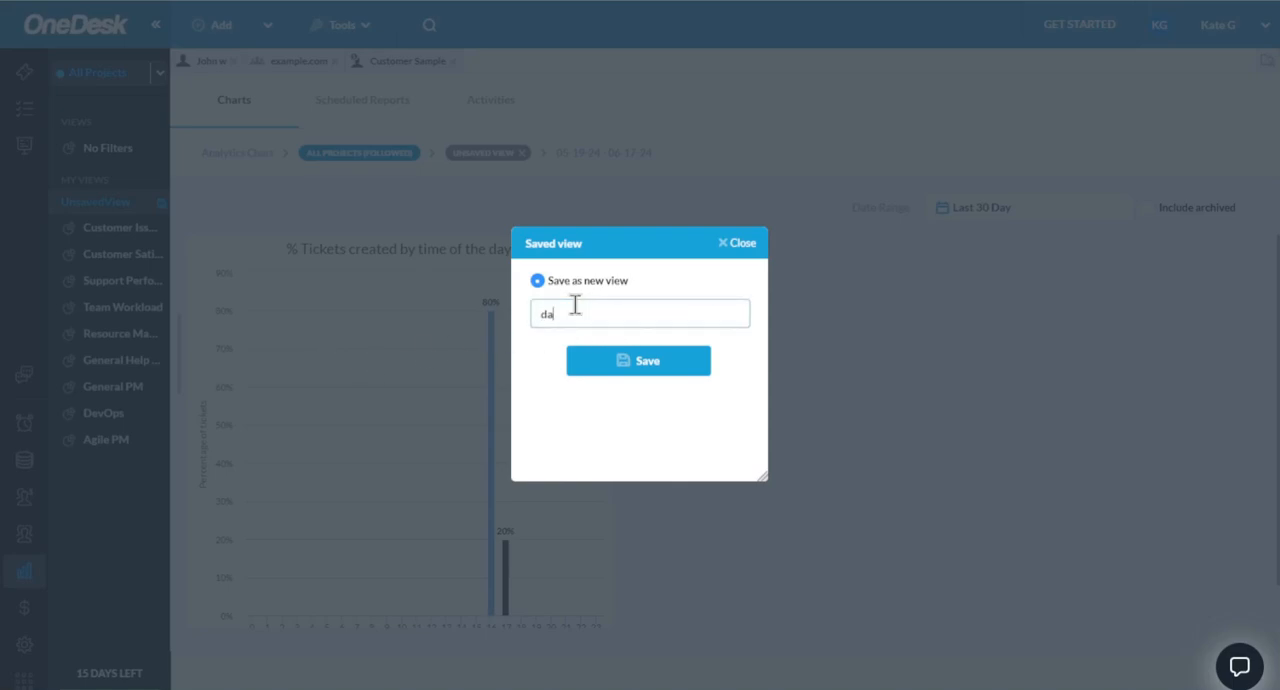
click(625, 368)
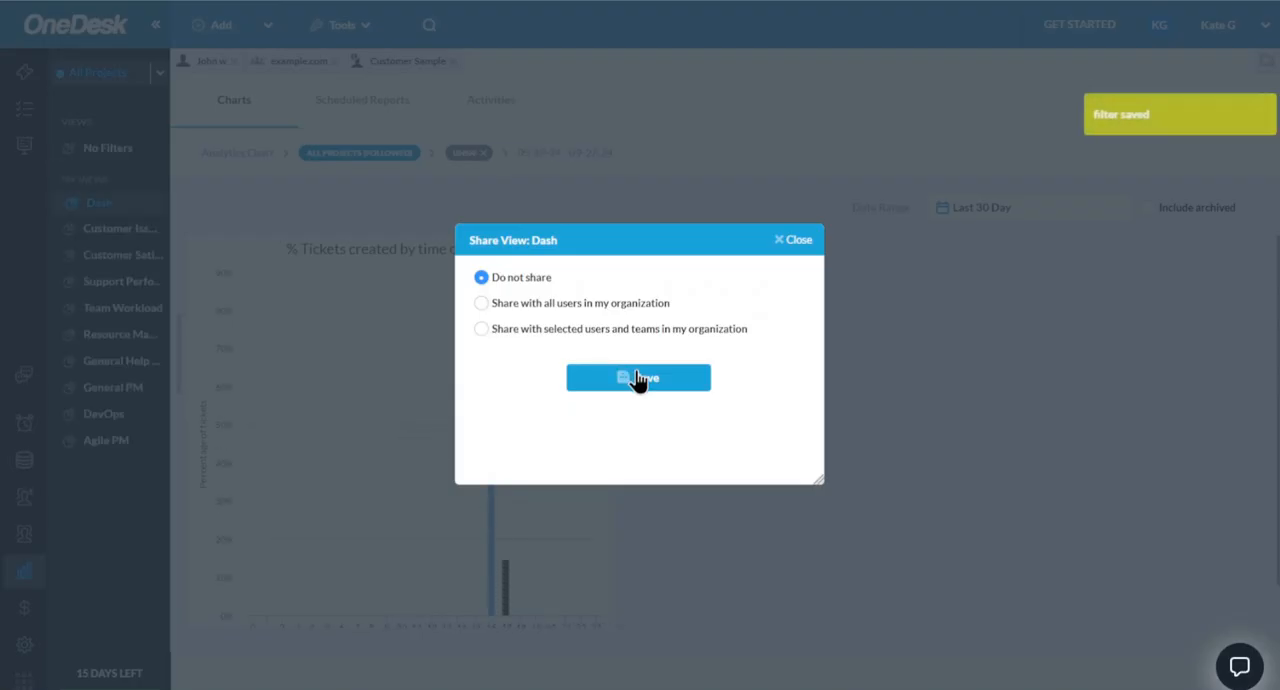
click(638, 378)
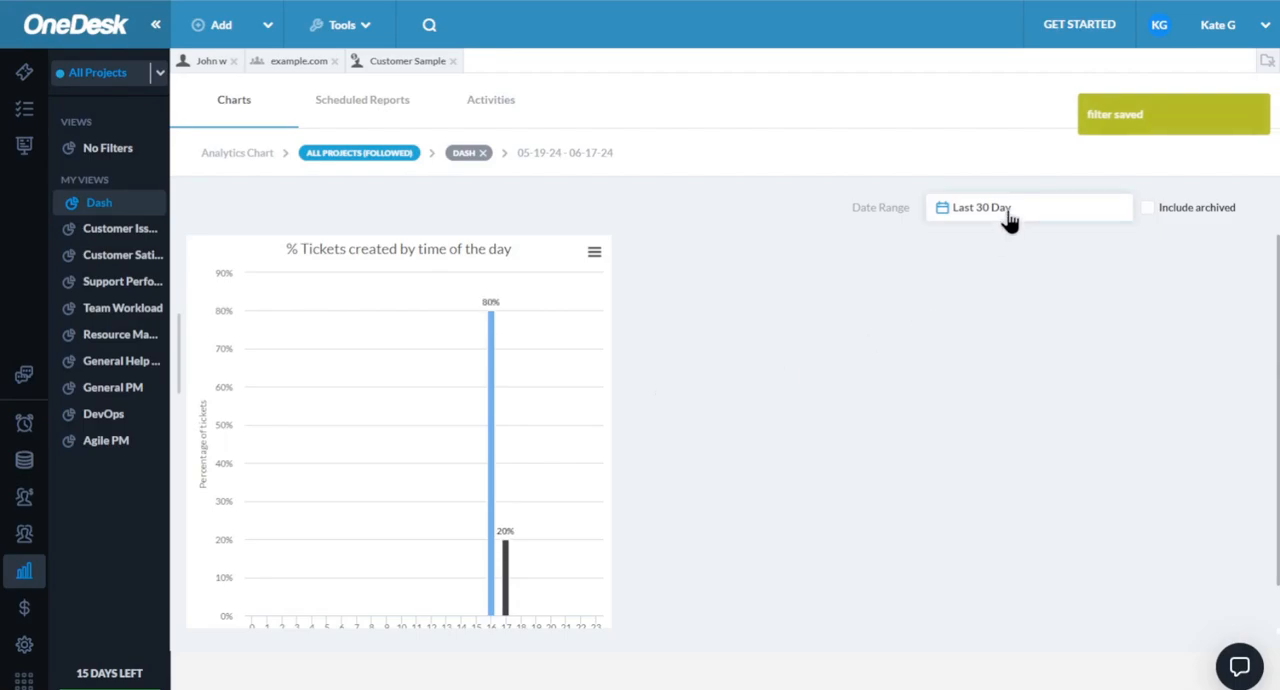
click(1005, 216)
click(830, 195)
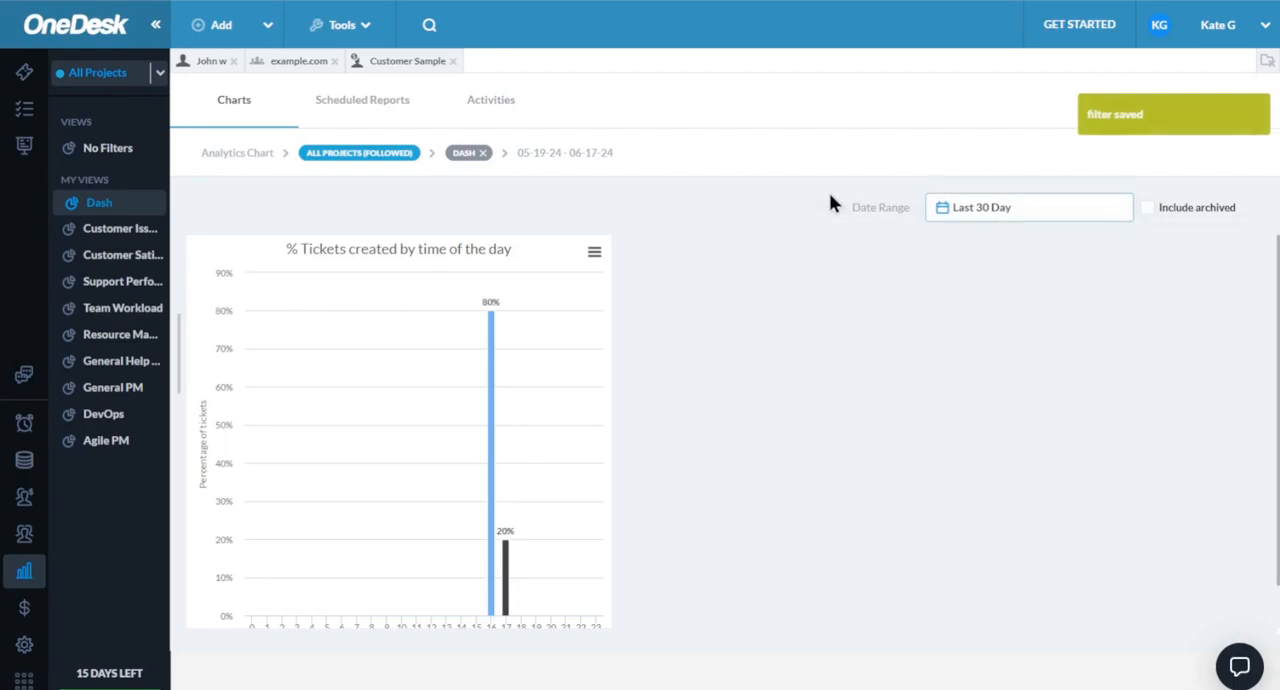
- Open the scheduled reports and browse the available report templates
click(360, 108)
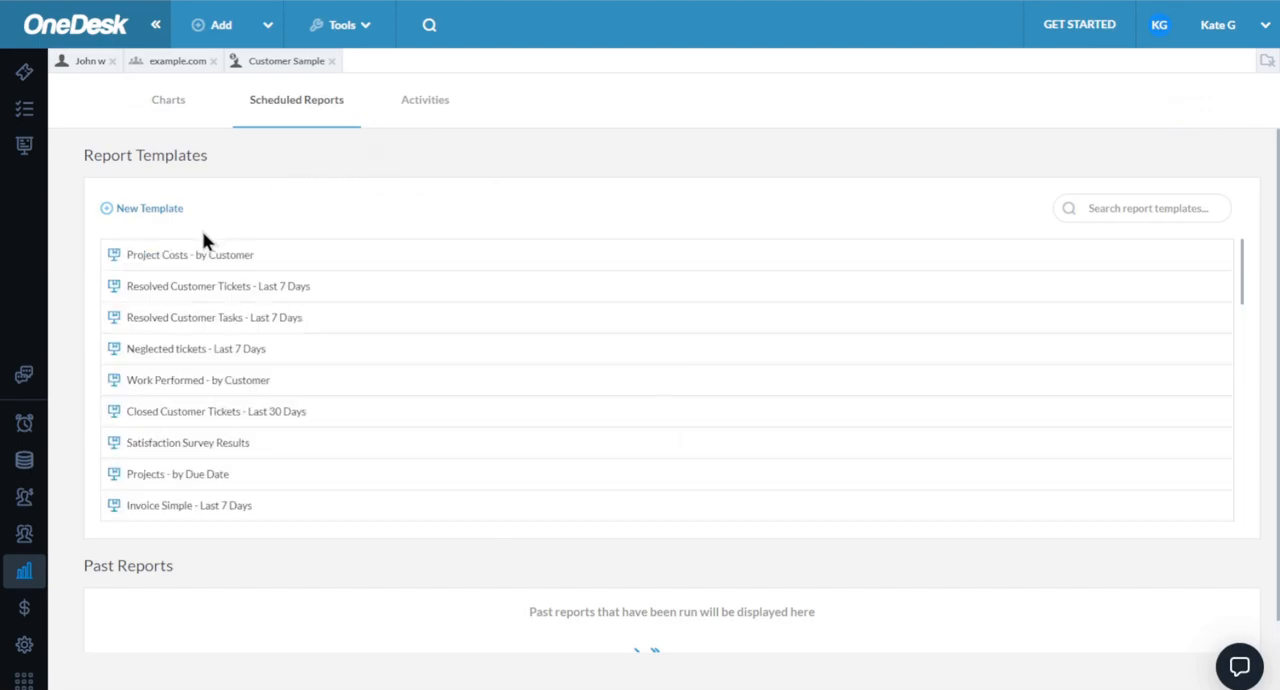
scroll(198, 352, down, 2)
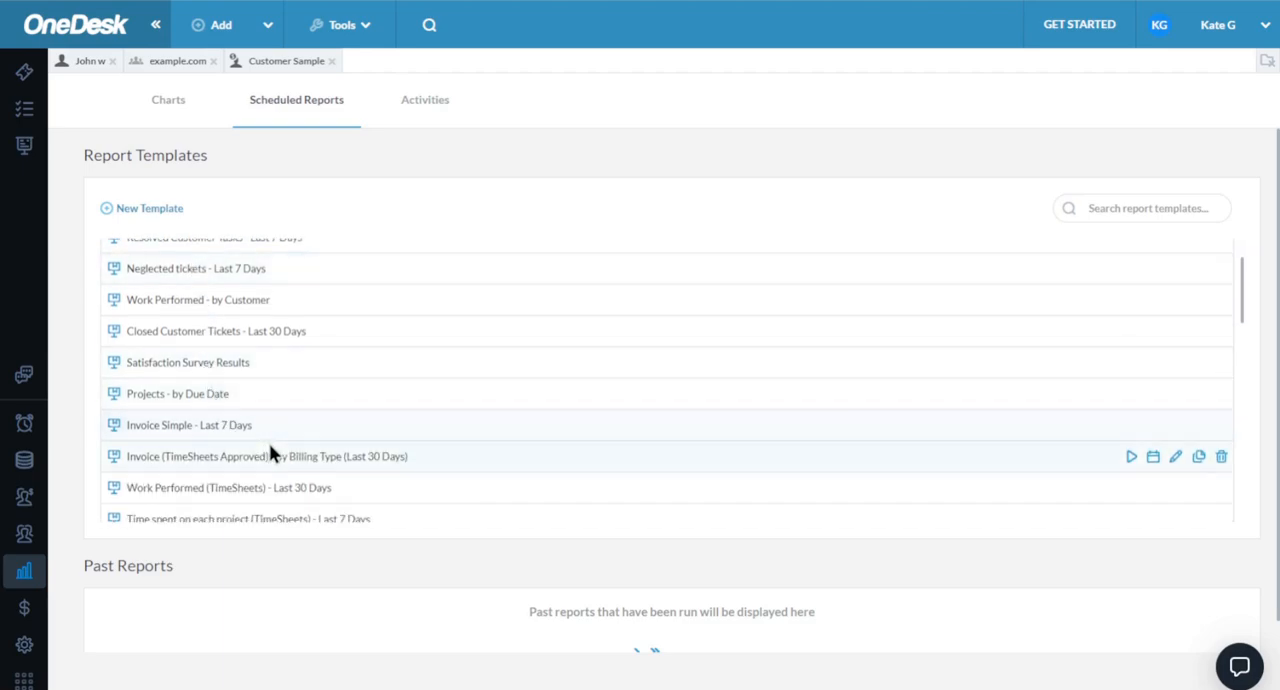
scroll(803, 466, up, 2)
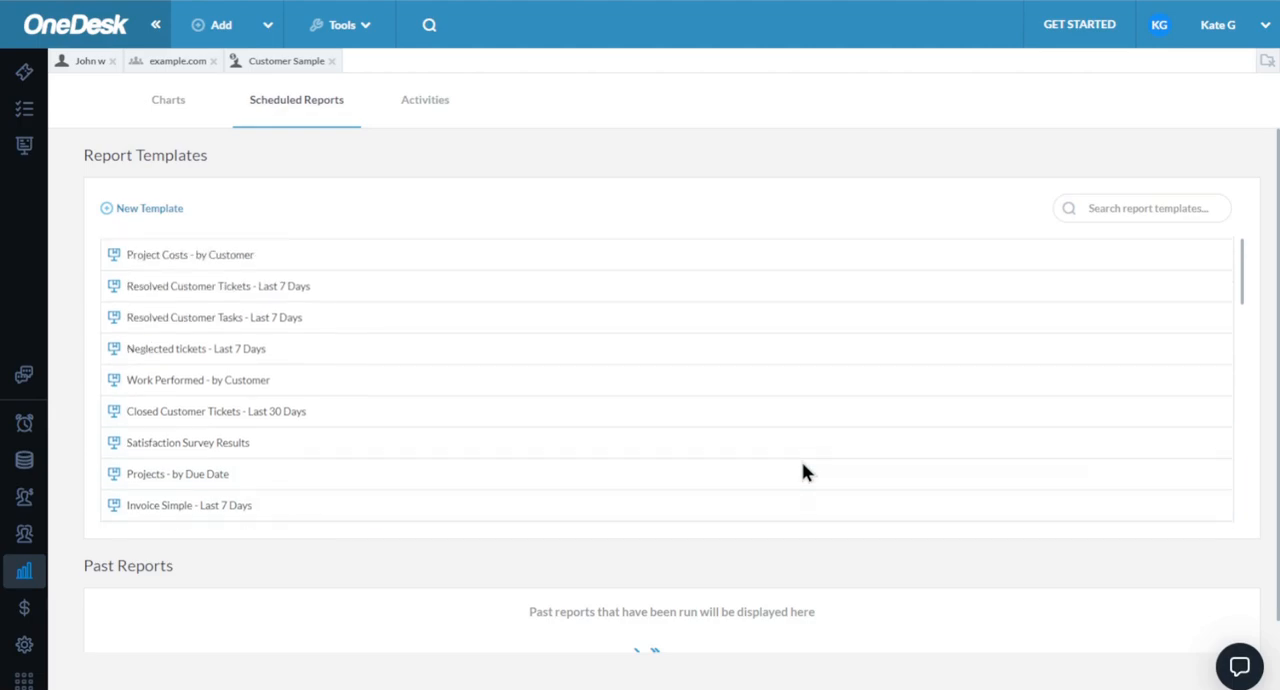
- Start a custom report template with the Table layout for the Tickets application, and discard it
click(146, 212)
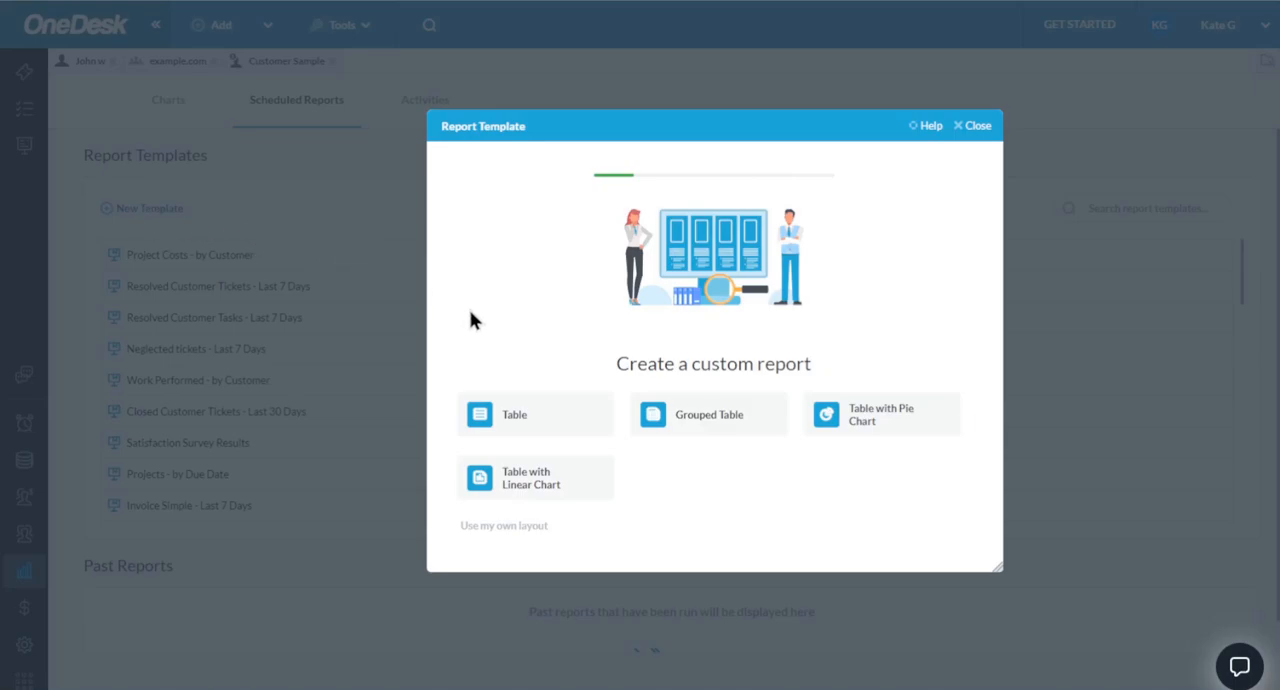
click(540, 426)
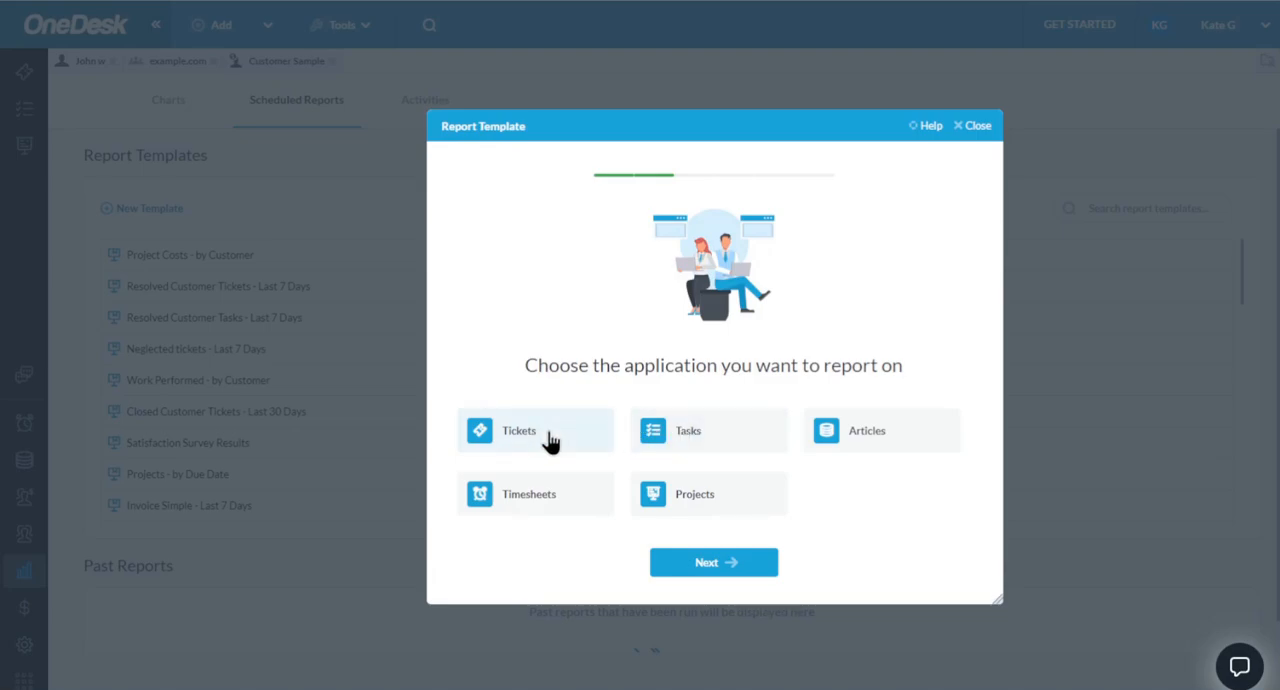
click(550, 440)
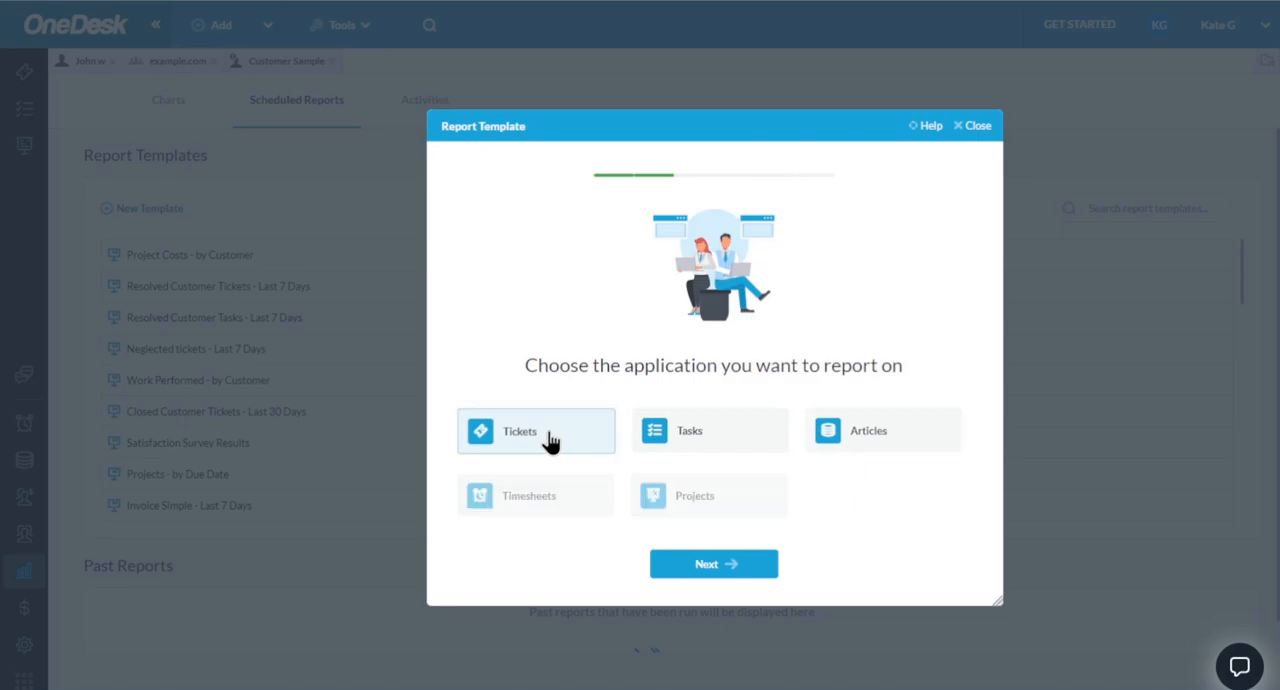
click(978, 127)
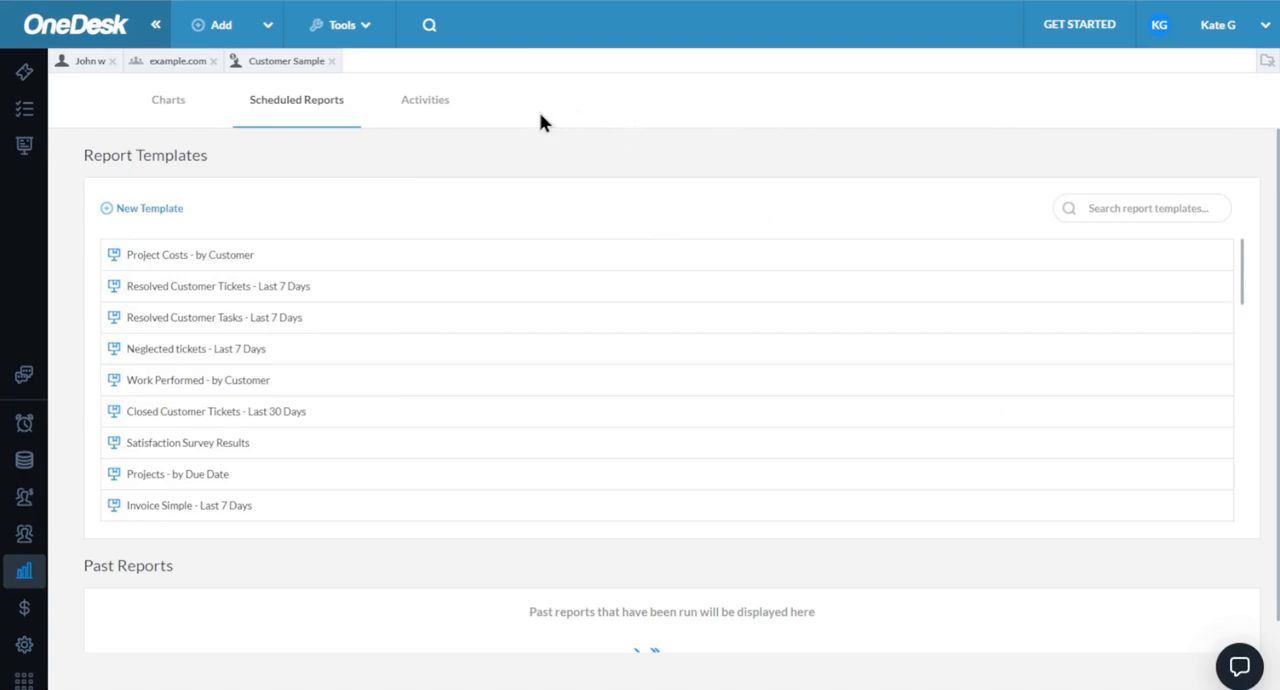
- Open the activities log for all projects and look through the recorded changes
click(416, 116)
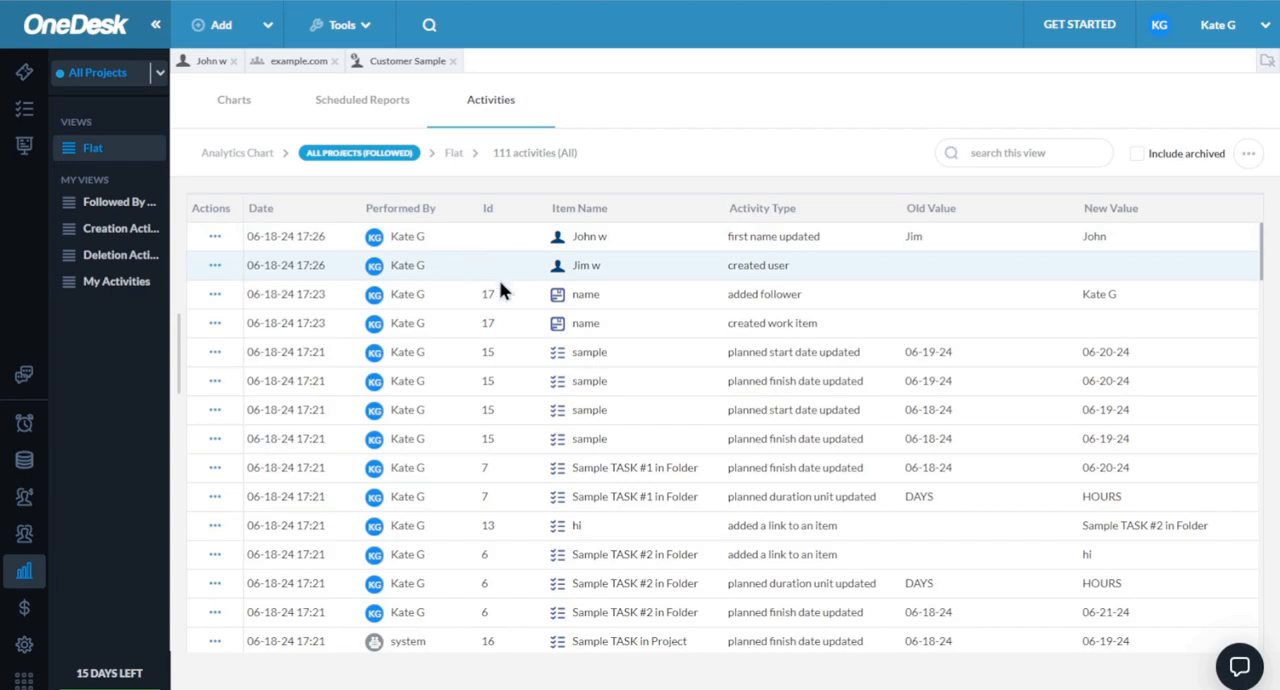
scroll(500, 300, down, 4)
scroll(598, 292, down, 1)
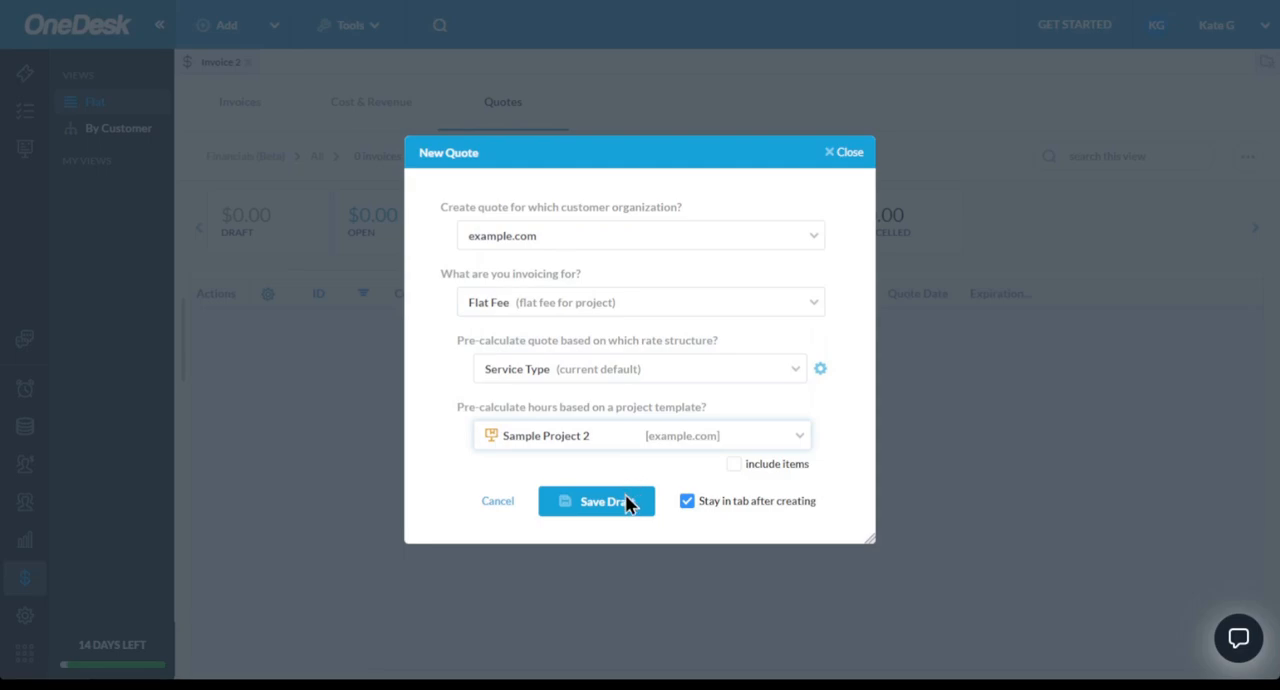
- Save the flat-fee quote for example.com based on Sample Project 2 as a draft, and return to the quotes list
click(622, 498)
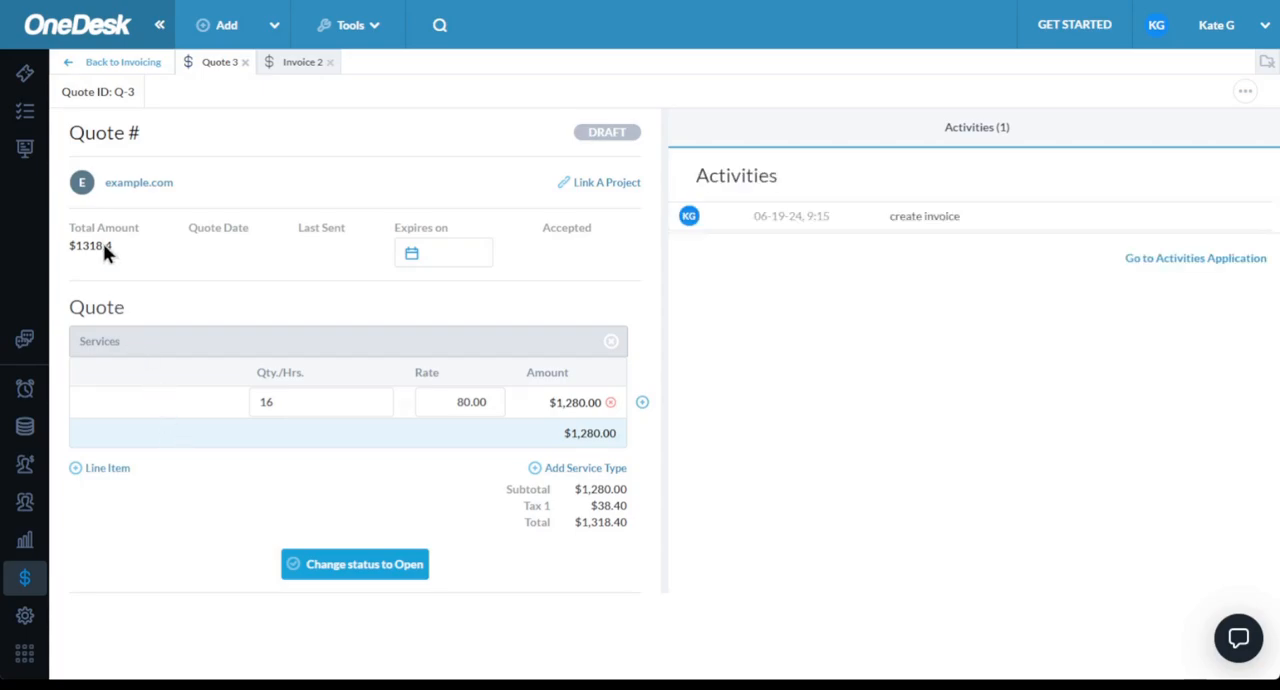
click(98, 66)
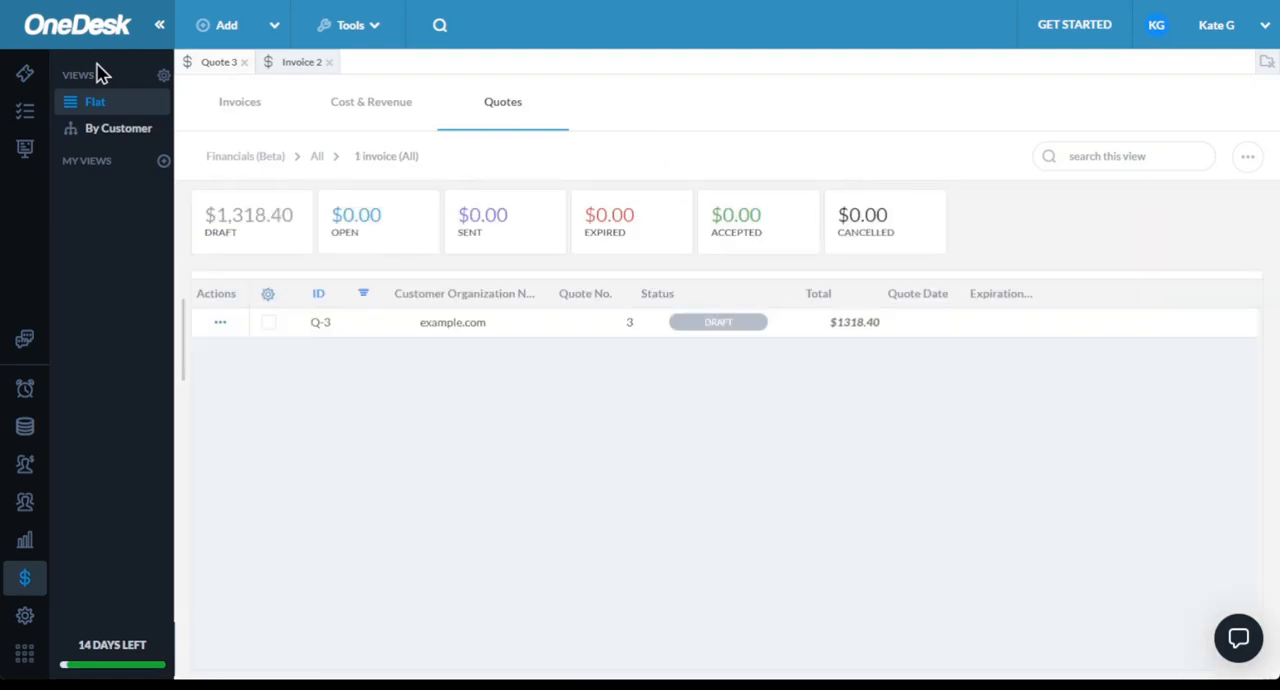
- Save a draft prepaid-hours quote for ABC Org, turning on prepaid hours for that organization, and return to the quotes list
click(222, 30)
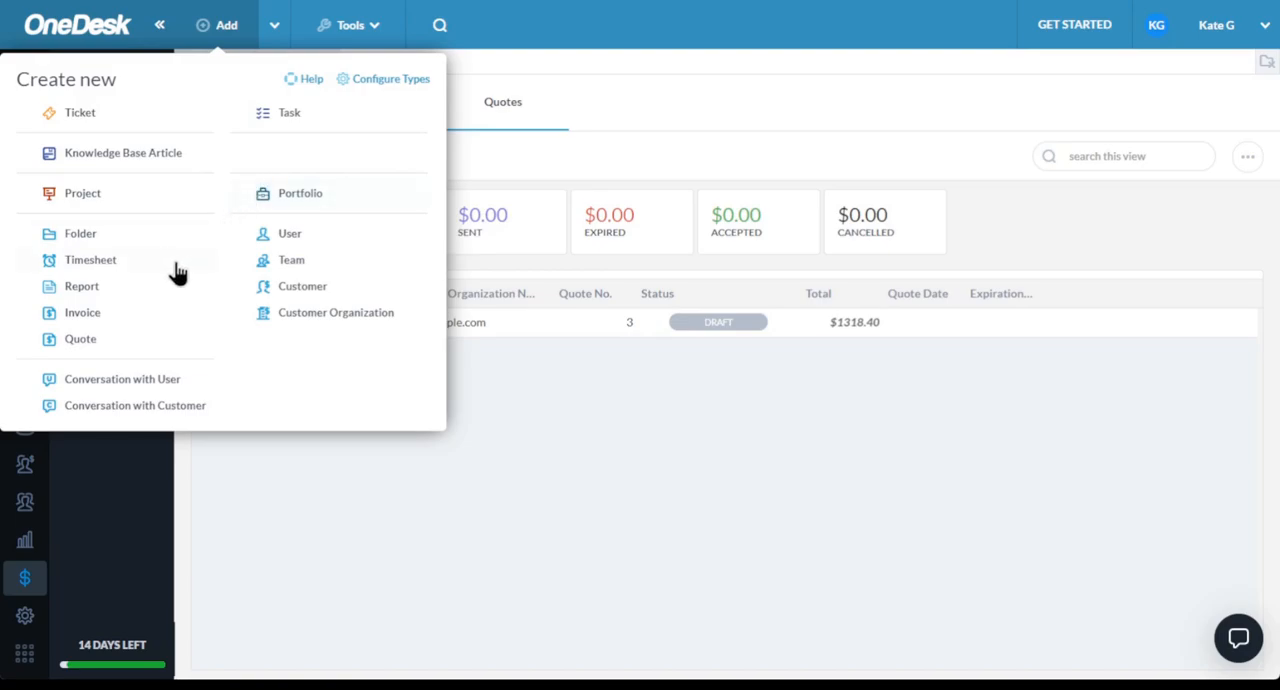
click(82, 340)
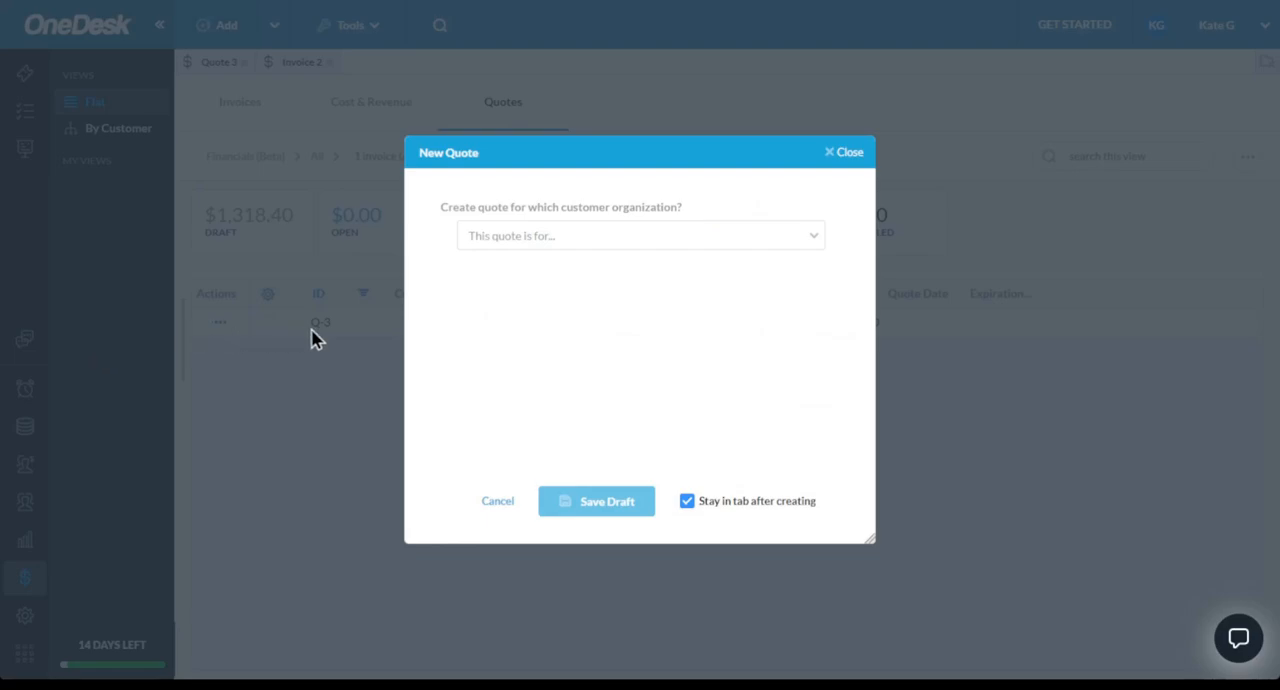
click(557, 244)
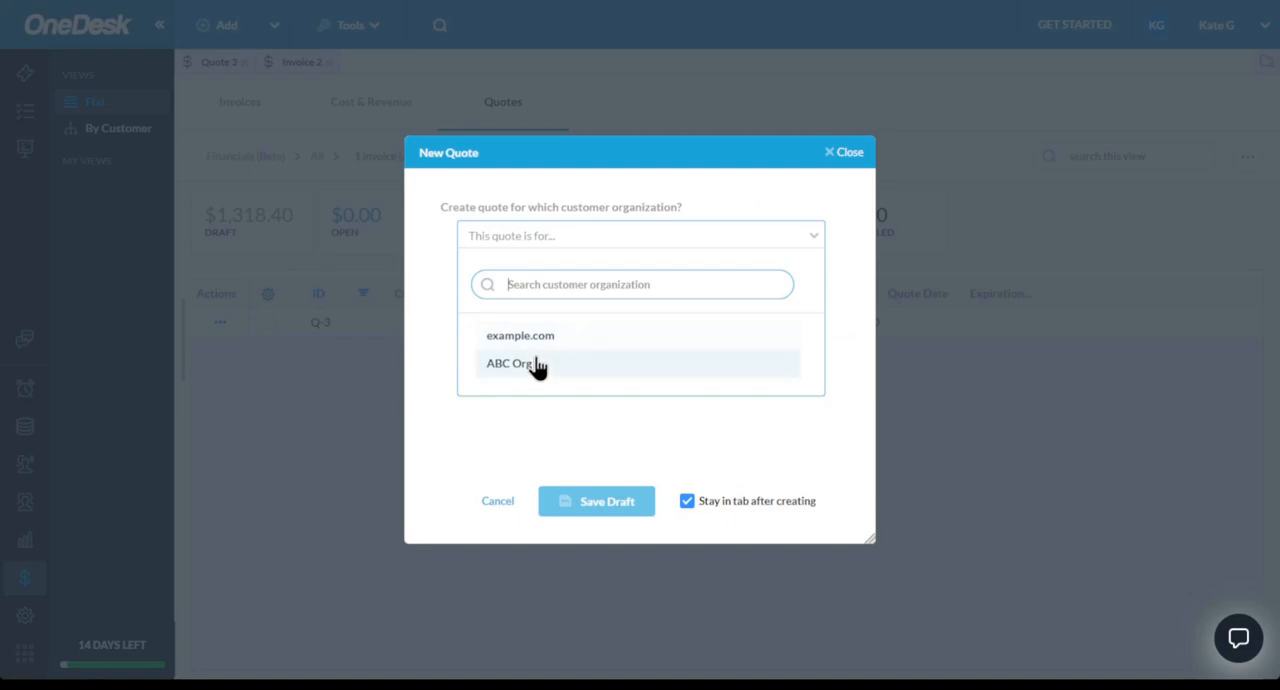
click(538, 366)
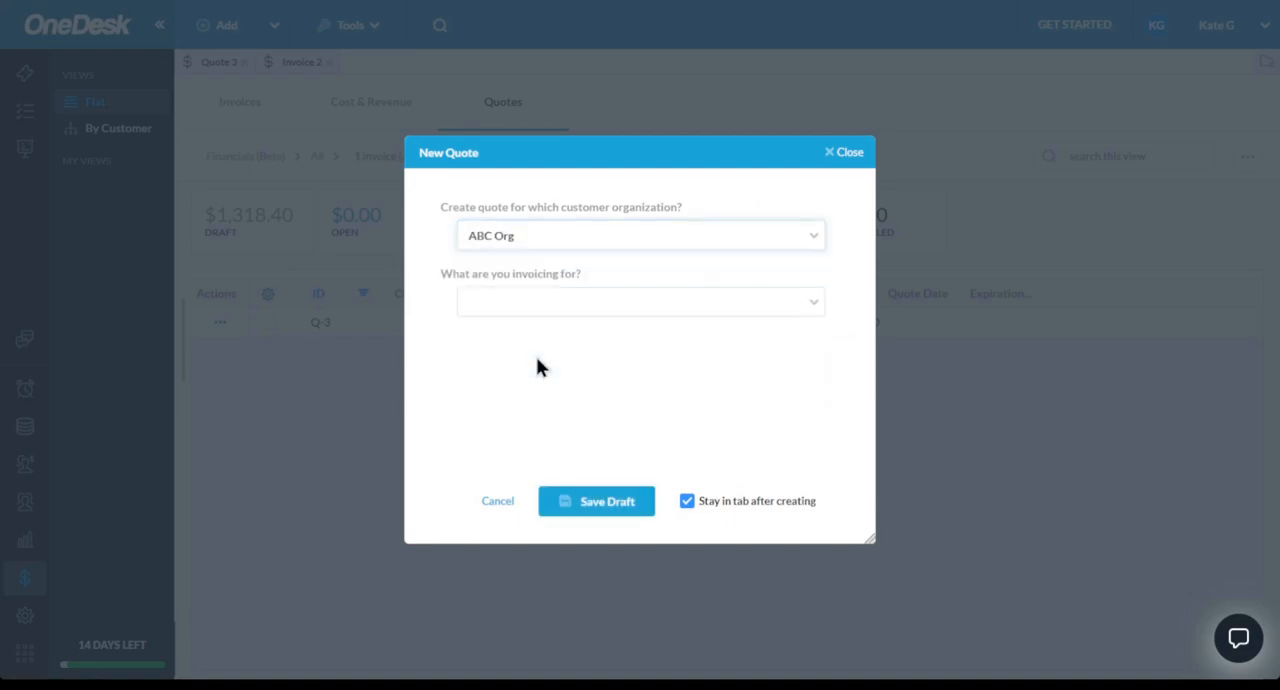
click(559, 299)
click(561, 304)
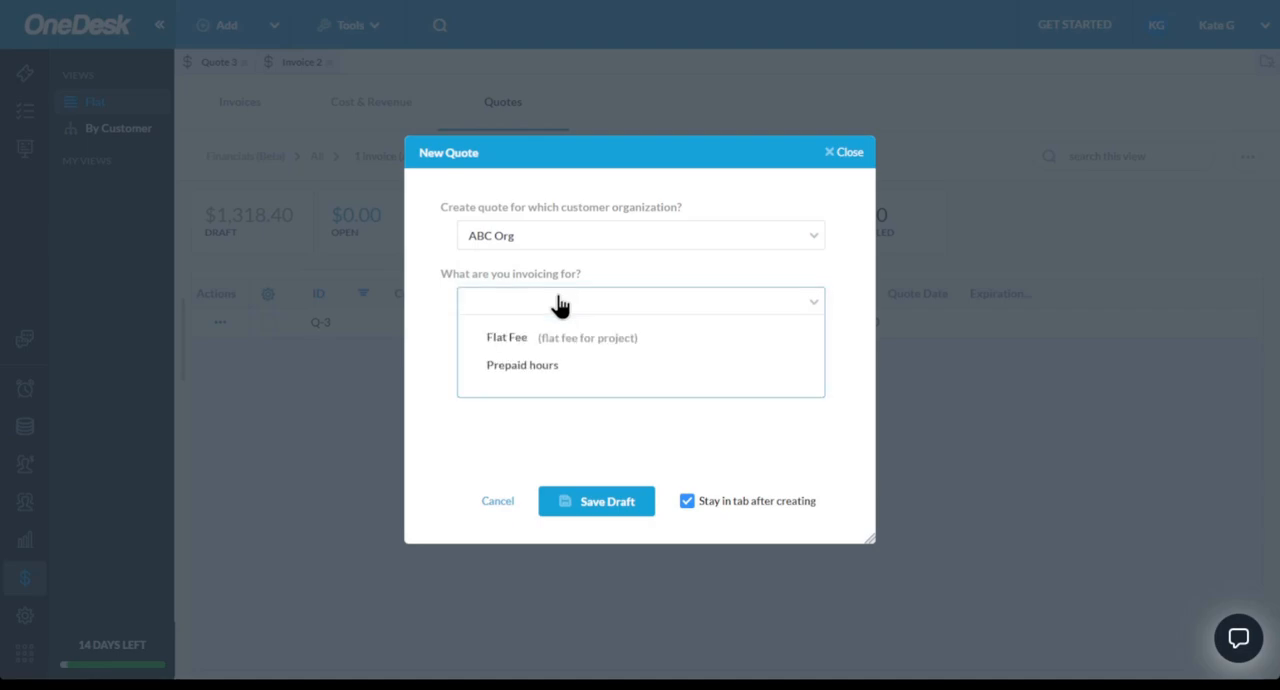
click(553, 372)
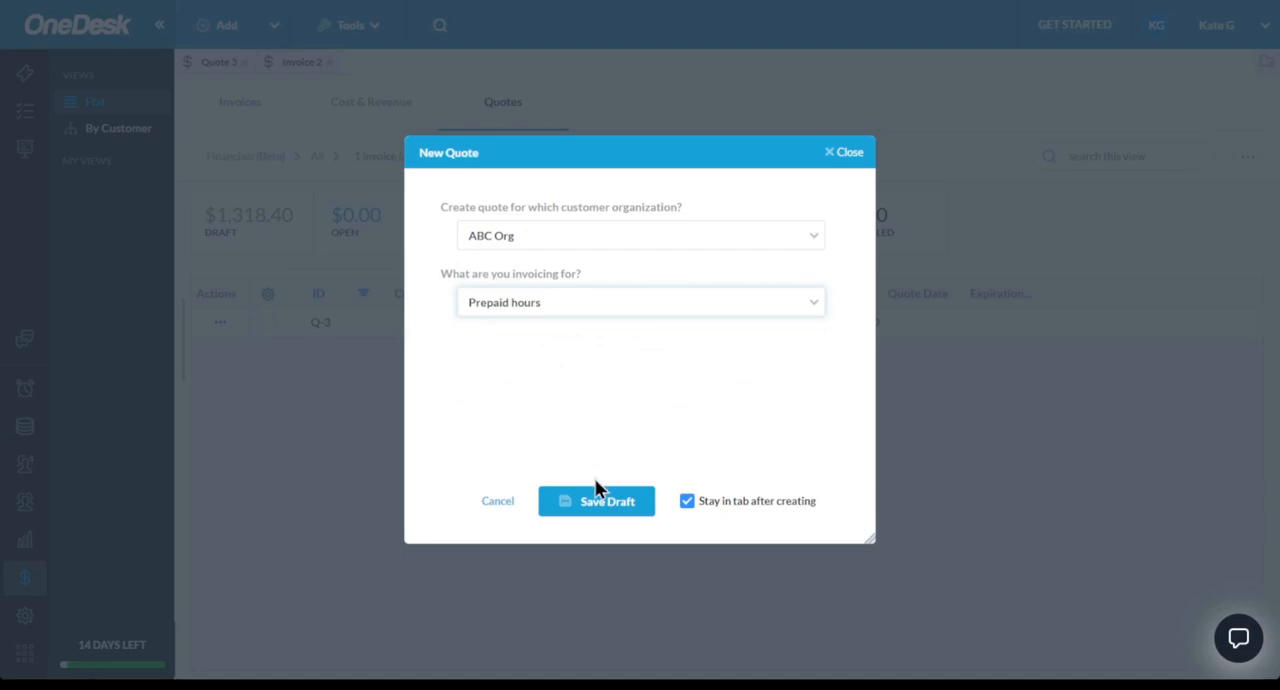
click(605, 505)
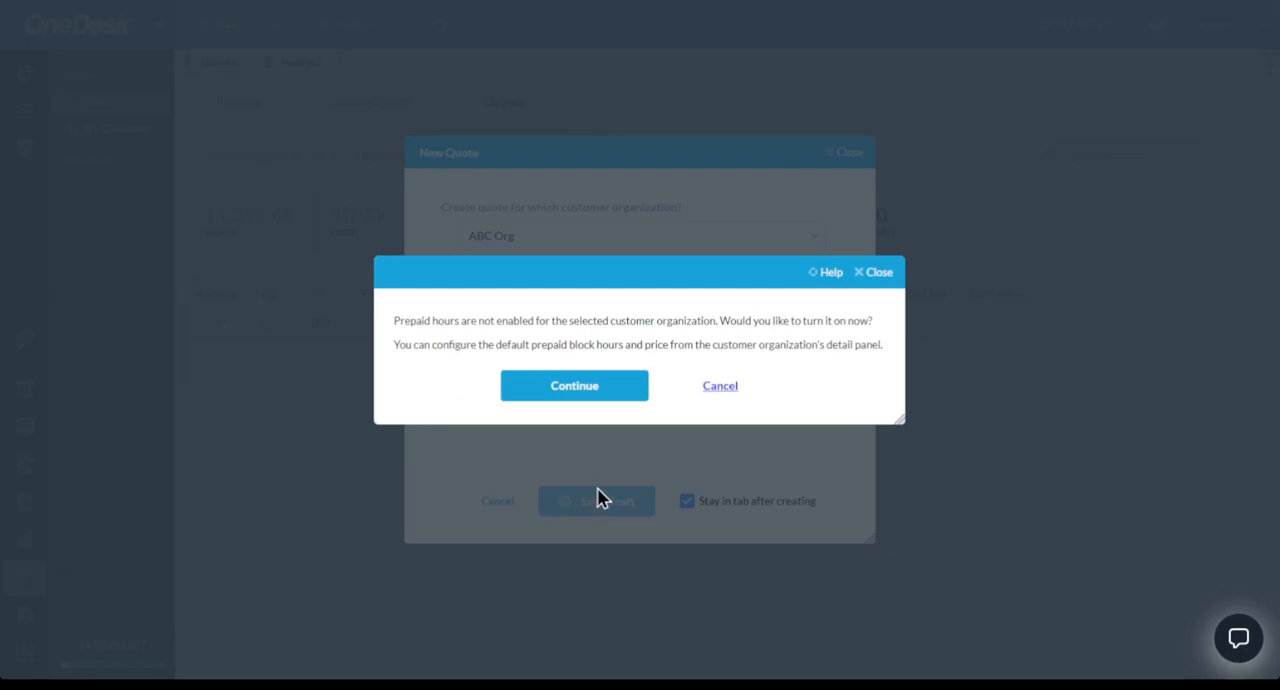
click(579, 390)
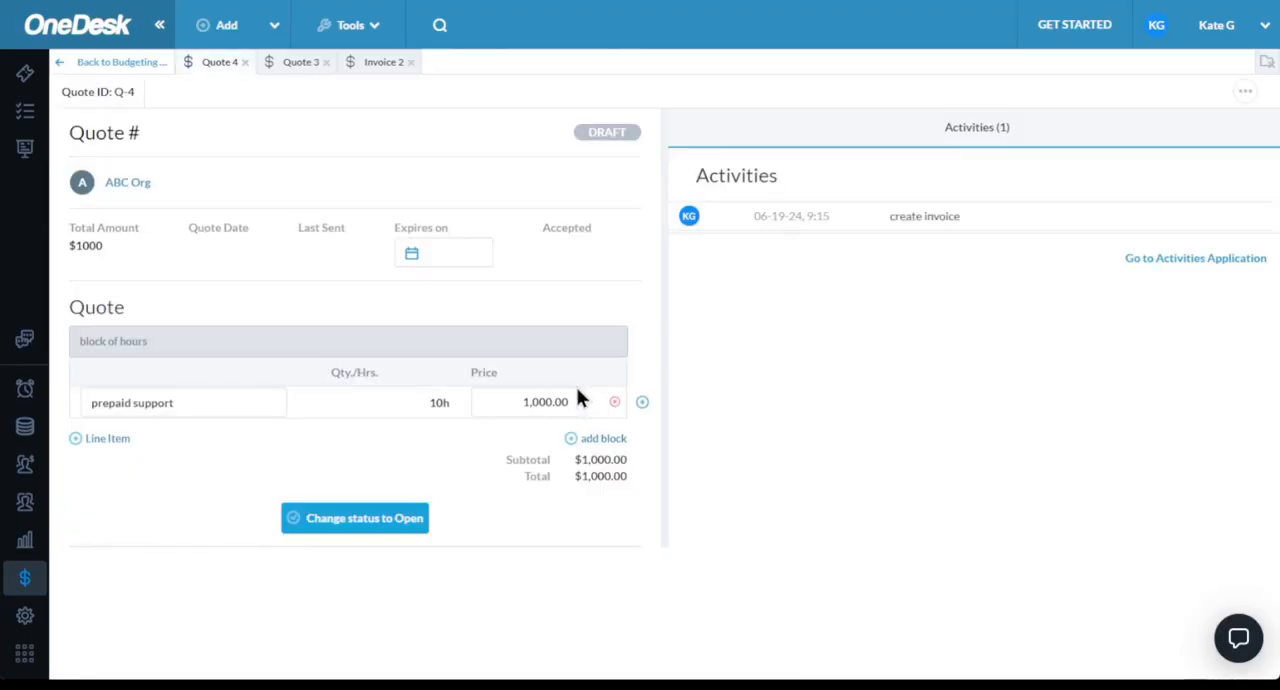
click(362, 528)
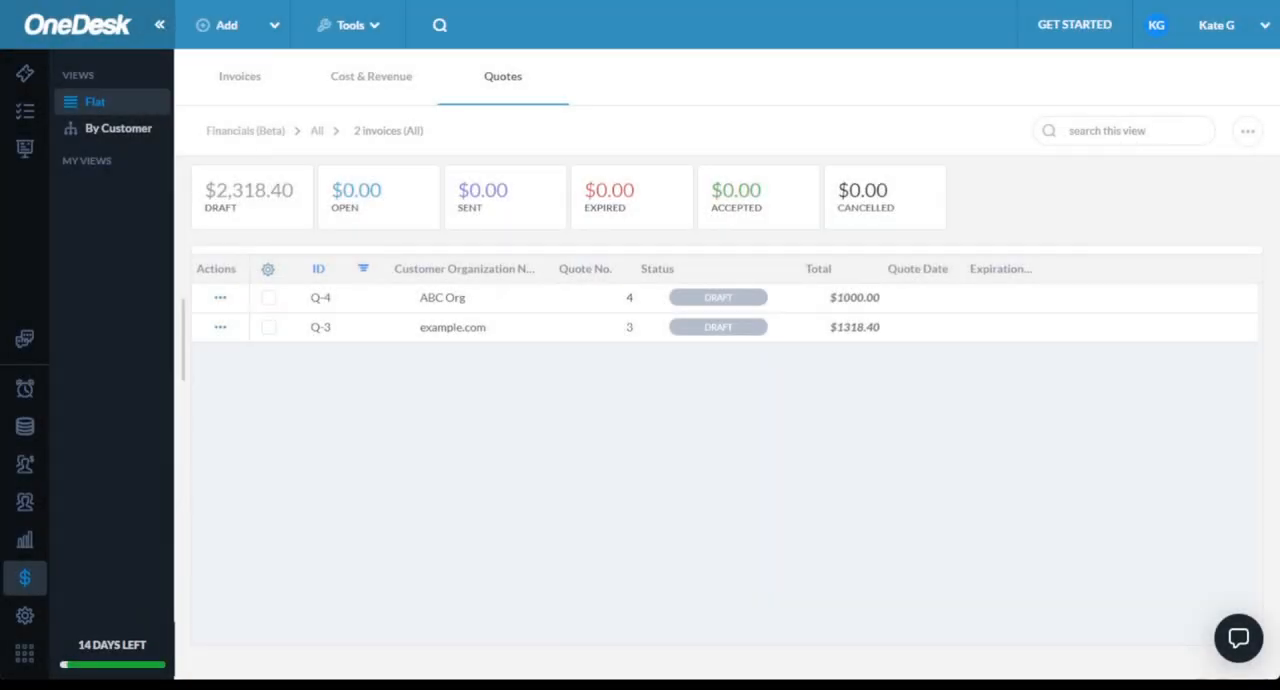
- Open the company preferences and review the working time, localization, default language options, and project and subtask settings
click(30, 624)
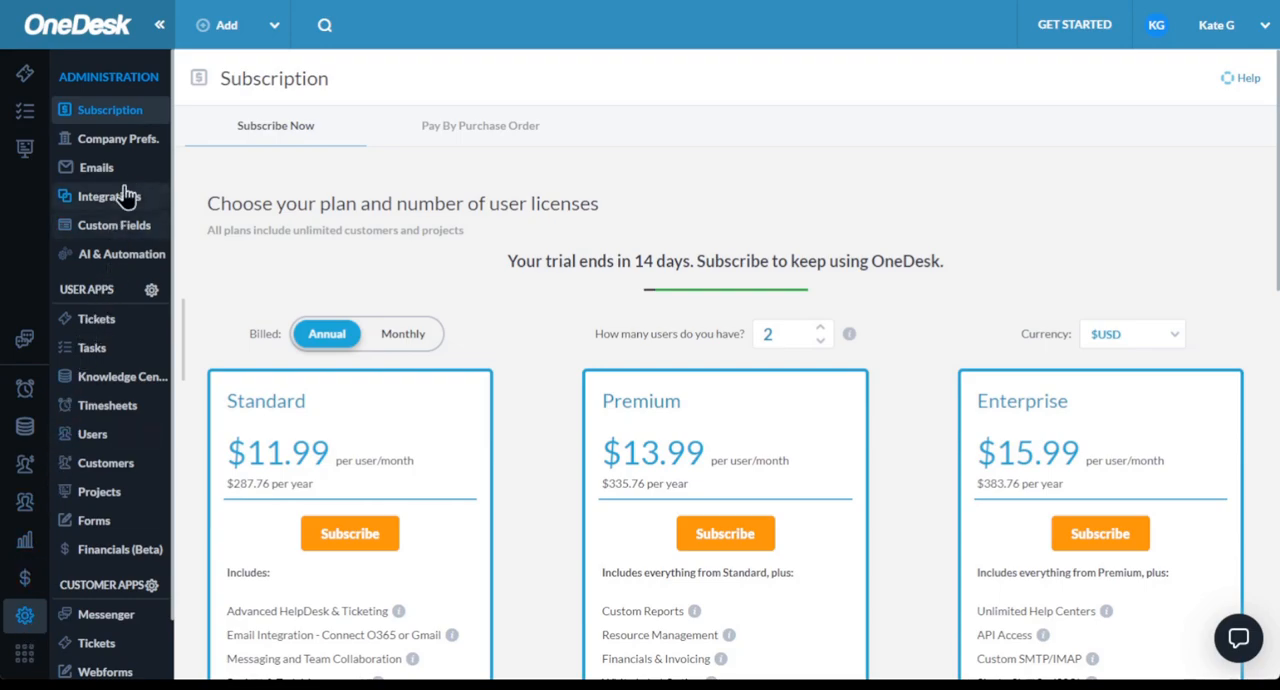
click(80, 145)
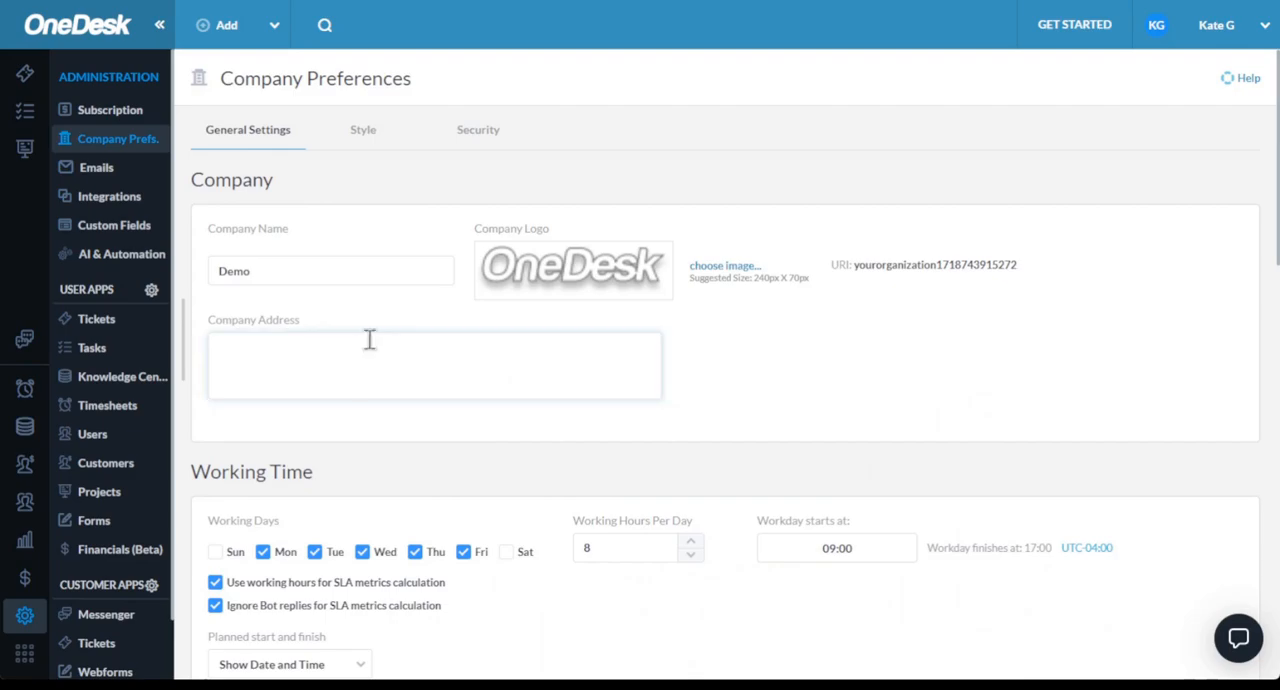
scroll(370, 425, down, 3)
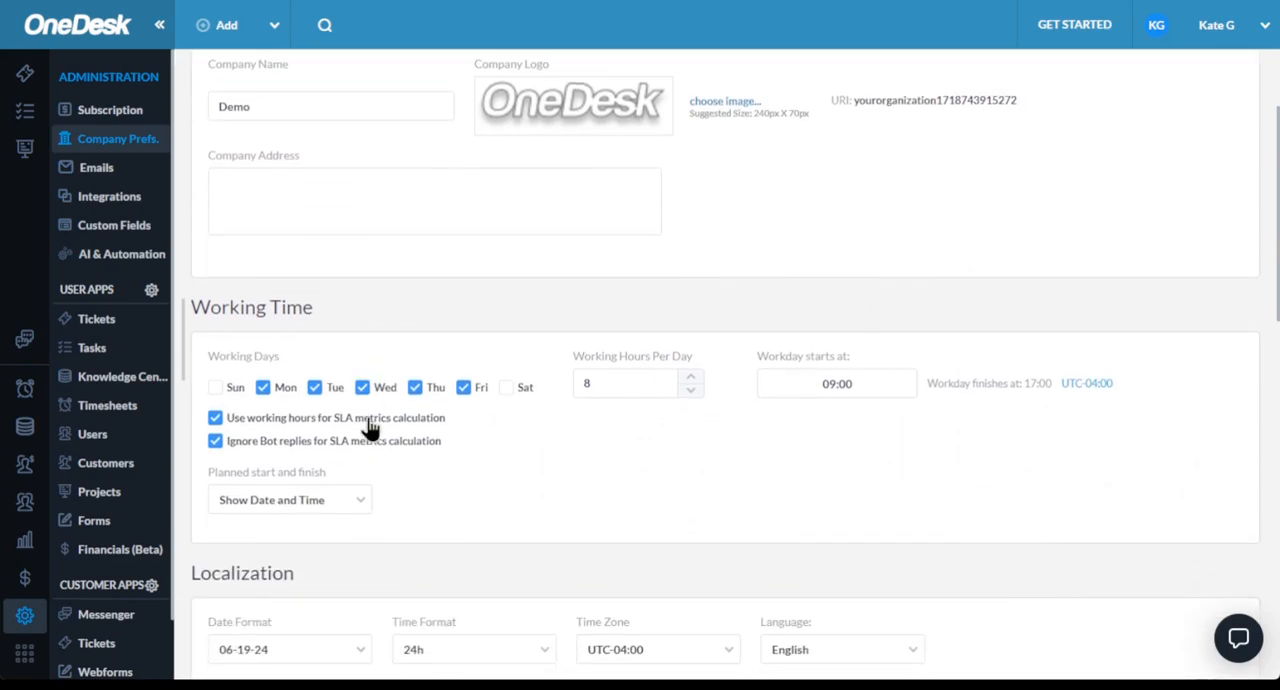
scroll(368, 424, down, 2)
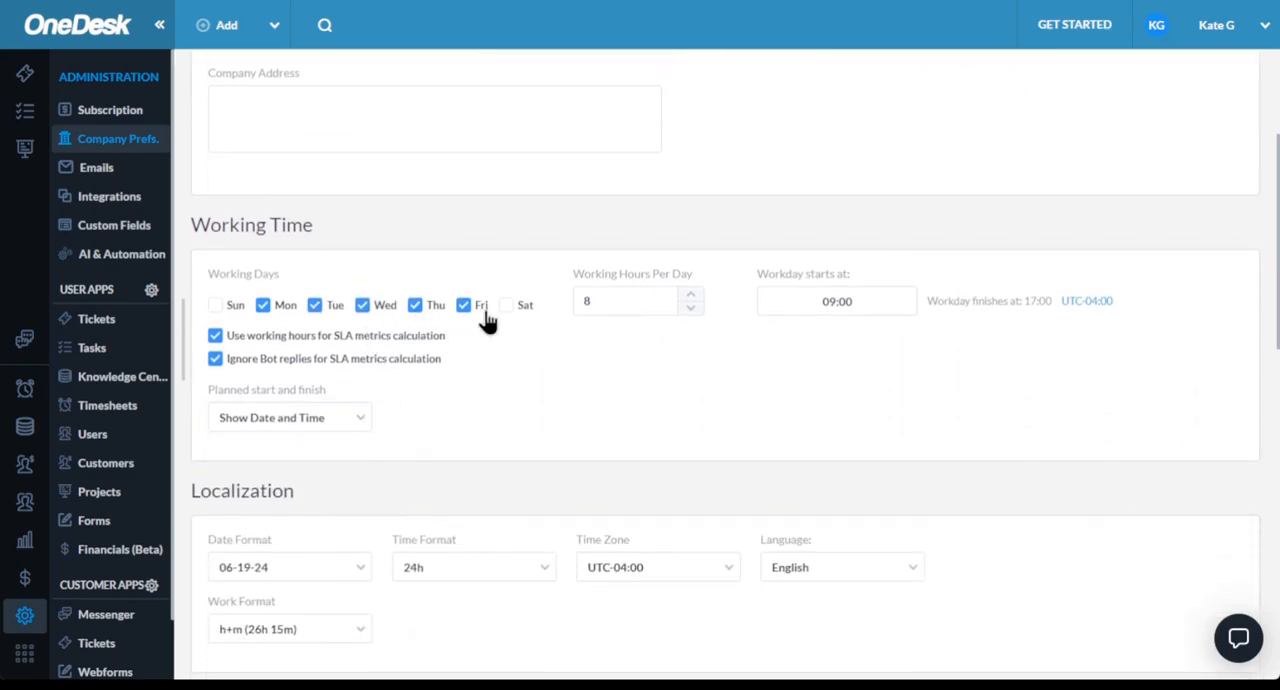
click(776, 309)
scroll(773, 315, down, 1)
scroll(773, 315, down, 2)
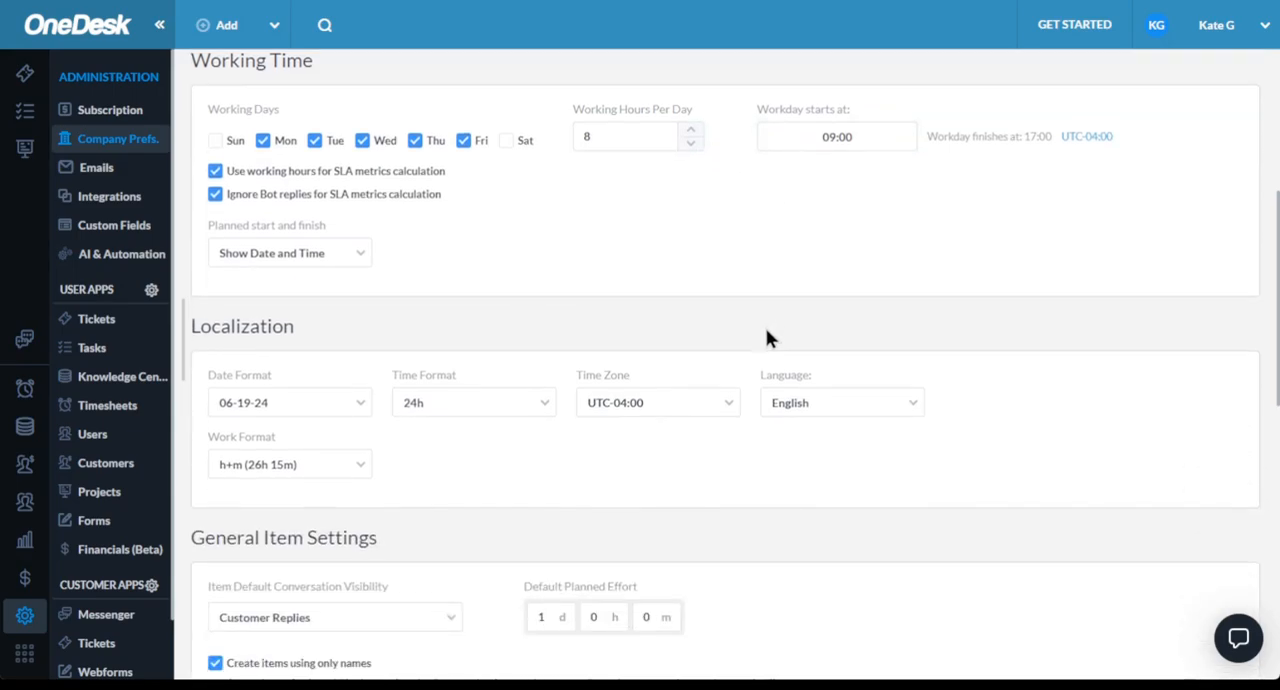
click(829, 403)
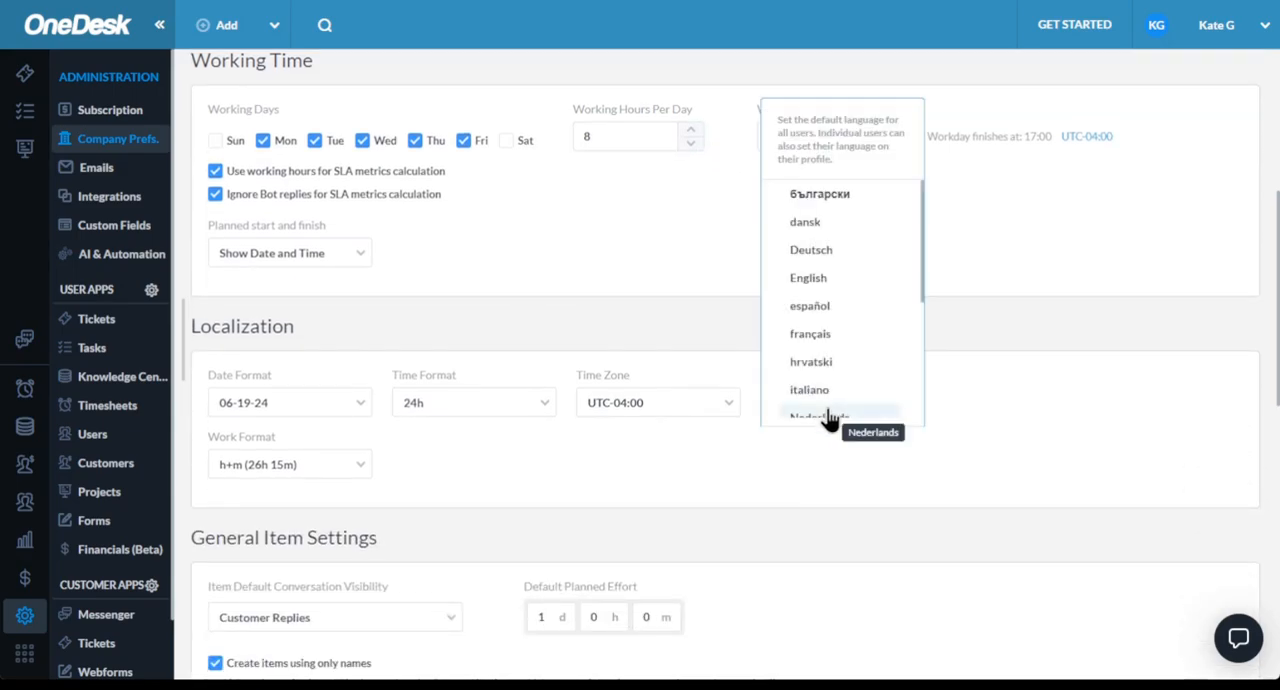
click(680, 310)
scroll(531, 430, down, 5)
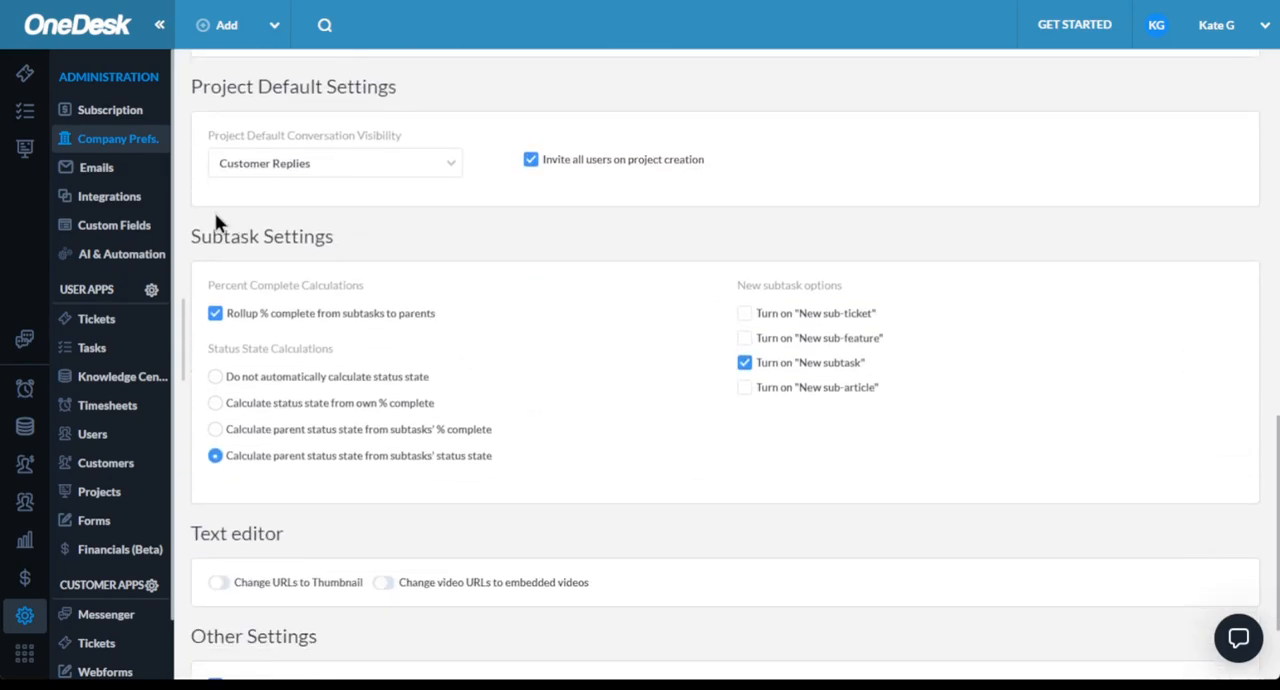
- Open the email administration's messaging center and look over the automated messages, automated emails and system emails
click(88, 170)
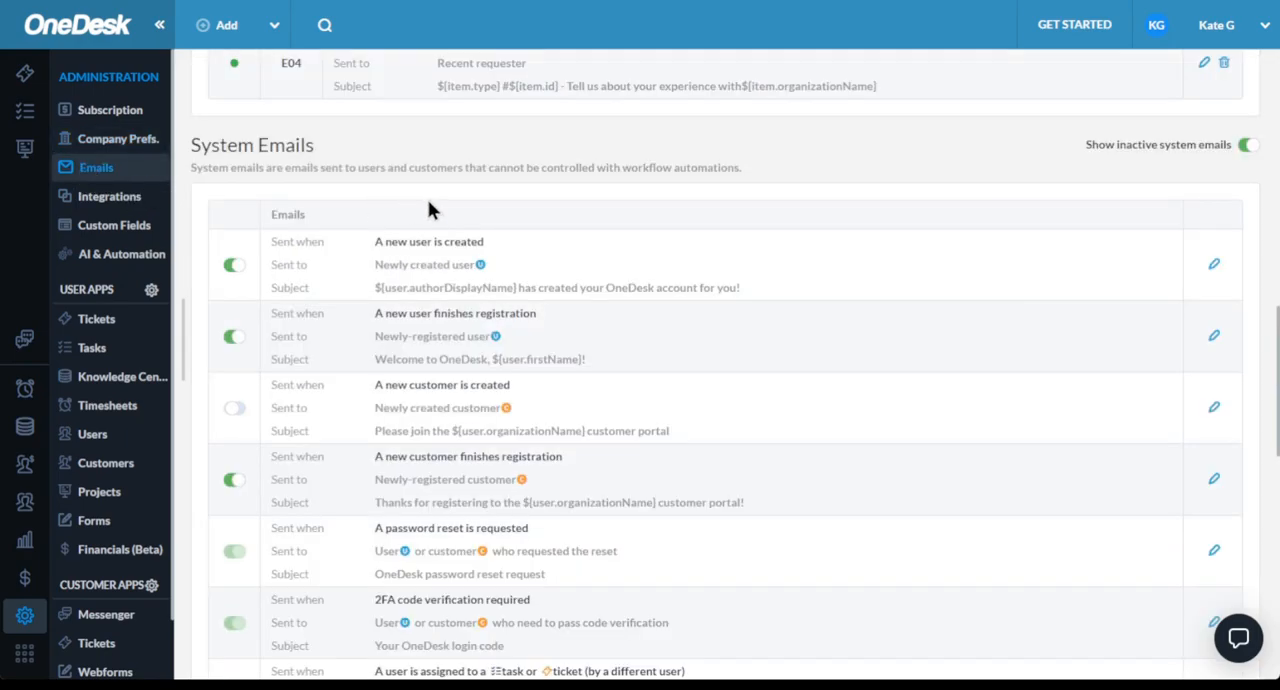
scroll(433, 190, up, 15)
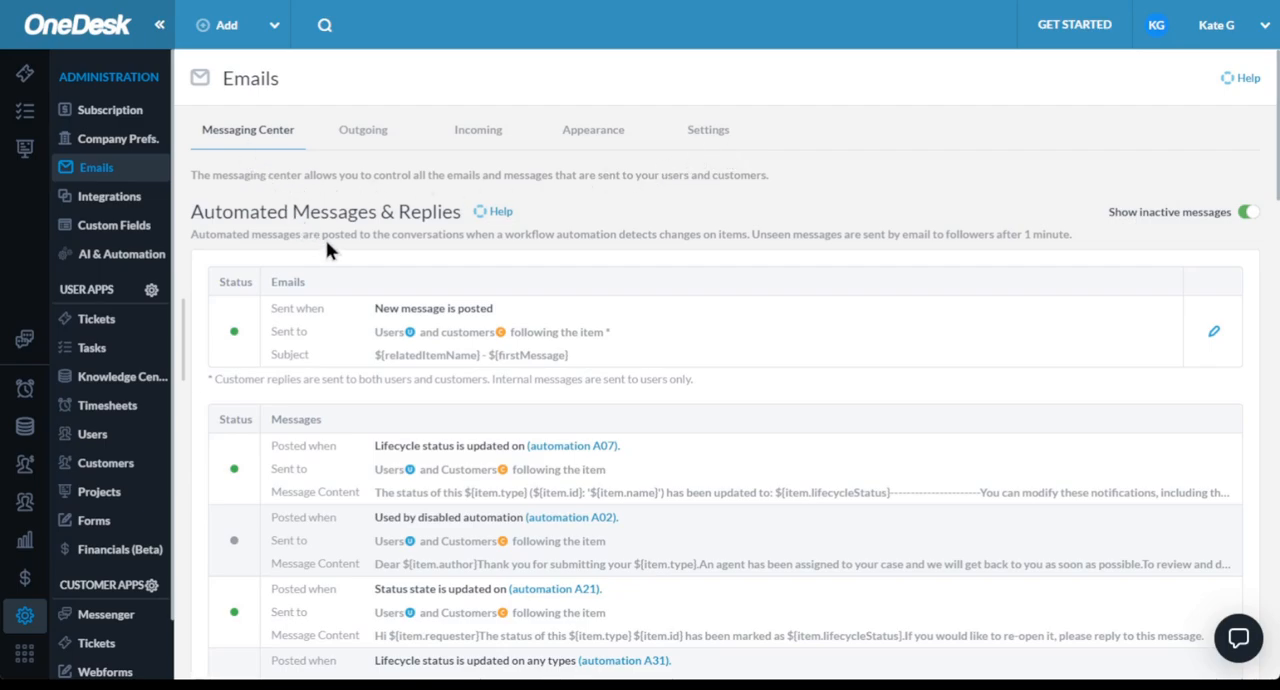
scroll(330, 250, down, 2)
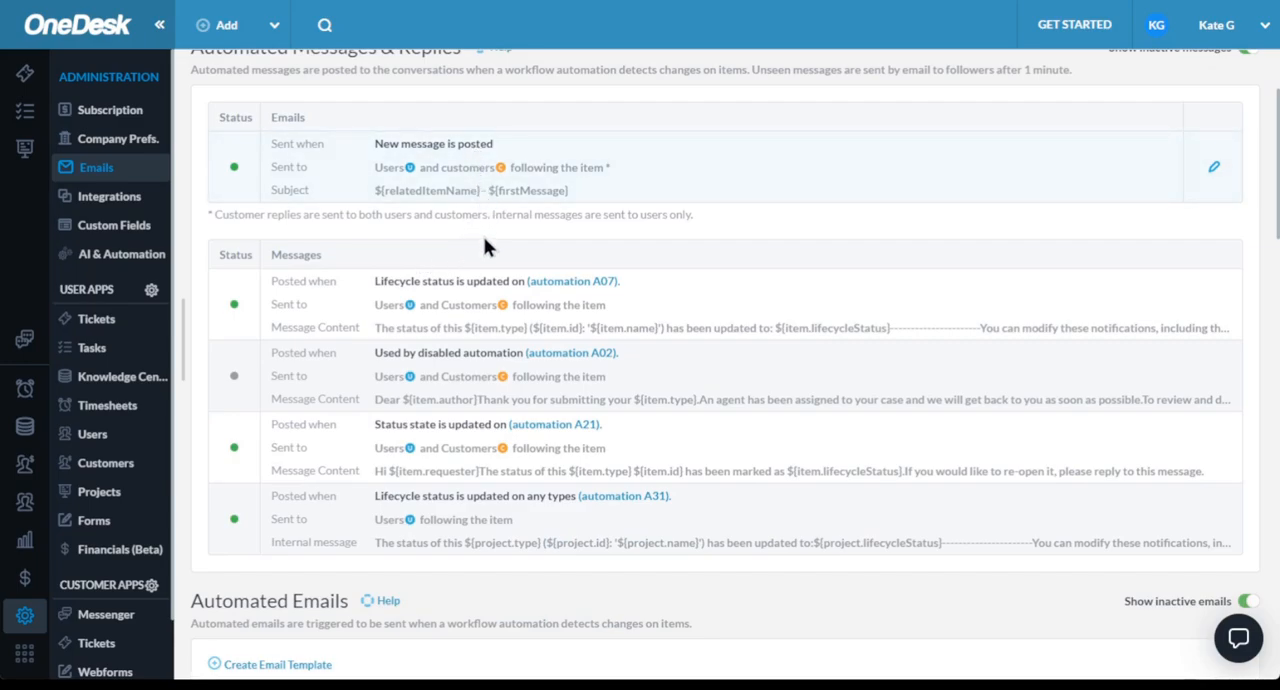
scroll(481, 320, down, 8)
scroll(470, 366, down, 3)
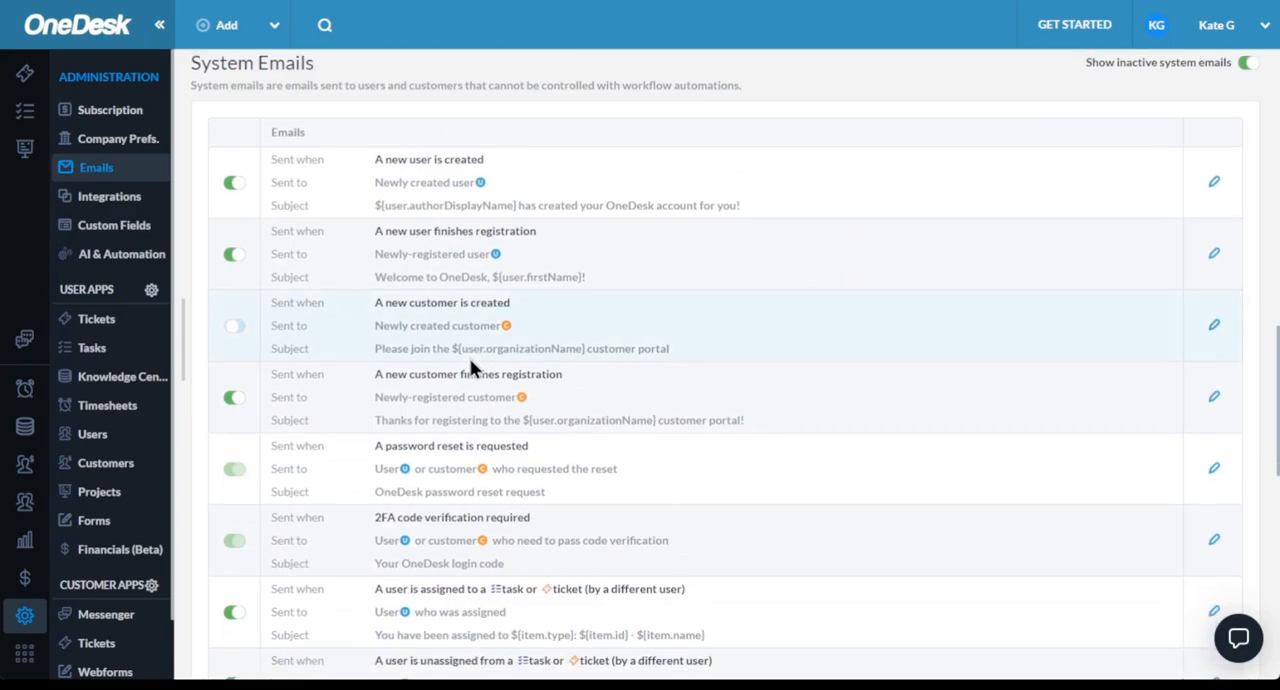
scroll(470, 368, up, 10)
scroll(460, 343, up, 3)
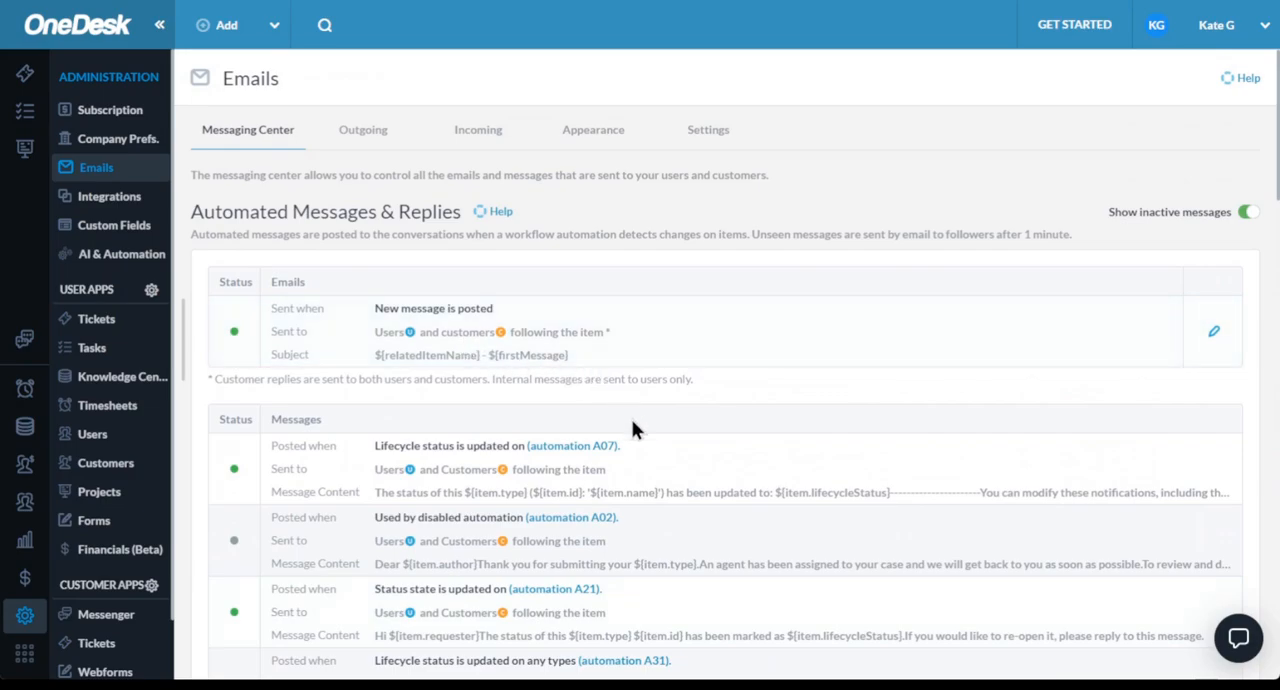
- Inspect the message actions of workflow automations A07 and A02 in the automated messages, closing each without saving
scroll(632, 428, down, 1)
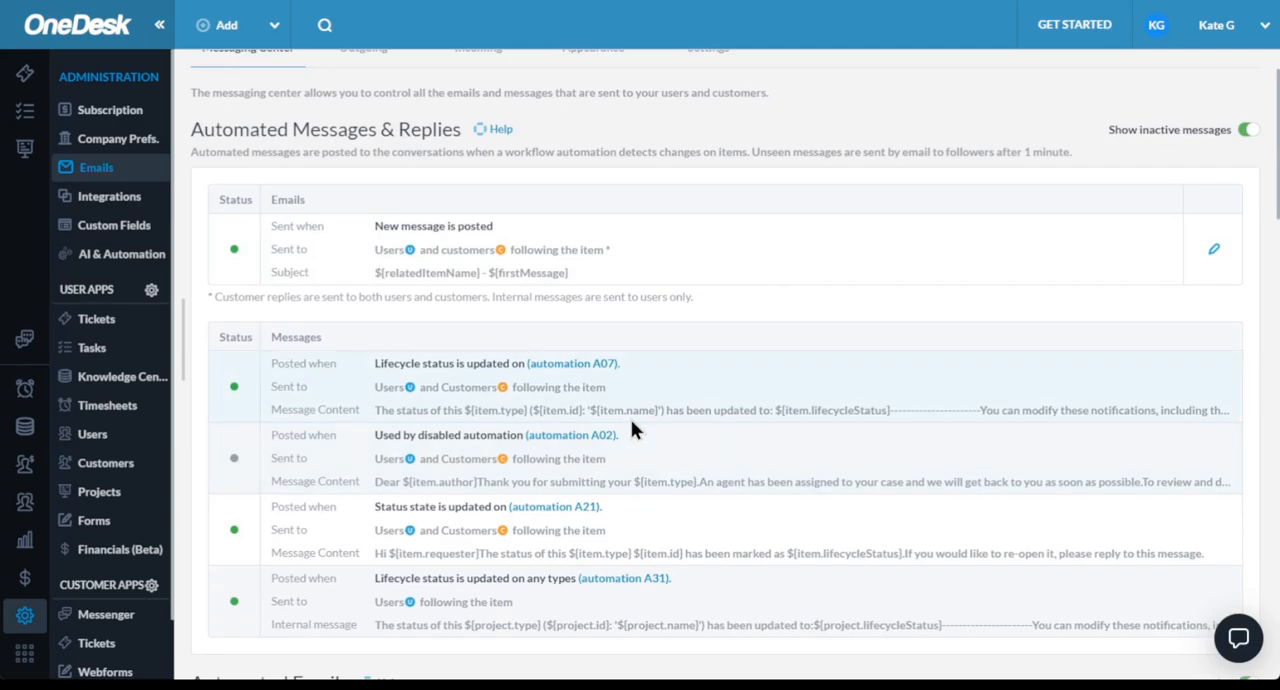
click(600, 364)
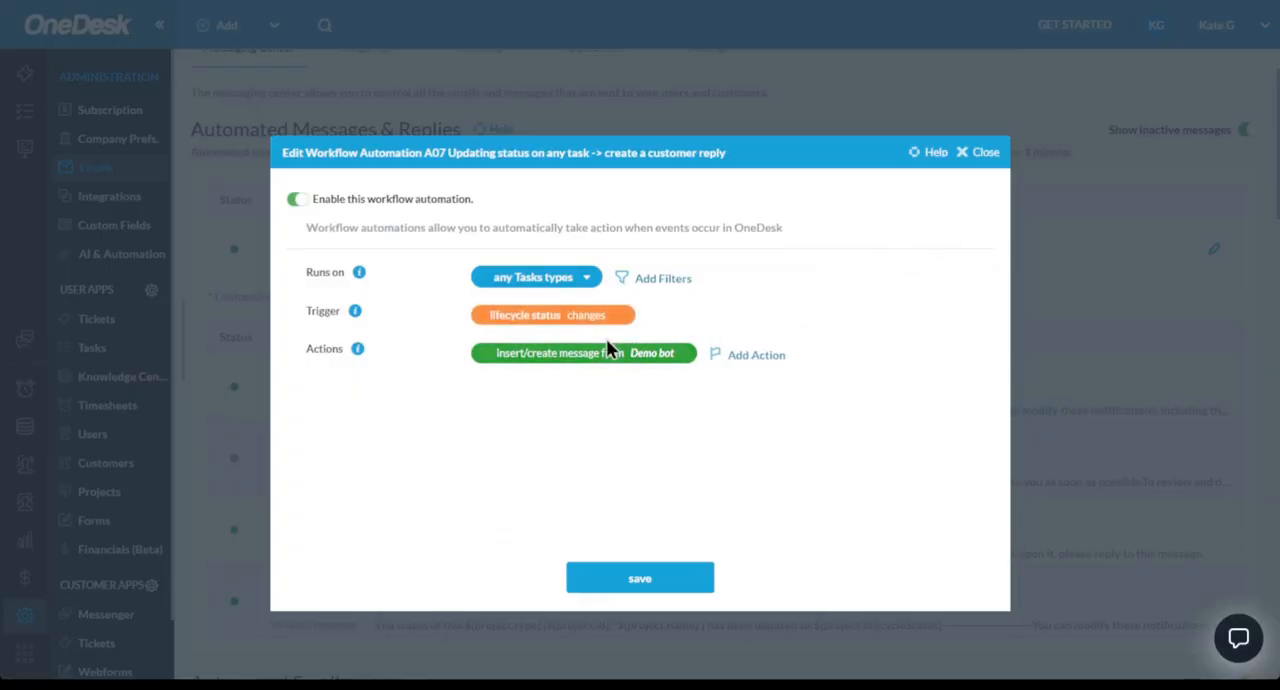
click(551, 358)
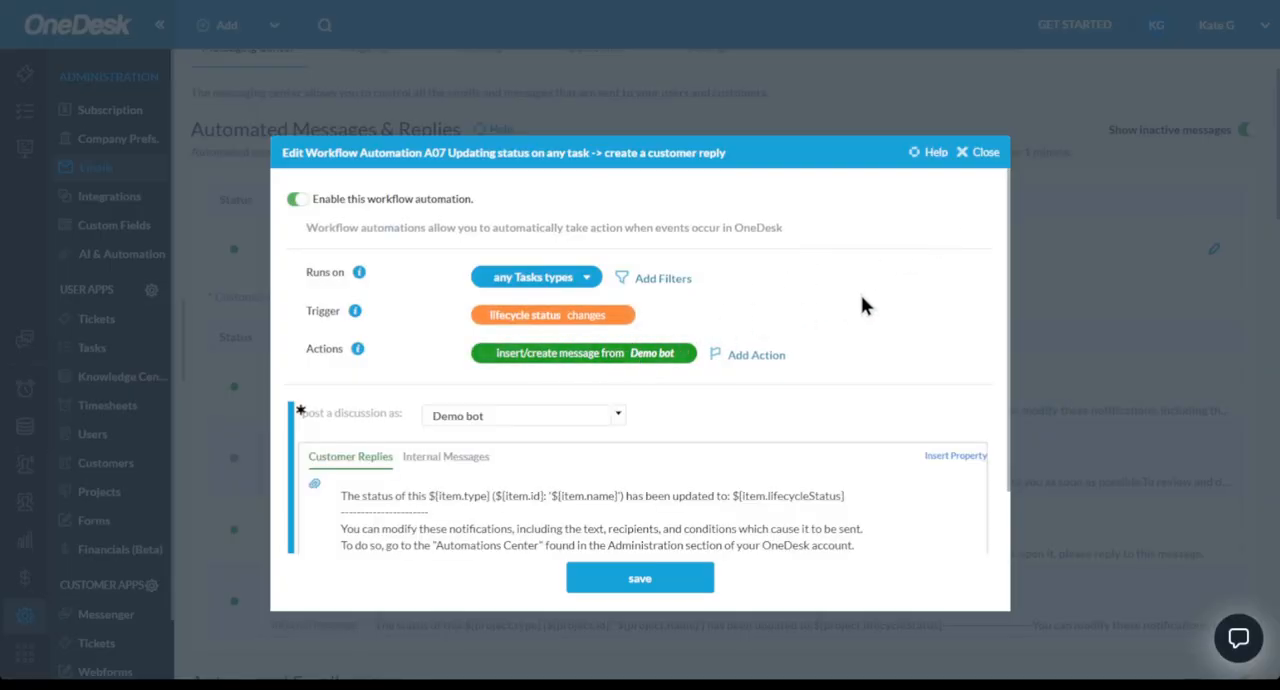
click(982, 153)
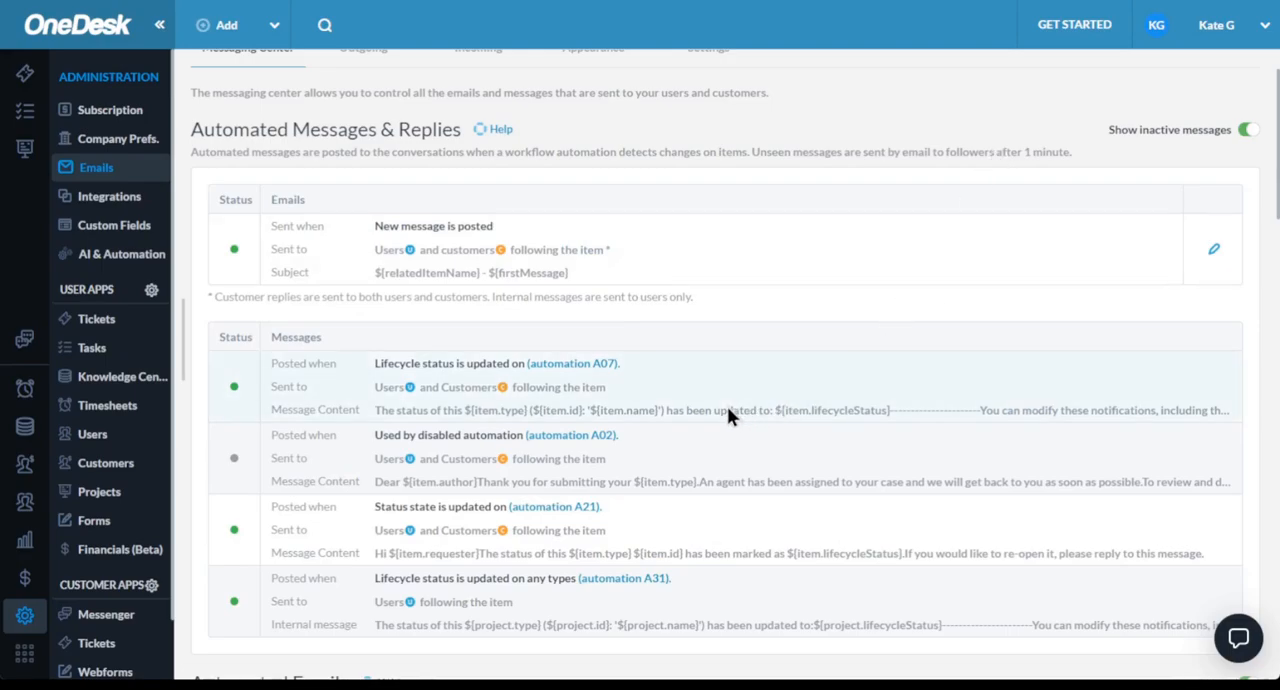
click(578, 437)
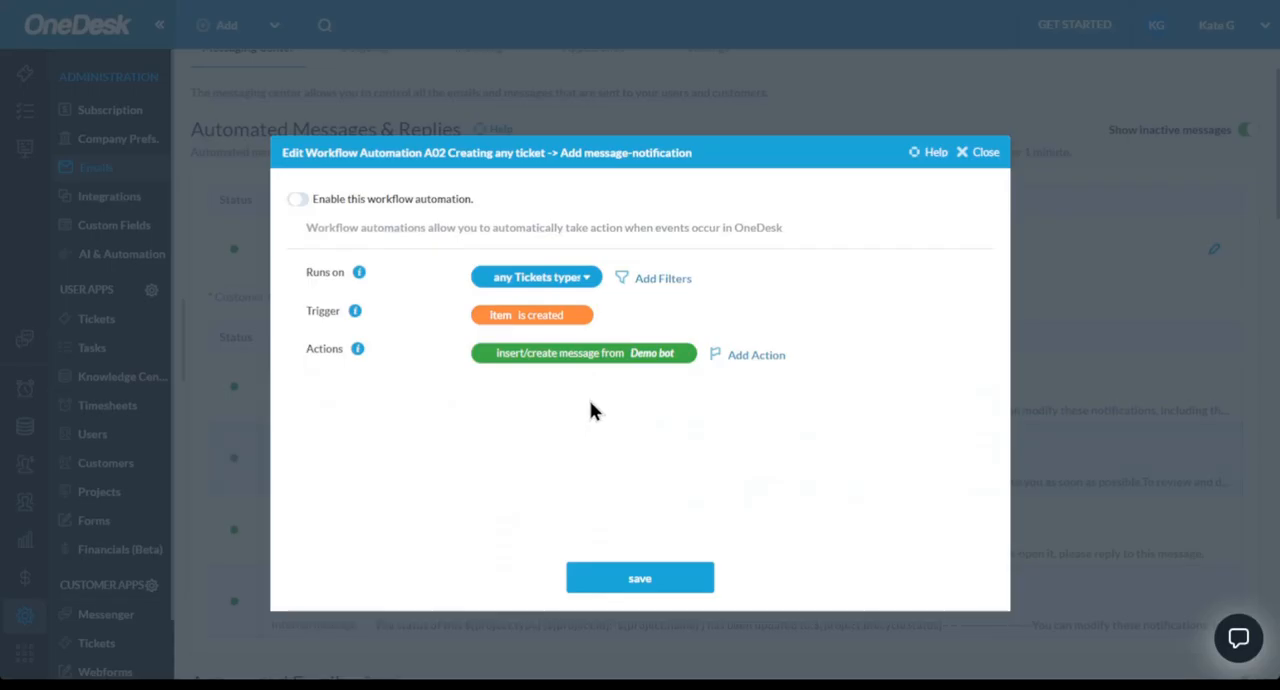
click(598, 360)
scroll(608, 487, down, 2)
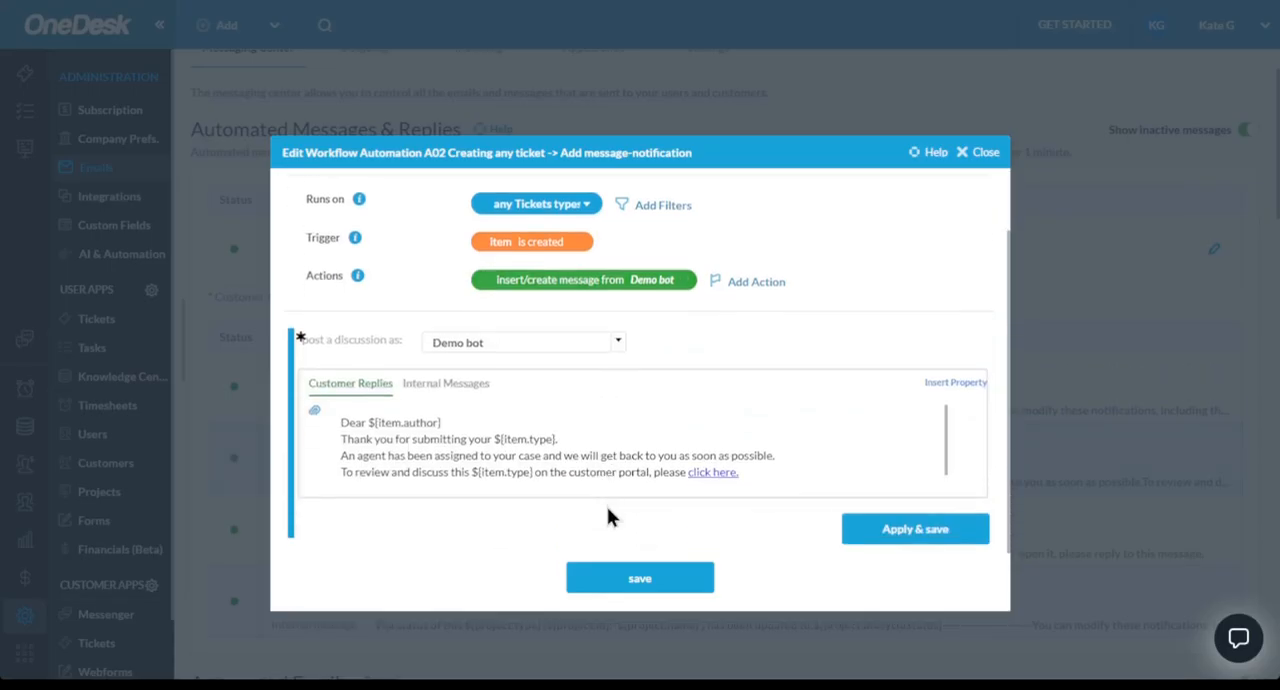
click(994, 152)
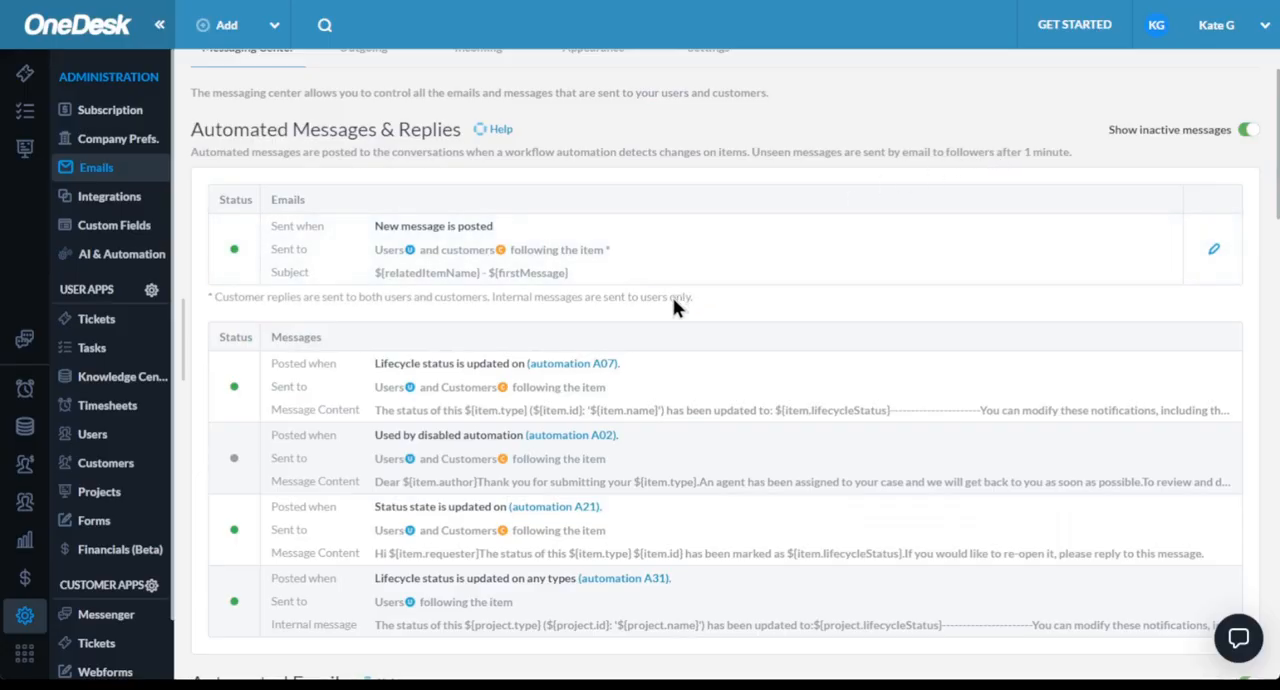
- Inspect workflow automation A09 behind the hourly task reminder in the automated emails, and close it without saving
scroll(666, 315, down, 5)
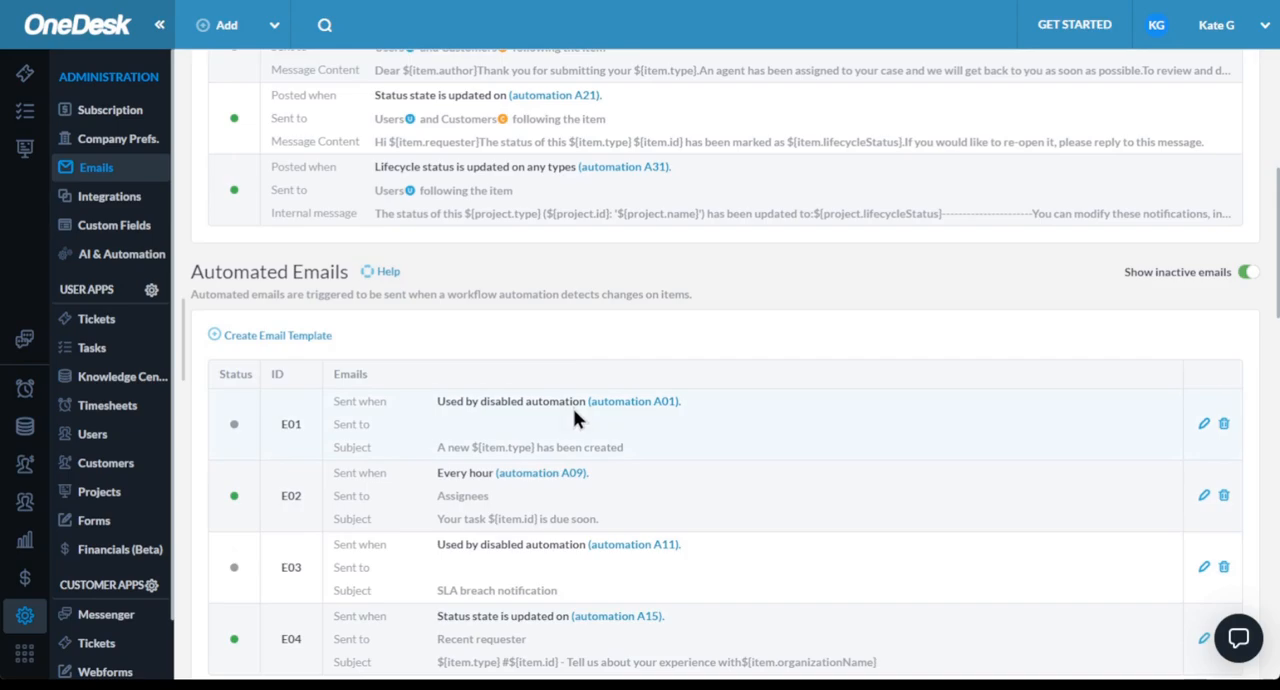
scroll(575, 418, down, 1)
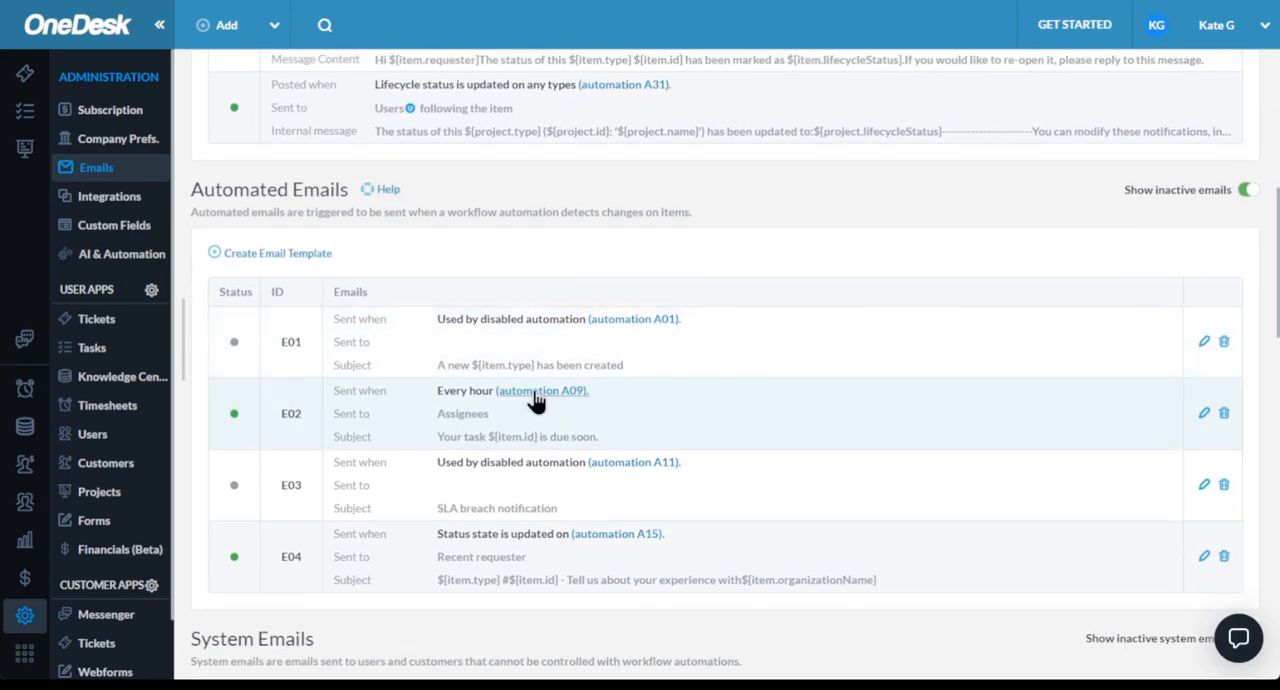
click(537, 395)
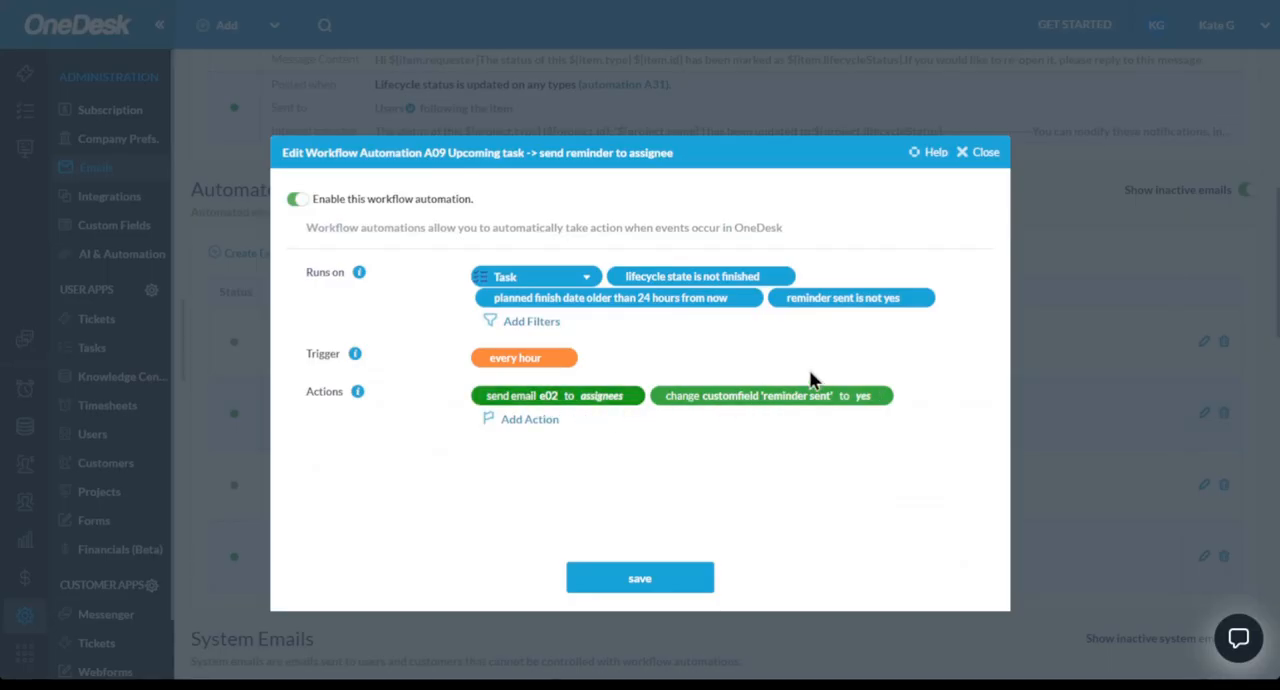
click(989, 155)
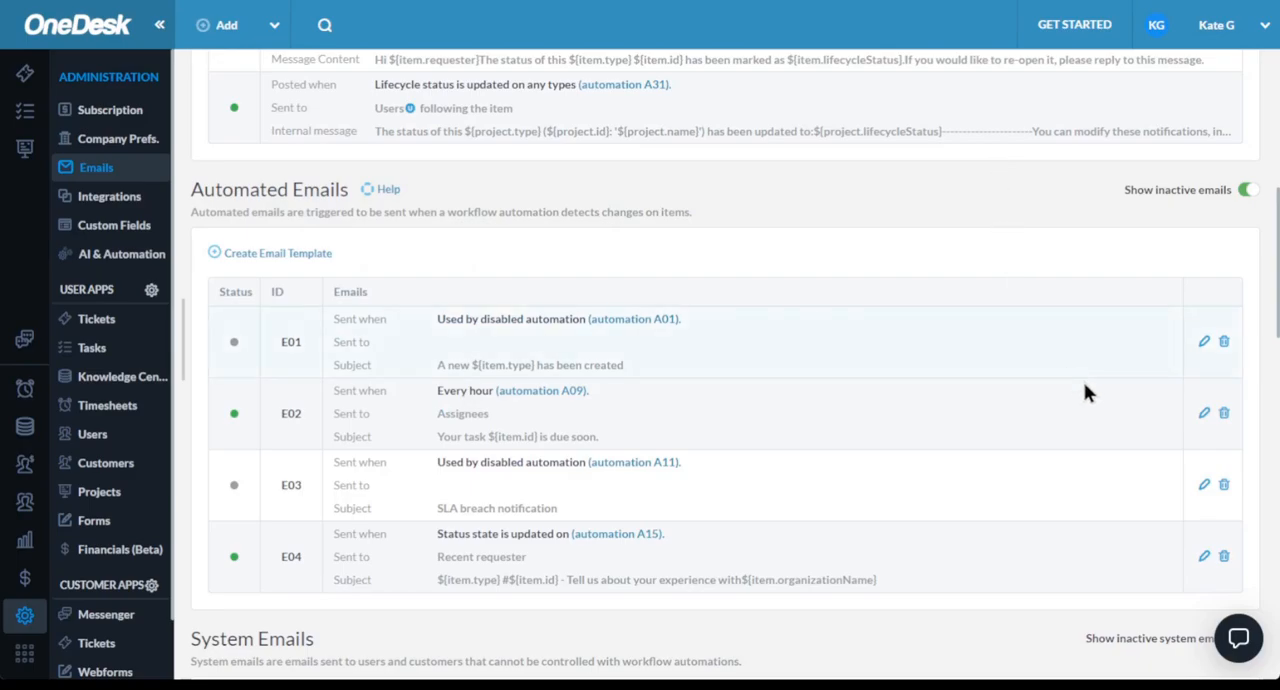
- View the E02 task-due-soon email template without changing it, and look through the system emails
click(1205, 414)
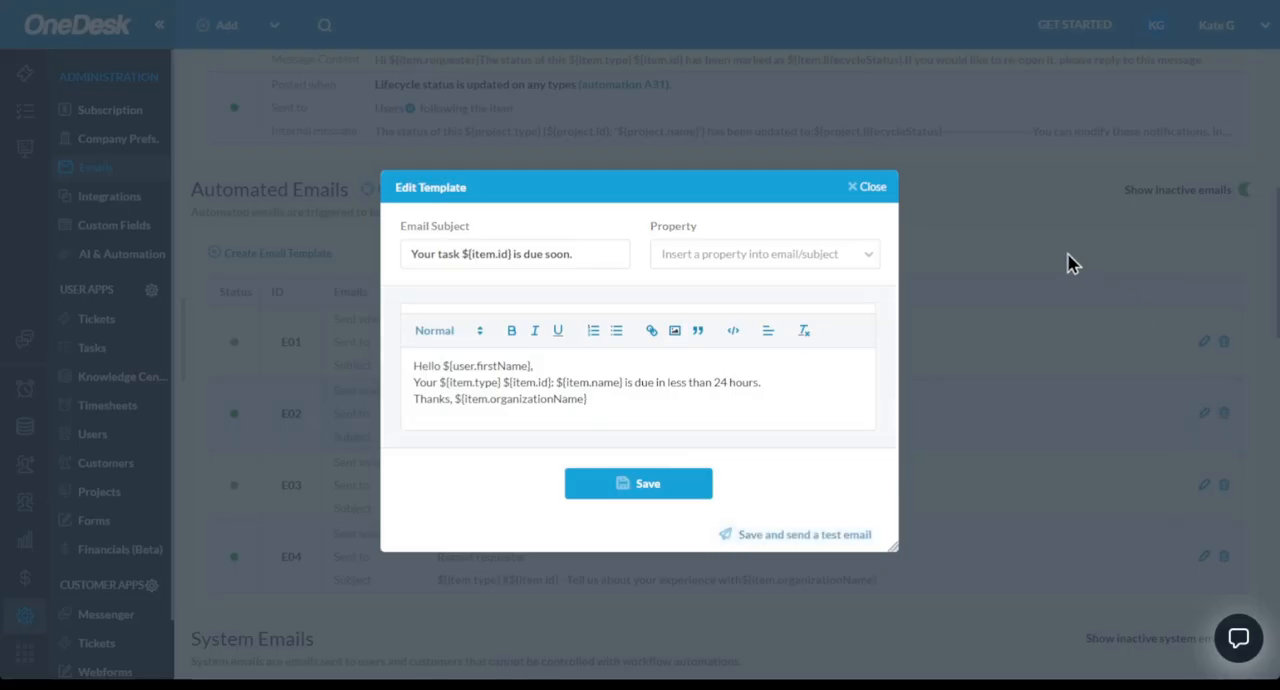
click(870, 188)
scroll(560, 420, down, 4)
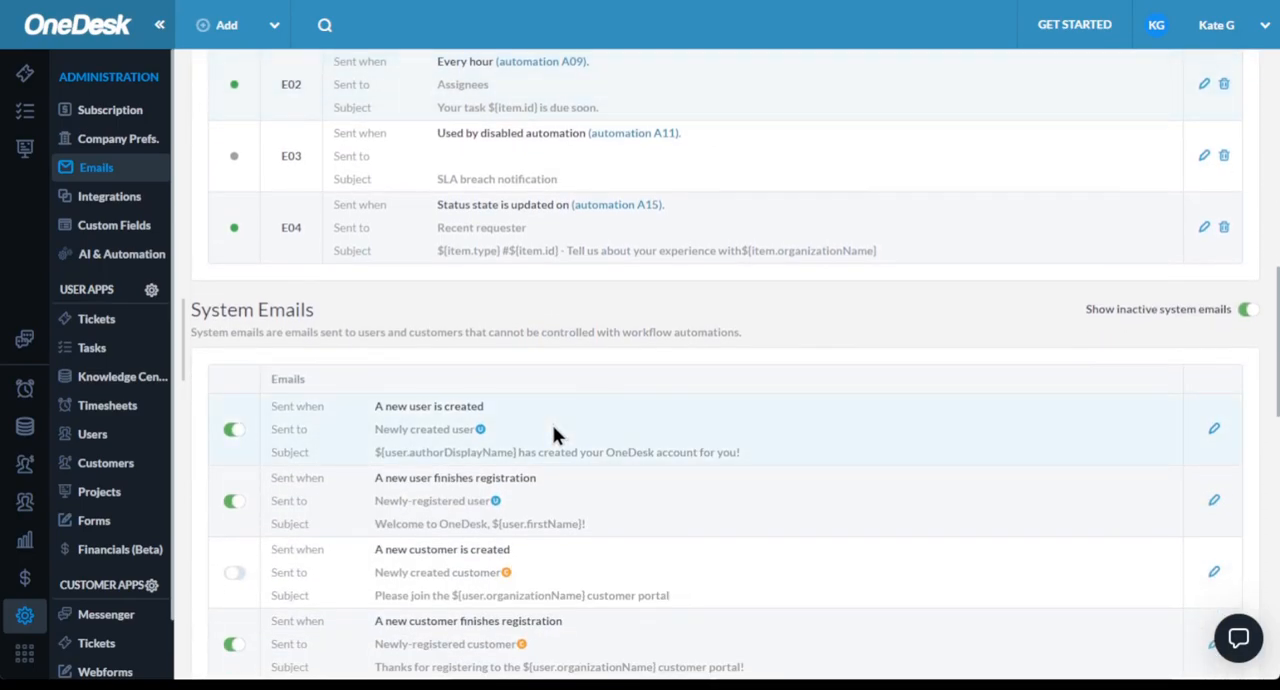
scroll(553, 428, down, 2)
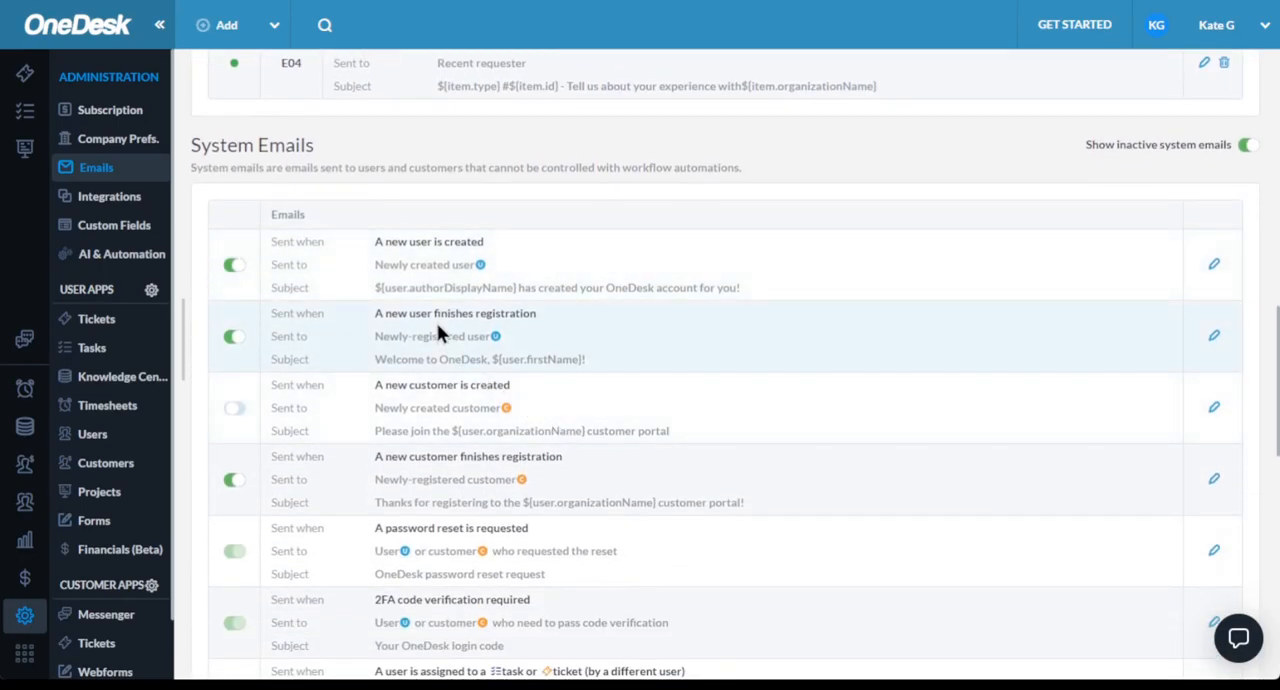
- Inspect the system email template for a newly created user without changing it, and view the captured incoming emails
click(1215, 266)
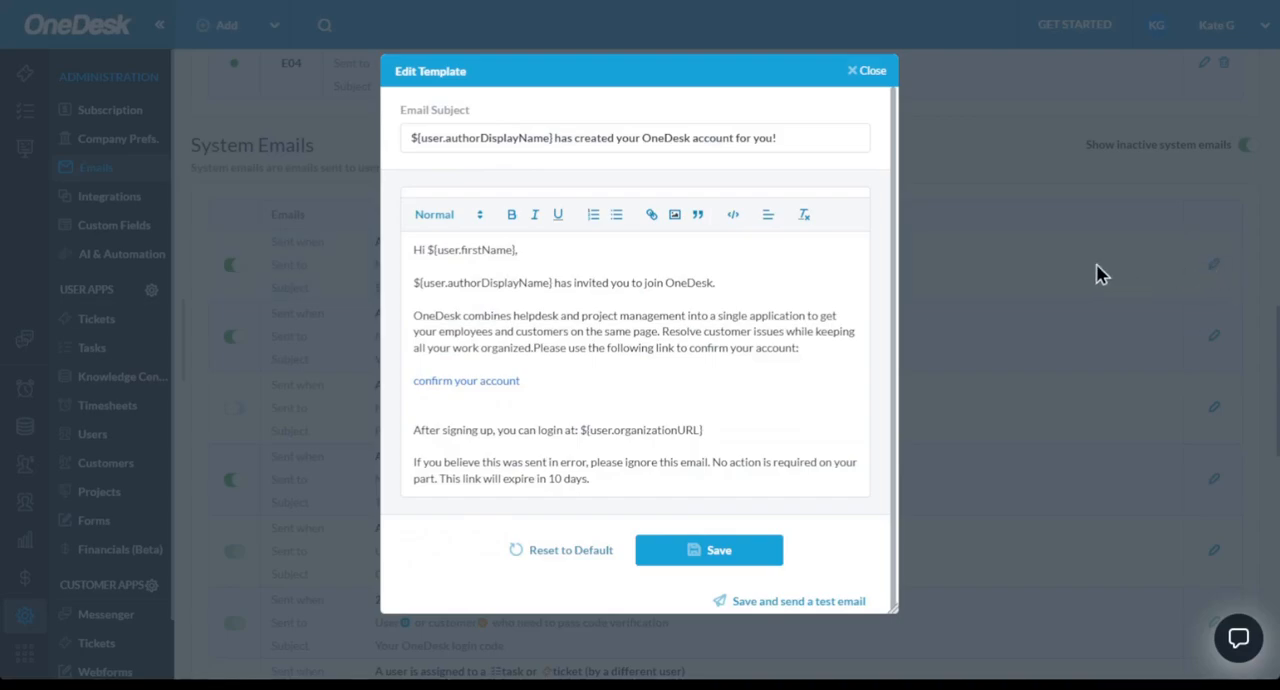
click(865, 74)
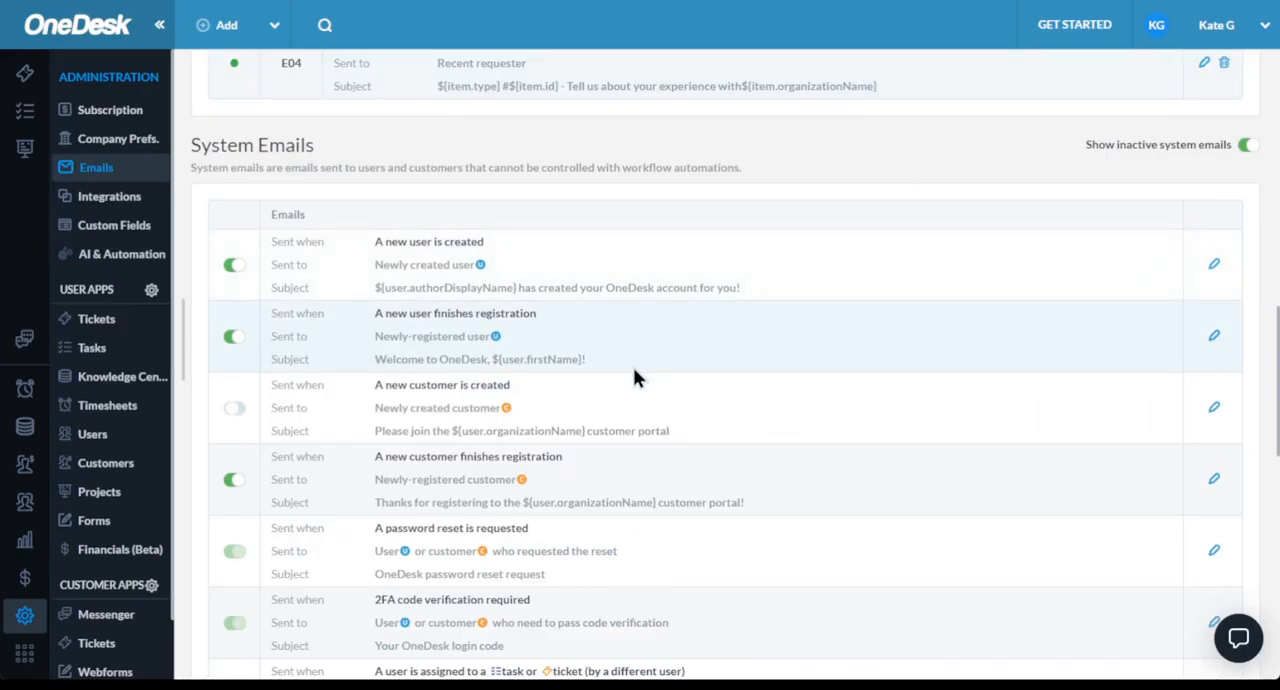
scroll(633, 367, up, 8)
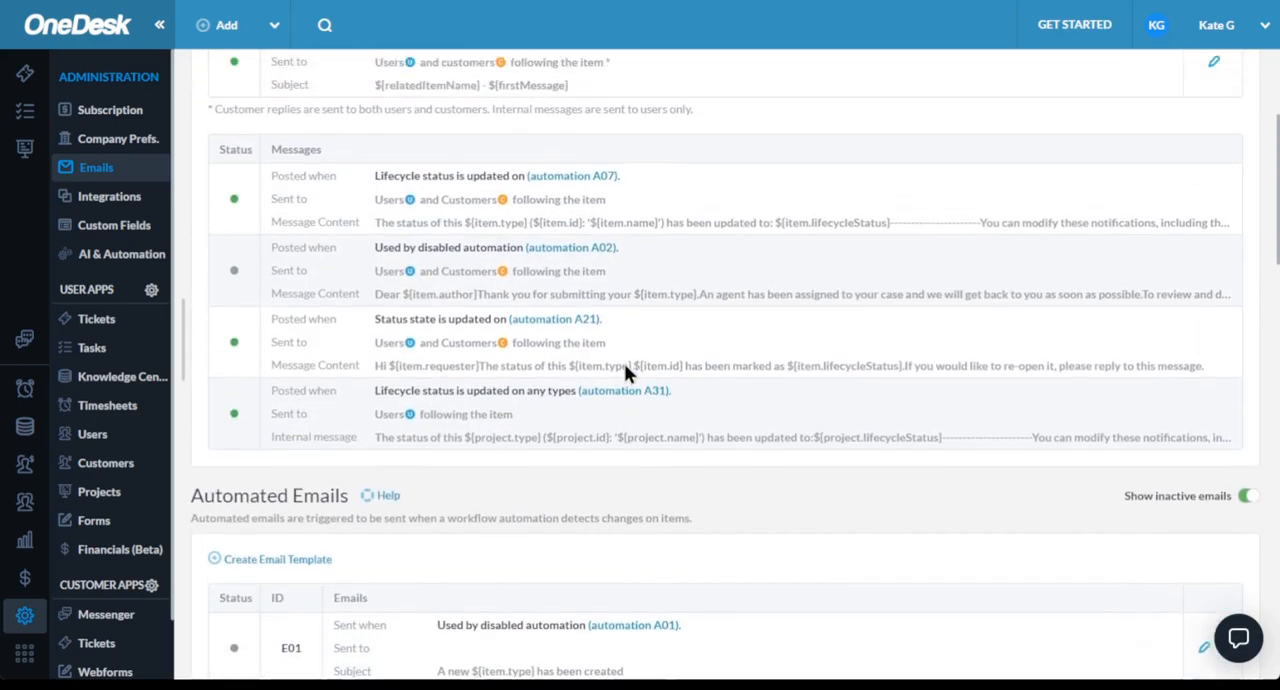
scroll(624, 370, up, 3)
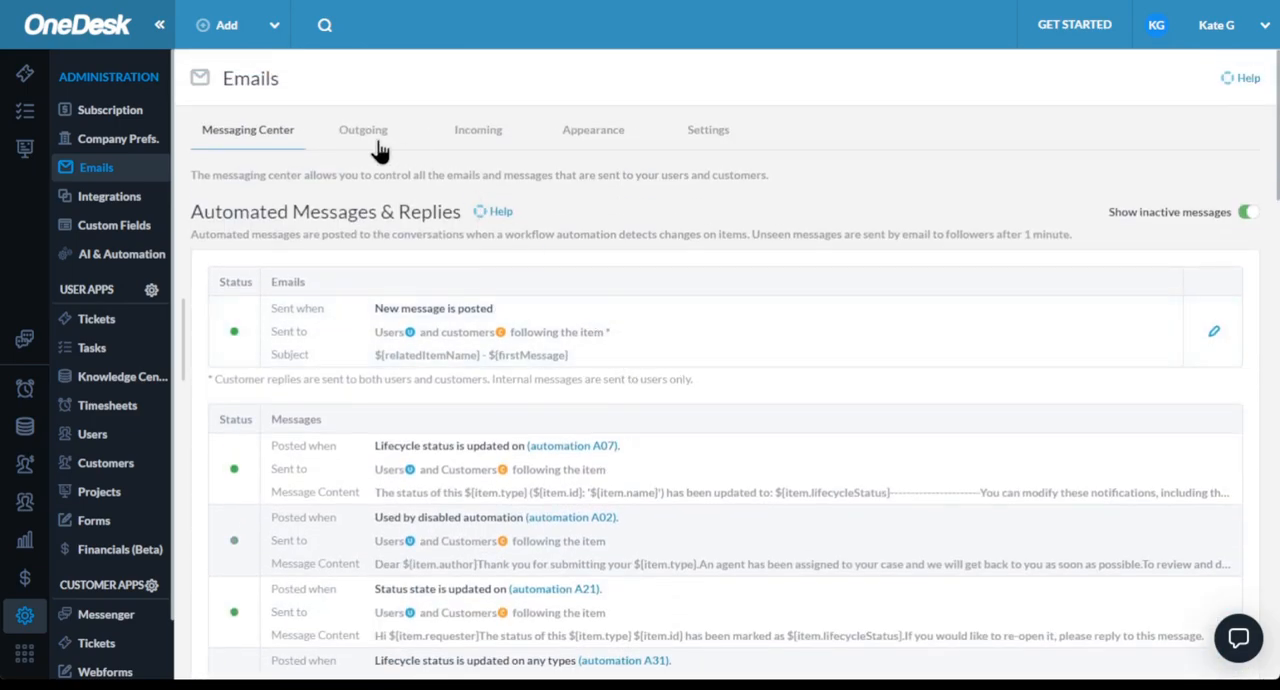
click(477, 141)
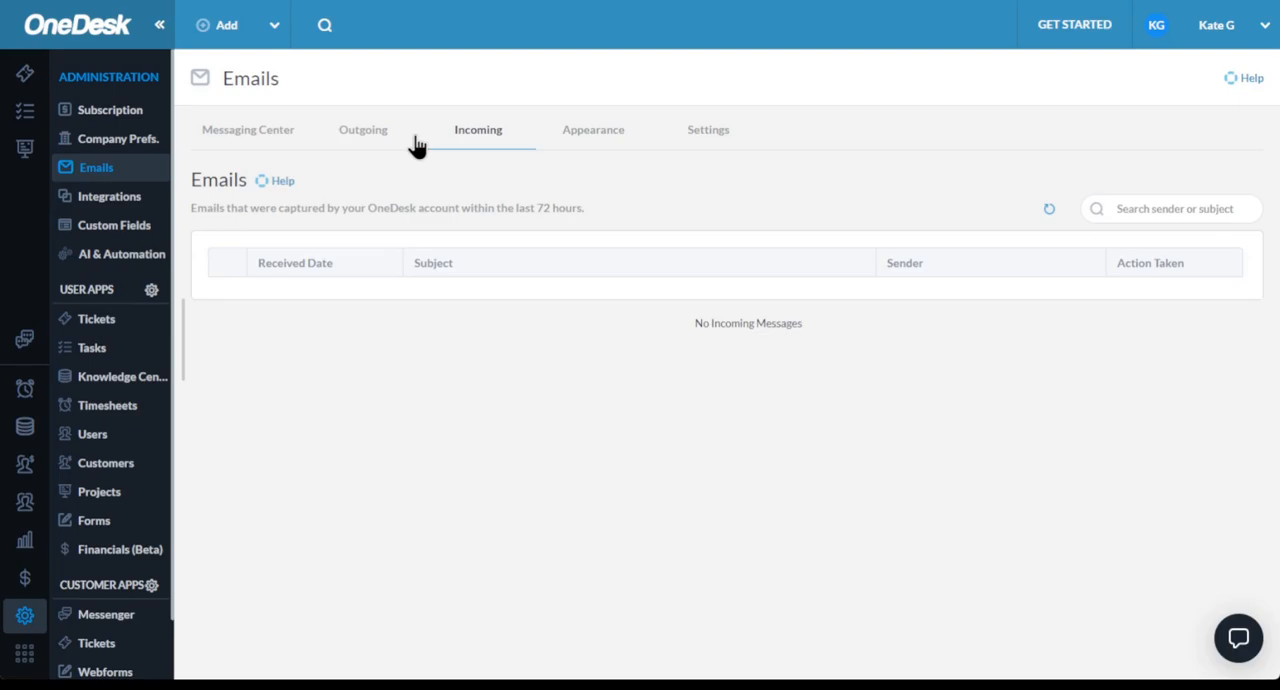
- Look over the email appearance settings, covering the header, signature, colors, satisfaction survey and reply delimiter
click(578, 142)
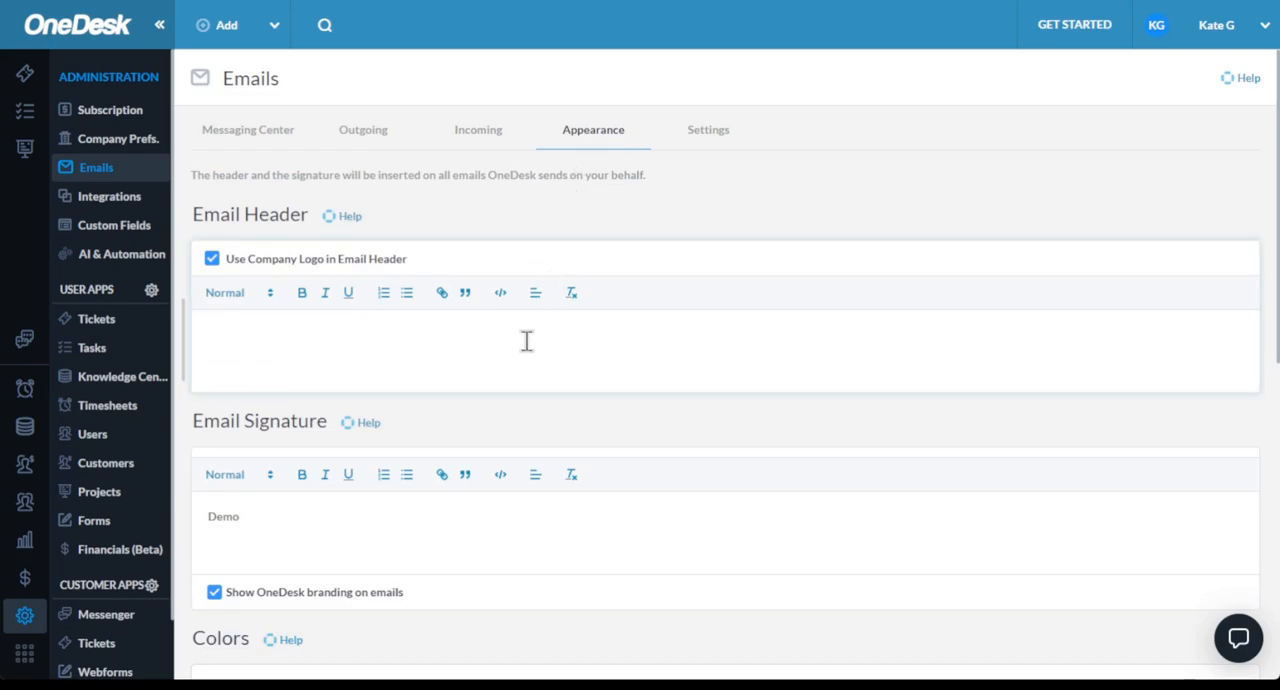
scroll(526, 341, down, 2)
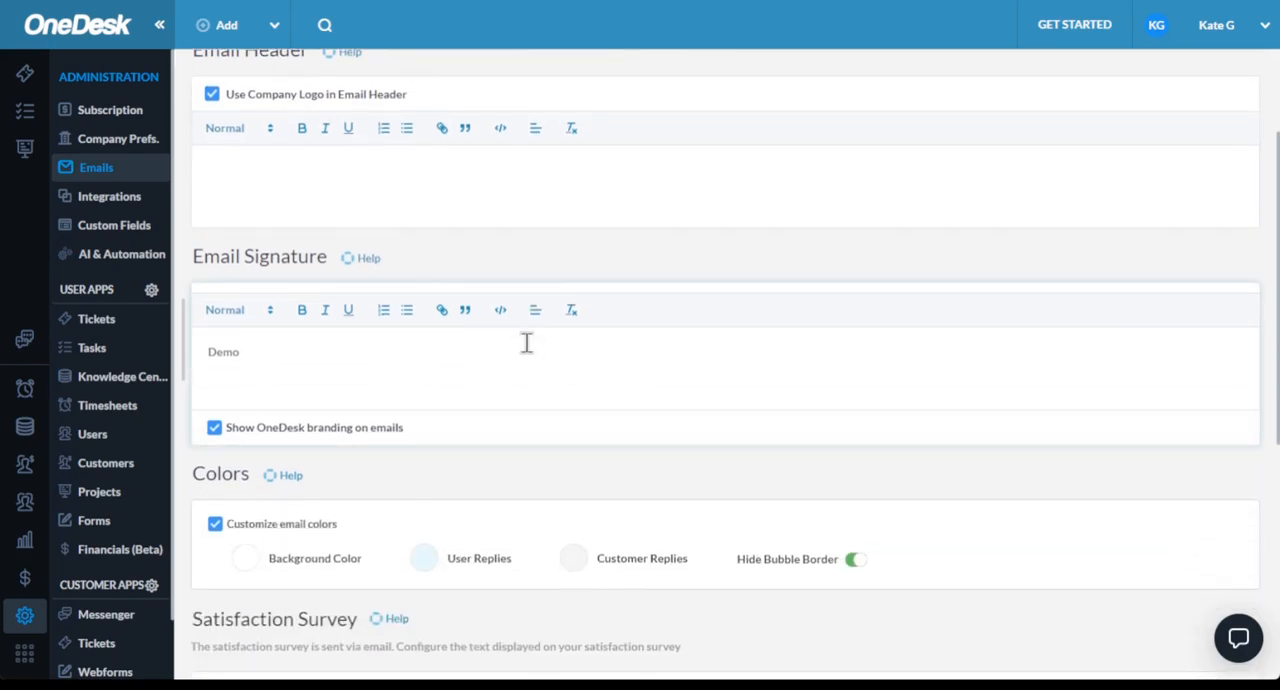
scroll(526, 343, down, 5)
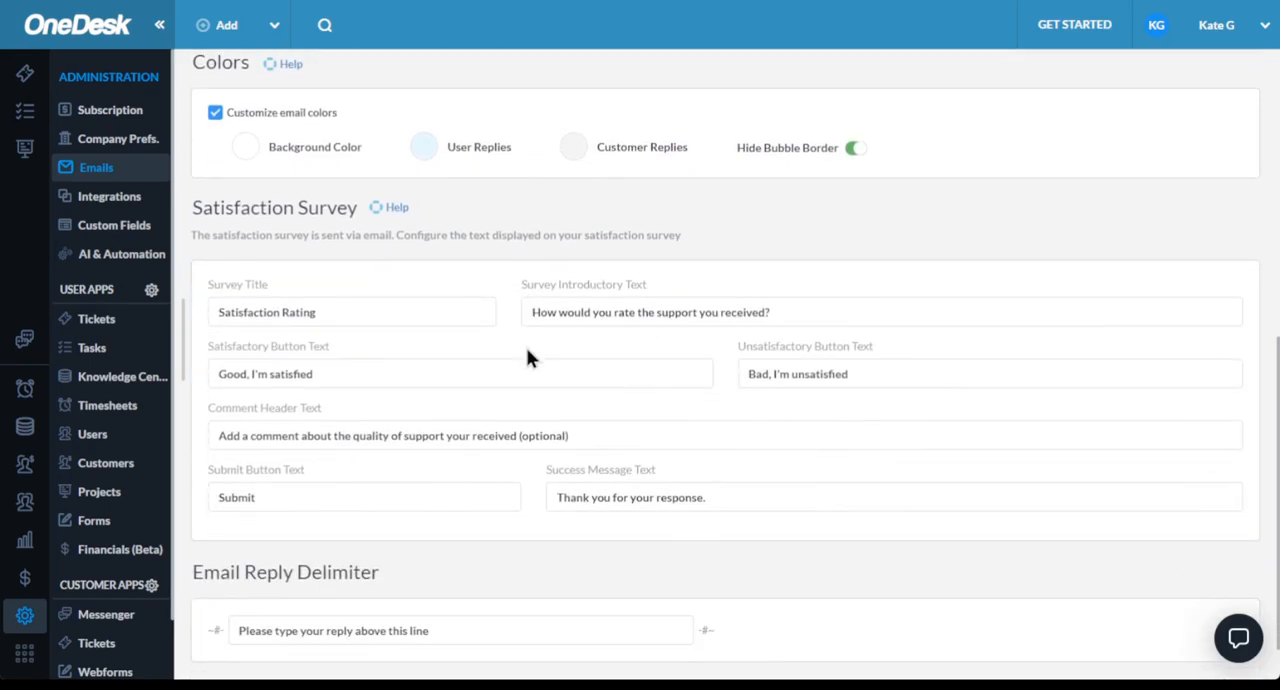
scroll(526, 347, up, 7)
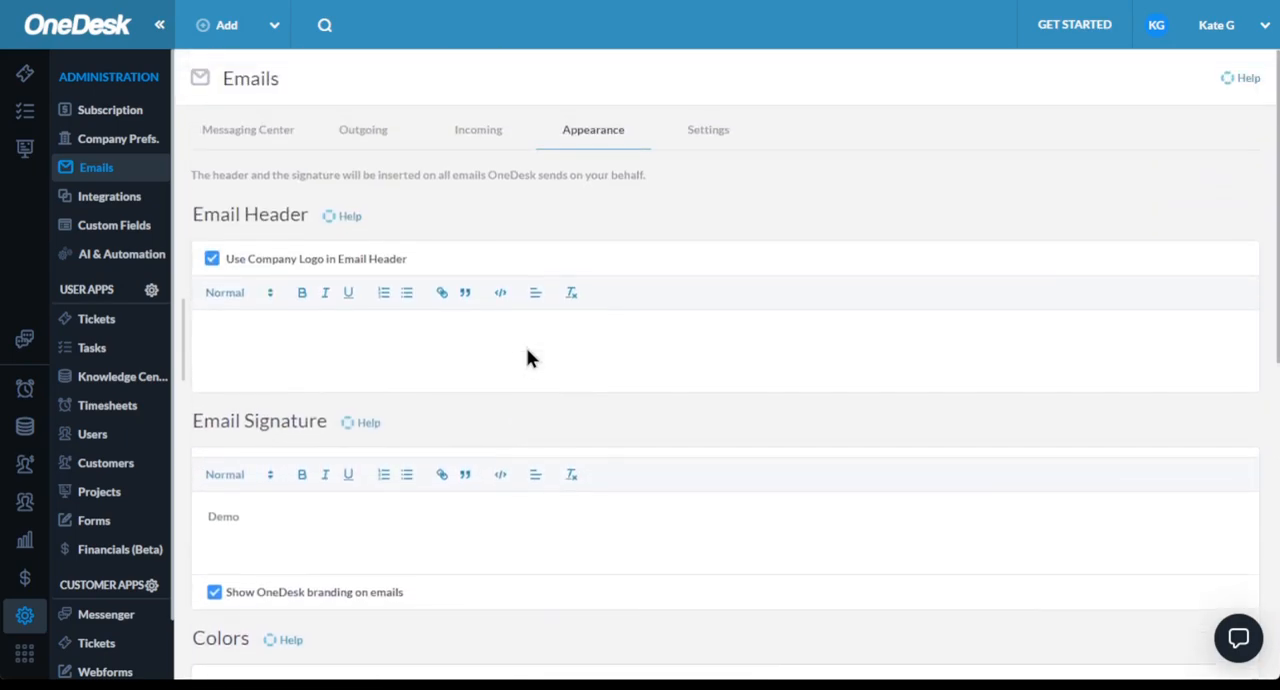
click(288, 340)
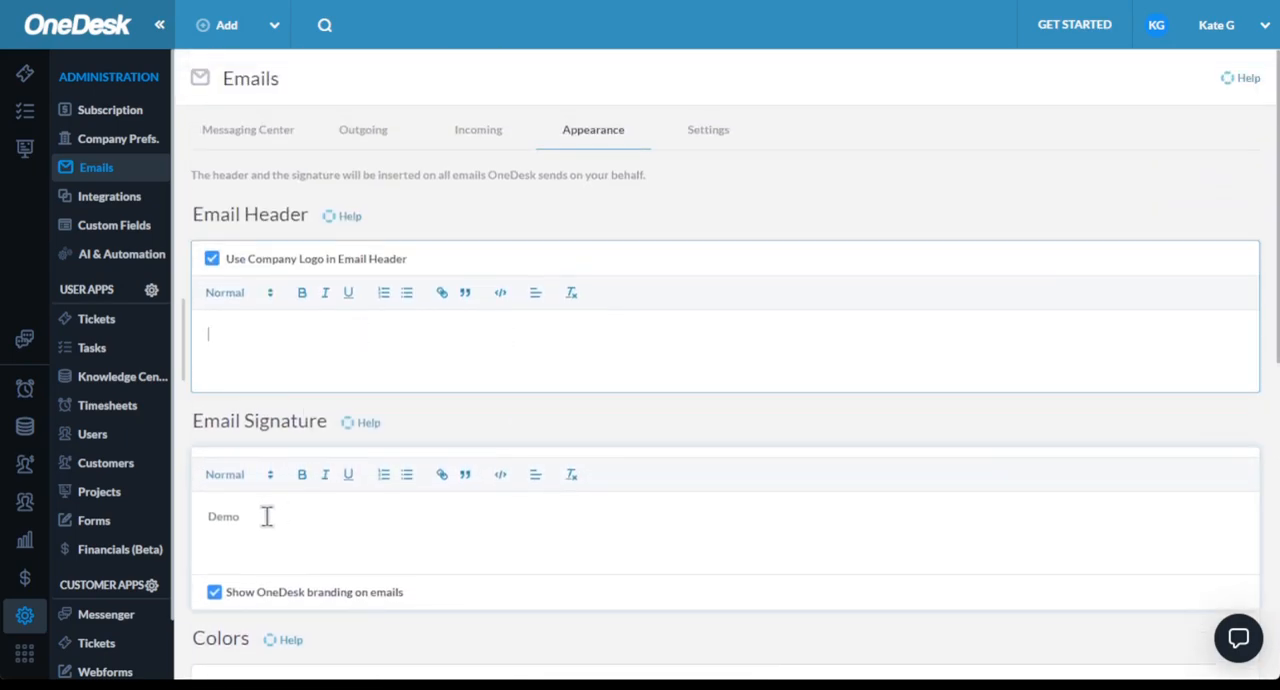
scroll(267, 516, down, 5)
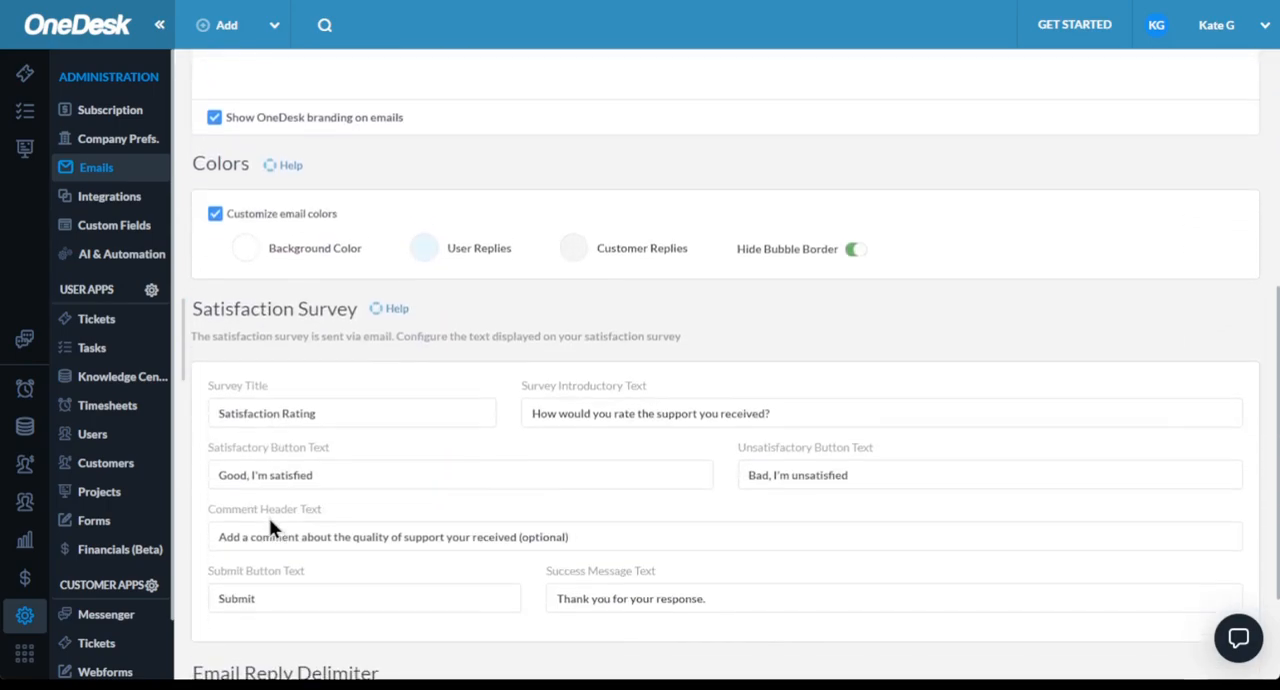
click(321, 461)
scroll(321, 459, up, 5)
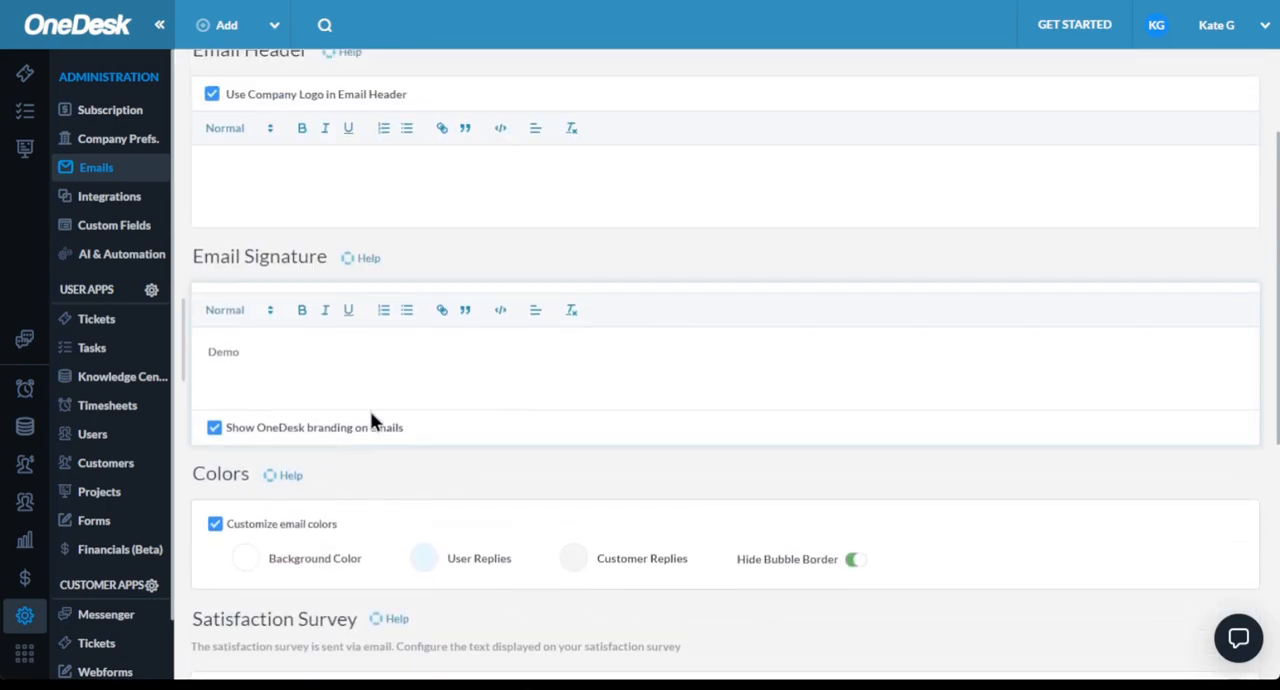
- Open the email settings, dismiss the support email connection prompt, and review the incoming queues, outgoing servers and email filters
click(702, 148)
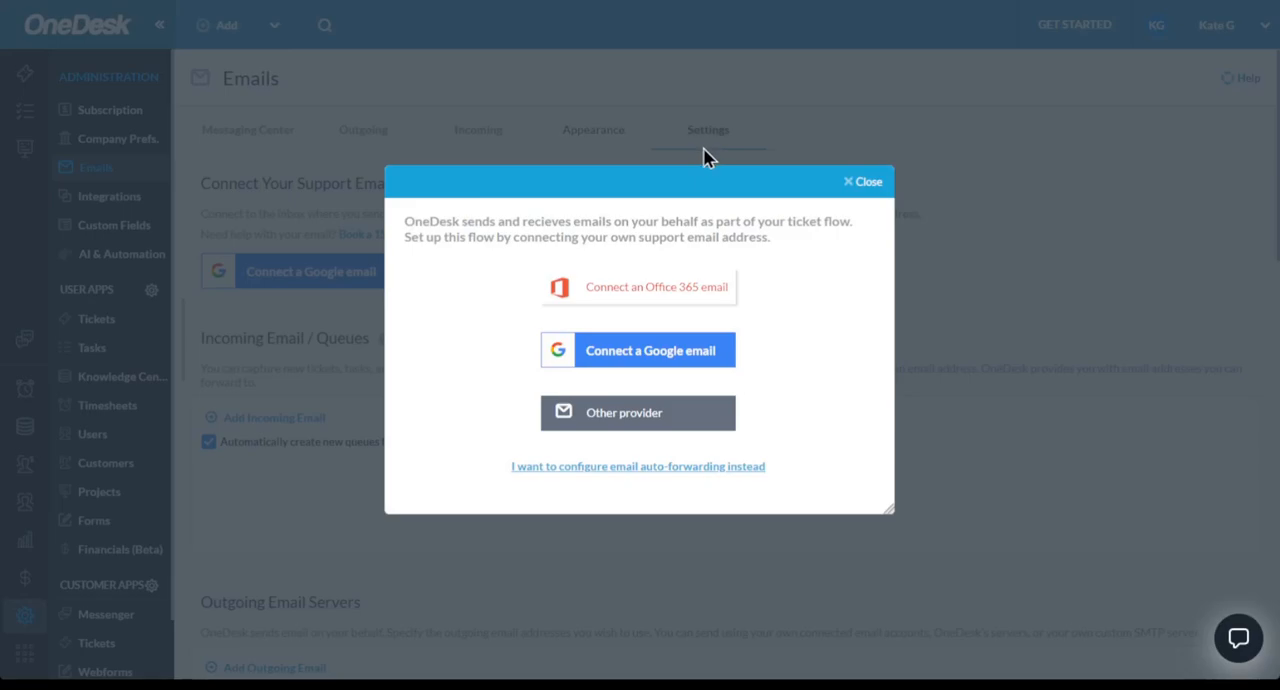
click(870, 182)
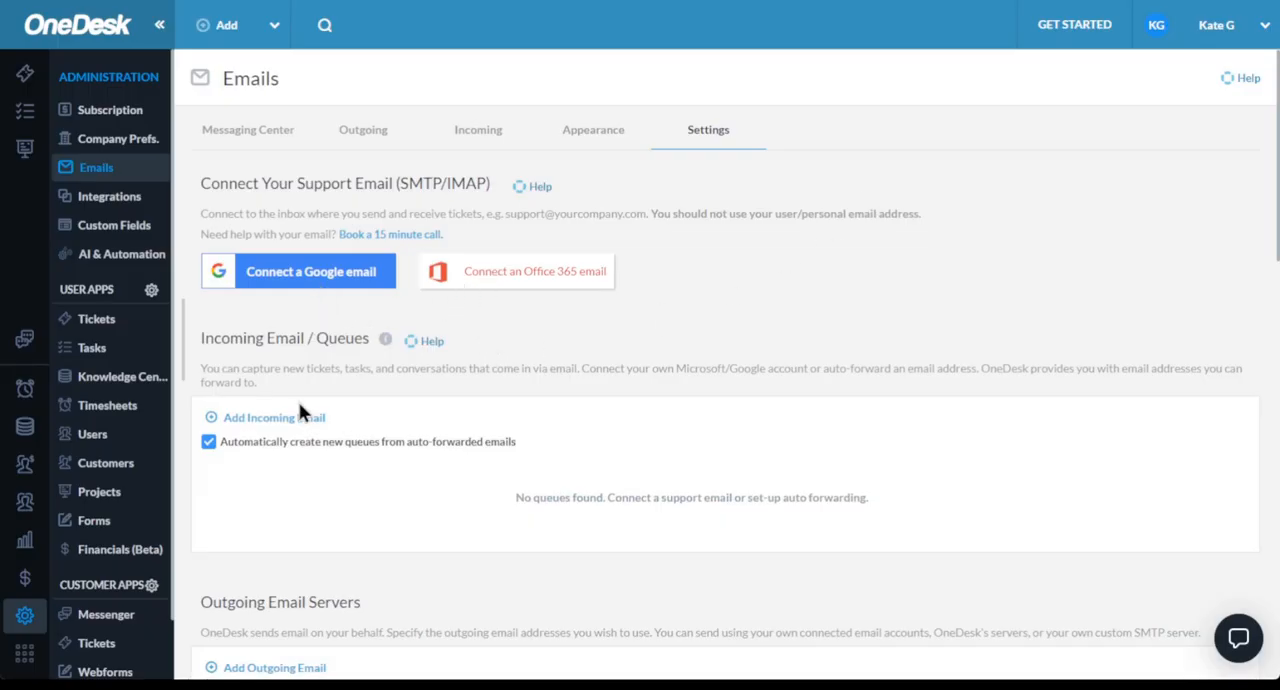
scroll(305, 425, down, 1)
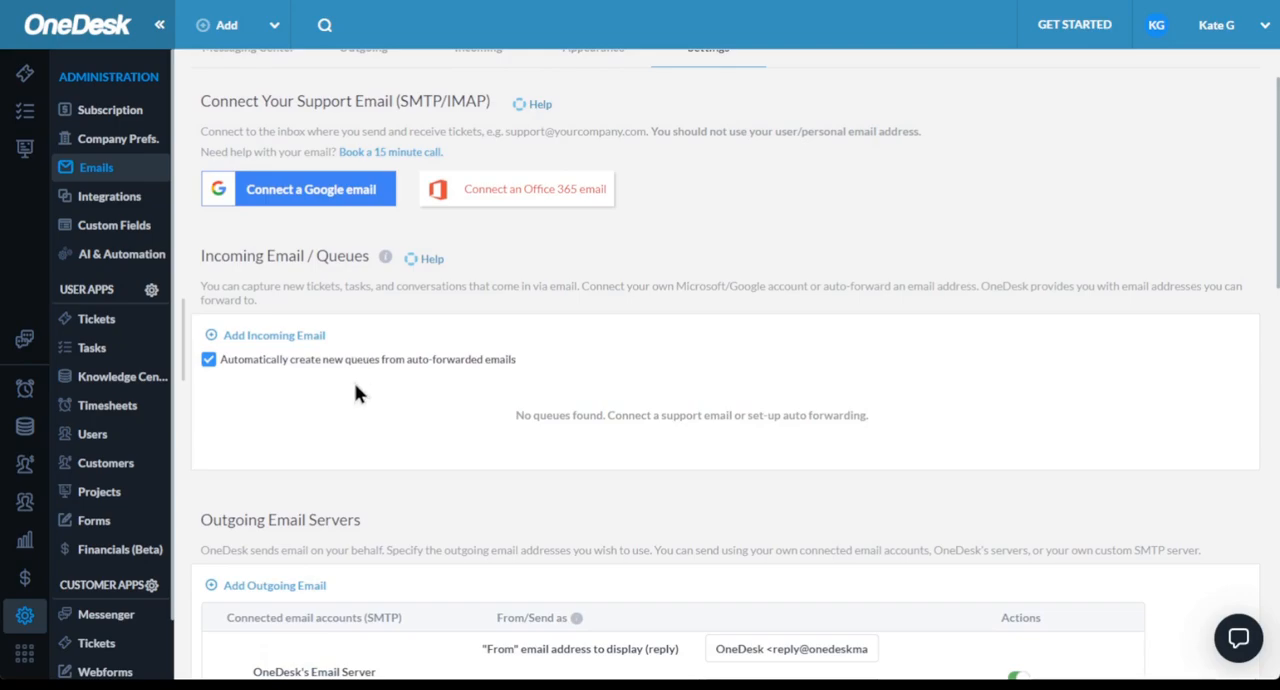
scroll(349, 400, down, 3)
scroll(326, 251, up, 1)
scroll(322, 250, up, 3)
scroll(322, 250, down, 4)
scroll(331, 371, down, 3)
scroll(333, 375, down, 1)
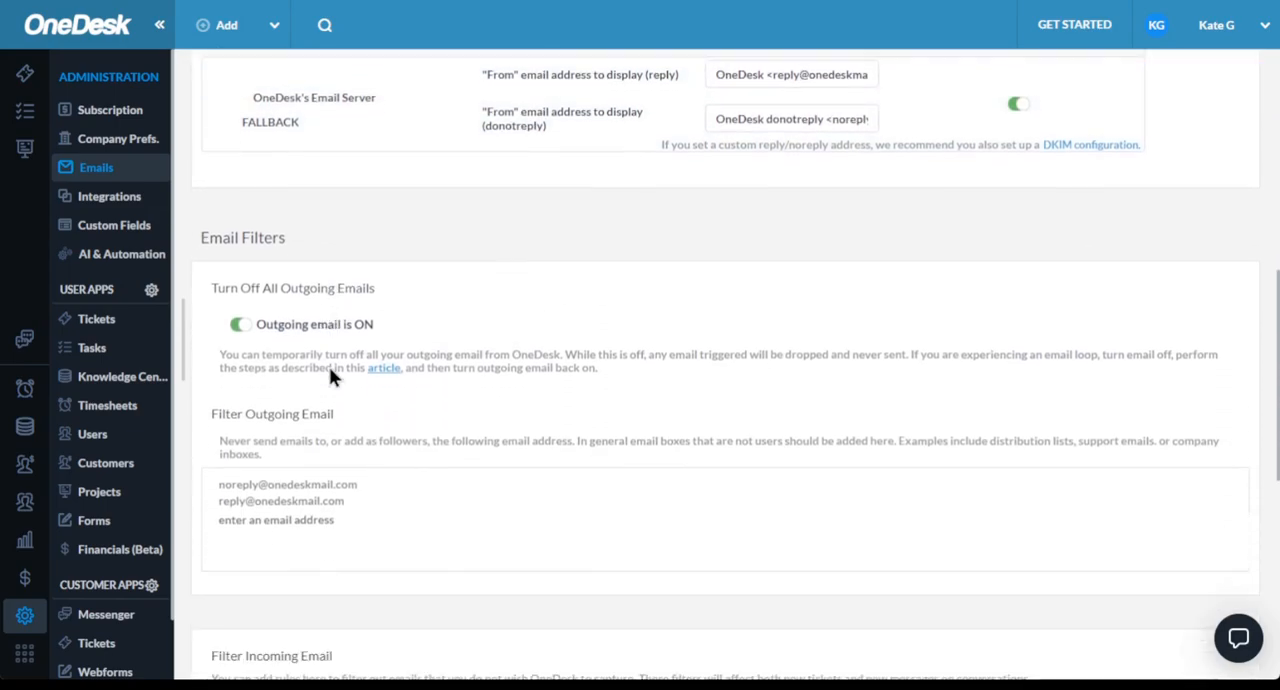
scroll(332, 375, down, 1)
scroll(334, 438, down, 2)
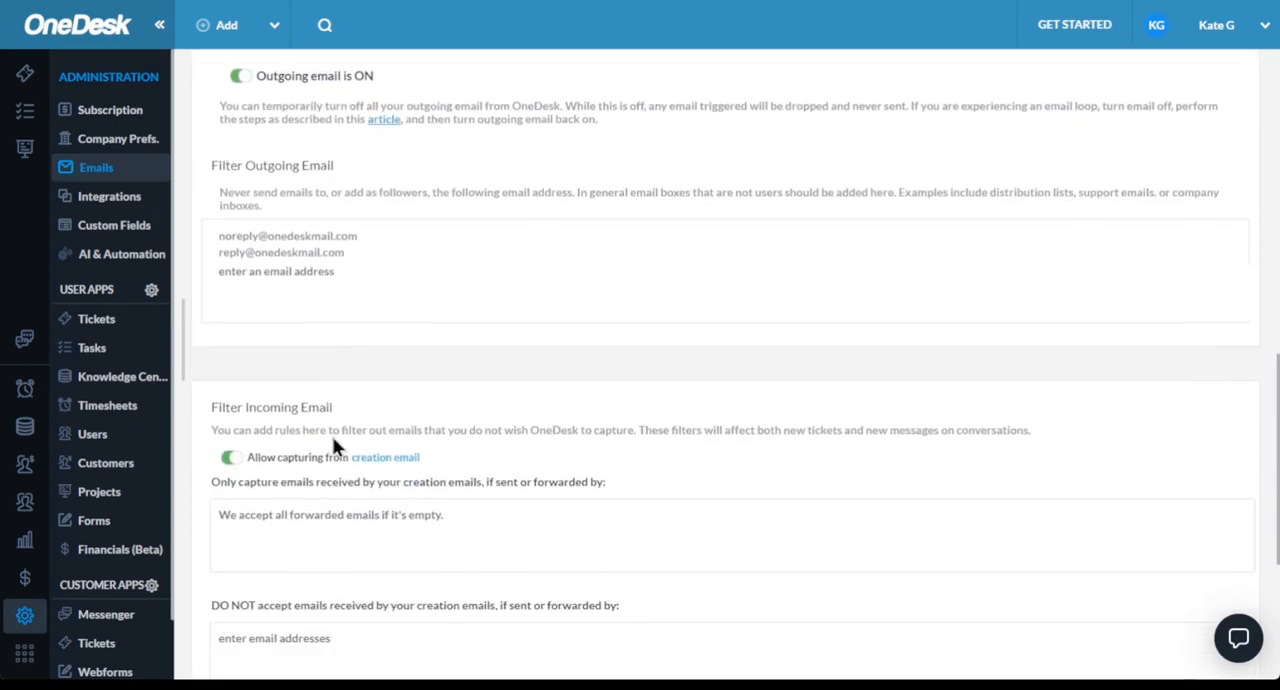
scroll(320, 429, down, 4)
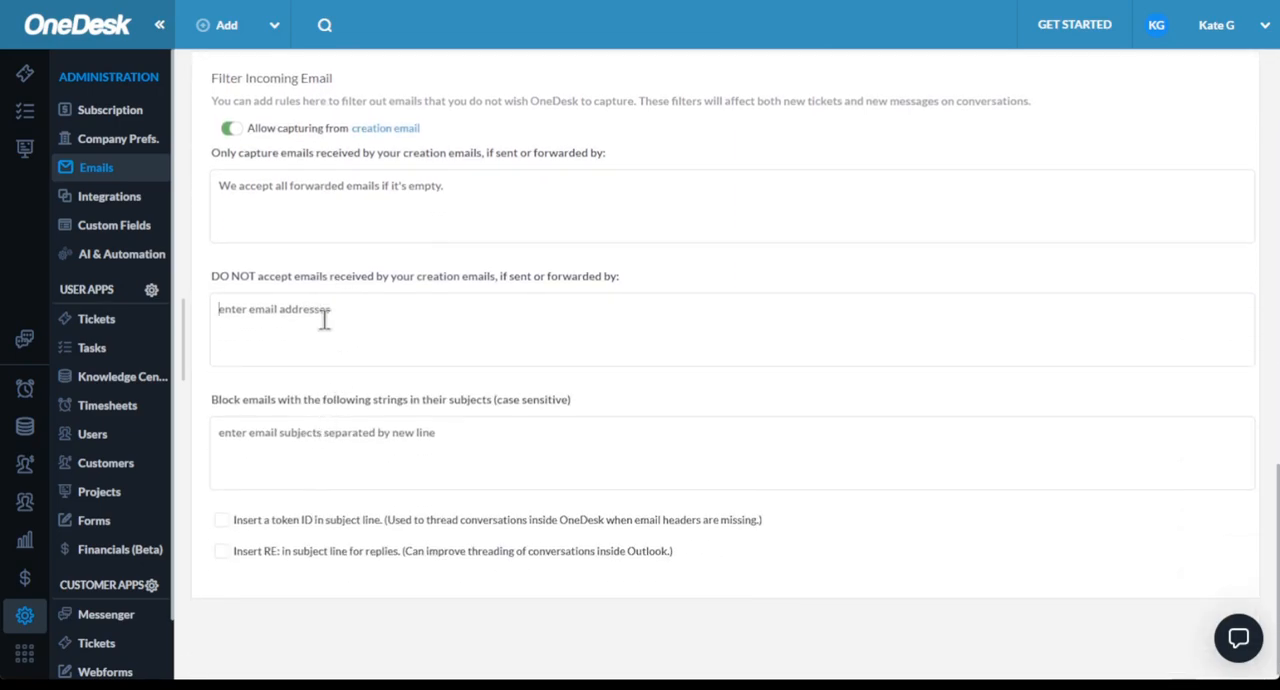
- Open the integrations administration and look over the Microsoft suite, popular, customer app and additional integrations
click(143, 200)
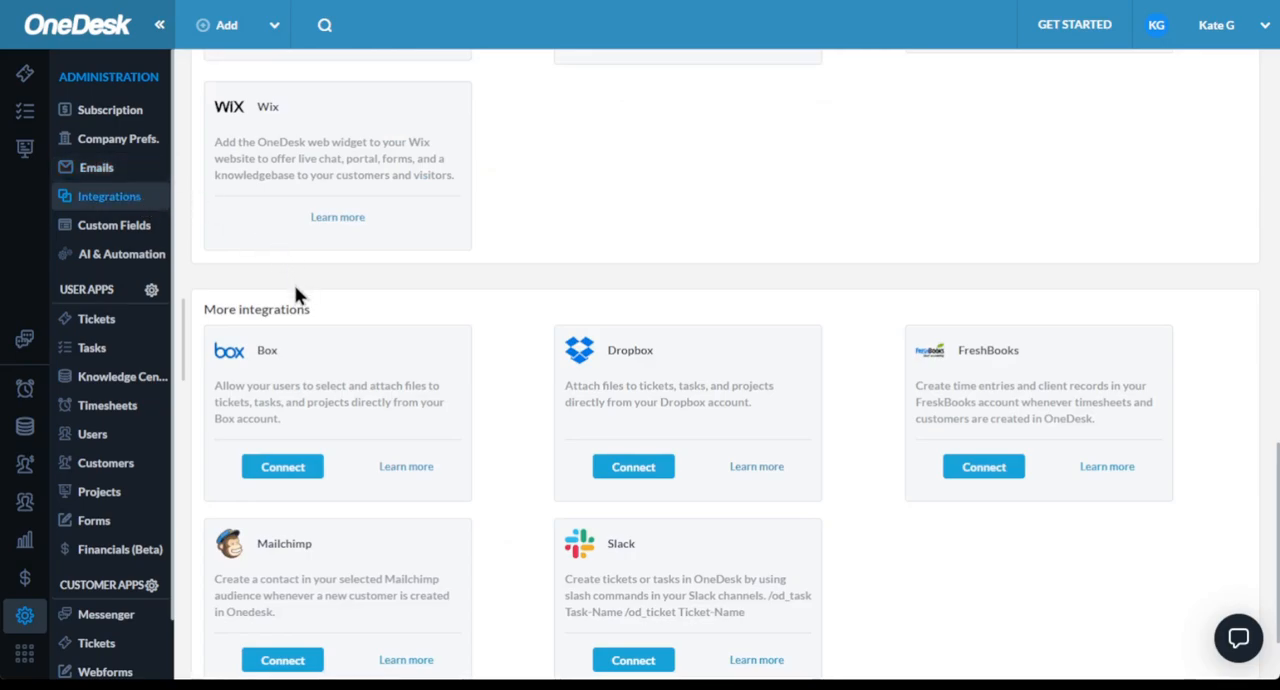
scroll(295, 295, up, 6)
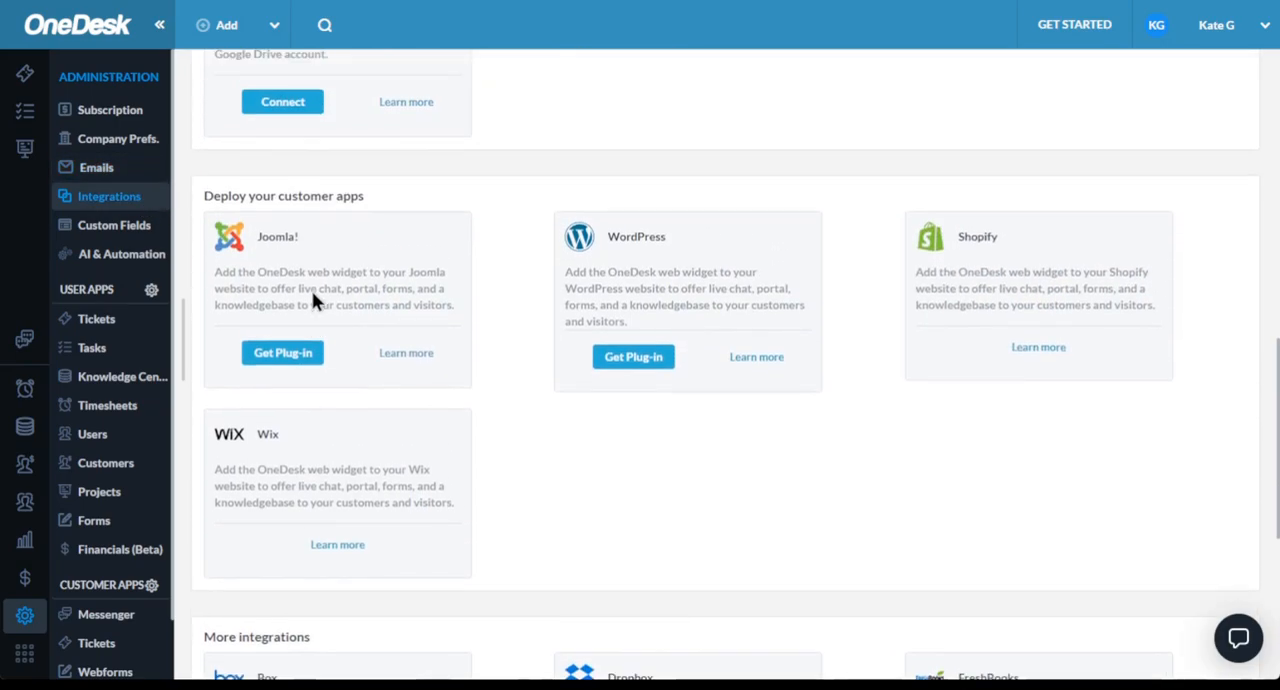
scroll(326, 292, up, 6)
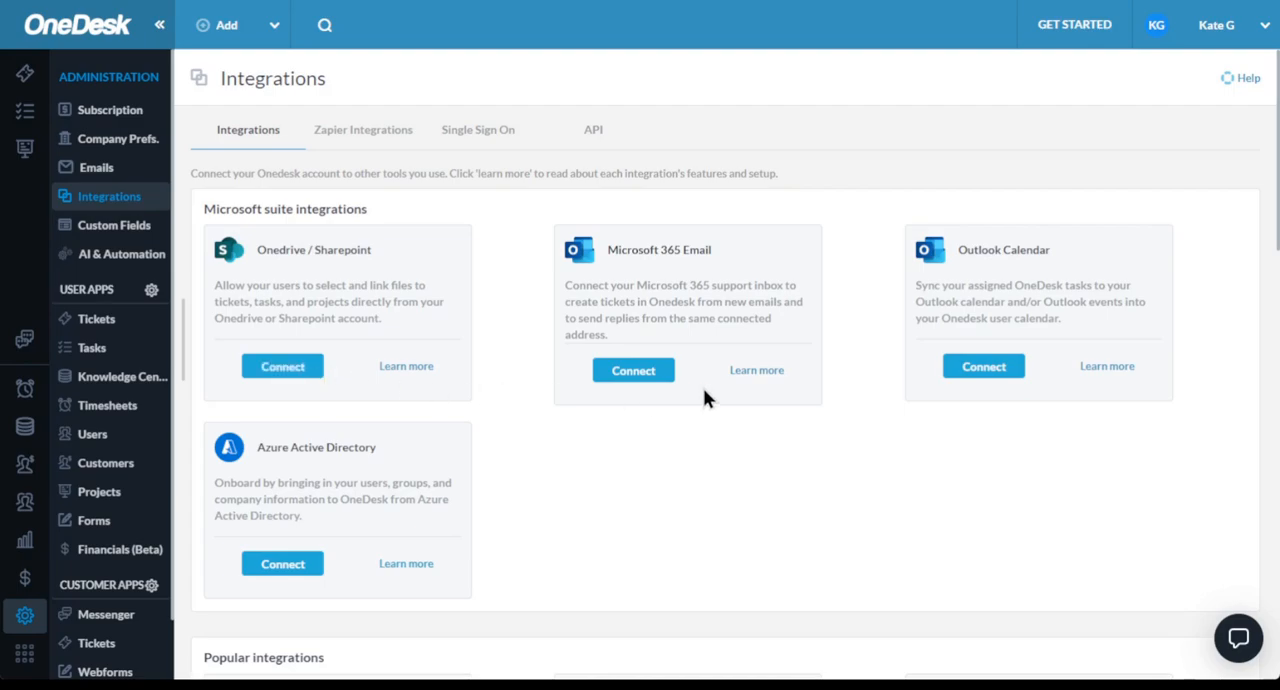
scroll(704, 396, down, 8)
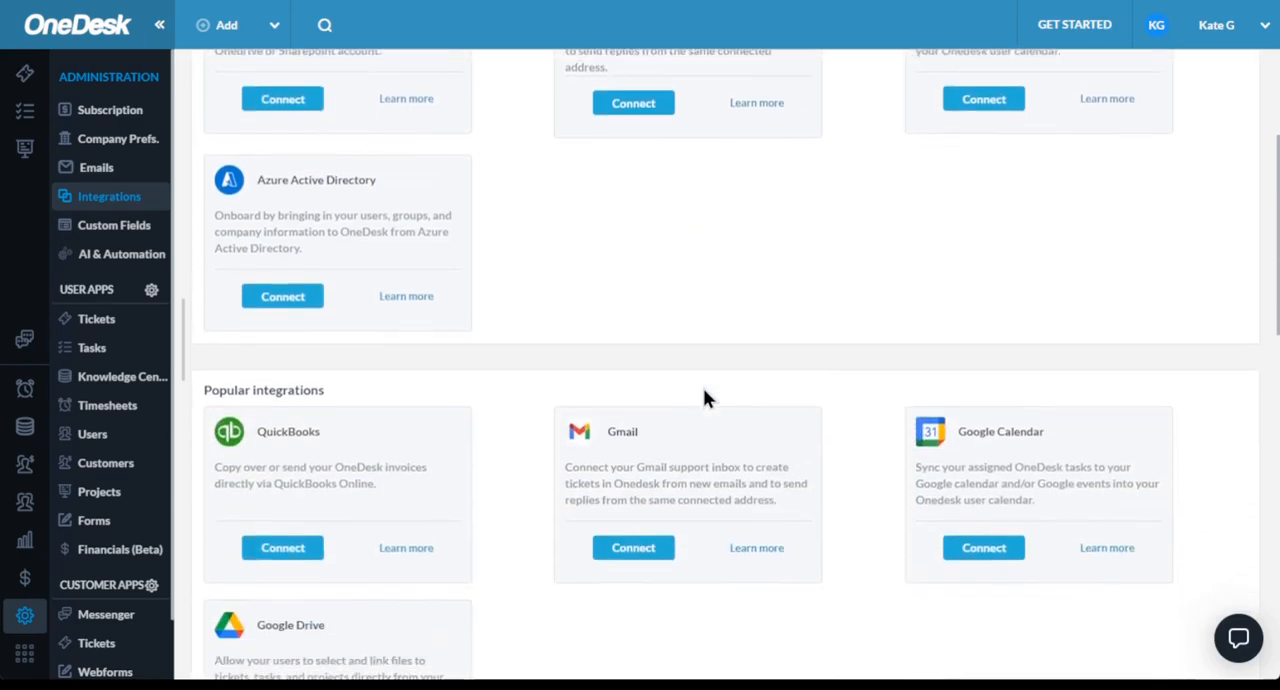
scroll(704, 396, down, 5)
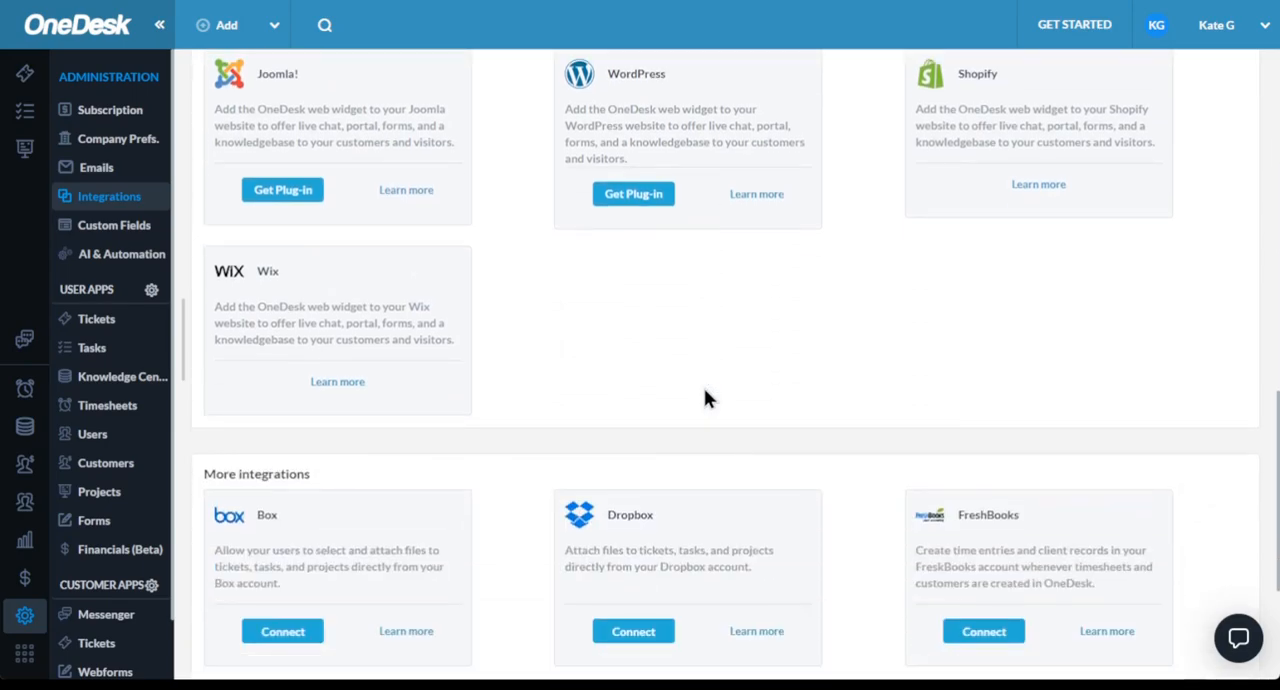
scroll(707, 388, up, 13)
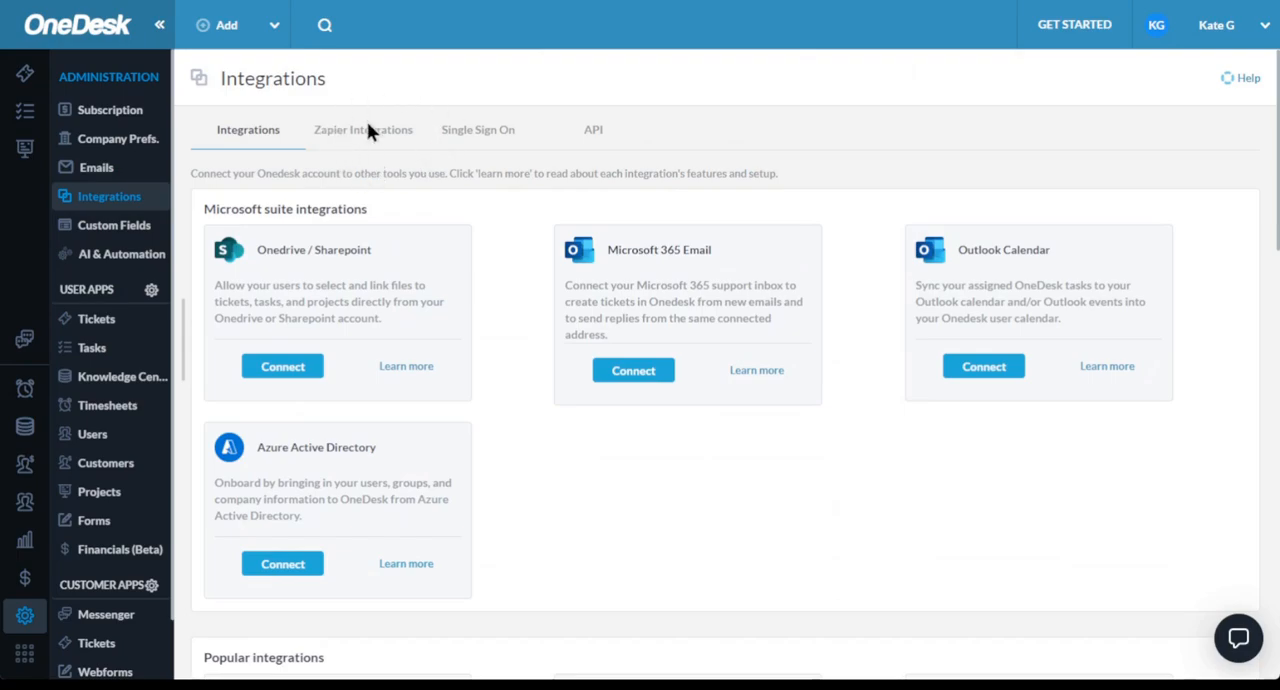
- Browse the list of pre-created Zapier integrations
click(379, 146)
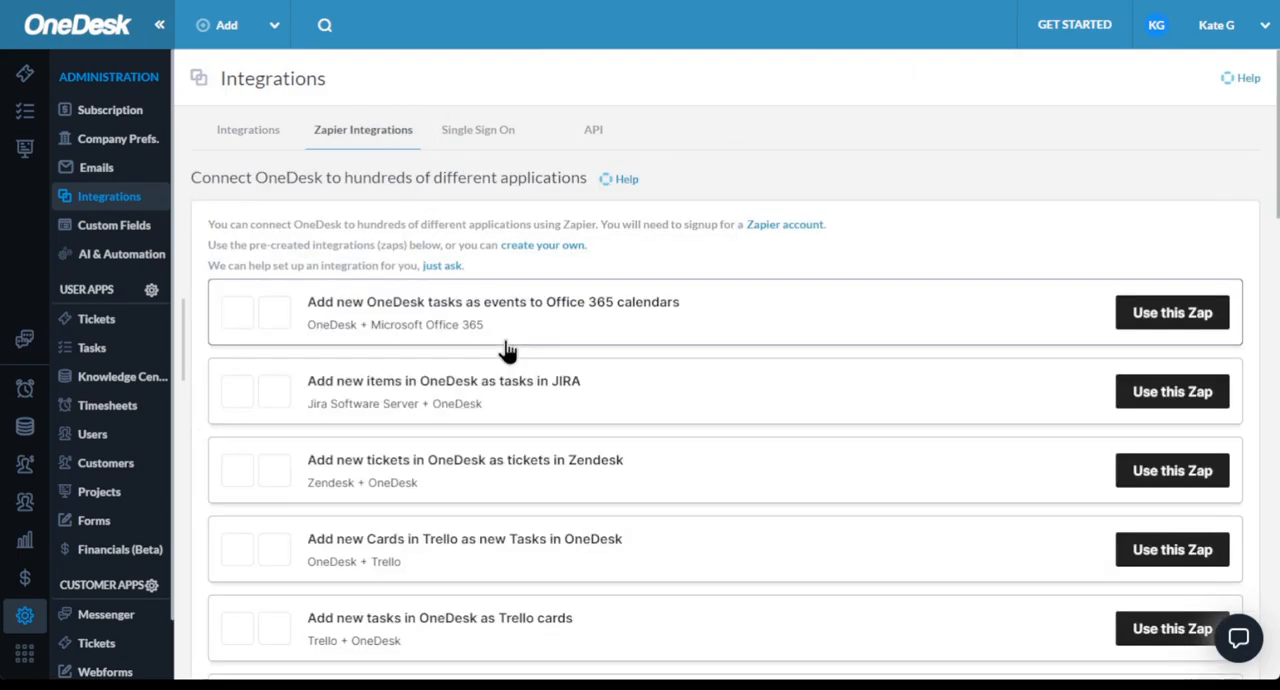
scroll(505, 348, down, 2)
scroll(505, 348, down, 7)
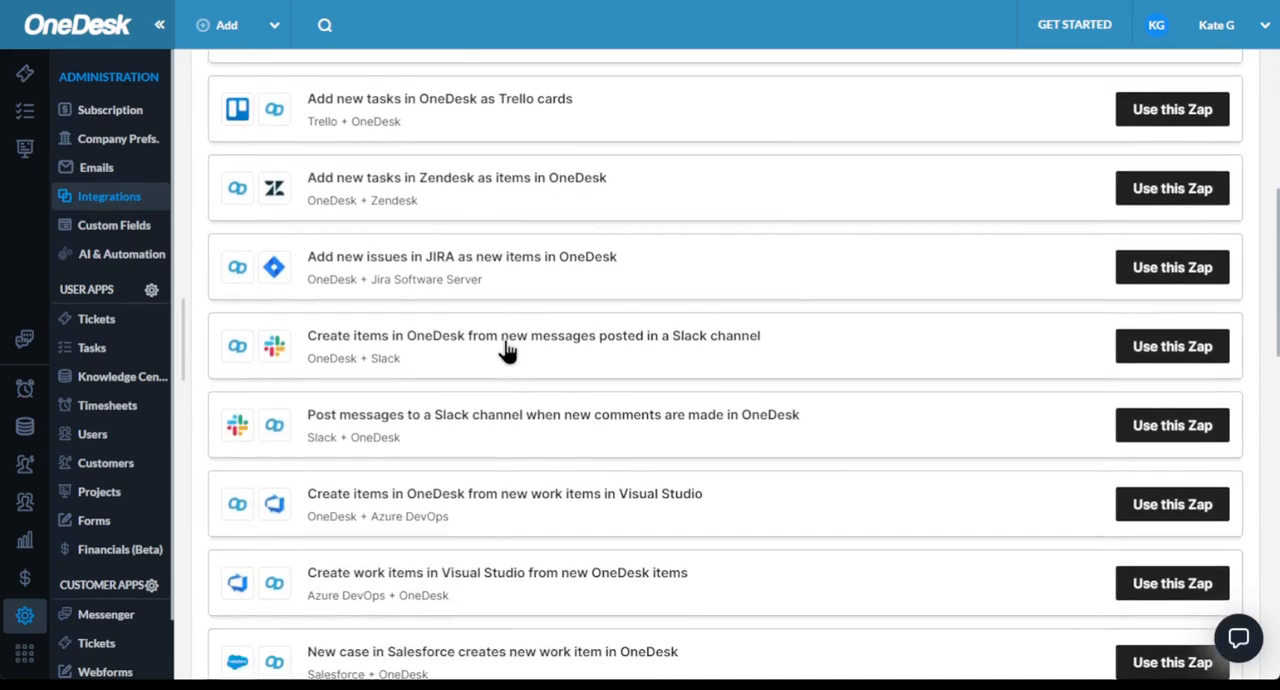
scroll(507, 350, down, 3)
scroll(507, 350, down, 3)
scroll(507, 348, up, 14)
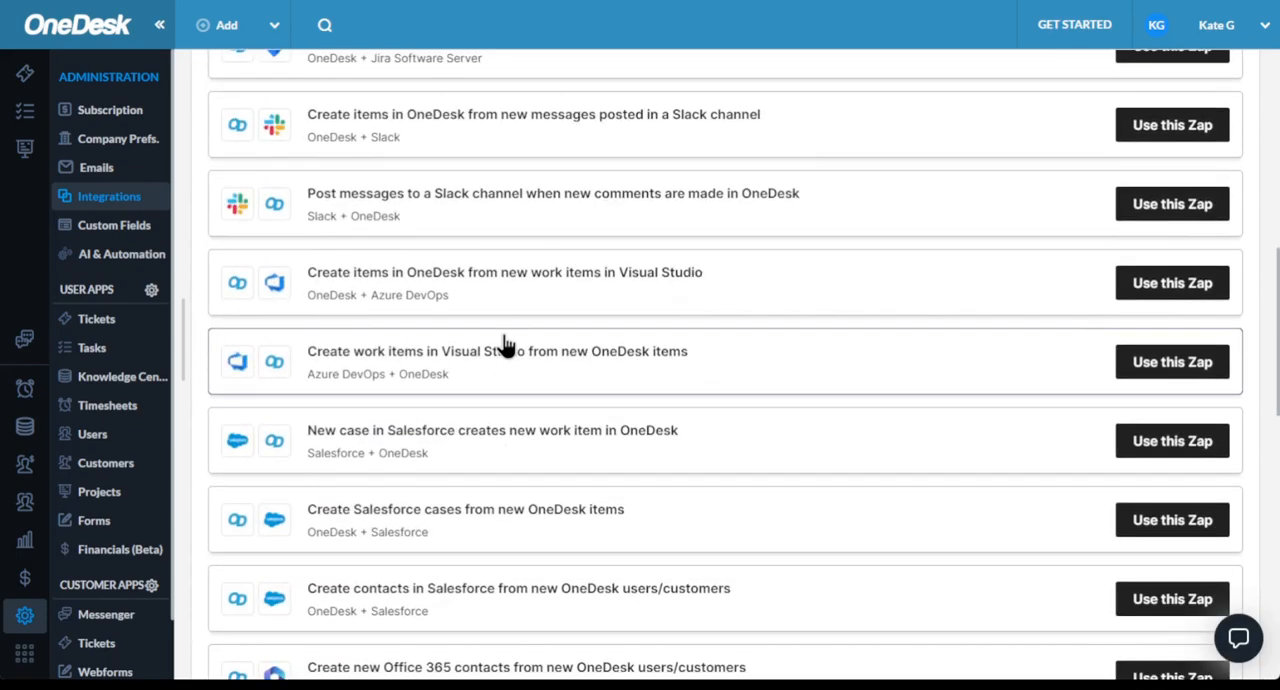
scroll(505, 345, up, 1)
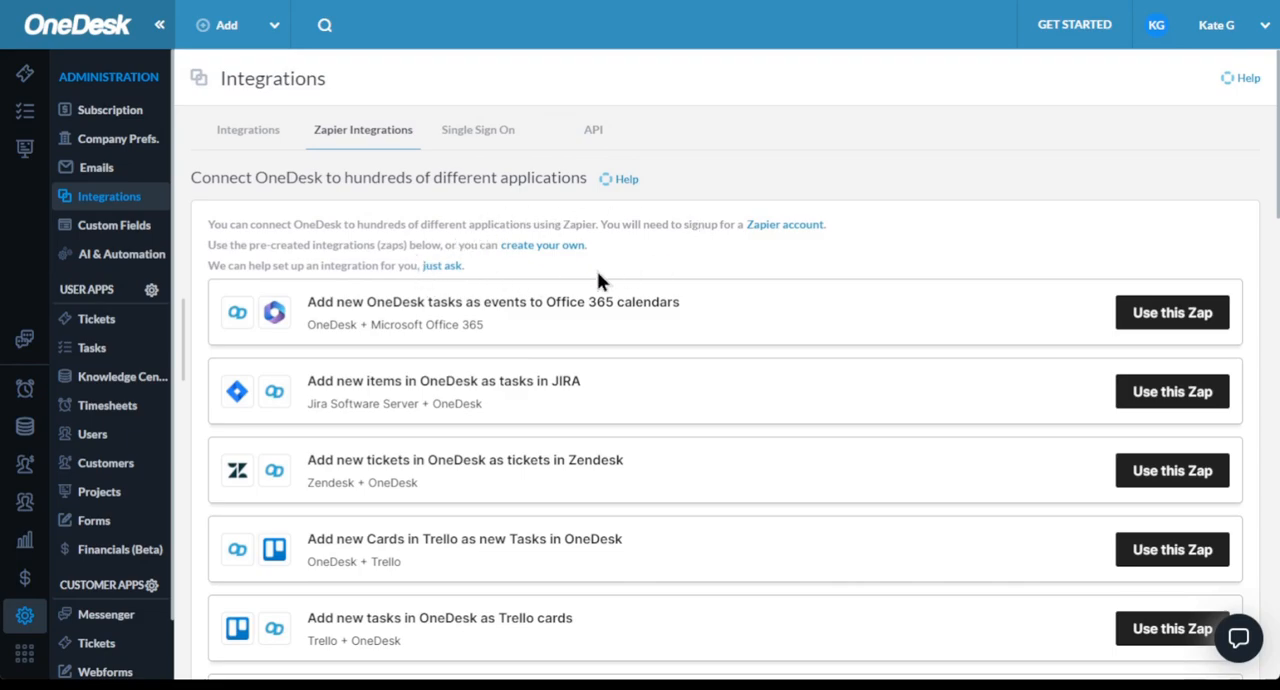
- Enable single sign-on for users and for customers, and add a blank Open ID client record for customers
click(485, 135)
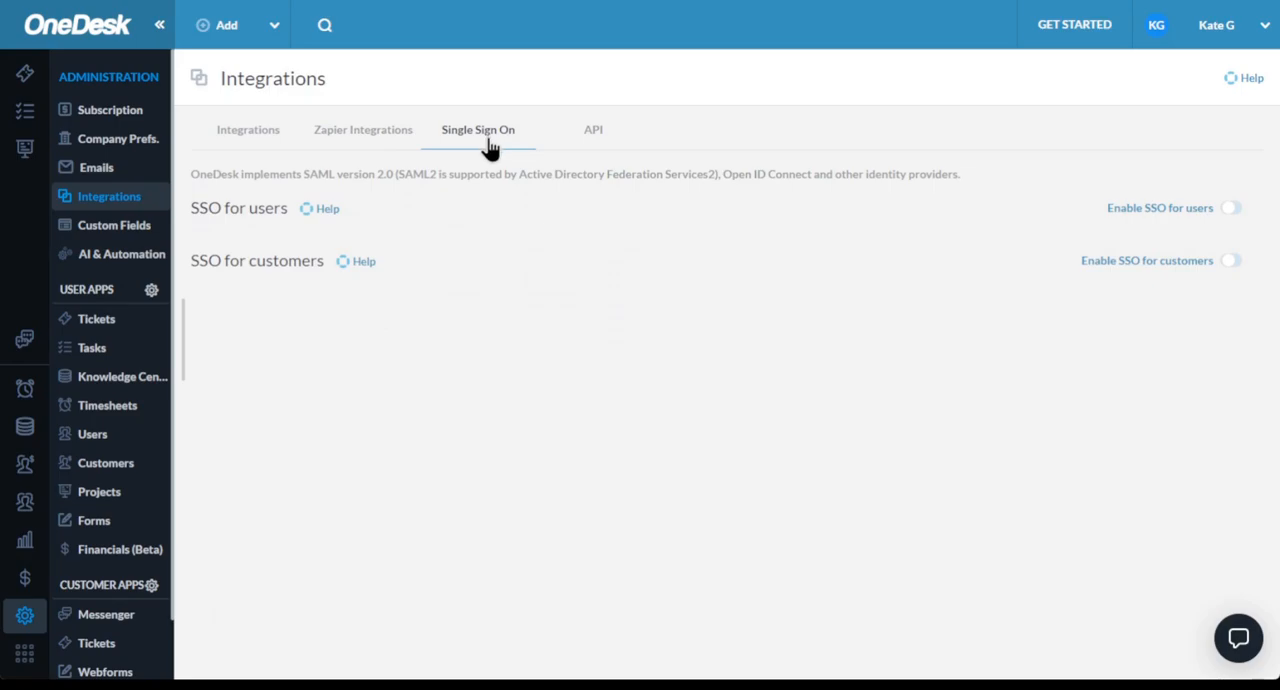
click(1229, 210)
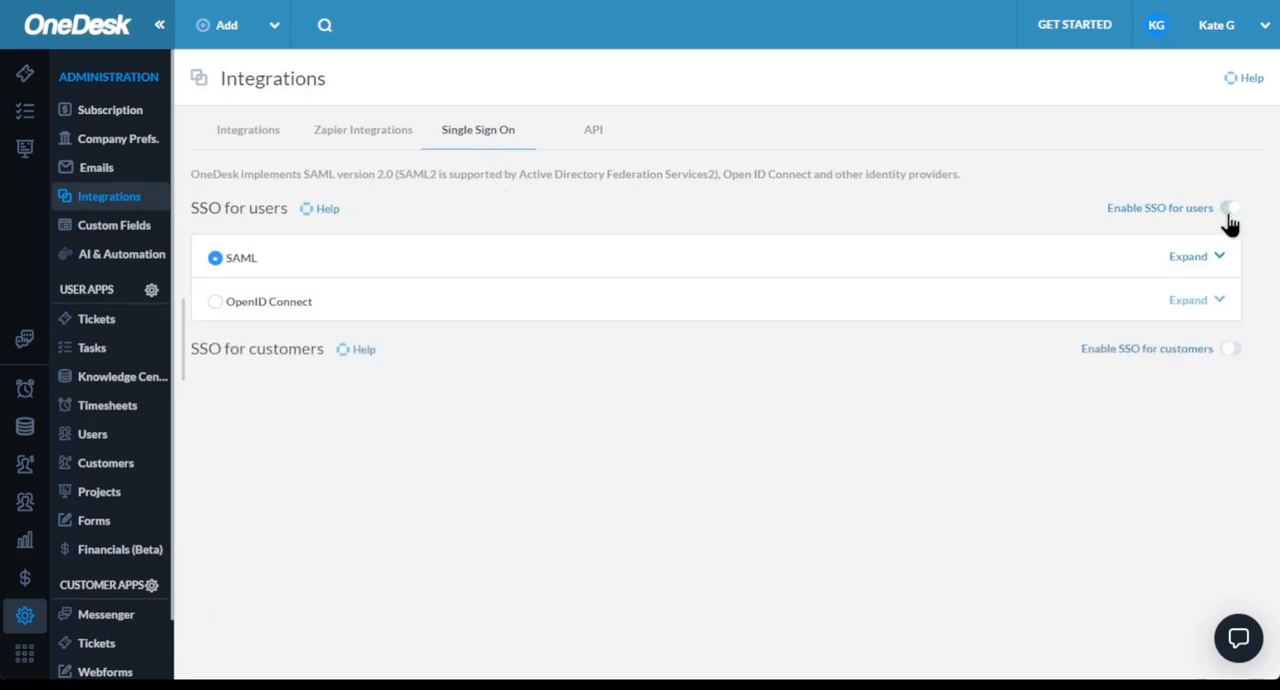
click(1232, 350)
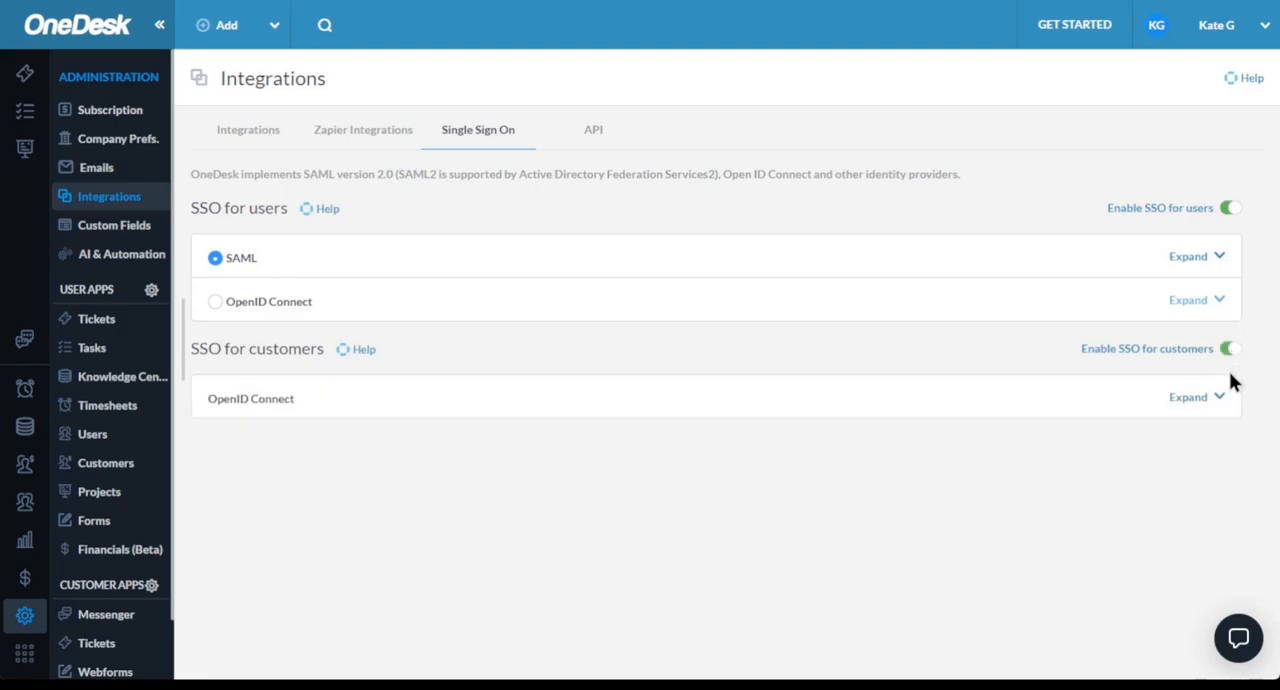
click(1219, 400)
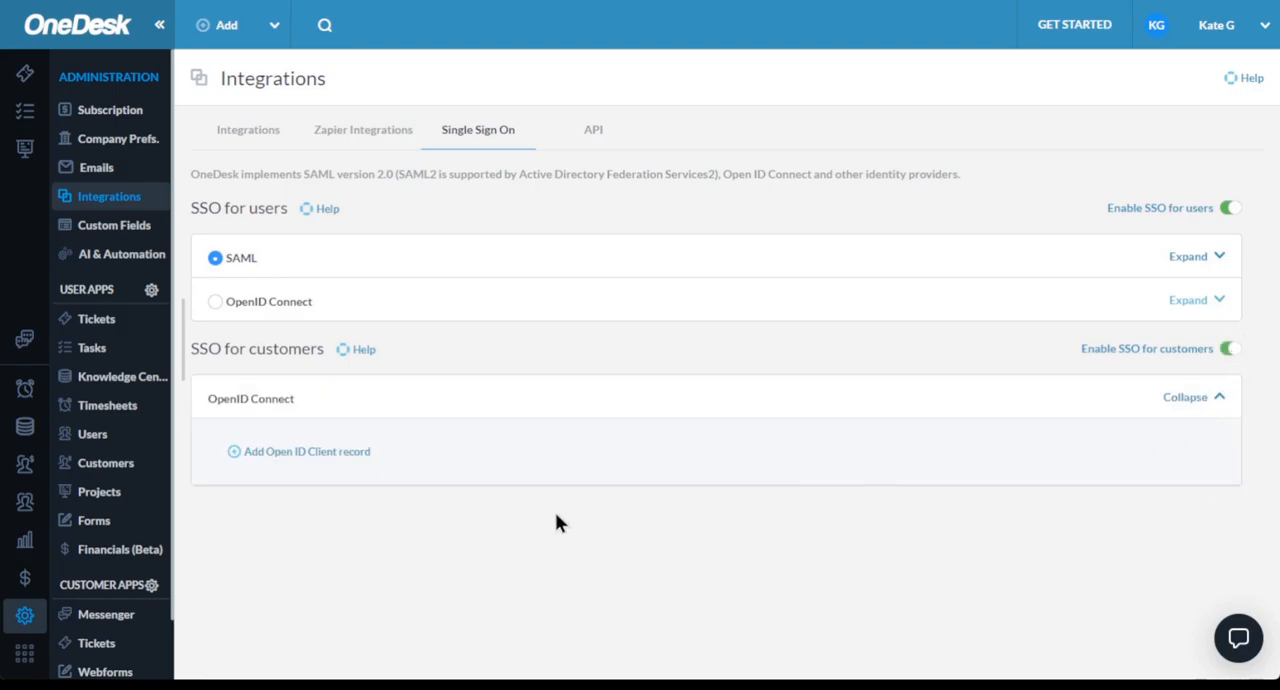
click(350, 455)
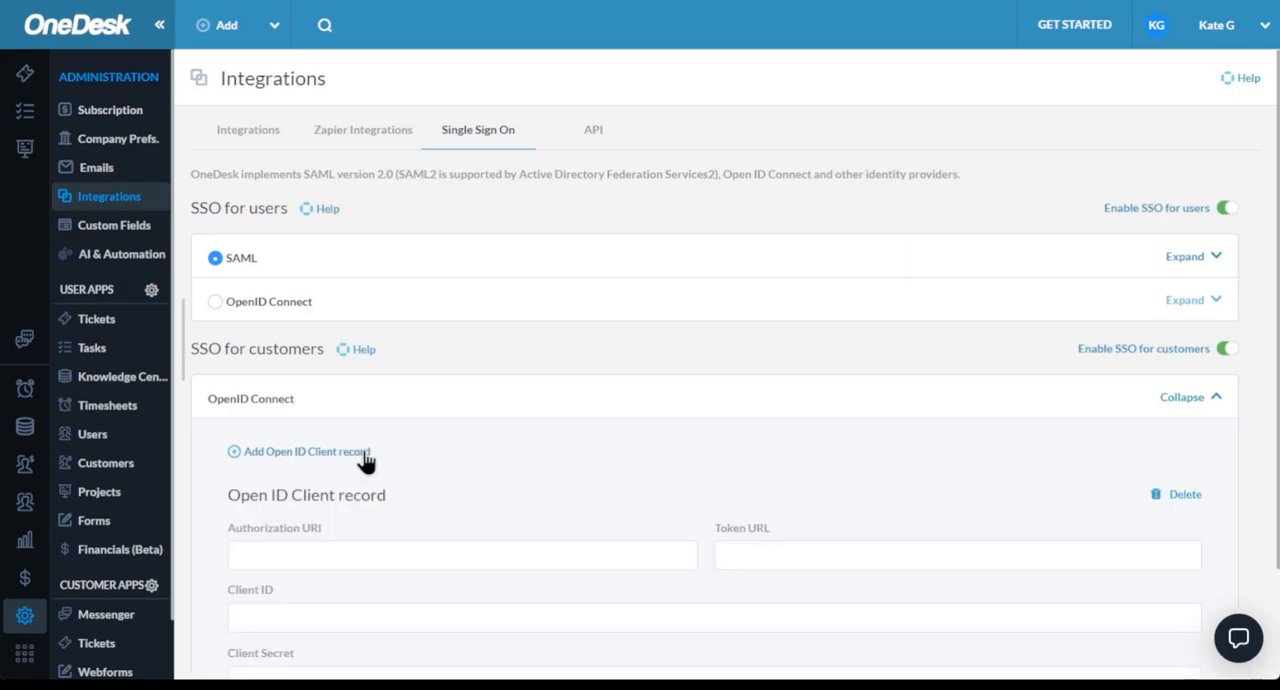
- View the API key settings of the integrations, and open the custom fields administration
click(593, 135)
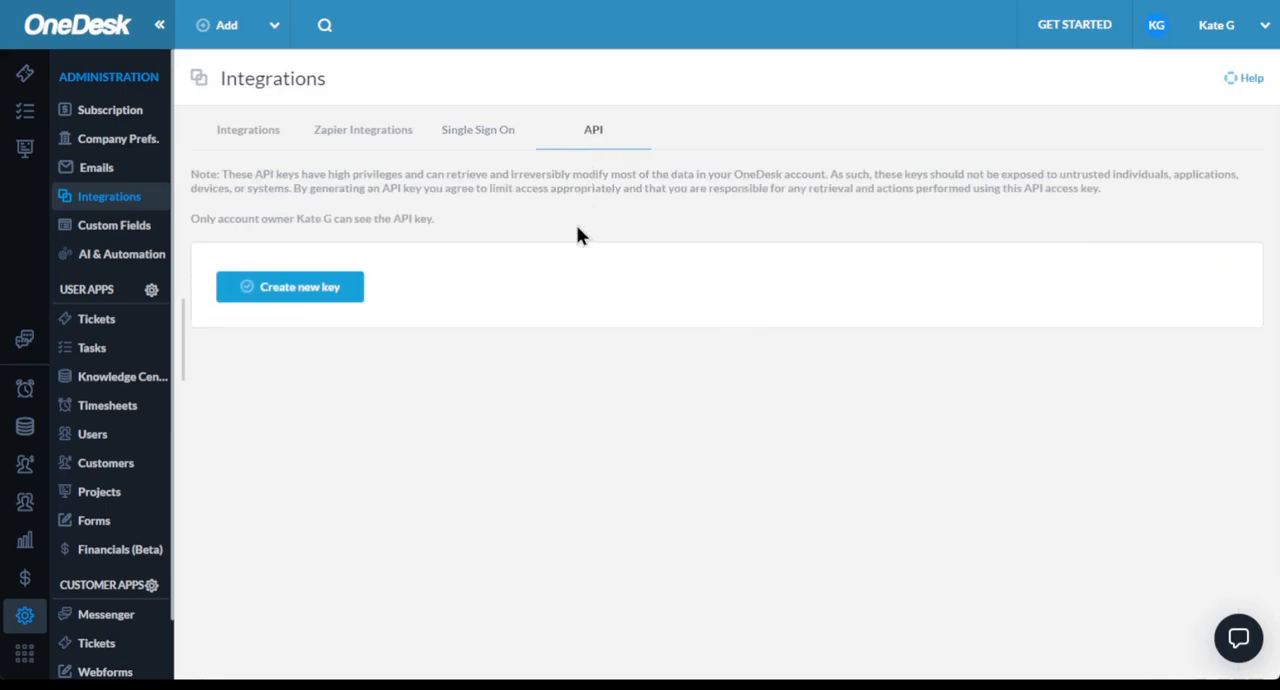
click(136, 244)
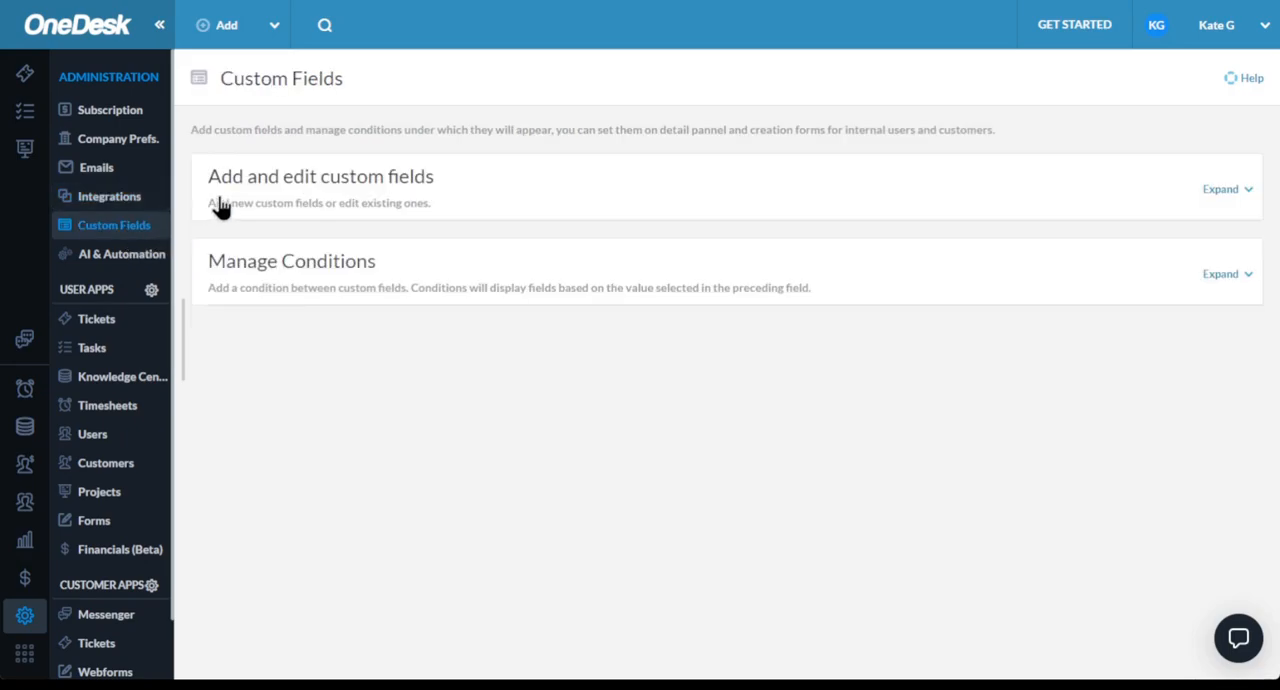
- Start a new custom field named example with type tags, shown on the Tickets and Tasks detail panels
click(685, 191)
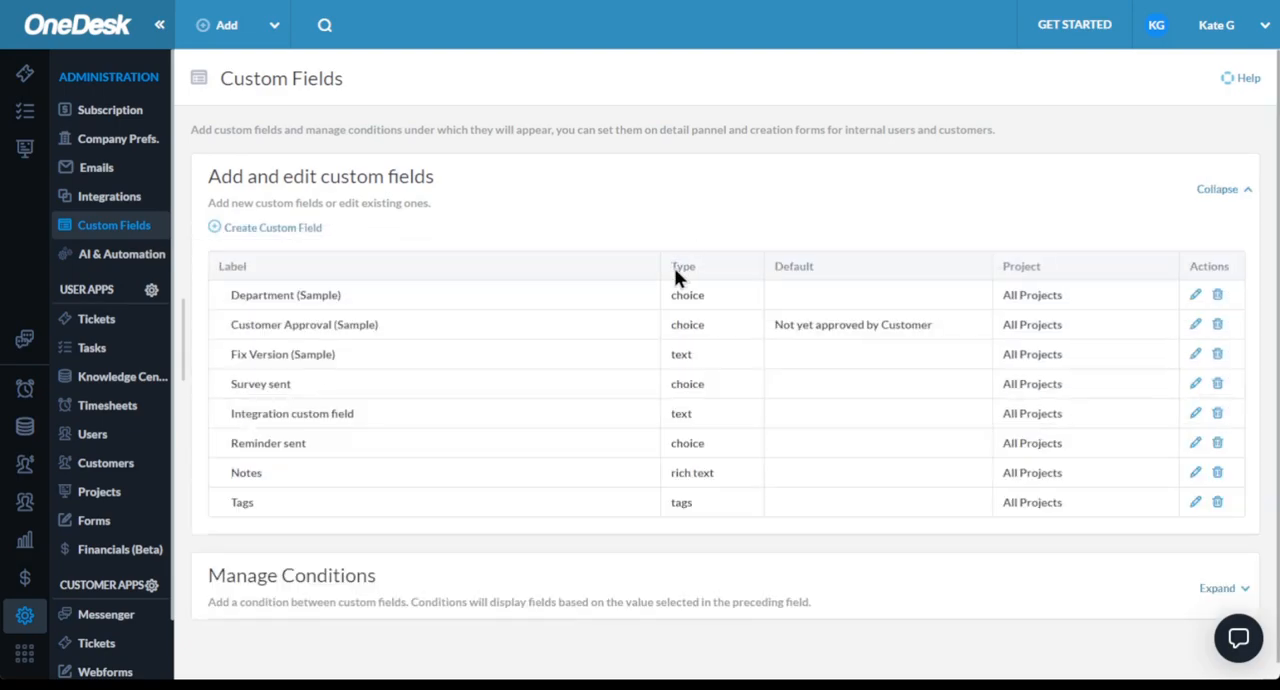
click(238, 236)
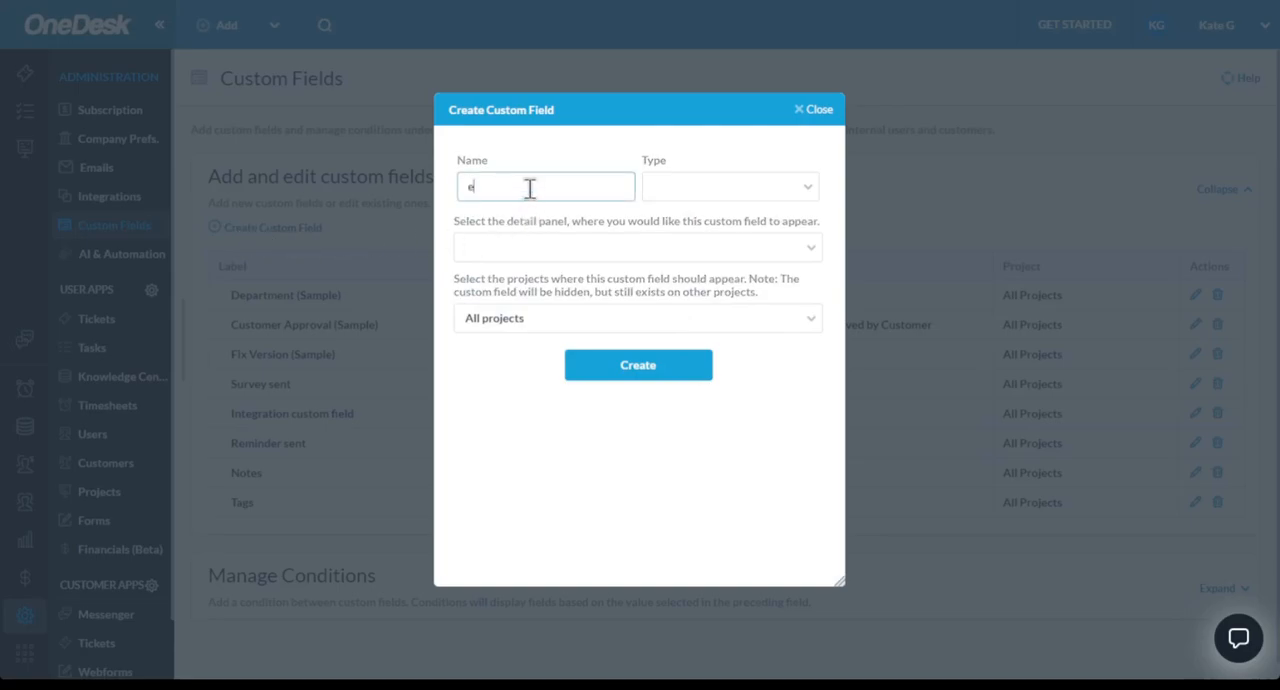
click(740, 203)
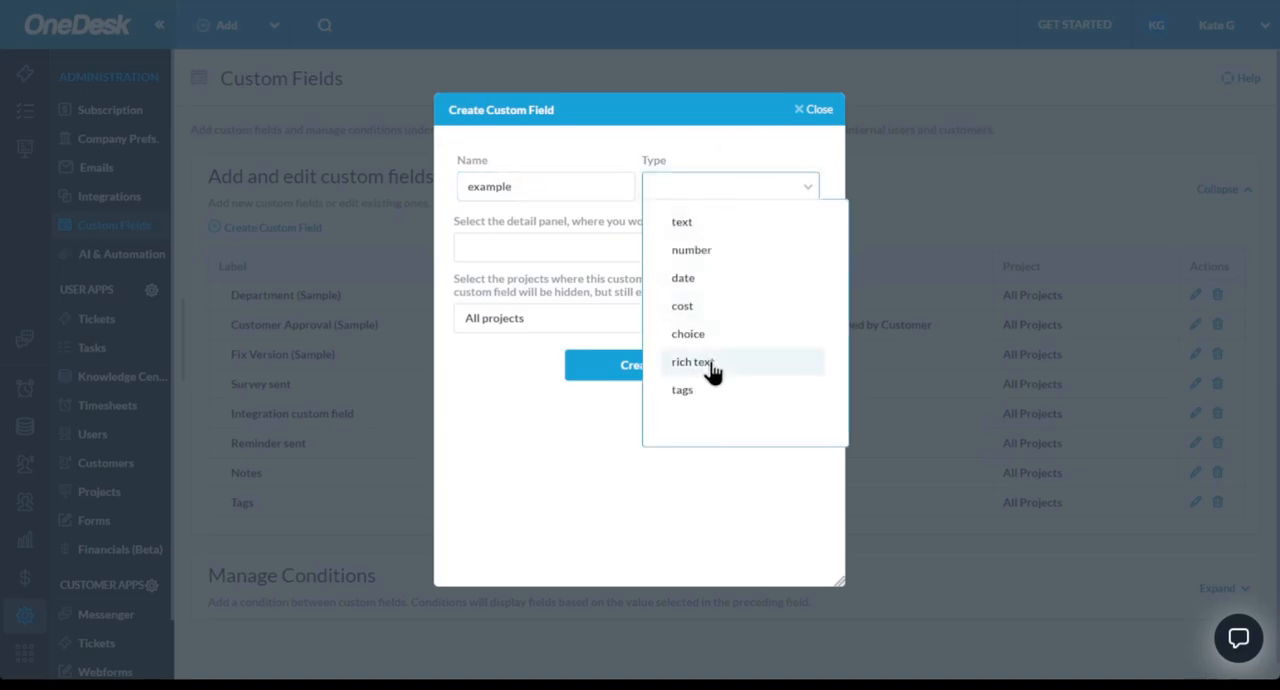
click(698, 395)
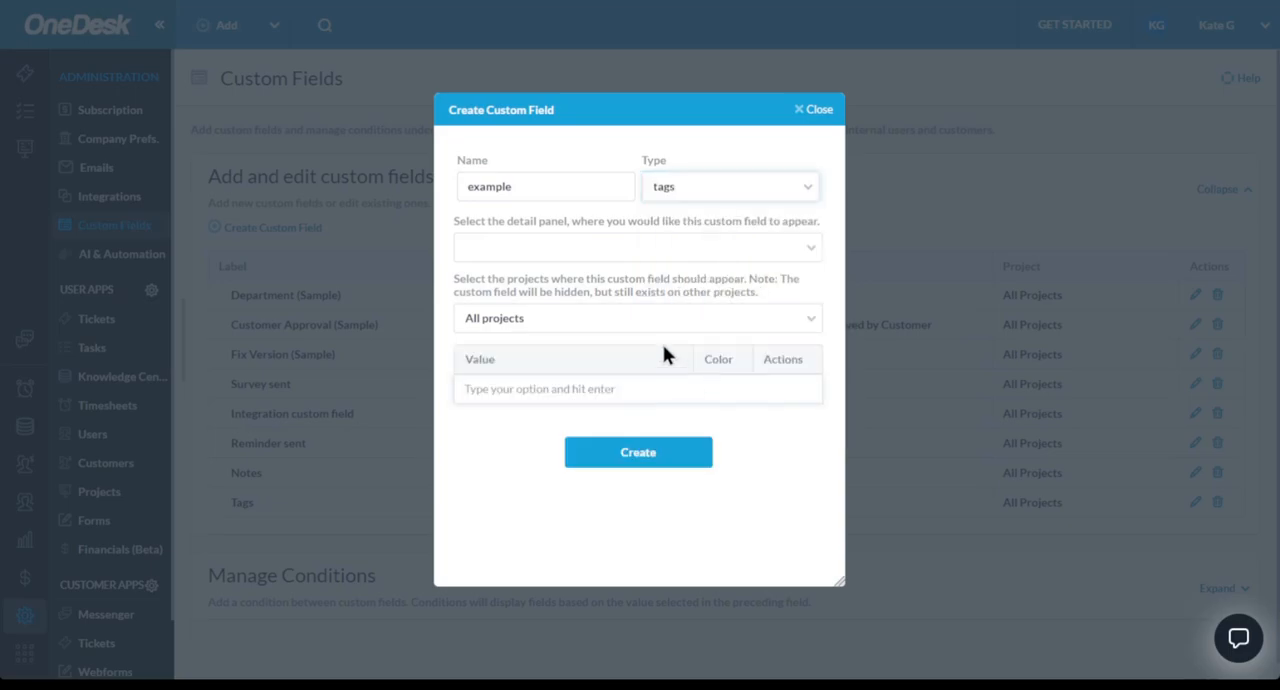
click(607, 250)
click(587, 292)
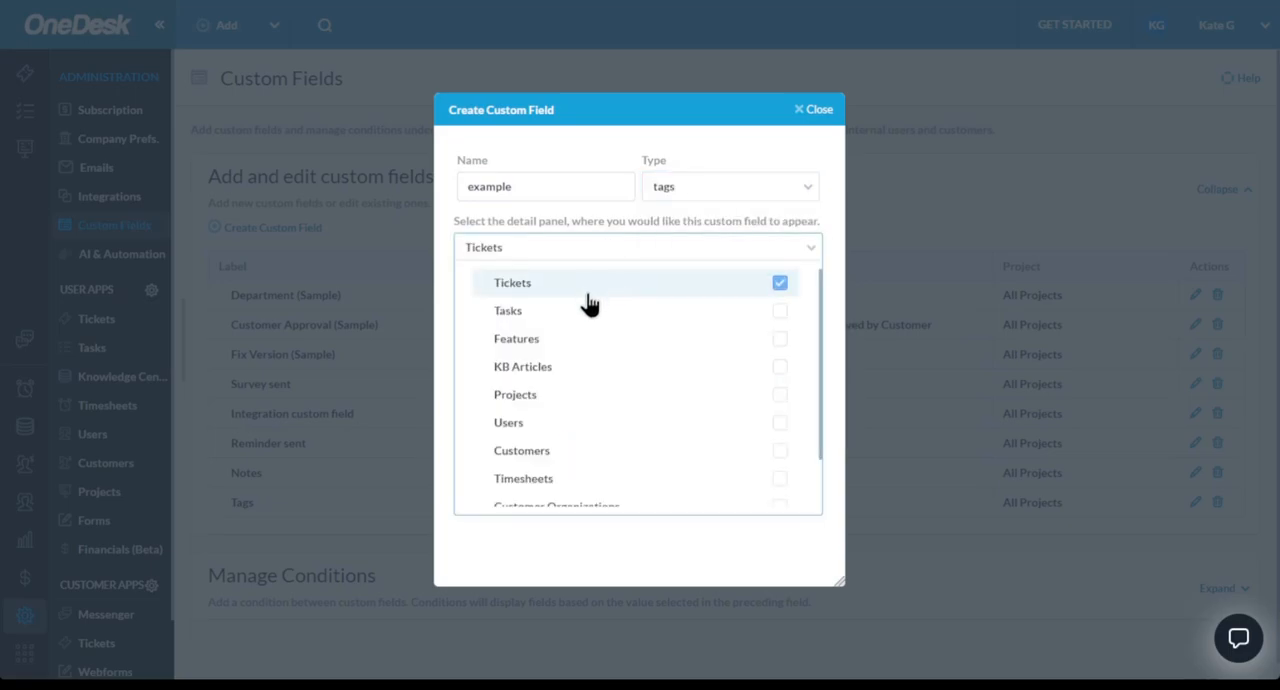
click(583, 312)
click(613, 220)
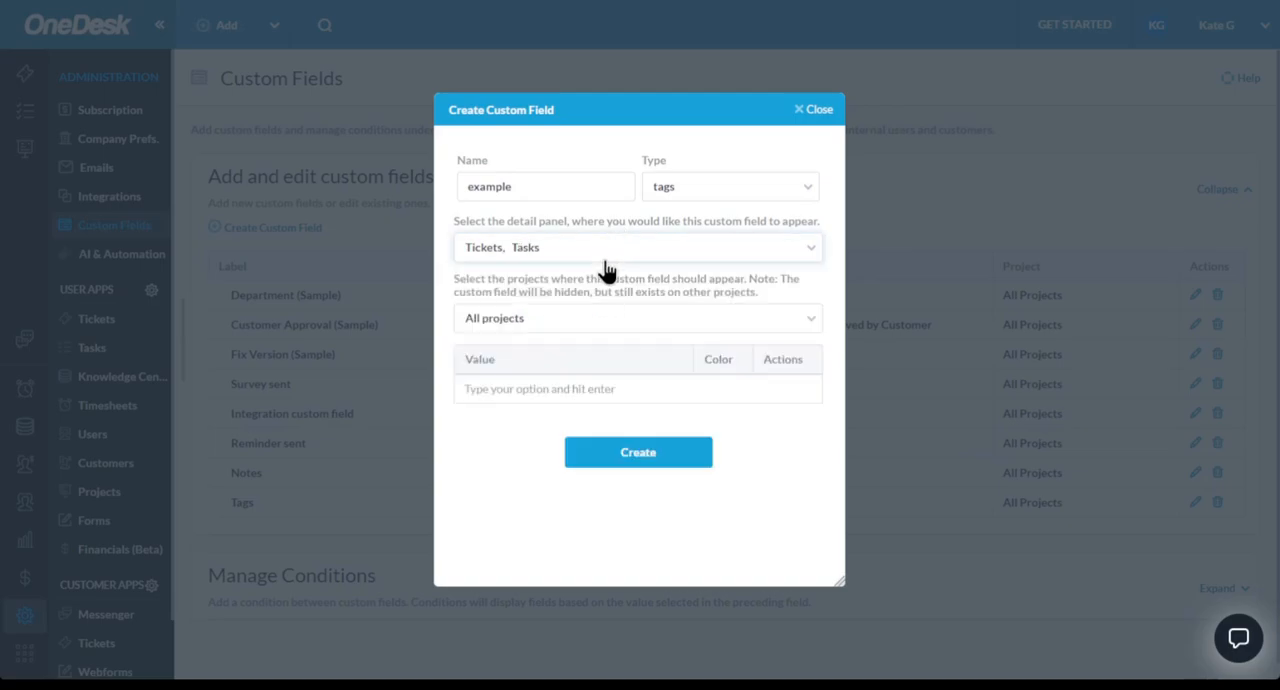
- Add the tag options o1 and o2 to the example field and create the field
click(547, 392)
text(o1)
key(Return)
text(o2)
key(Return)
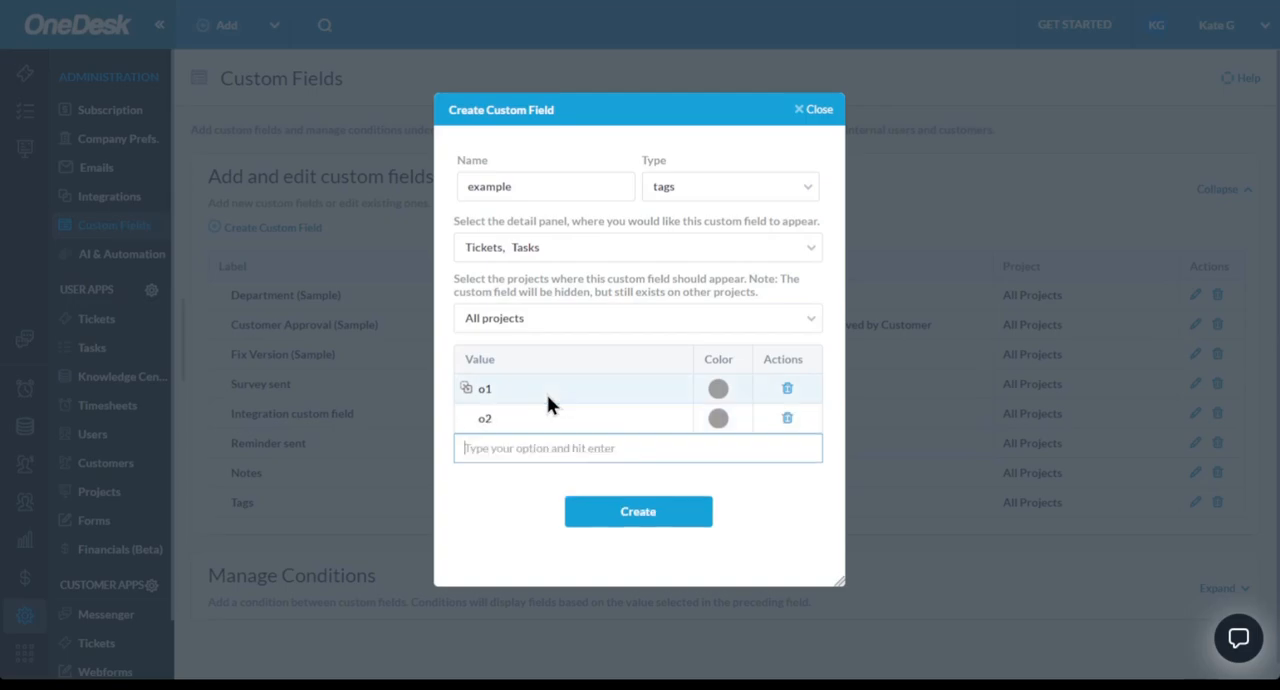
click(719, 420)
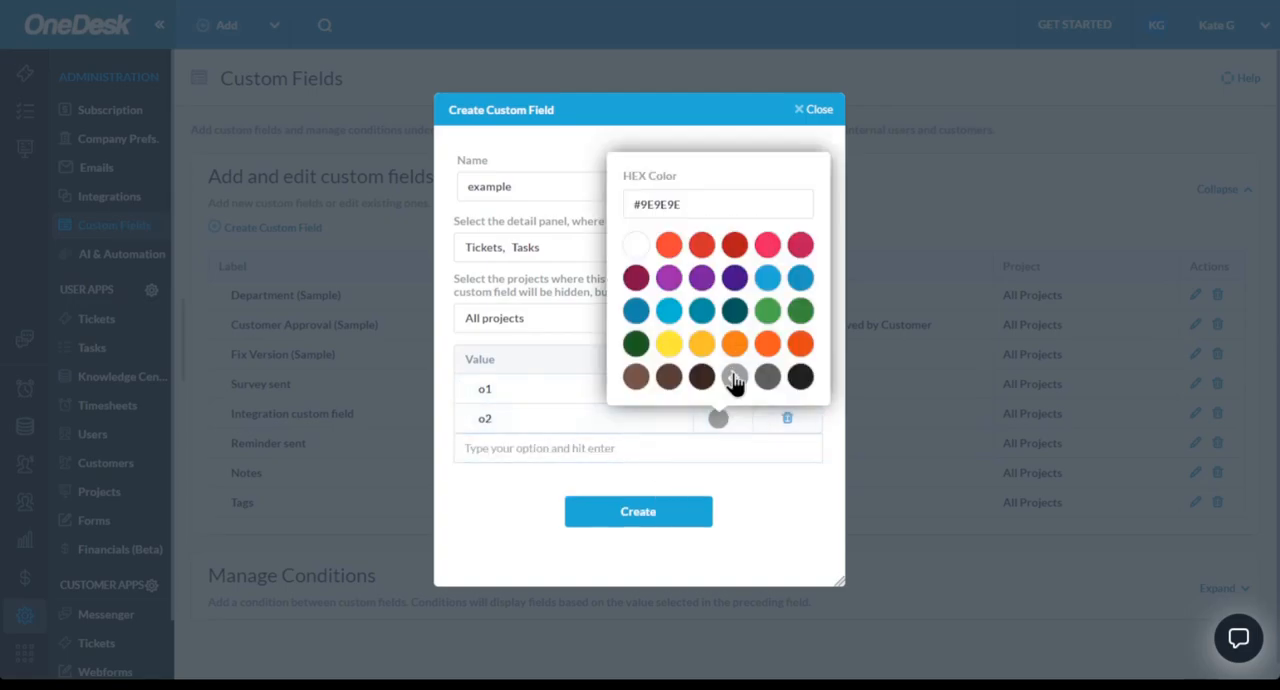
click(680, 514)
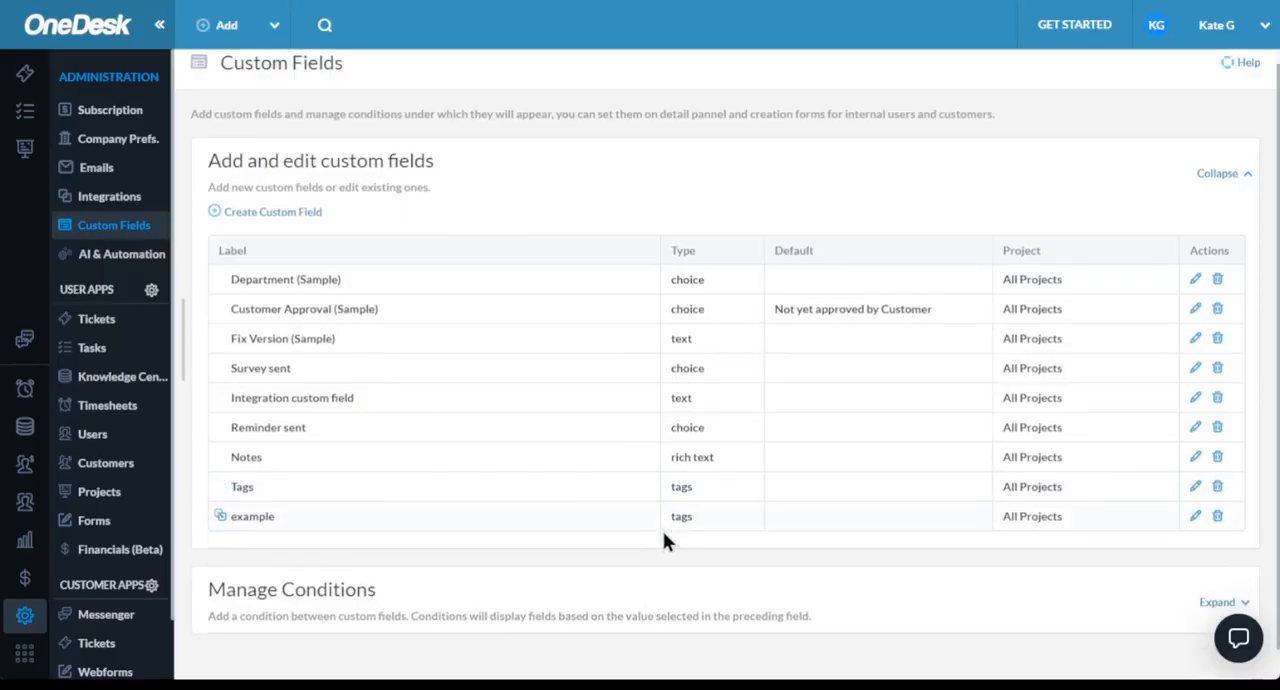
- Create a custom field condition that shows Customer Approval (Sample) when Department (Sample) is sales
scroll(663, 533, down, 1)
click(659, 566)
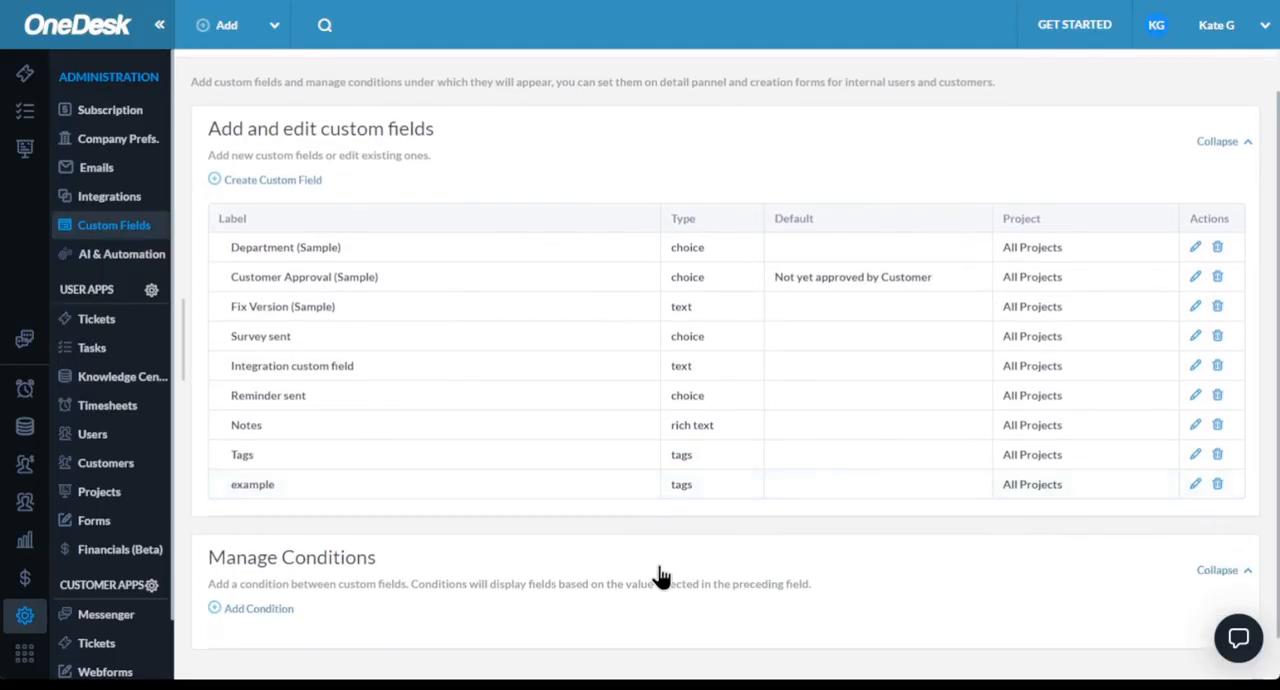
scroll(659, 566, down, 1)
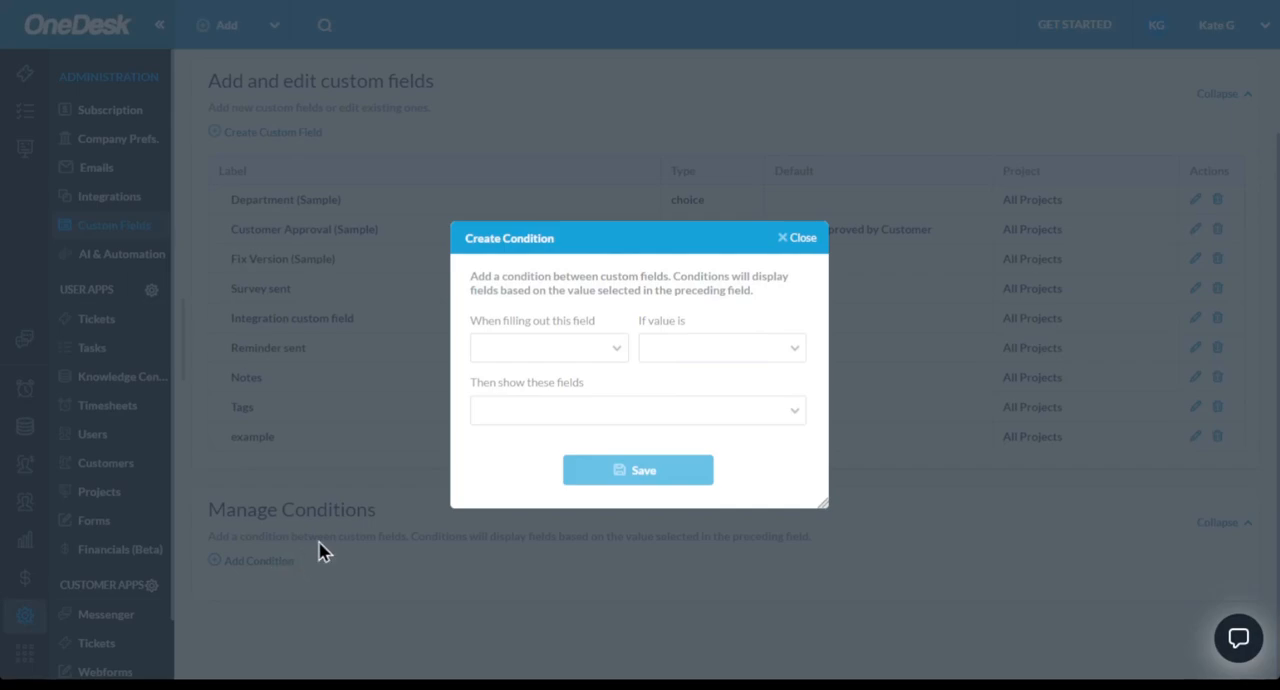
click(600, 348)
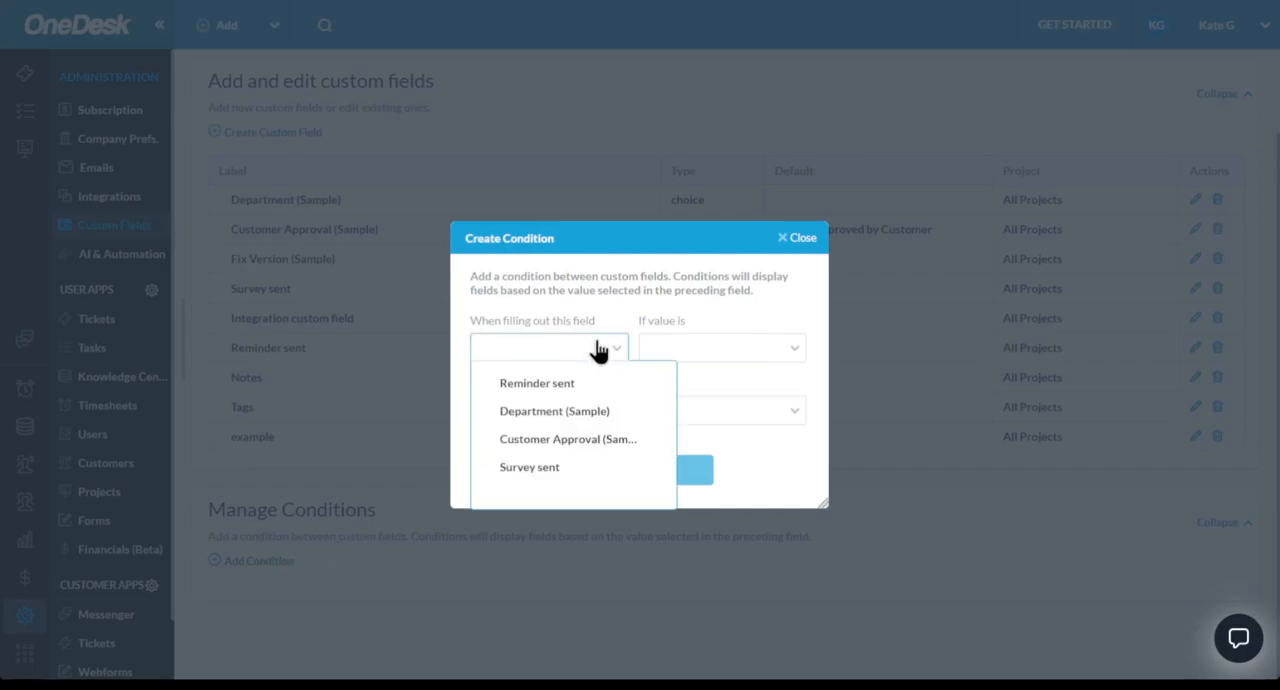
click(618, 411)
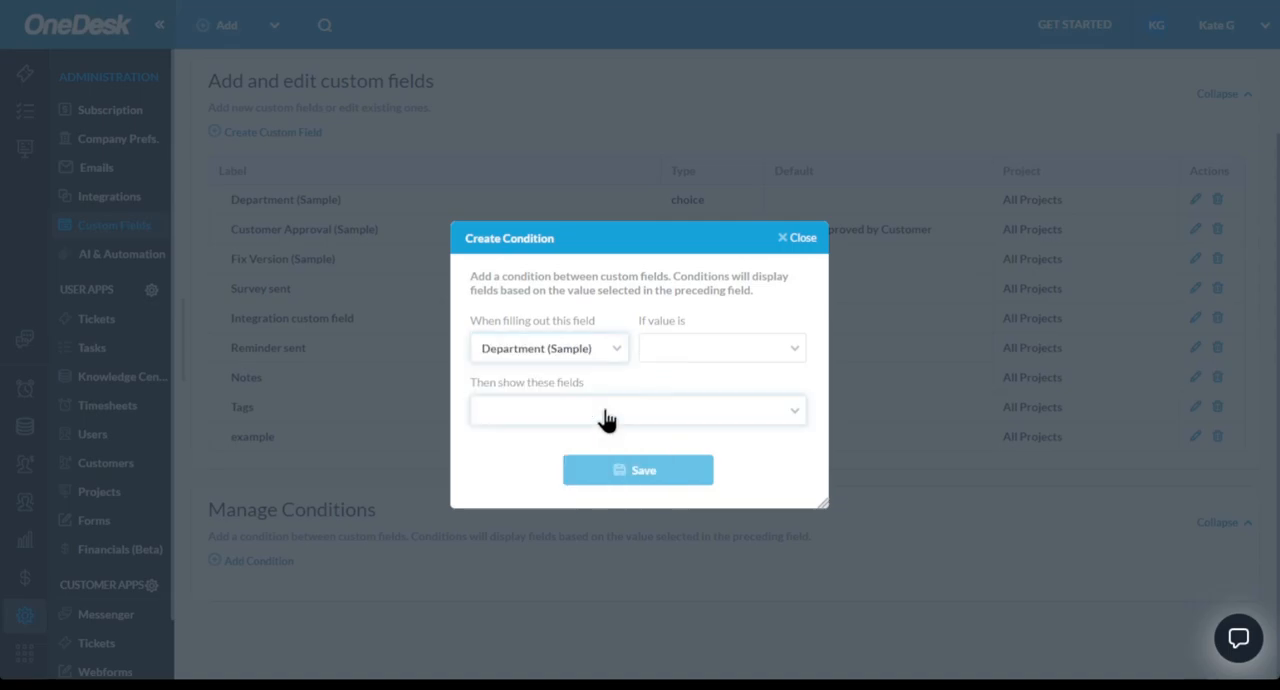
click(670, 358)
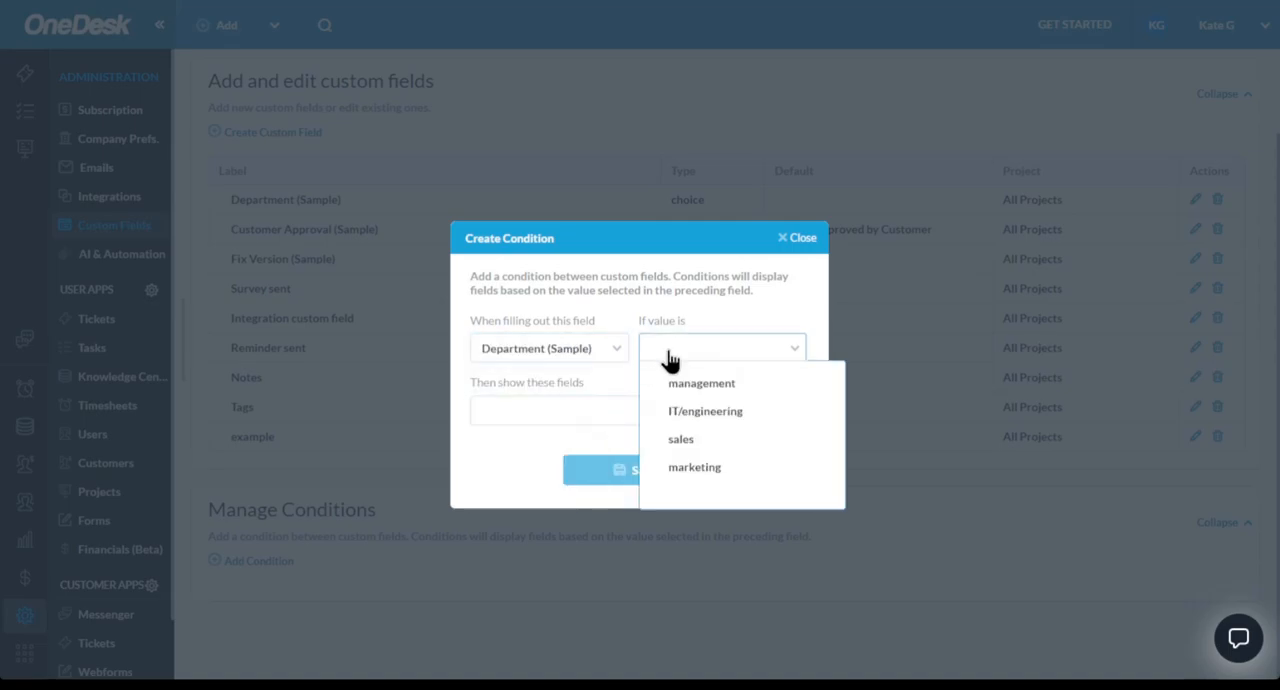
click(690, 441)
click(634, 412)
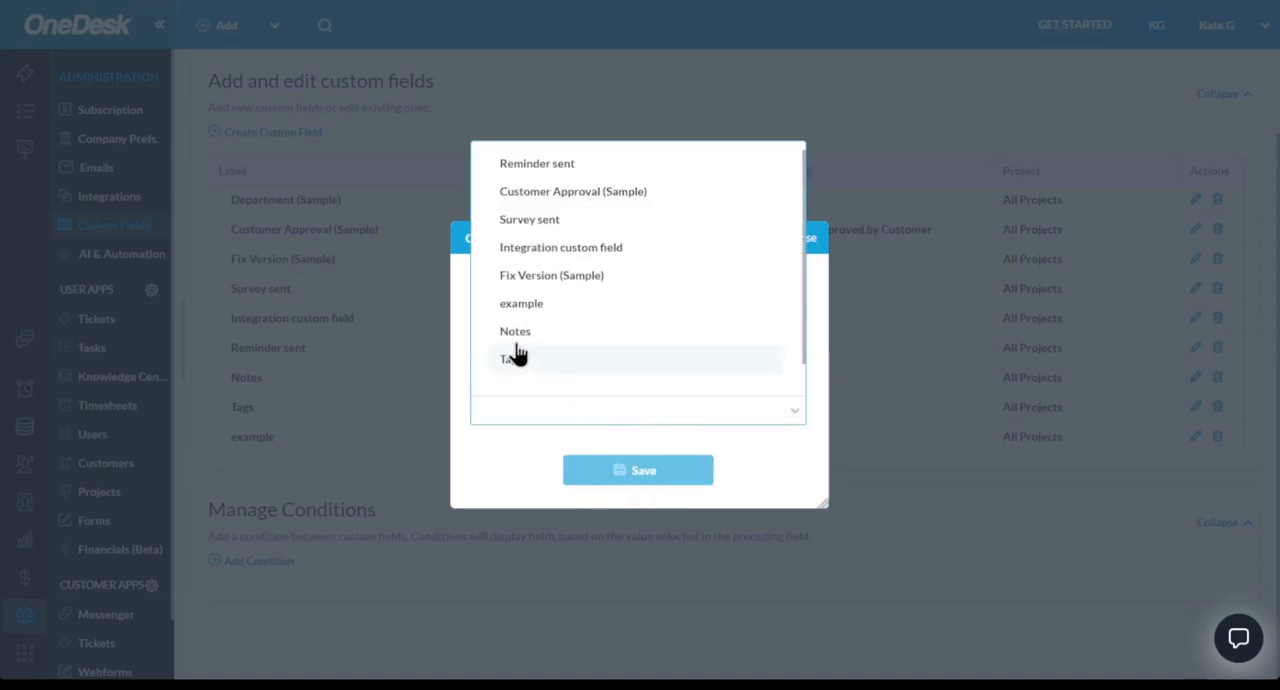
click(516, 193)
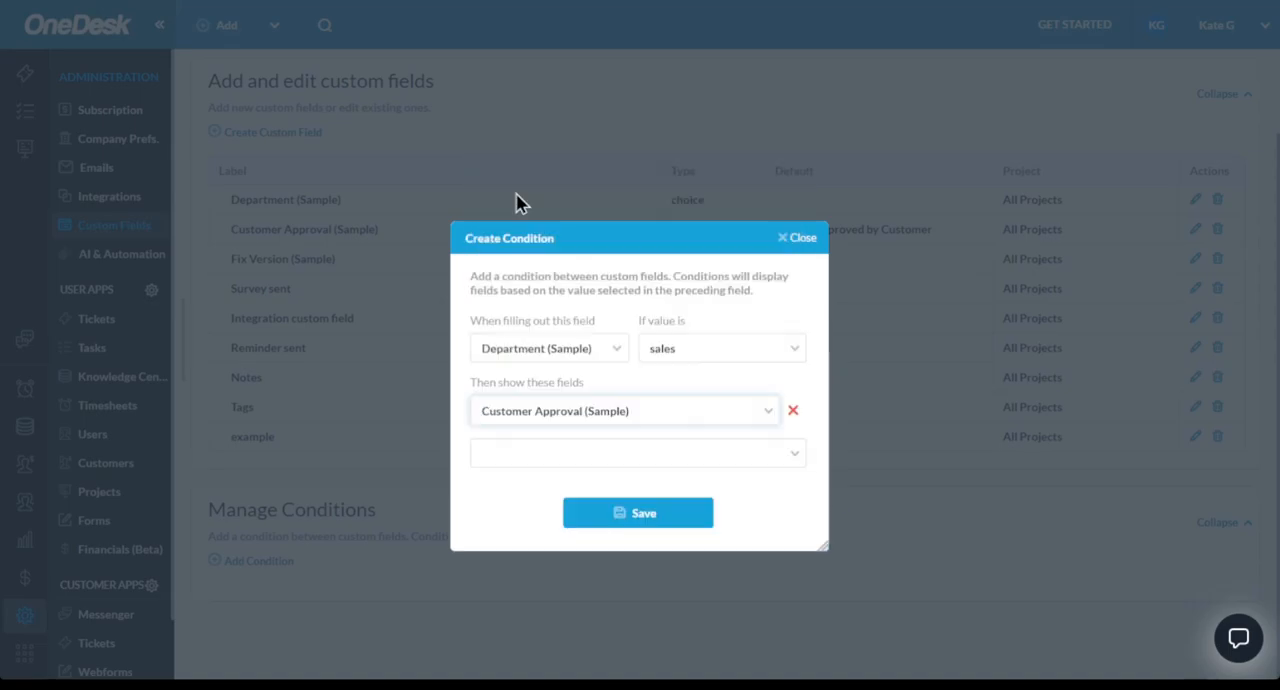
click(632, 515)
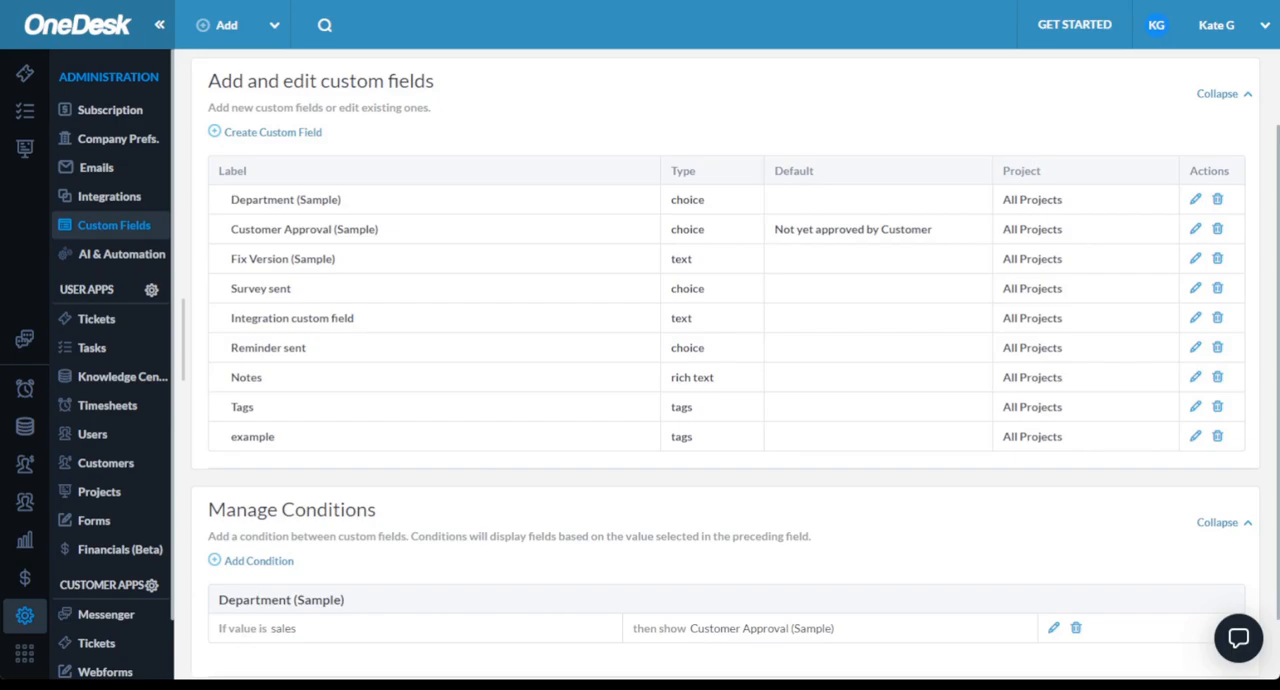
scroll(736, 363, down, 1)
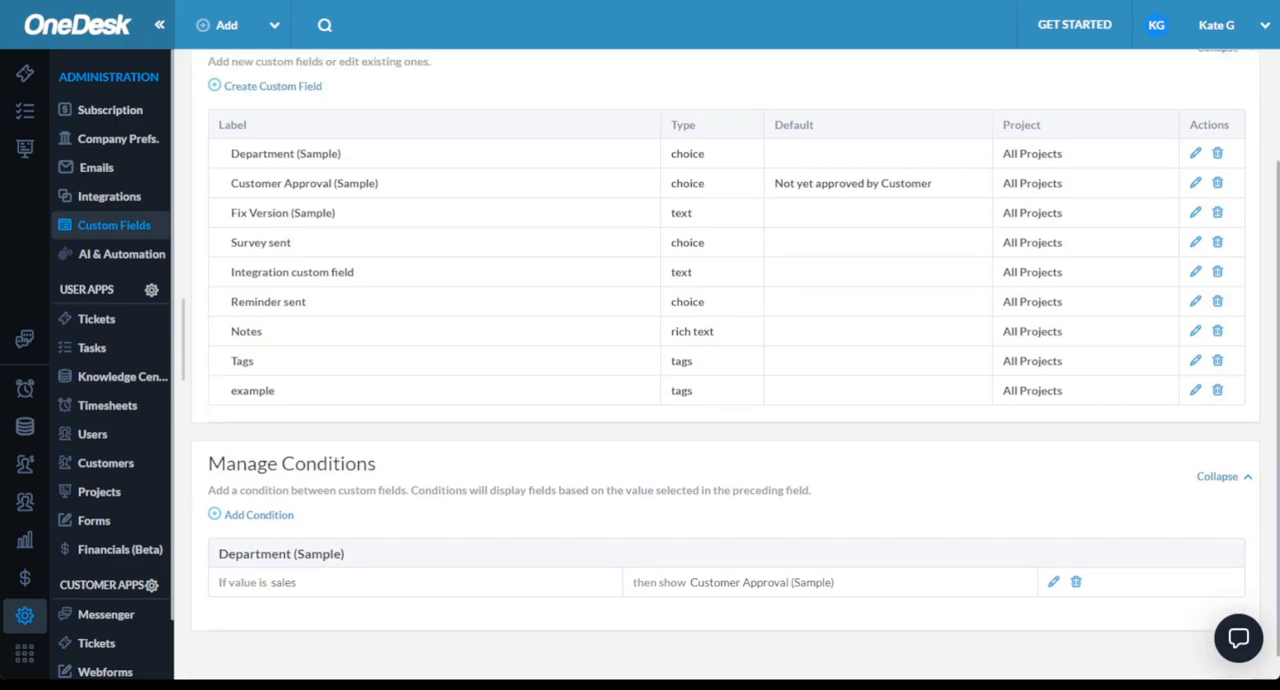
- Open the AI & Automation administration and look over the existing ticket, task, article and project automations
click(120, 254)
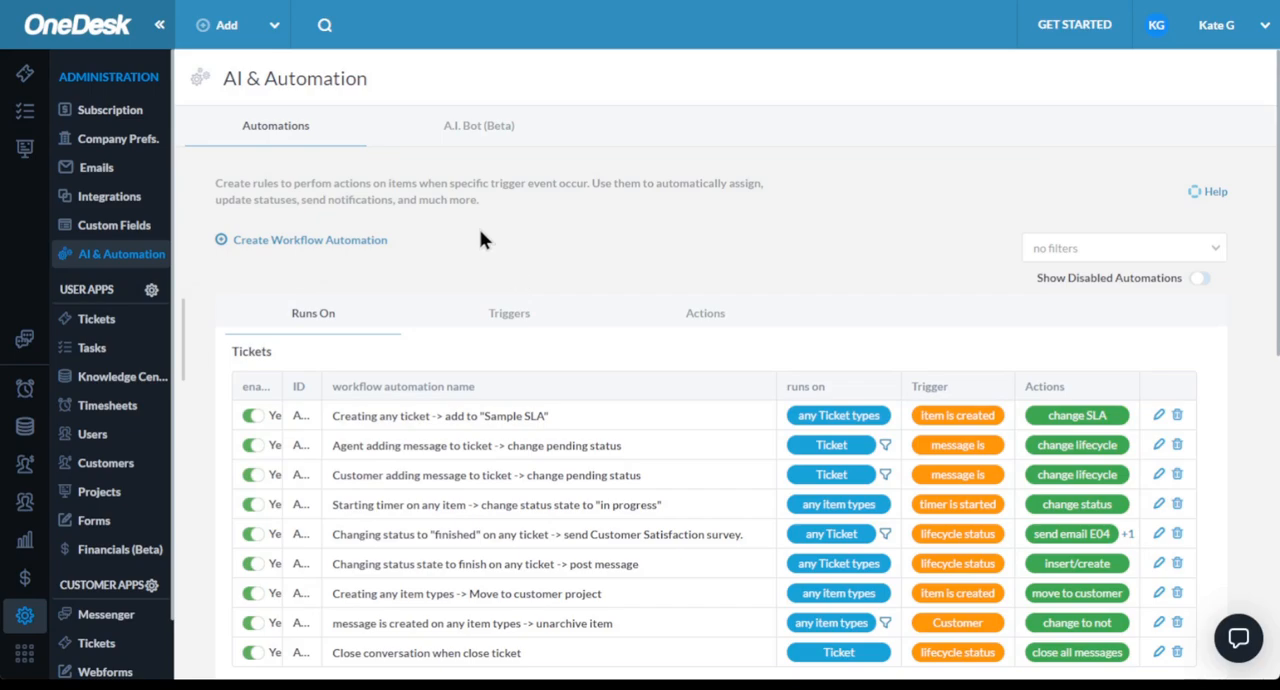
scroll(480, 240, down, 3)
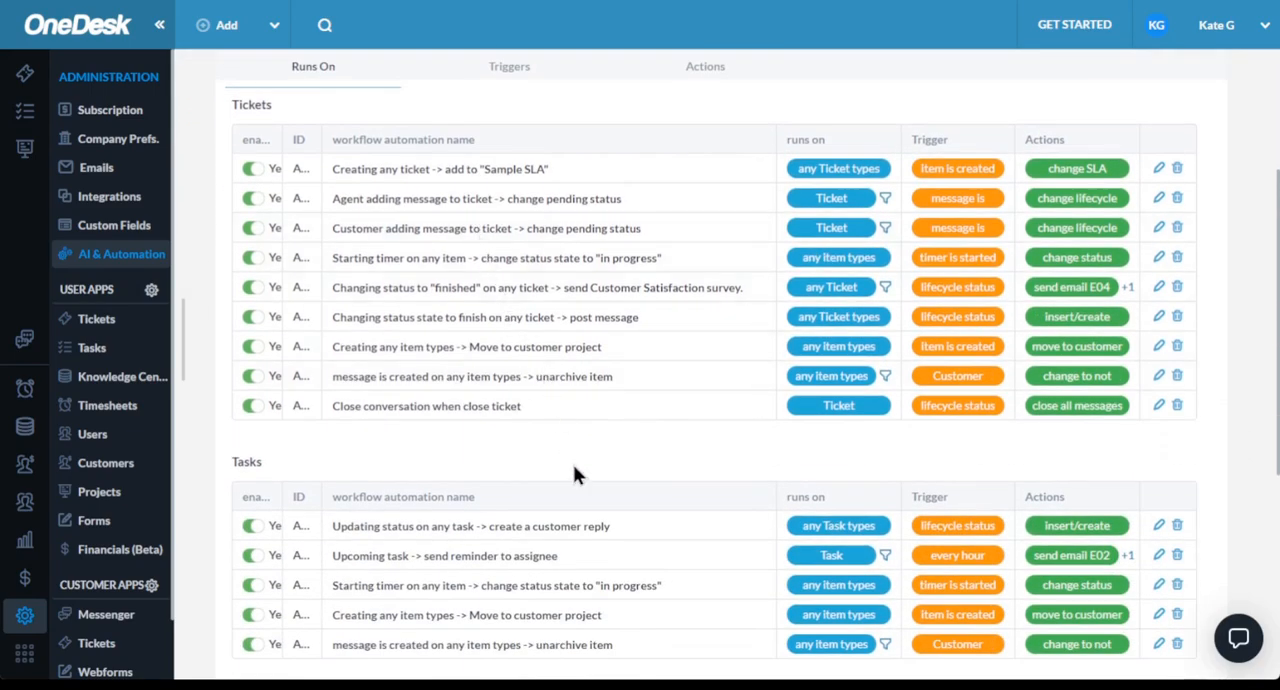
scroll(573, 474, down, 4)
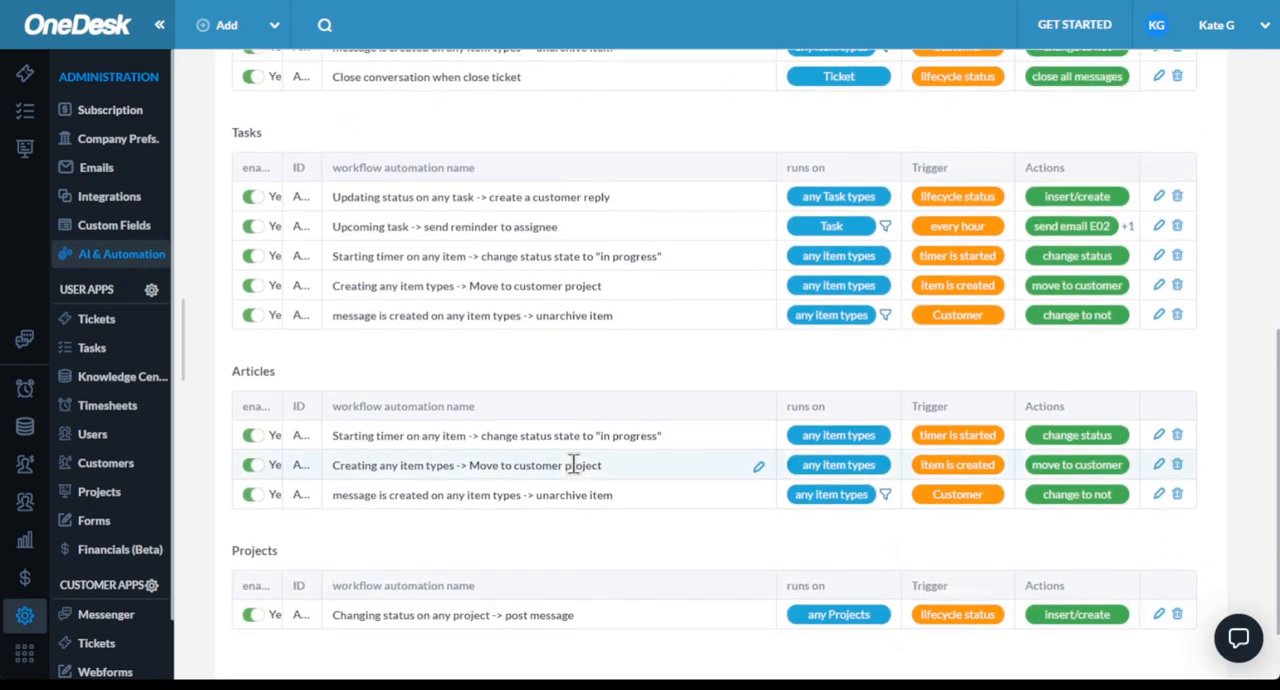
scroll(573, 465, down, 1)
scroll(573, 474, up, 6)
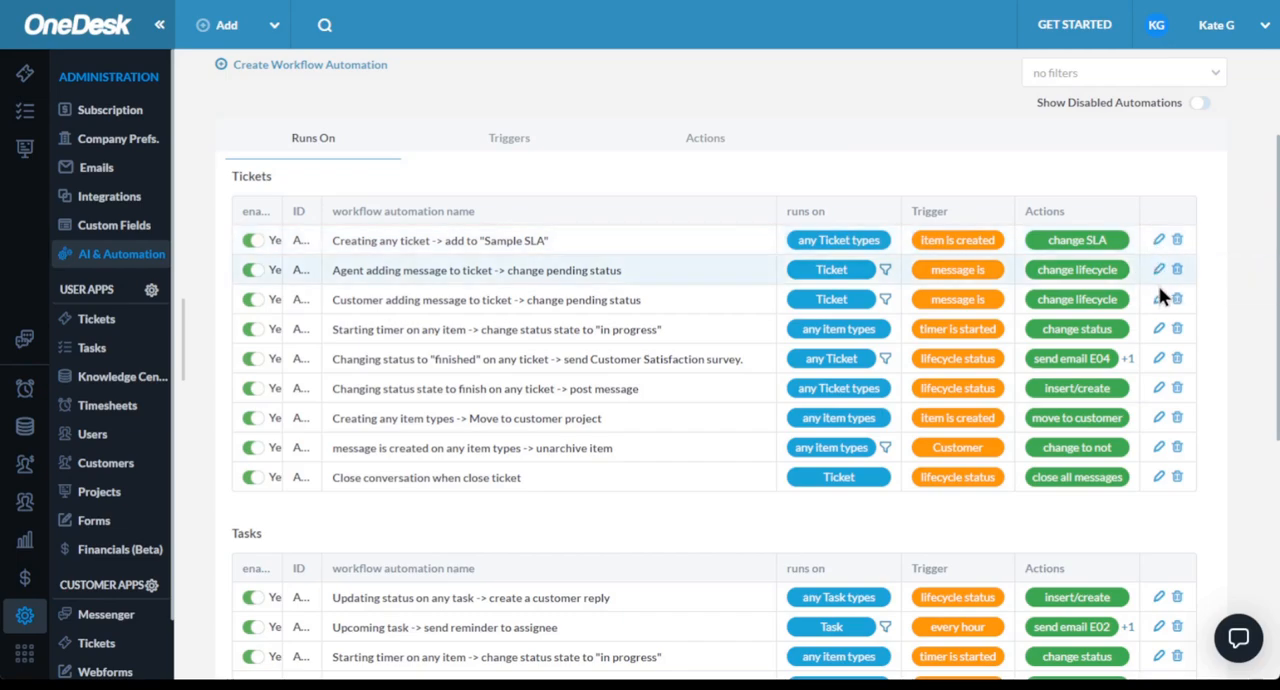
- View the setup of the ticket automation that changes the status state to "in progress" when a timer starts, and close it without saving
click(1160, 331)
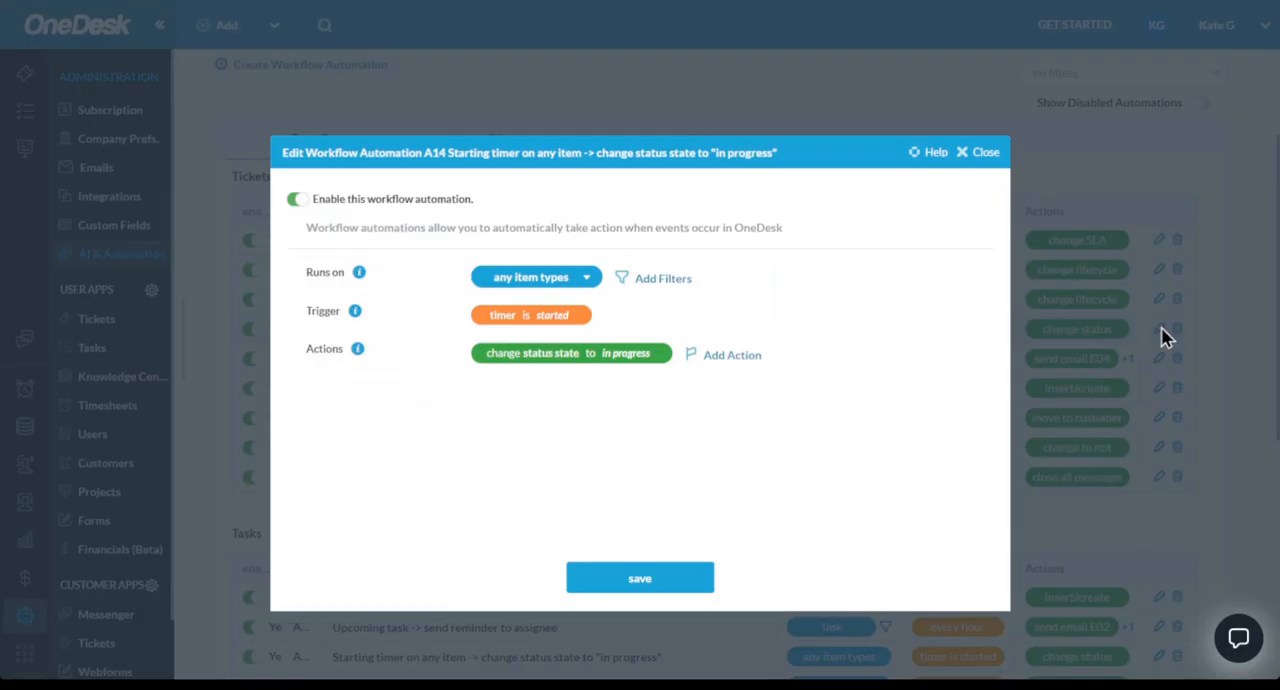
click(984, 155)
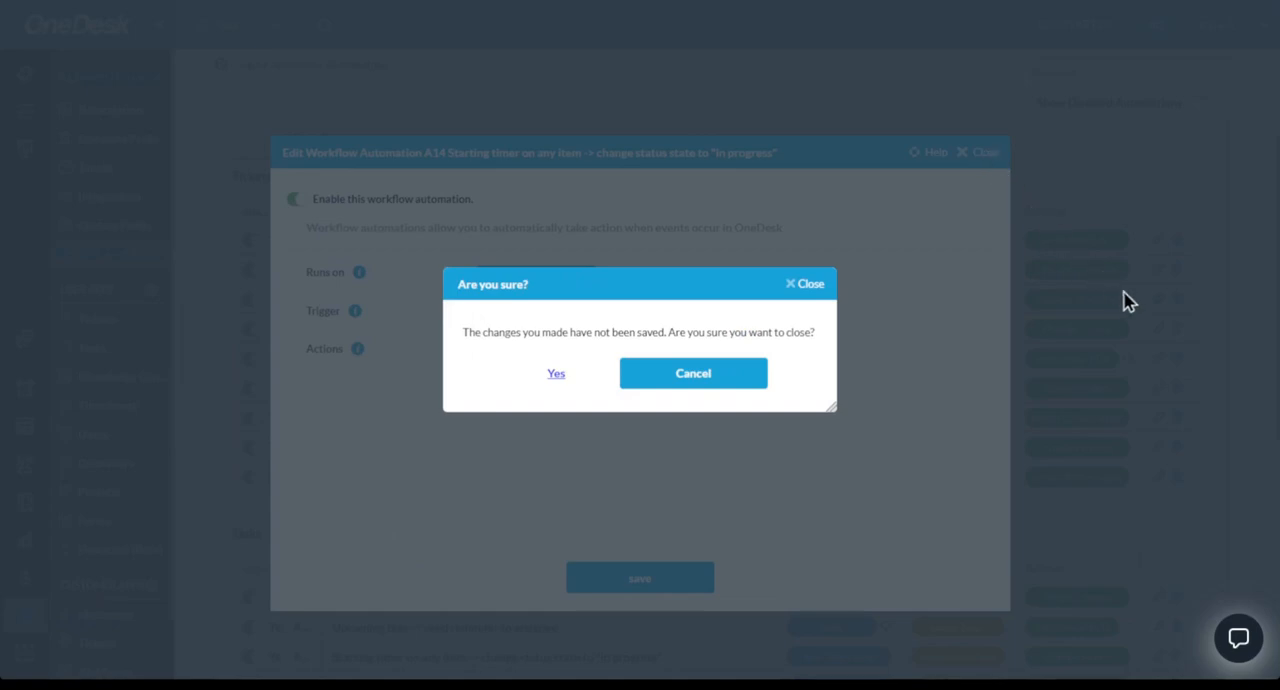
click(557, 376)
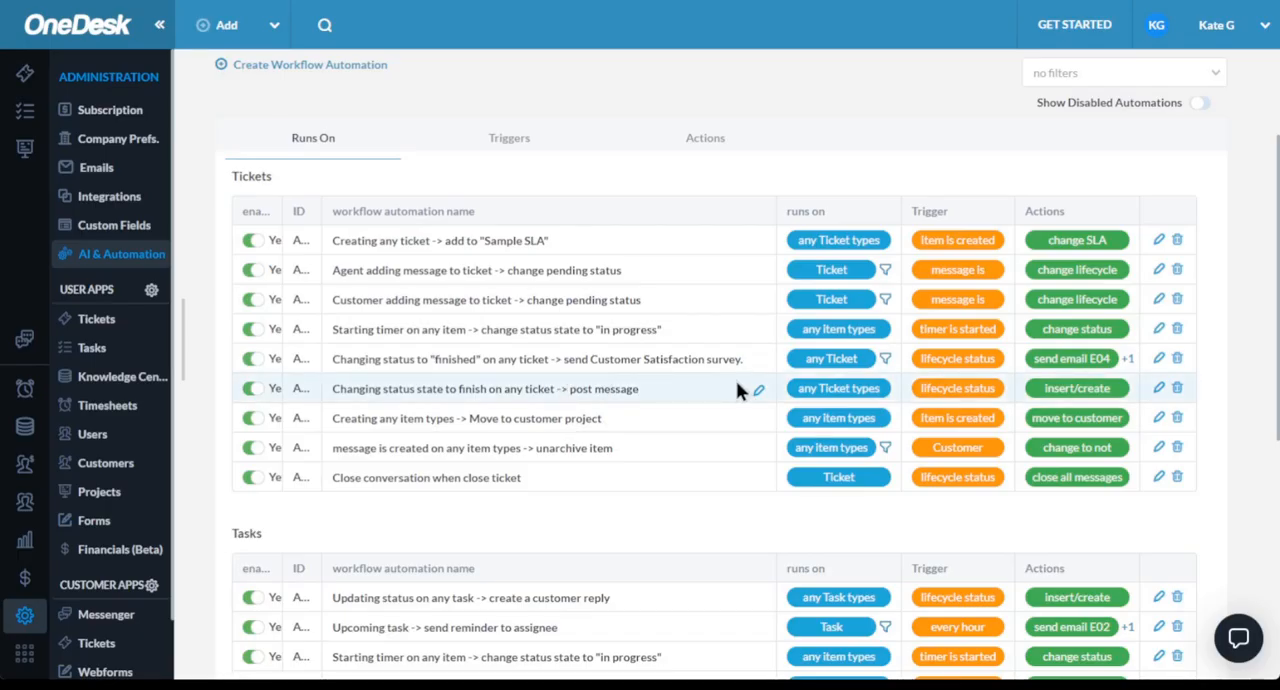
- Start a new workflow automation that runs on the Ticket type
scroll(737, 386, up, 3)
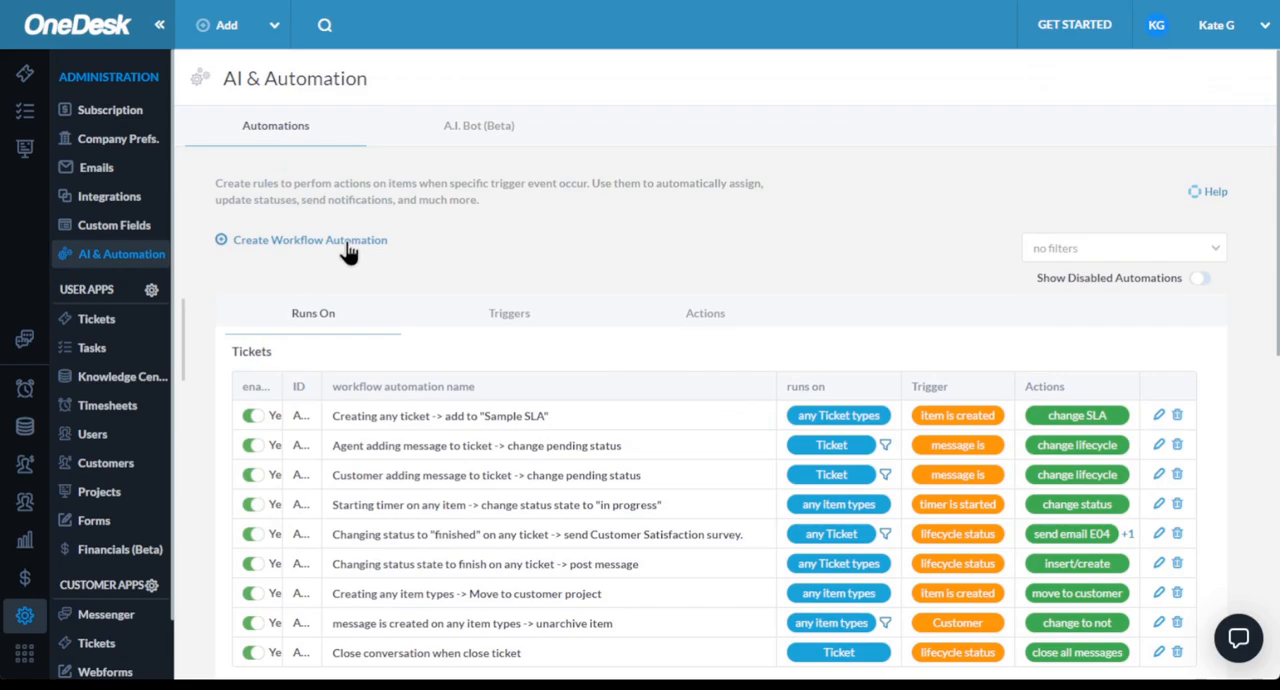
click(349, 254)
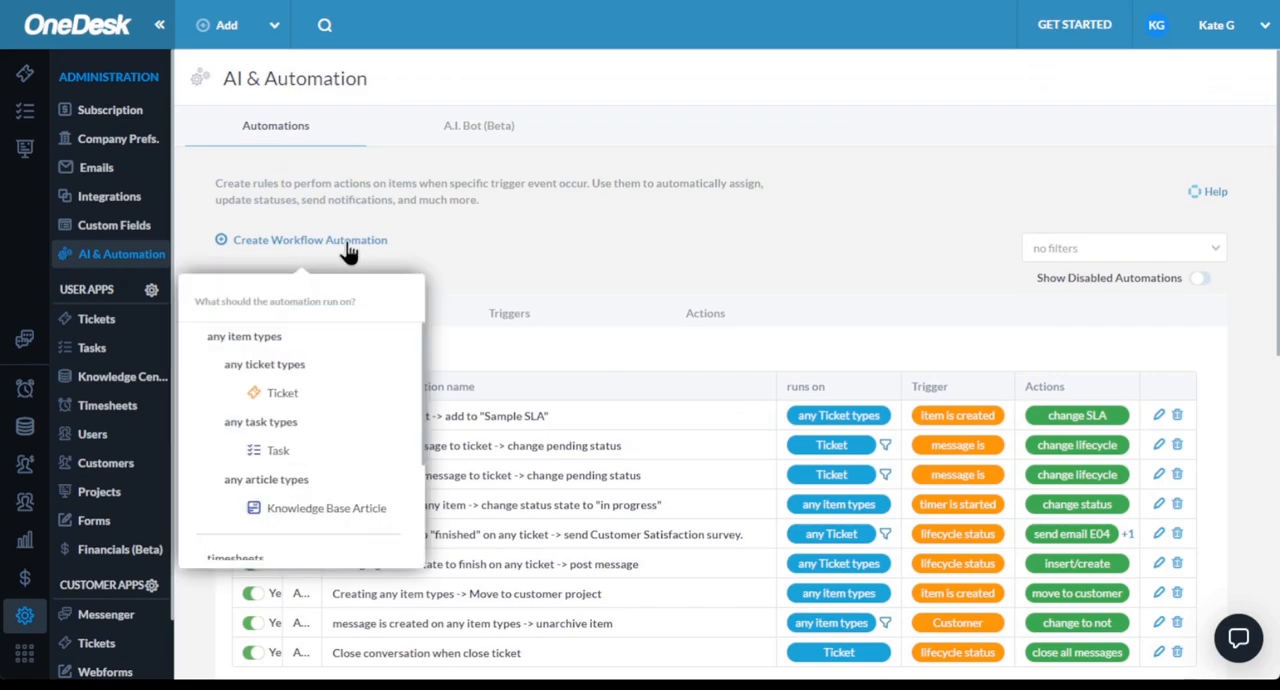
scroll(320, 405, down, 1)
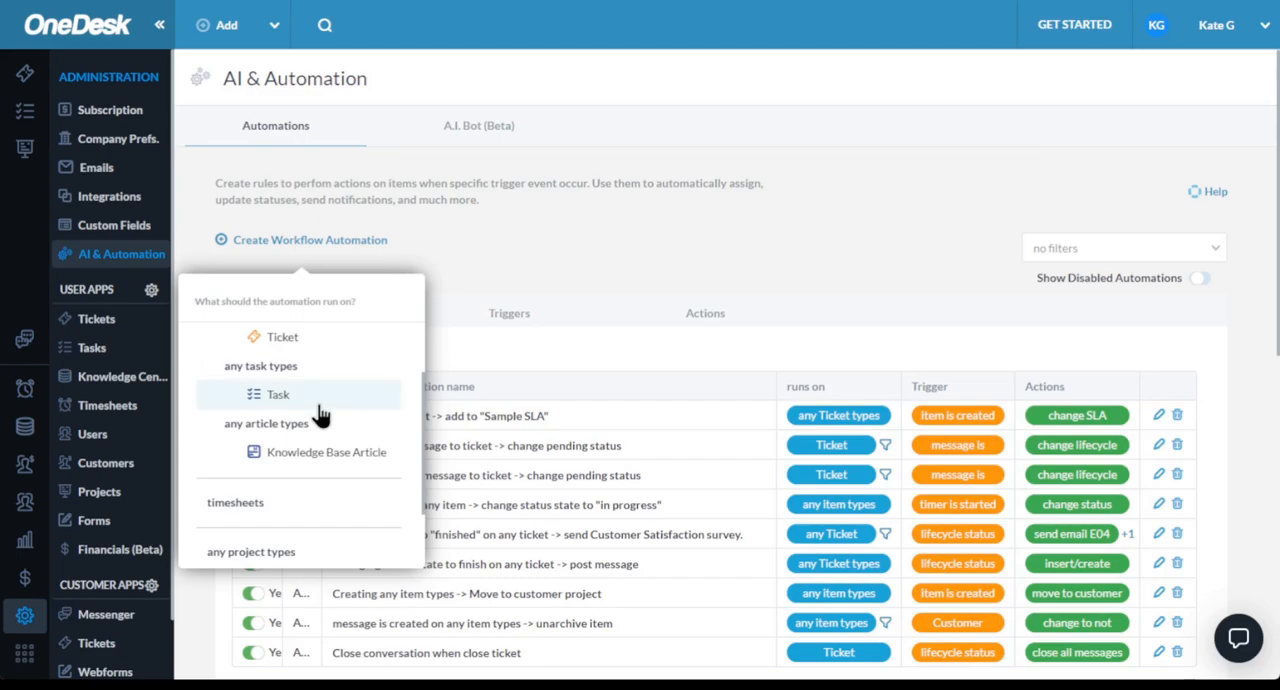
scroll(319, 425, down, 1)
scroll(319, 425, up, 2)
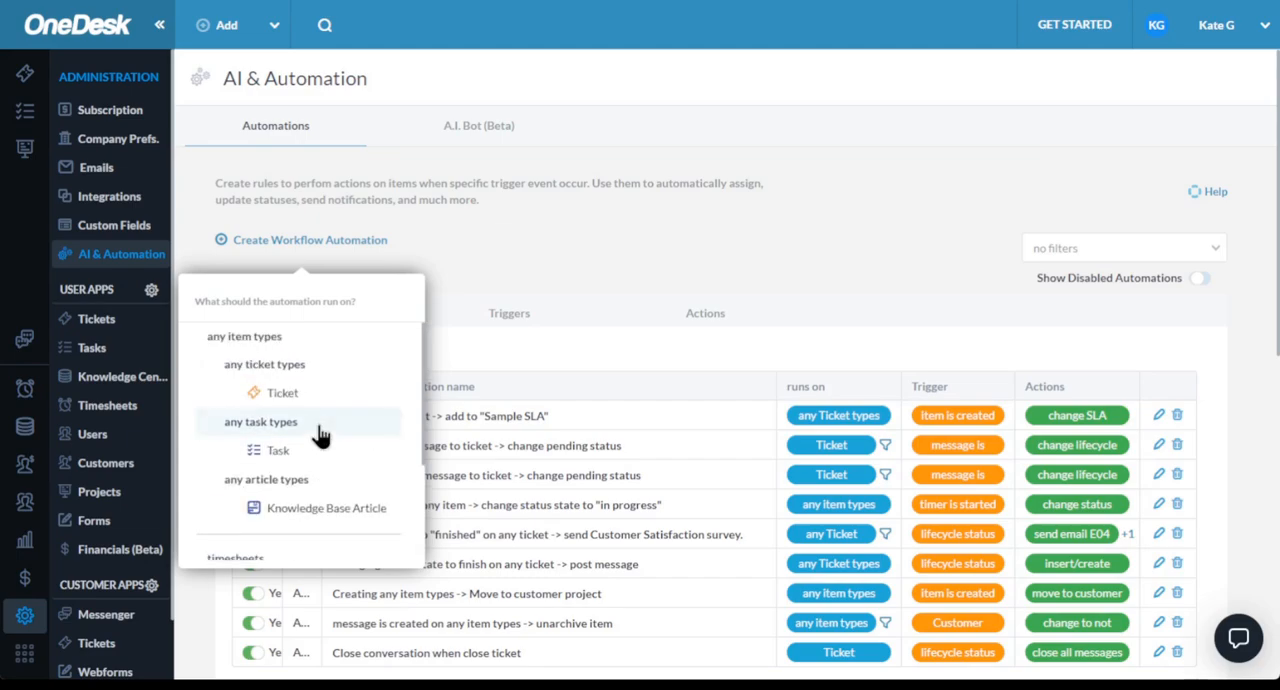
click(283, 400)
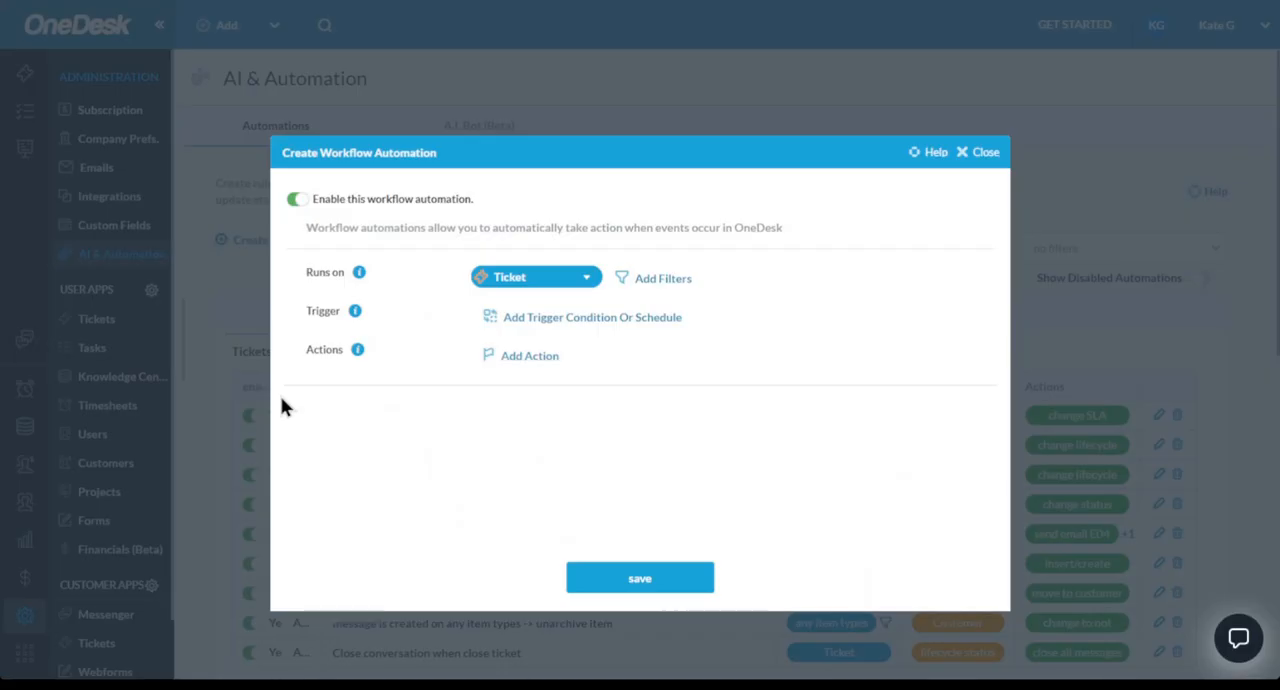
- Set the trigger condition of the new ticket automation to "item is created"
click(508, 325)
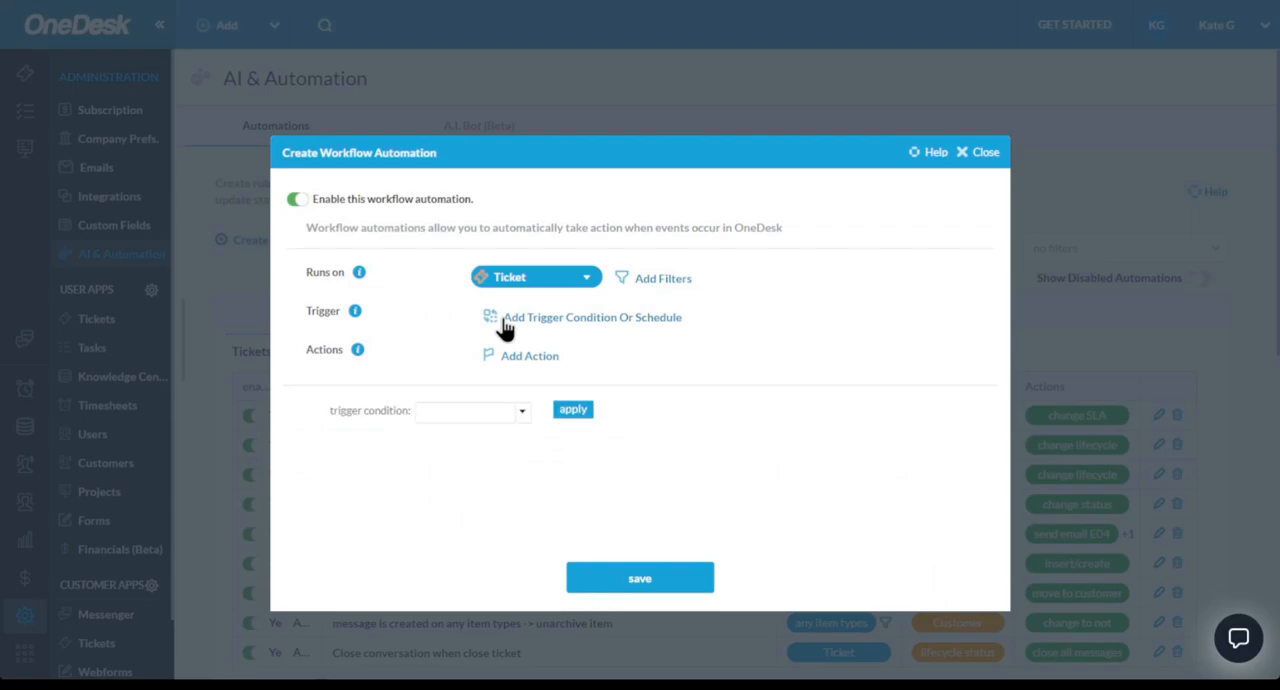
click(522, 413)
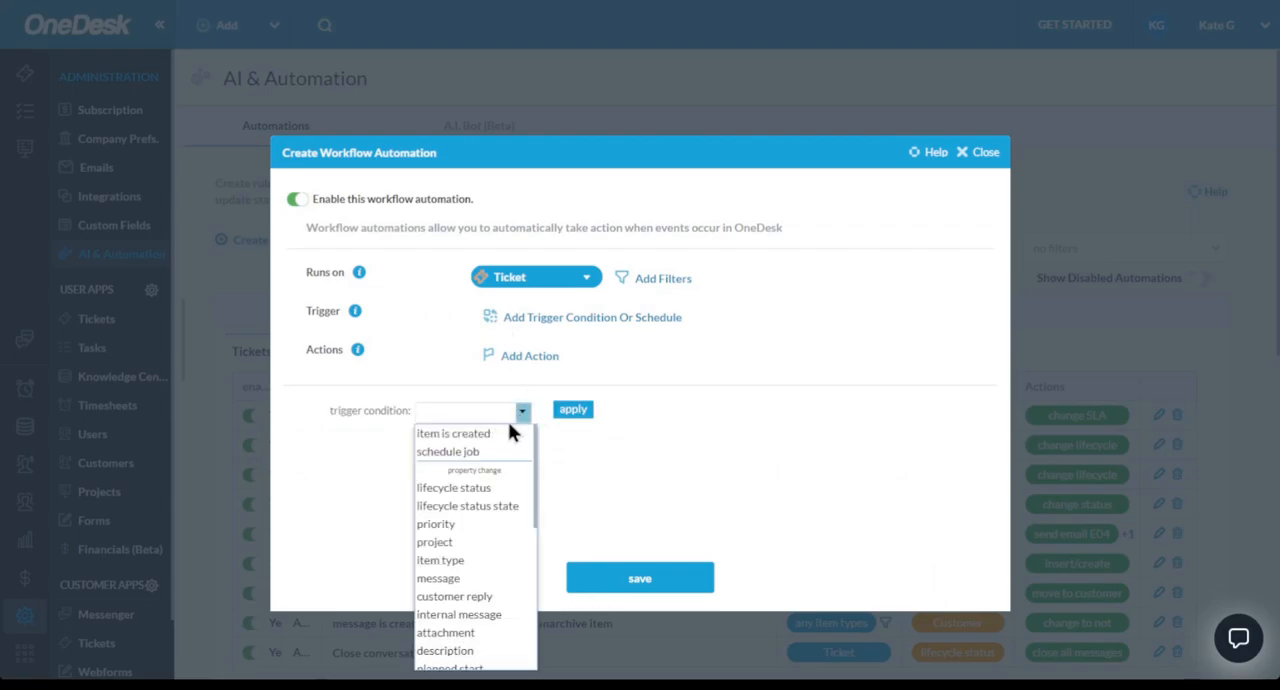
click(476, 434)
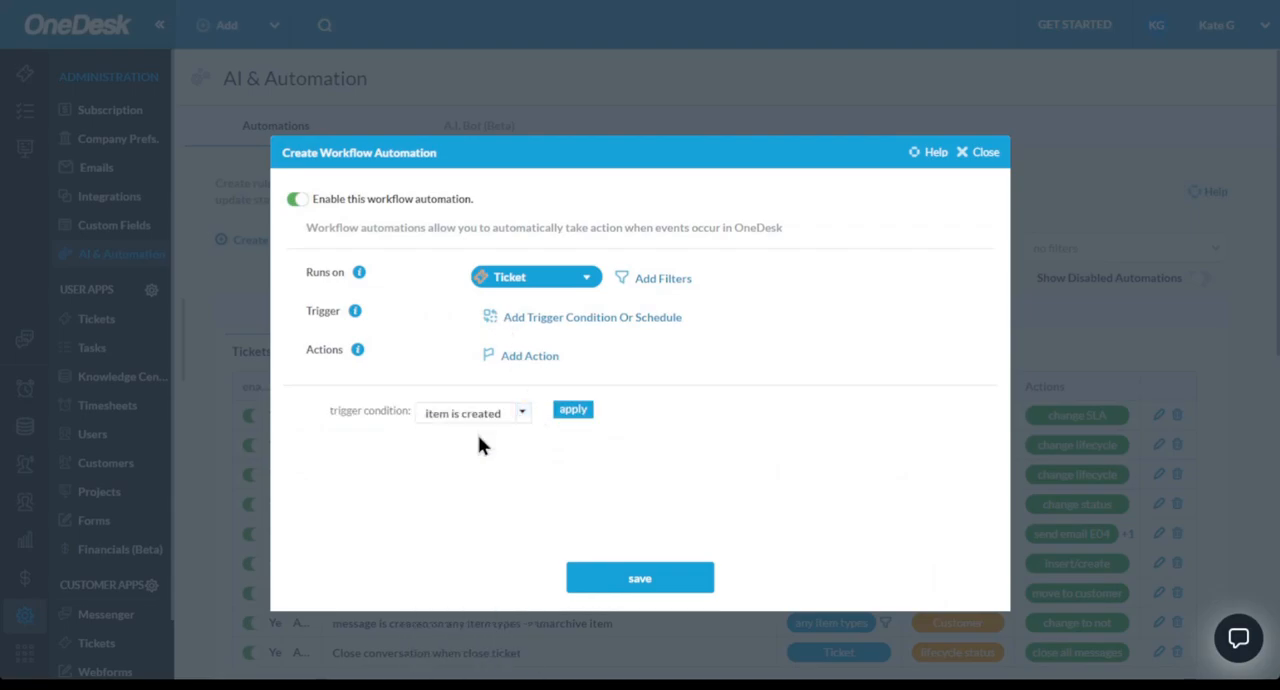
click(572, 410)
- Add an "add assignee" action to the new ticket automation, assigning the agent listed under the sample team
click(537, 360)
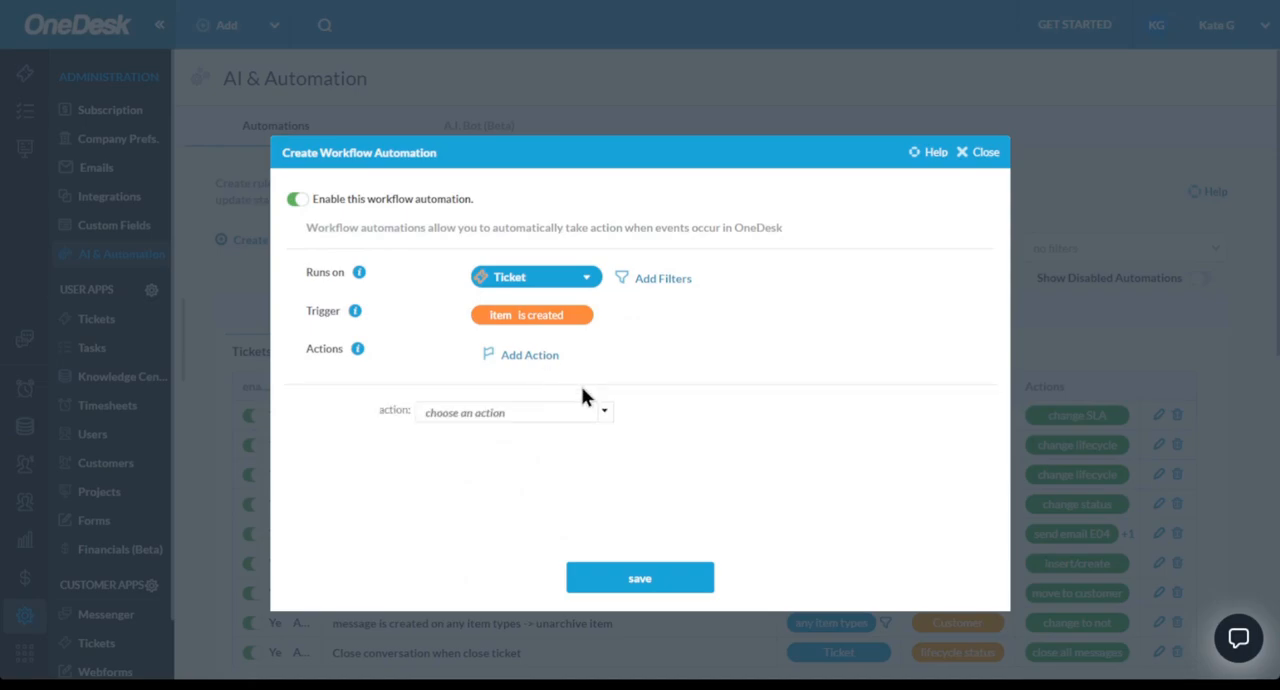
click(605, 413)
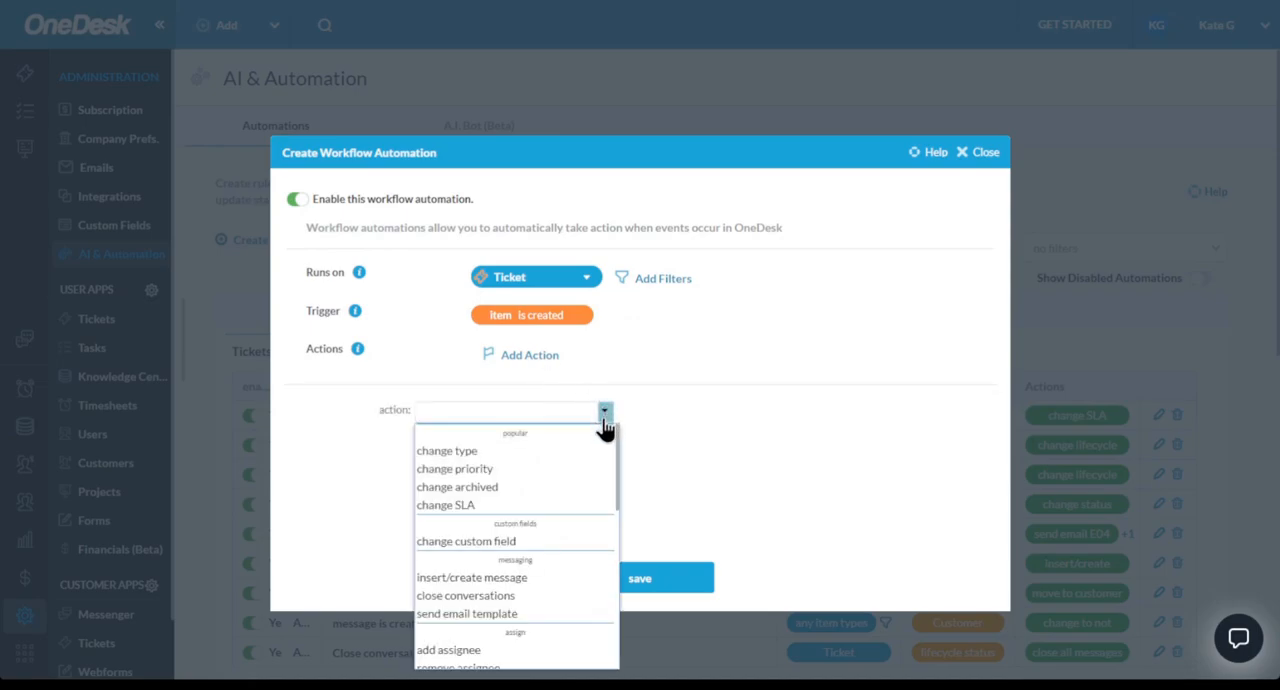
click(474, 652)
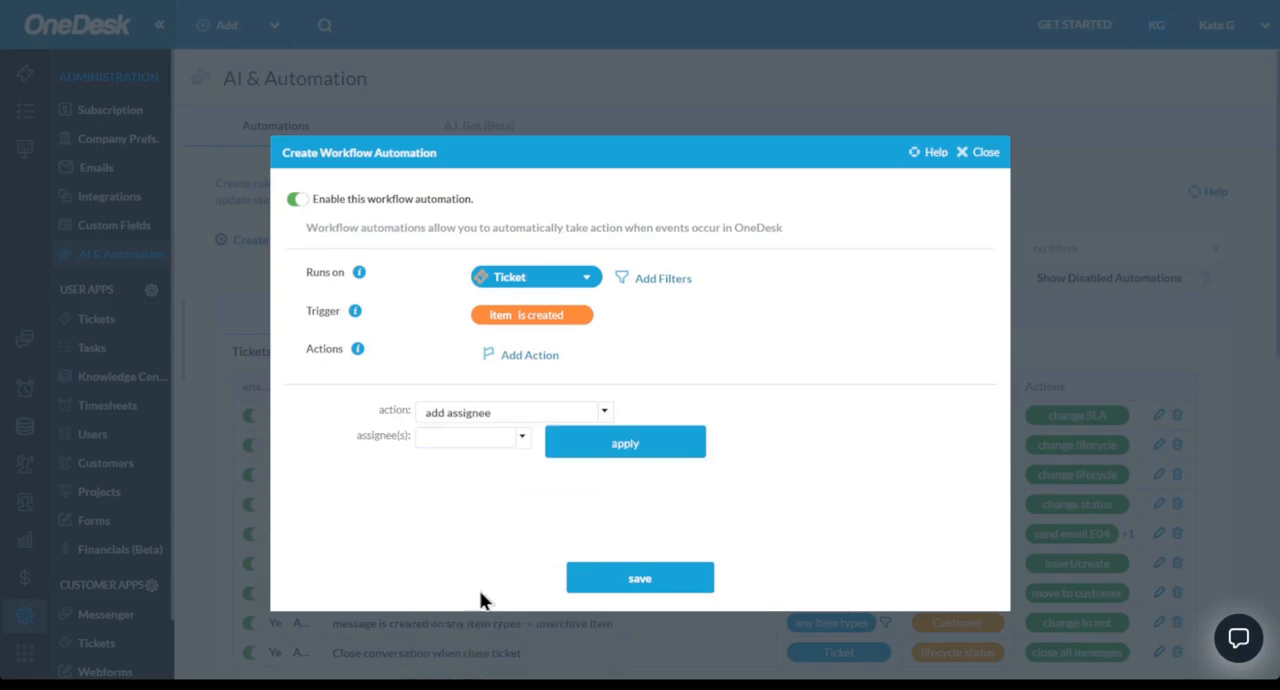
click(523, 446)
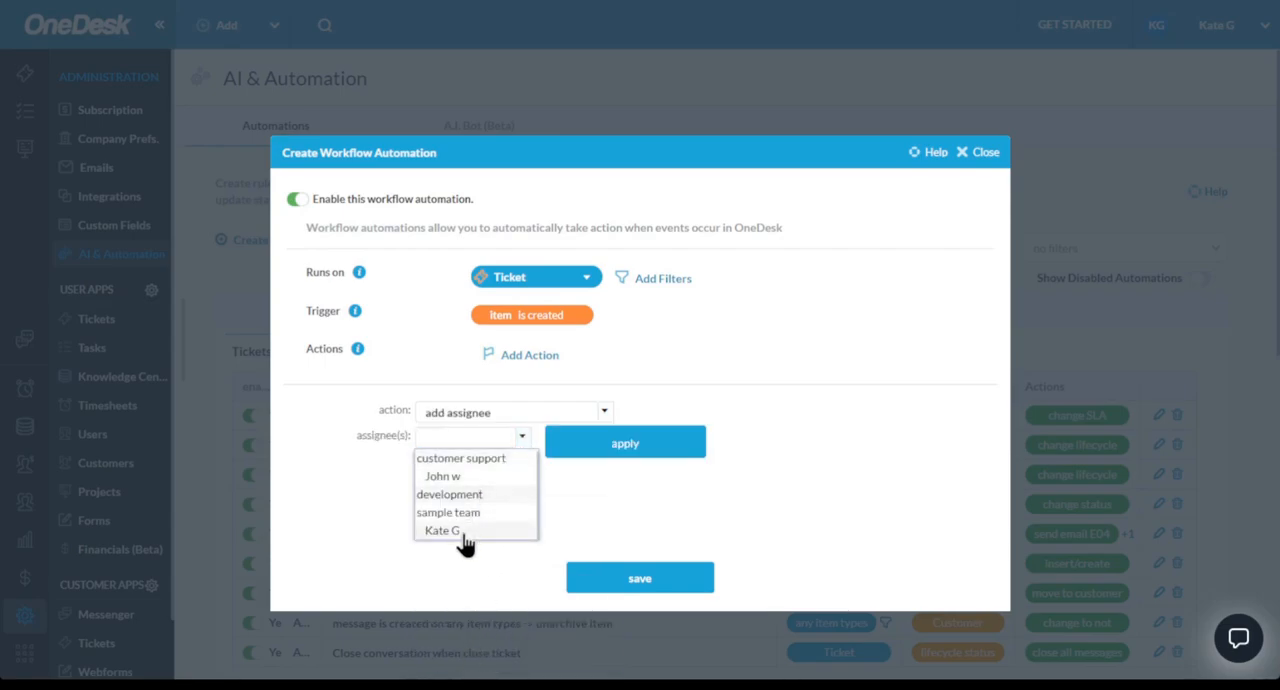
click(462, 531)
click(600, 443)
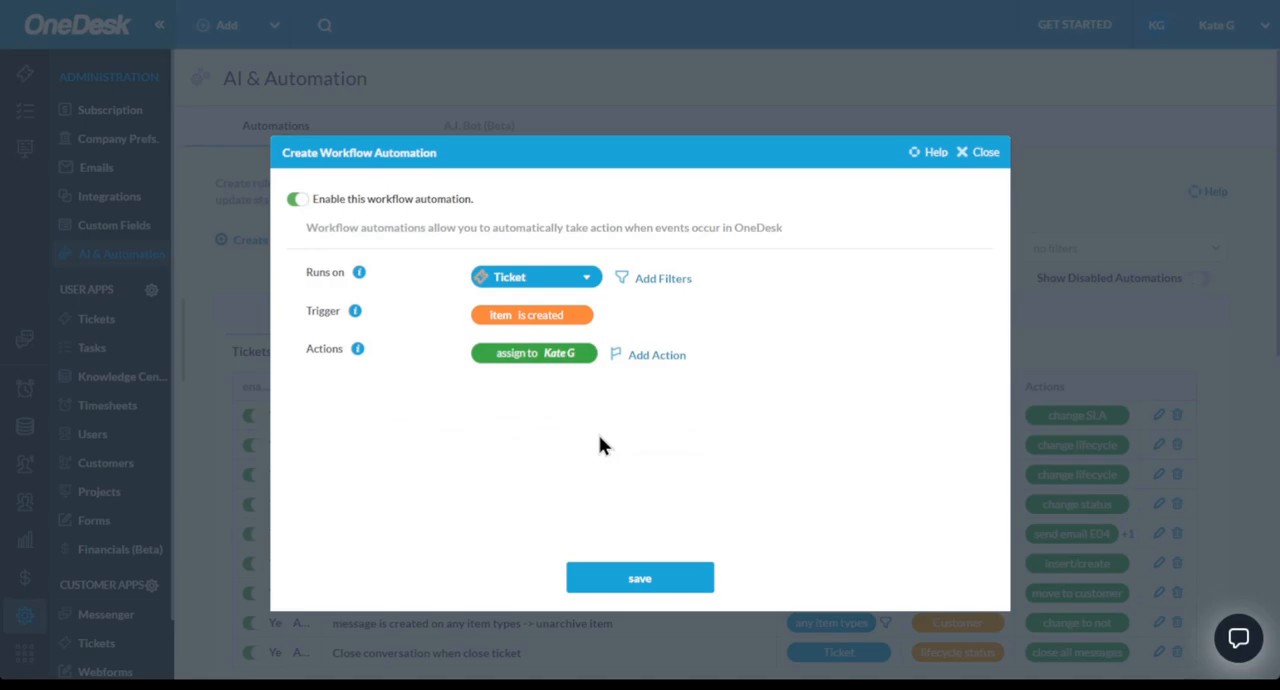
- Filter the ticket automation to items whose requester (organization) is ABC Org, and save the automation
click(664, 292)
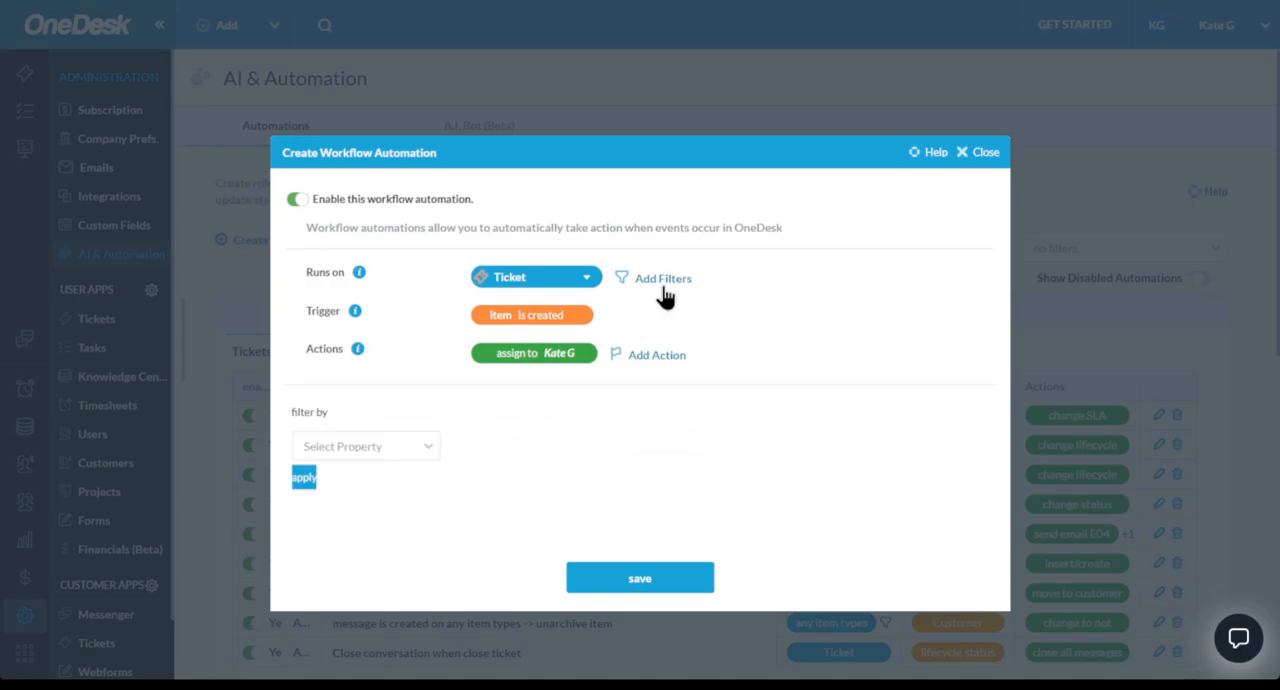
click(437, 450)
scroll(371, 330, down, 5)
scroll(371, 340, up, 2)
scroll(385, 352, up, 4)
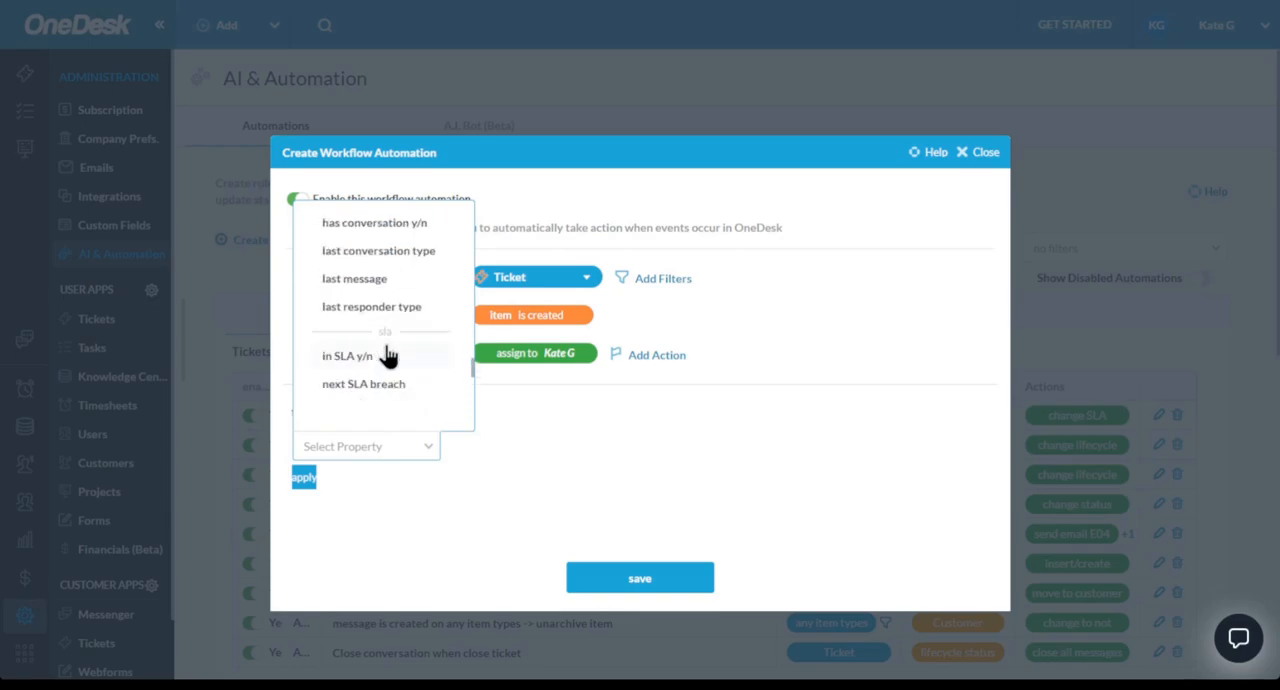
scroll(387, 357, up, 2)
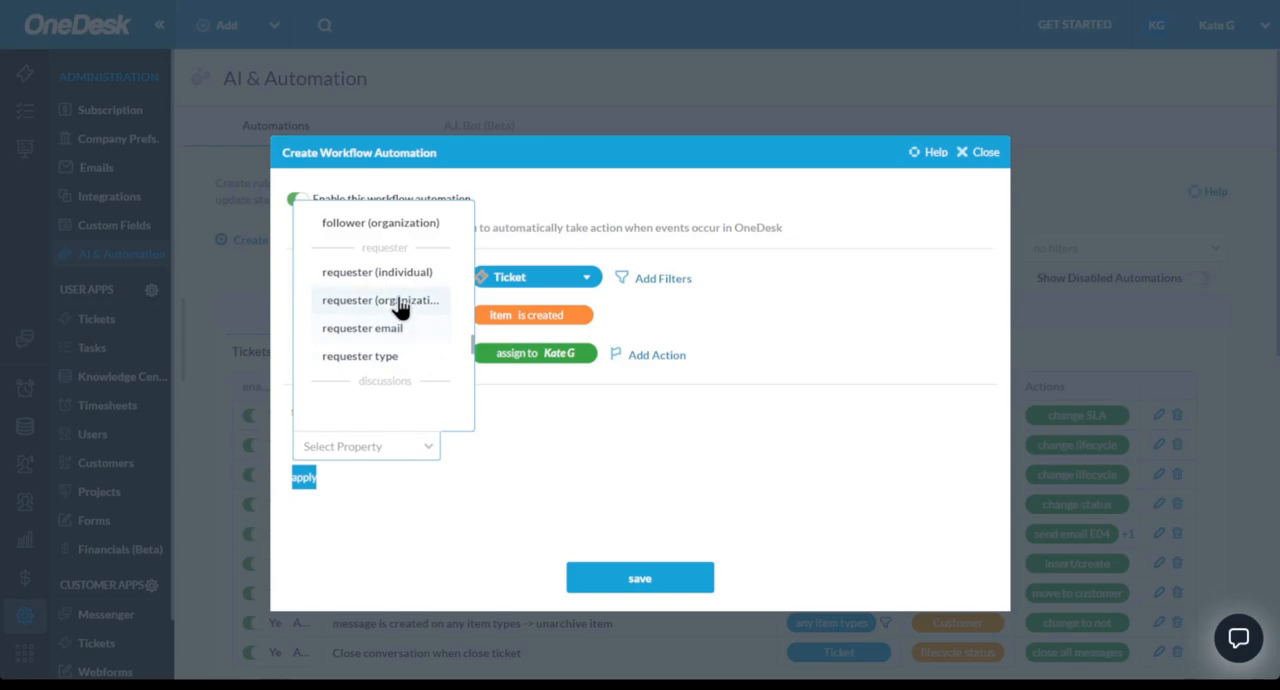
click(401, 301)
click(371, 521)
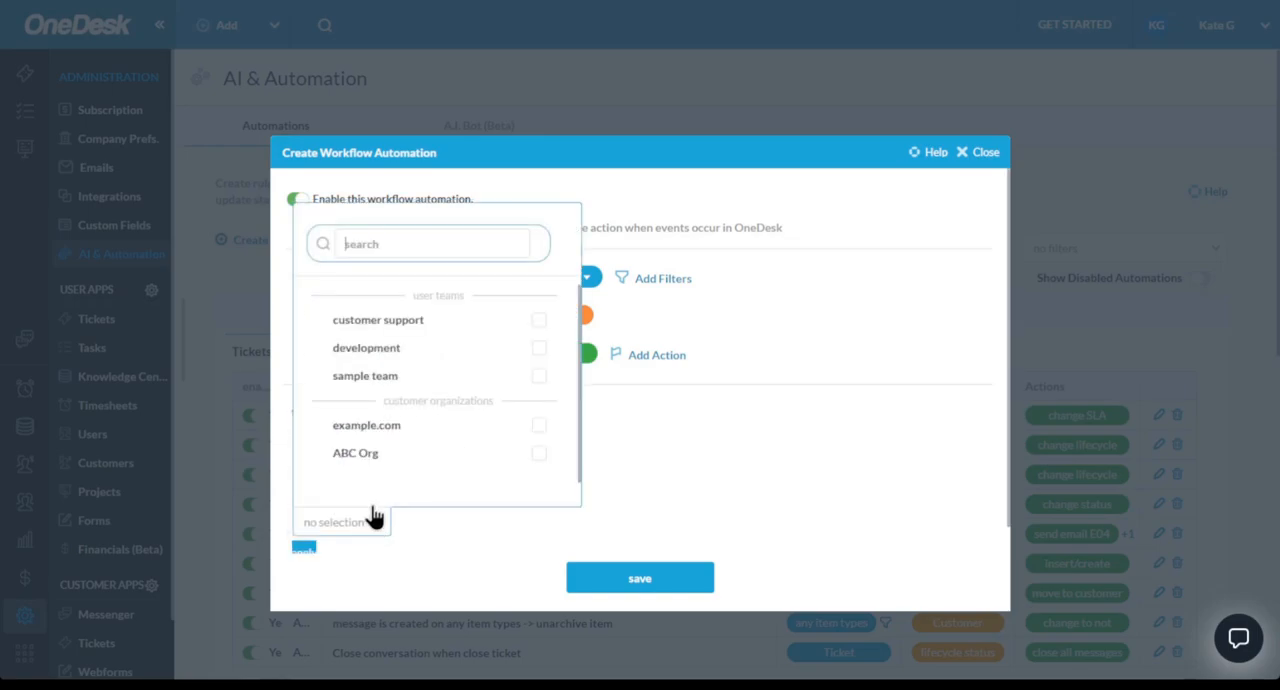
click(388, 463)
click(433, 549)
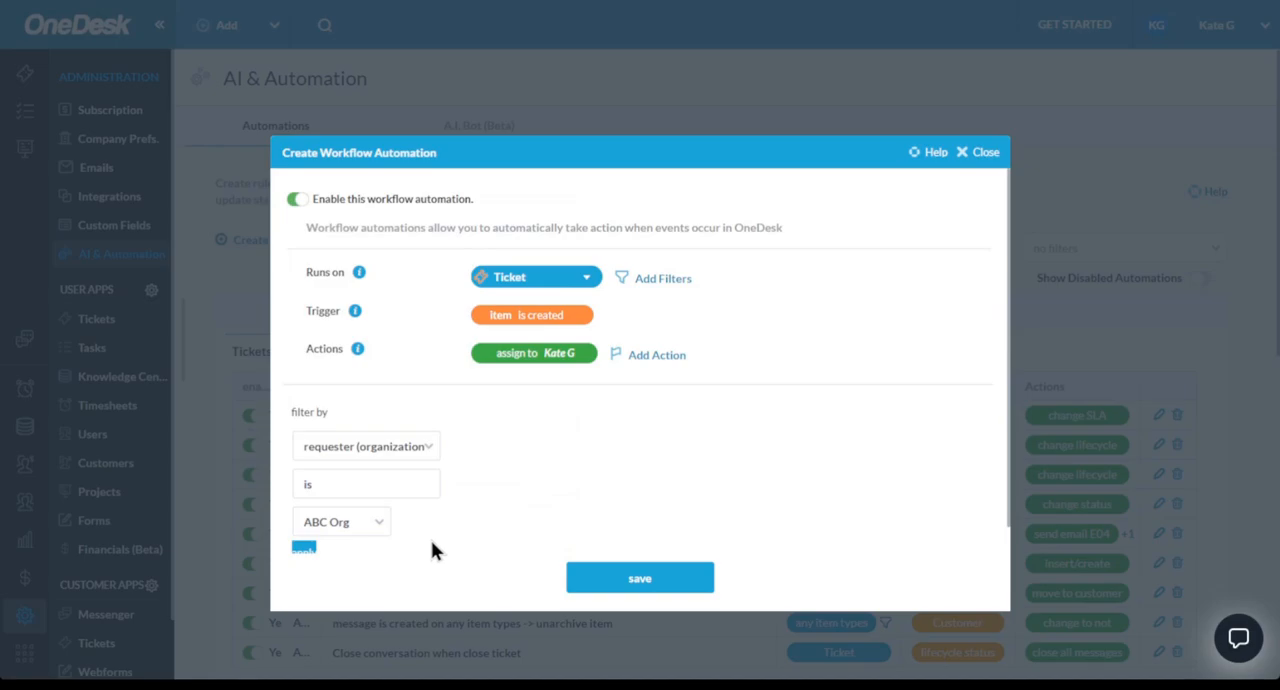
click(305, 549)
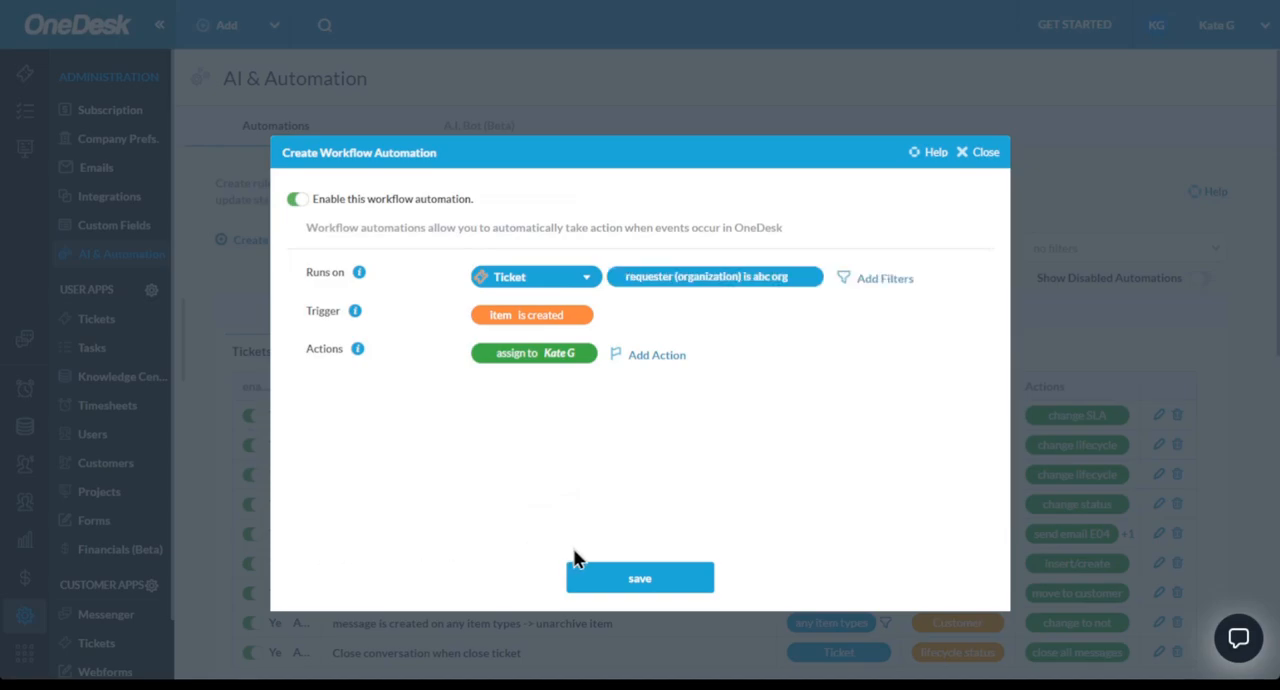
click(612, 580)
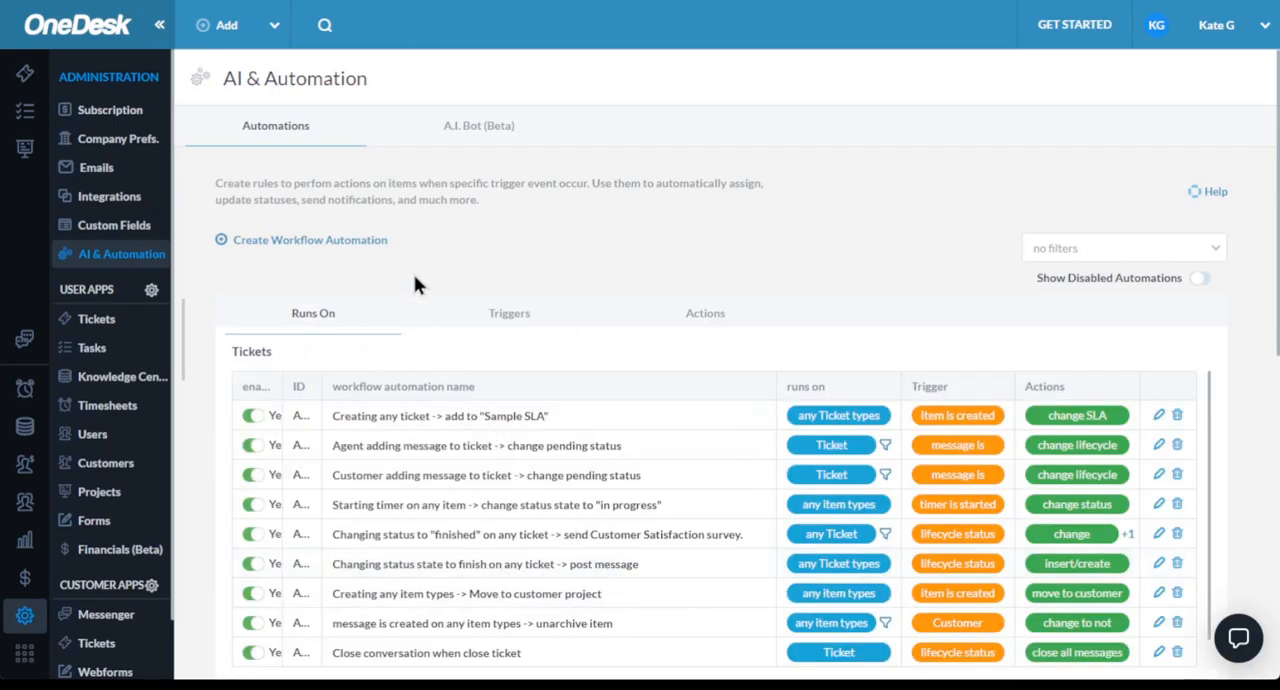
- Open the A.I. Bot settings and look over the bot name, first responder, response options and Simple Bot answers
click(458, 141)
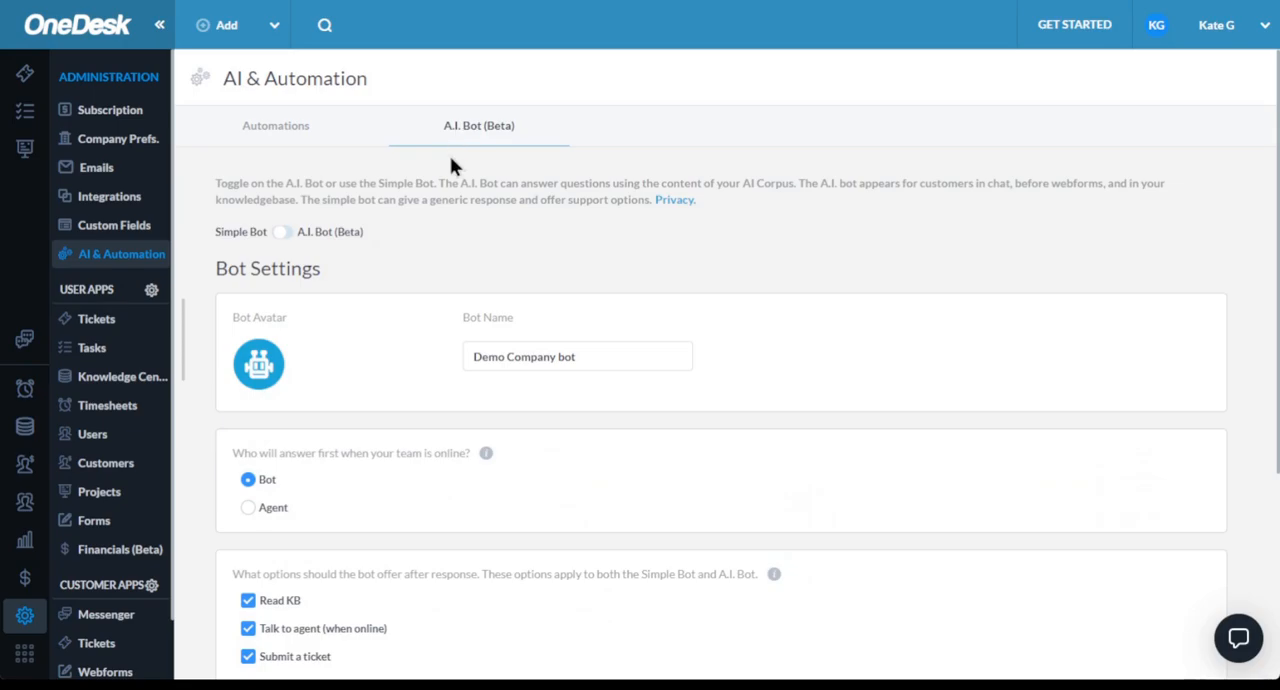
scroll(305, 310, down, 5)
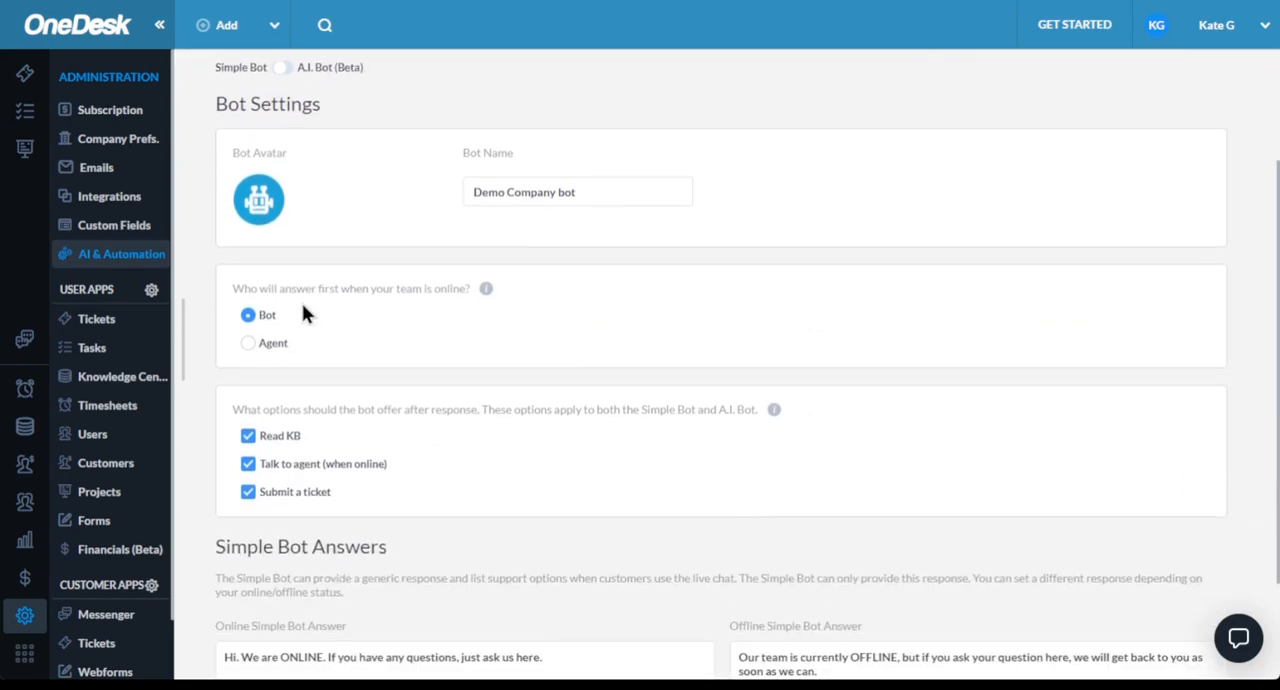
scroll(302, 314, down, 1)
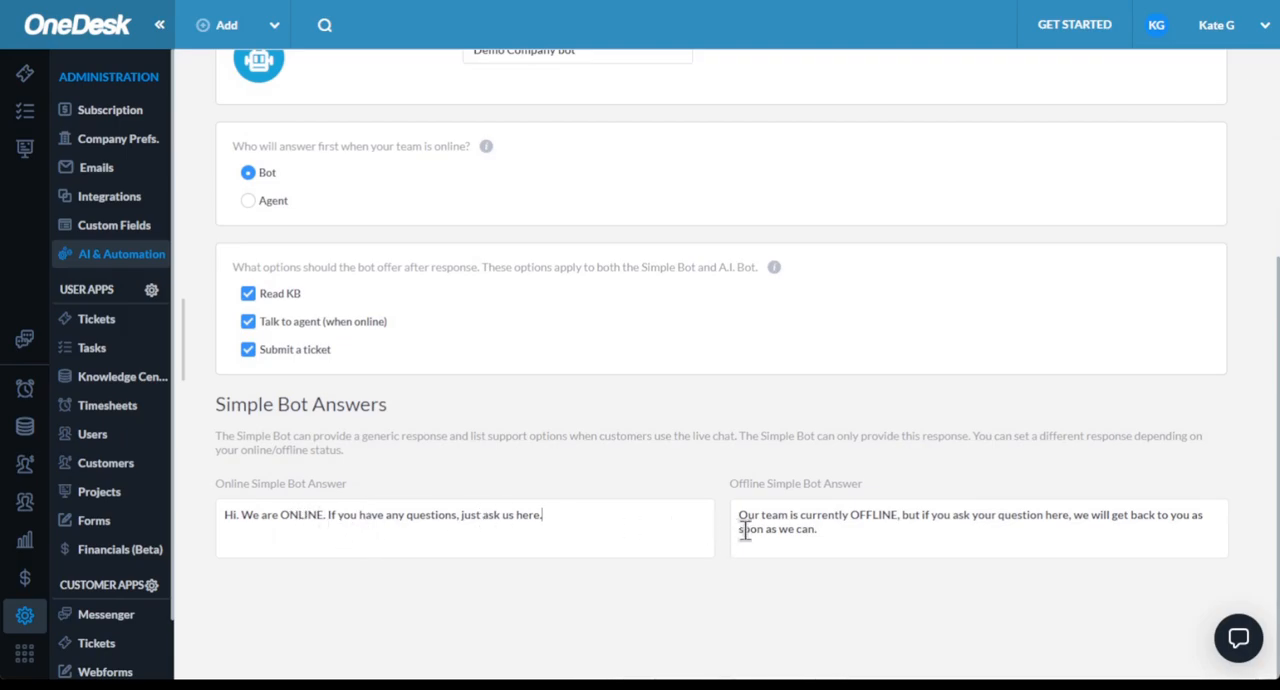
click(549, 511)
scroll(528, 414, up, 3)
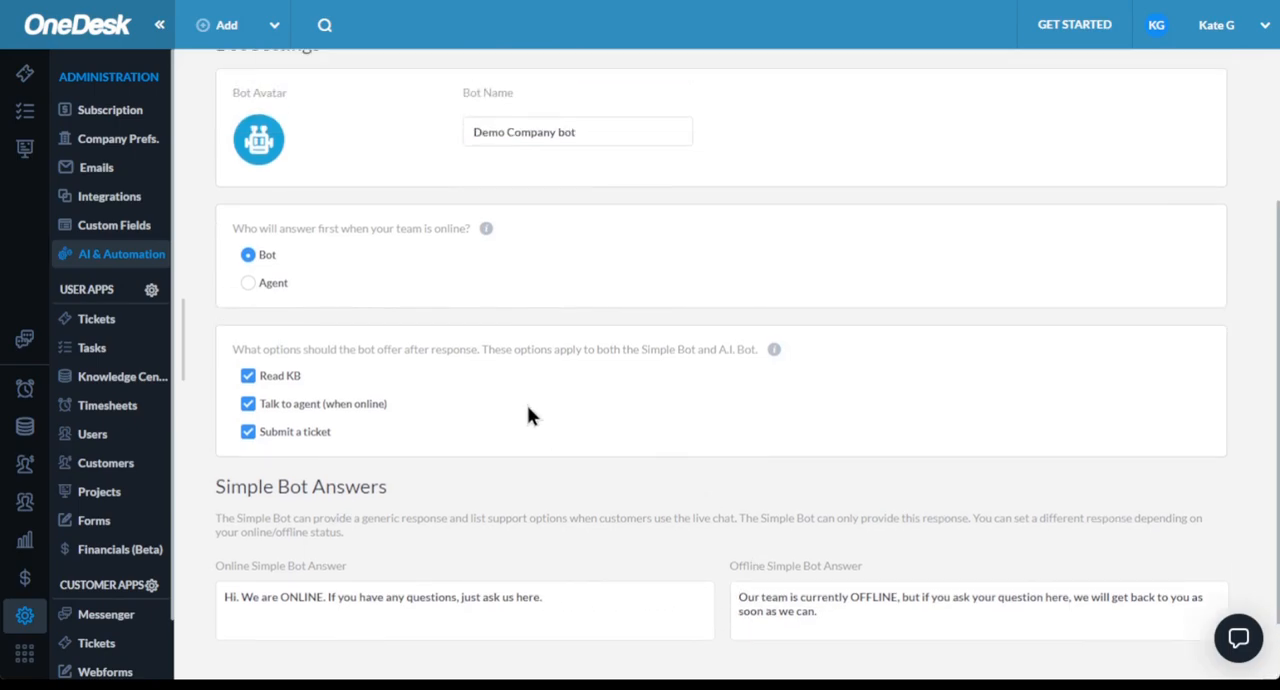
click(545, 216)
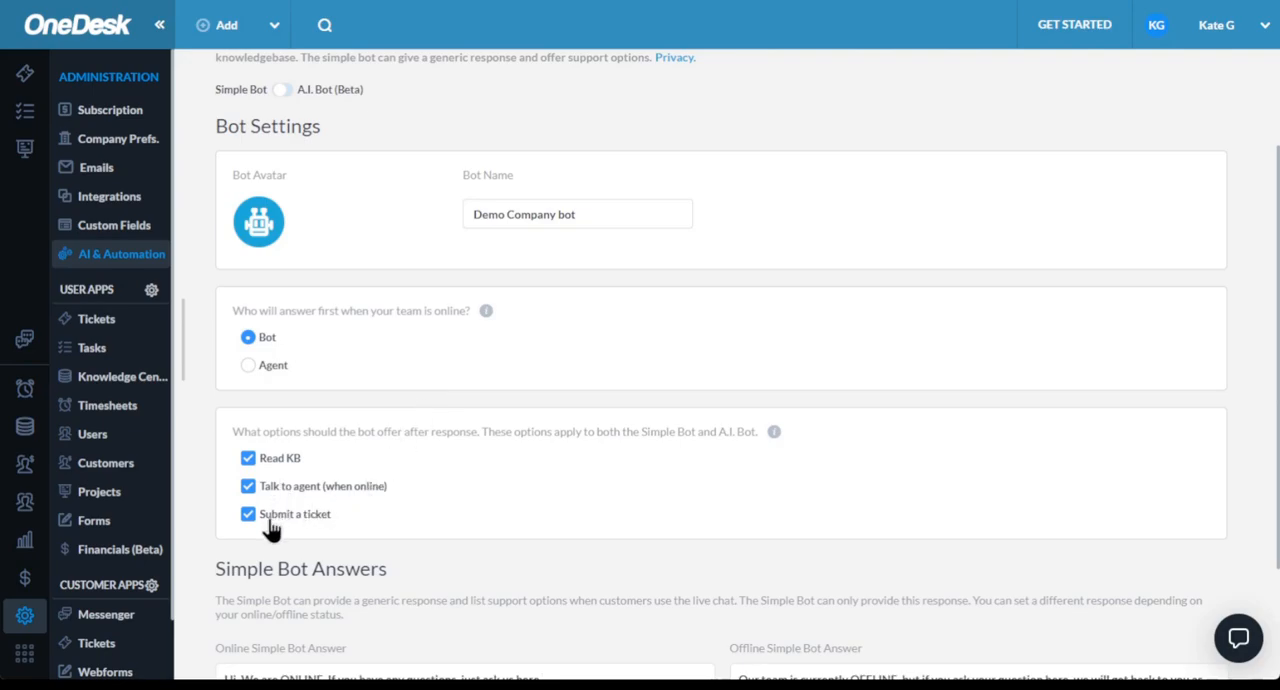
scroll(361, 416, up, 3)
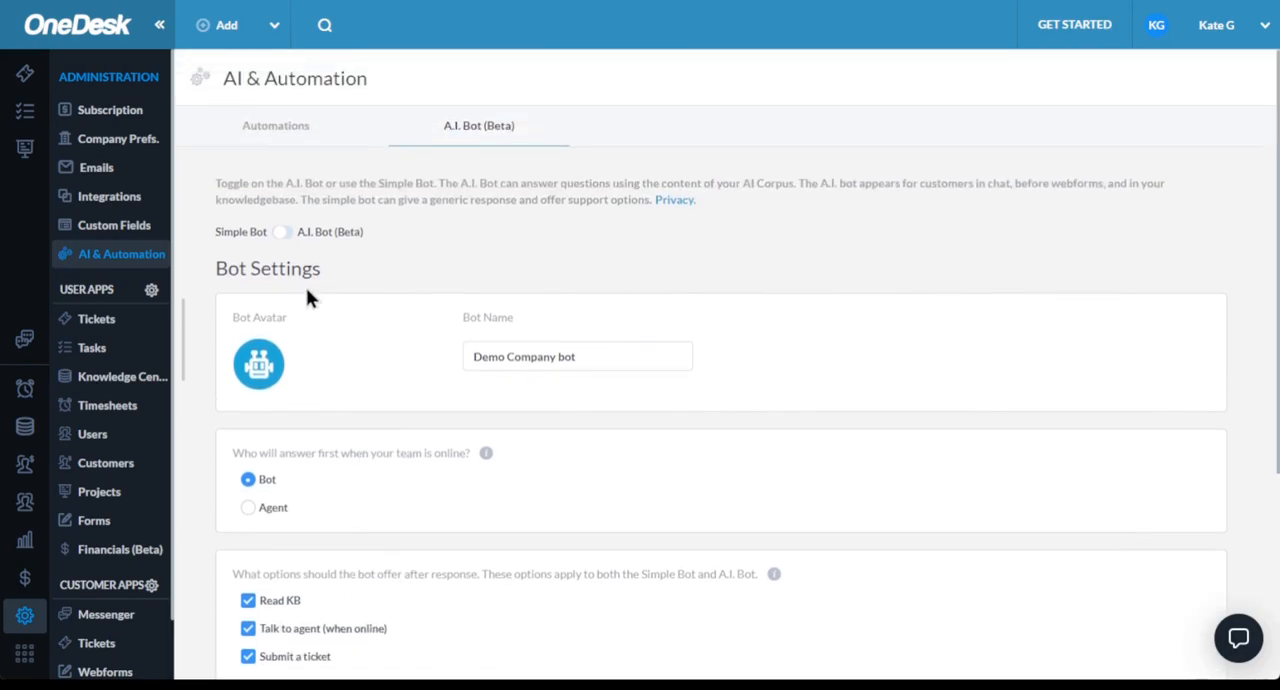
- Switch from the Simple Bot to the A.I. Bot and look over its AI Corpus sources and extra settings
click(280, 233)
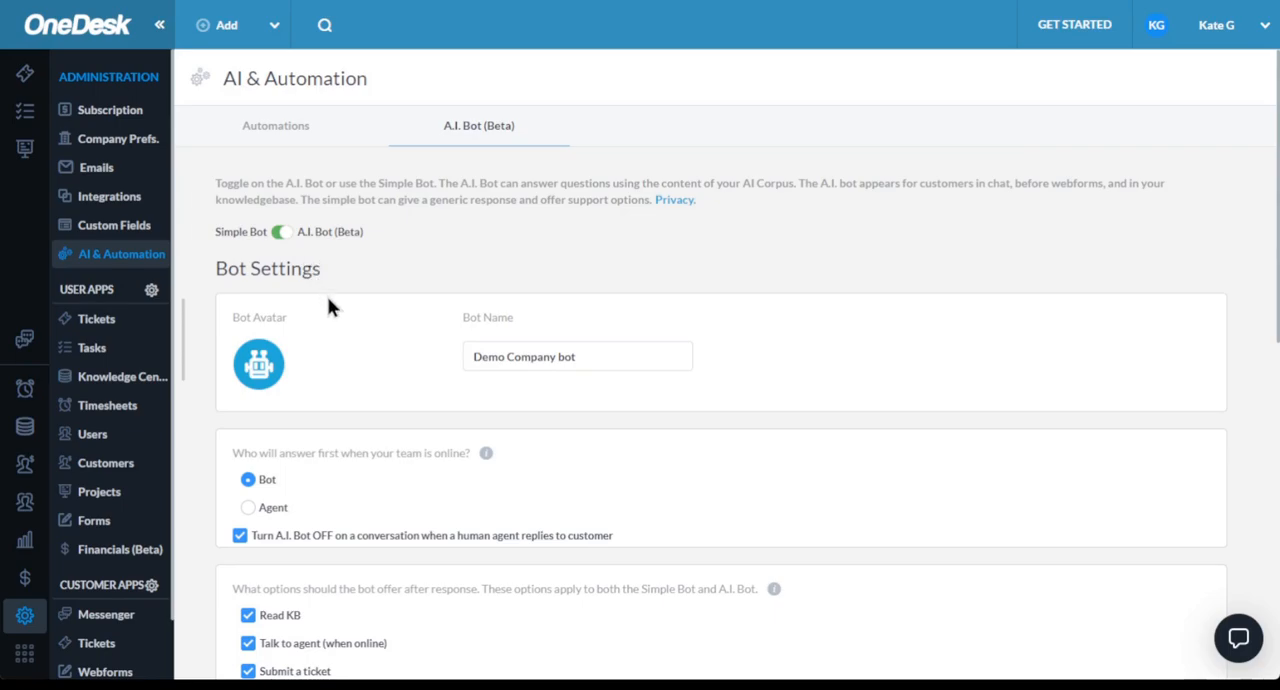
scroll(389, 295, down, 5)
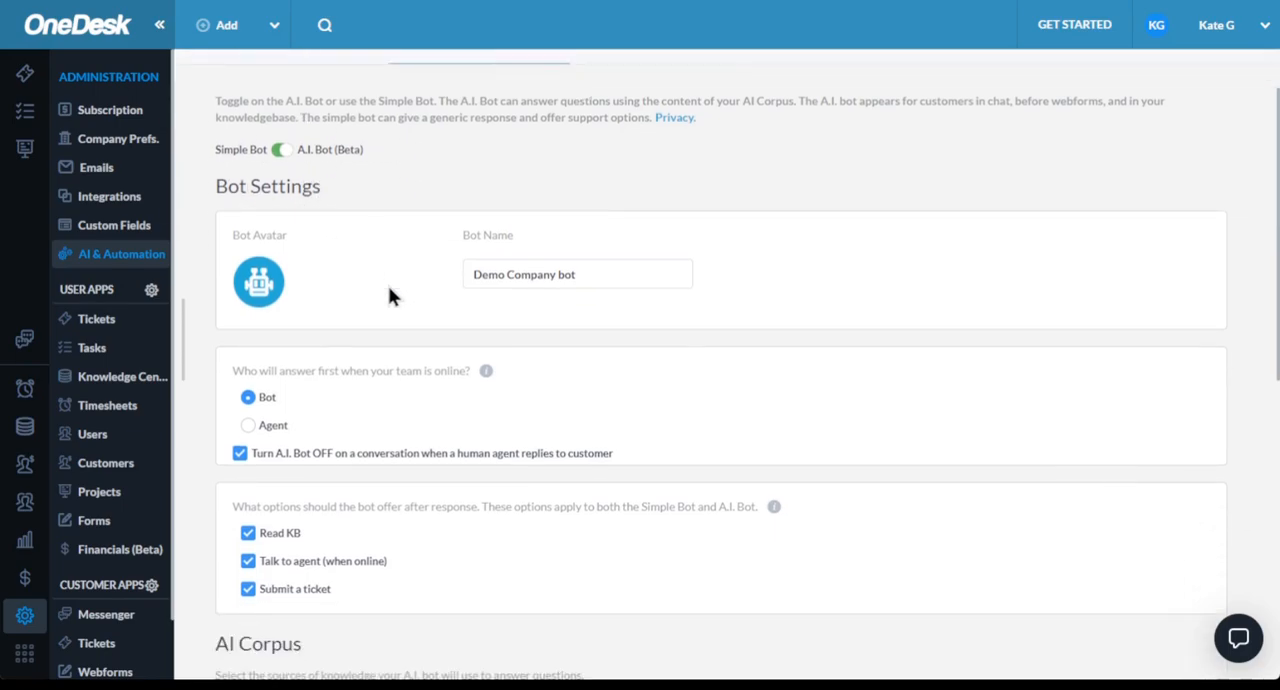
scroll(389, 314, down, 3)
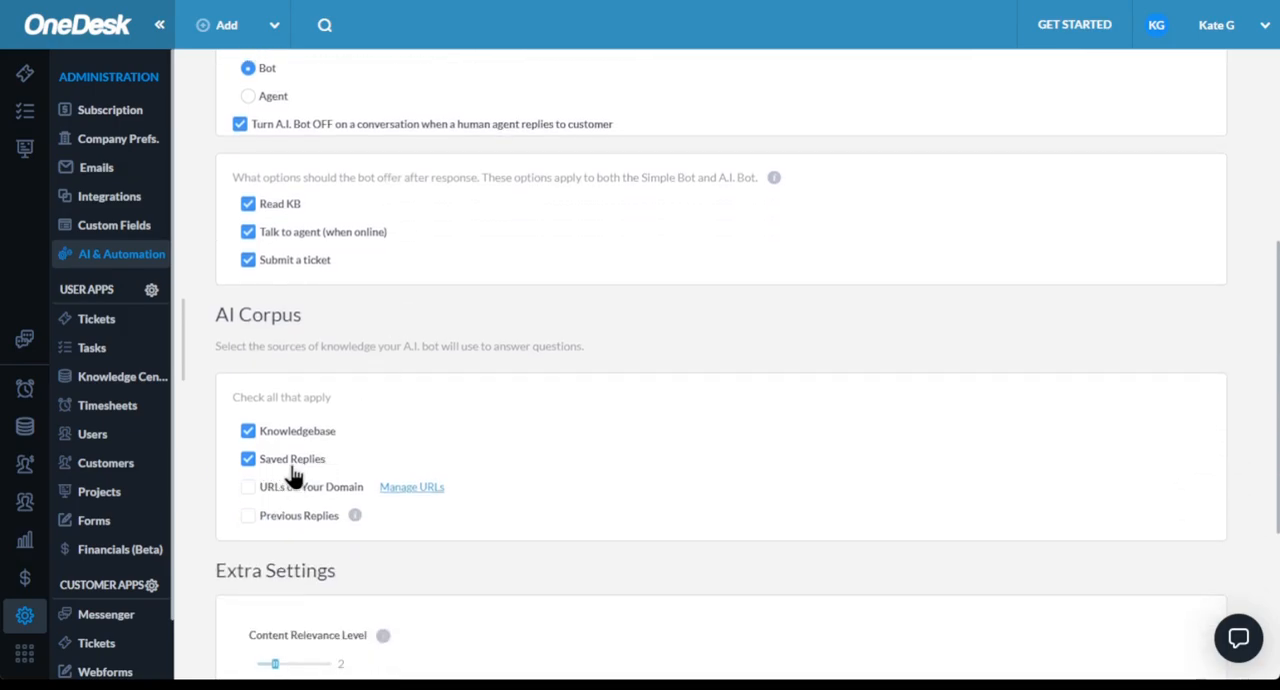
scroll(309, 490, down, 2)
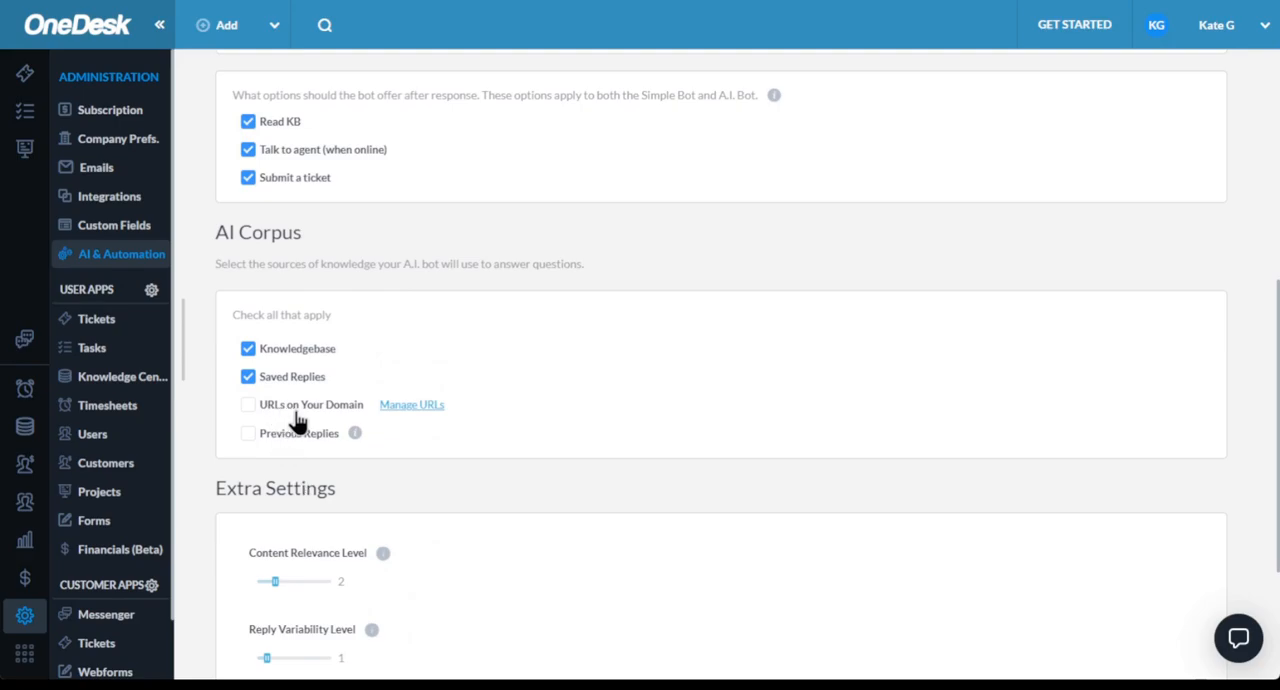
scroll(278, 452, down, 3)
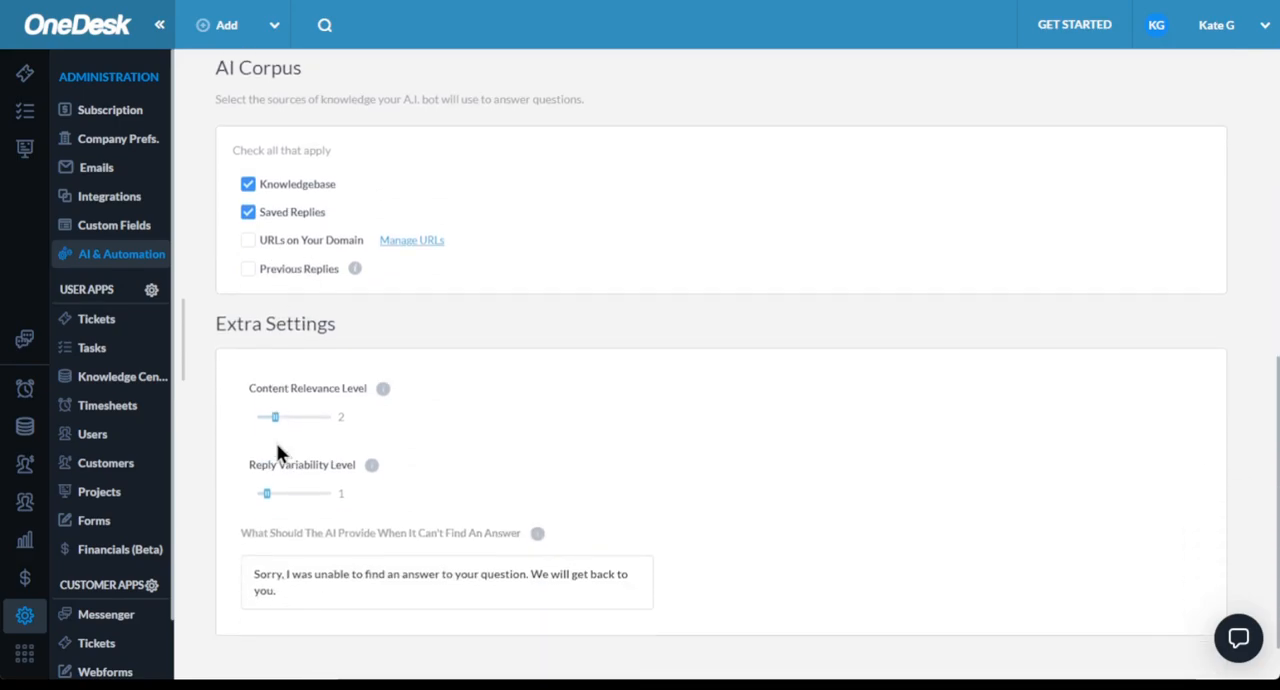
scroll(280, 452, down, 1)
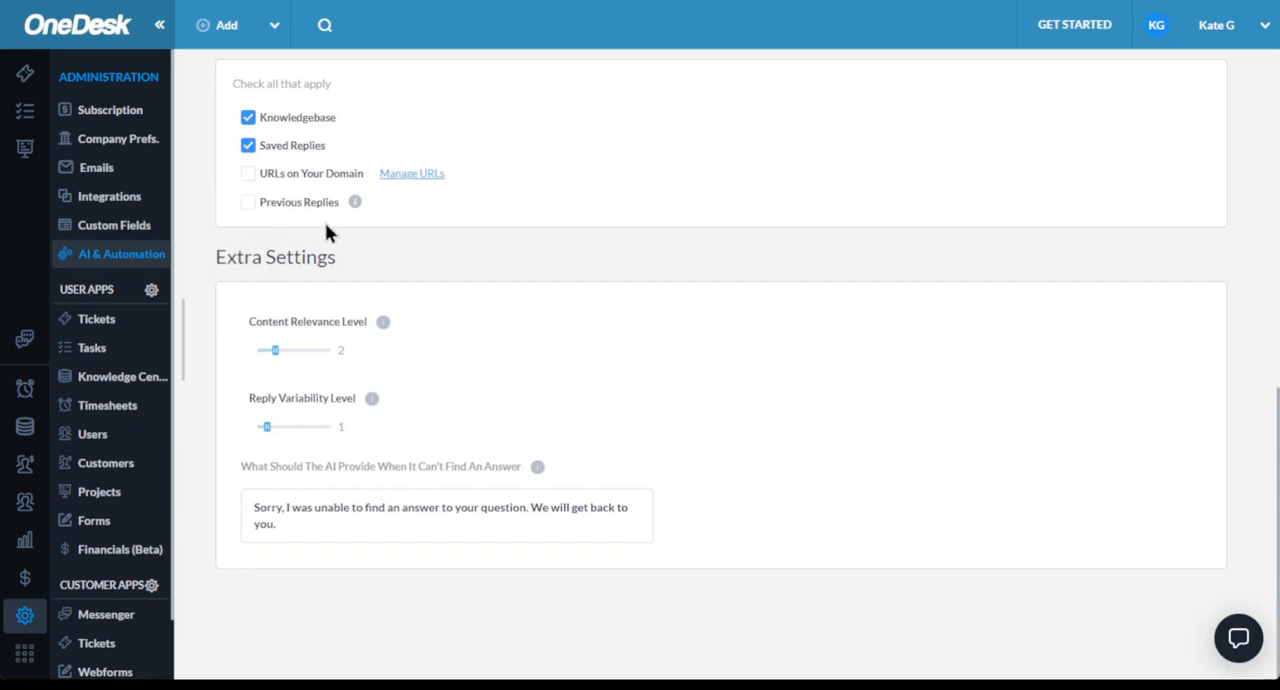
mouse_move(277, 362)
scroll(357, 420, up, 3)
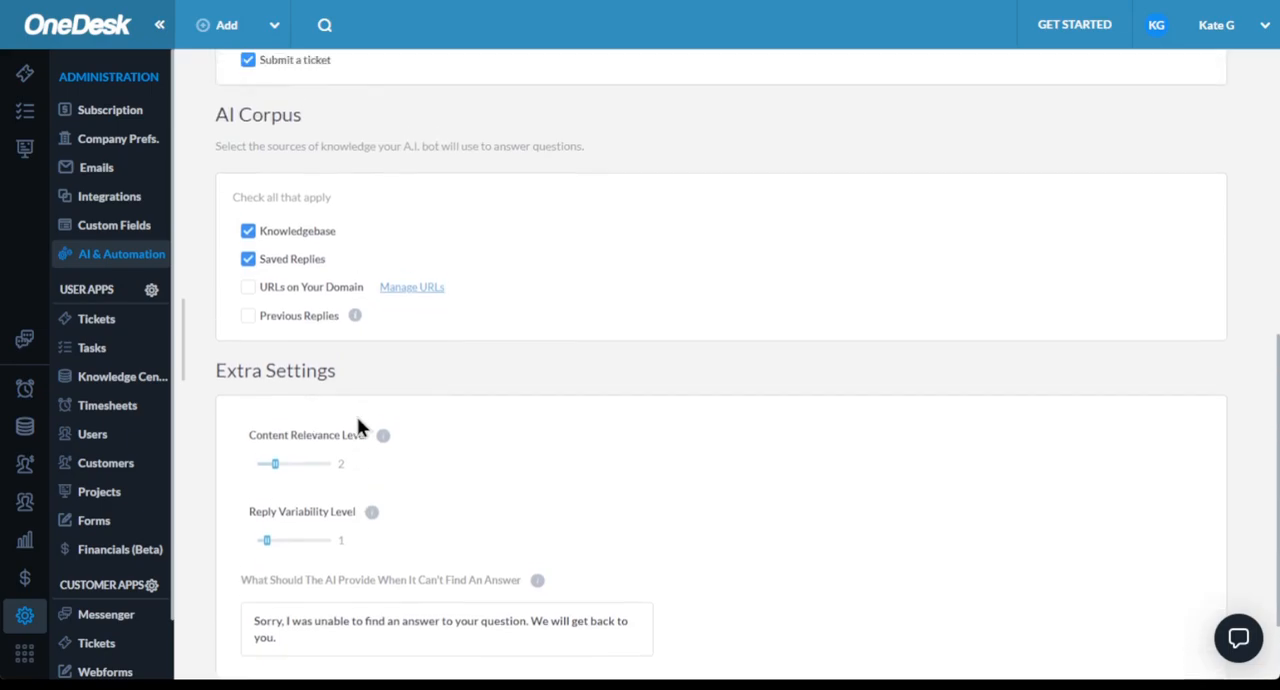
scroll(469, 366, up, 1)
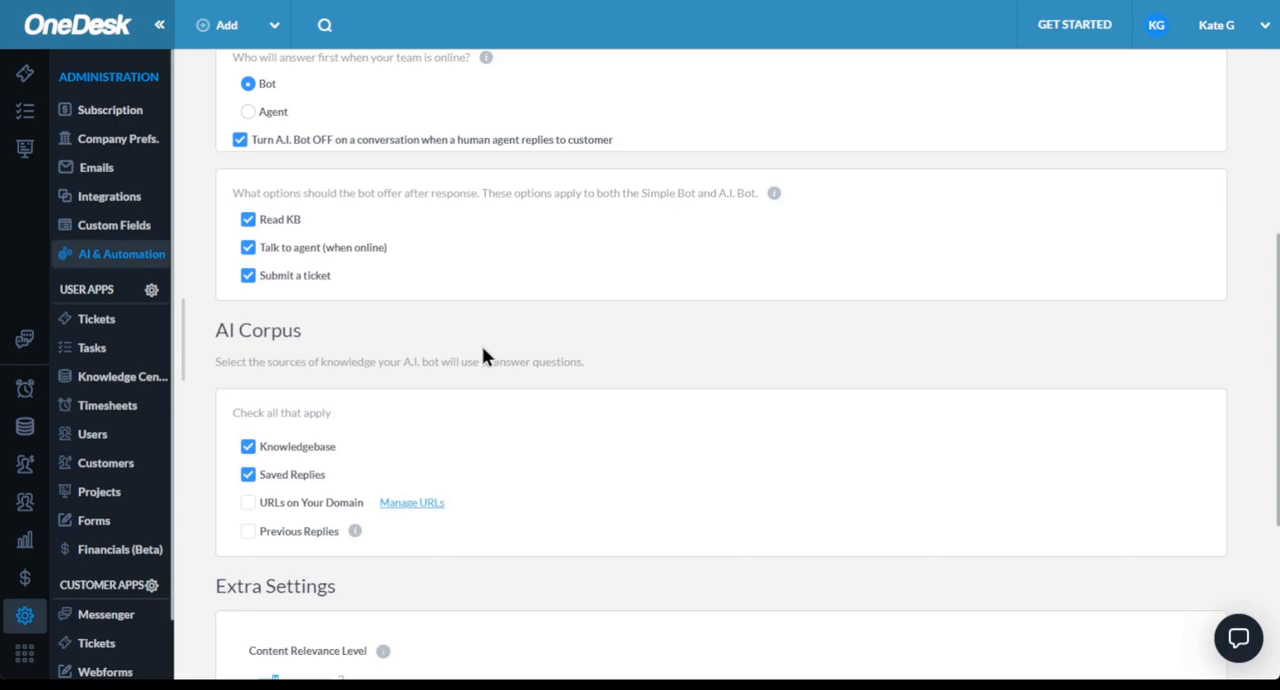
scroll(480, 336, up, 4)
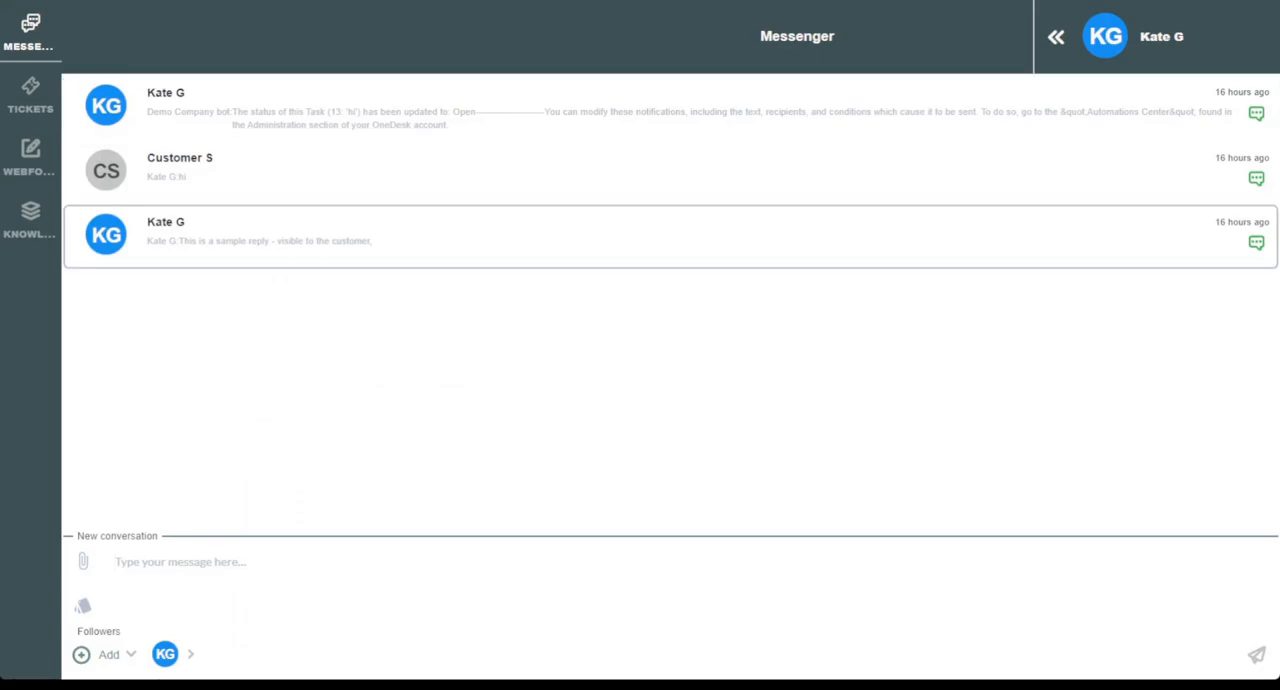
- Switch to the customer Messenger, start a conversation asking "how to automate", and show the sources of the bot's answer
click(206, 561)
text(how to automate)
key(Return)
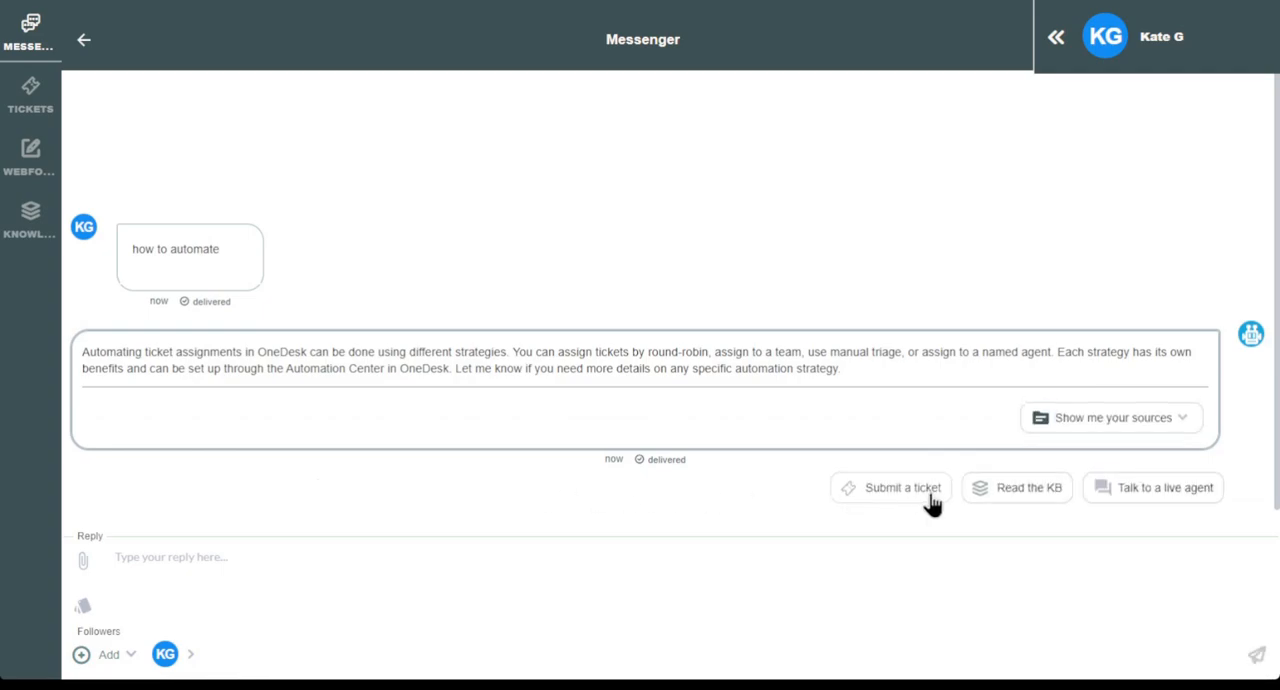
click(1182, 420)
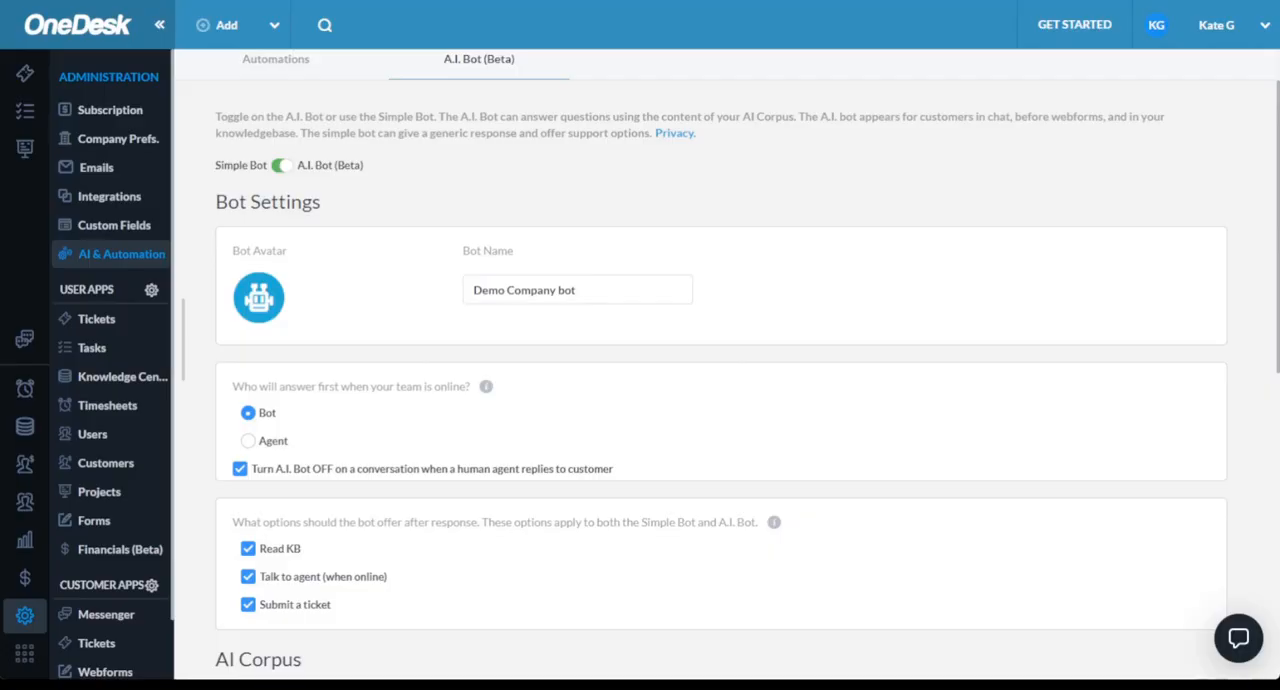
- Show the hidden item types in OneDesk's Tickets administration and make the Question type visible
click(92, 320)
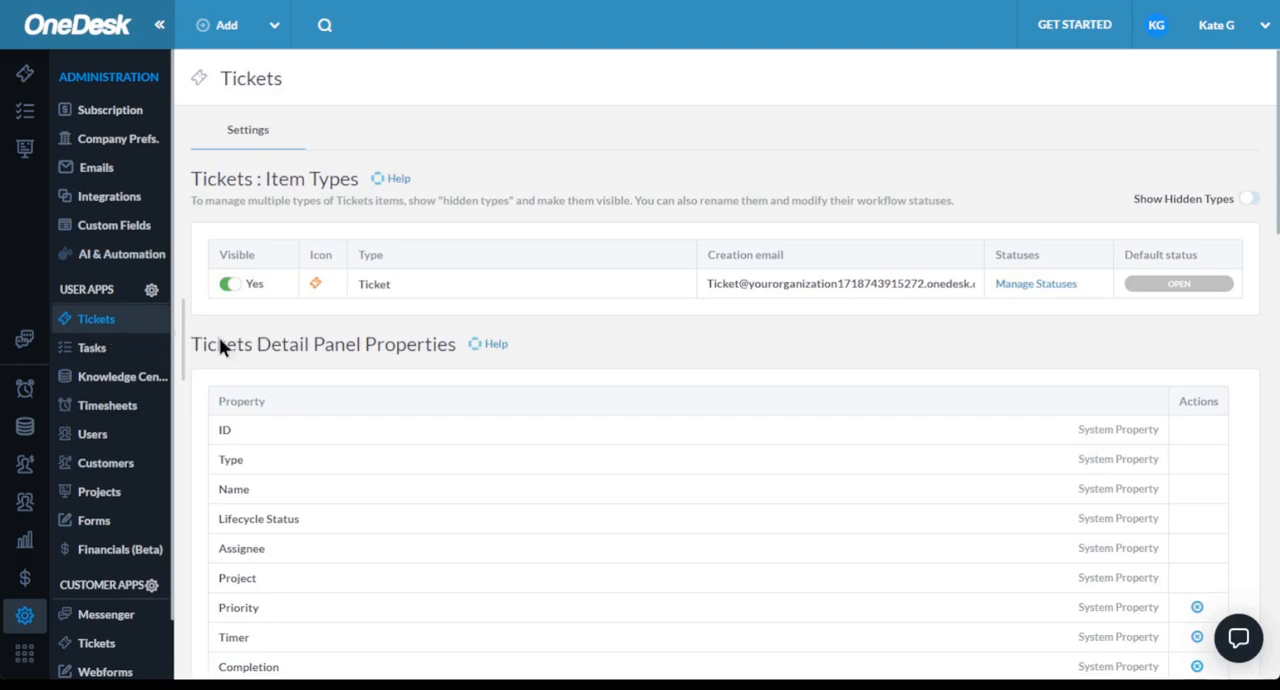
click(1245, 203)
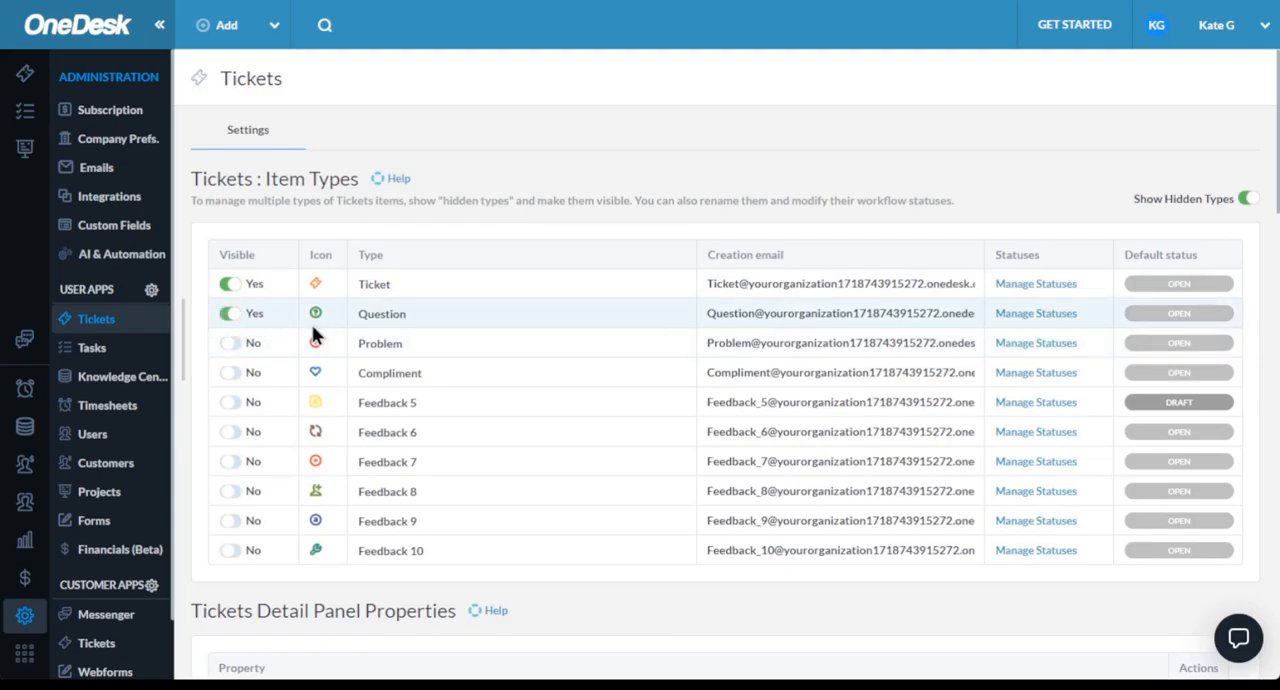
click(438, 317)
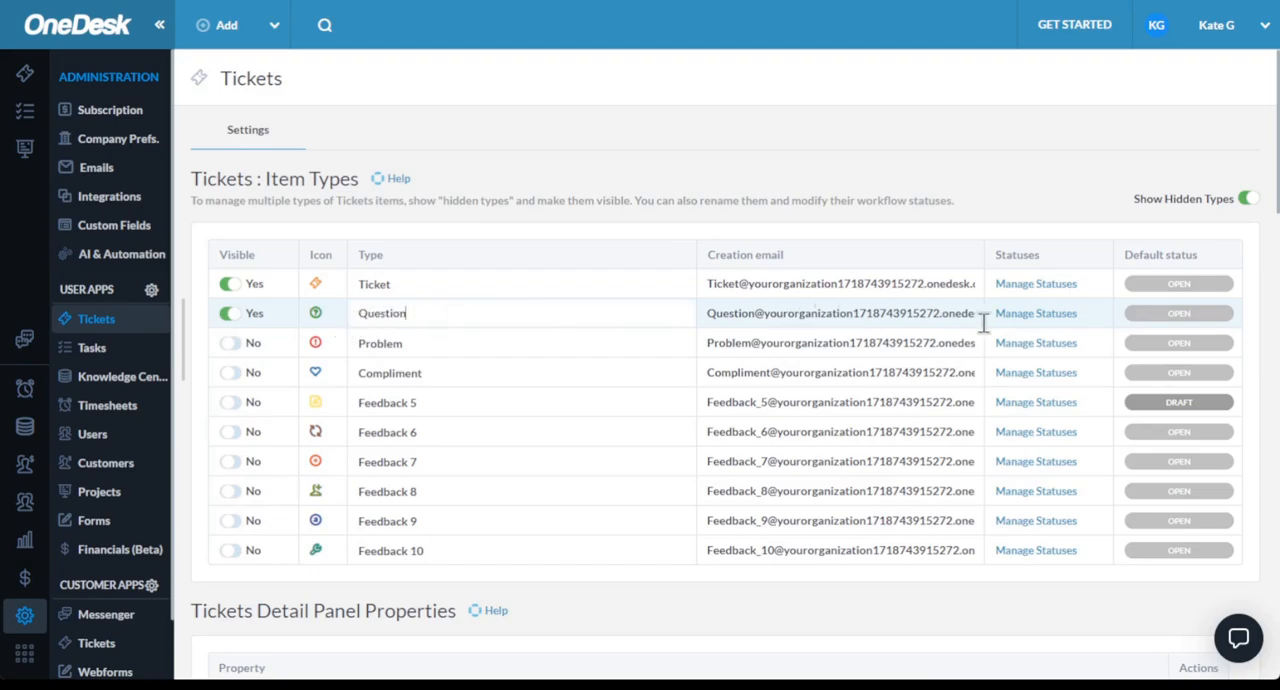
- View the workflow statuses of the Question ticket type and close them without making changes
click(1019, 316)
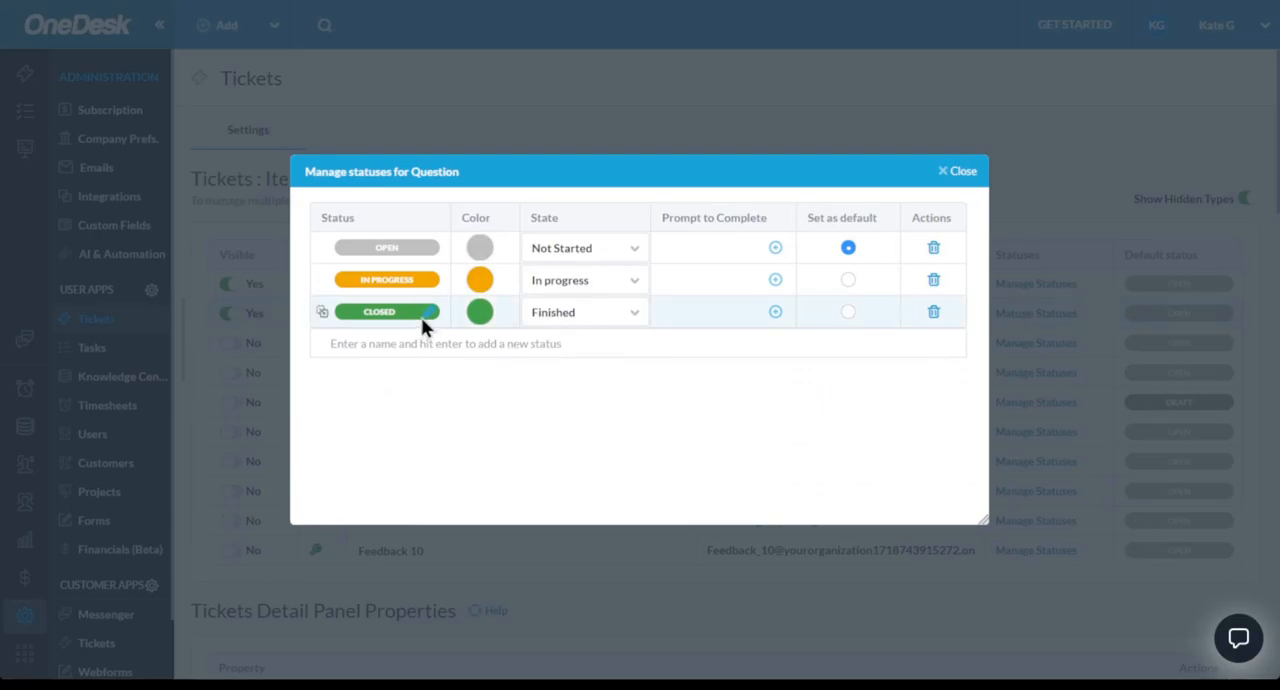
click(962, 173)
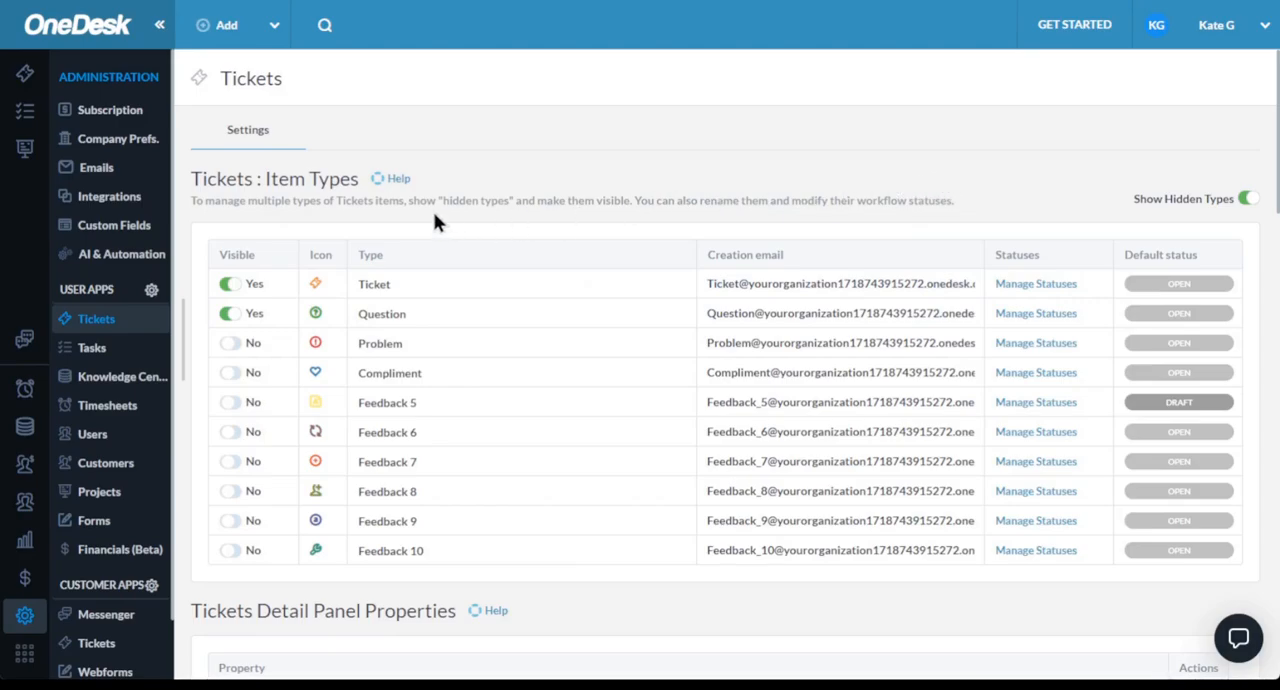
- Look over the Tickets detail panel properties and the further properties that can be added, without adding one
scroll(435, 222, down, 3)
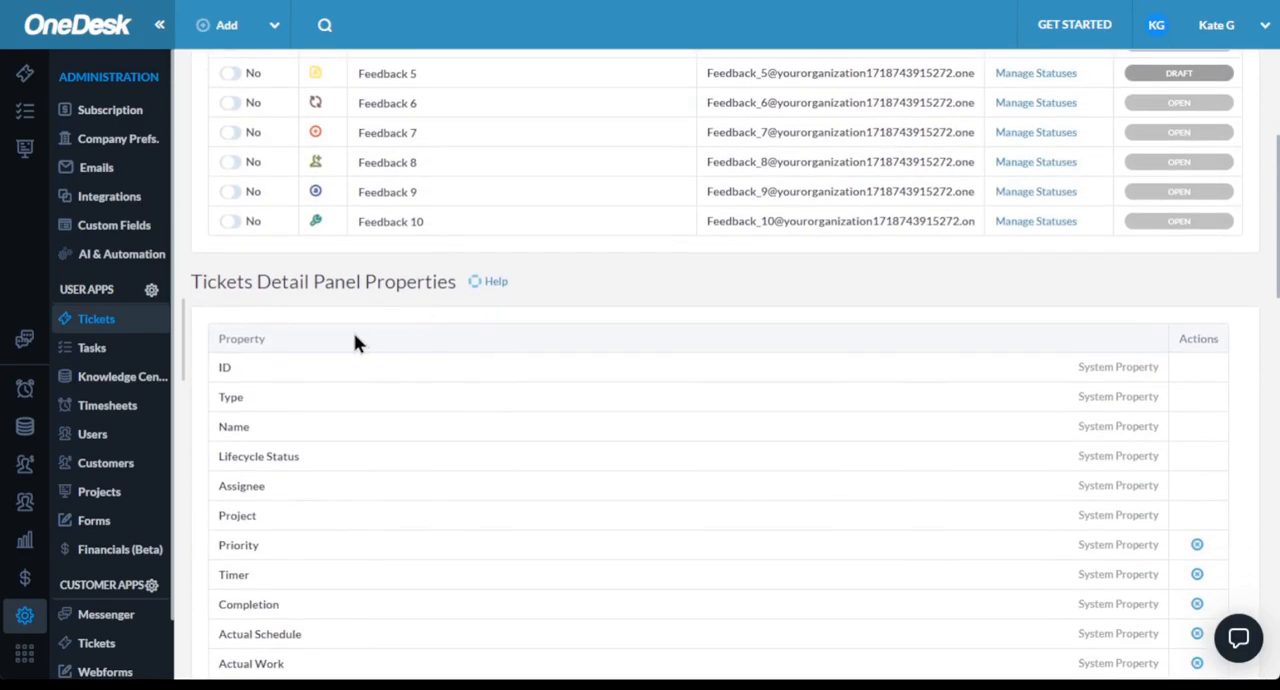
scroll(355, 343, down, 4)
scroll(357, 342, down, 1)
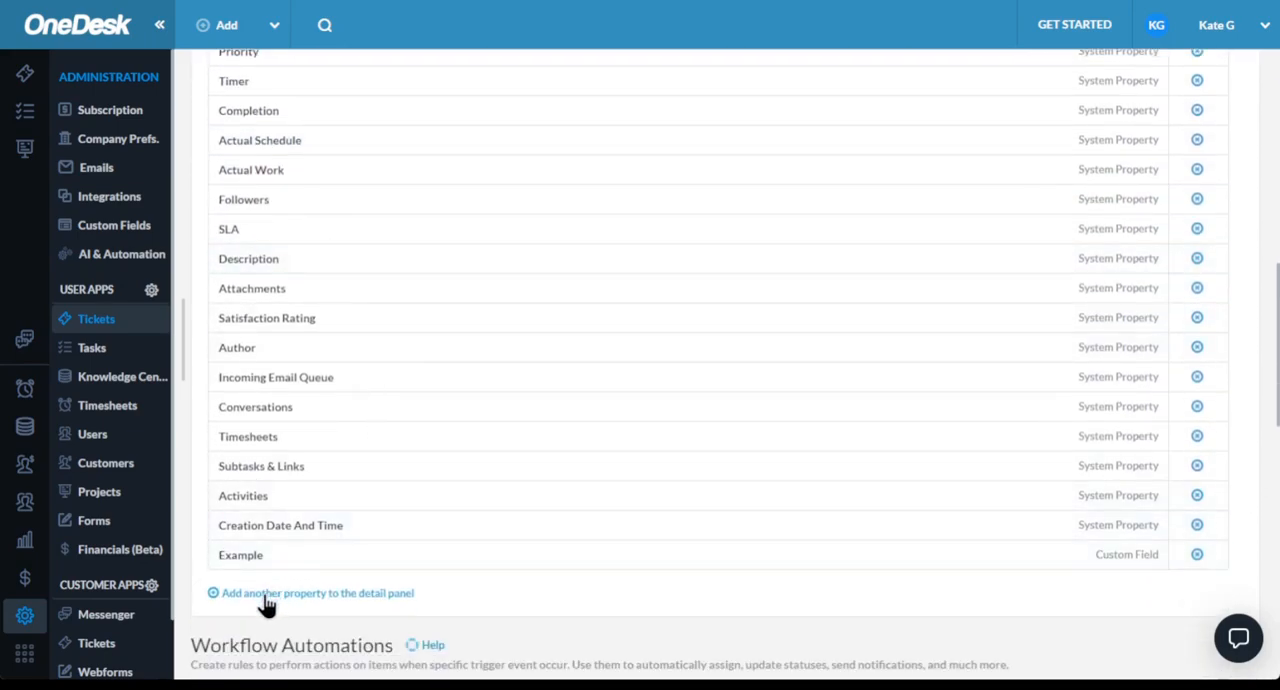
click(267, 598)
click(568, 592)
- Create an SLA policy for tickets named "example" with a resolution target of 24 hrs for 5-star priority
scroll(443, 540, down, 5)
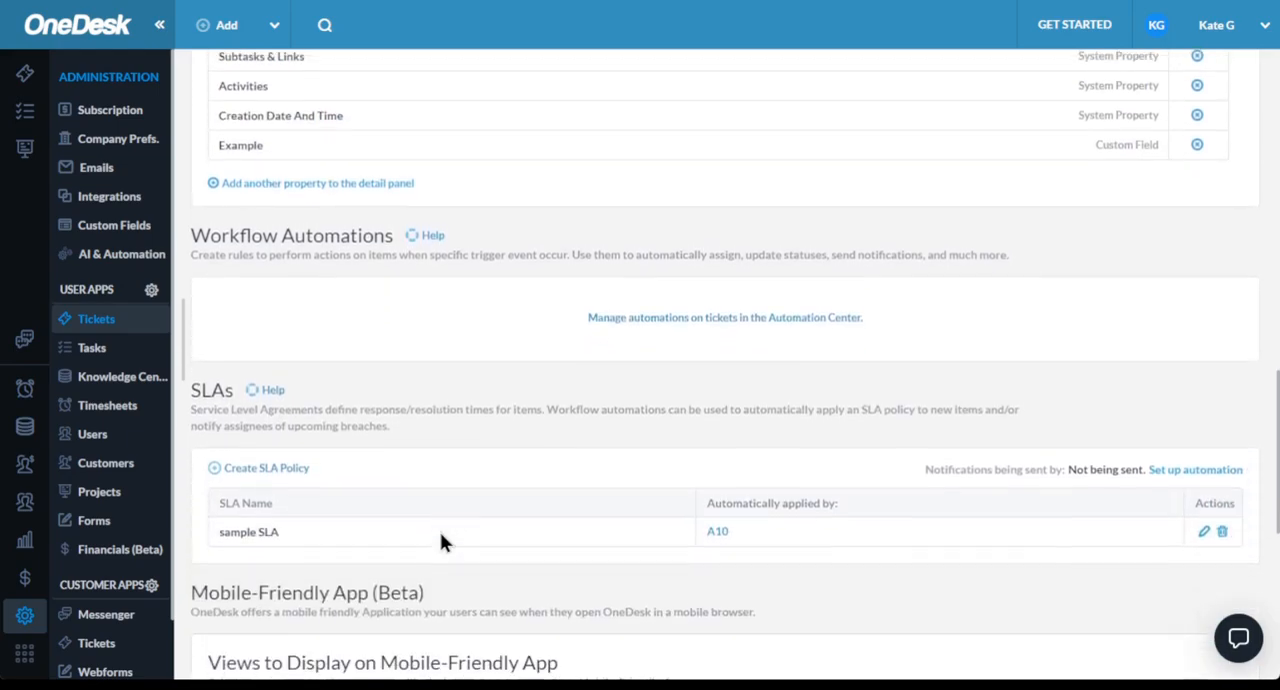
click(262, 467)
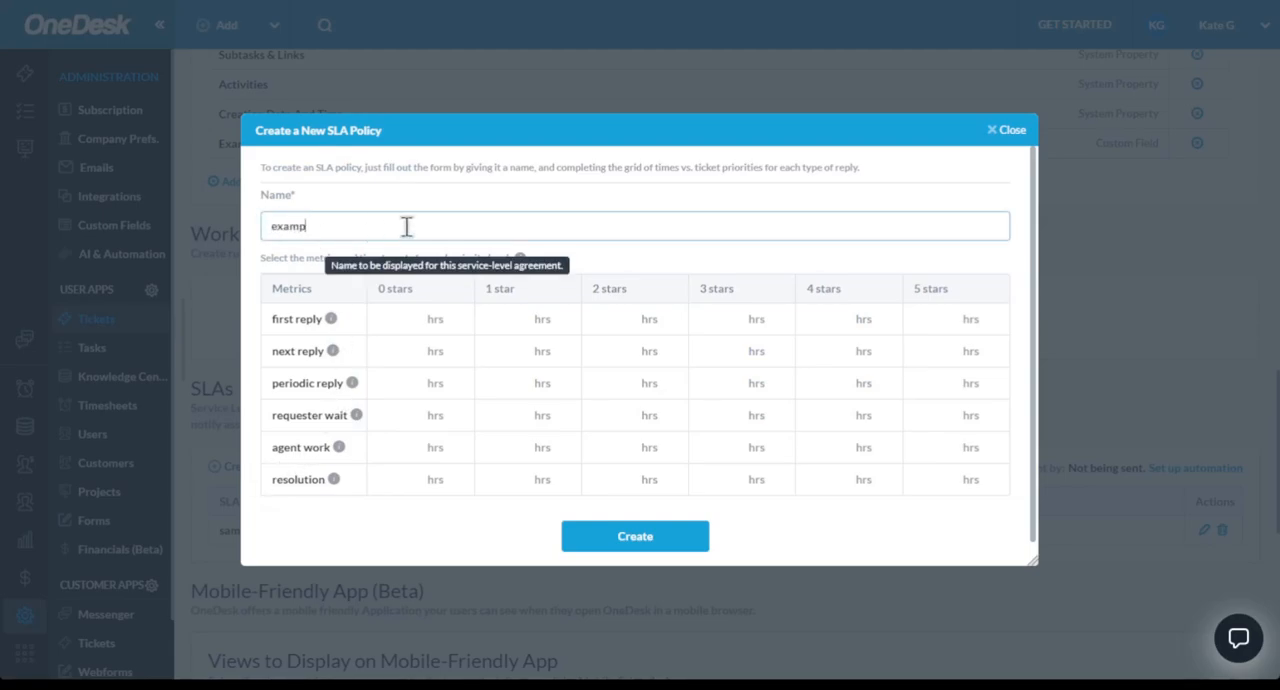
click(930, 476)
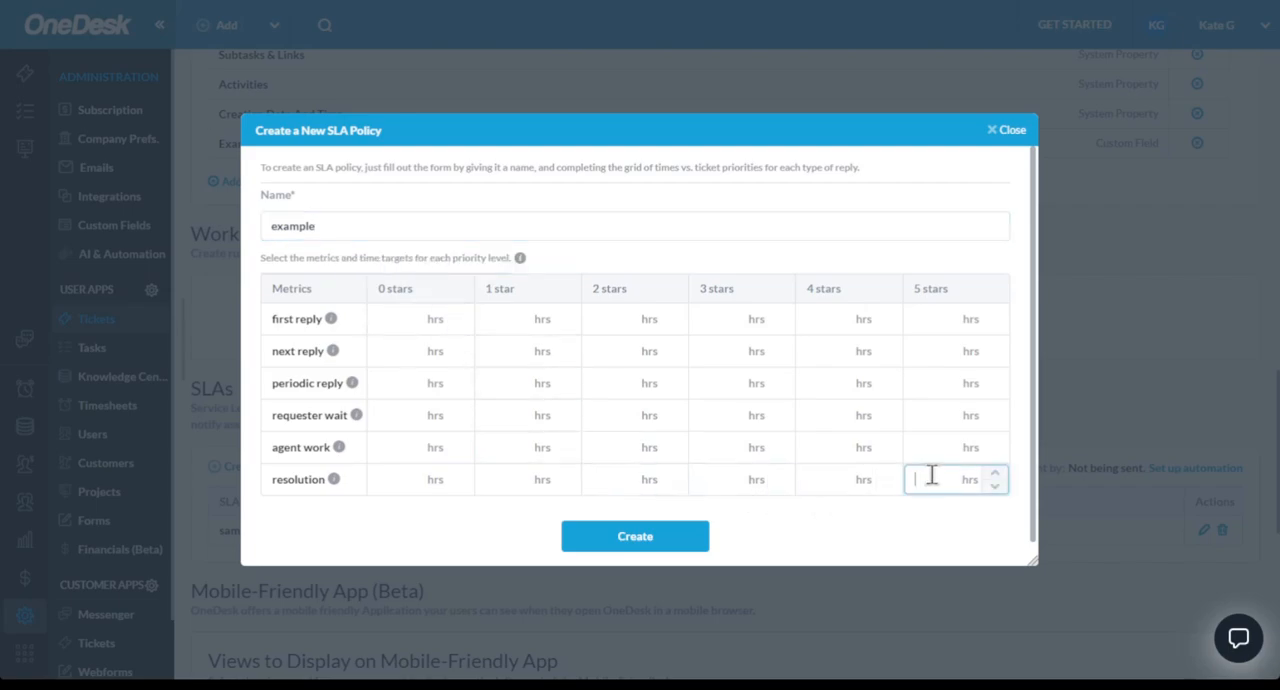
text(24)
click(683, 543)
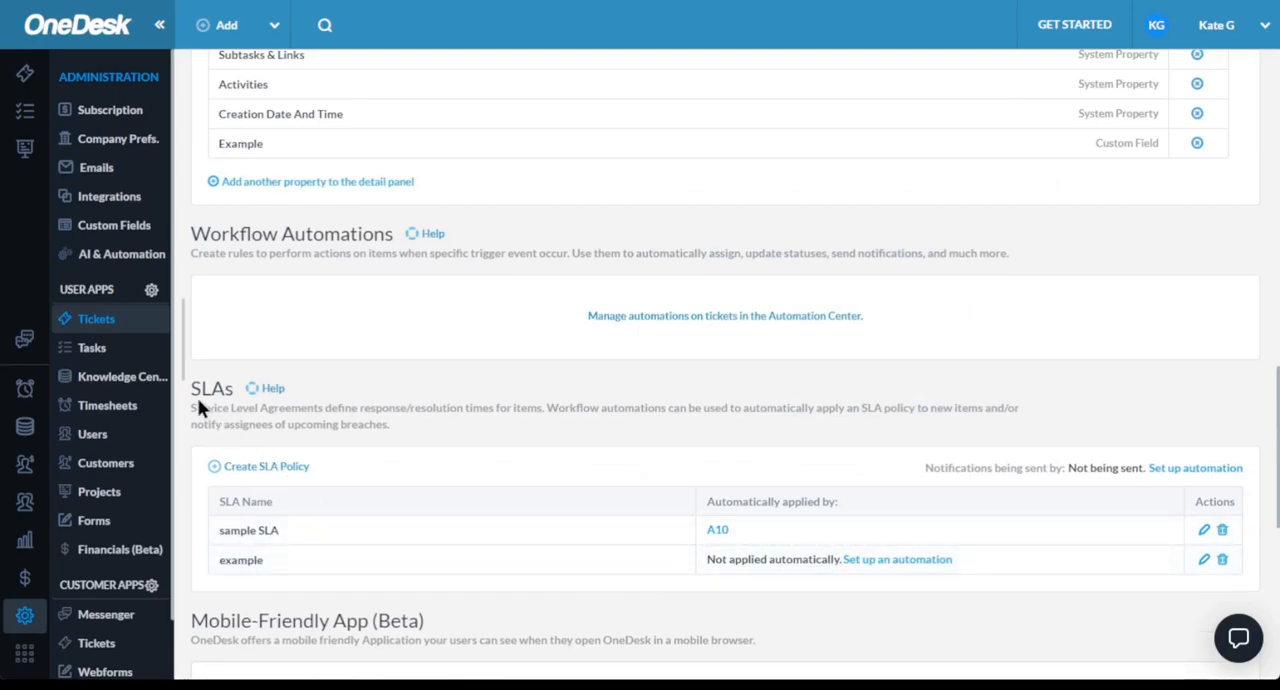
- Show the hidden item types in the Tasks administration and view the Task type's workflow statuses without changing them
click(118, 352)
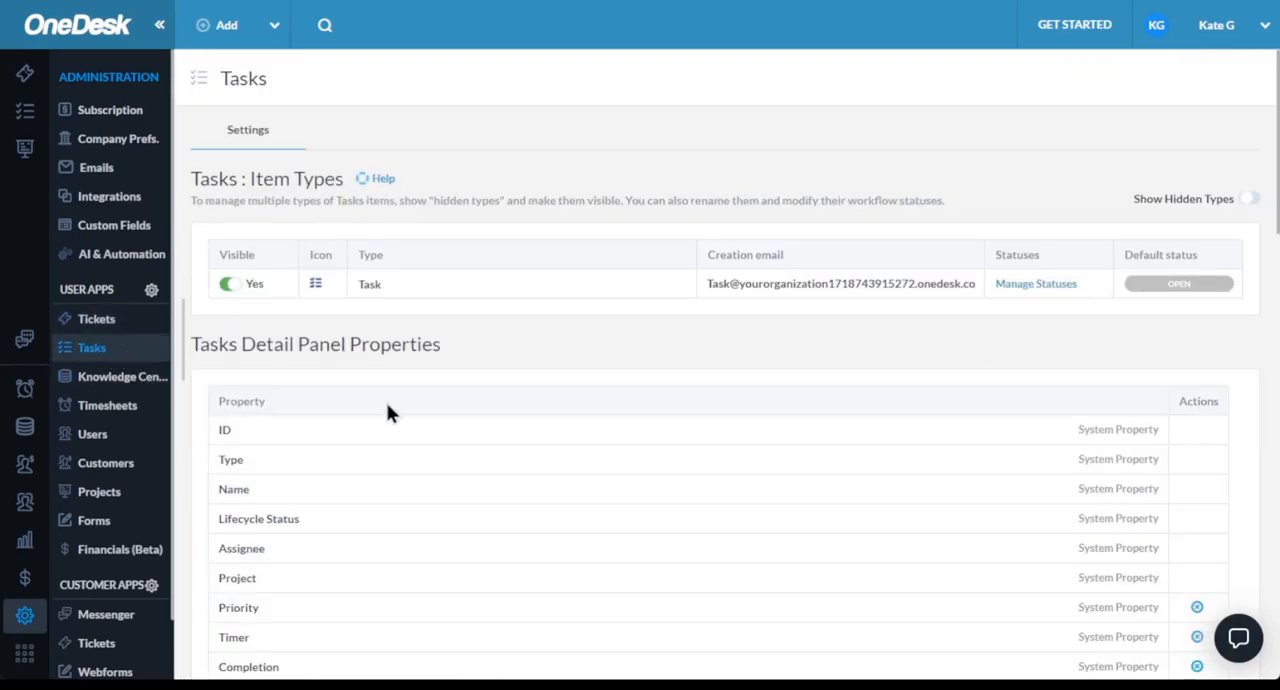
click(1243, 202)
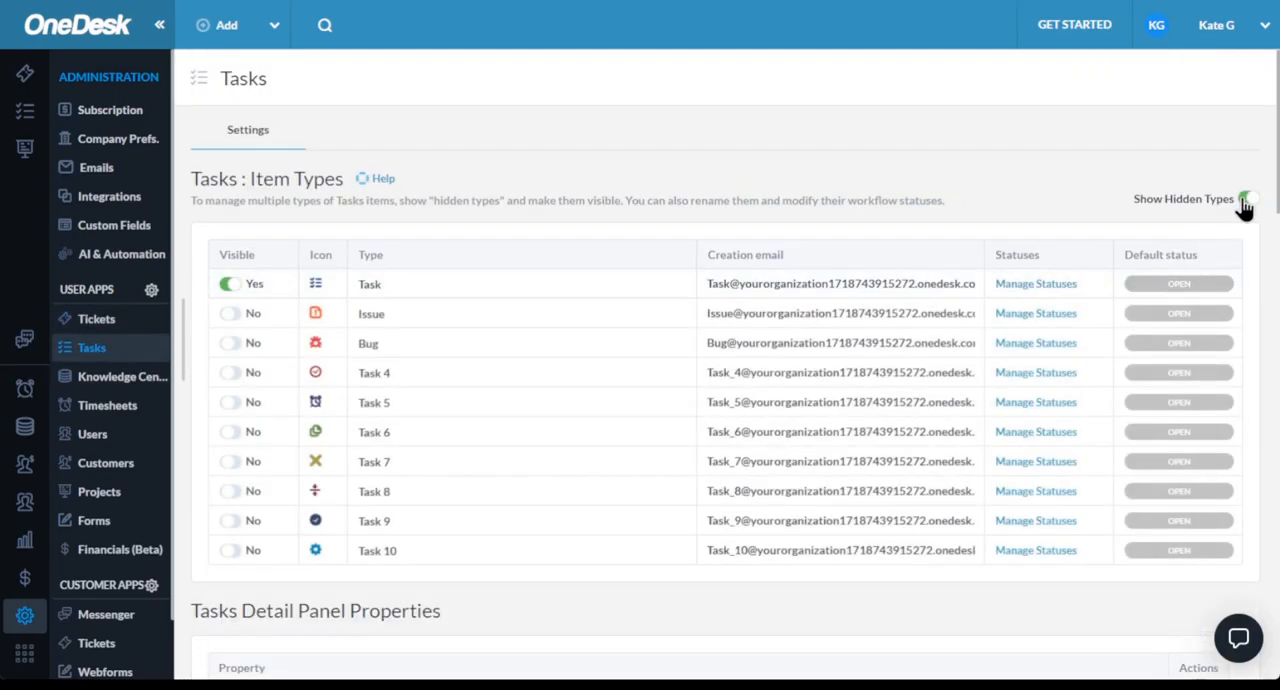
click(1039, 283)
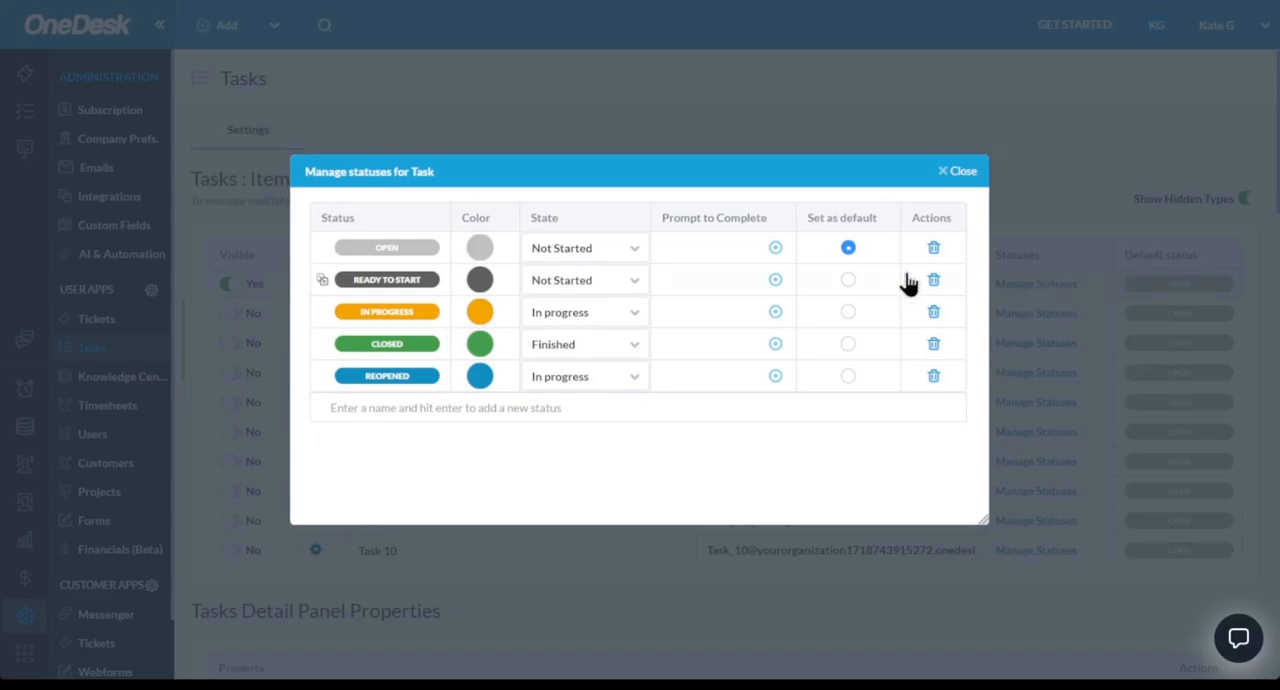
click(394, 279)
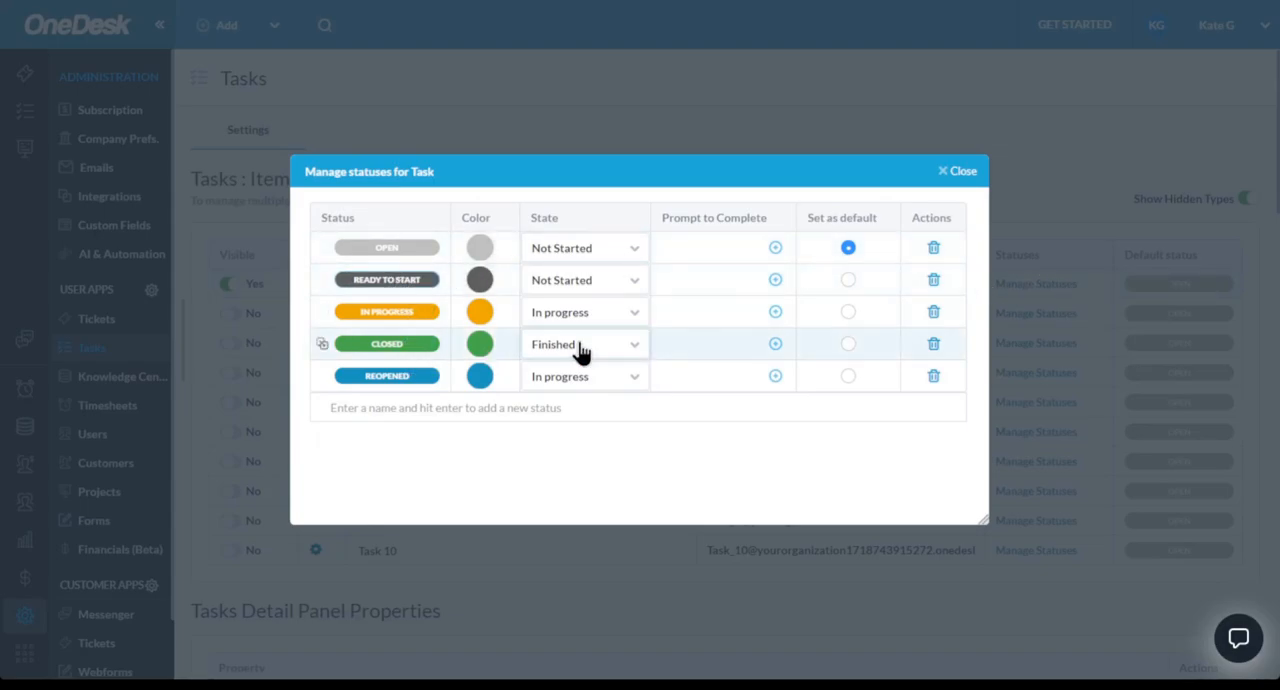
click(964, 178)
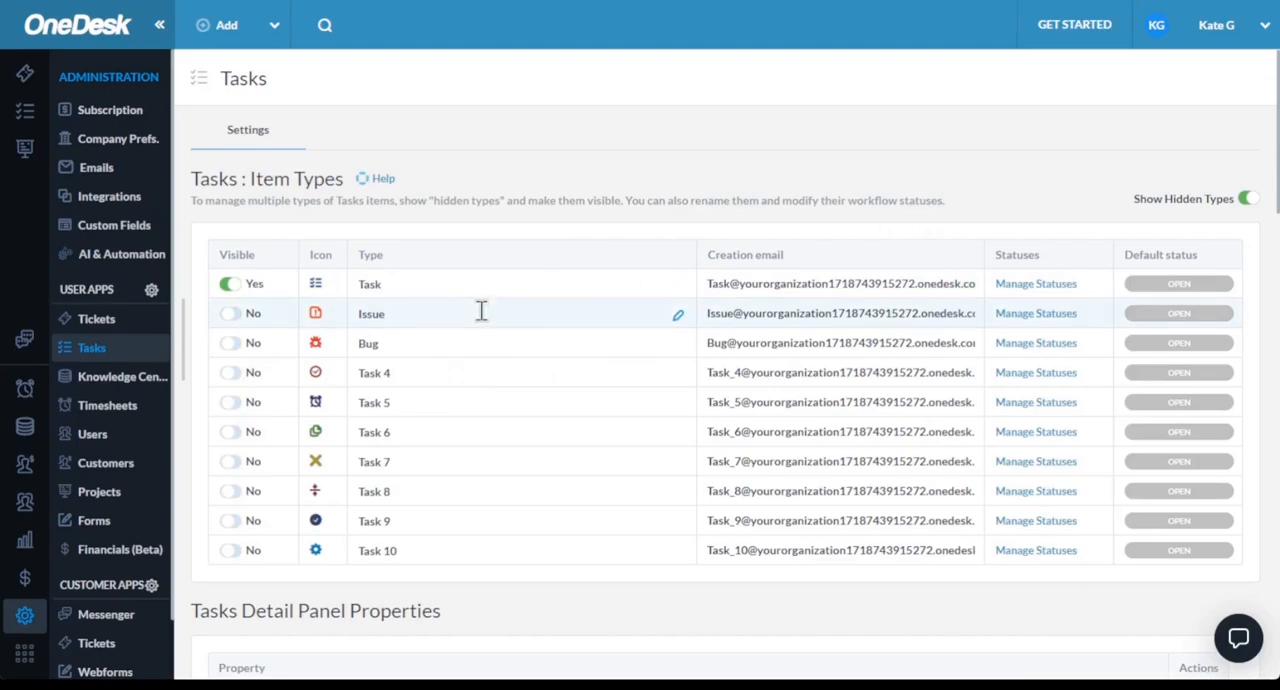
- Look over the Tasks detail panel properties, automations and SLAs, and view the Knowledge Center administration settings
scroll(481, 318, down, 3)
scroll(481, 316, down, 8)
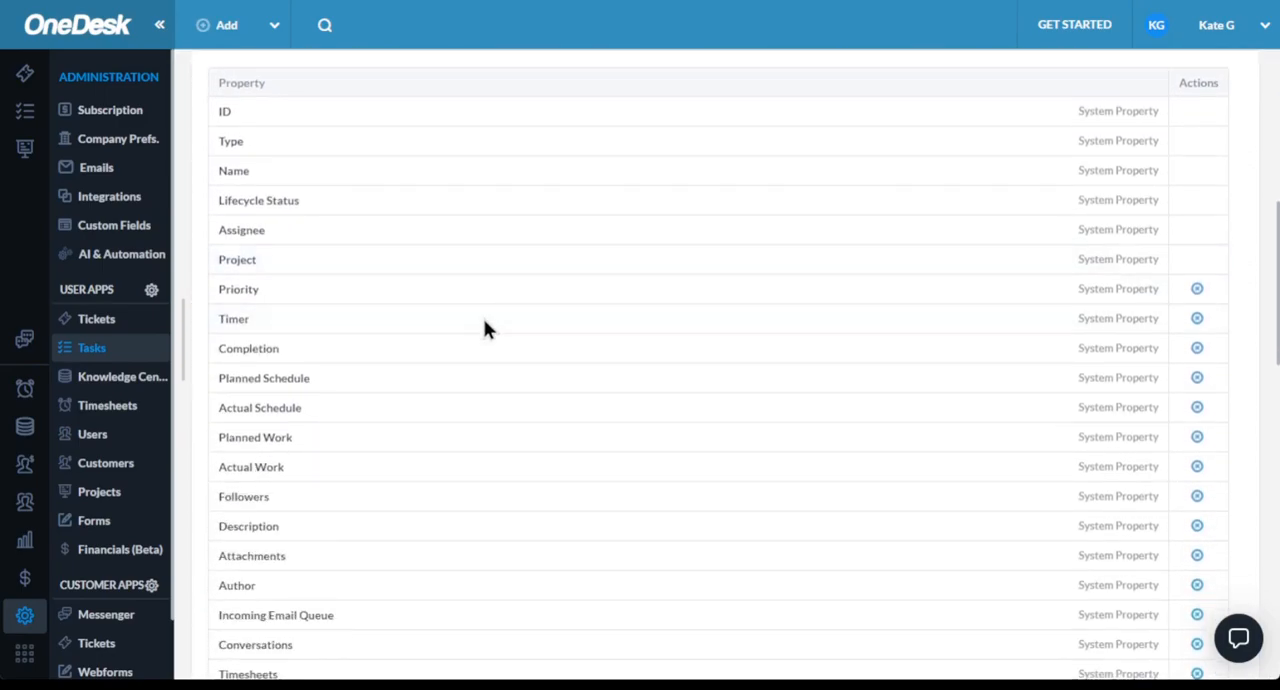
scroll(485, 327, down, 3)
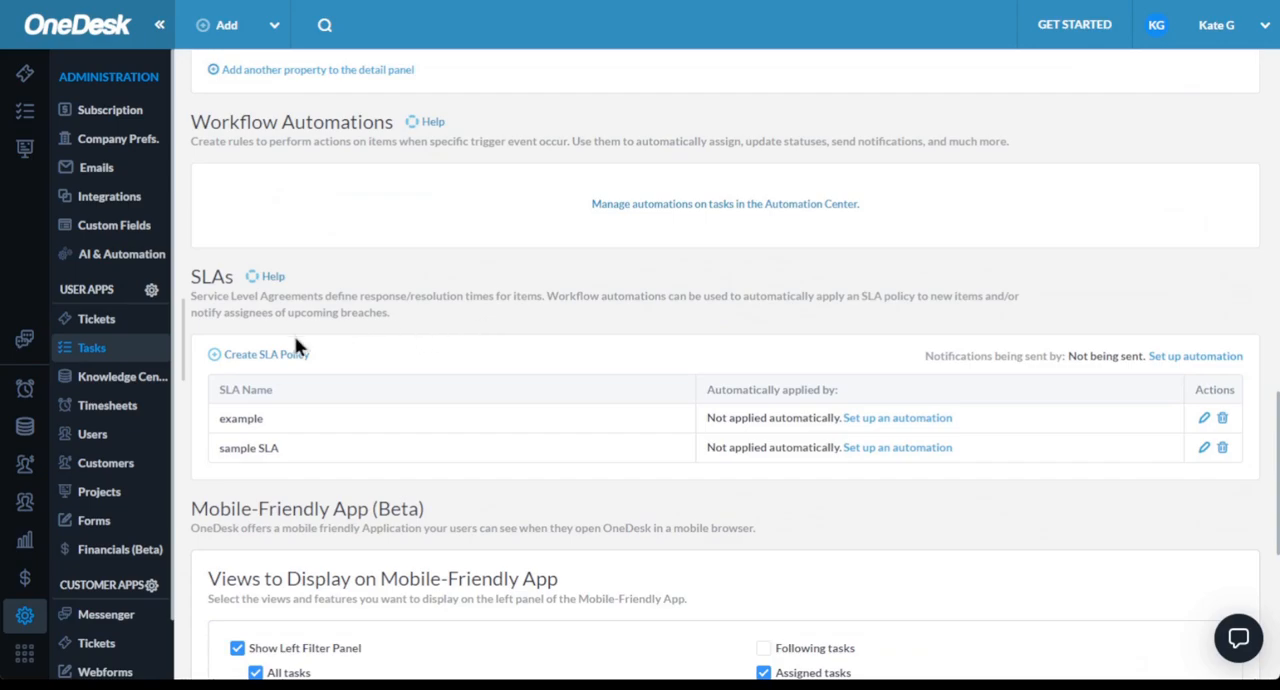
click(131, 386)
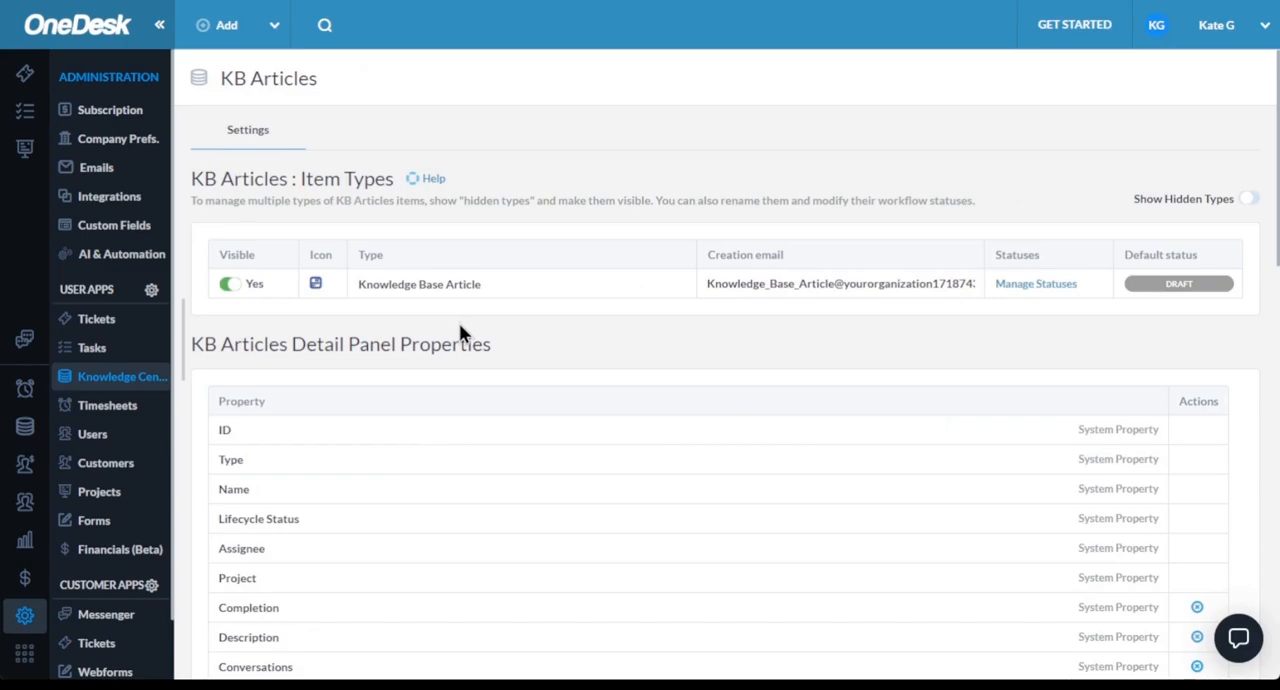
- Open the Timesheets administration settings and view the properties that can be added to the detail panel, without adding one
click(104, 407)
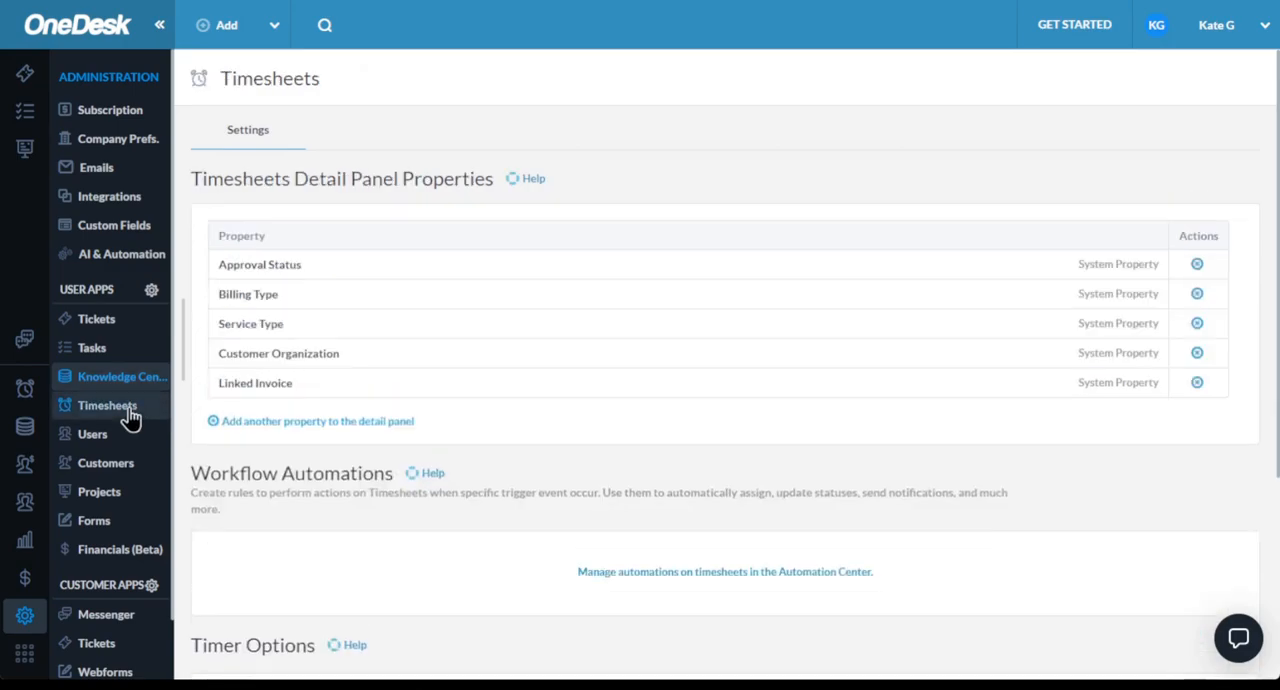
click(288, 424)
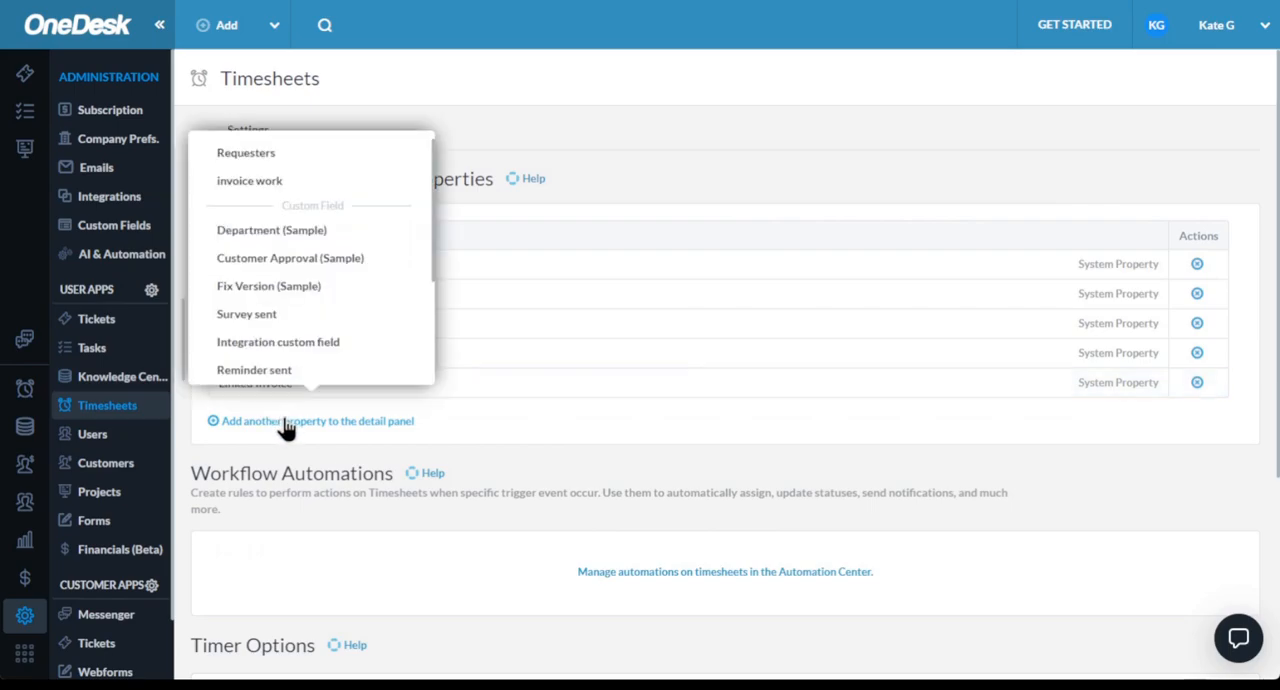
click(372, 502)
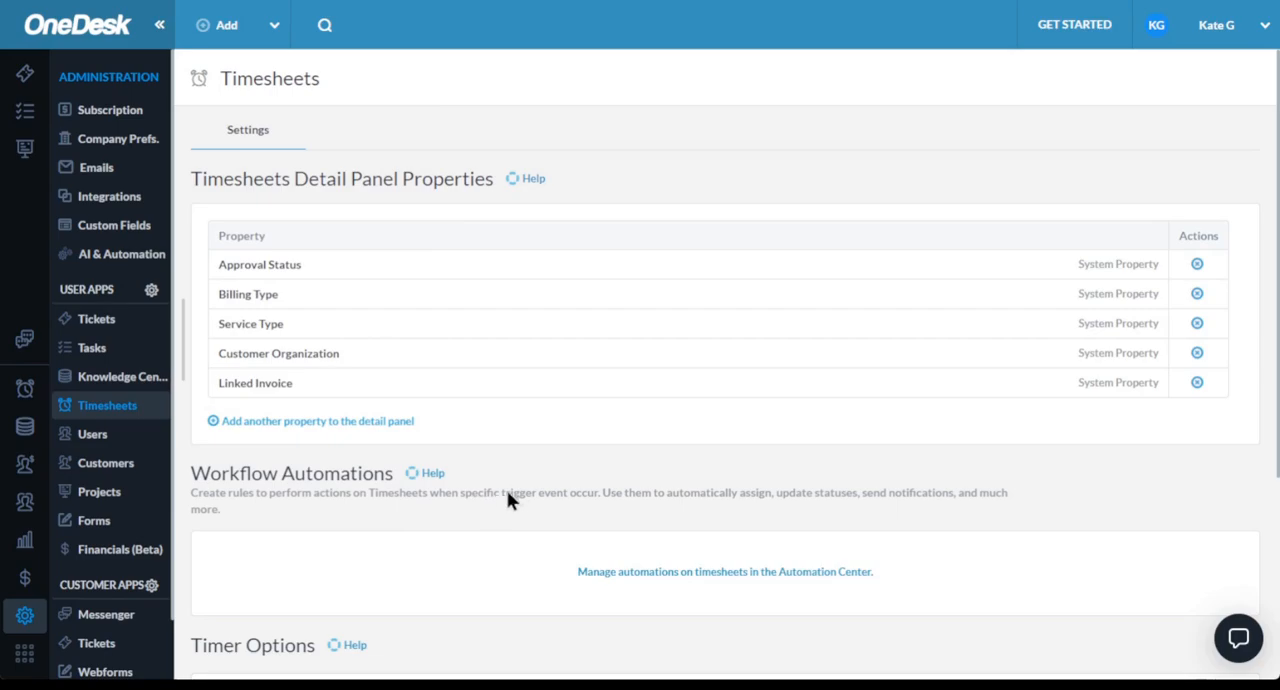
- View the timesheet options for default billing type and default status without changing either one
scroll(514, 488, down, 3)
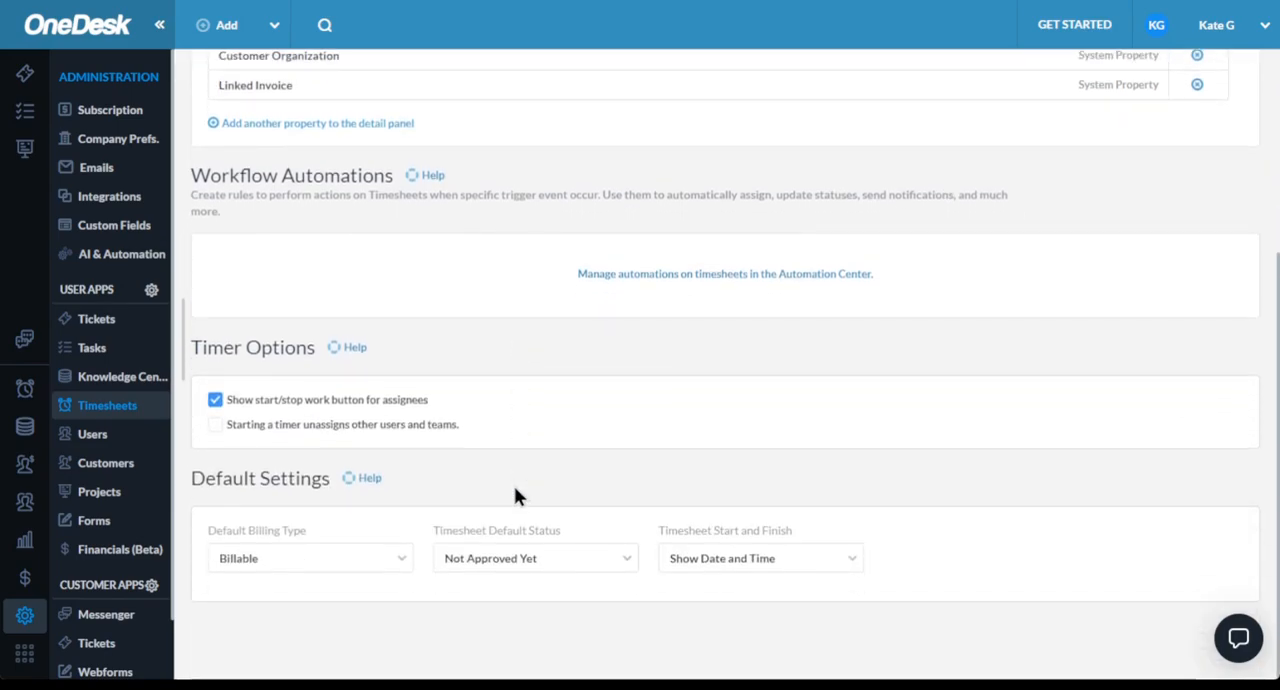
click(401, 560)
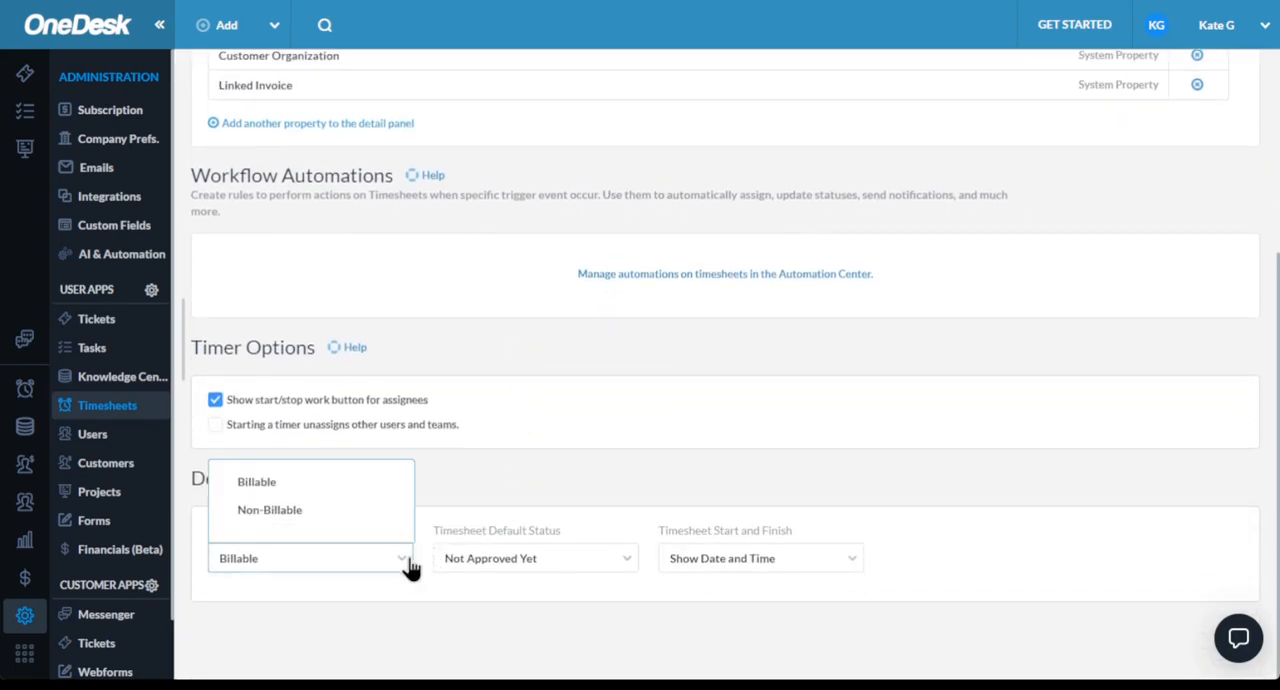
click(624, 570)
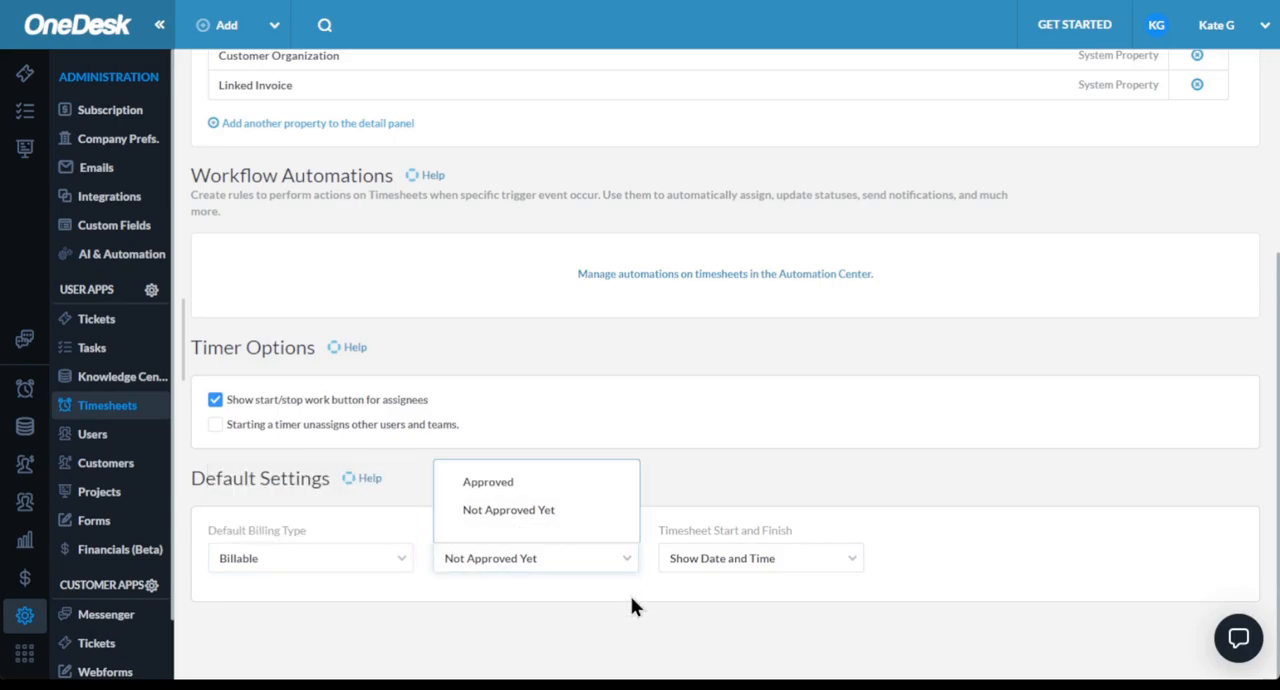
click(631, 596)
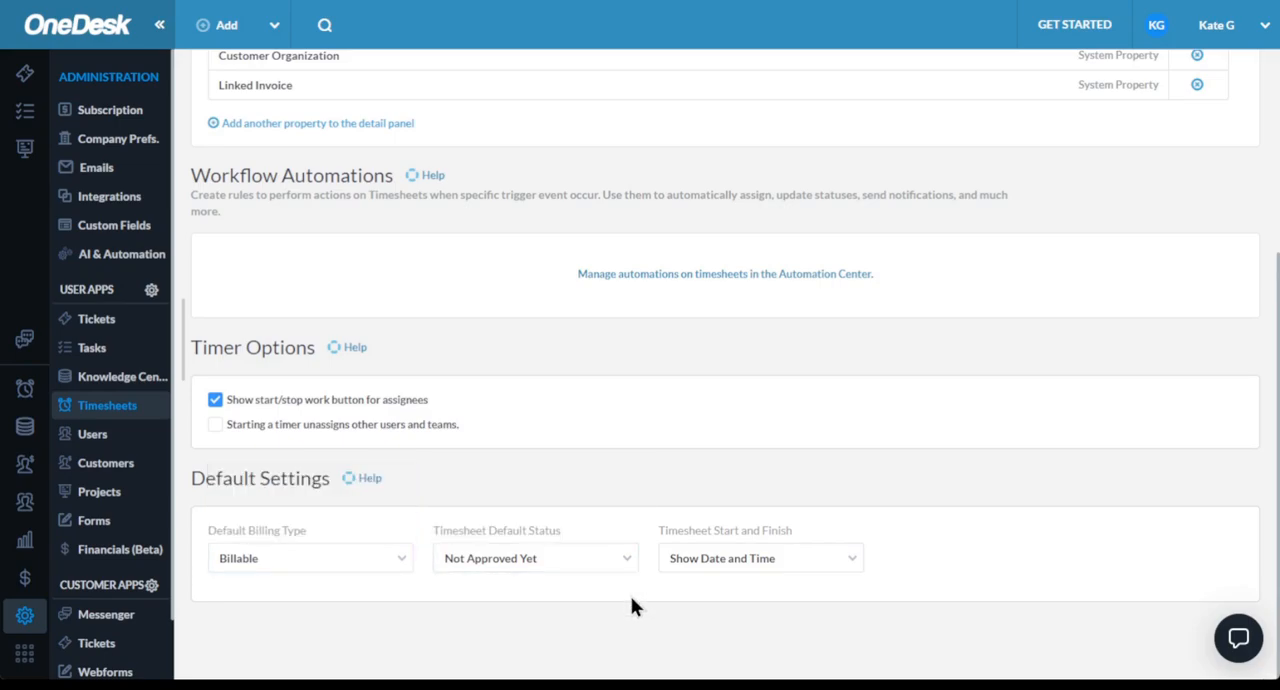
- Look over the user types in the Users administration and the properties that can be added to their detail panel
click(129, 448)
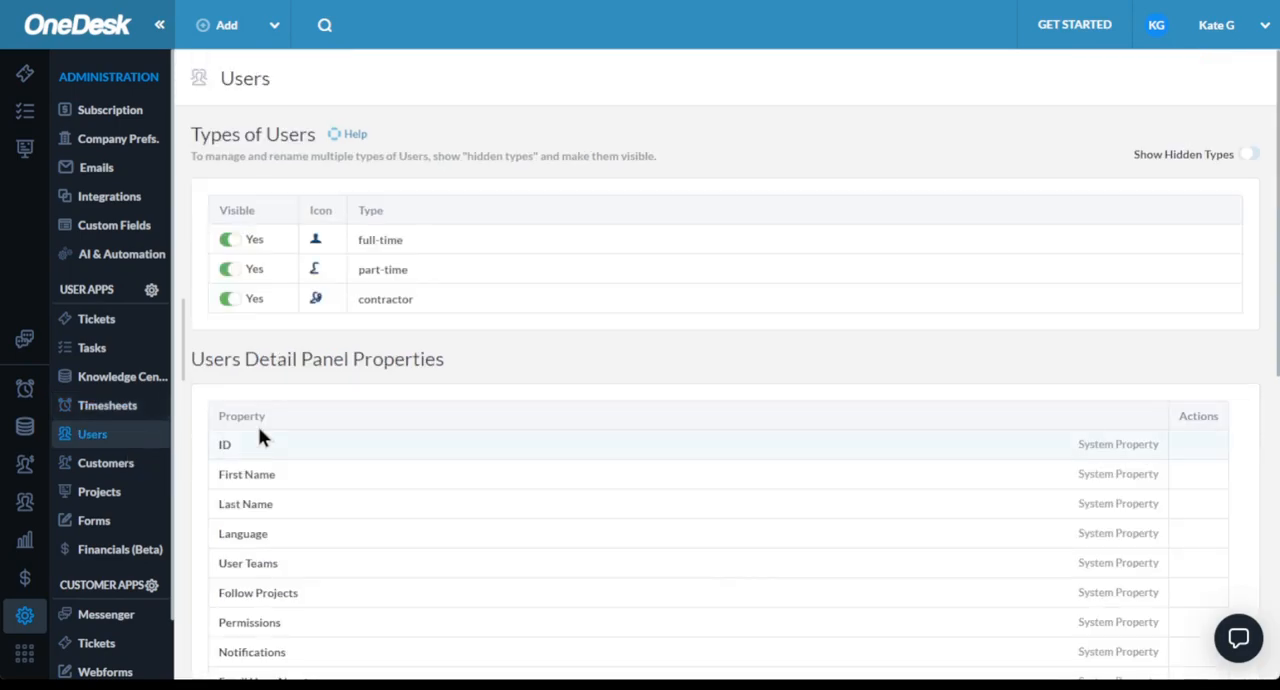
click(418, 297)
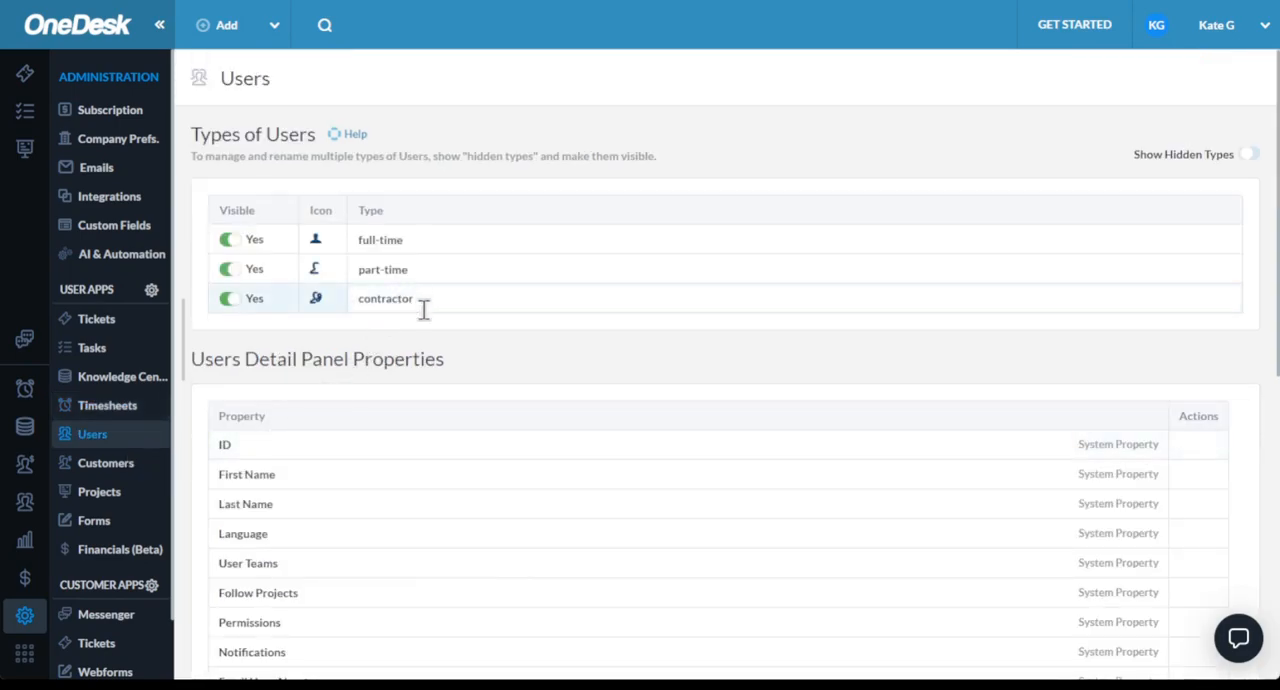
scroll(422, 305, down, 5)
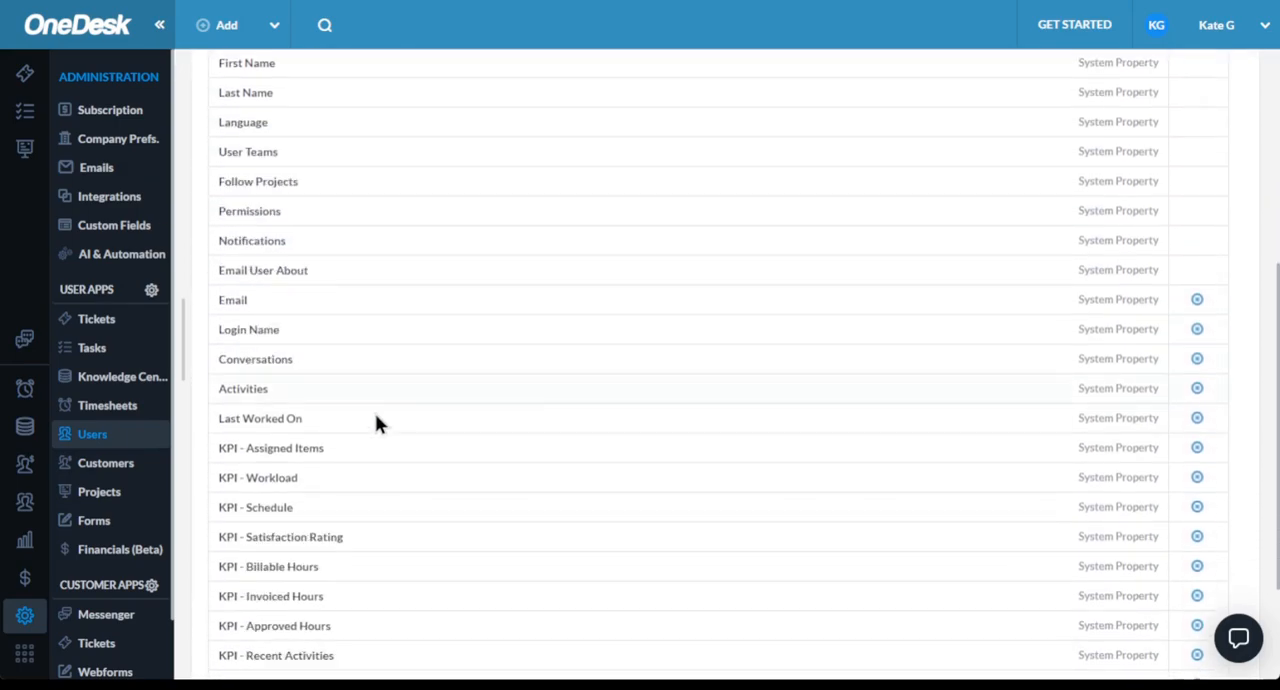
scroll(280, 490, down, 3)
click(297, 588)
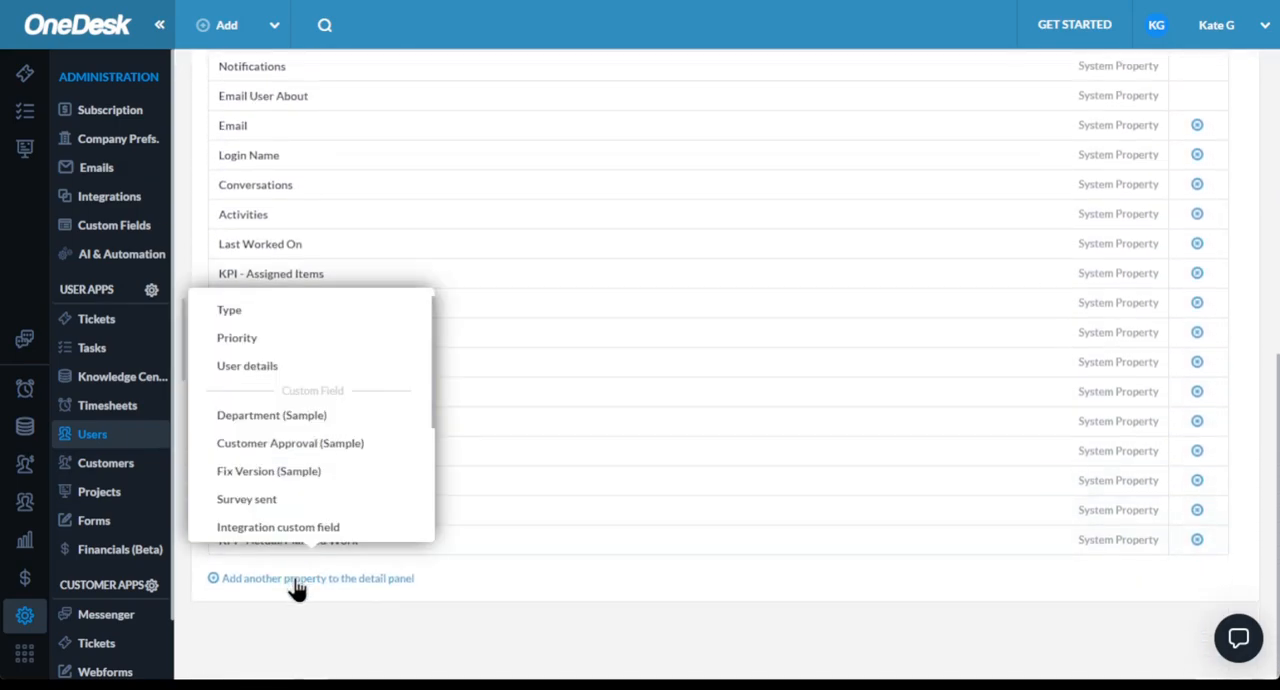
click(224, 655)
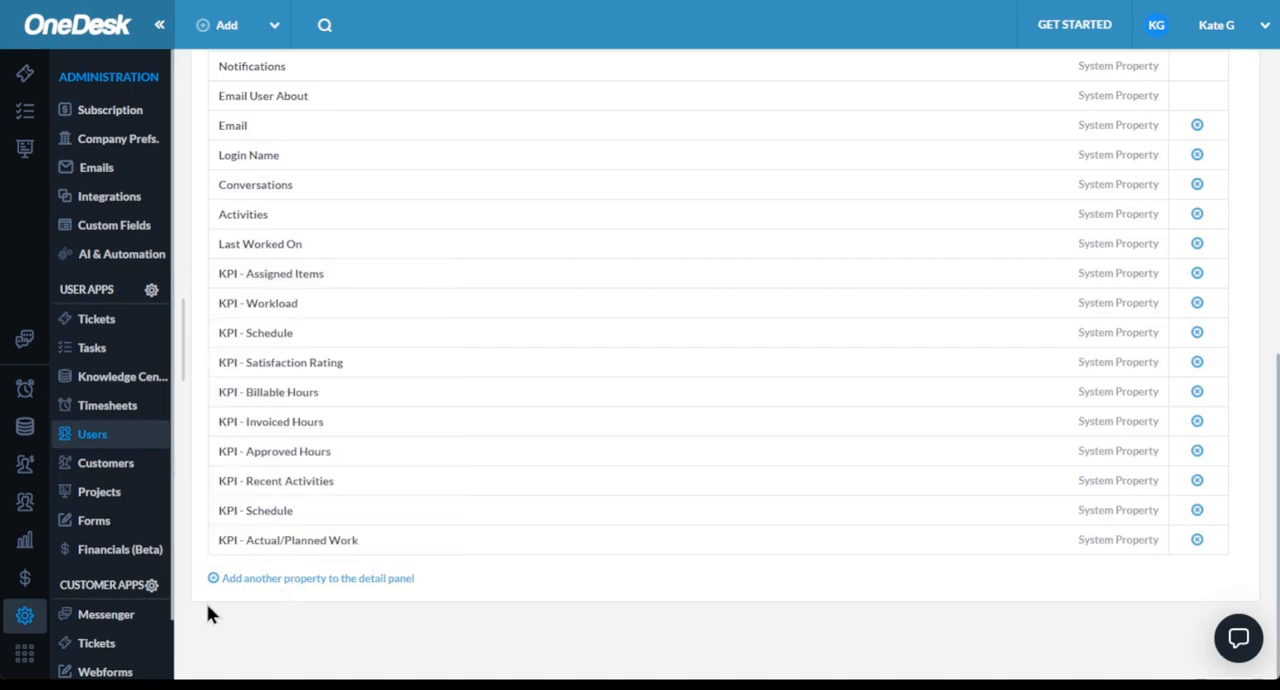
- Look over the customer types and detail panel properties in the Customers administration settings
click(106, 468)
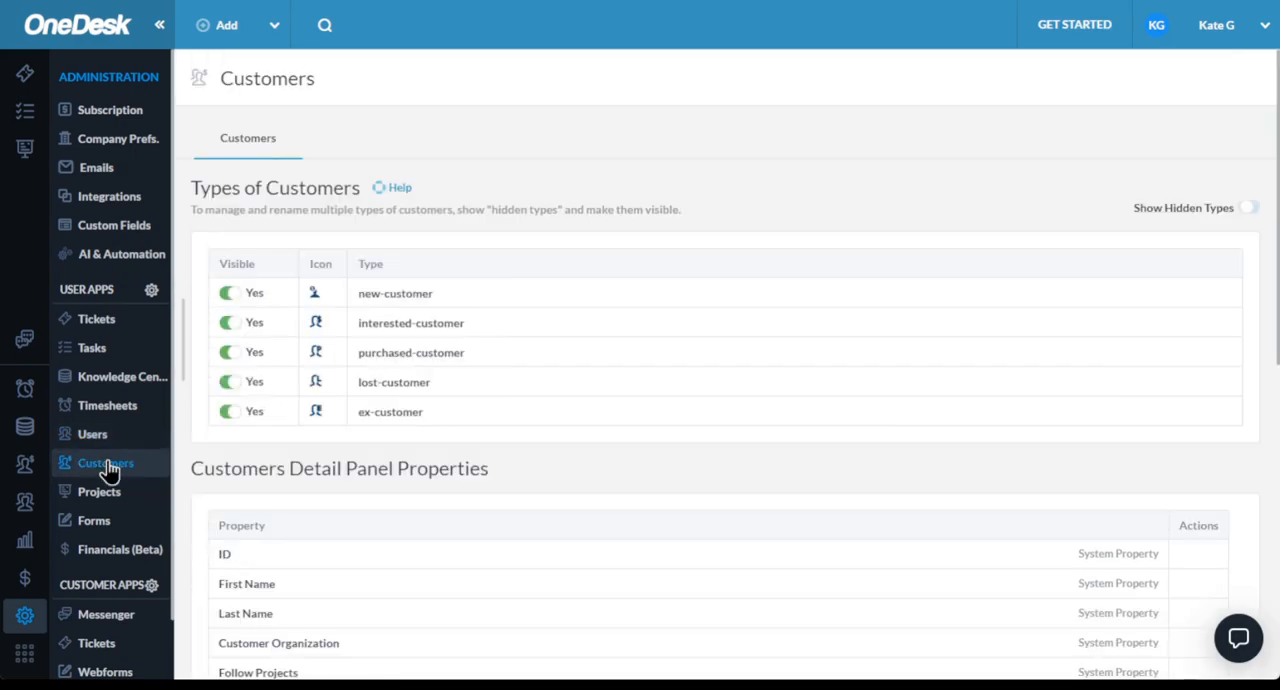
click(440, 293)
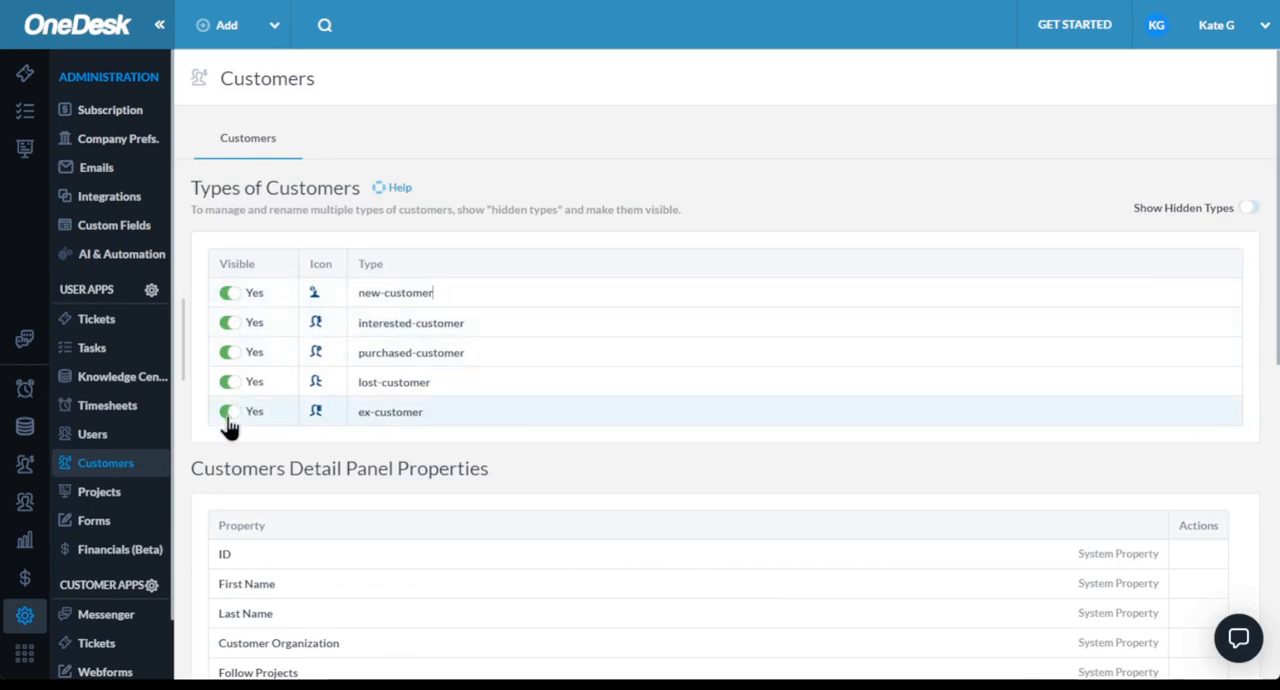
scroll(239, 433, down, 3)
scroll(271, 466, down, 5)
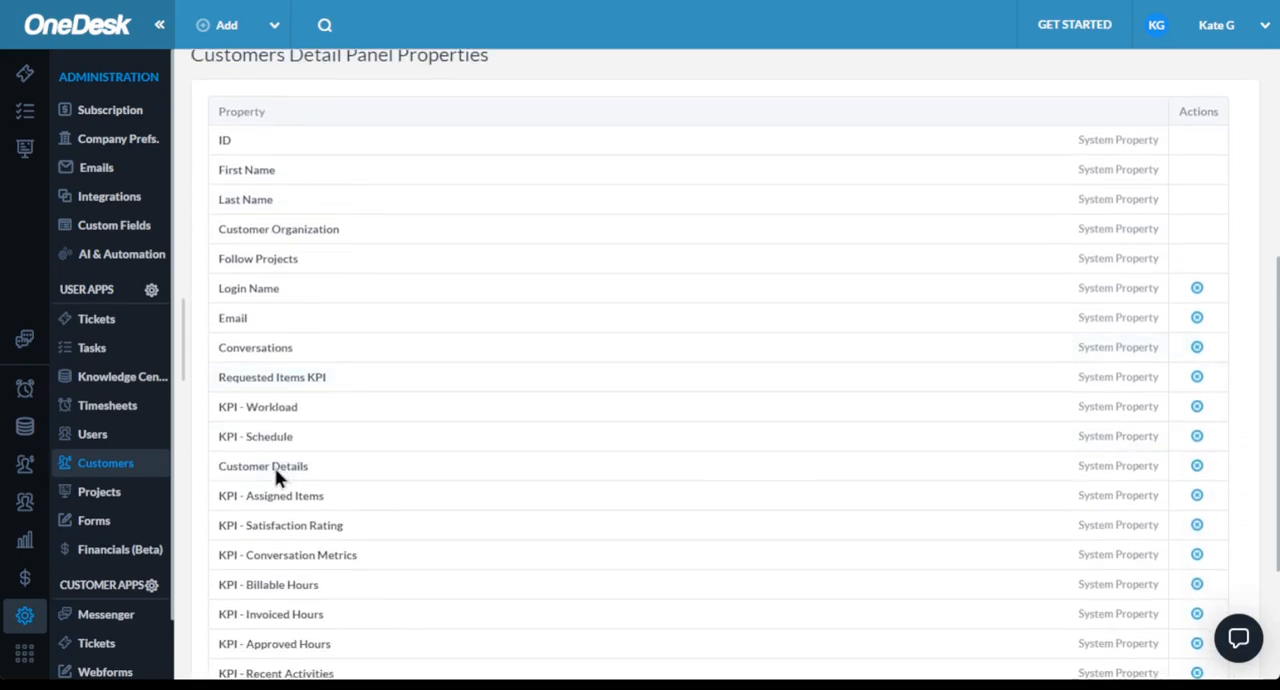
- View the Projects administration settings and the settings for portfolio types and properties
click(103, 497)
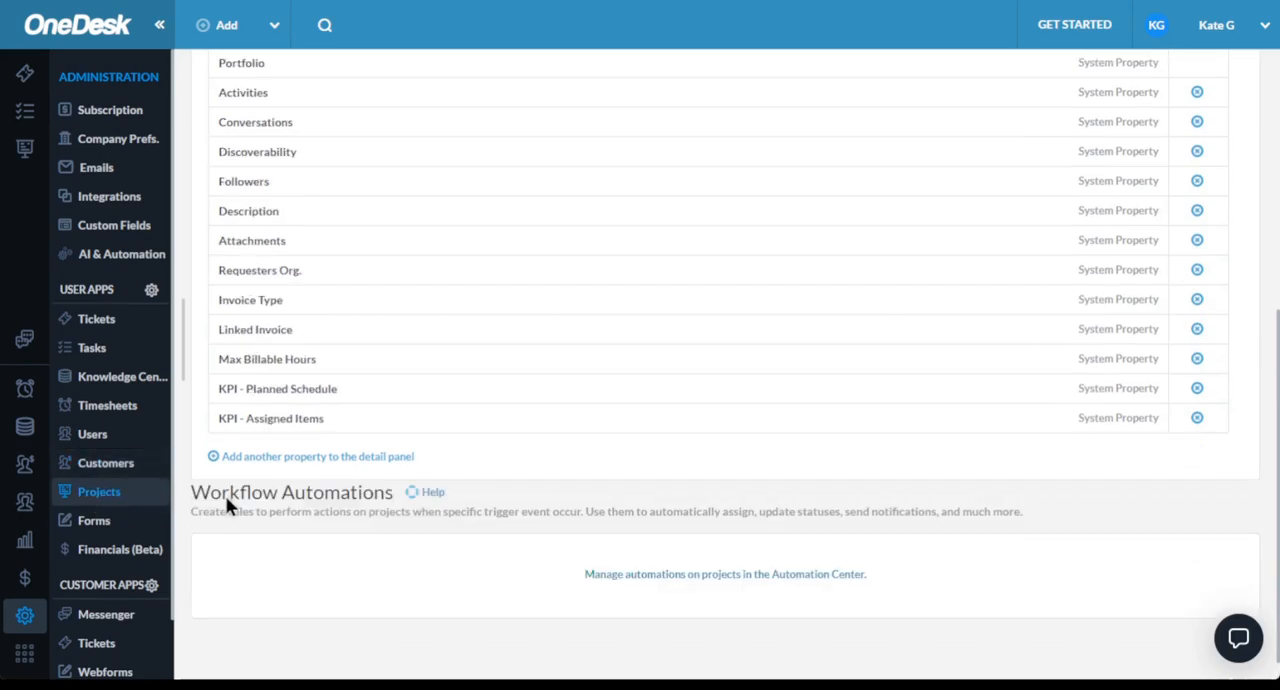
scroll(466, 377, up, 4)
scroll(470, 360, up, 2)
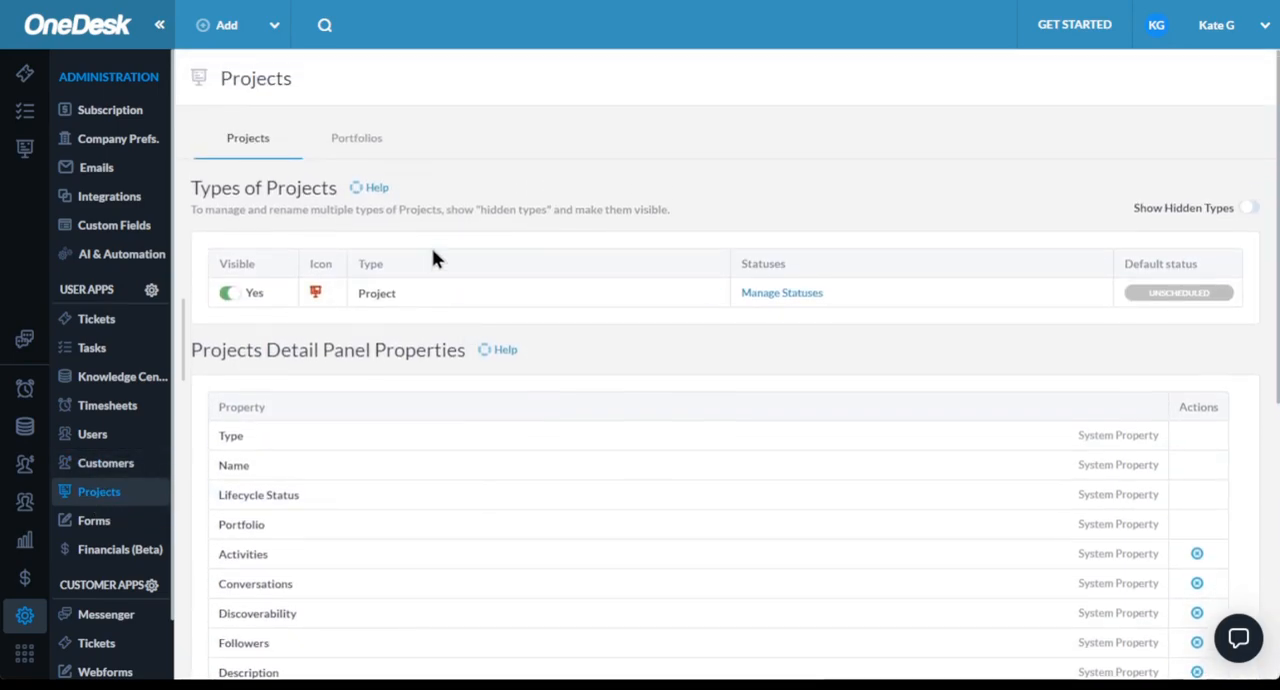
click(358, 148)
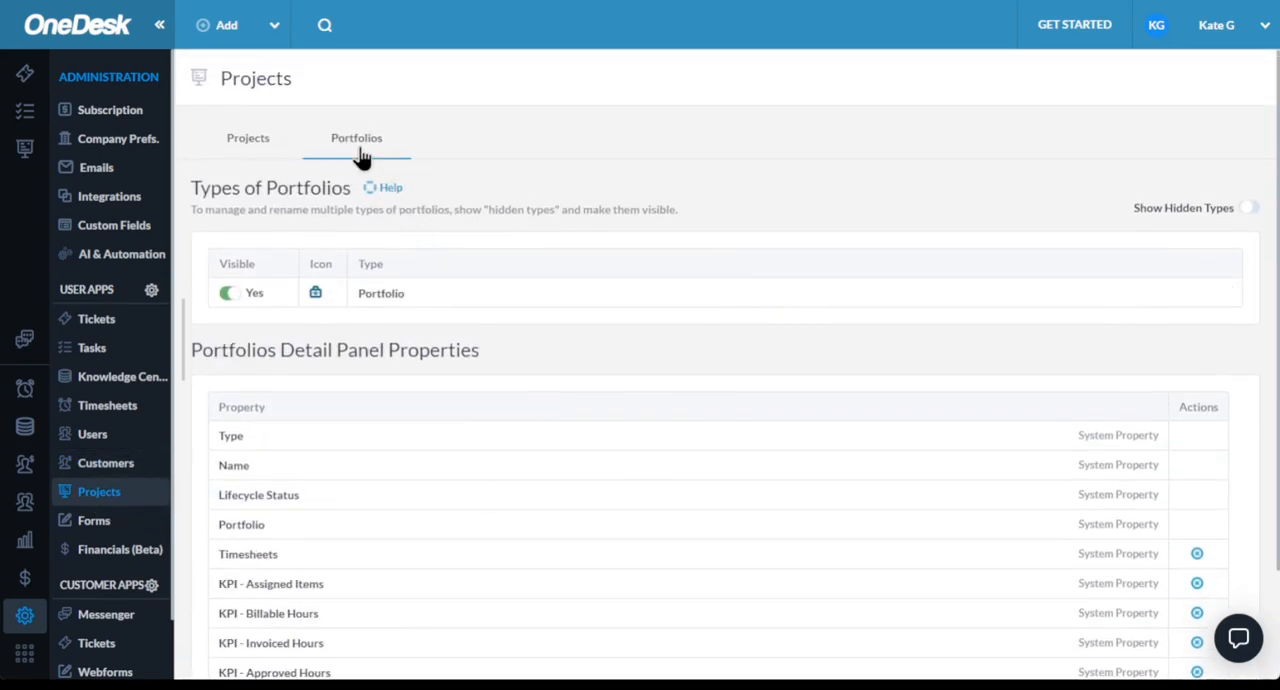
- Show the hidden project types and view the statuses that can be managed for the Project type
click(250, 158)
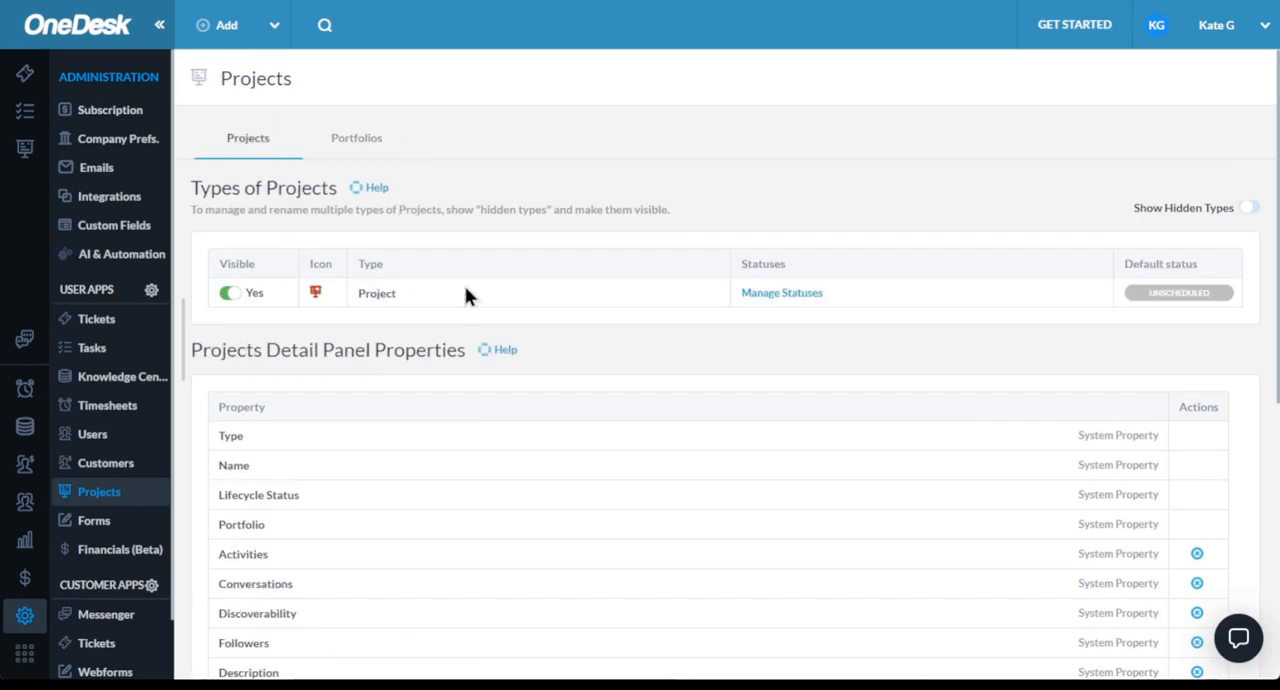
click(1247, 207)
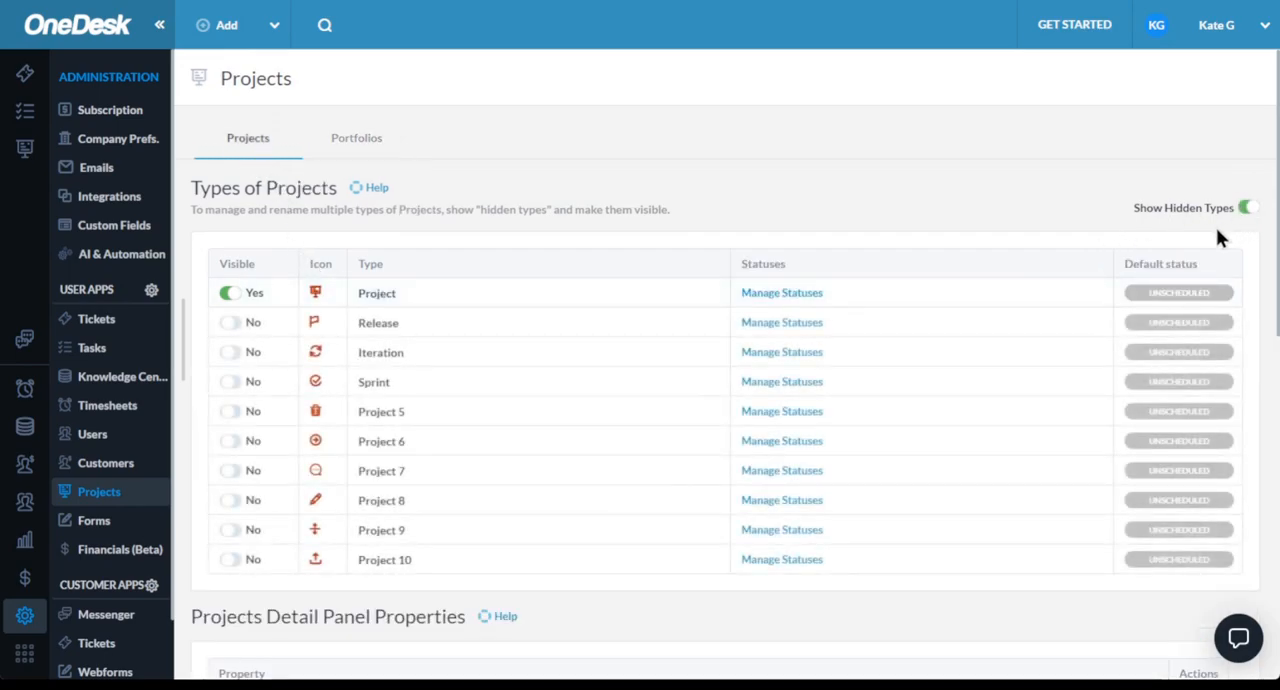
click(766, 294)
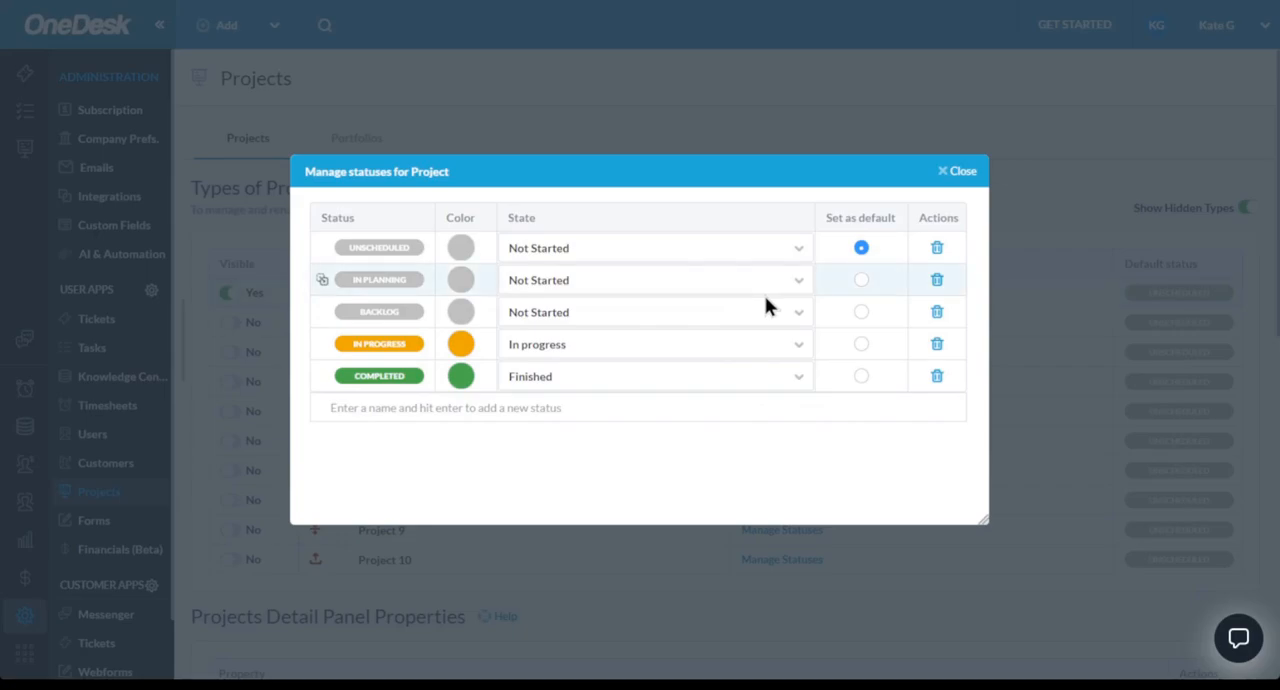
click(960, 172)
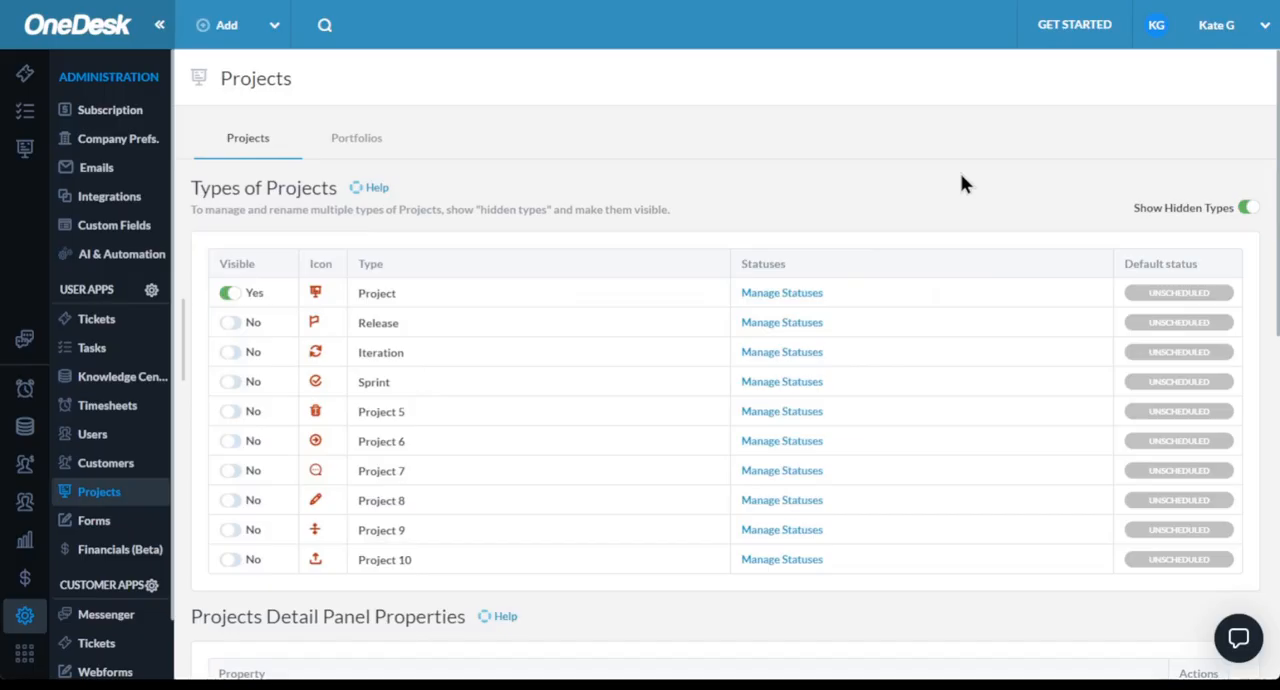
scroll(595, 320, down, 2)
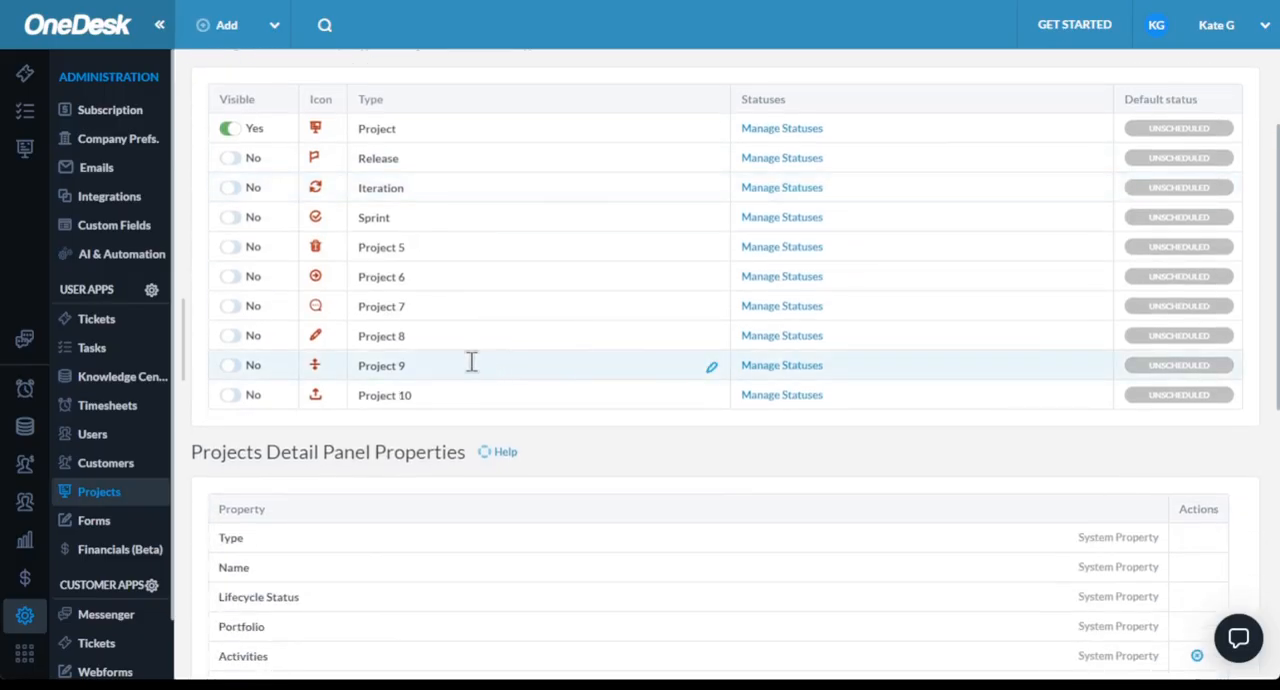
- Look over the Forms administration, including the types available for a new form and the properties of the existing Ticket form
click(114, 527)
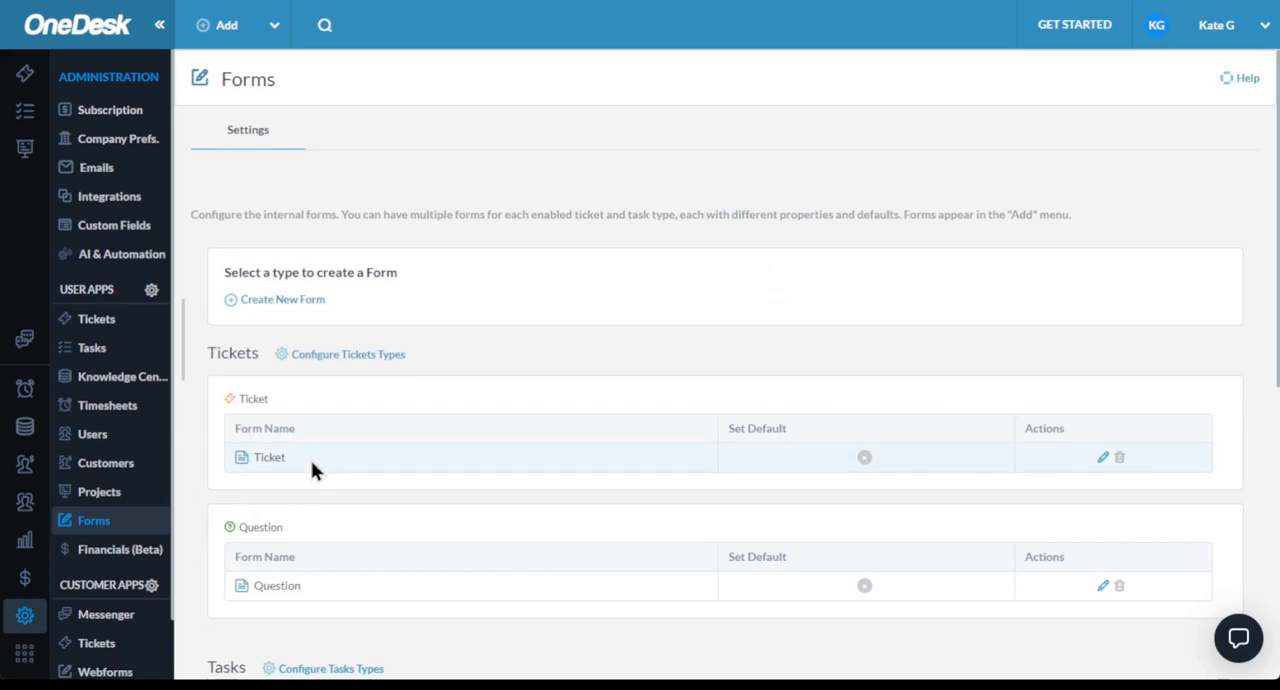
click(258, 316)
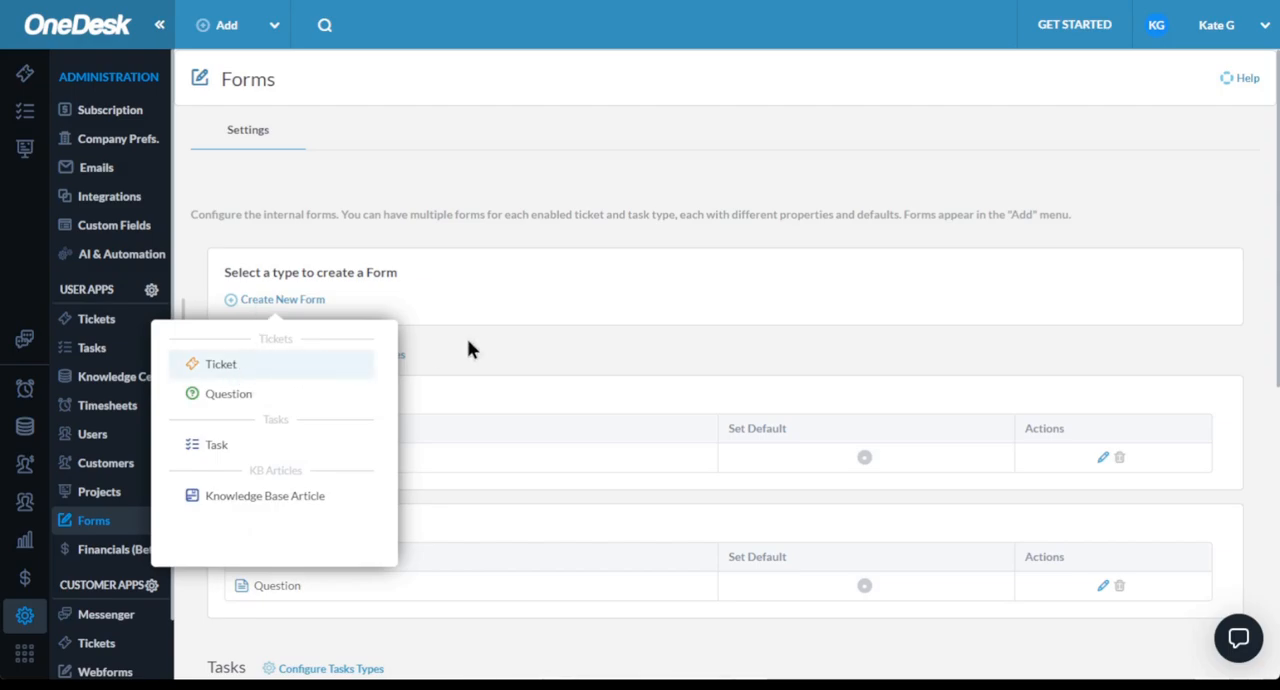
click(813, 368)
click(1103, 457)
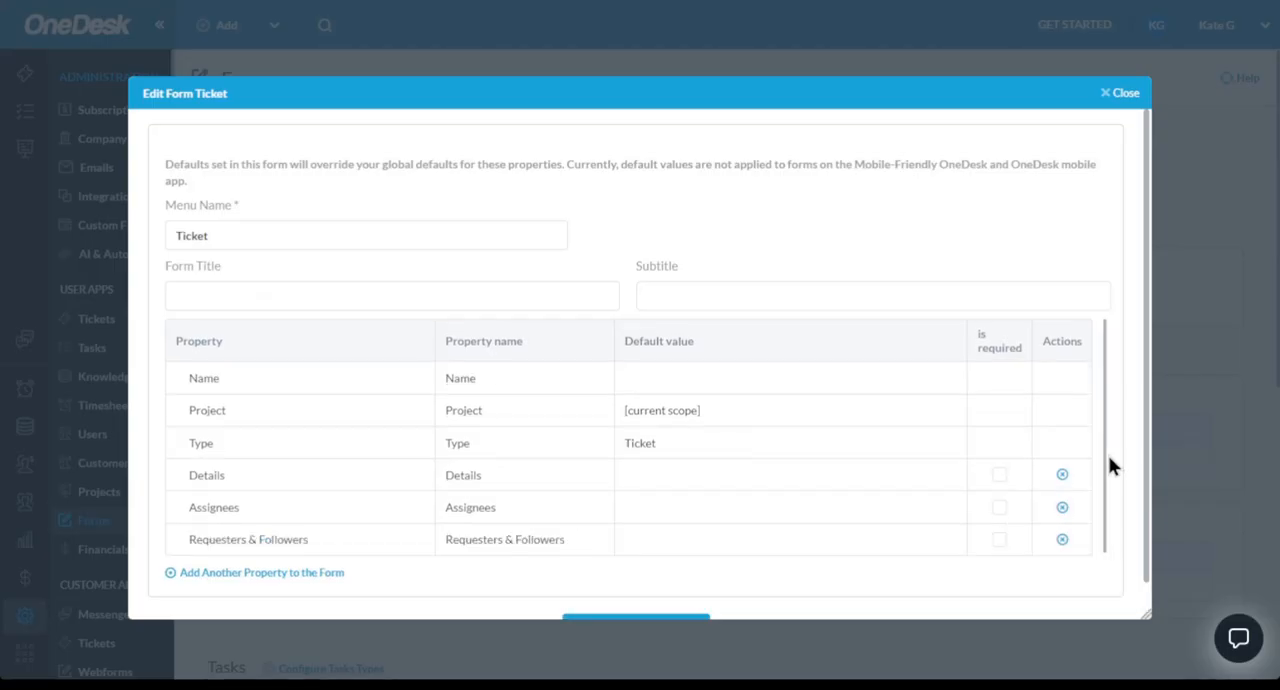
click(1121, 99)
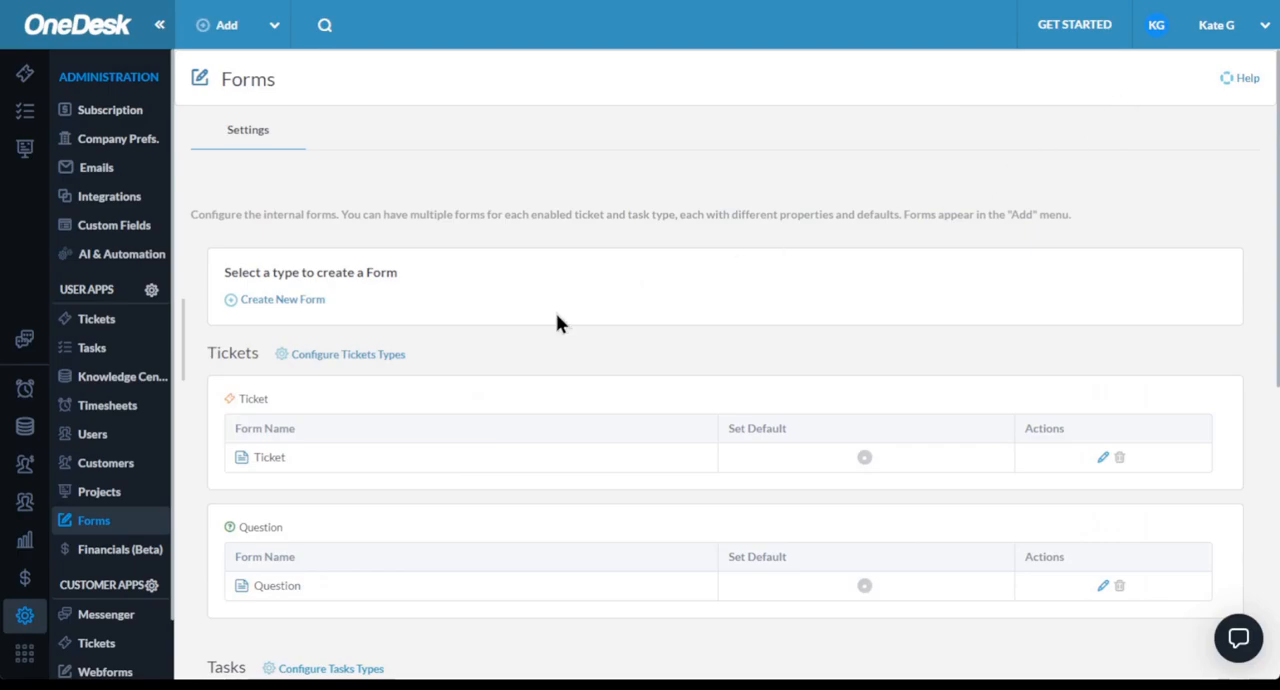
- Create a new form for the Ticket type and set its menu name to "onboarding"
click(281, 303)
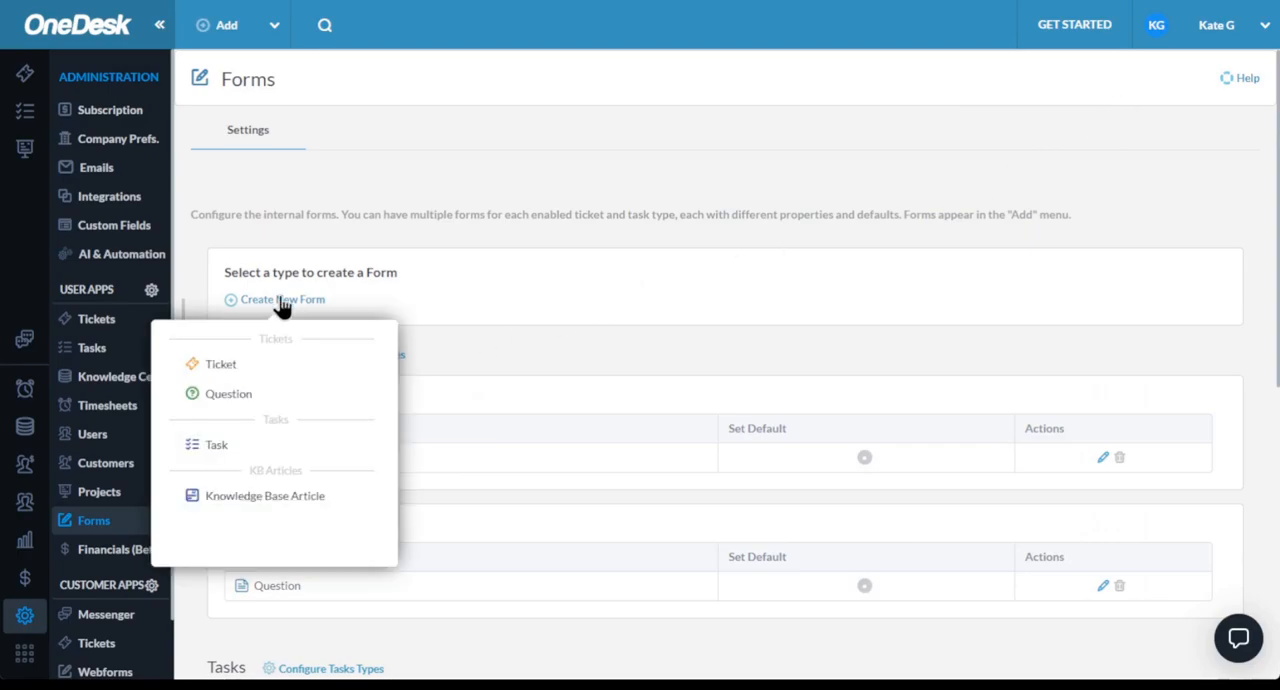
click(232, 374)
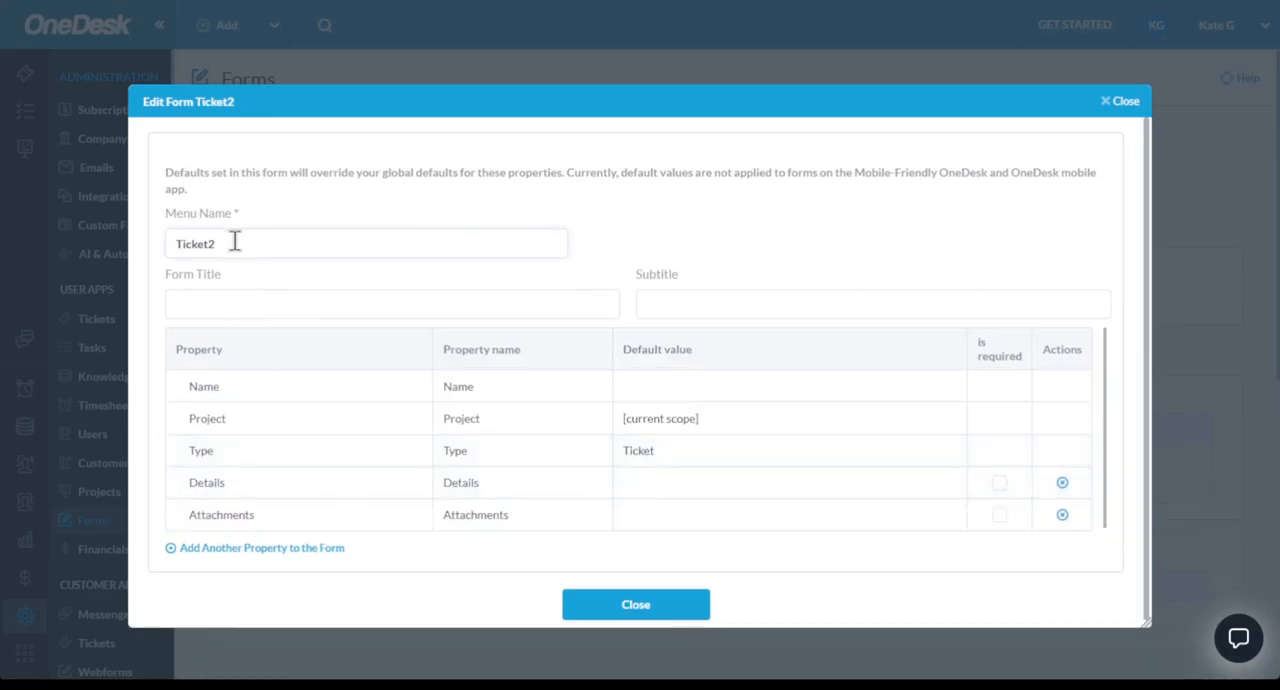
drag(234, 242, 112, 243)
text(onboarding)
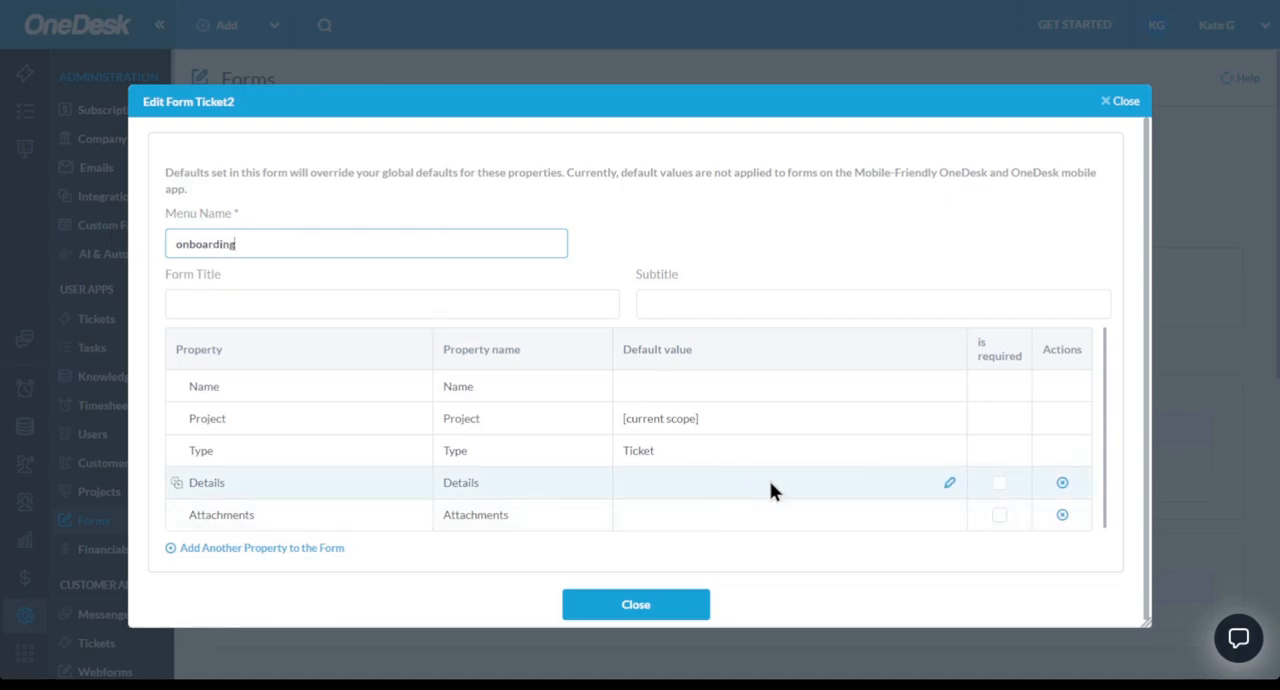
- Set the default Details text of the onboarding form to "default" and finish editing the form
click(946, 485)
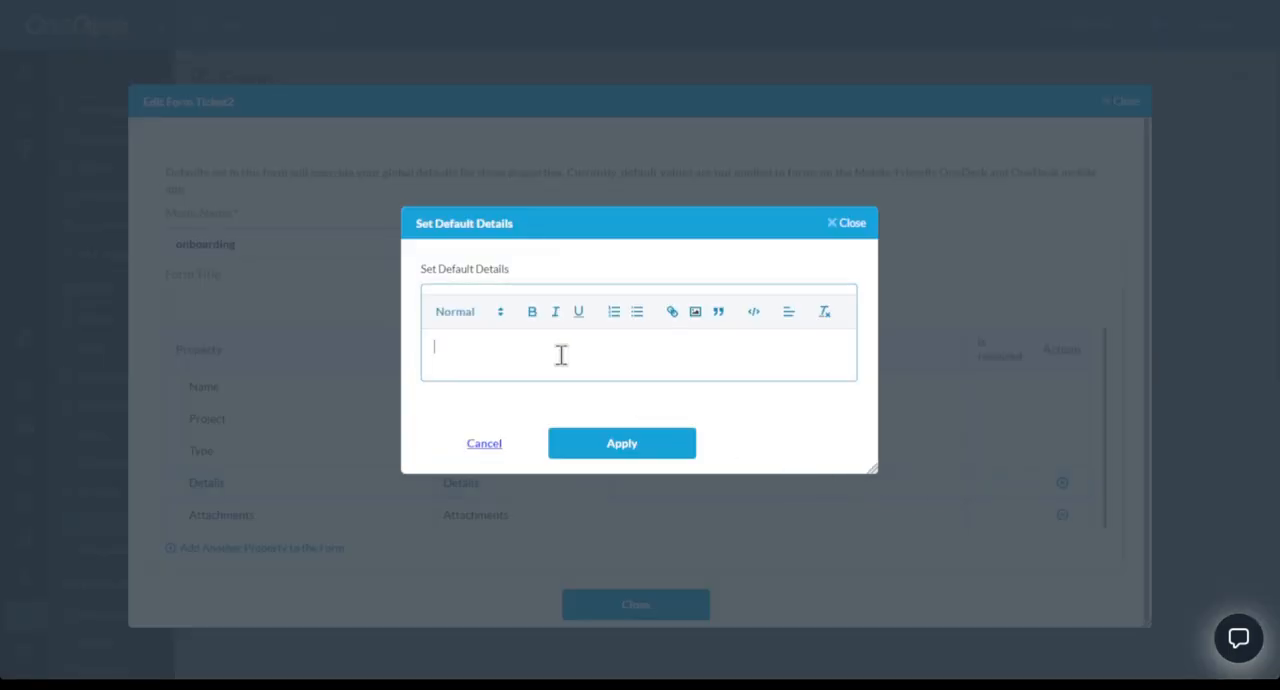
text(default)
click(643, 444)
click(648, 608)
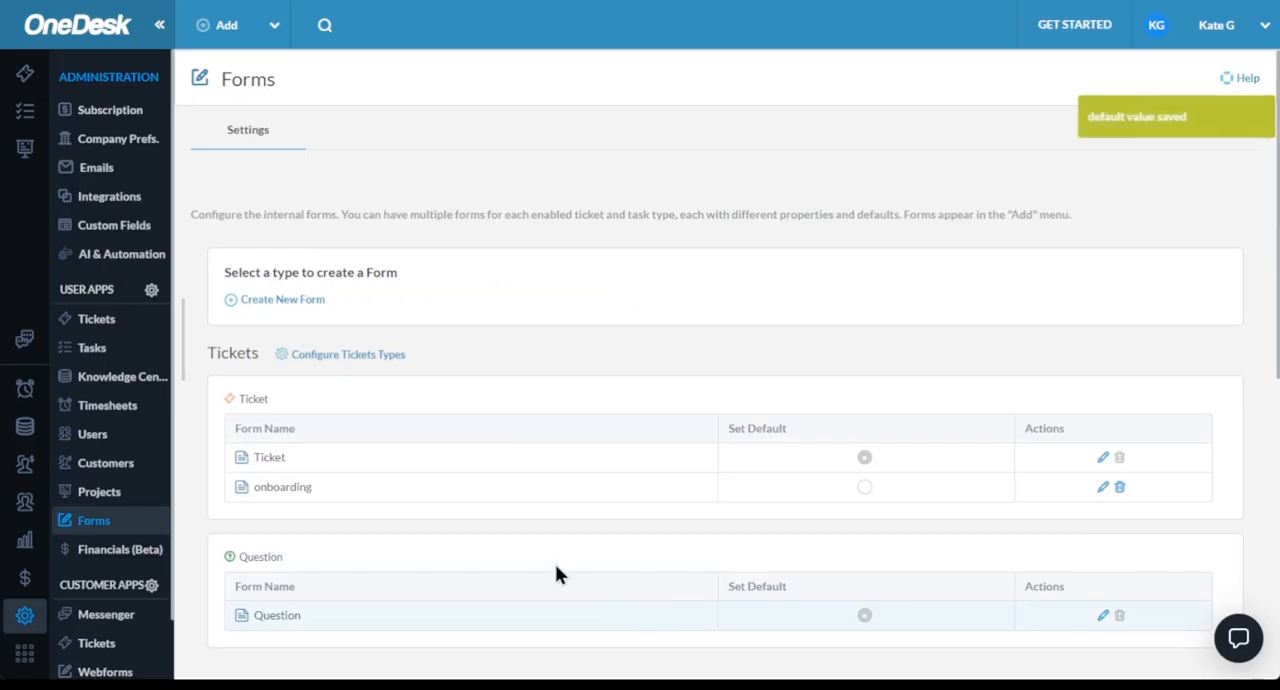
- Open a new ticket with the onboarding form to check its prefilled details, and discard it without saving
click(203, 44)
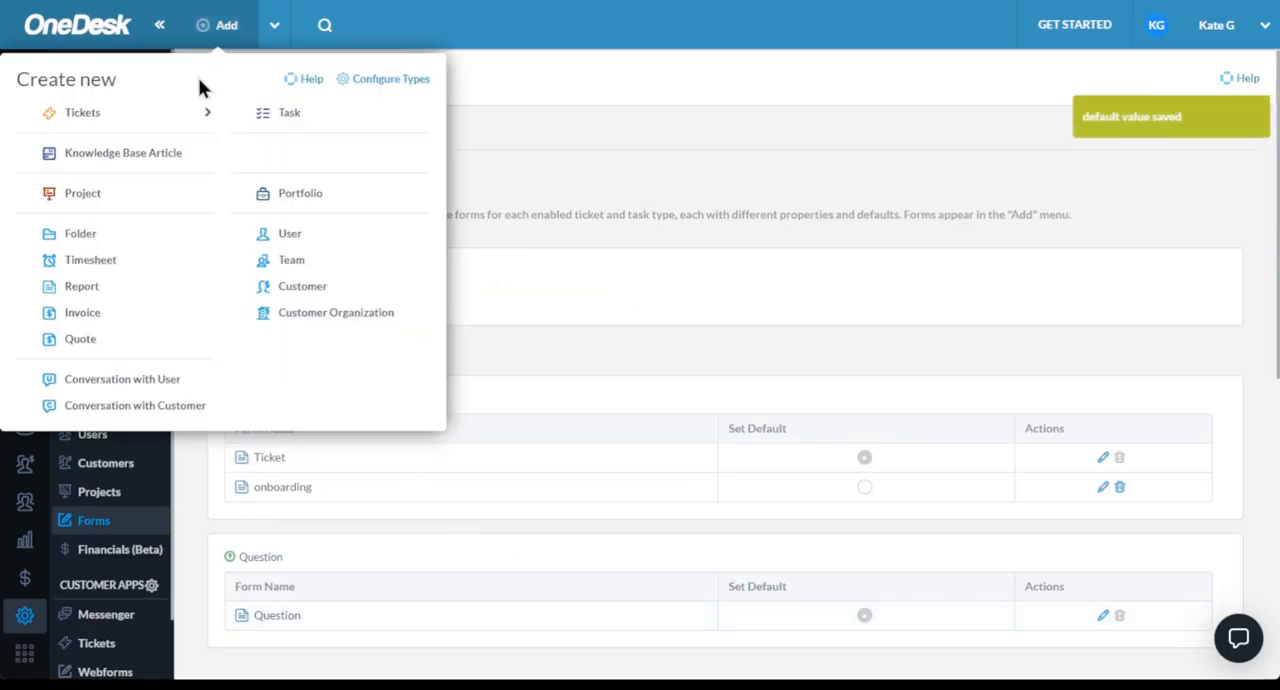
mouse_move(200, 112)
click(202, 192)
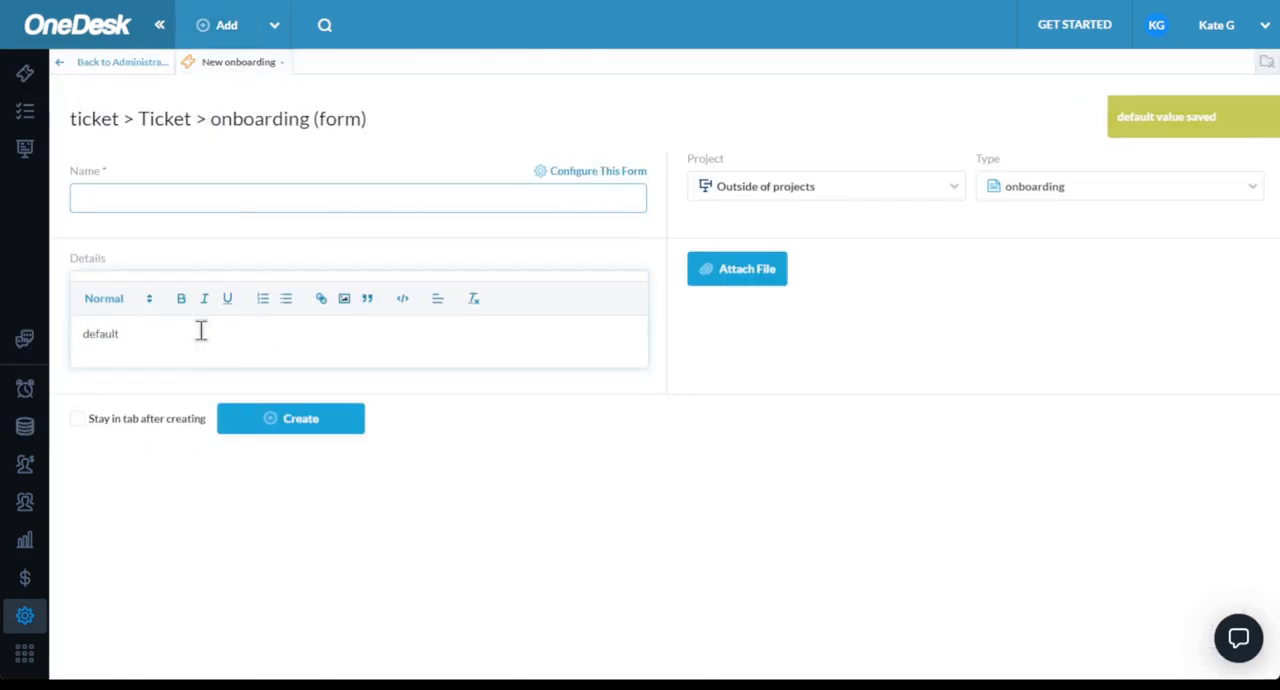
click(283, 61)
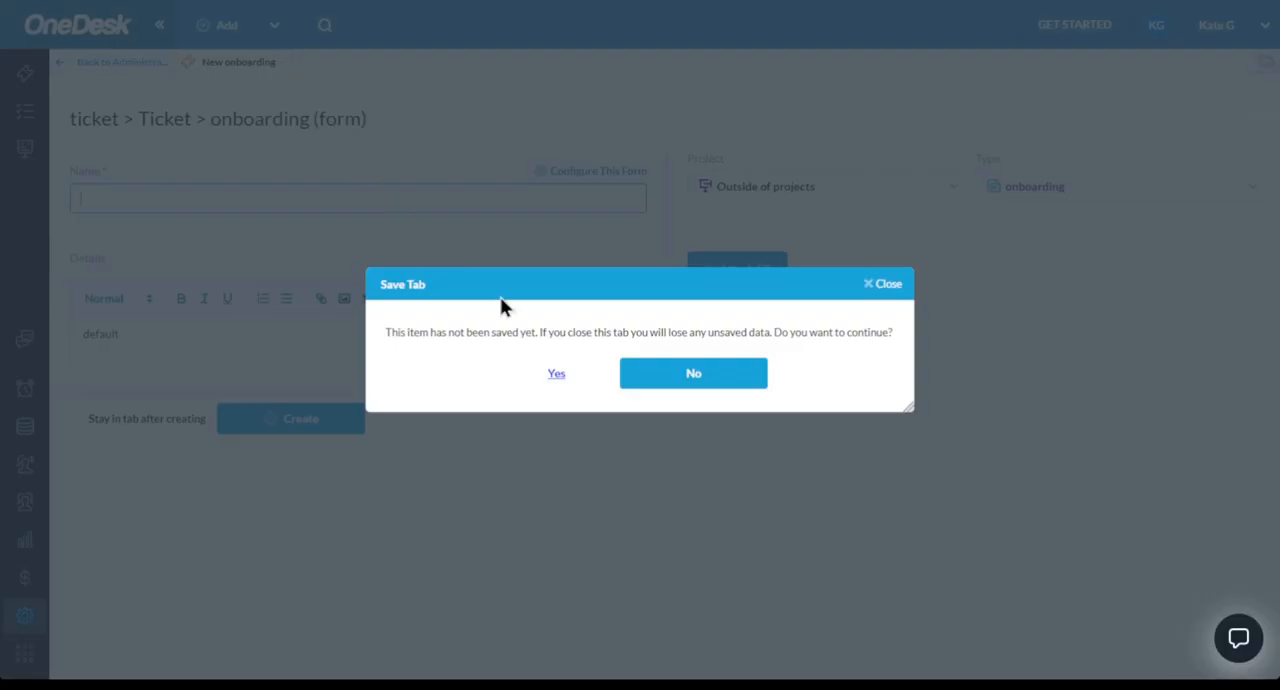
click(558, 376)
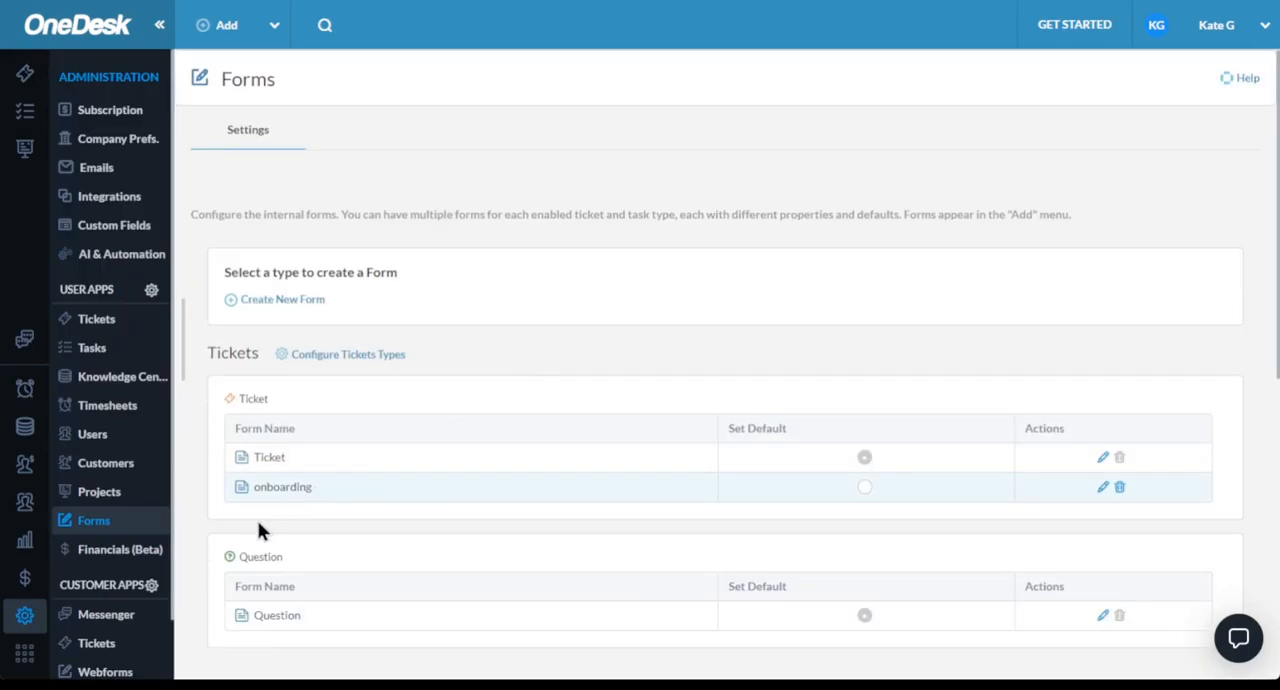
- View the cost and invoicing rates in the Financials settings and the levels available for invoicing calculation, without changing them
click(110, 553)
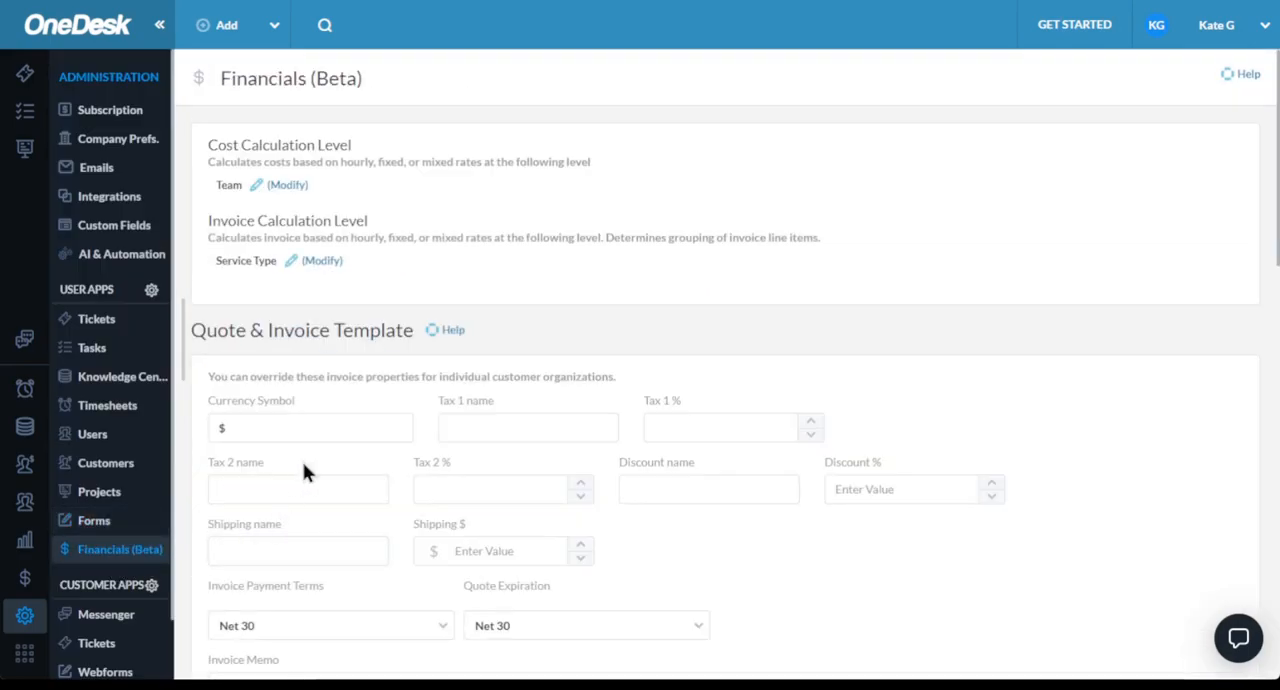
click(284, 188)
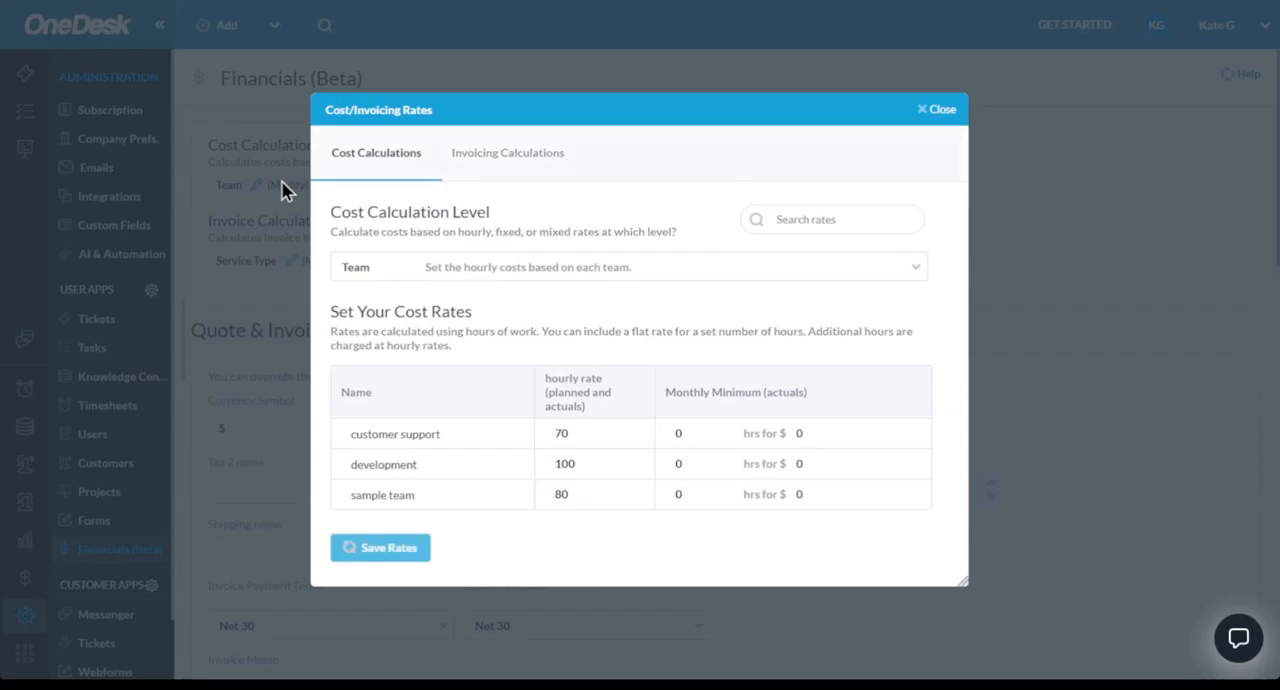
click(512, 160)
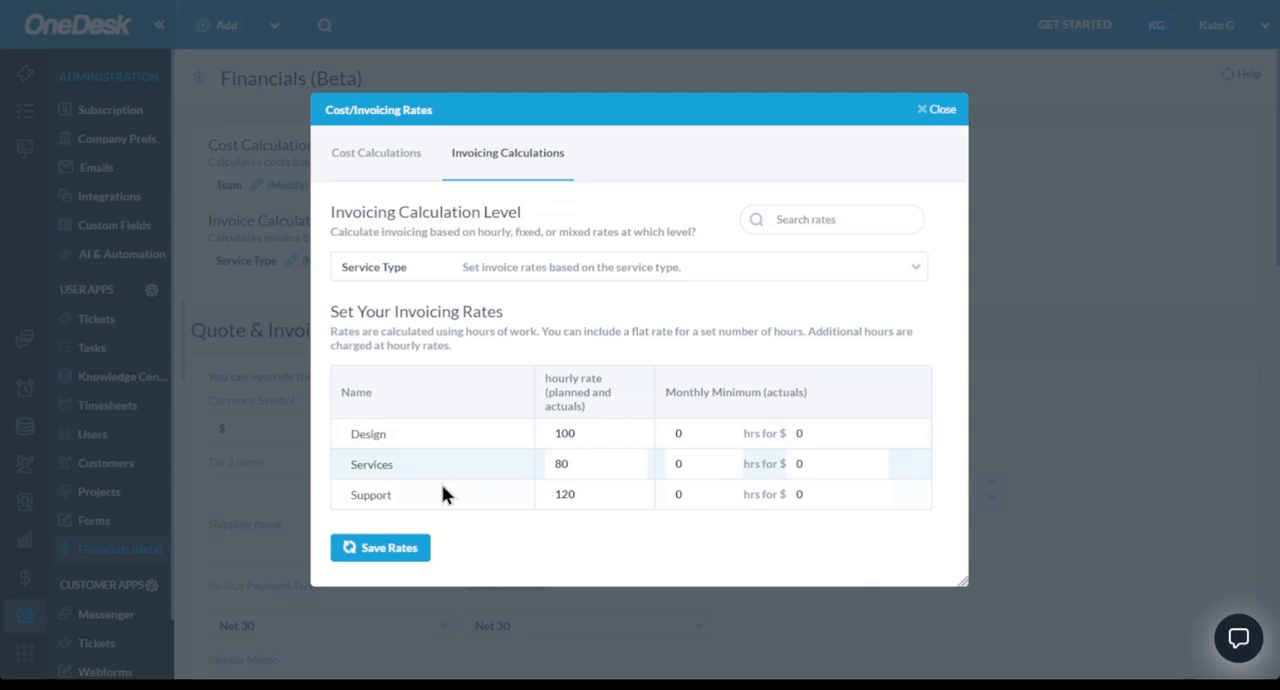
click(566, 273)
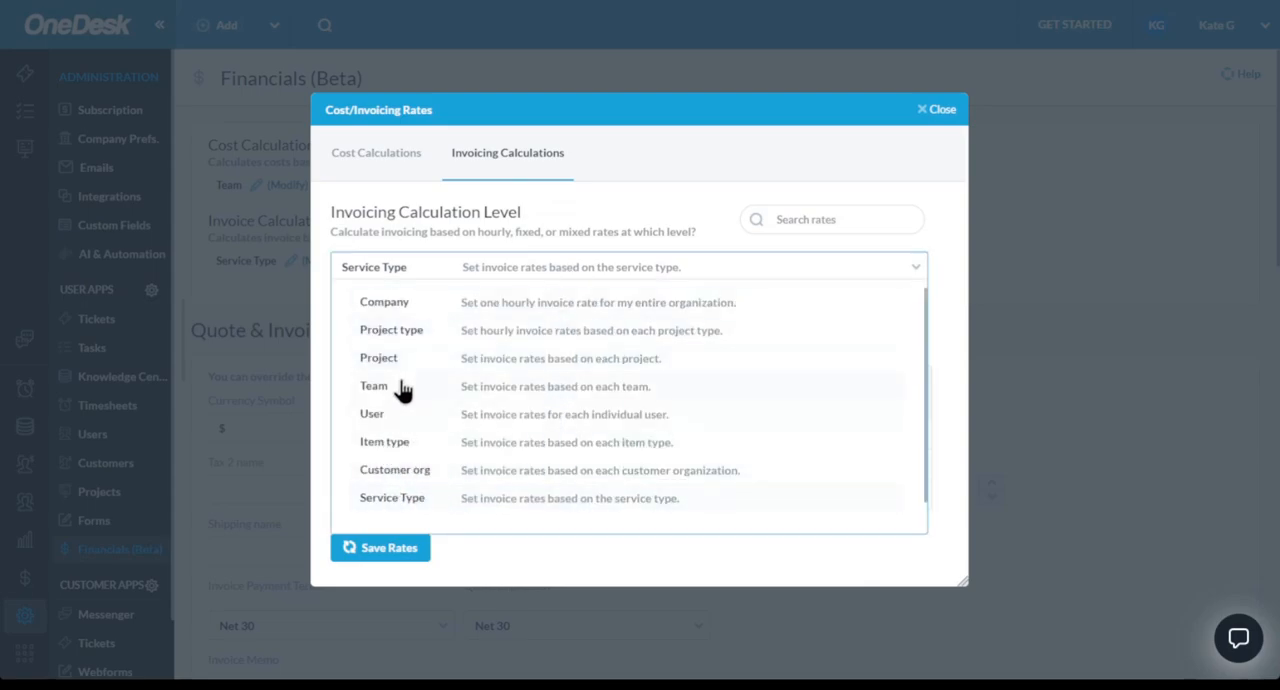
click(907, 248)
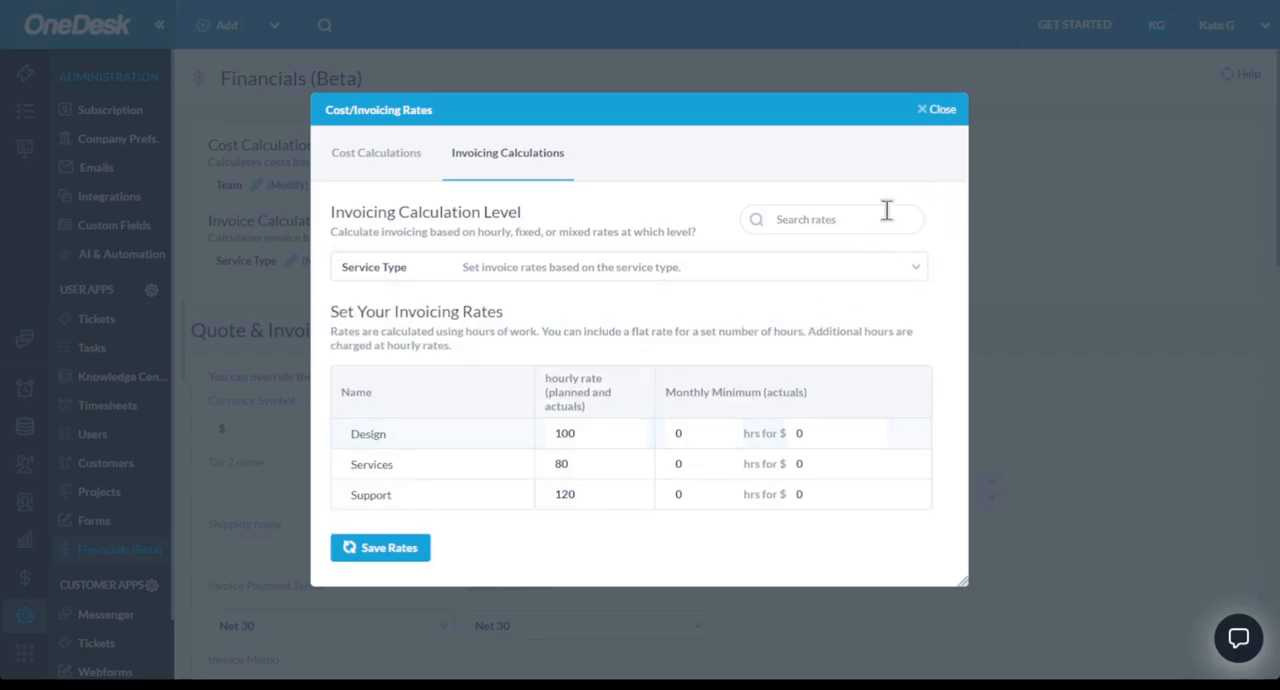
click(940, 114)
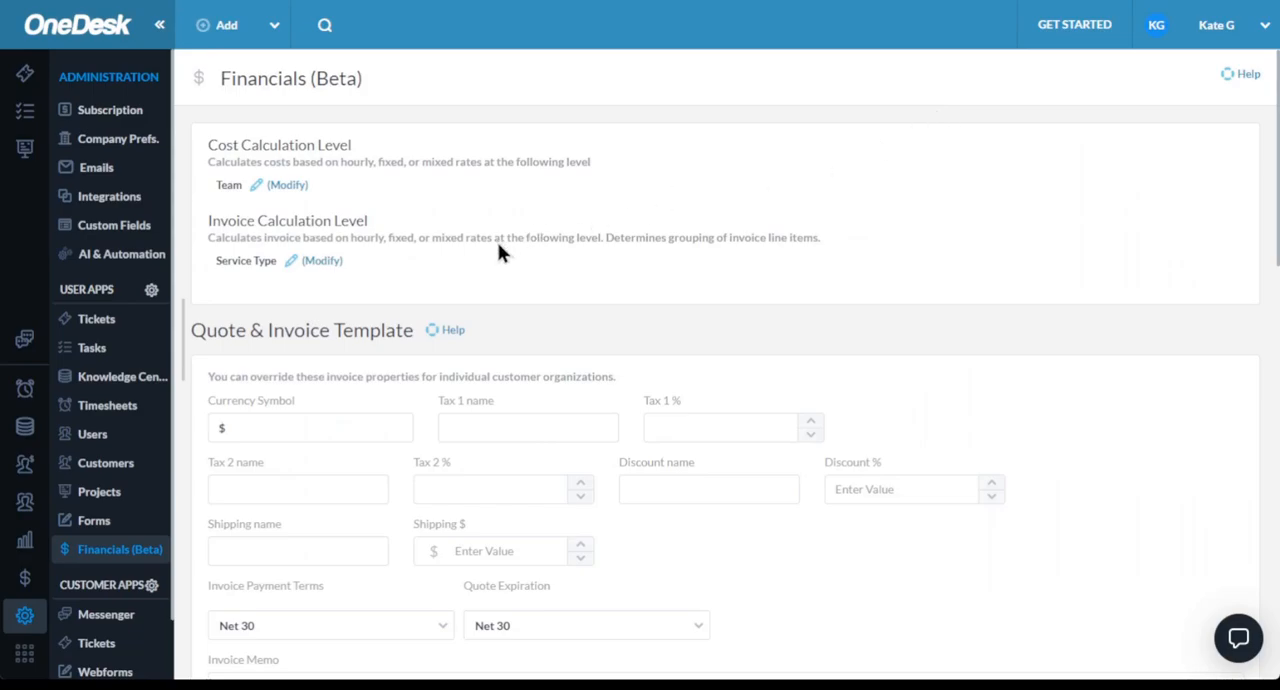
- Look over the quote and invoice template fields and the invoice work calculation settings in Financials
scroll(406, 333, down, 2)
click(335, 266)
scroll(343, 312, down, 1)
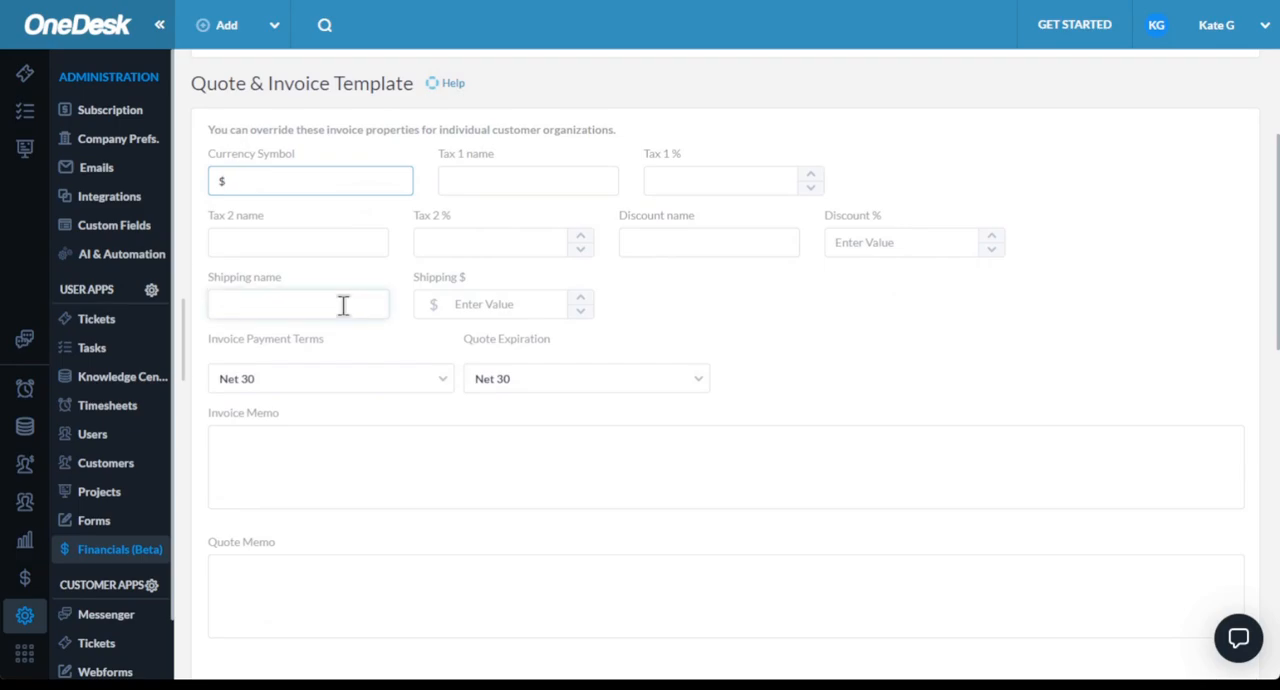
scroll(343, 305, down, 2)
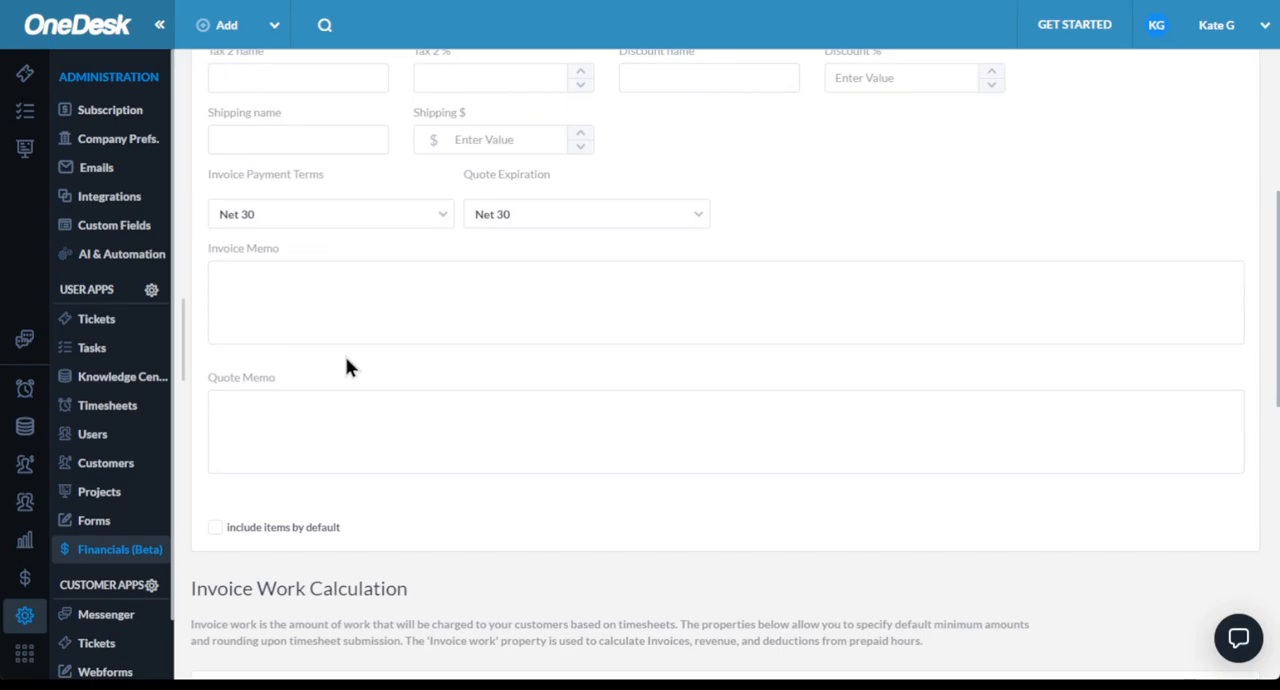
scroll(349, 368, down, 2)
scroll(344, 363, down, 4)
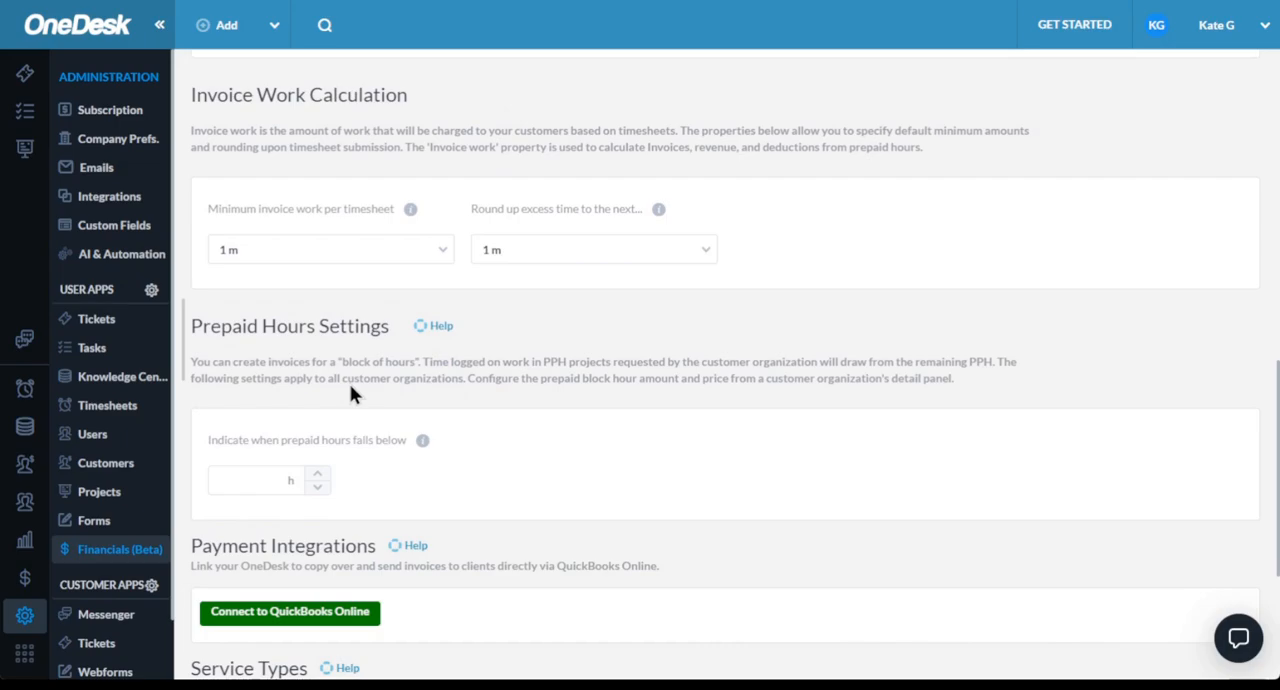
- Examine the payment integrations and service types in Financials, including the service type manager, without changing anything
scroll(350, 395, down, 3)
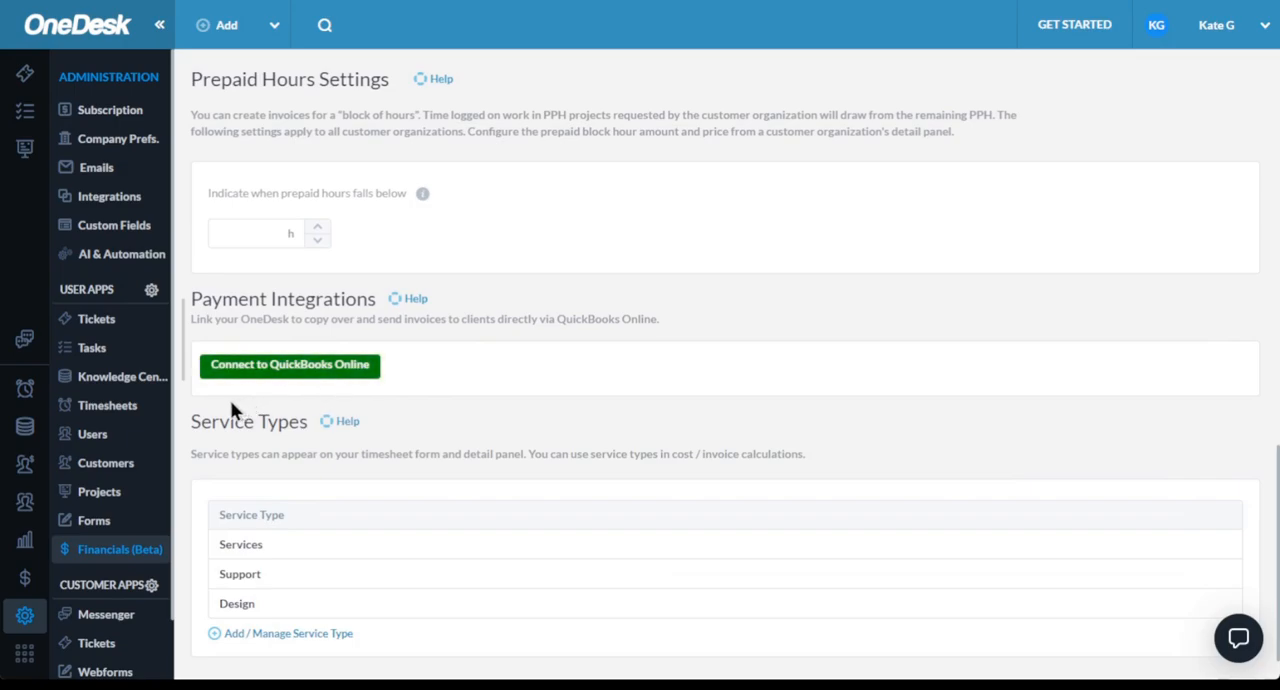
scroll(110, 500, down, 1)
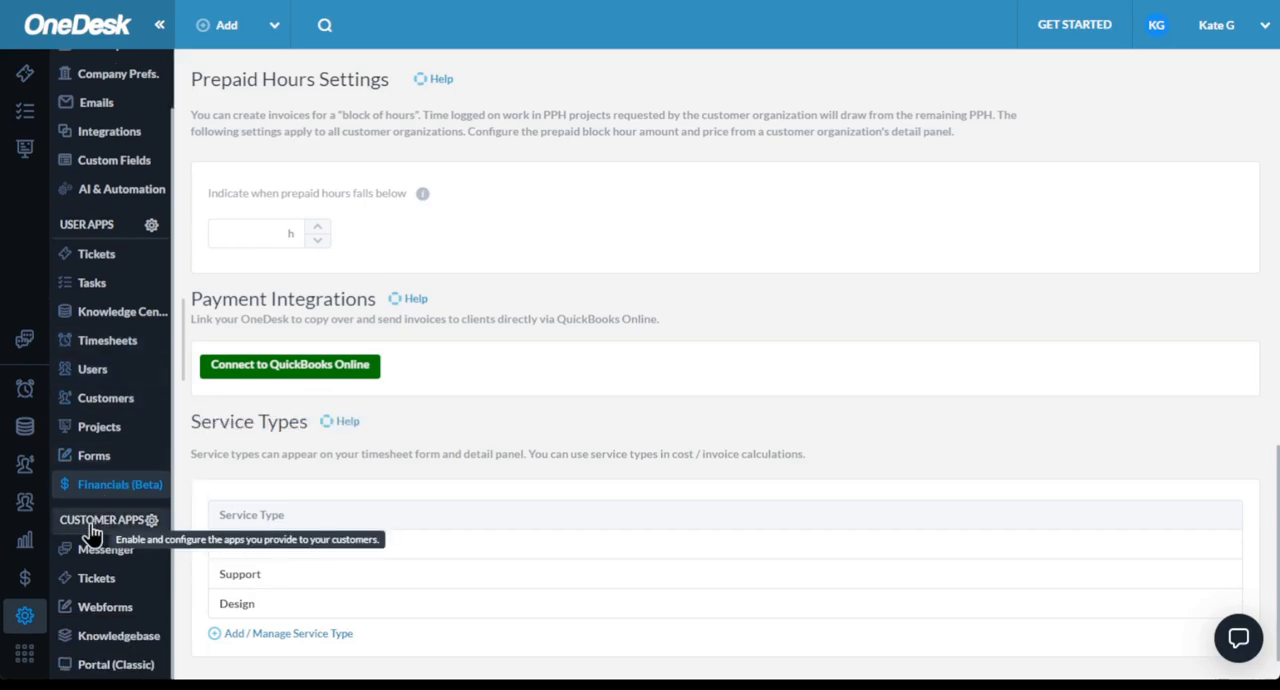
scroll(225, 578, down, 1)
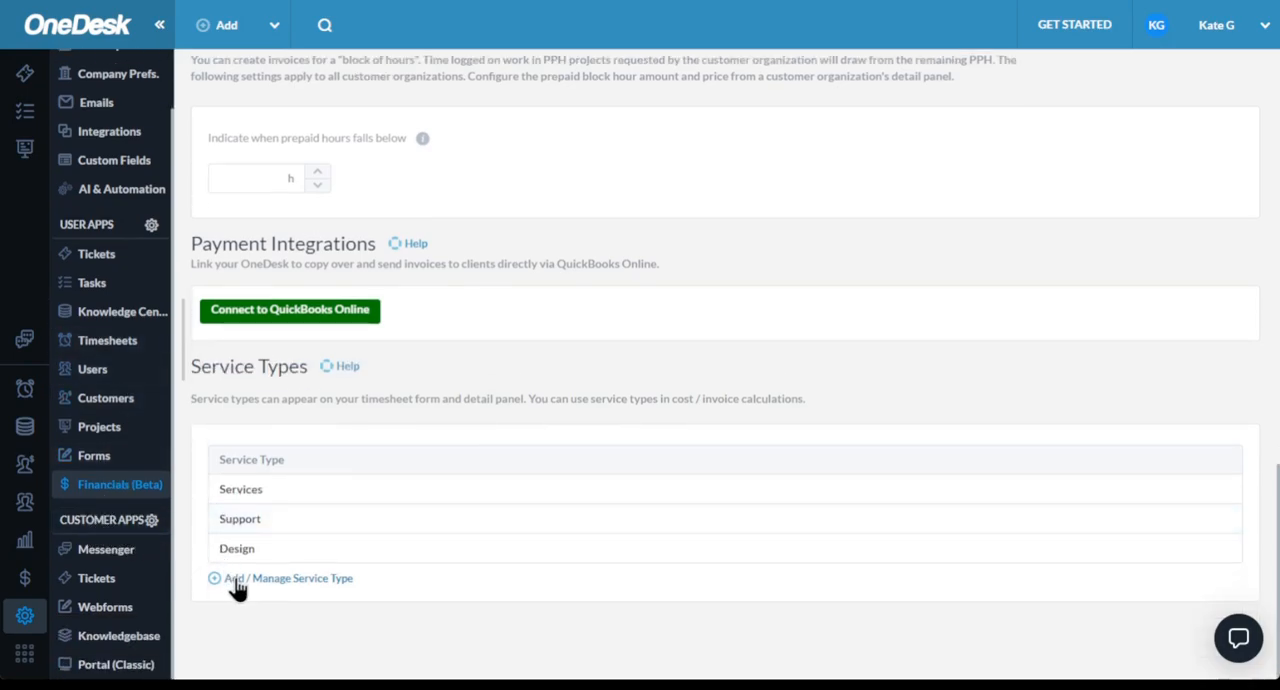
click(237, 585)
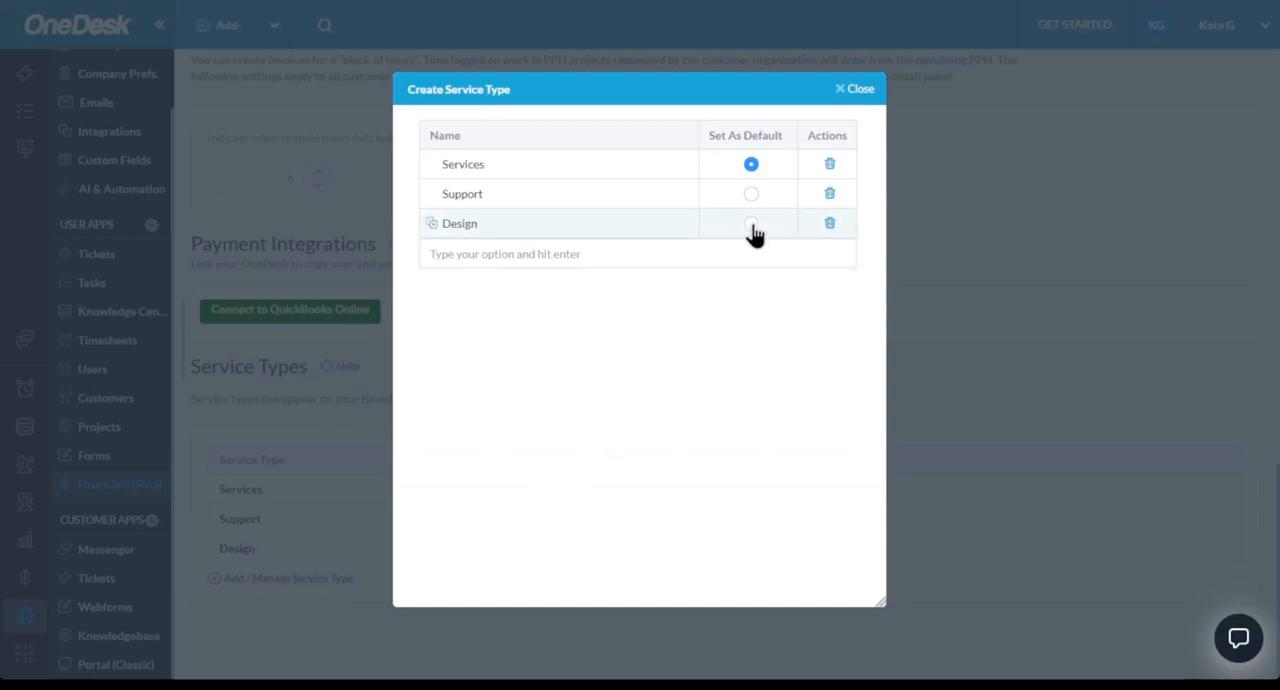
click(861, 90)
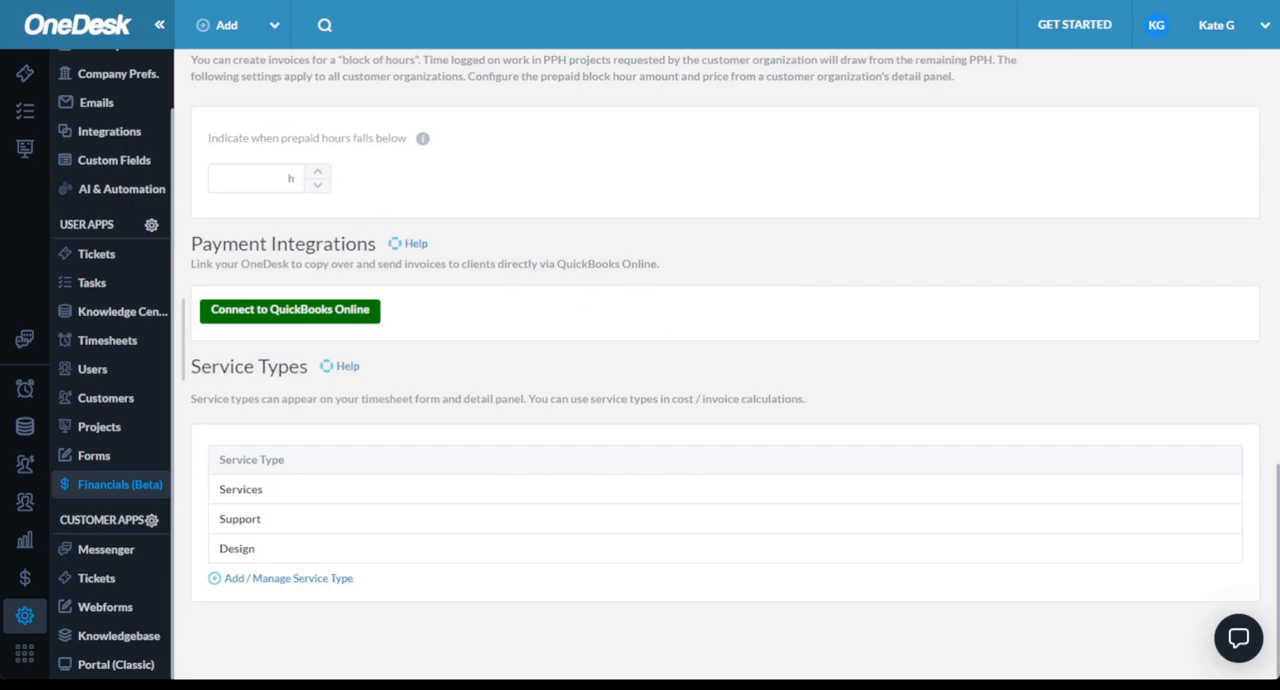
- Open the Customer Apps settings and check which app types a new customer app can have, without creating one
click(105, 520)
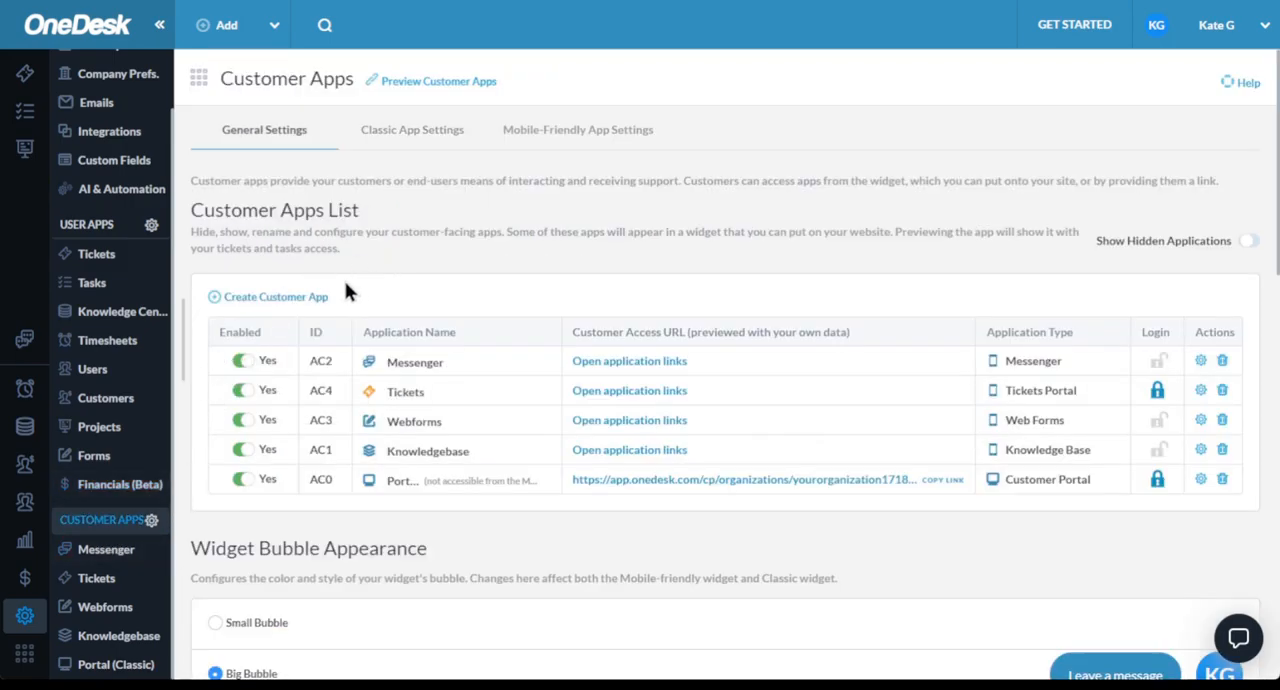
click(251, 299)
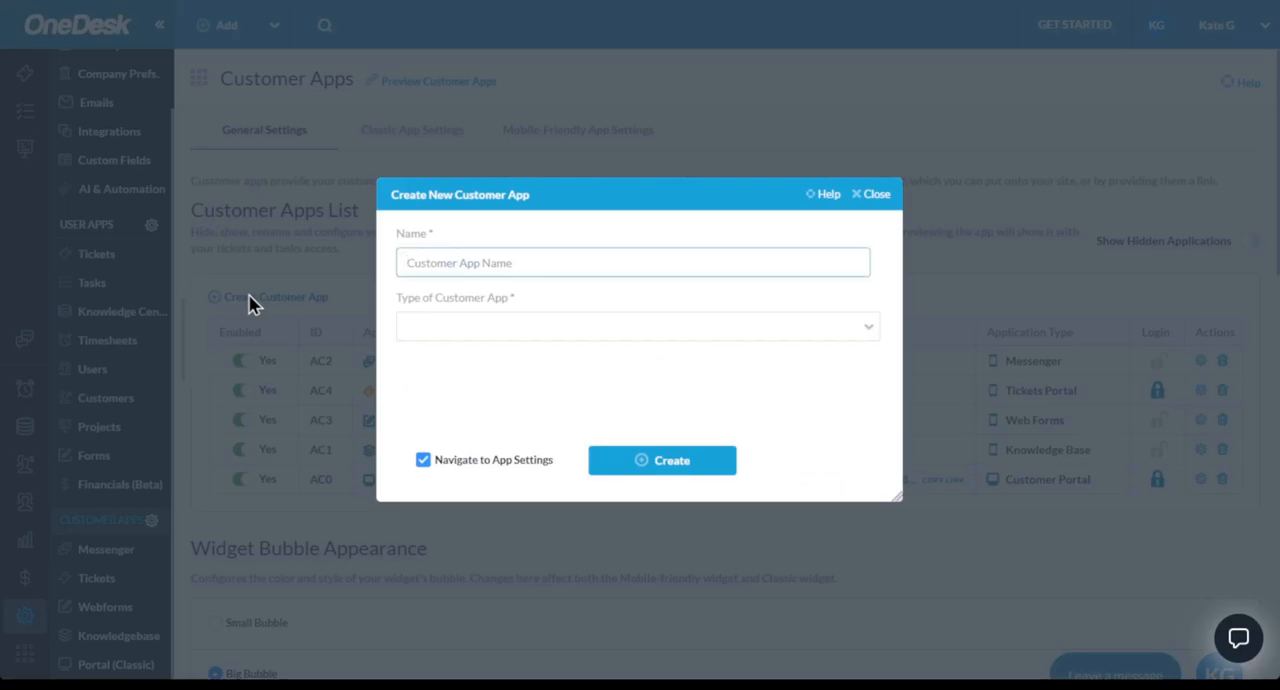
click(471, 329)
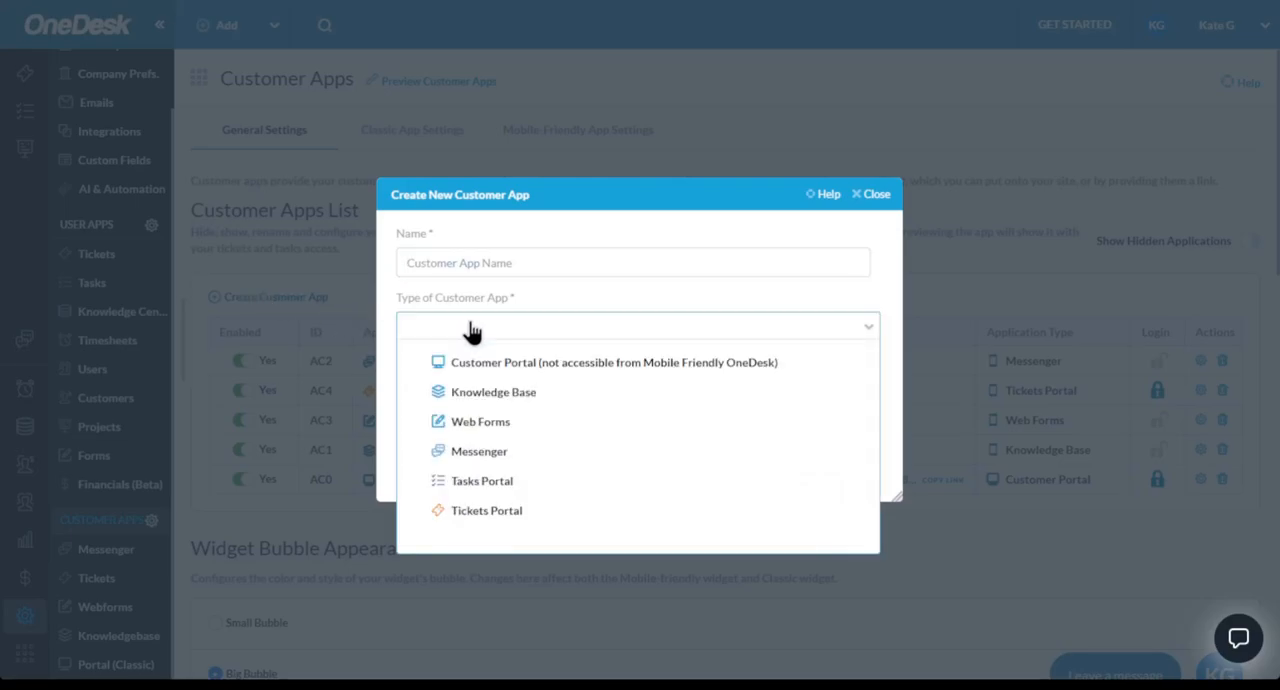
click(872, 196)
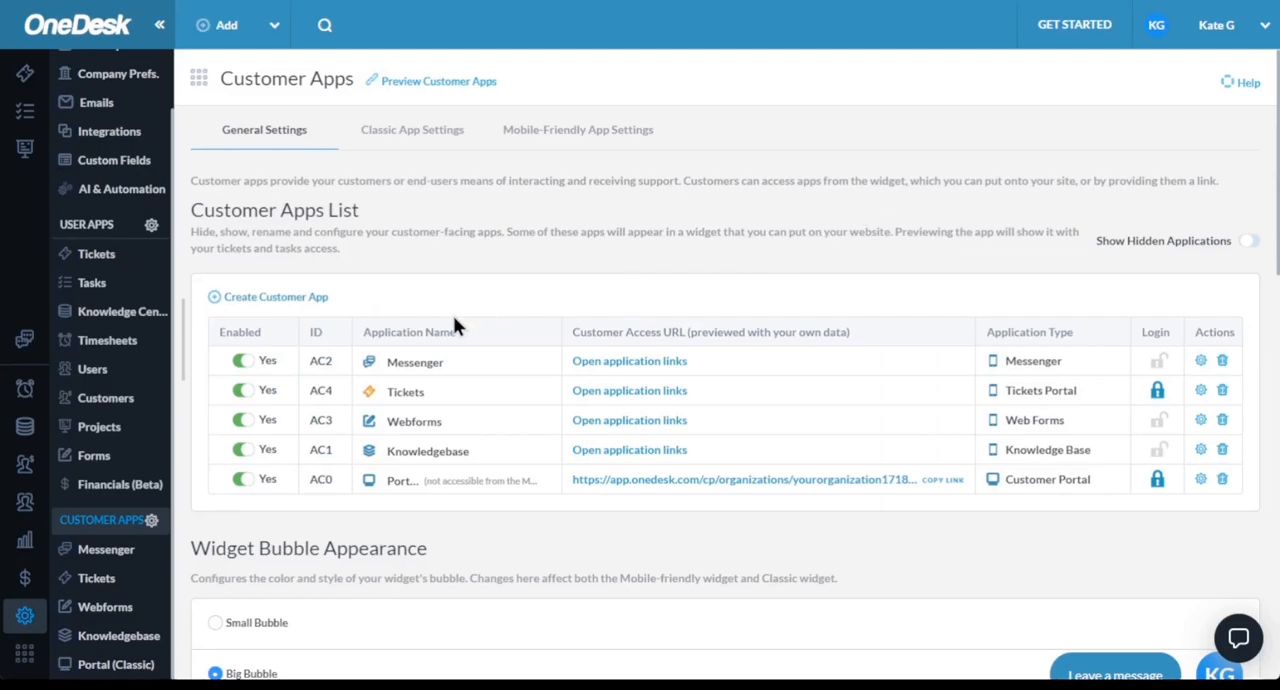
- Try the small bubble style in the Widget Bubble Appearance settings and switch back to the big bubble
scroll(453, 325, down, 3)
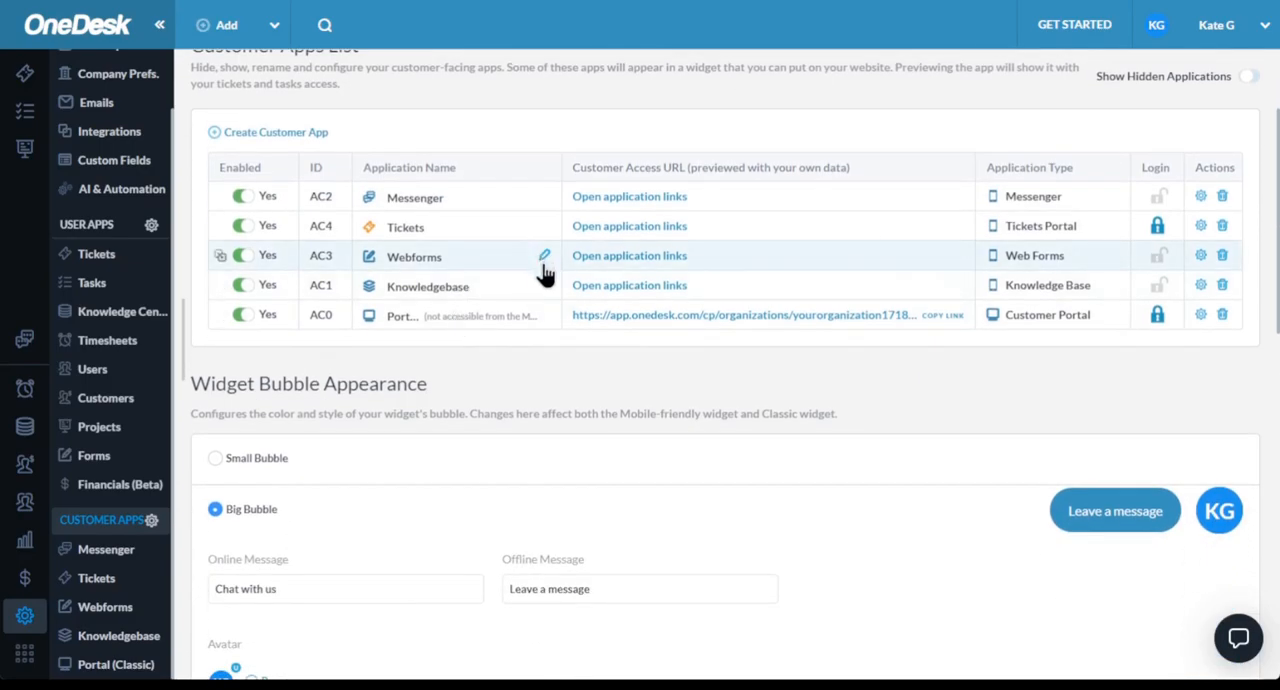
scroll(543, 272, down, 2)
scroll(539, 279, down, 3)
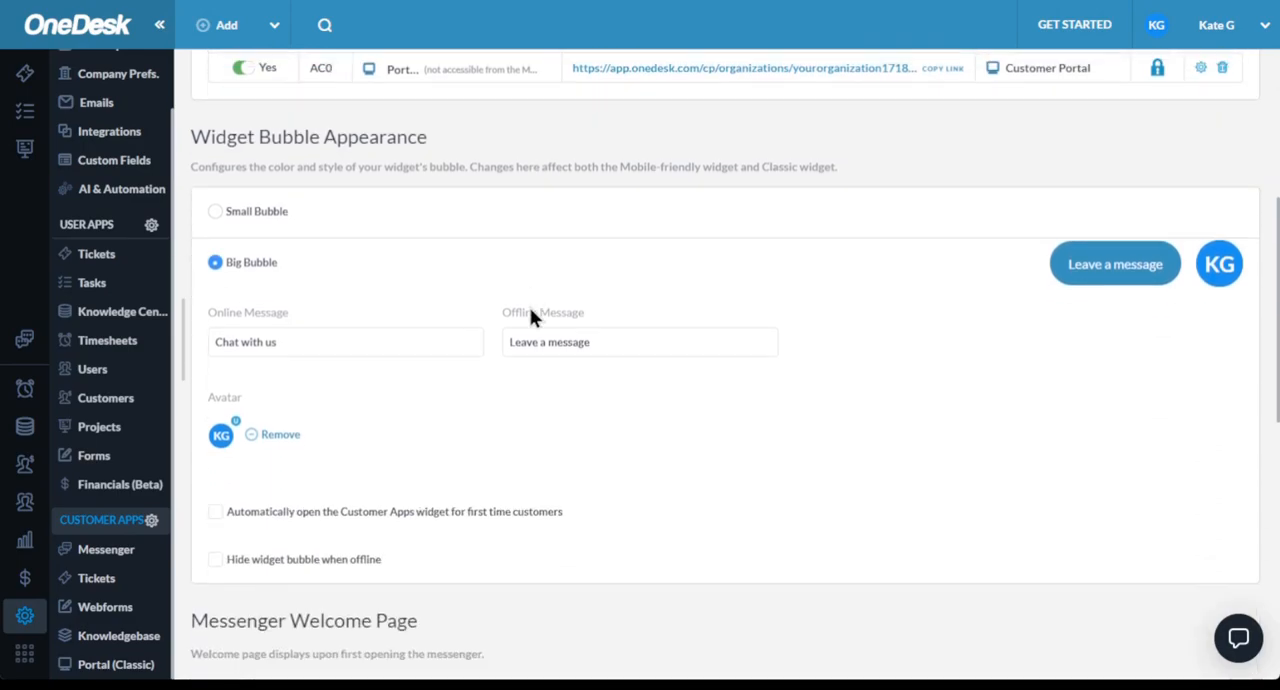
click(253, 216)
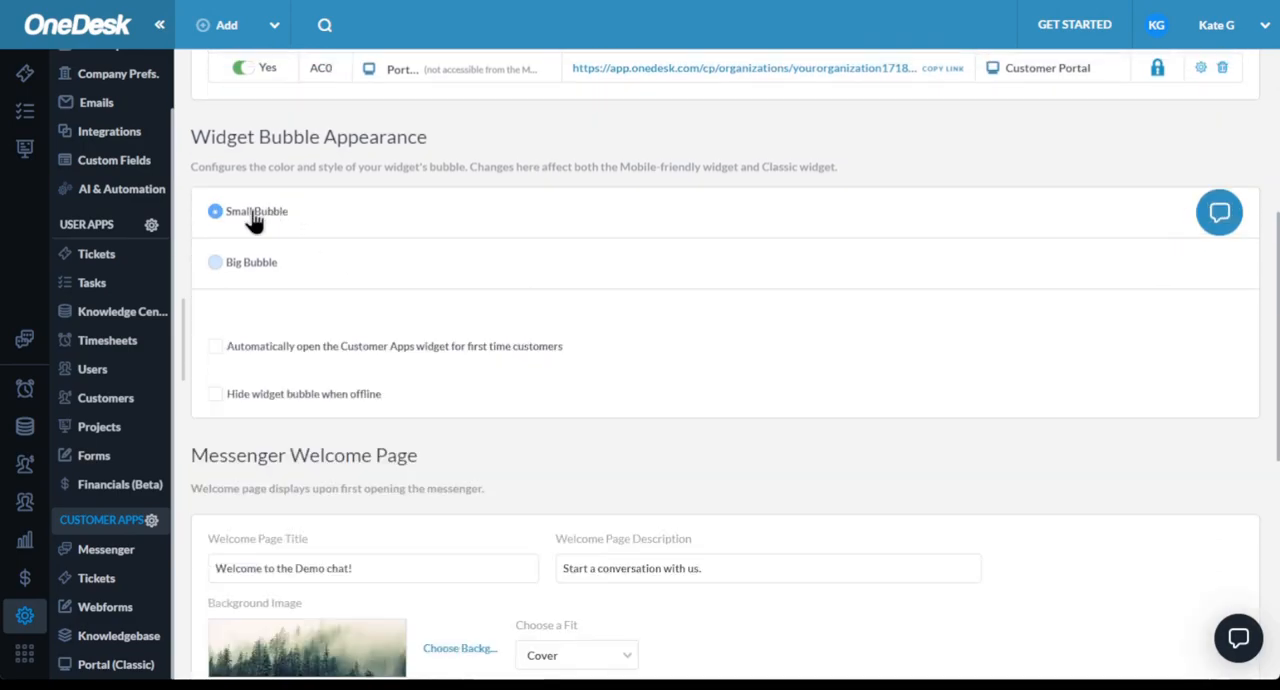
click(241, 270)
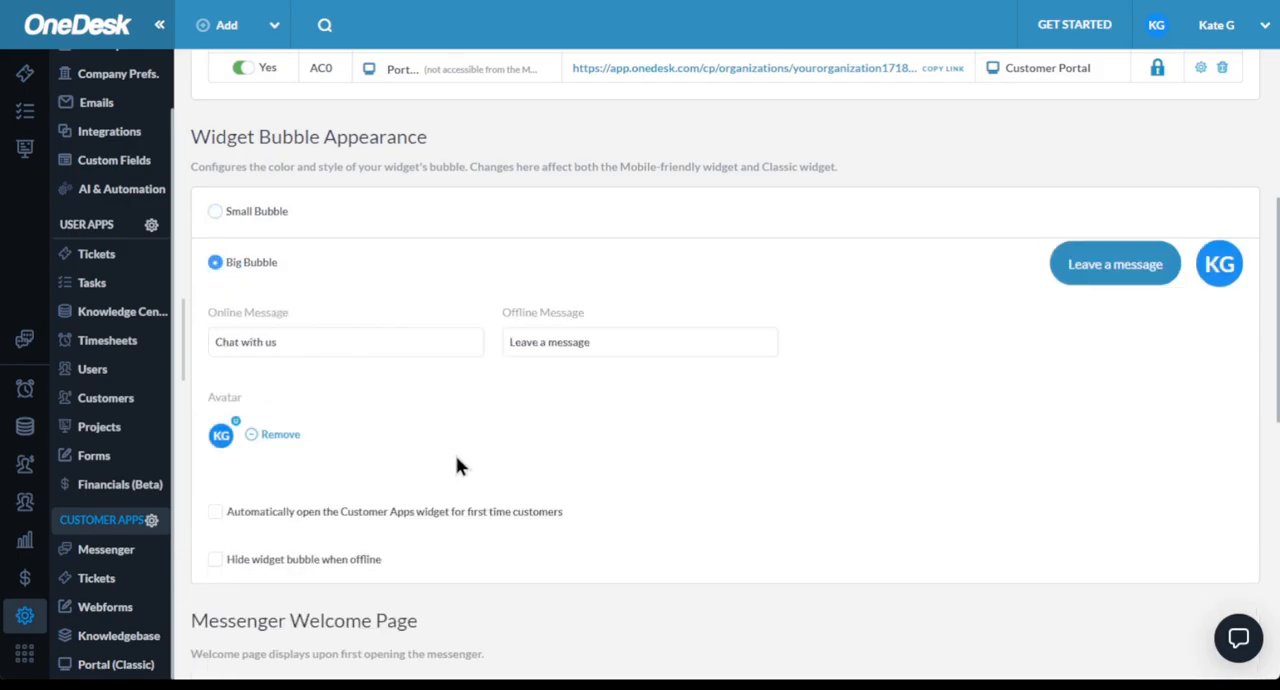
- Look over the messenger welcome page, greeting and customer registration settings in the general Customer Apps settings
scroll(461, 463, down, 3)
scroll(465, 465, down, 3)
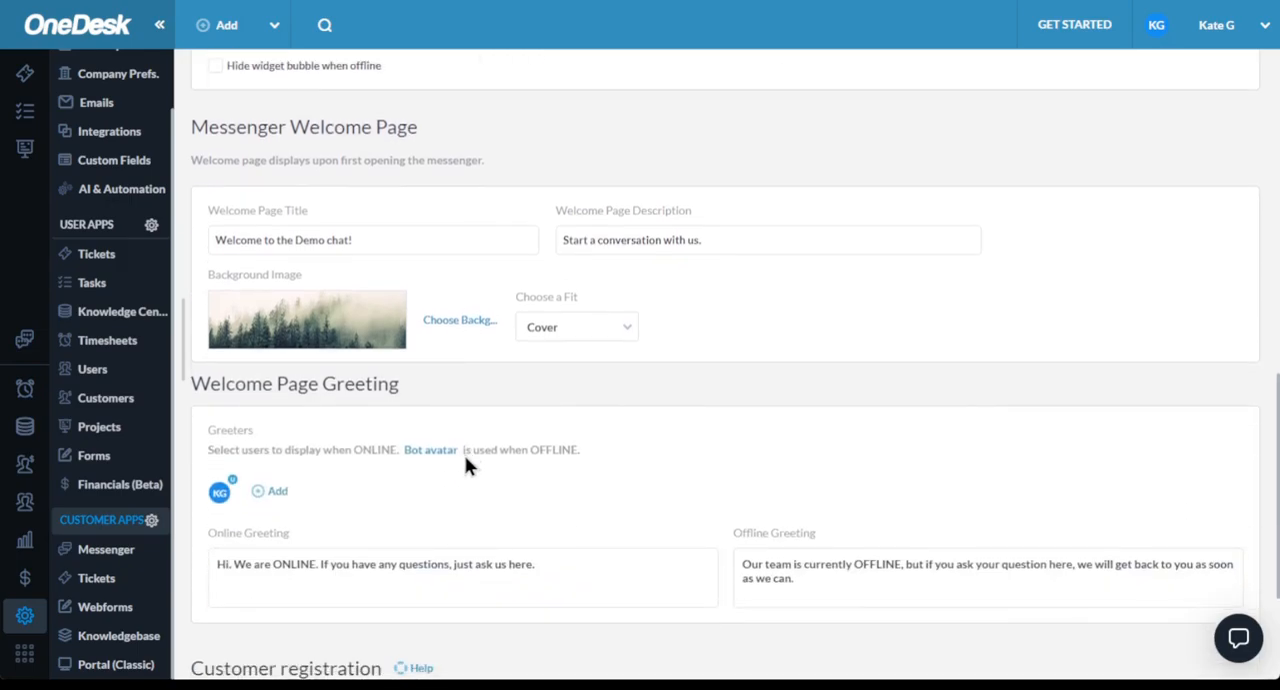
scroll(466, 464, down, 2)
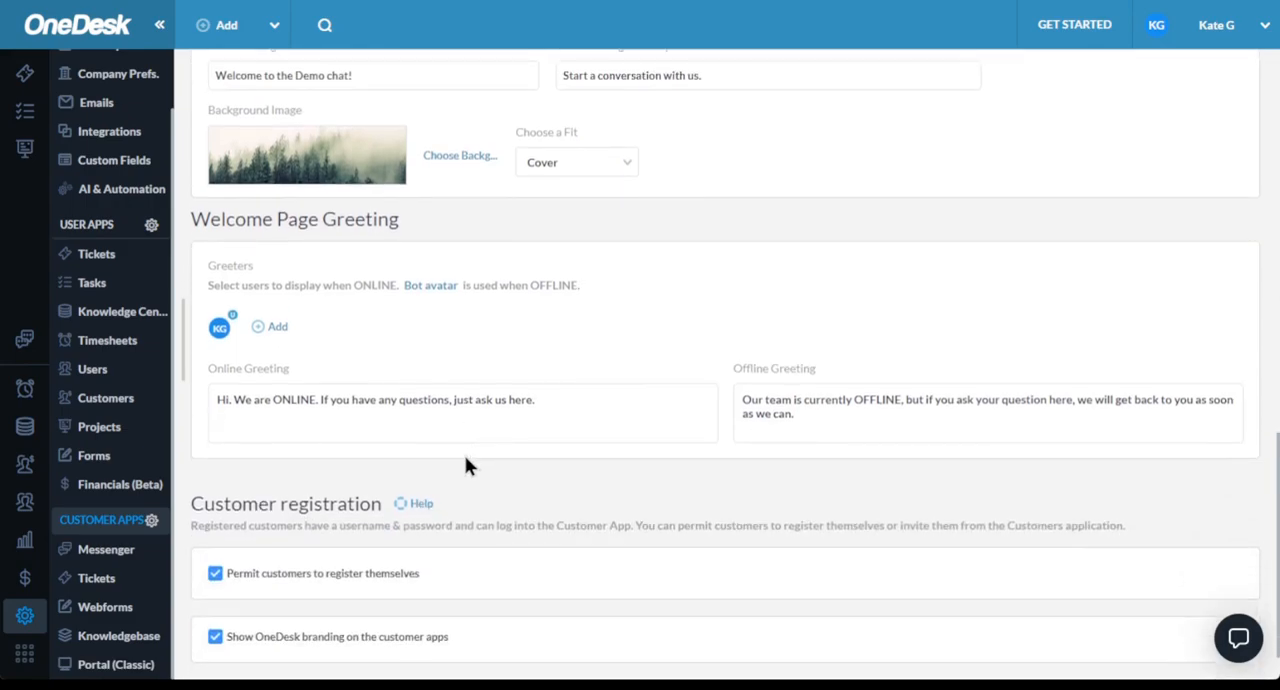
scroll(464, 465, up, 10)
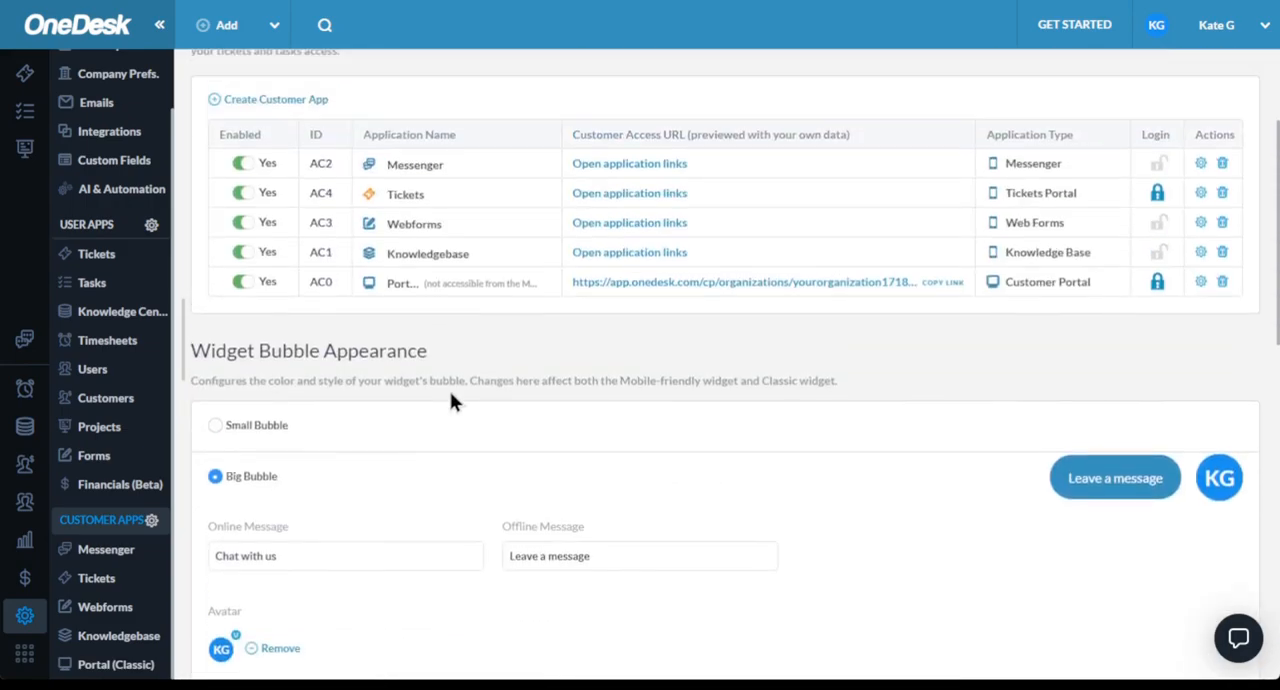
scroll(449, 390, up, 1)
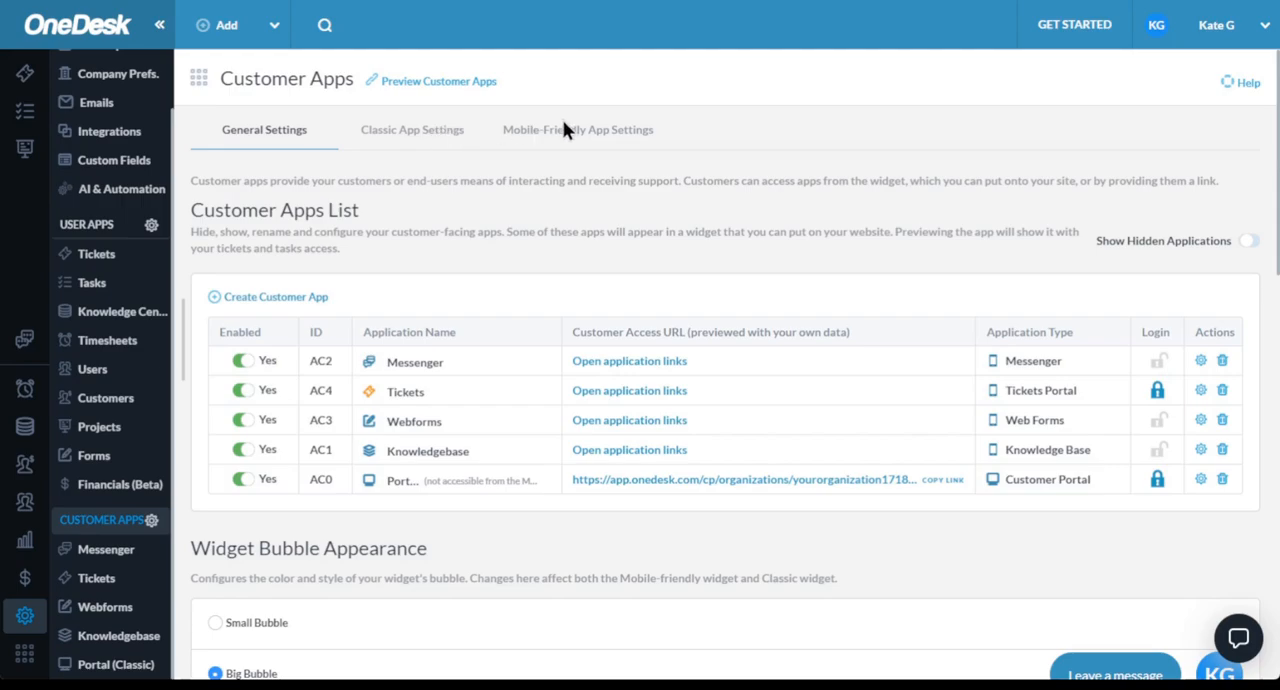
- Open the Classic App Settings for the customer apps
click(428, 133)
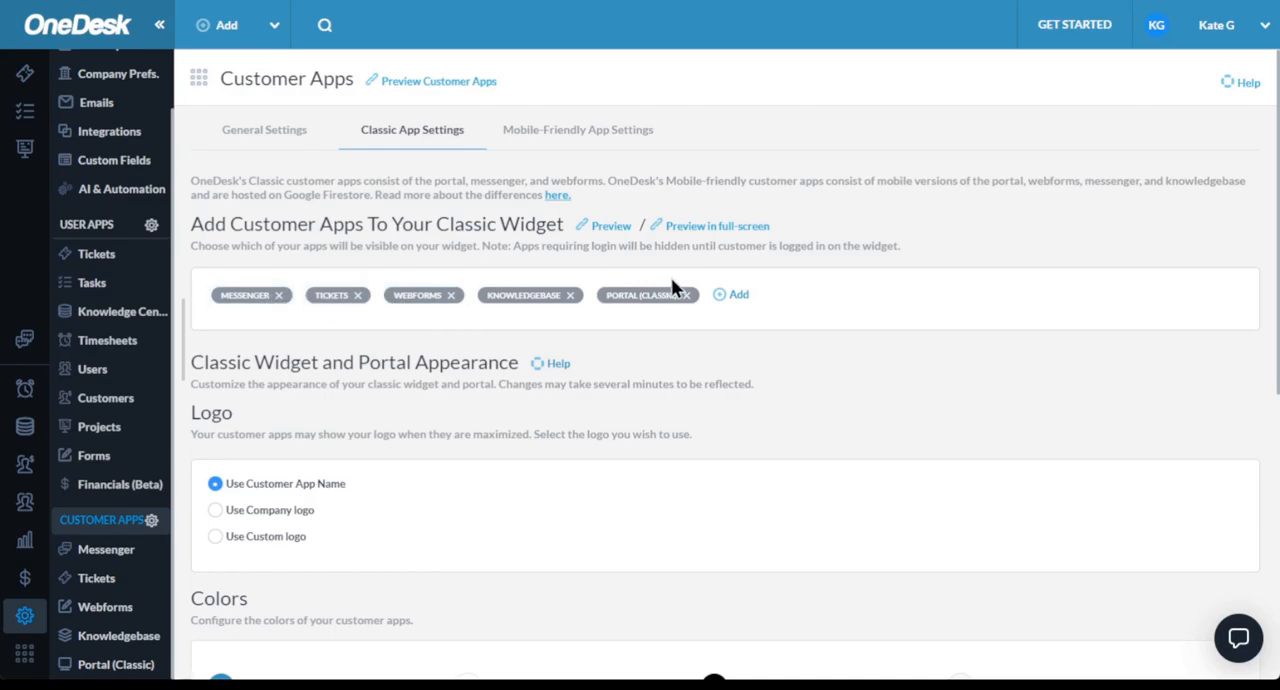
- Look over the classic widget's logo, color, portal language and website embedding options
scroll(684, 347, down, 1)
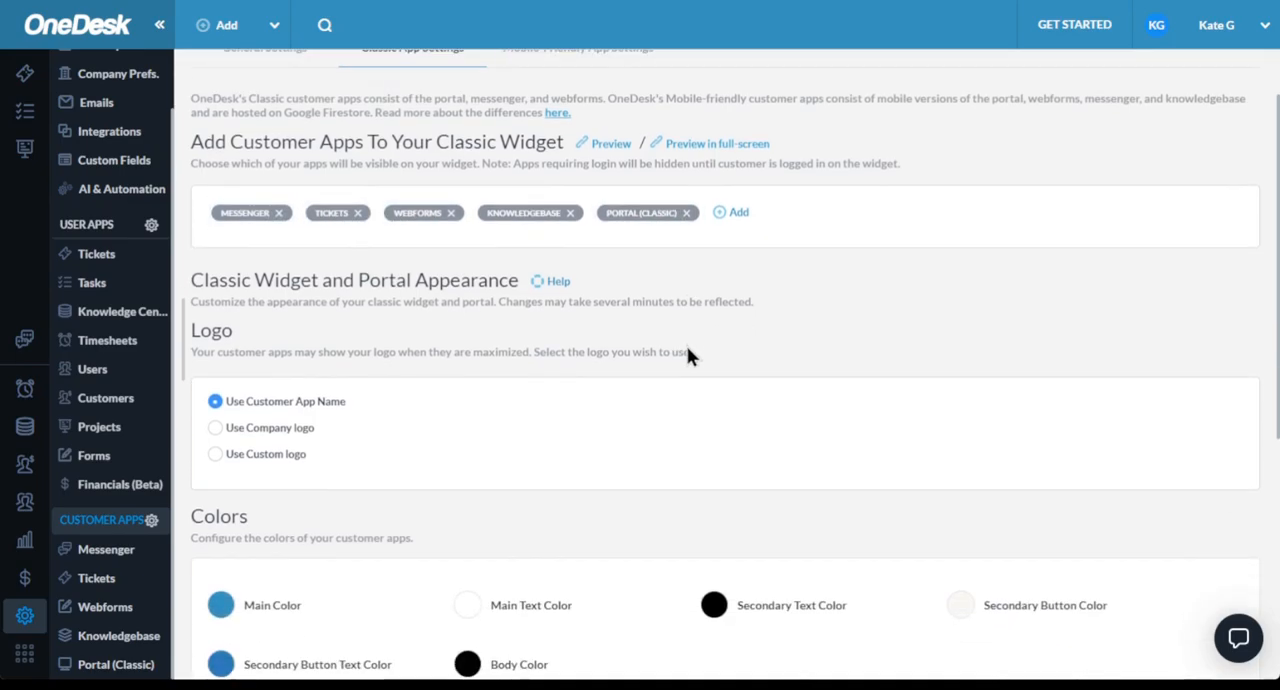
scroll(686, 354, down, 5)
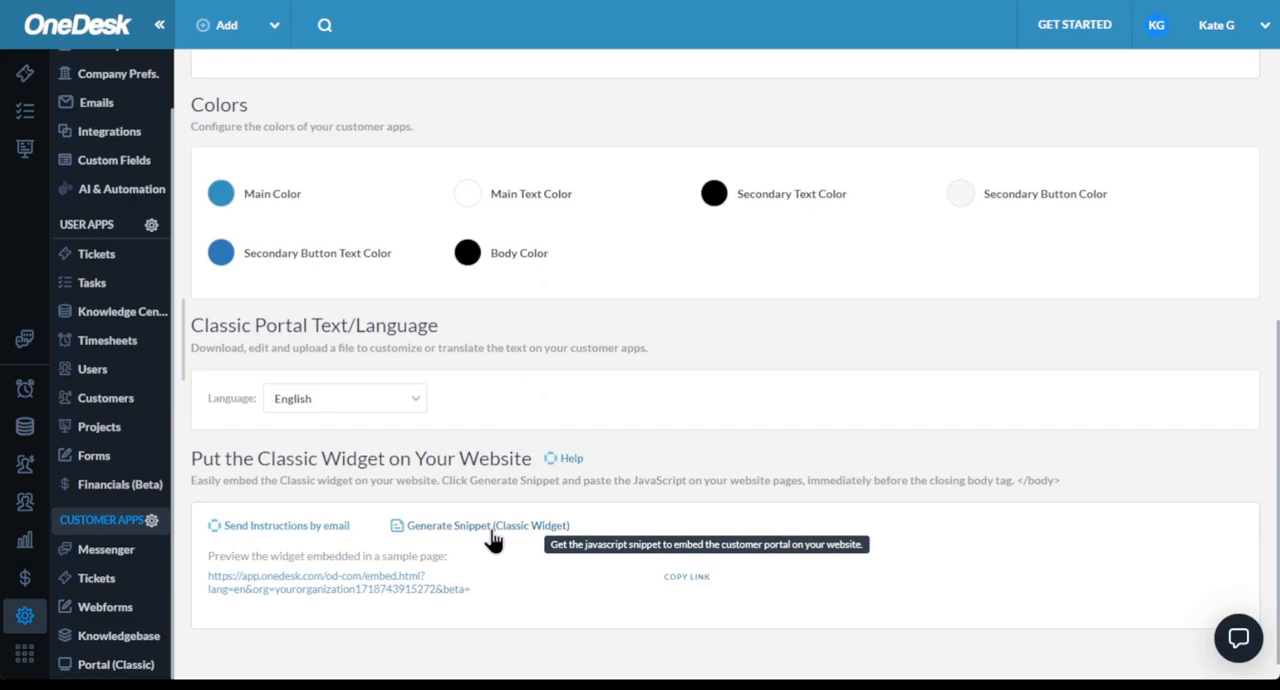
scroll(578, 418, up, 5)
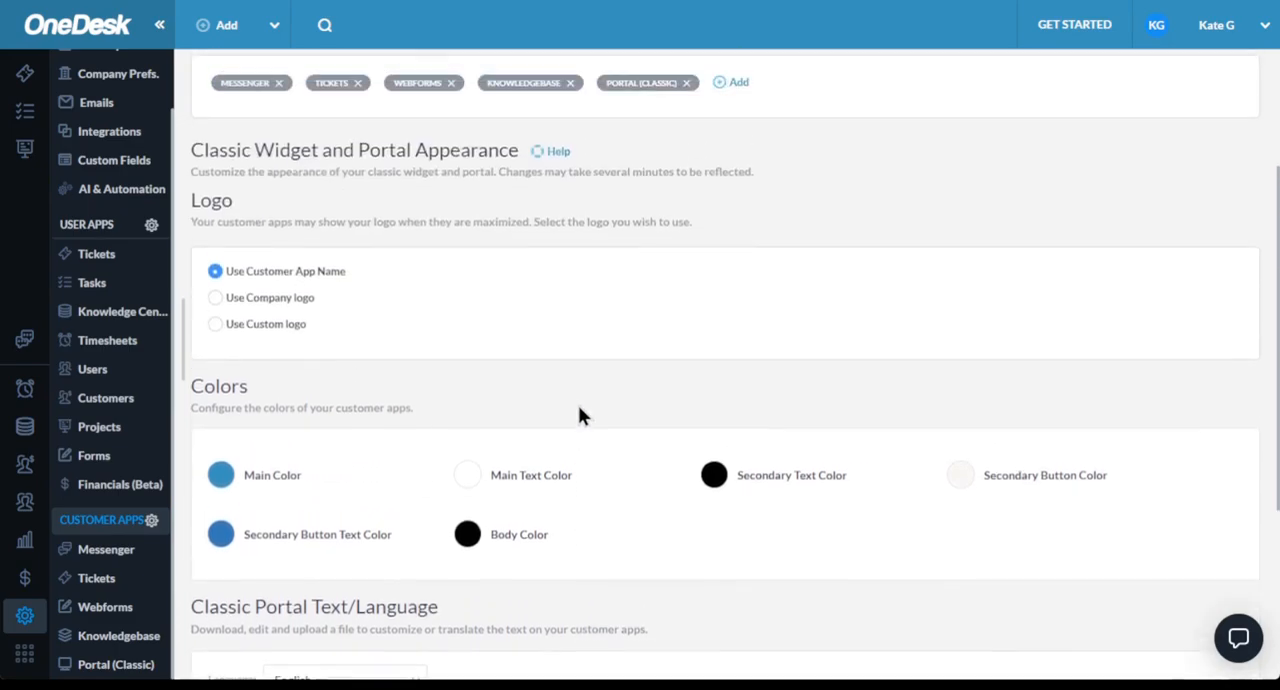
- Open the Mobile-Friendly App Settings and look over the widget apps, website embedding and Google Firestore options
scroll(625, 146, up, 1)
click(605, 143)
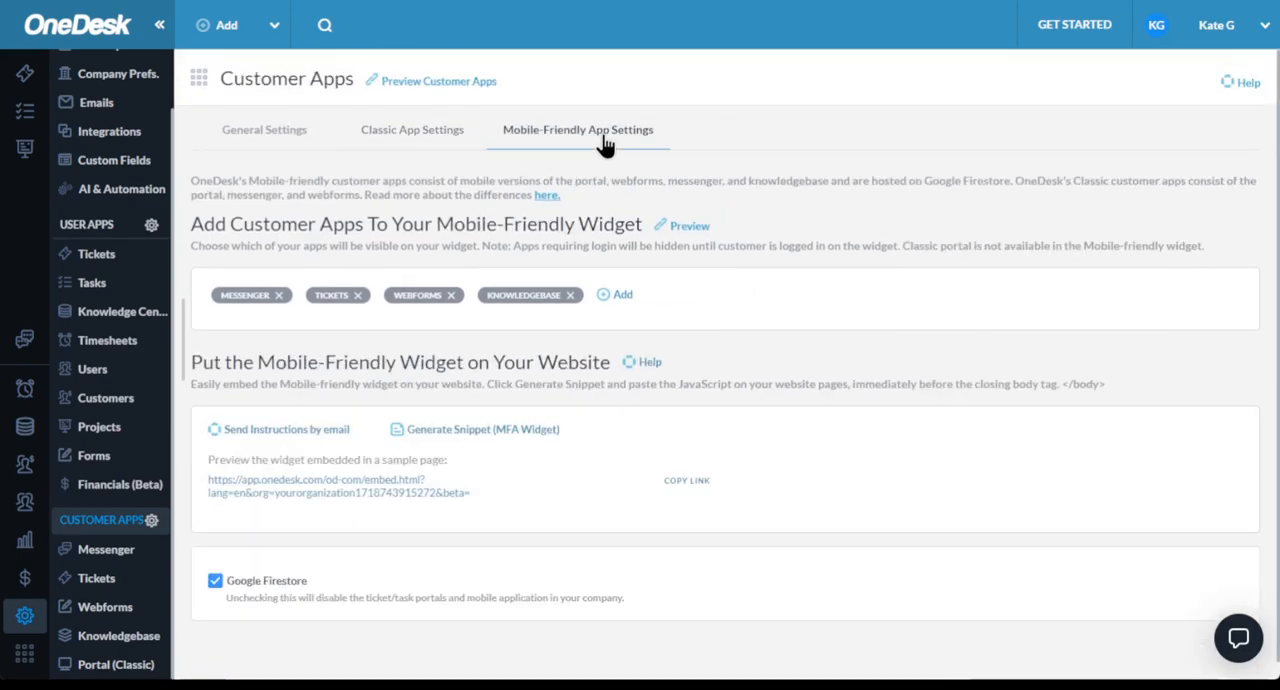
scroll(594, 258, down, 1)
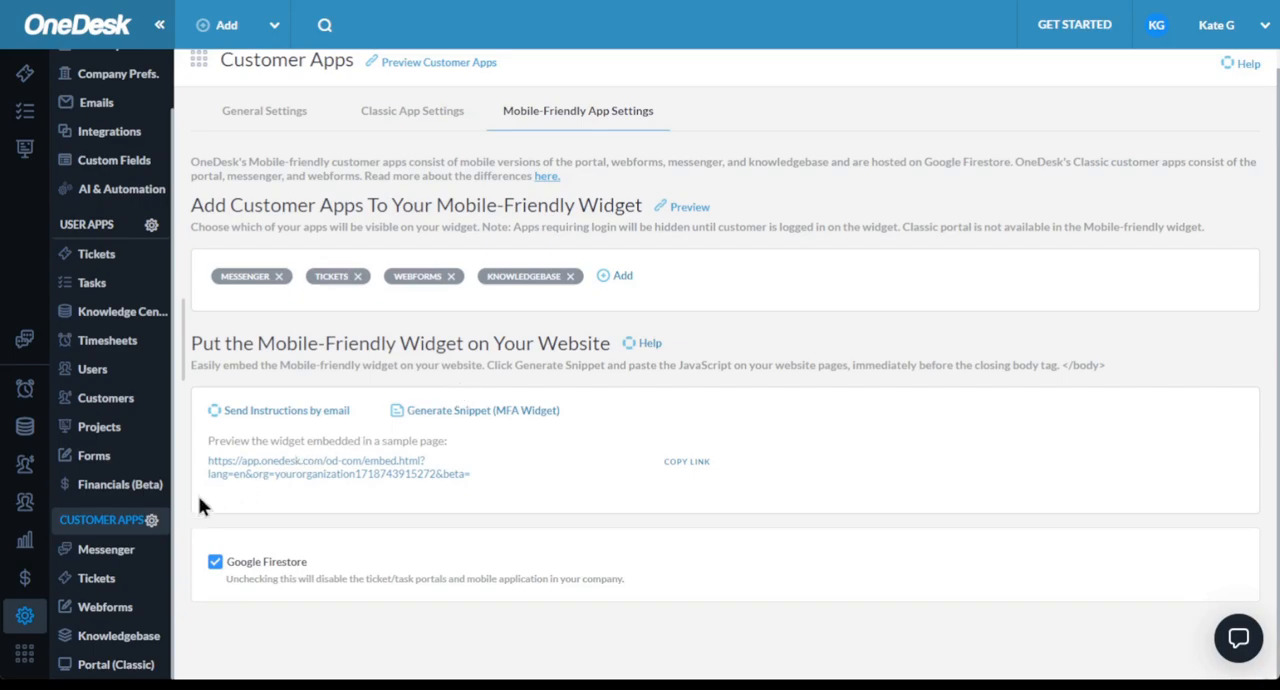
- Open the Messenger customer app's appearance settings and view the Main Color choices for light mode without changing the color
click(118, 556)
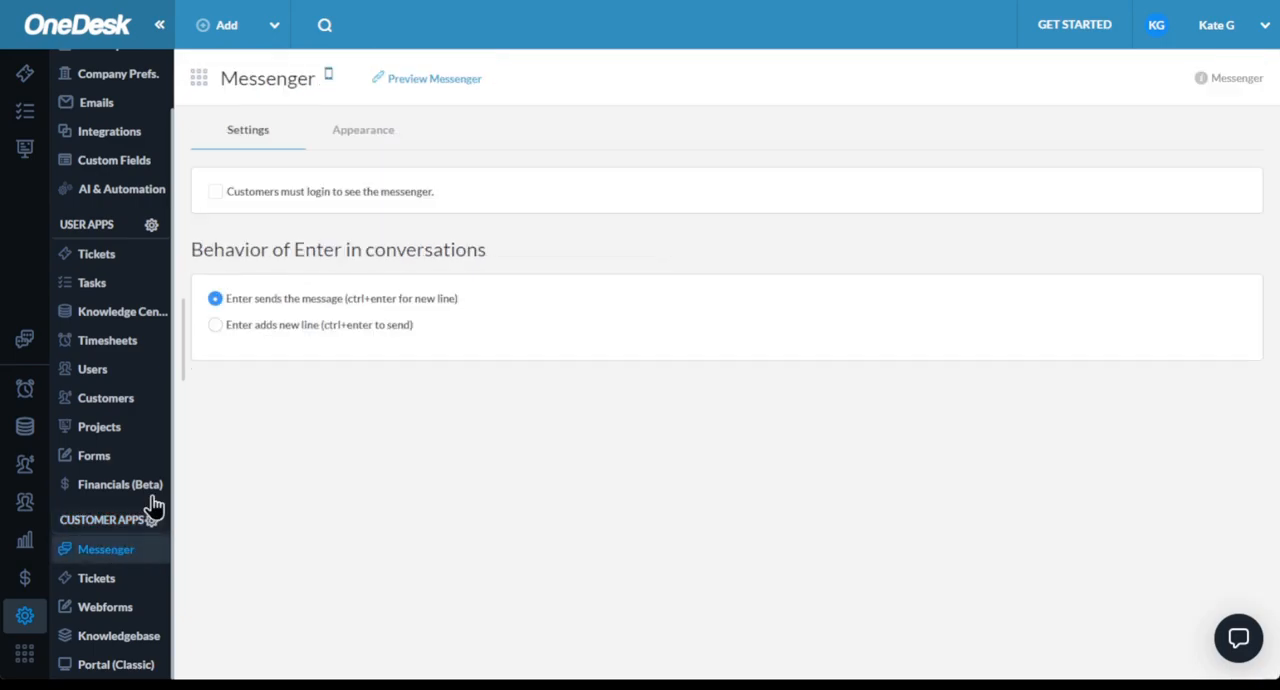
click(378, 143)
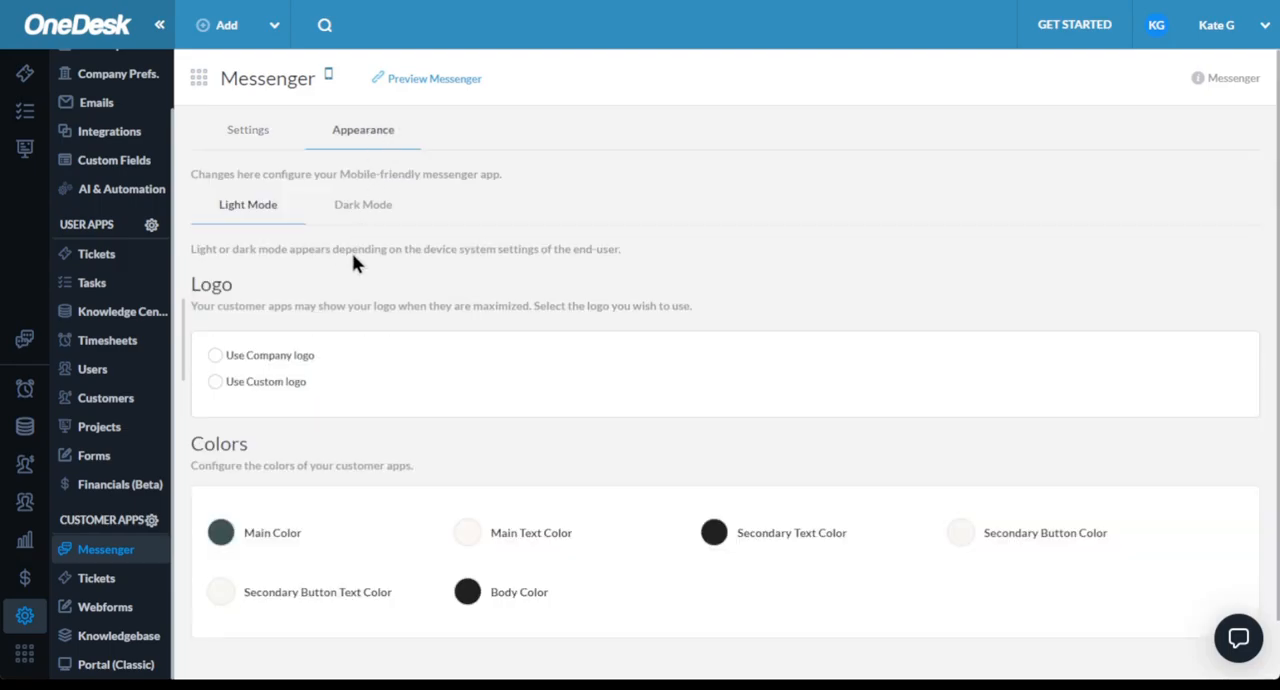
scroll(303, 420, down, 1)
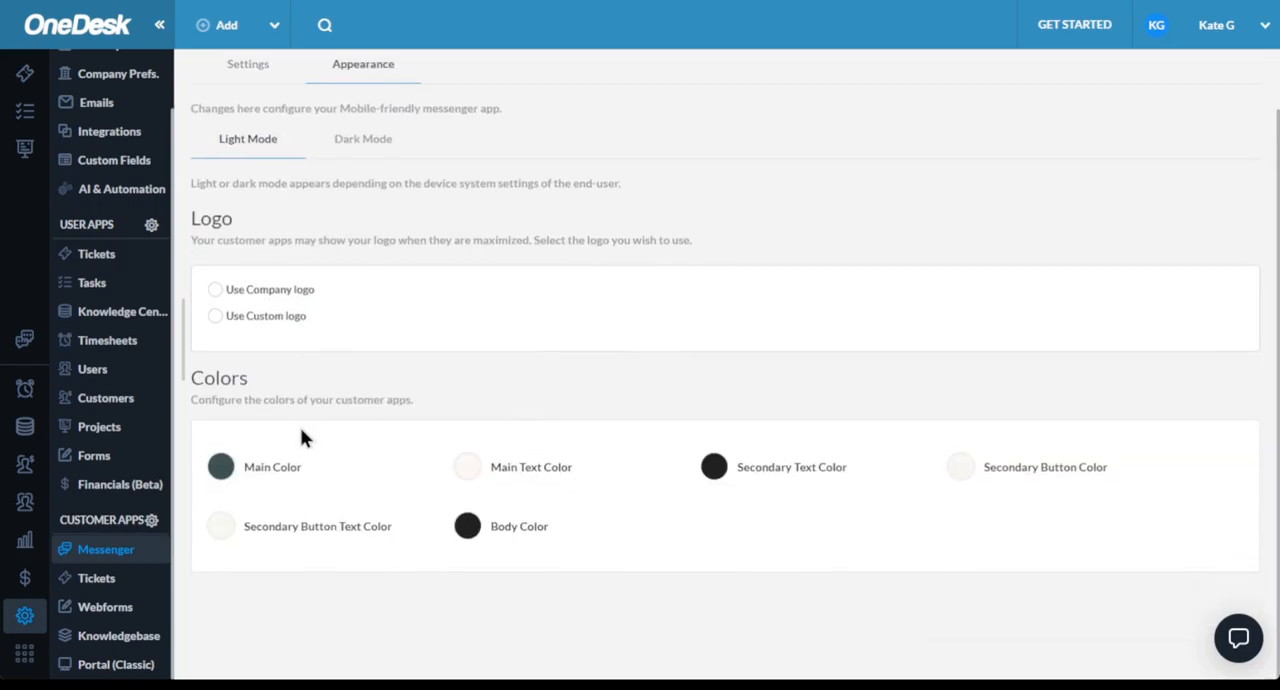
click(221, 468)
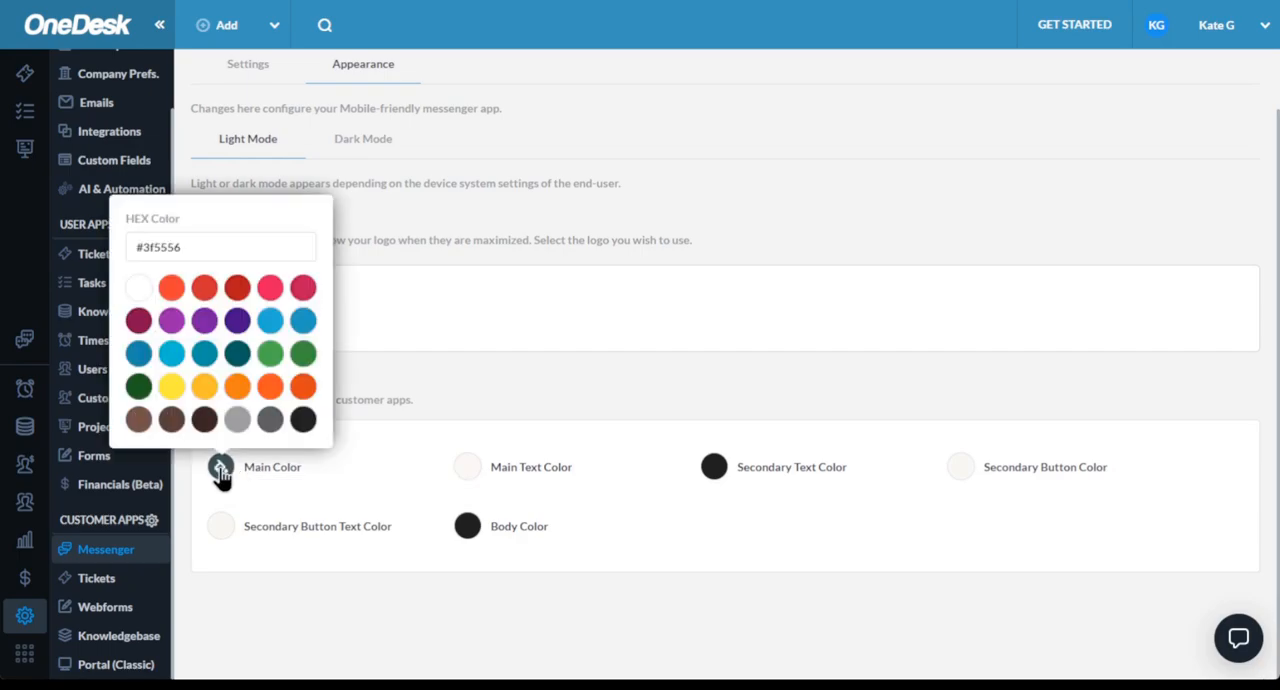
click(394, 443)
- In the Tickets customer app's detail panel properties, make Priority non-editable and add the Conversations property
click(128, 582)
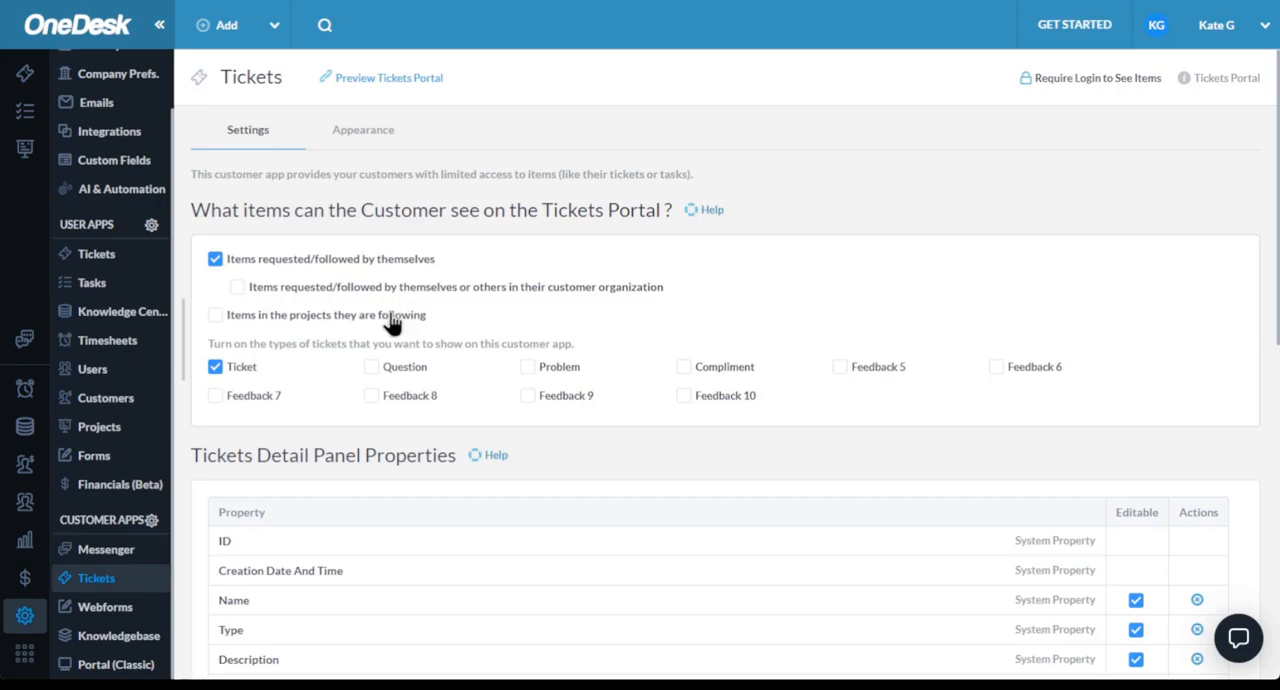
scroll(391, 318, down, 3)
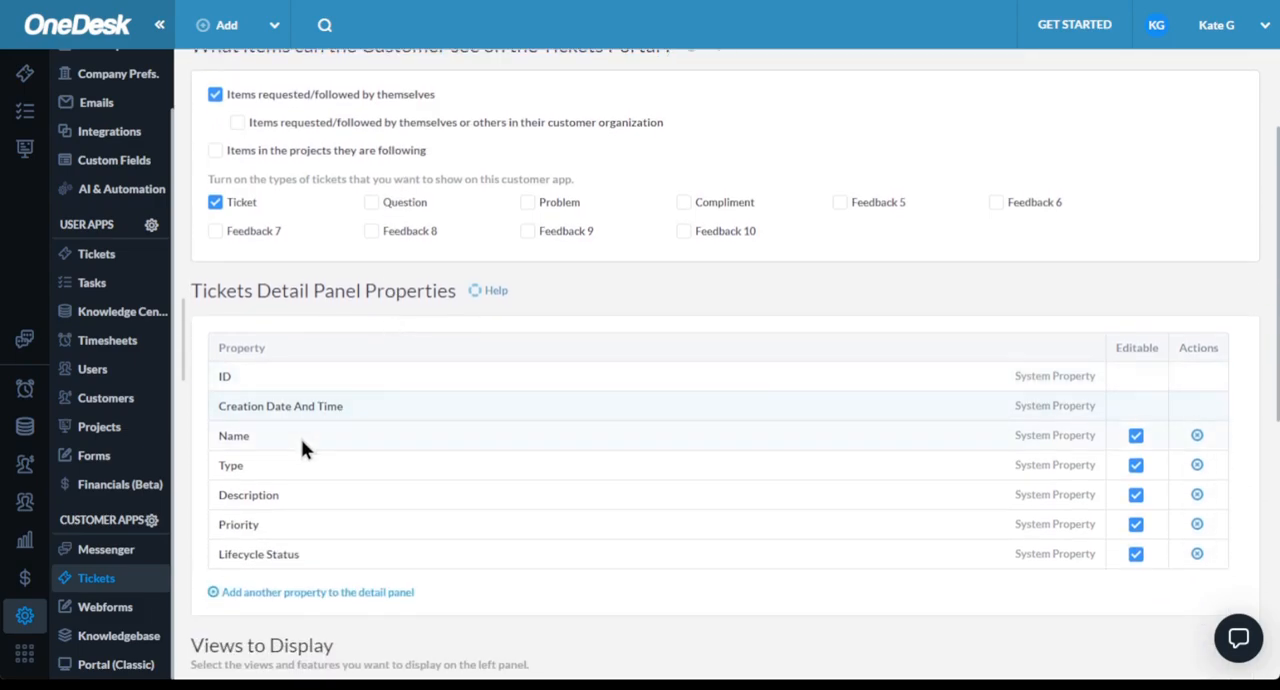
click(1134, 553)
click(1134, 530)
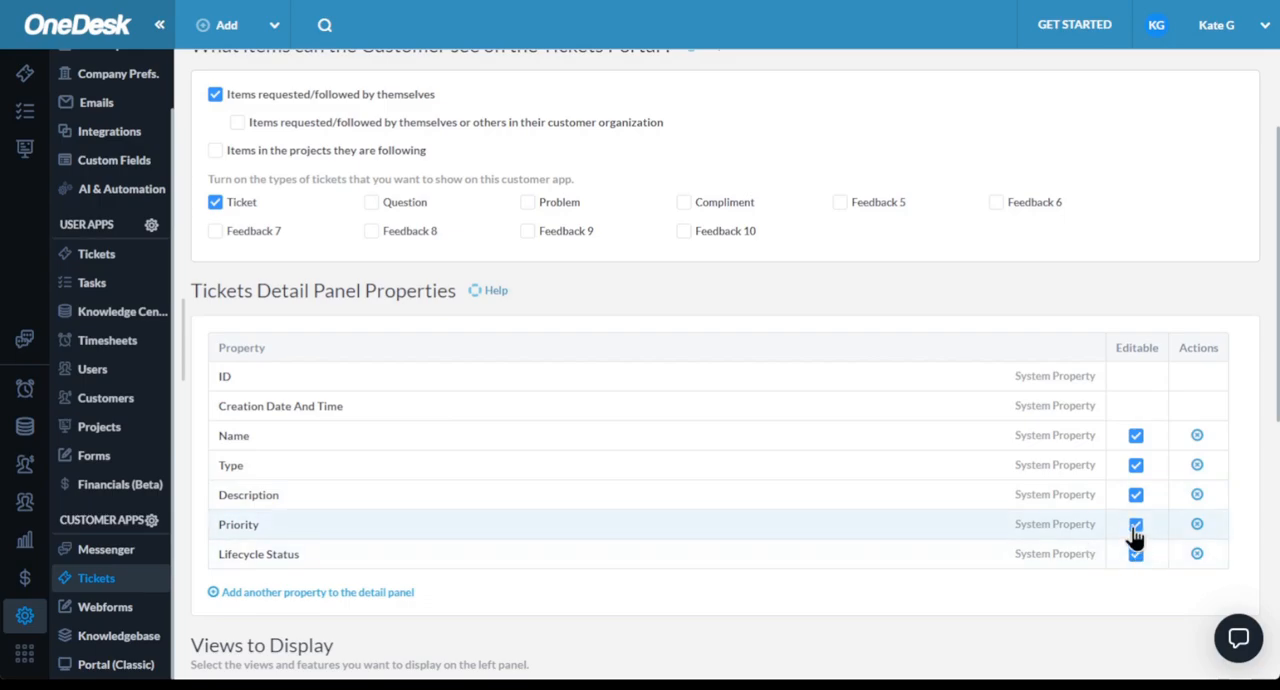
scroll(925, 562, down, 1)
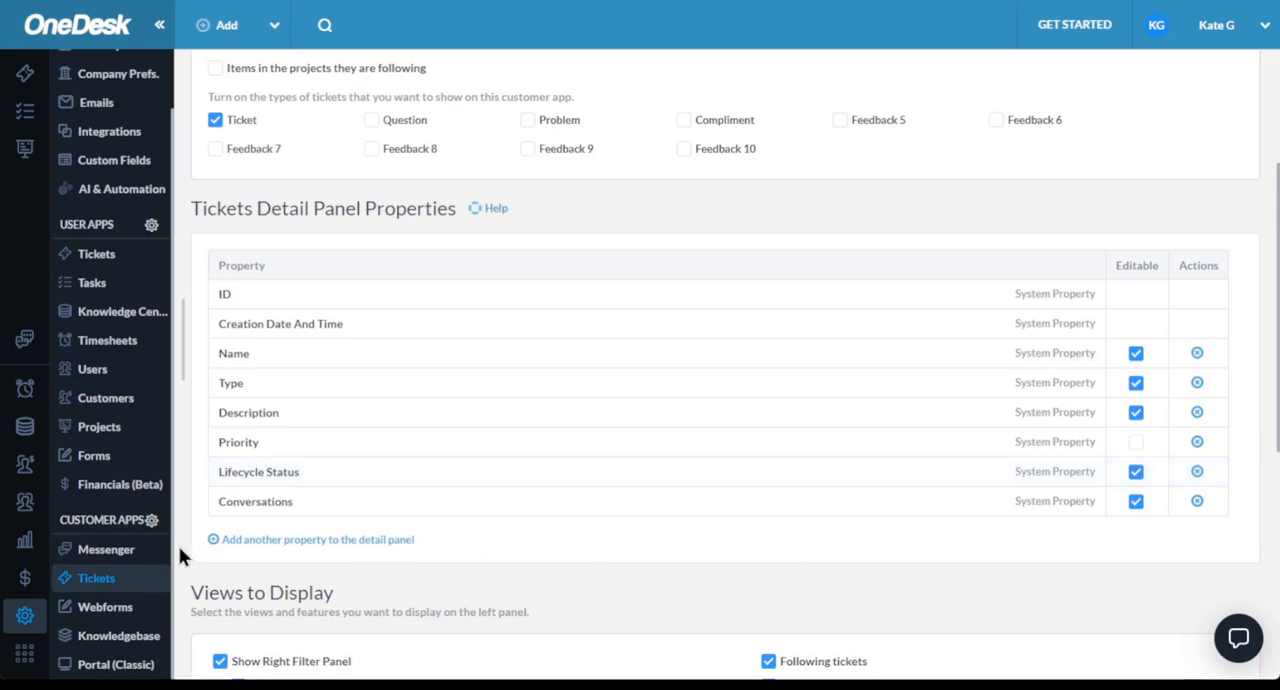
scroll(245, 602, down, 1)
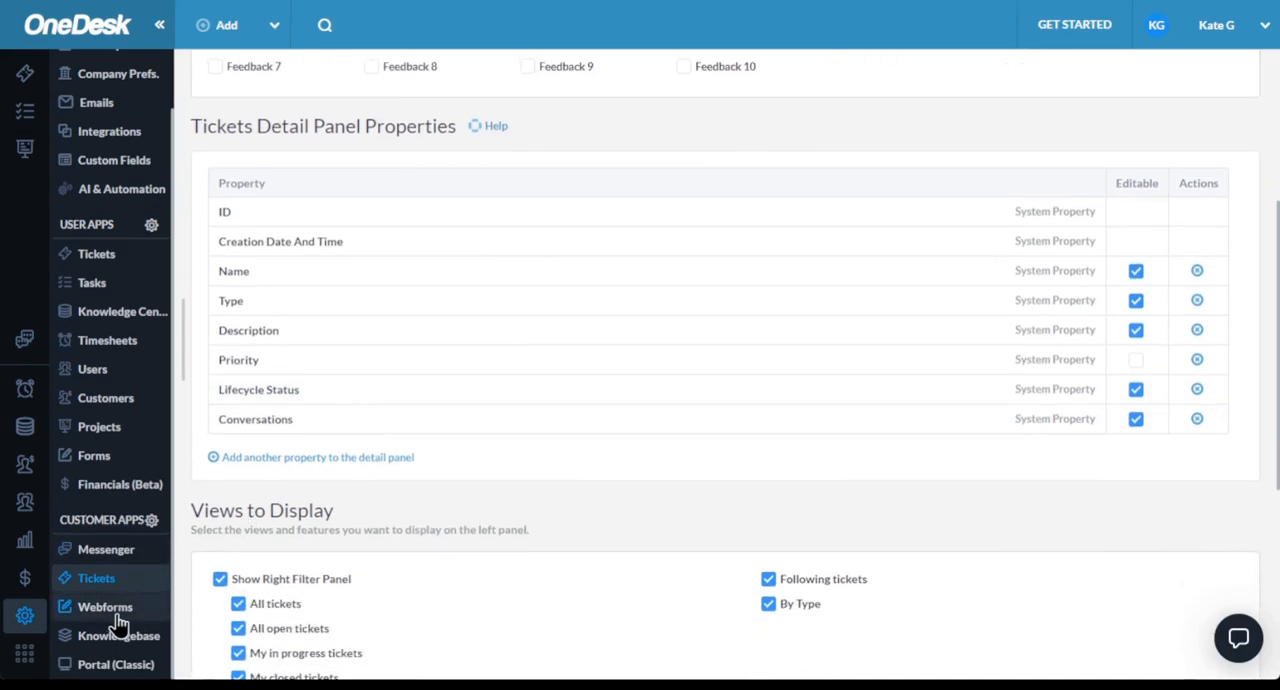
- Check which item types a new webform can use and which properties can be added to the Ticket Webform, without adding any
click(126, 611)
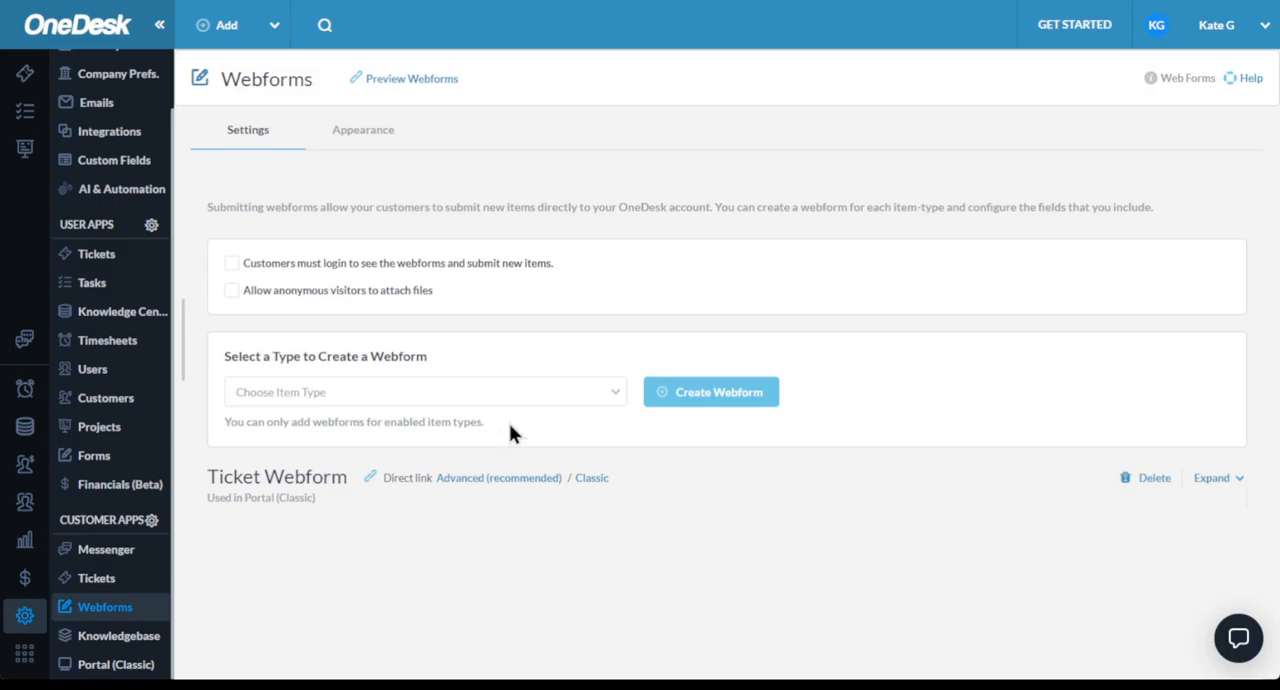
click(535, 398)
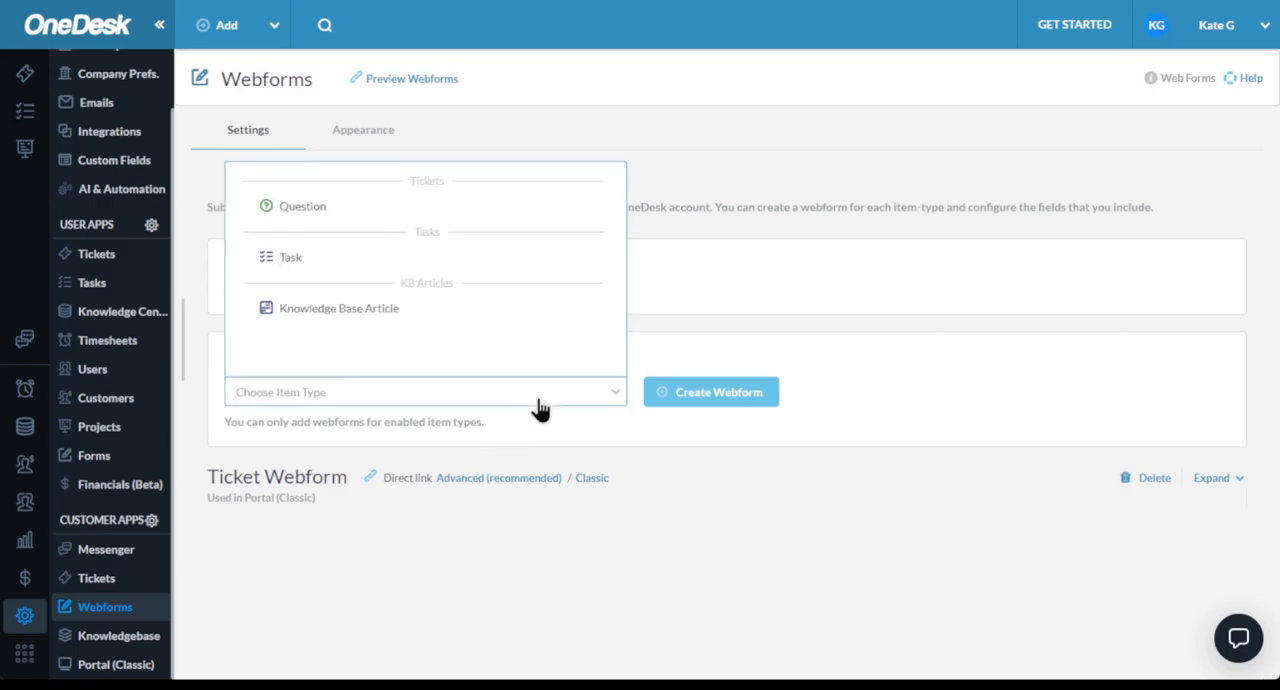
click(1229, 484)
scroll(575, 475, down, 3)
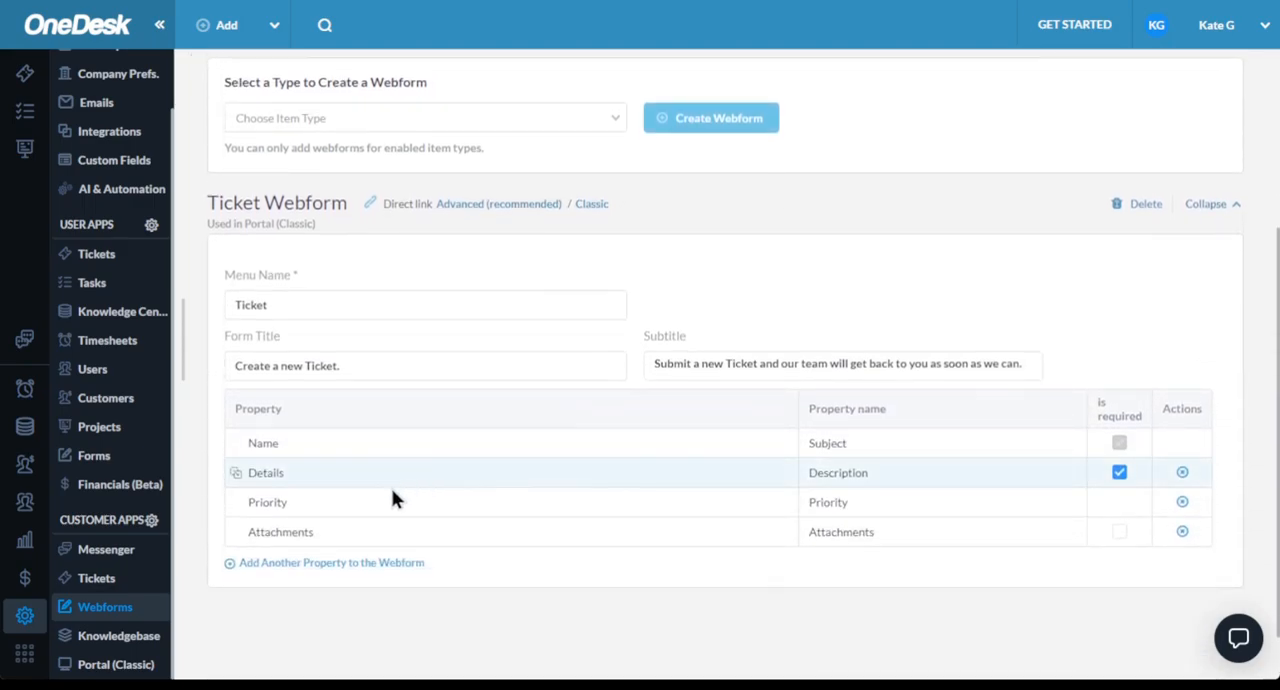
click(272, 564)
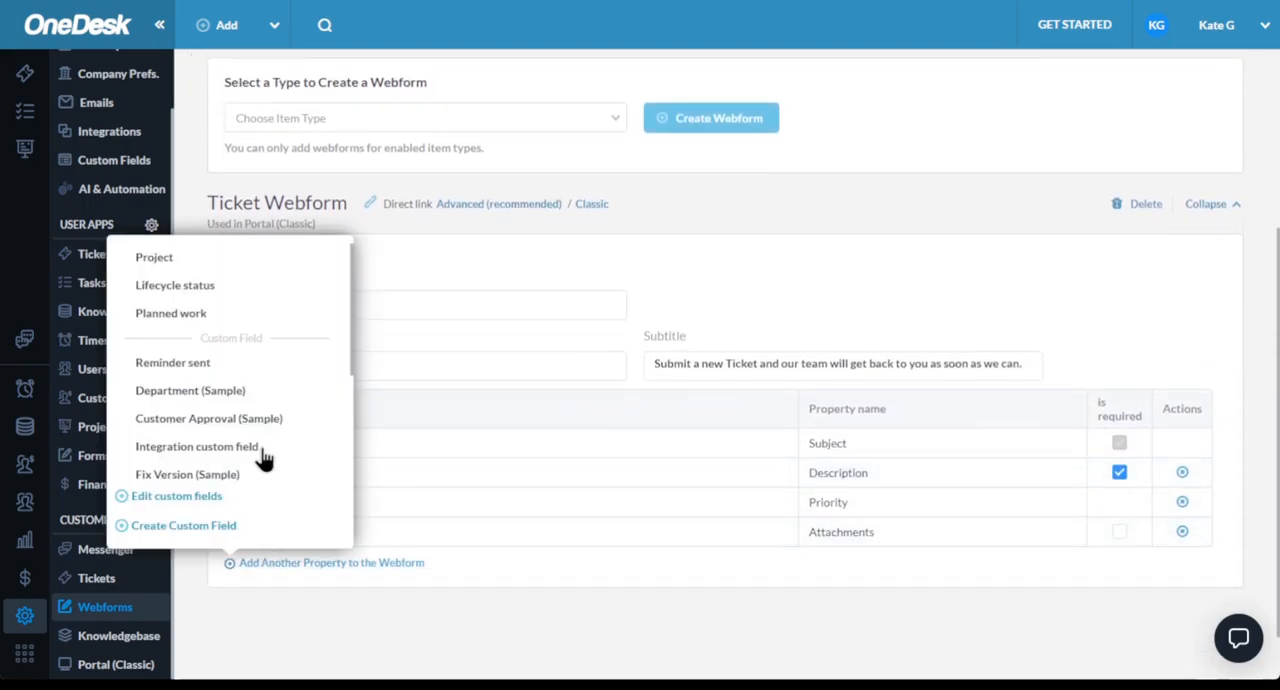
click(814, 601)
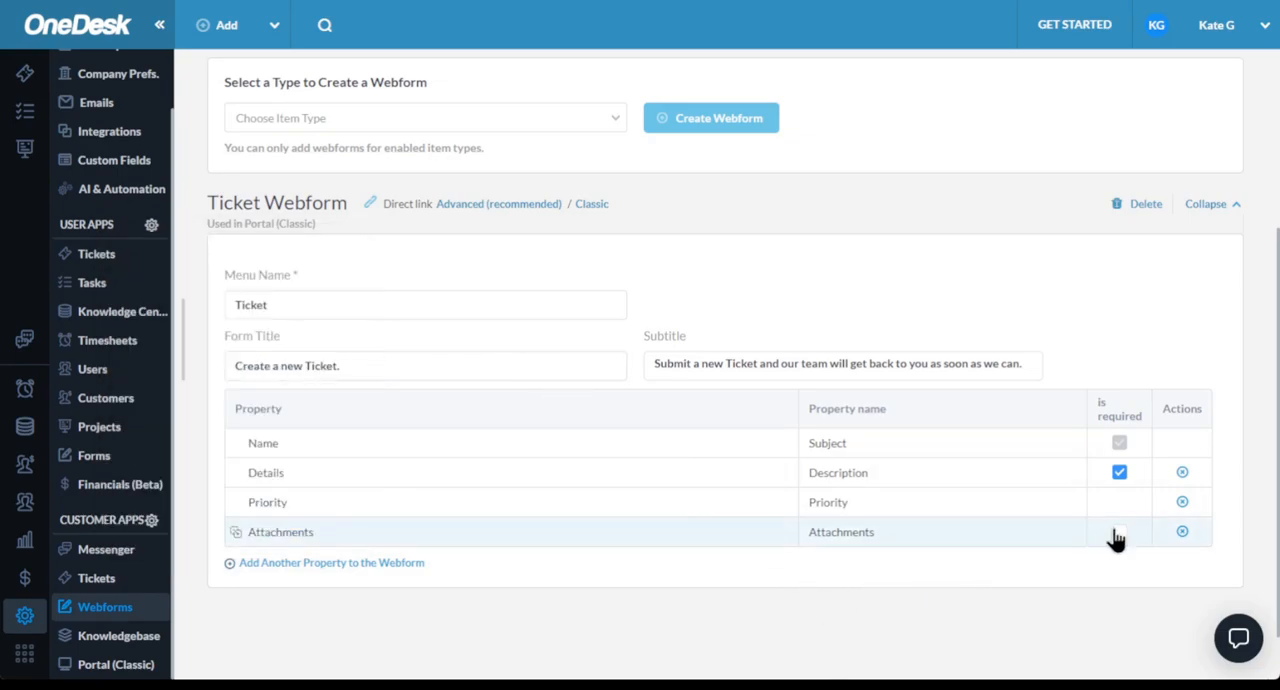
- Look over the Knowledgebase customer app settings and check the categories available for its first page, keeping the current selection
click(116, 638)
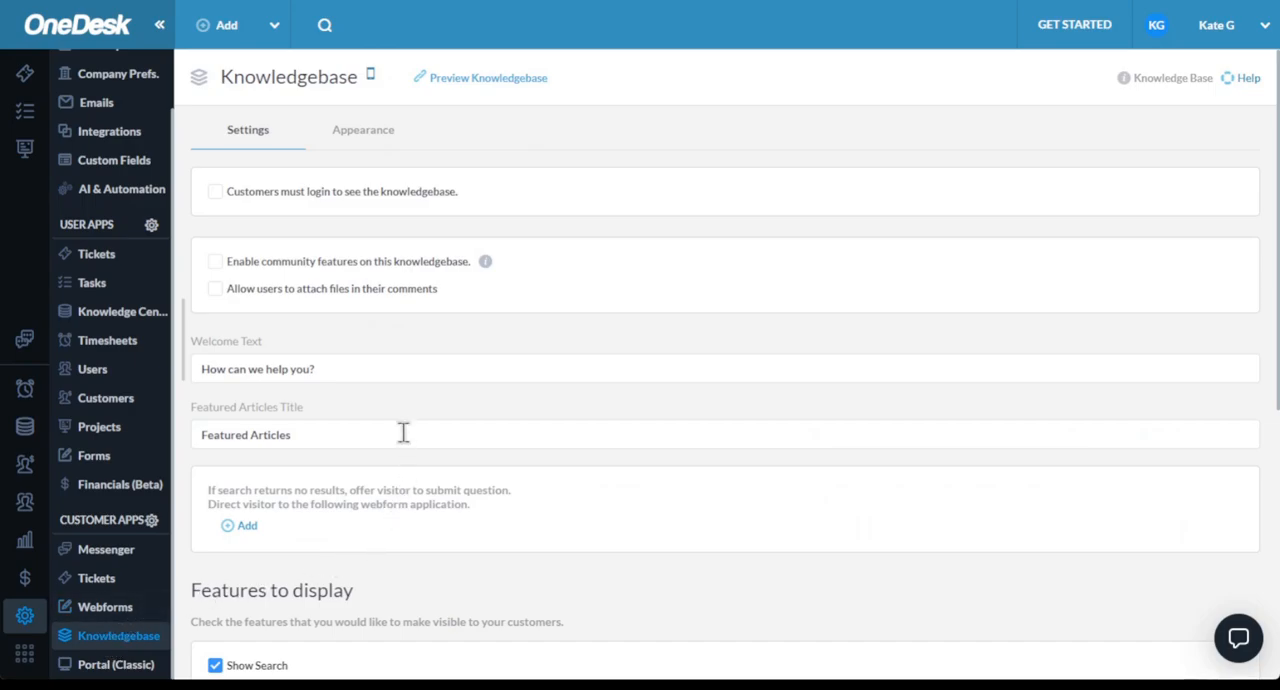
click(388, 372)
scroll(445, 410, down, 3)
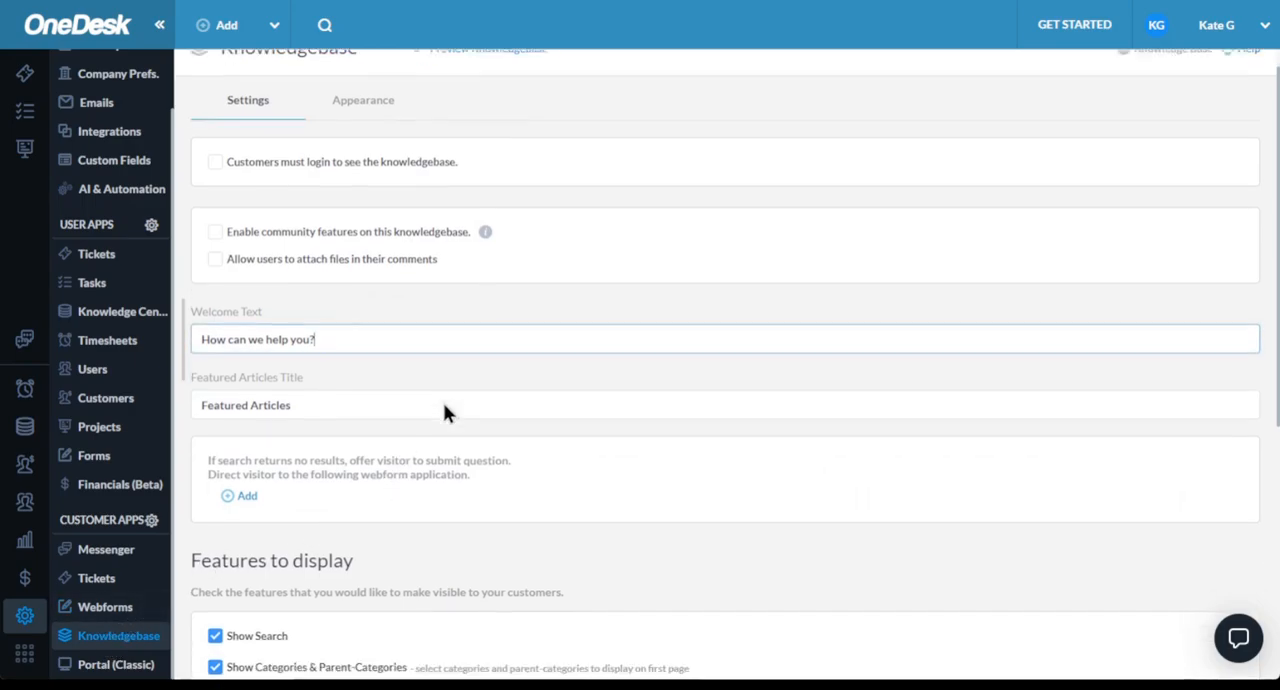
scroll(443, 410, down, 3)
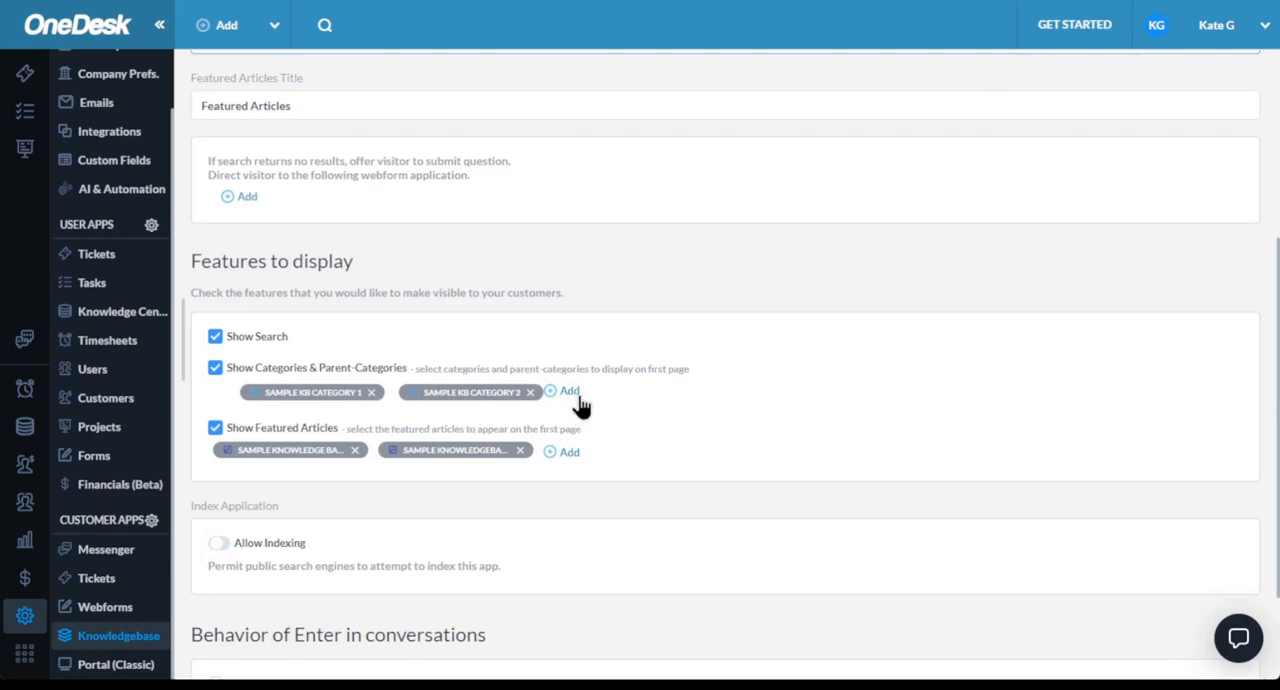
click(569, 393)
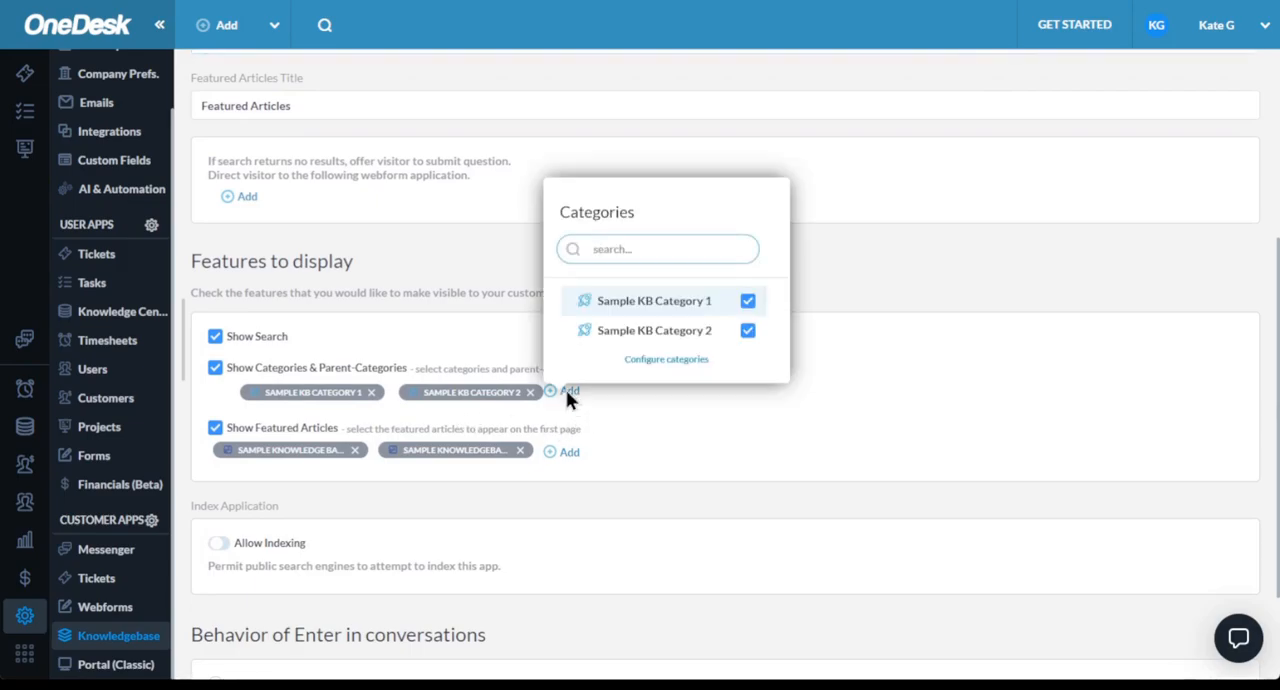
click(513, 312)
- Open the Knowledgebase appearance settings and review the logo, hero image and color options
scroll(506, 315, up, 1)
scroll(470, 300, up, 4)
scroll(356, 120, up, 2)
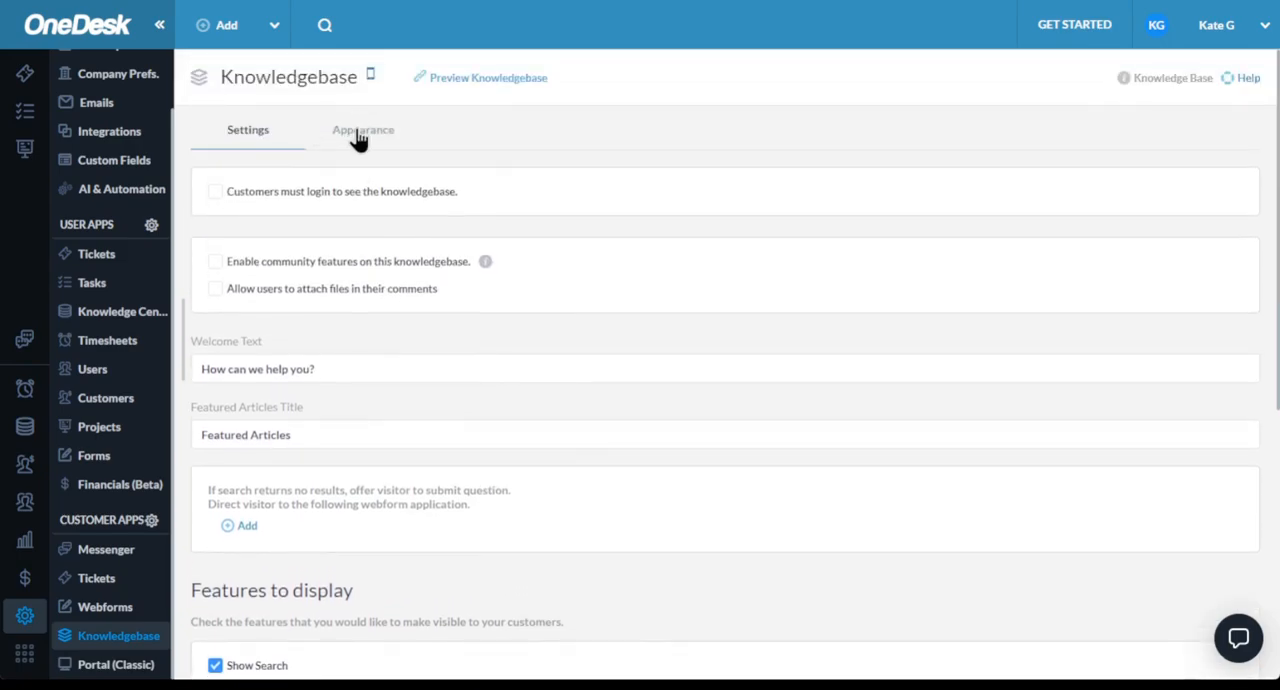
click(358, 140)
scroll(400, 230, down, 2)
scroll(410, 270, down, 3)
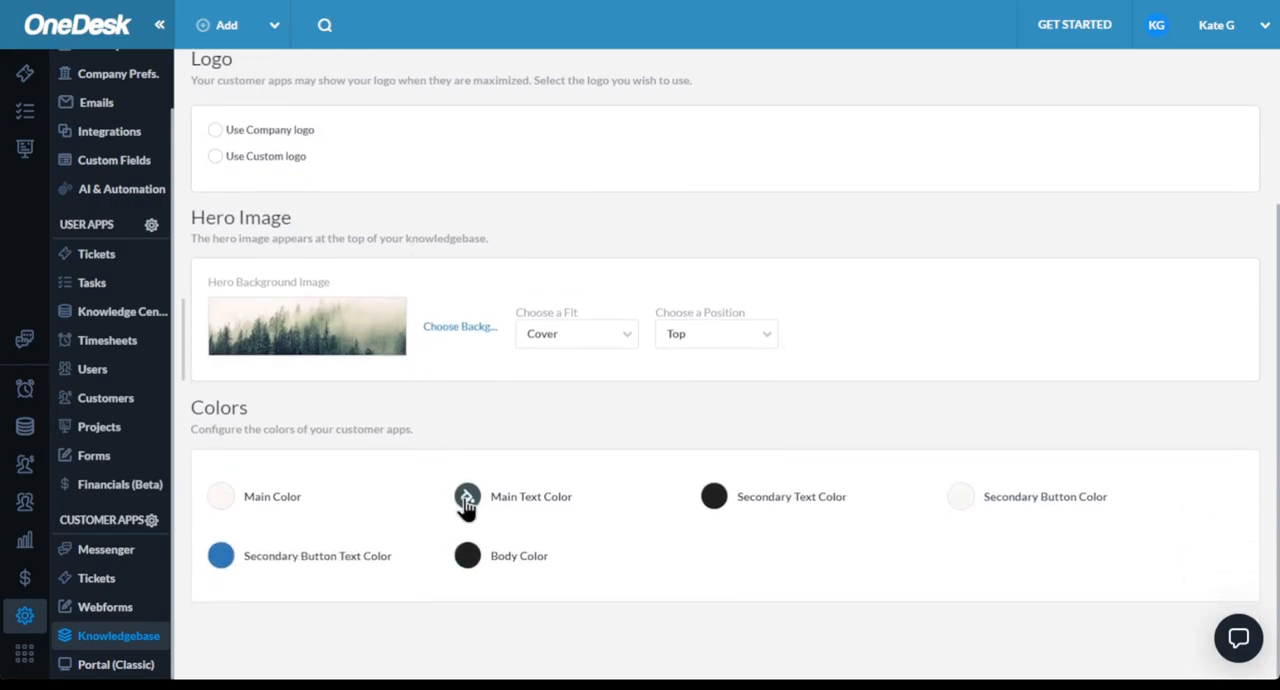
- Open the Portal (Classic) settings and check the options for which items customers are allowed to see, without changing the selection
click(138, 670)
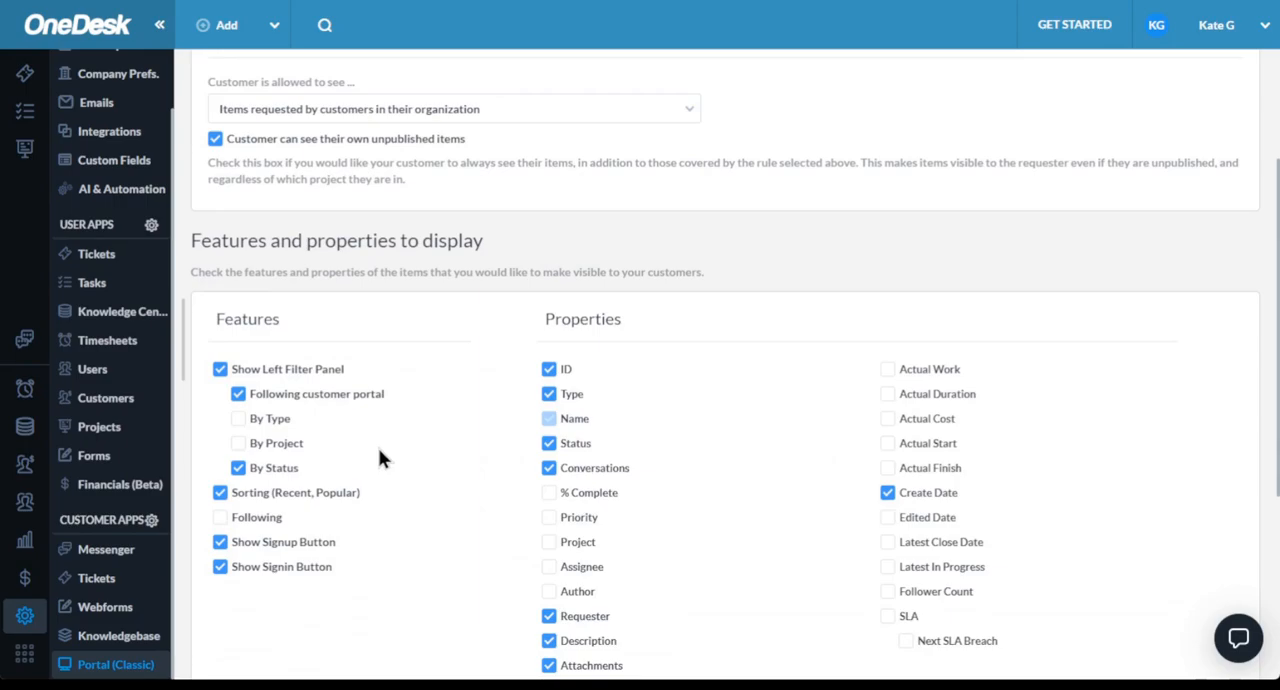
scroll(378, 450, up, 2)
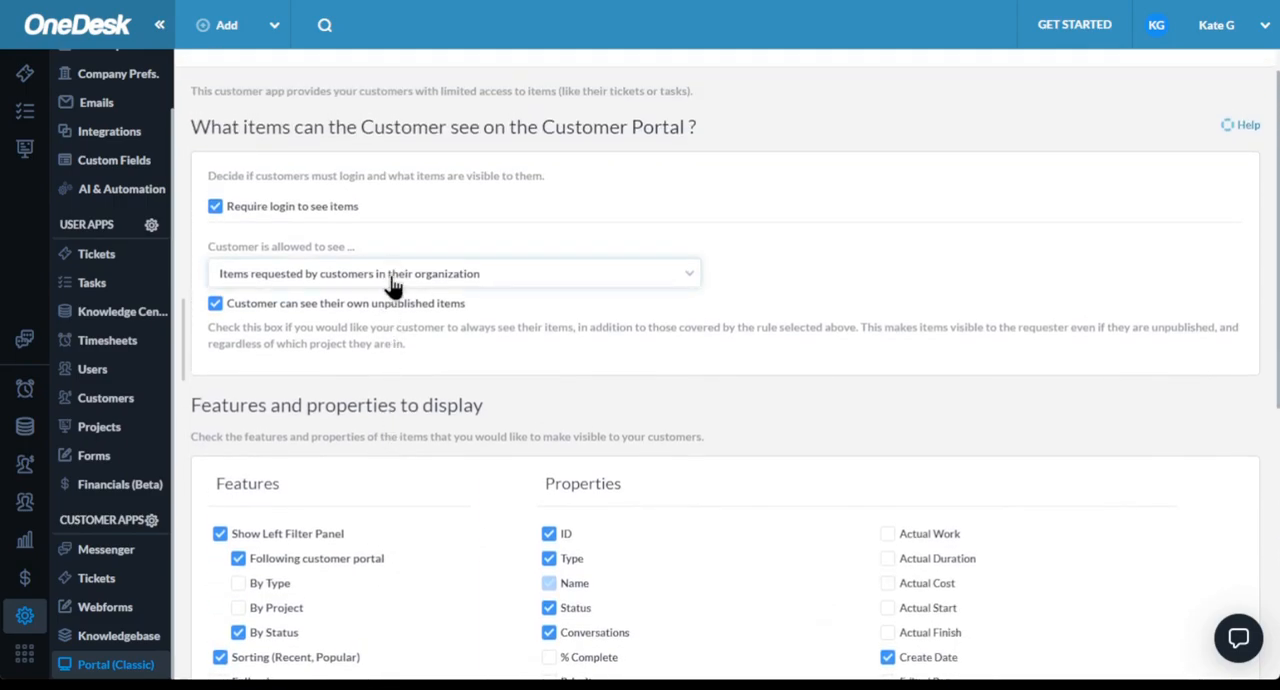
click(393, 287)
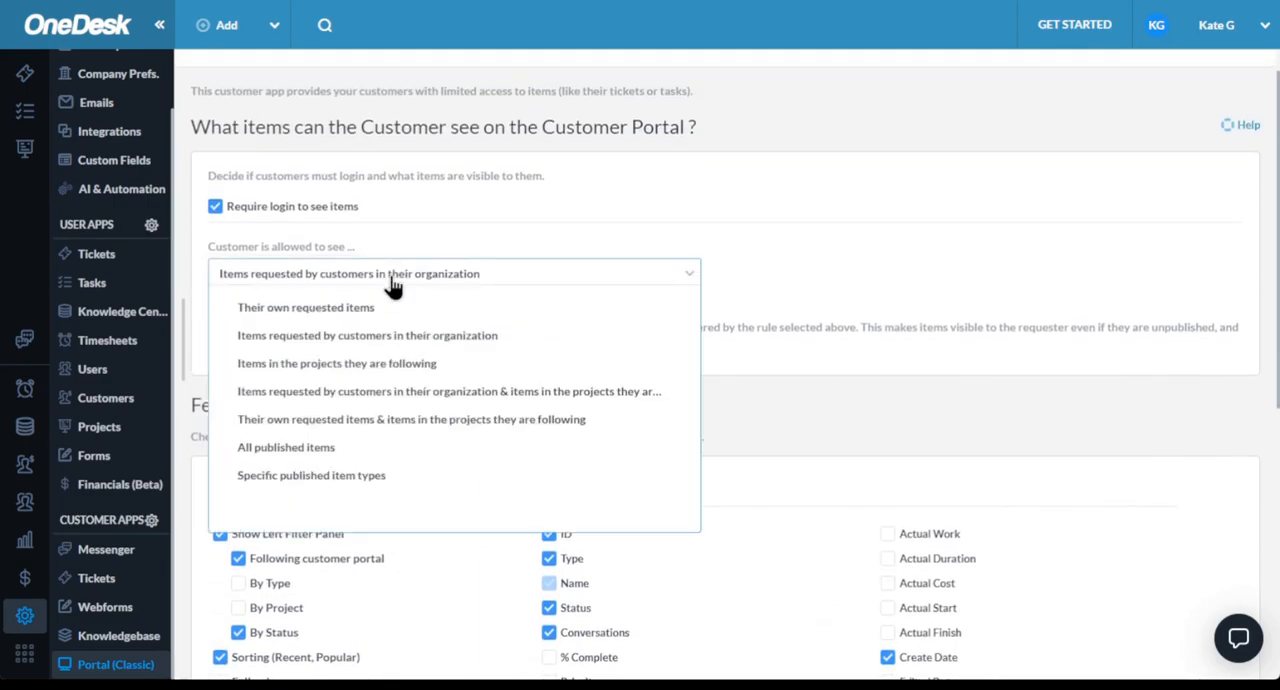
click(762, 338)
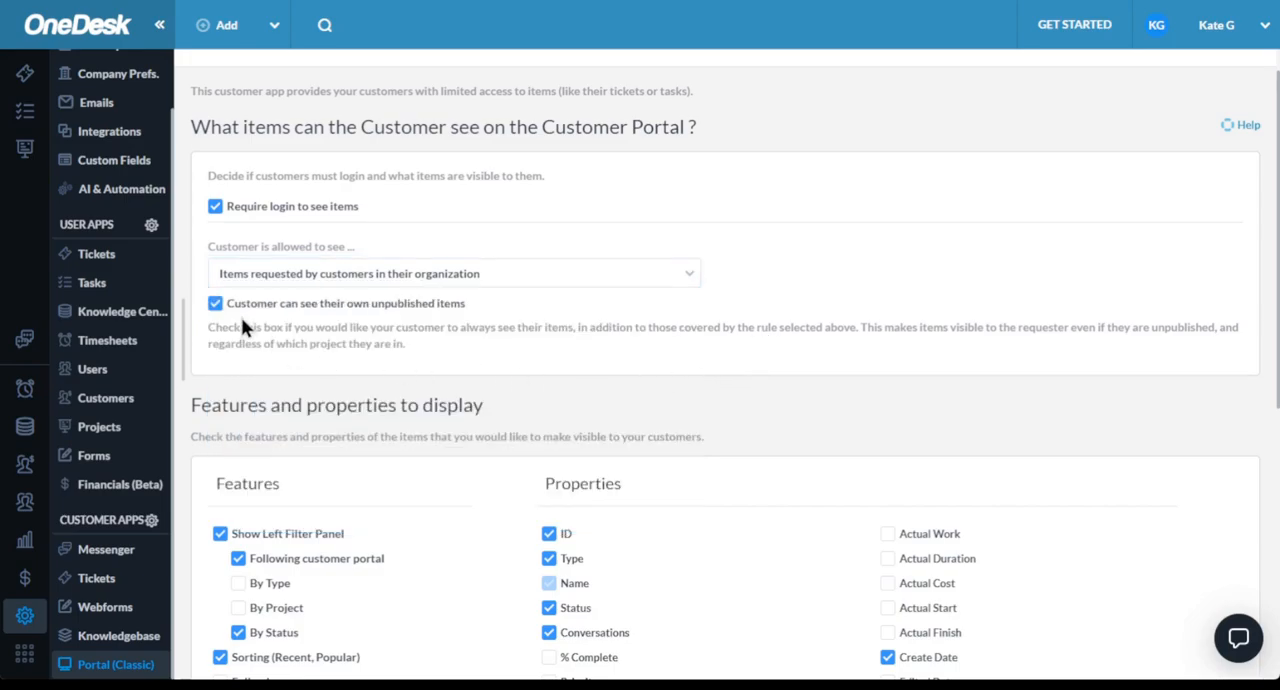
- Open the Subscription page in the administration settings and set the number of users to 5
scroll(100, 160, up, 1)
click(108, 118)
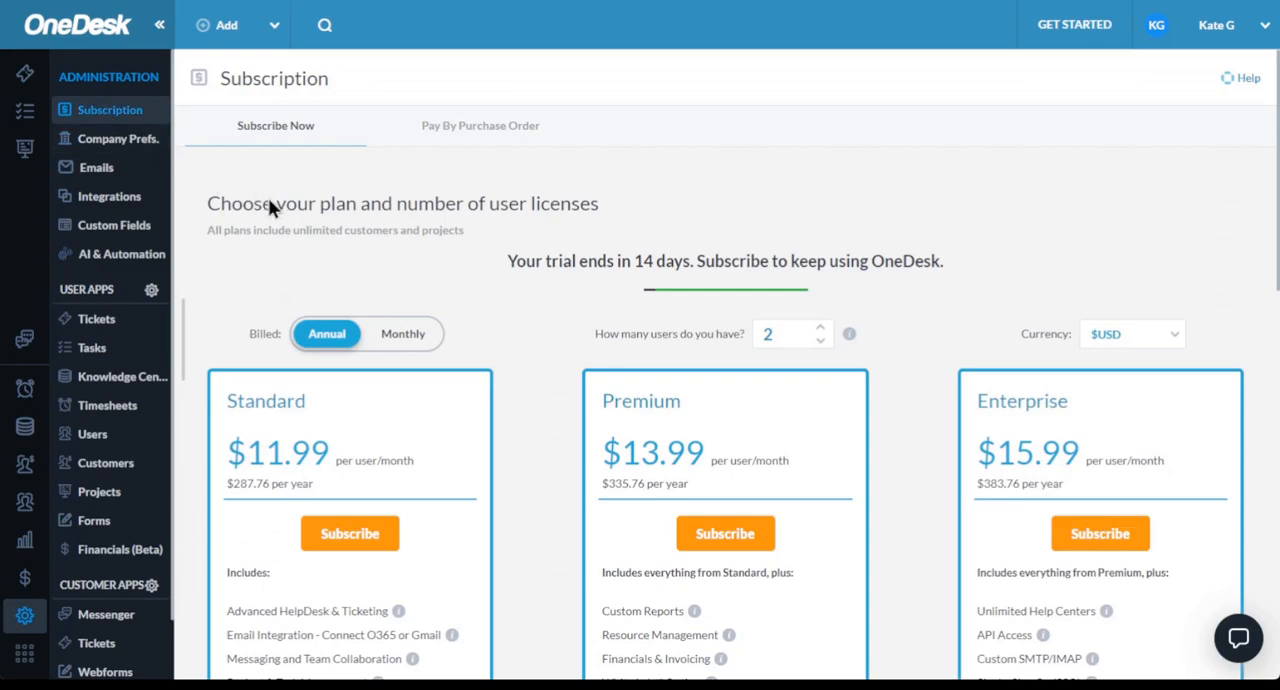
scroll(524, 355, down, 2)
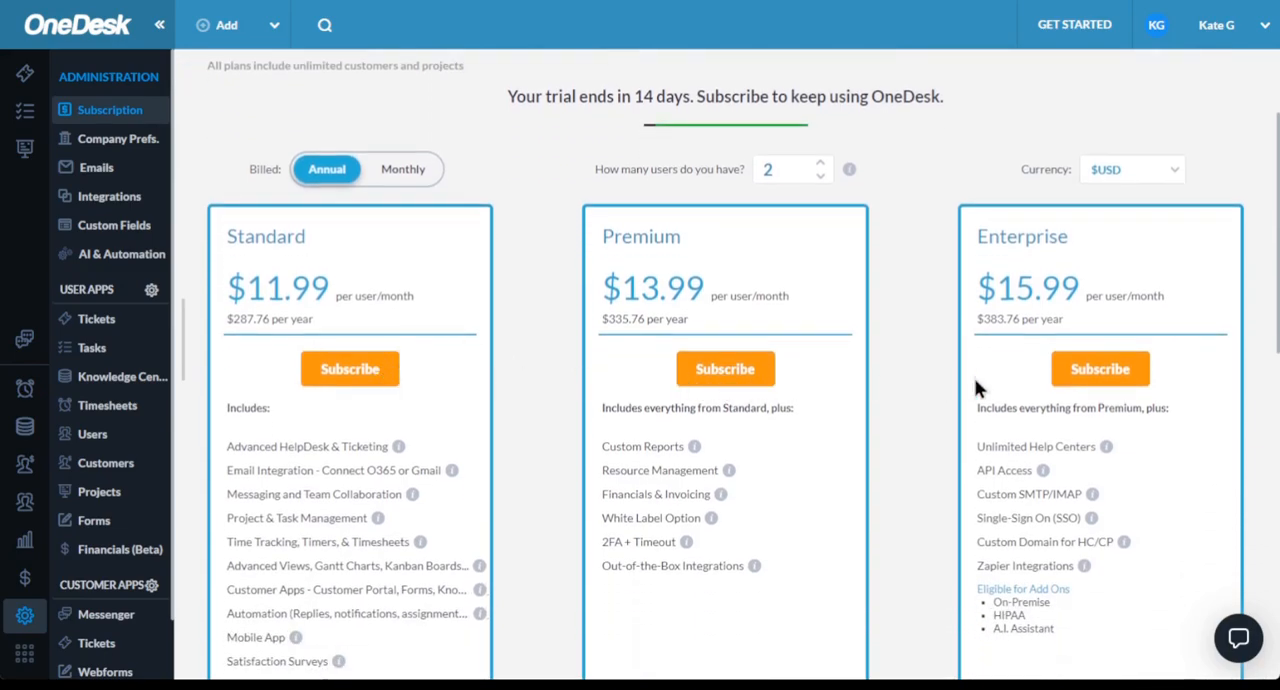
click(820, 165)
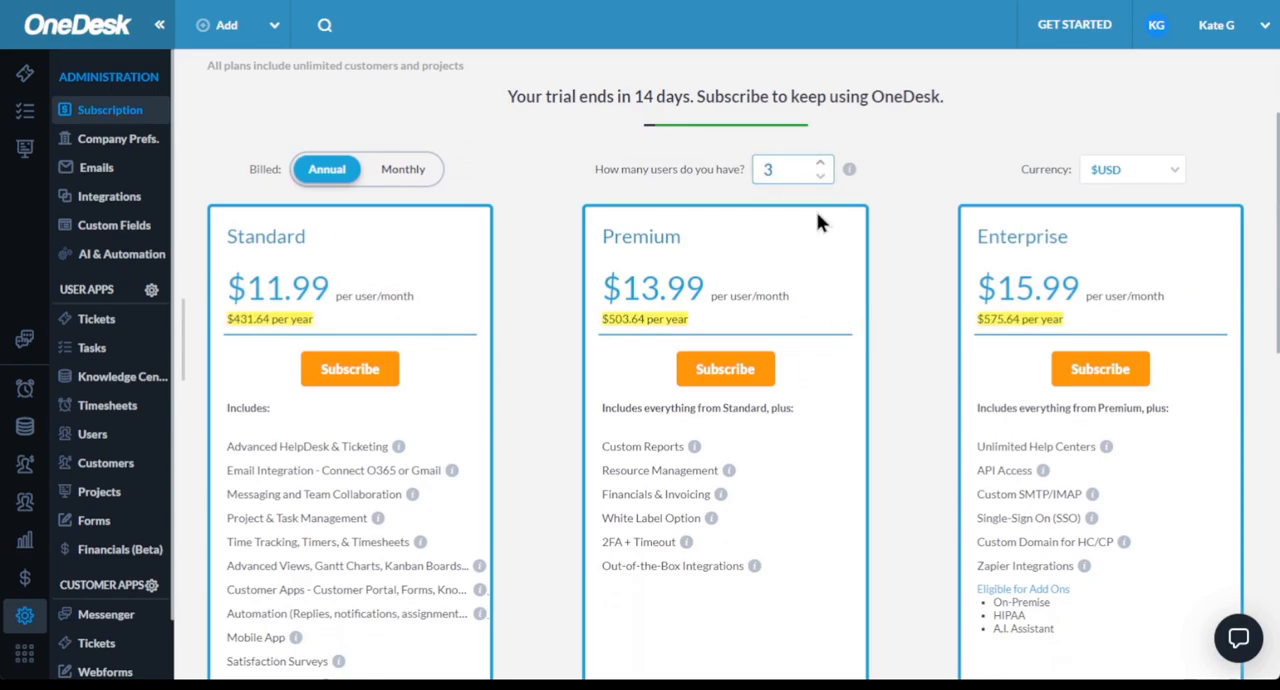
click(820, 165)
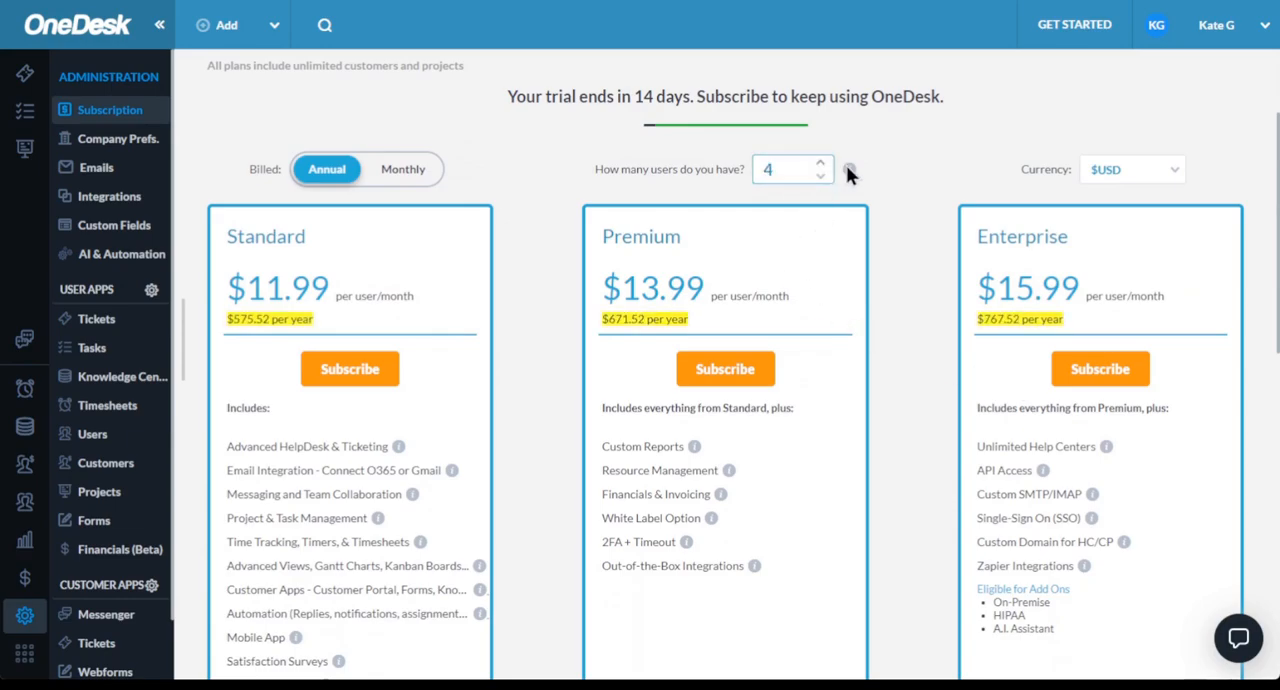
mouse_move(851, 170)
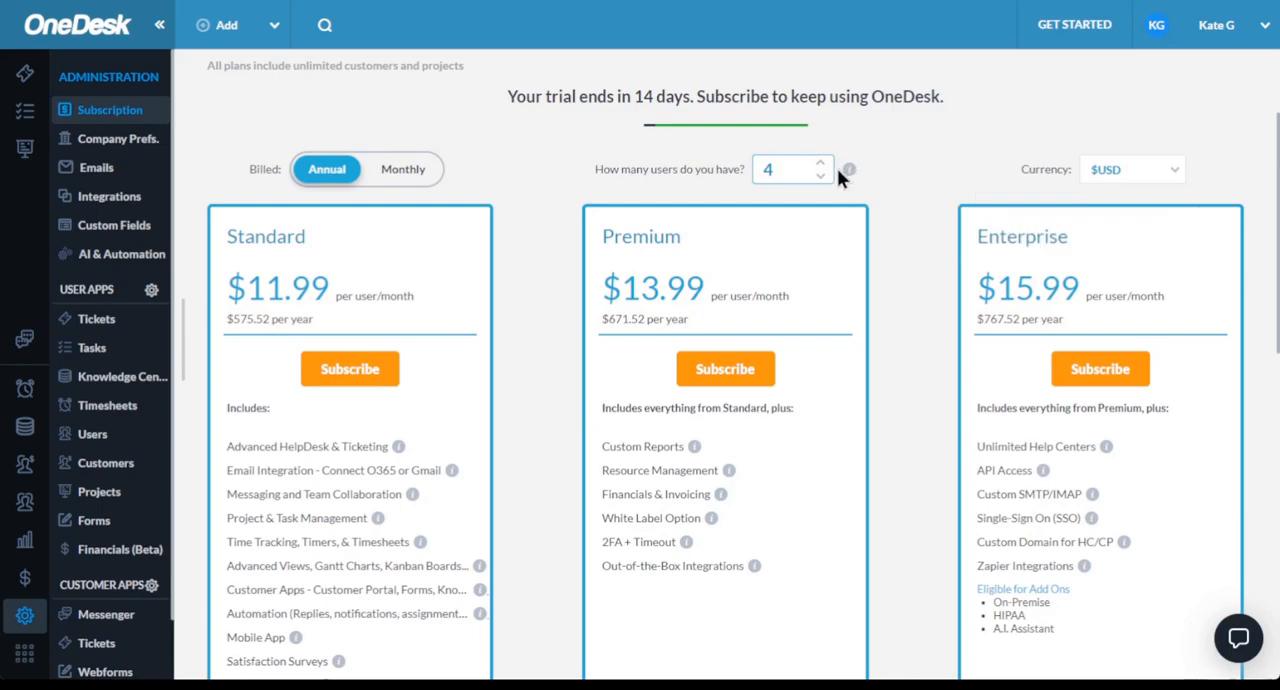
click(820, 165)
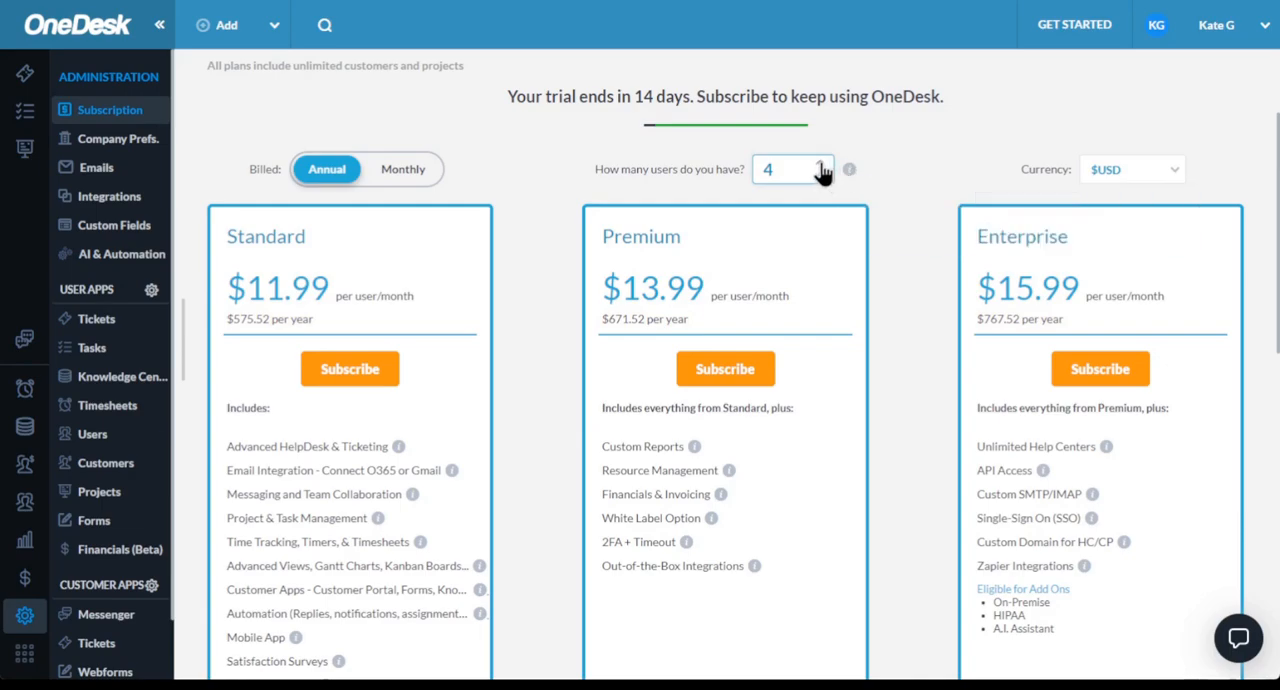
- Check the available subscription currencies and view the monthly billing prices before returning to annual billing
click(1109, 170)
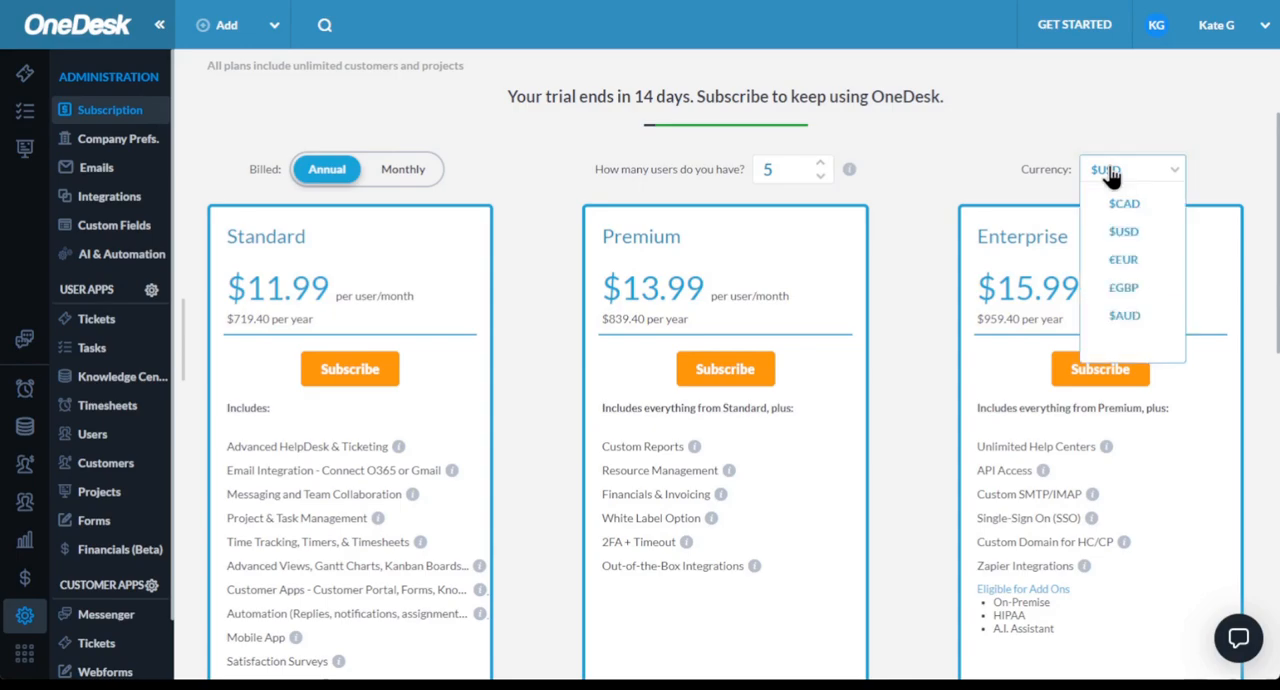
click(1004, 180)
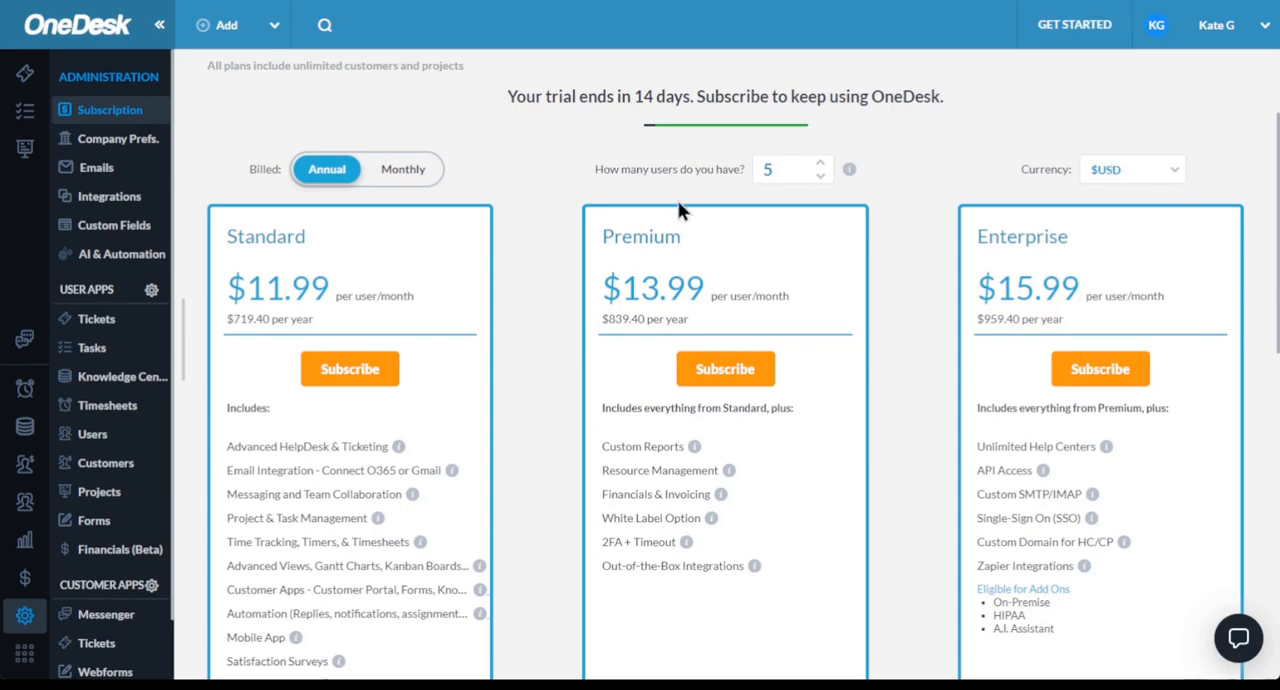
click(420, 182)
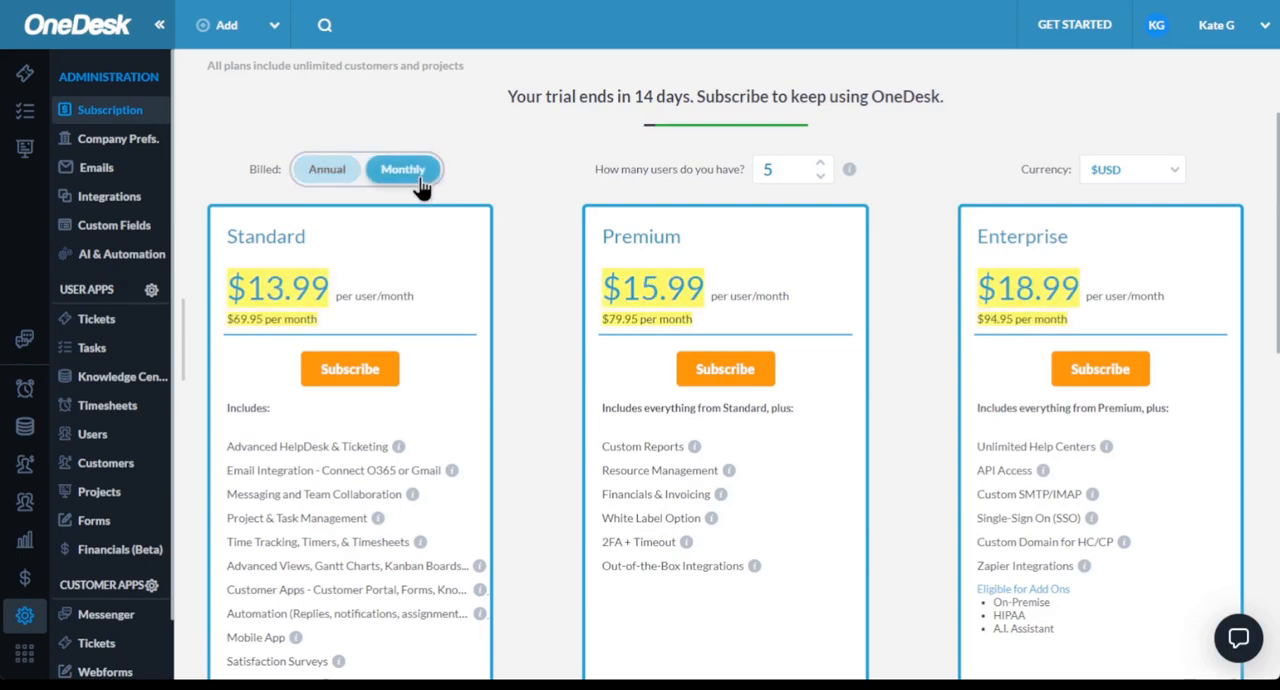
click(330, 176)
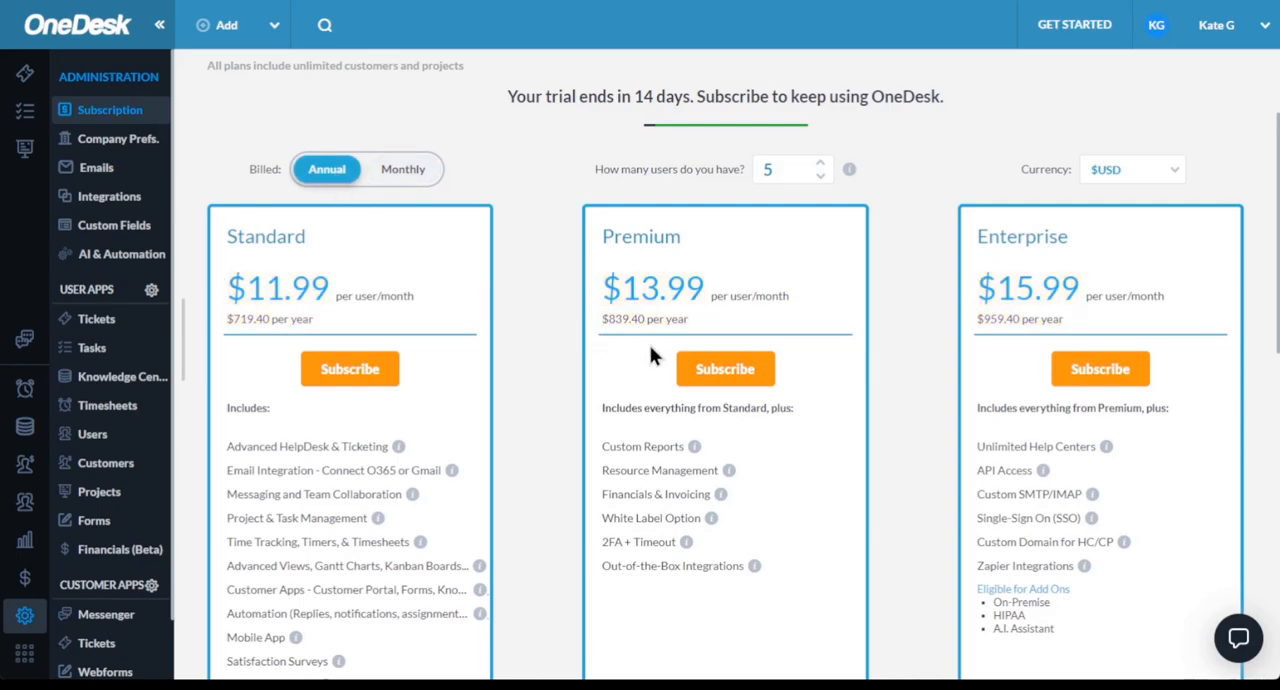